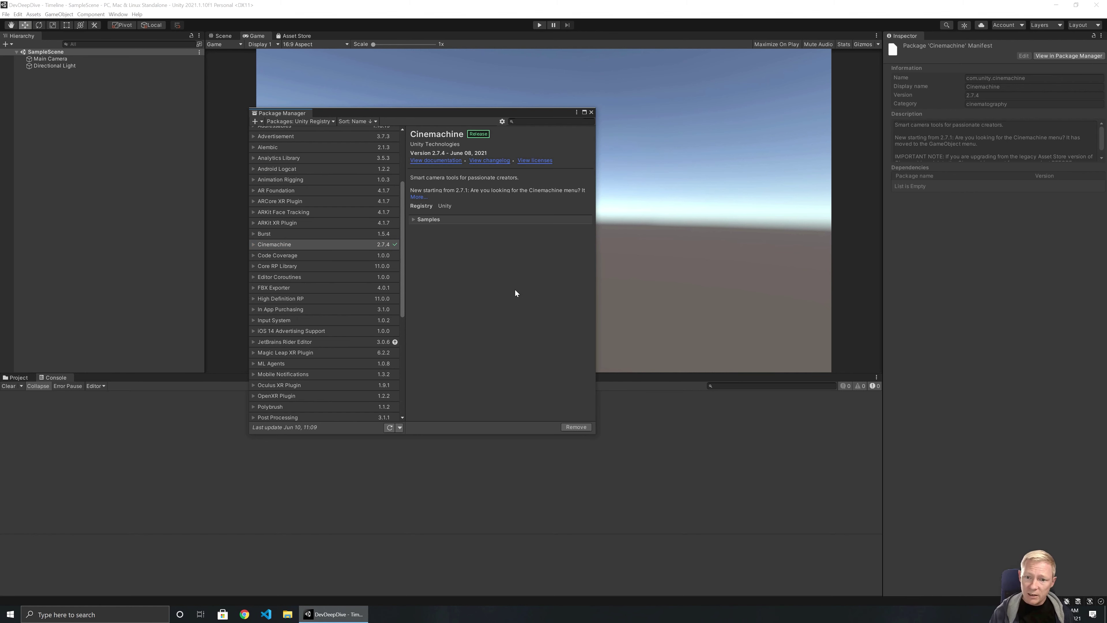
With the Package Manager closed, create a folder named Materials in Assets and open it
click(591, 112)
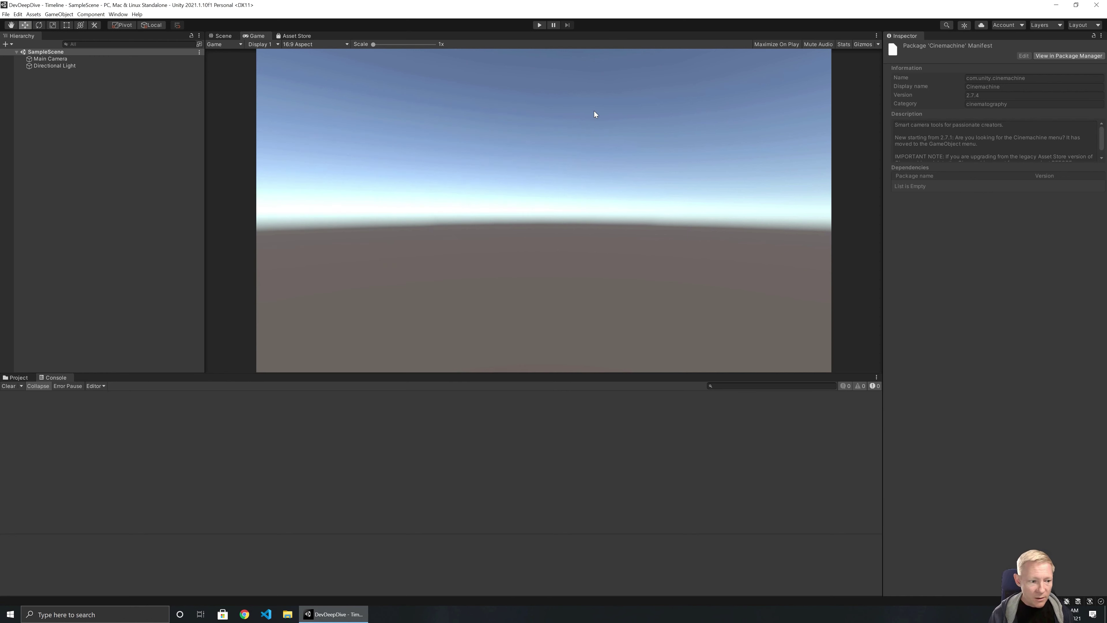
click(26, 377)
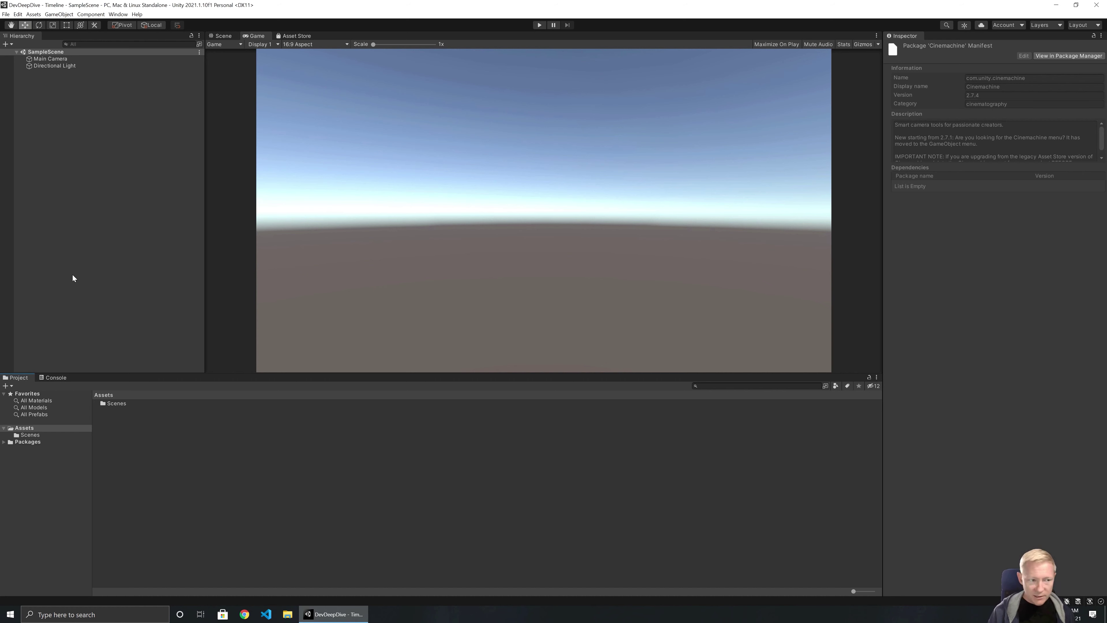
right_click(109, 420)
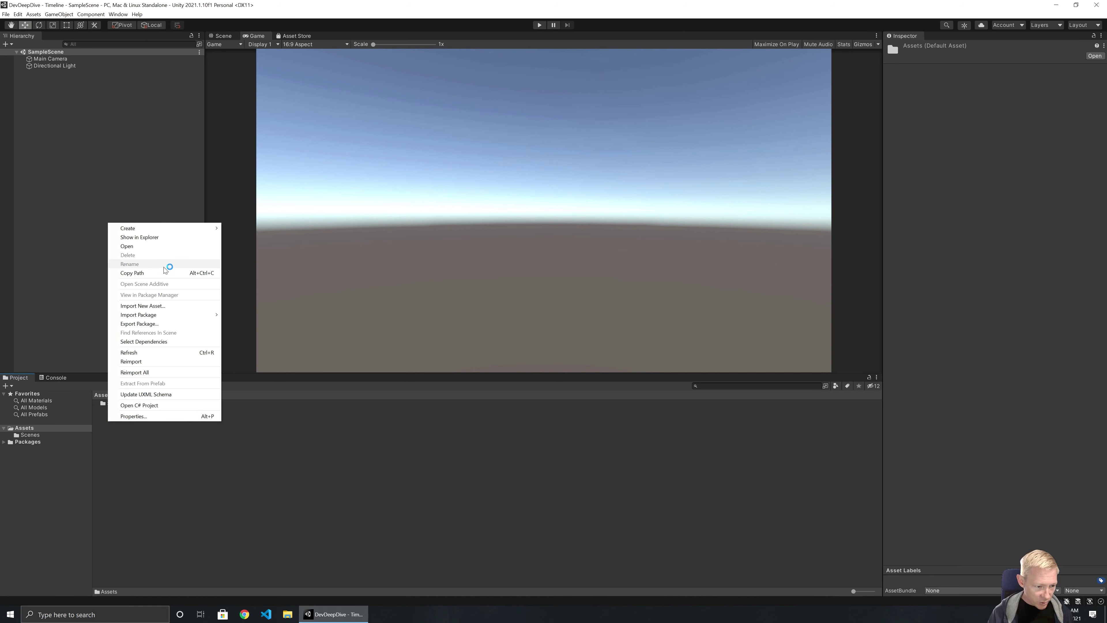
mouse_move(177, 229)
click(244, 228)
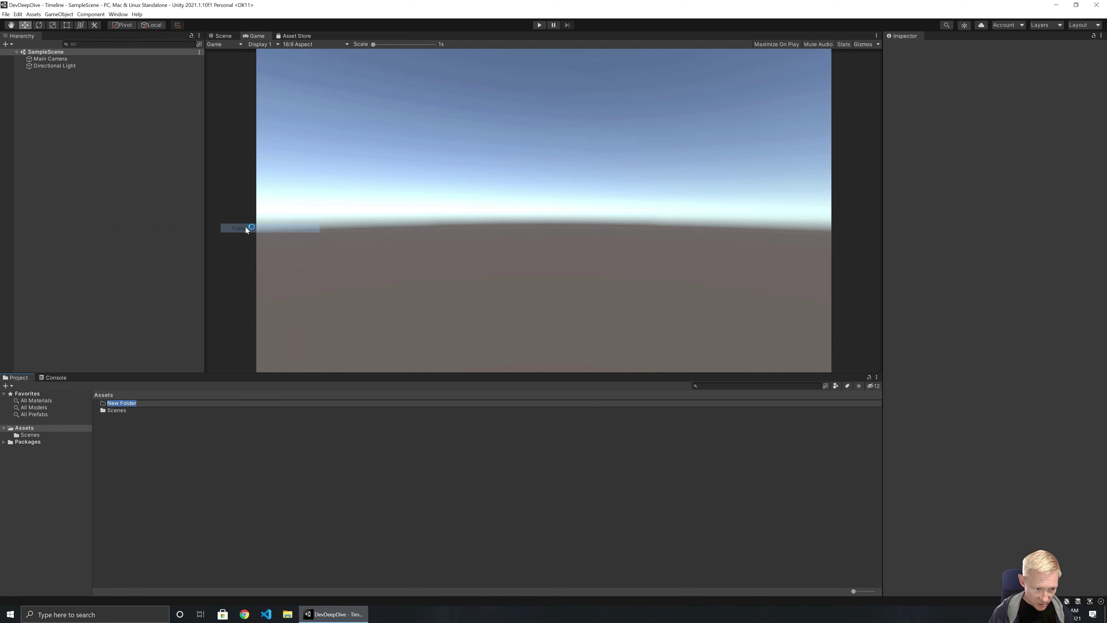
text(Materials)
key(Return)
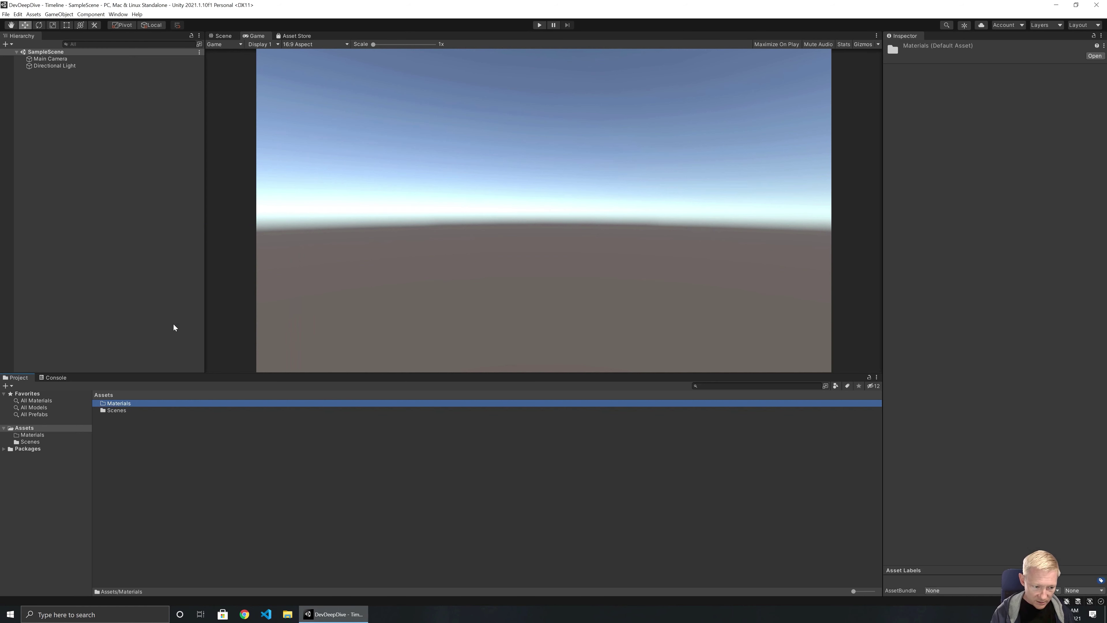
double_click(116, 404)
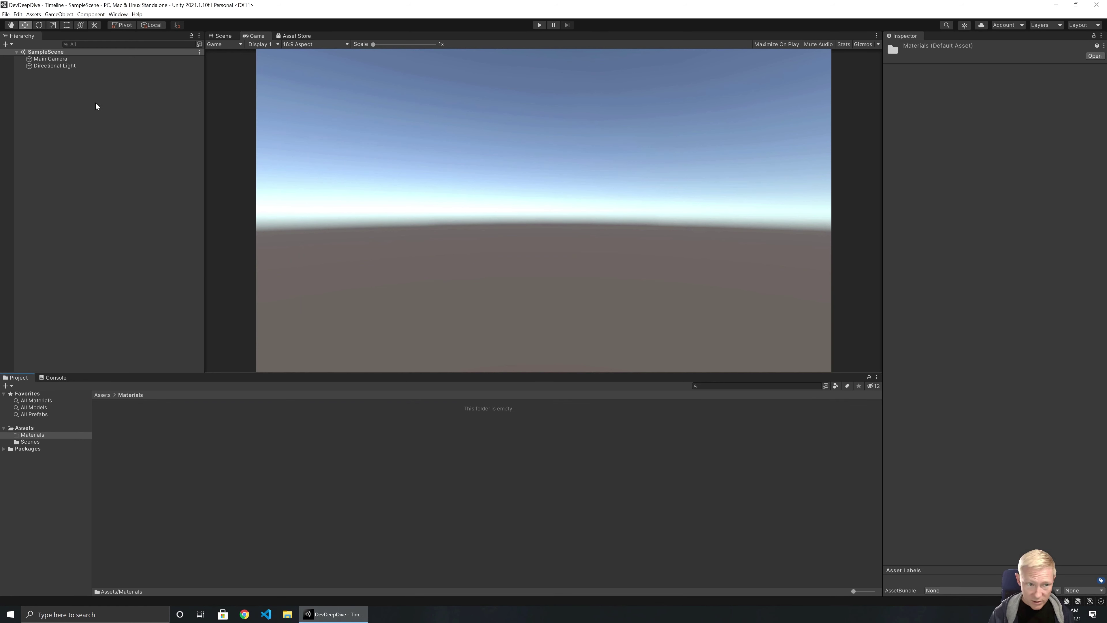
Add a 3D plane to the scene and set its X scale to 2
click(223, 37)
right_click(50, 98)
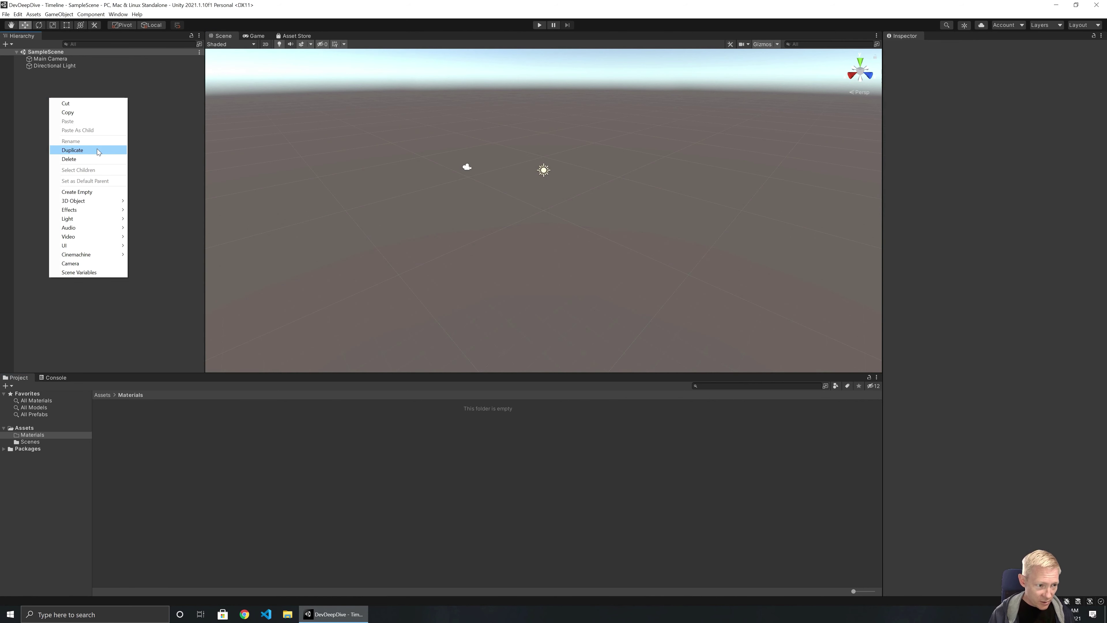
mouse_move(94, 200)
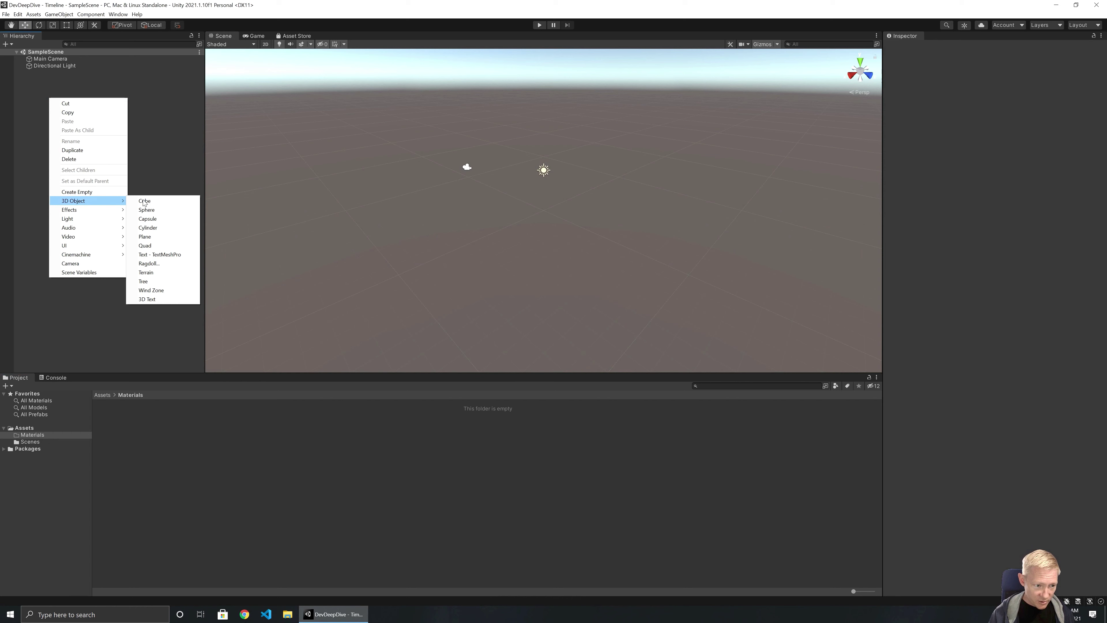
click(163, 238)
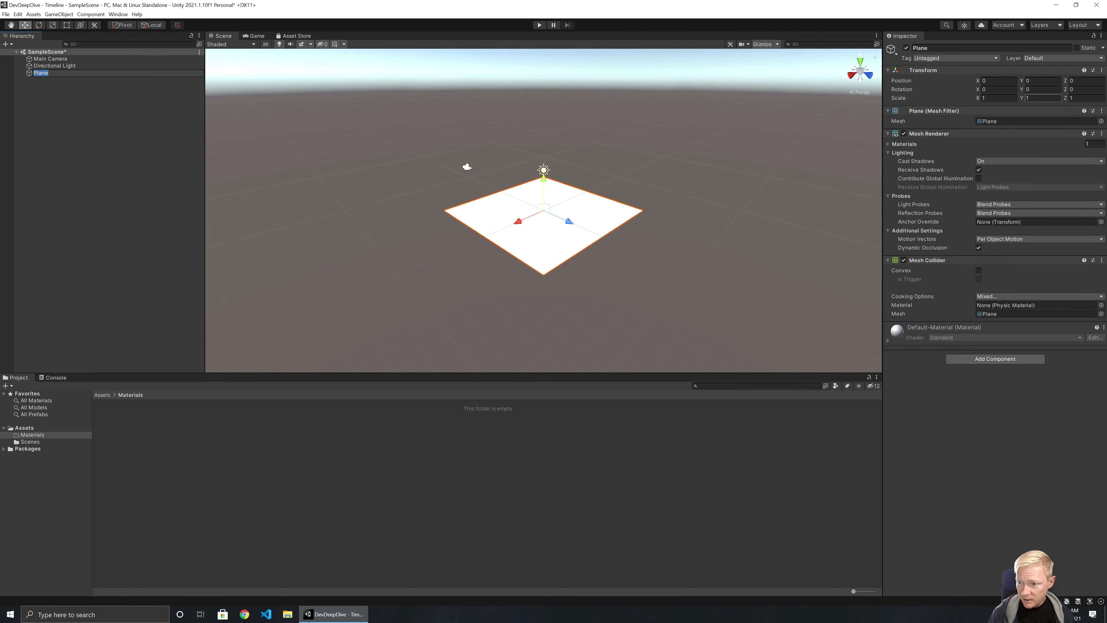
click(998, 98)
text(2)
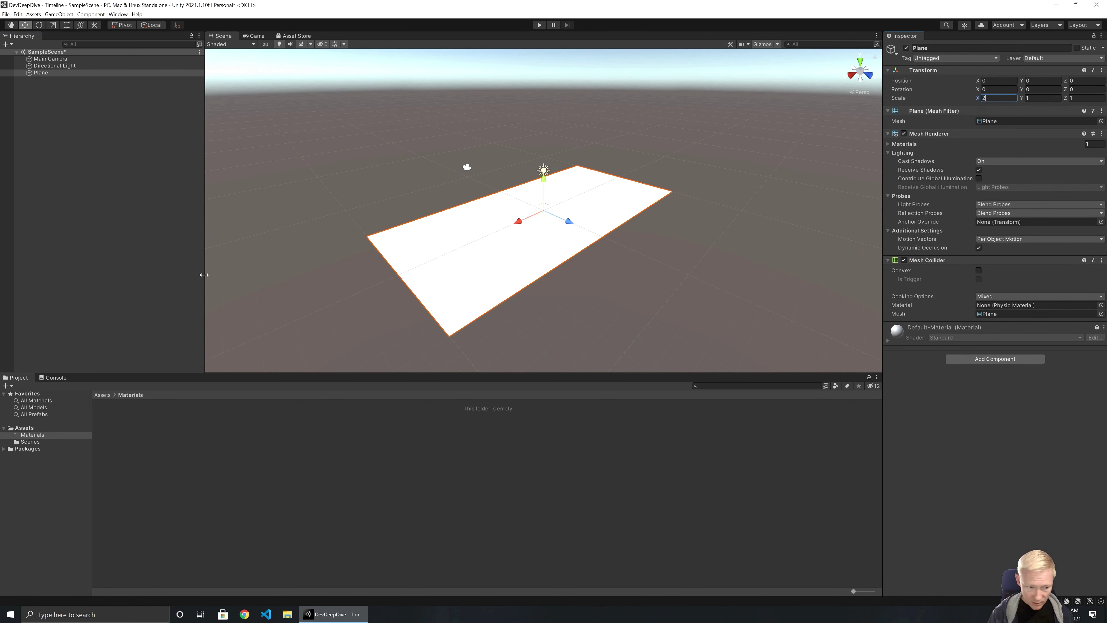
Create a new material named Mat_Ground in the Materials folder
right_click(109, 415)
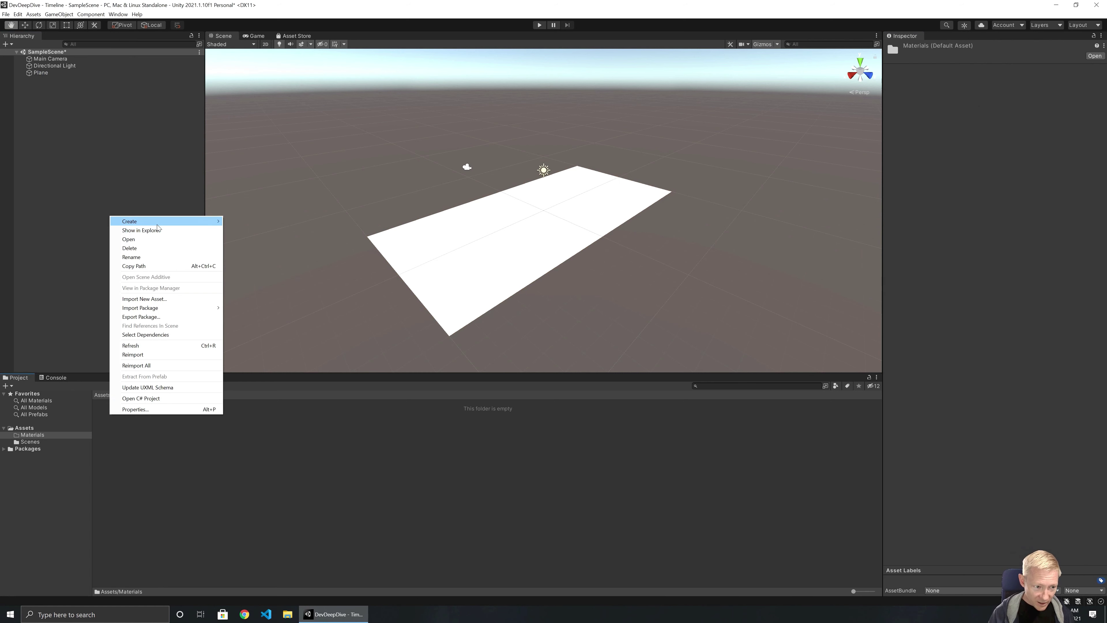
mouse_move(157, 223)
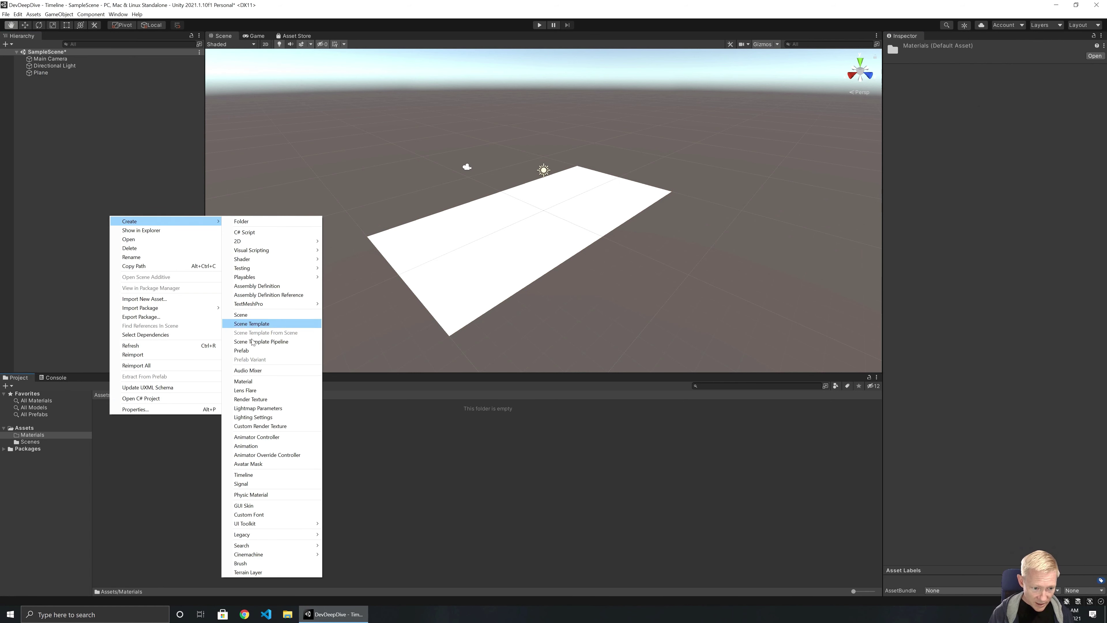
click(244, 380)
text(Mat_Ground)
key(Return)
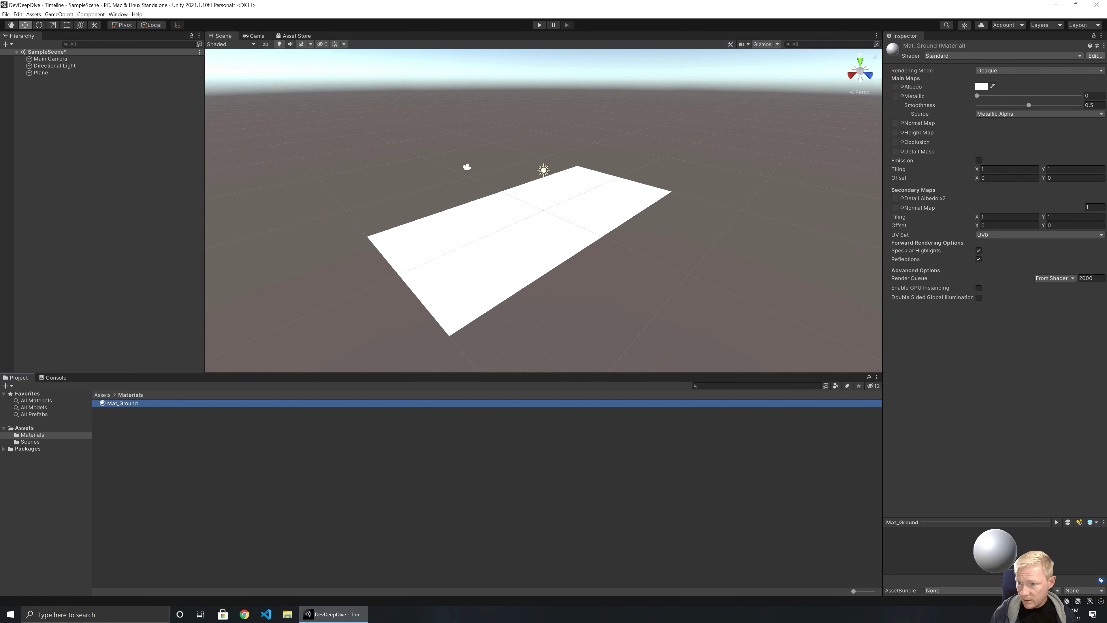
Set the albedo color of Mat_Ground to a dark grey, hex 383737
click(981, 86)
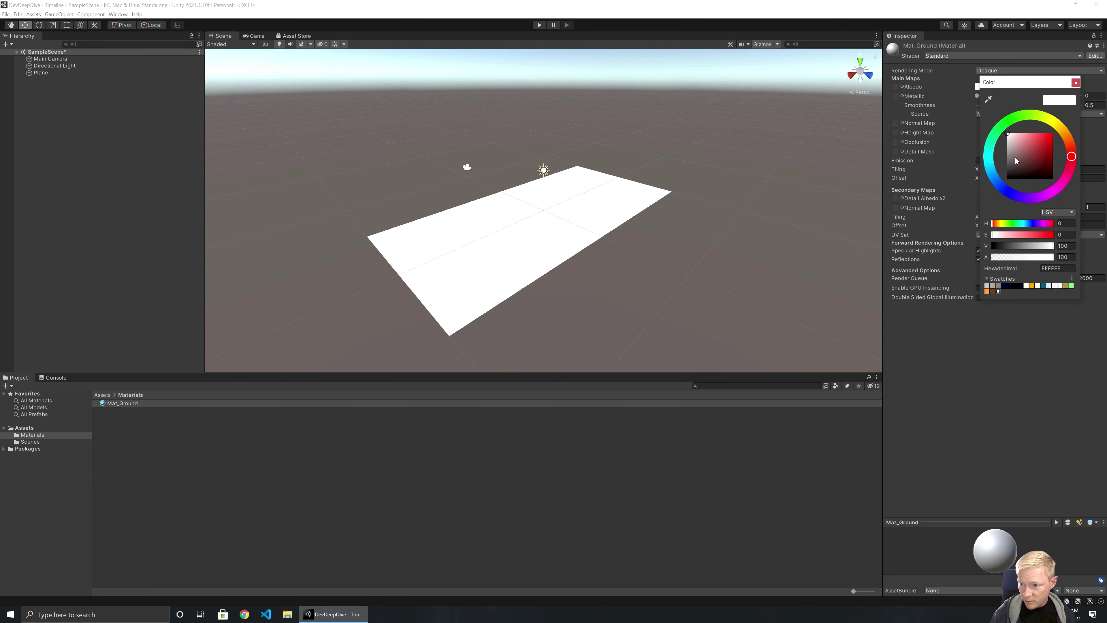
drag(1015, 161, 1007, 167)
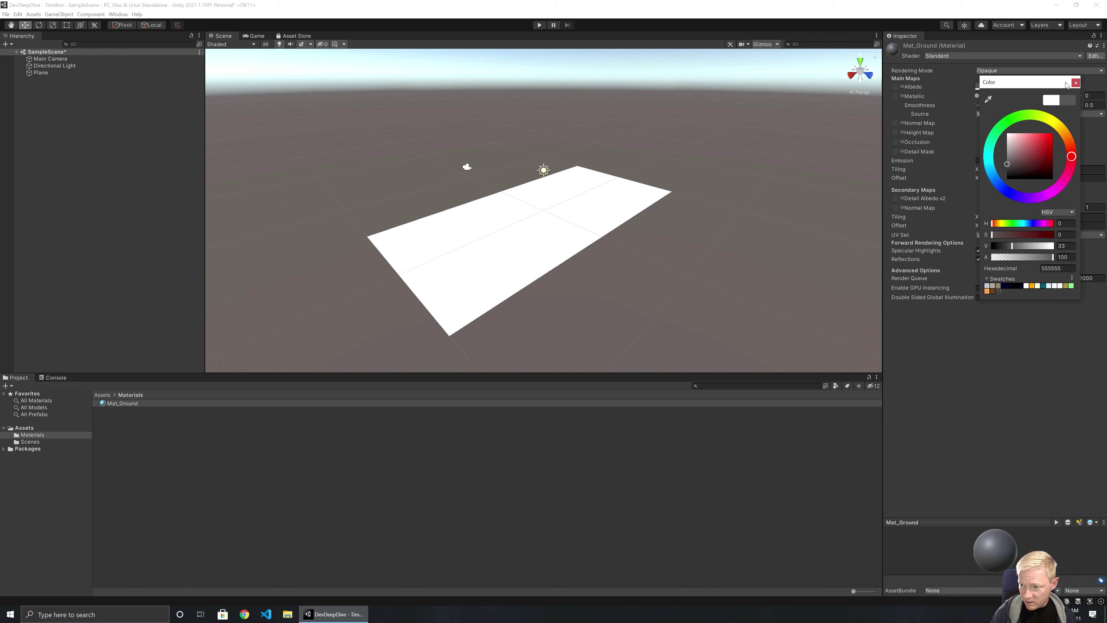
click(1006, 169)
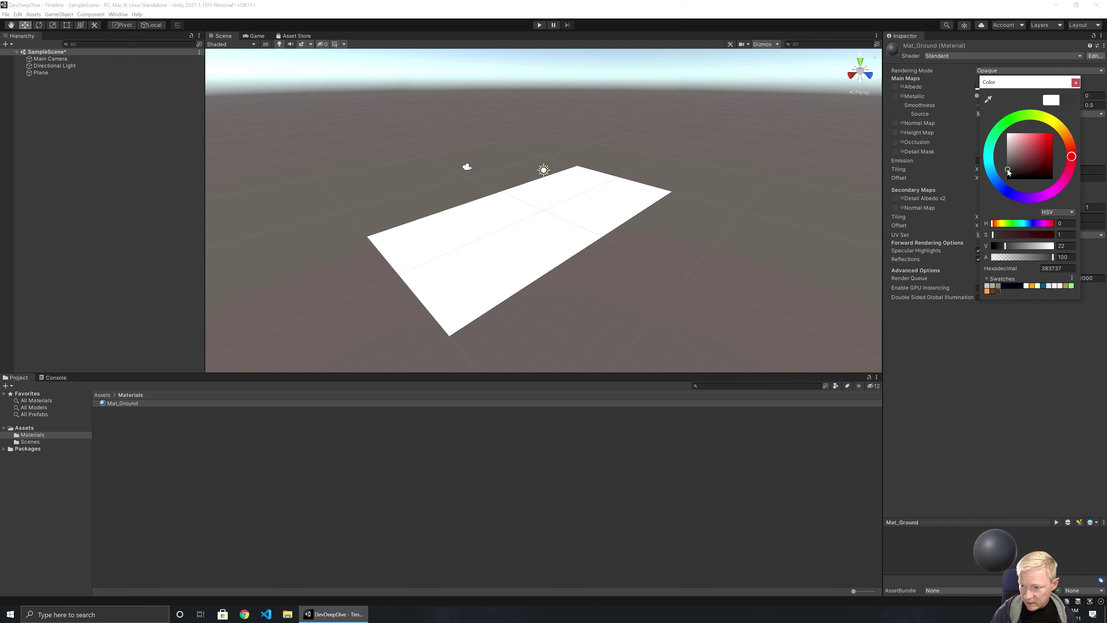
click(1075, 83)
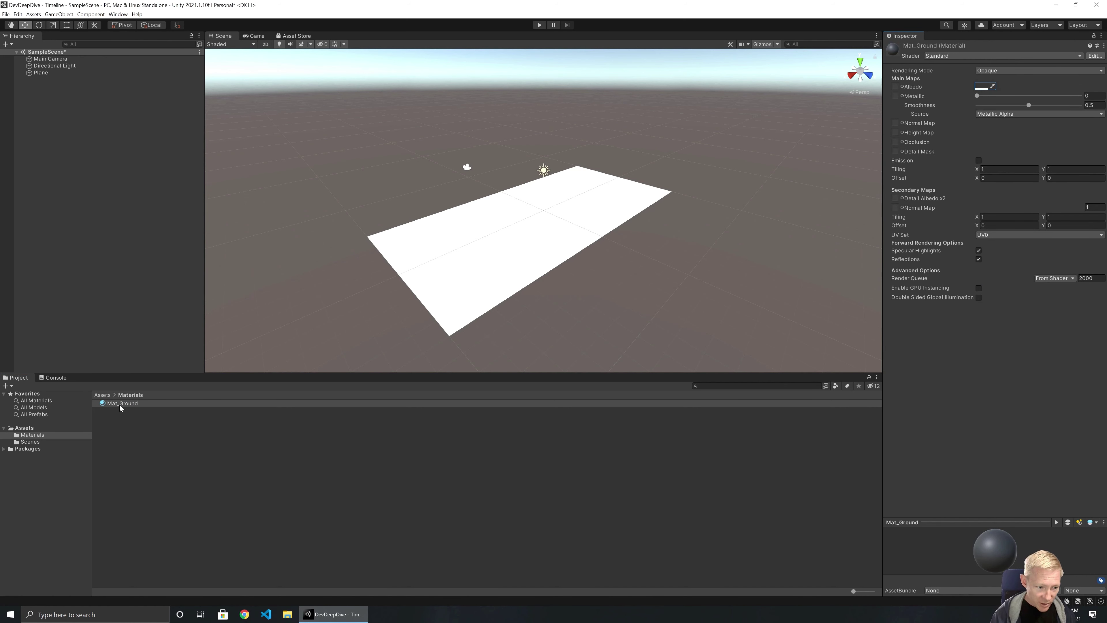
Apply Mat_Ground to the plane in the scene and rename the plane Road
drag(121, 407, 487, 214)
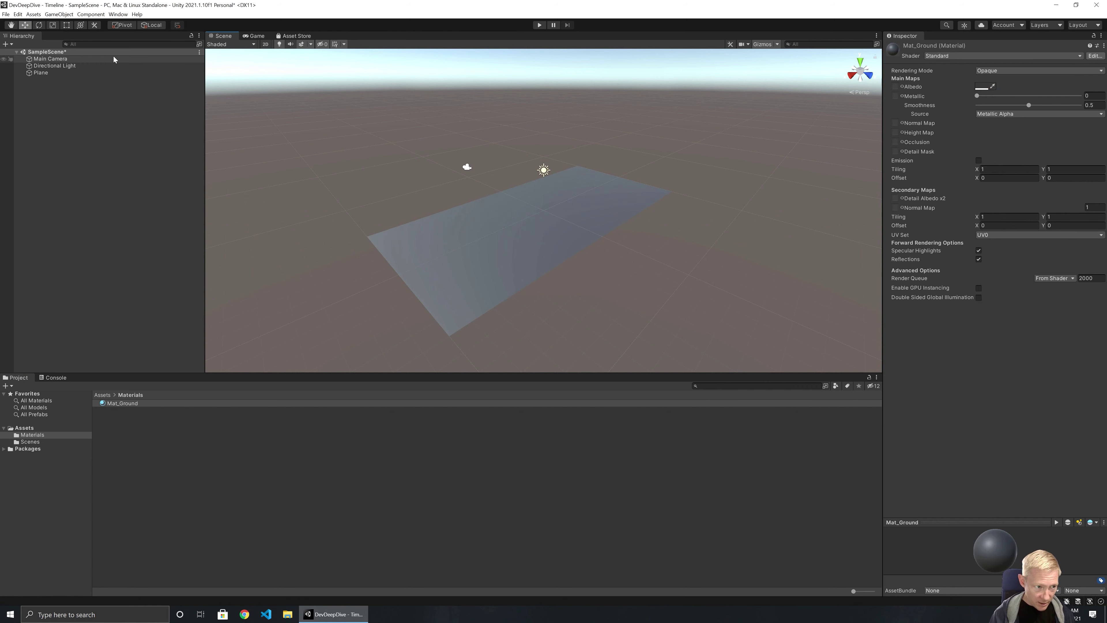
click(34, 73)
click(33, 73)
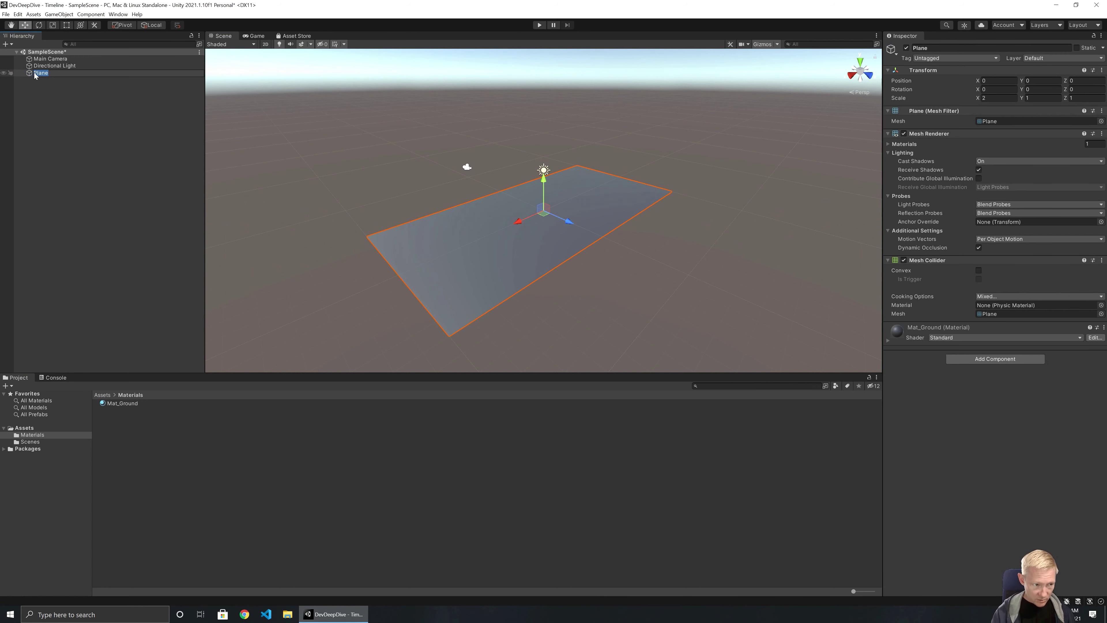
text(Poa)
text(d)
key(Return)
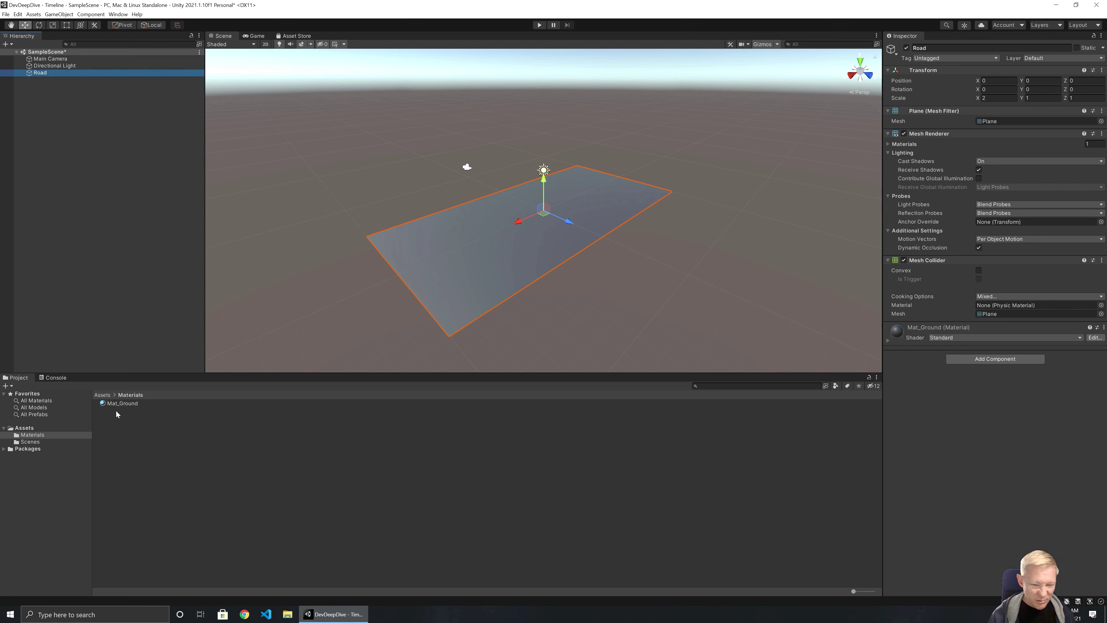
click(110, 417)
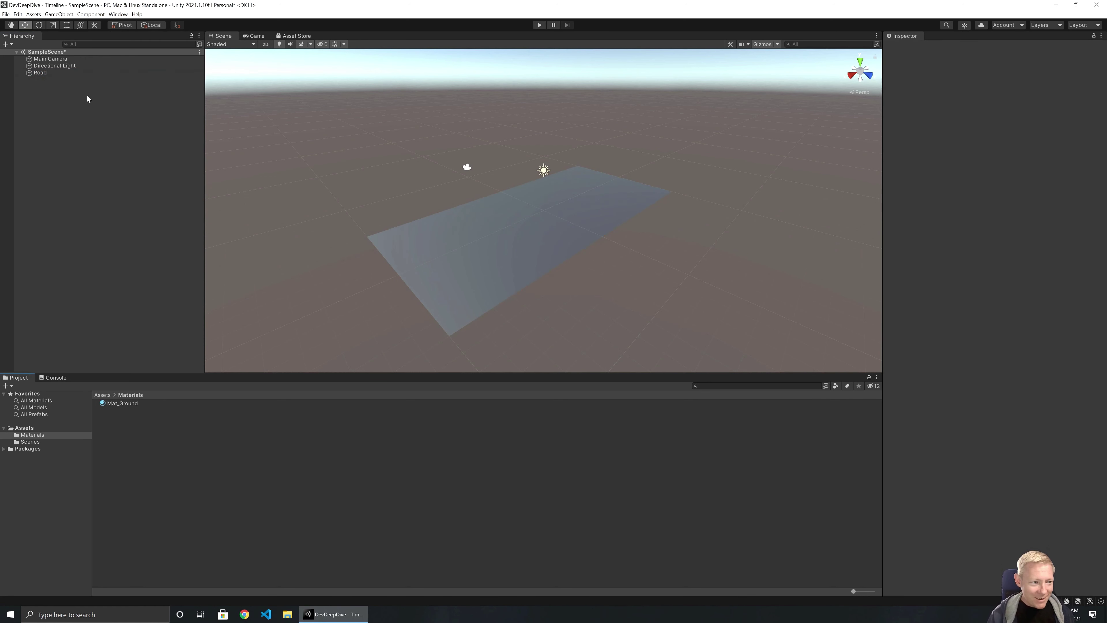
Add a 3D cube to the scene and name it Door_Left
right_click(35, 88)
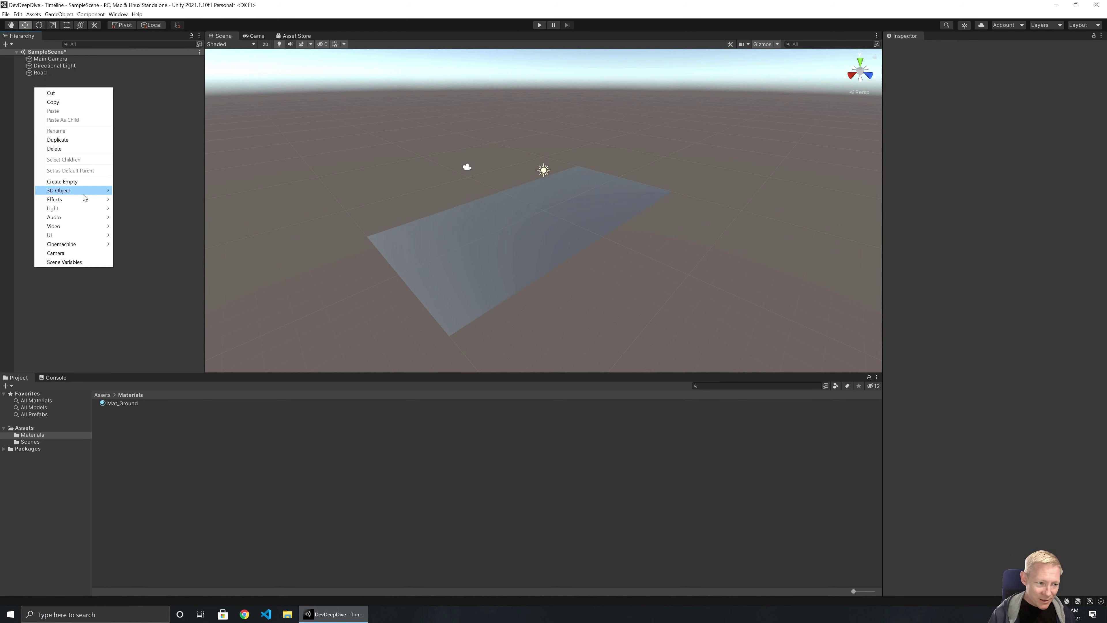
mouse_move(85, 196)
click(148, 190)
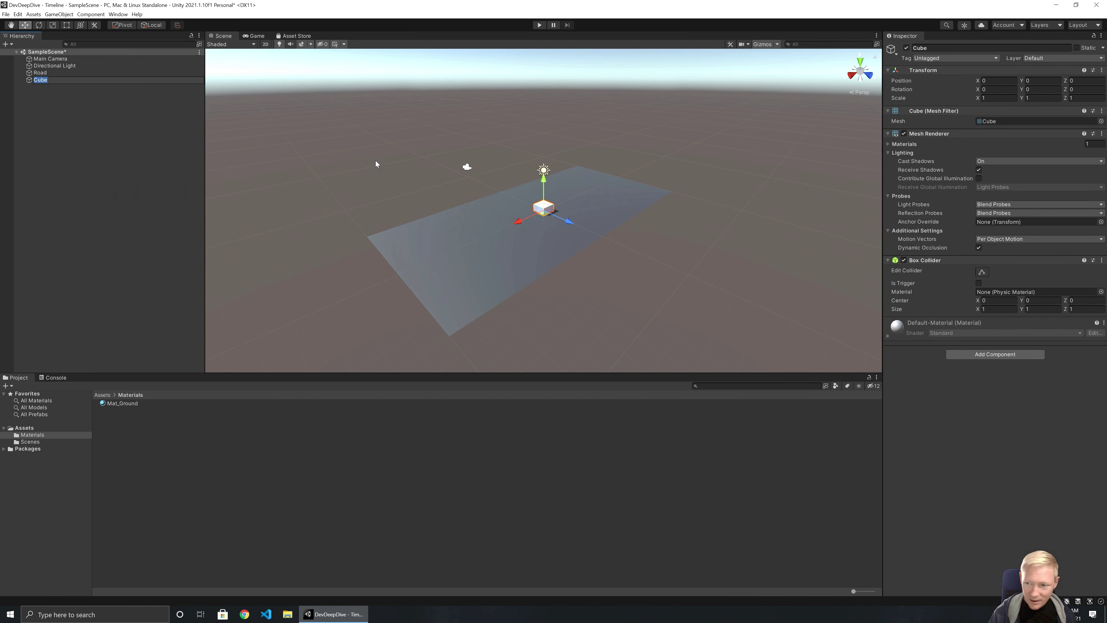
text(Door)
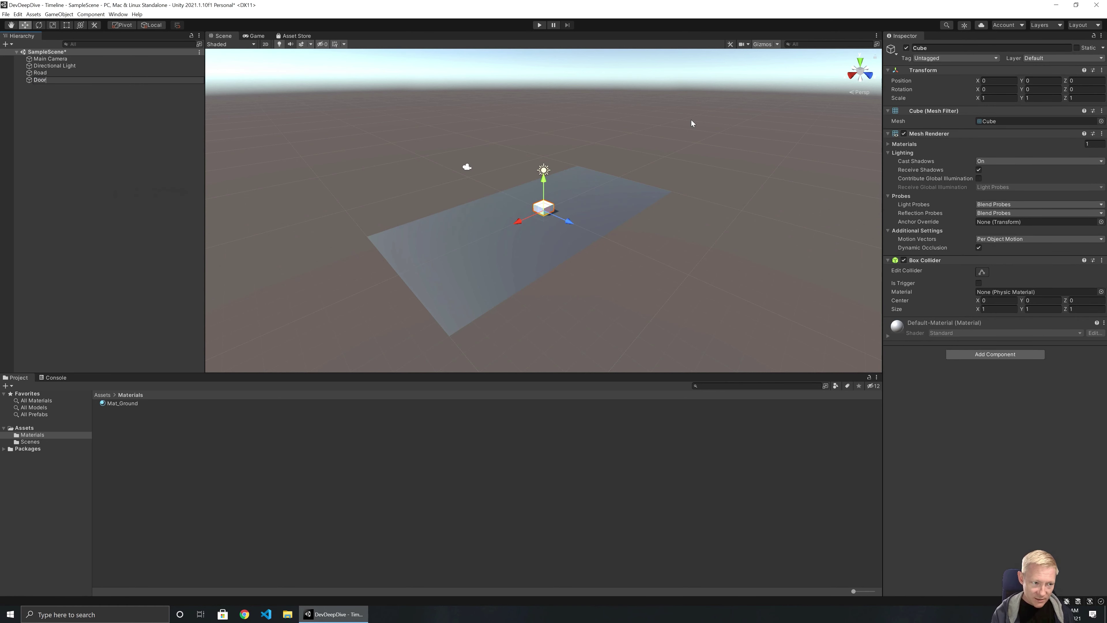
text(_Left)
key(Return)
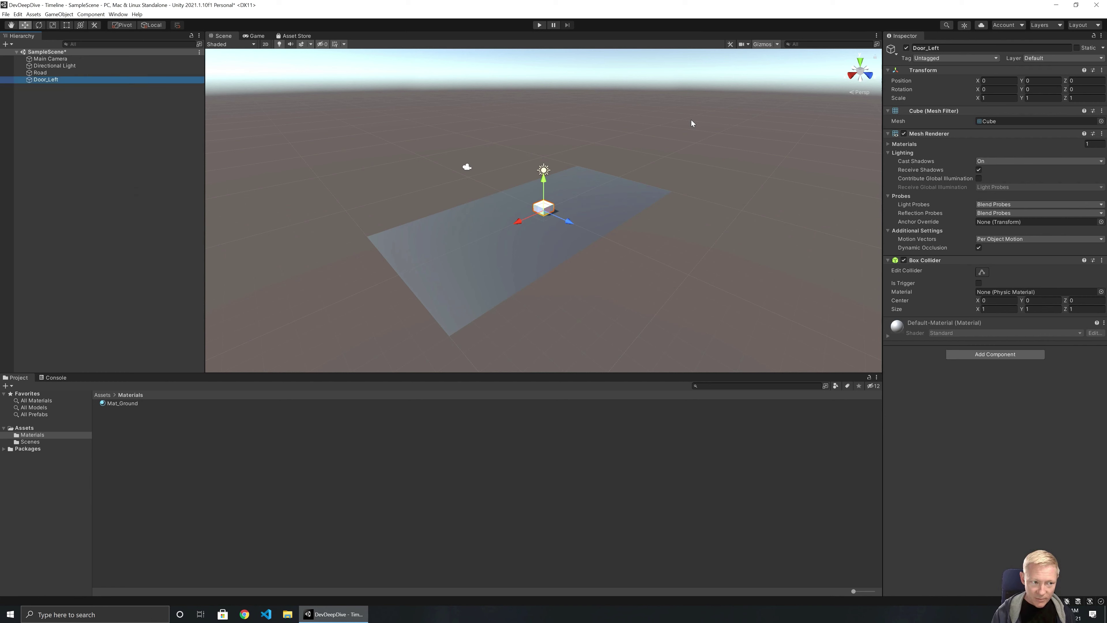
Set Door_Left's Y scale to 2 and its Y position to 1
click(1041, 98)
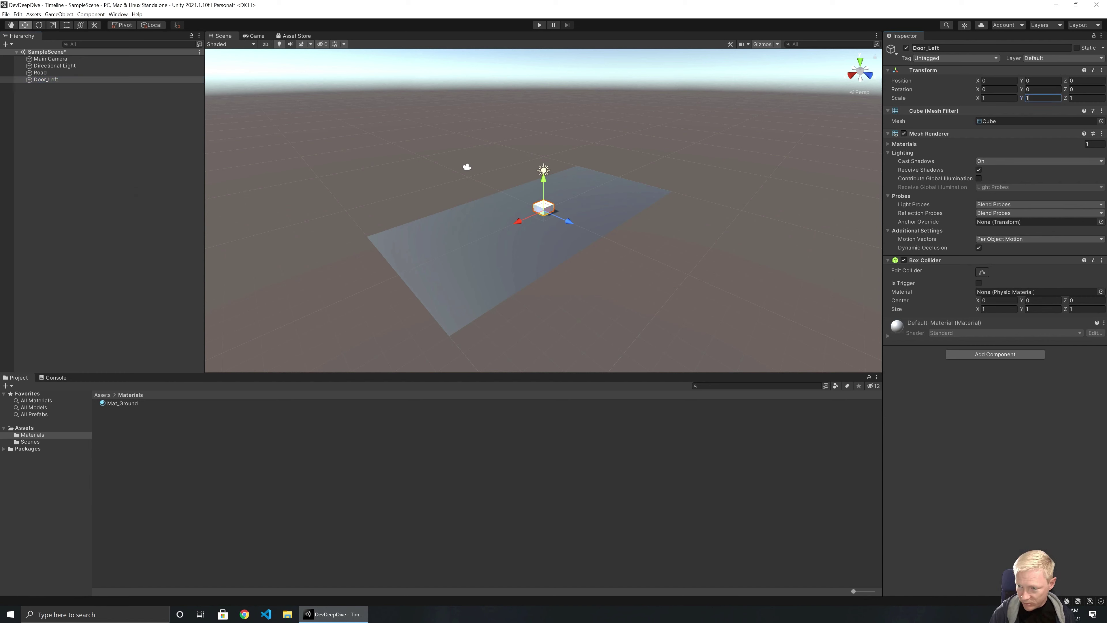
text(2)
click(1041, 80)
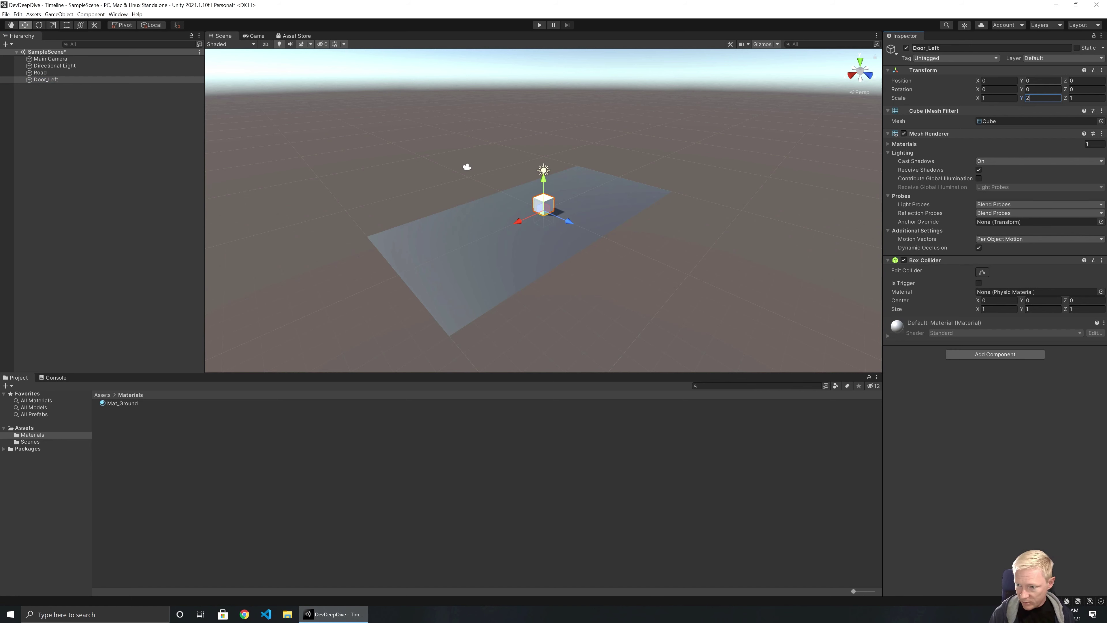
text(1)
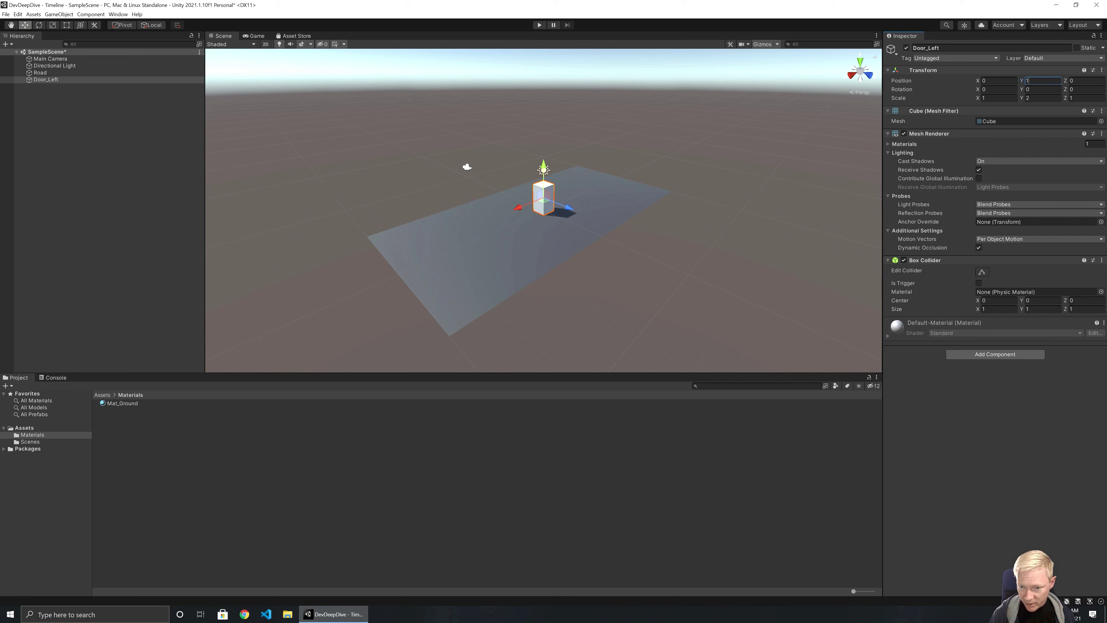
Try Z scales of 0.25 and 2 on Door_Left
click(1069, 98)
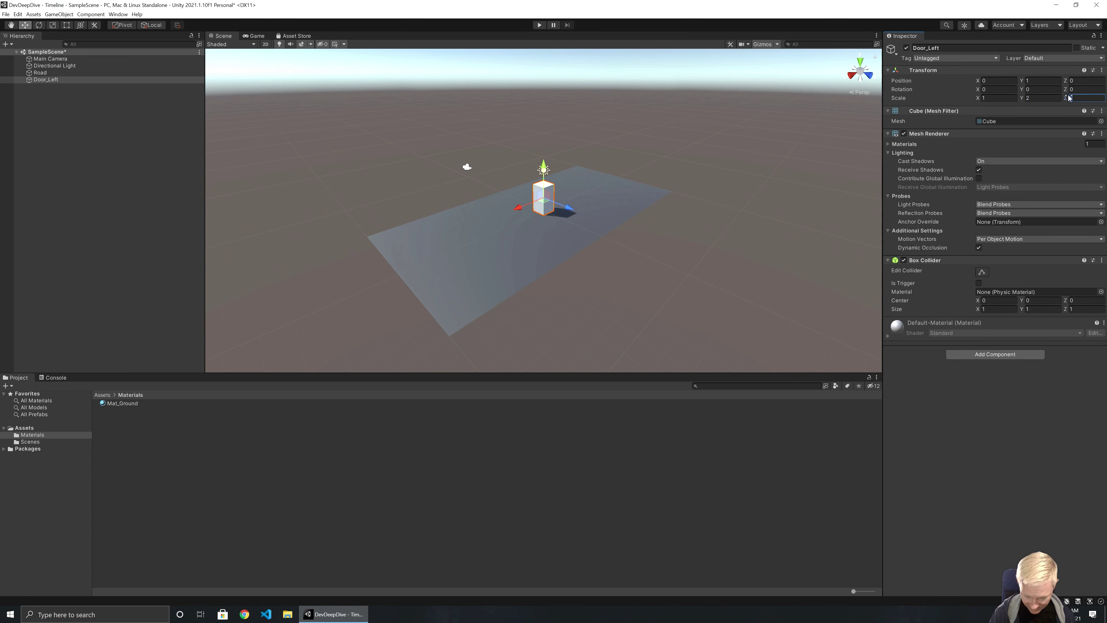
text(0.25)
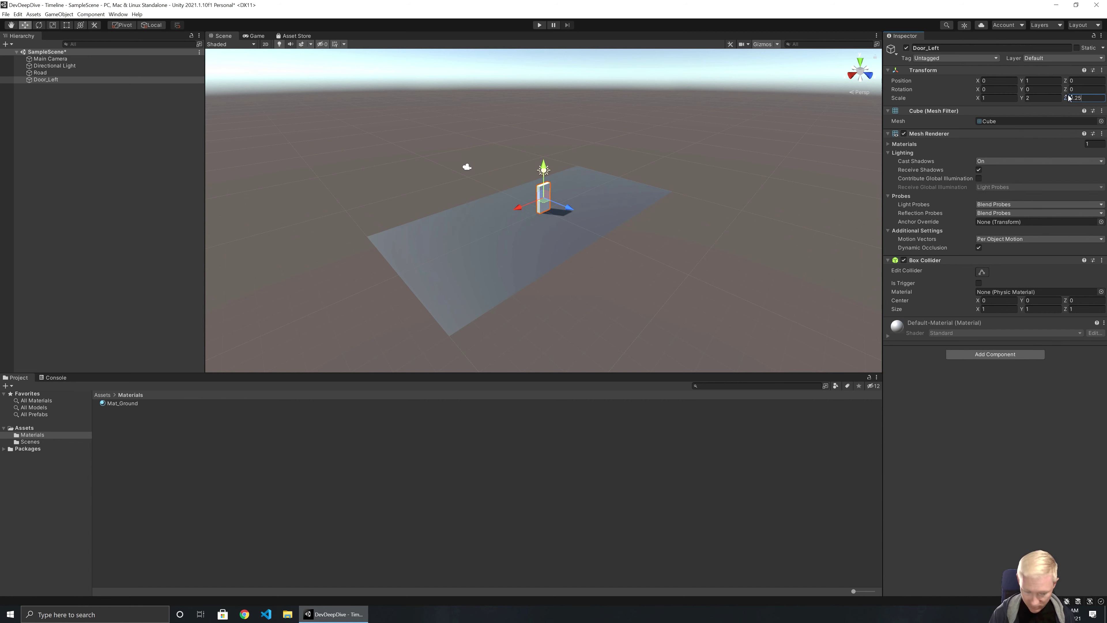
key(Return)
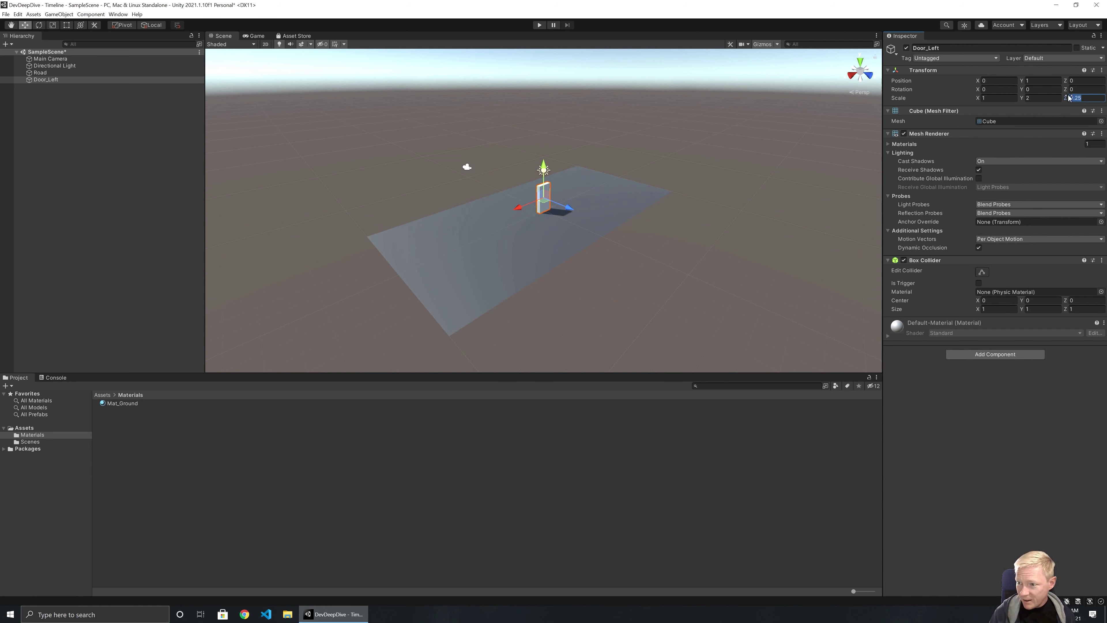
text(2)
Scale Door_Left to 0.25 on X and 4 on Z, and move it along Z to about -2.1
click(984, 98)
text(0.25)
key(Tab)
key(Tab)
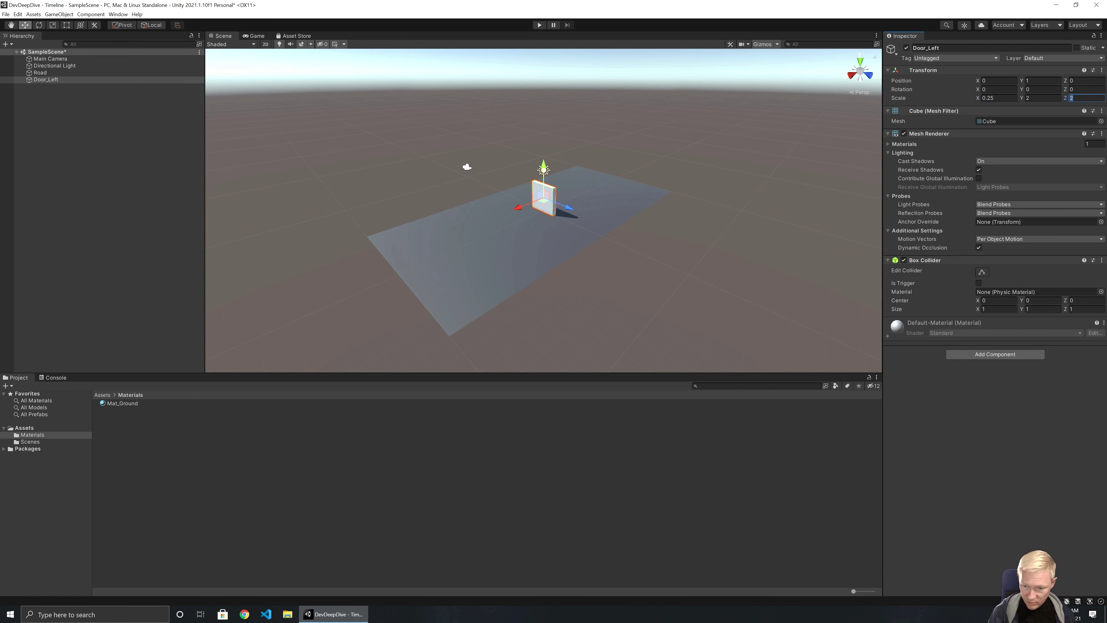
text(5)
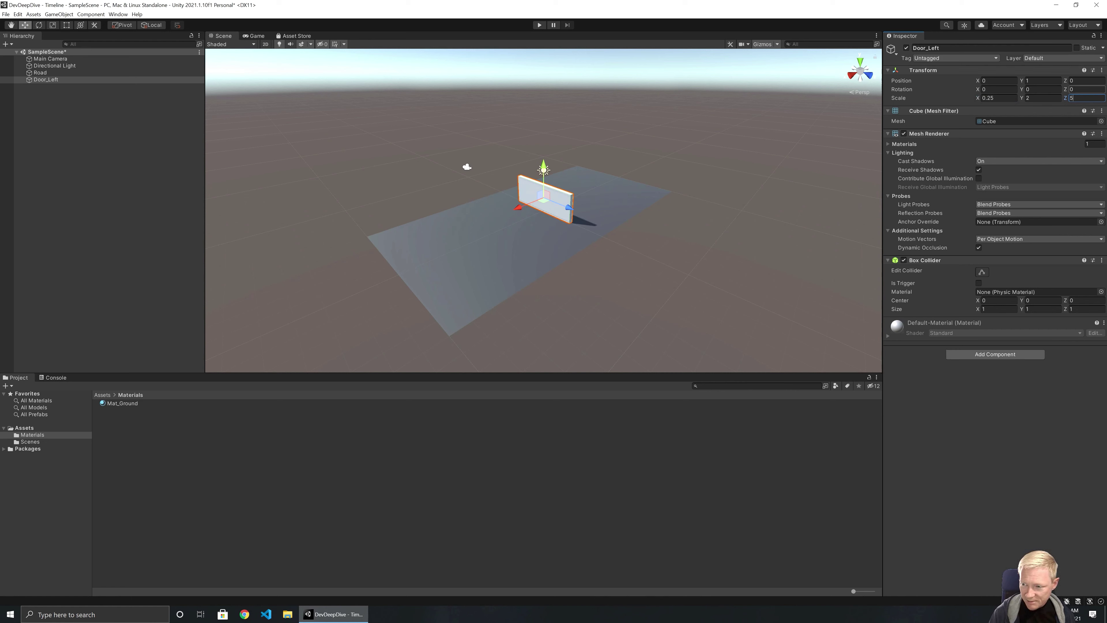
key(Return)
text(4)
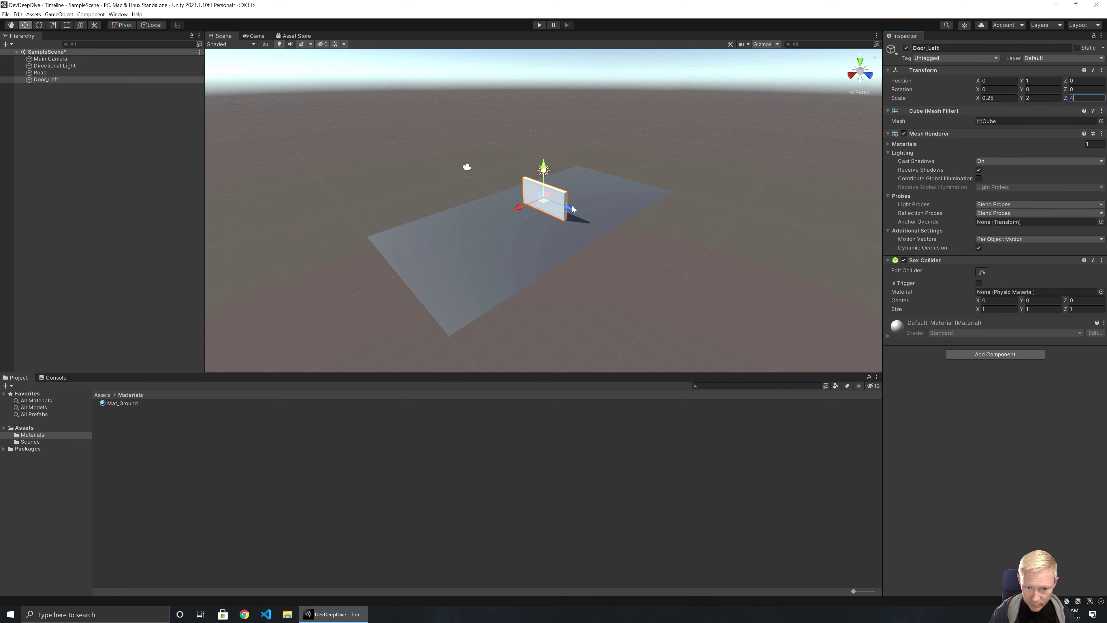
drag(569, 207, 546, 204)
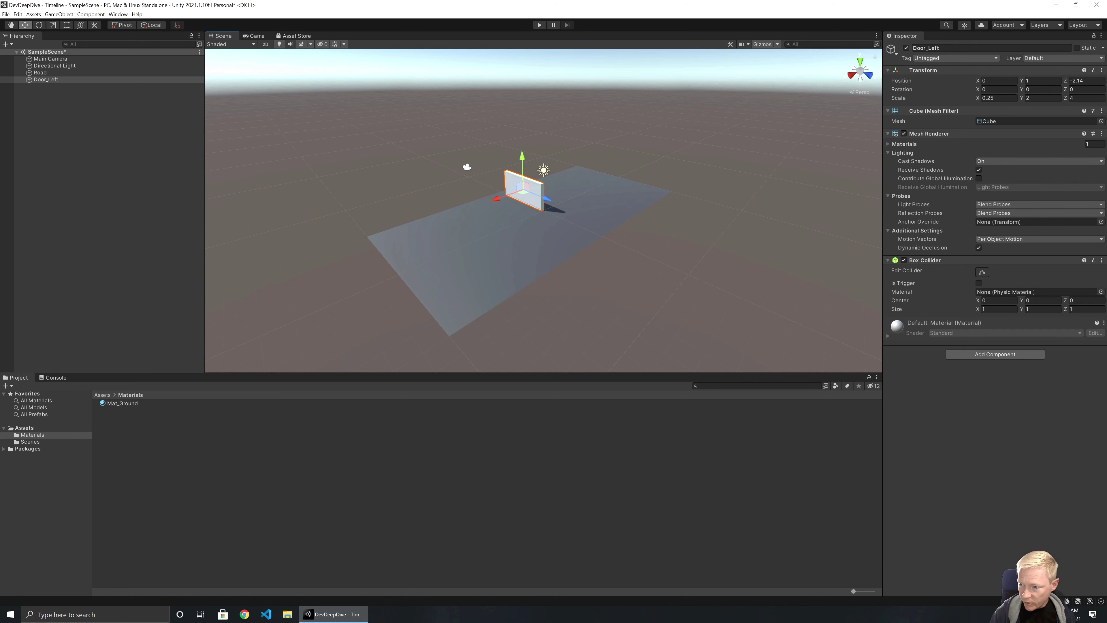
Set Door_Left's Z scale to 5 and its Z position to -2.5
click(1085, 98)
text(5)
click(1085, 80)
text(-2.5)
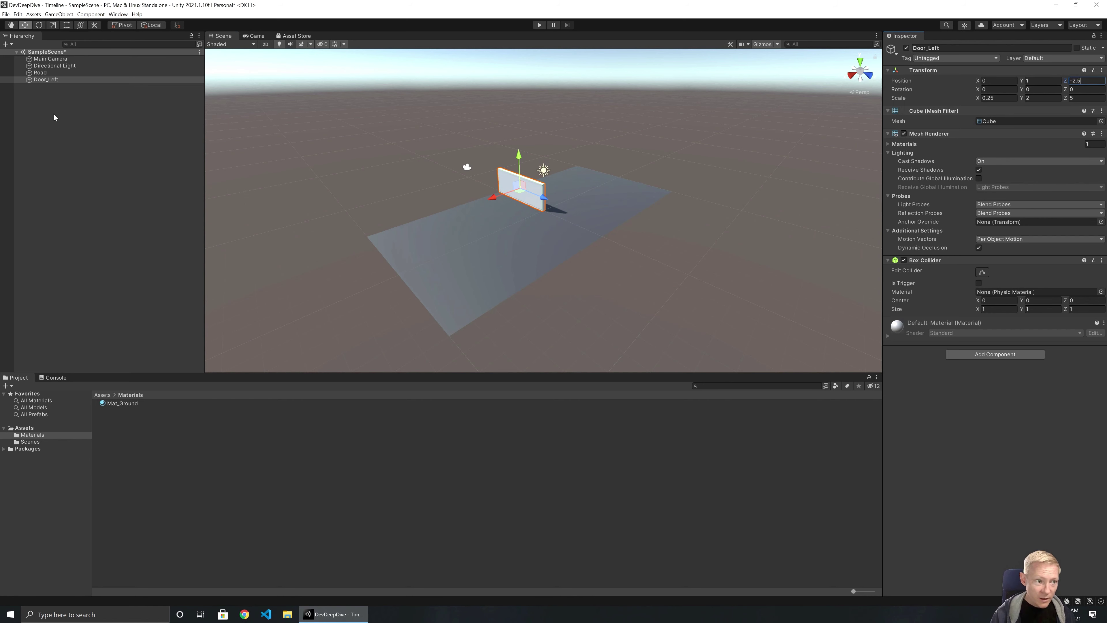
Duplicate Door_Left, name the copy Door_Right and set its Z position to 2.5
click(48, 80)
key(ctrl+d)
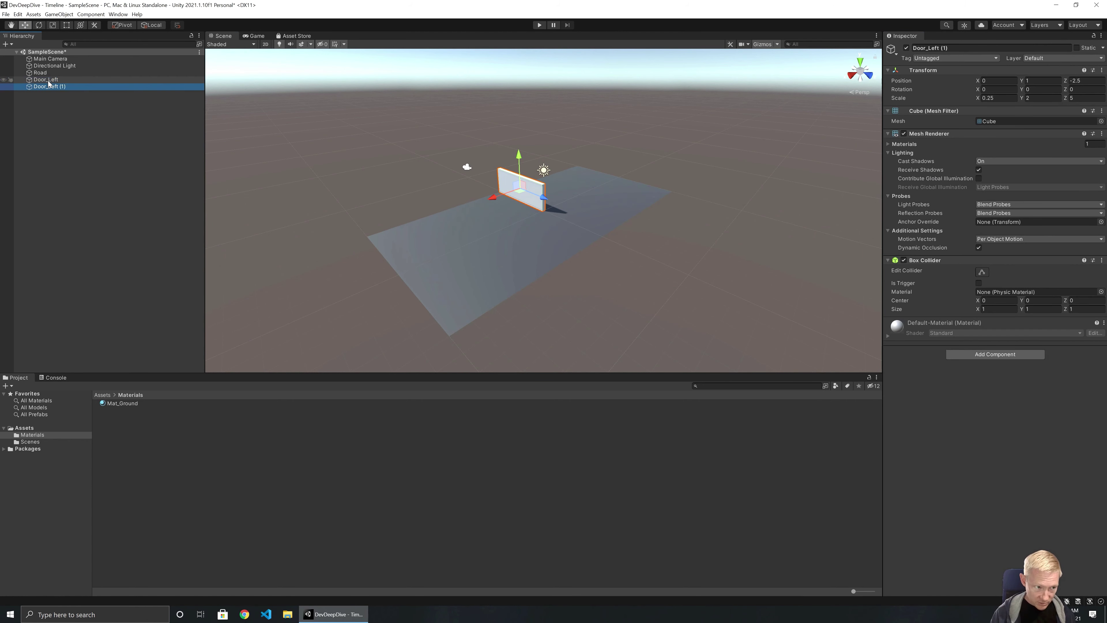
click(67, 86)
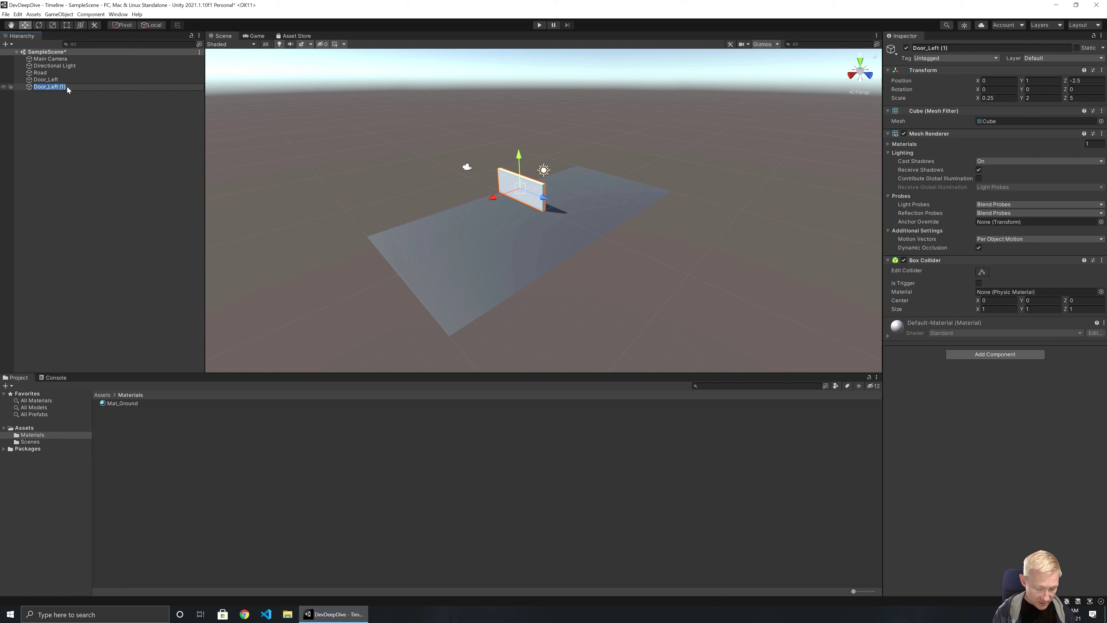
text(Door_Ri)
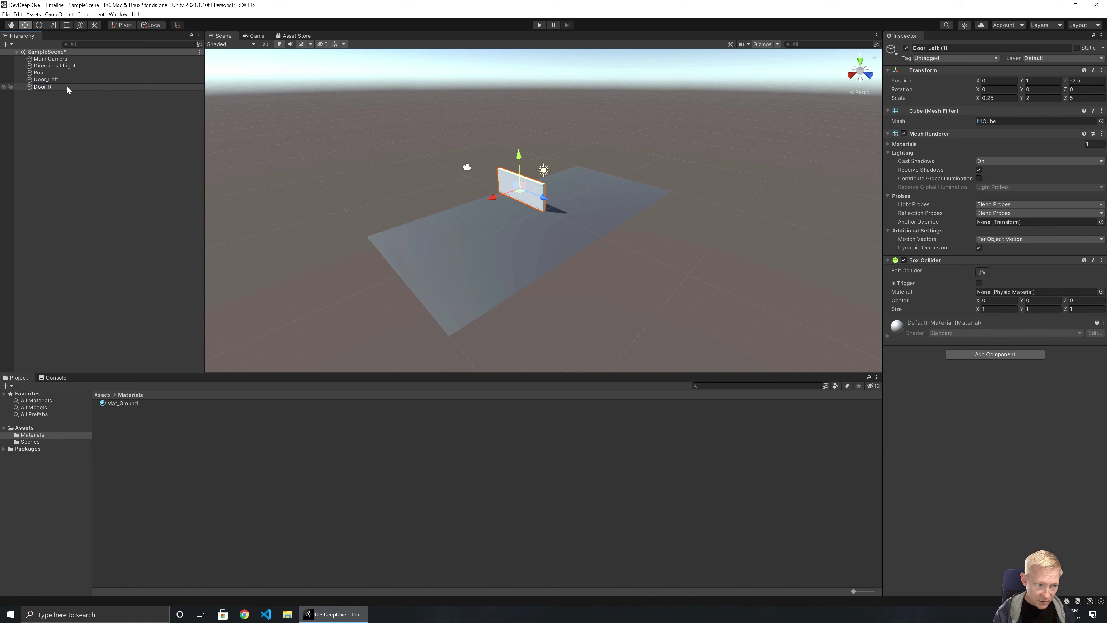
text(ght)
key(Return)
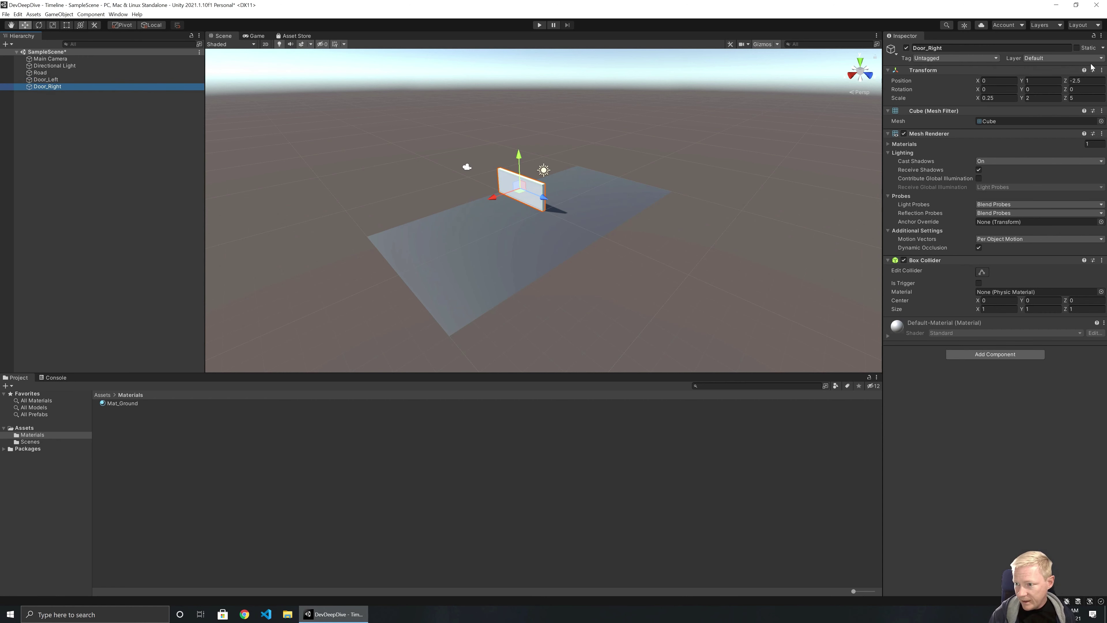
click(1085, 80)
text(2.5)
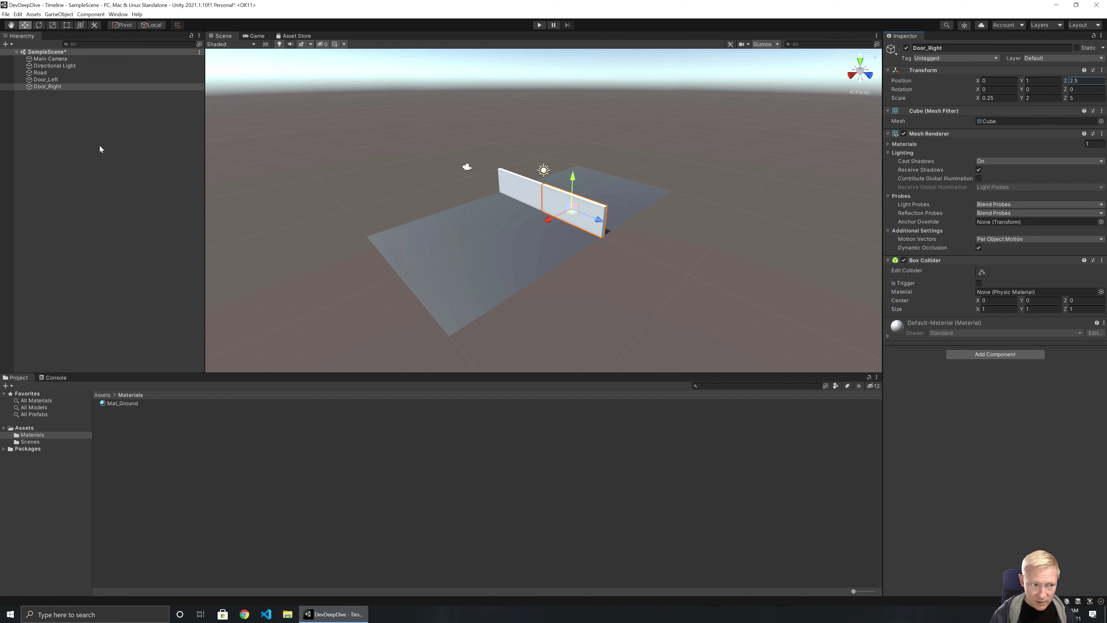
Try a Y scale of 3 with a Y position of 1.5 on both doors together
click(50, 80)
shift+click(53, 86)
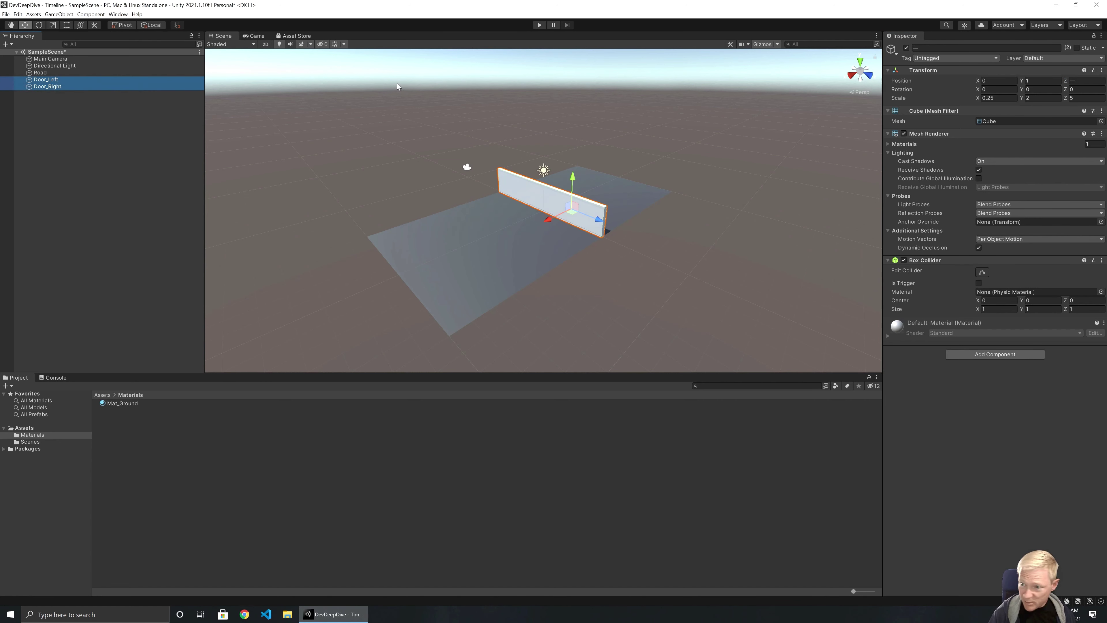
click(1042, 97)
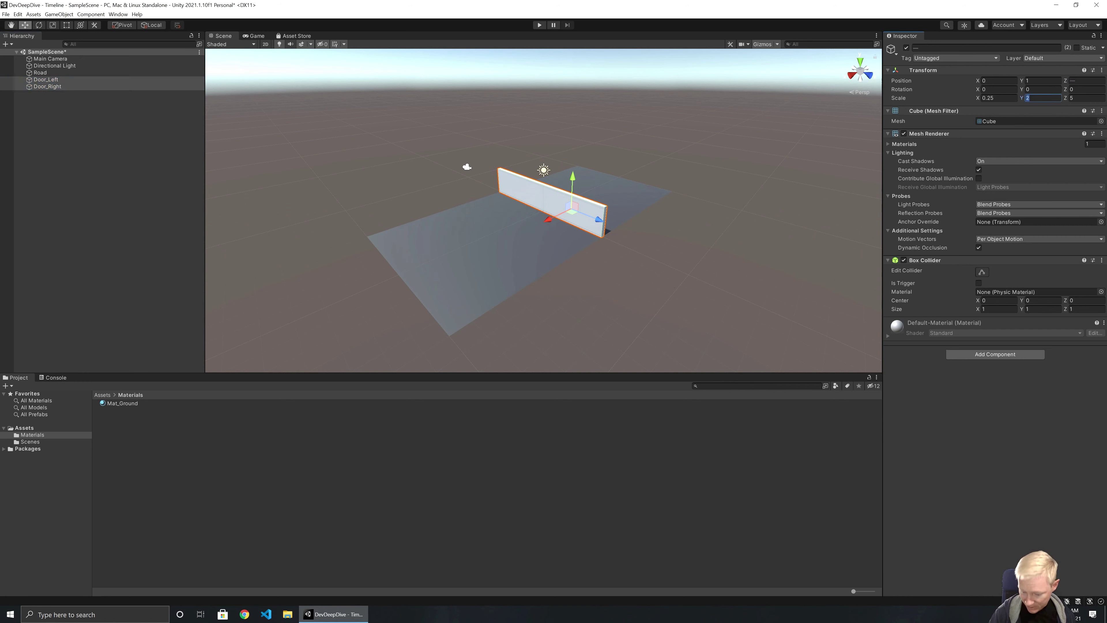
text(3)
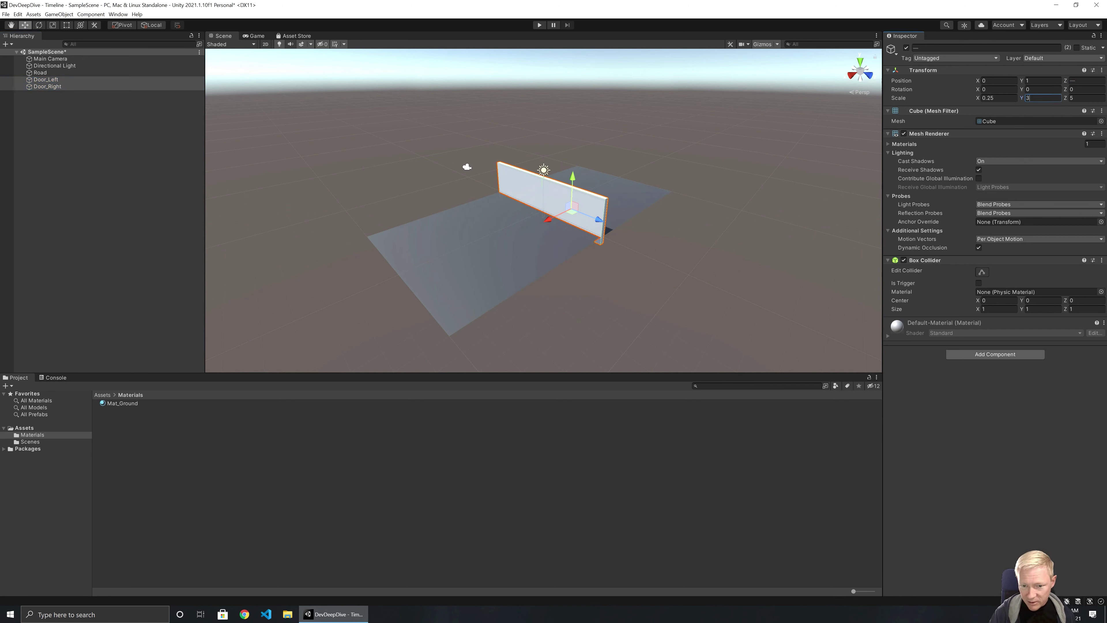
click(1041, 80)
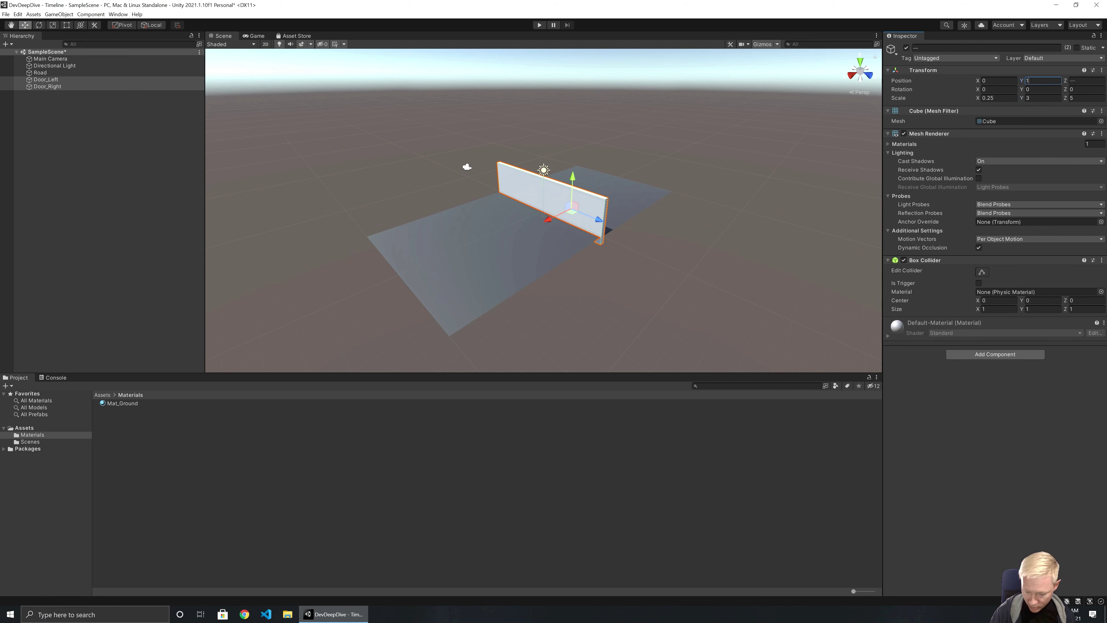
text(1.5)
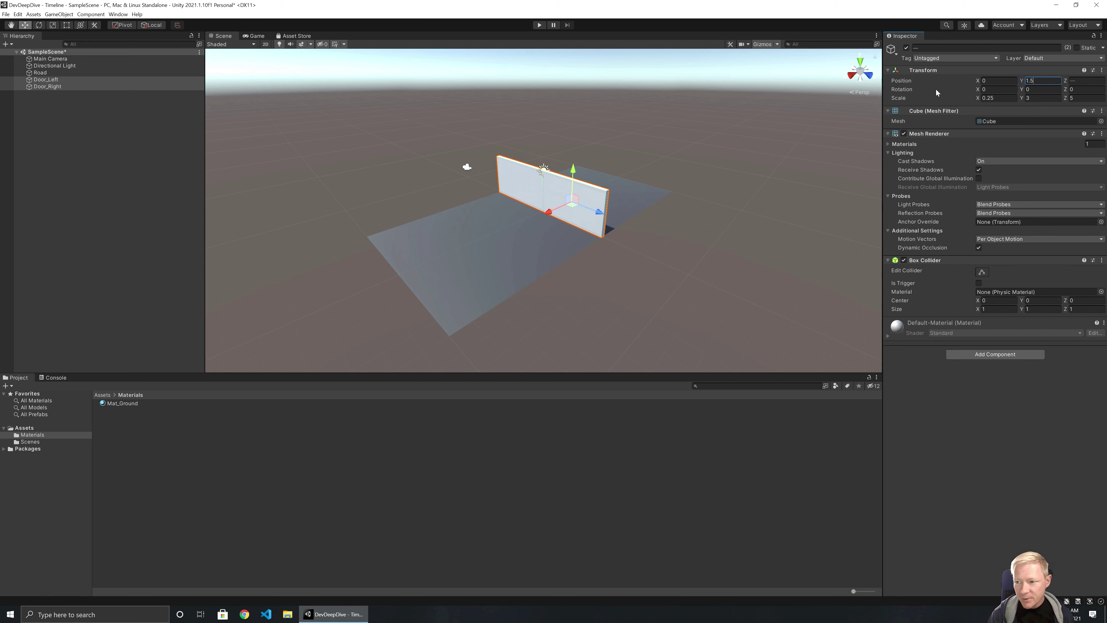
Set the Y position of both doors to 2 and their Y scale to 4
key(Return)
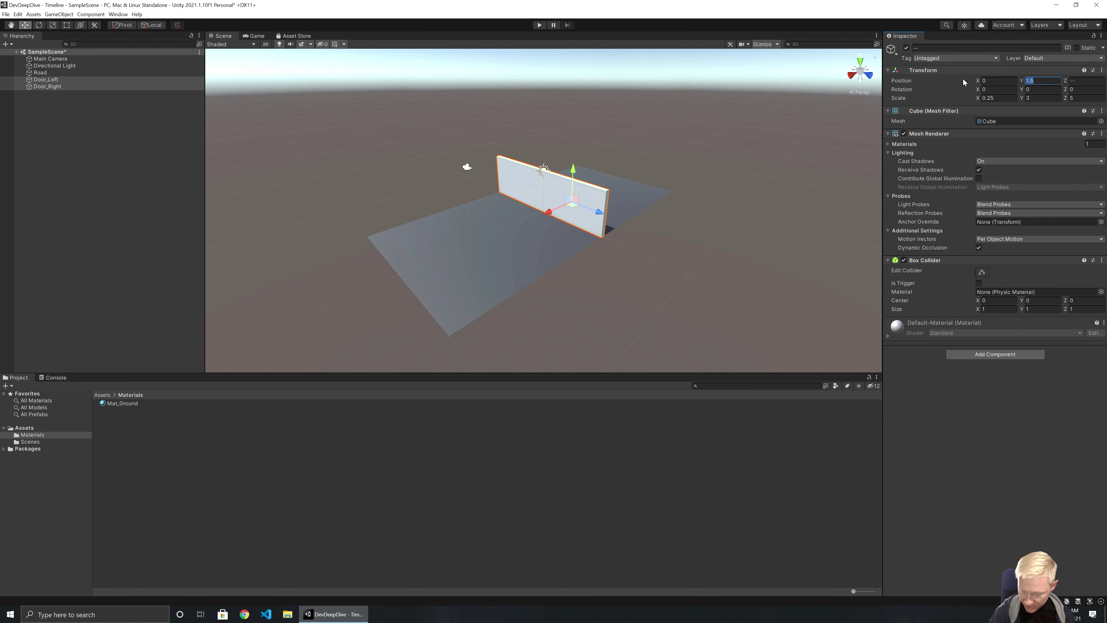
text(2)
click(1048, 98)
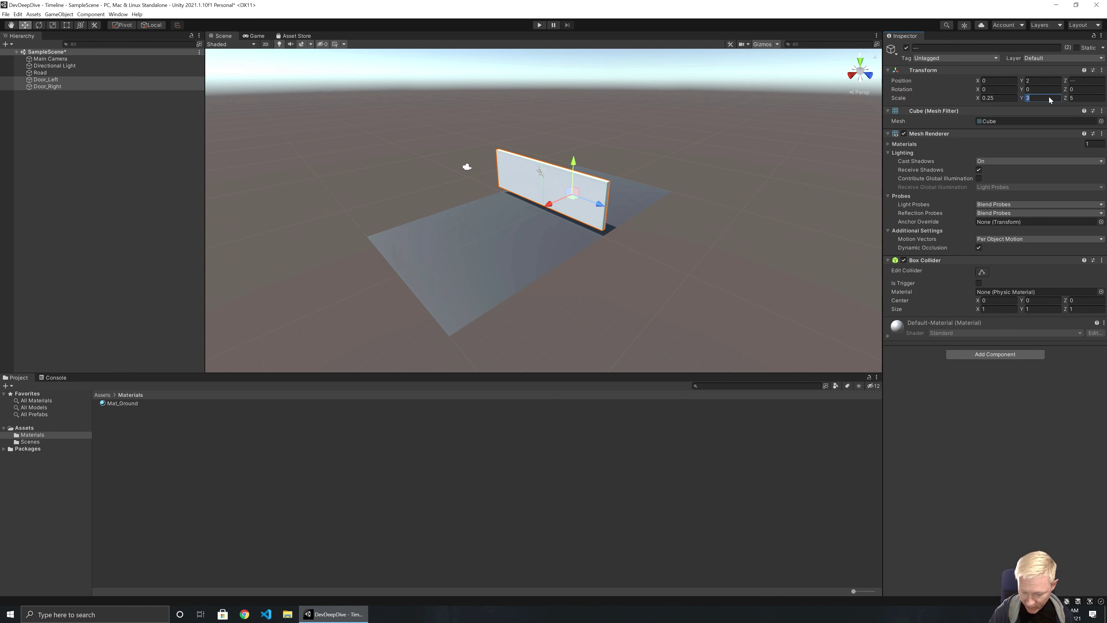
text(4)
click(115, 145)
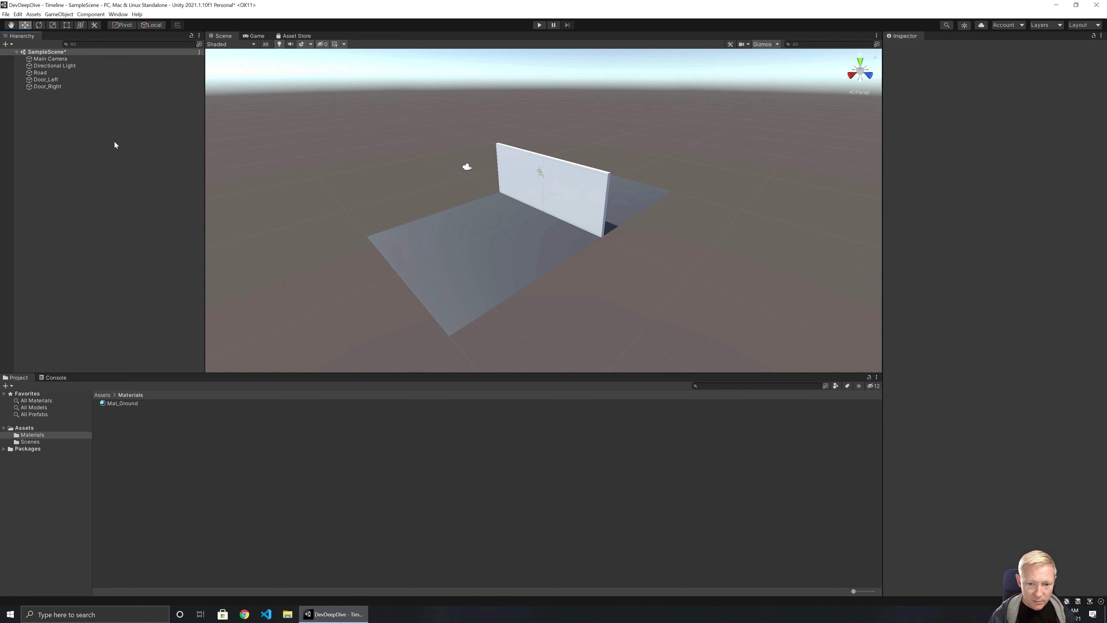
Move the Main Camera to the road's end at position X 10, Y 1, Z 0
click(52, 59)
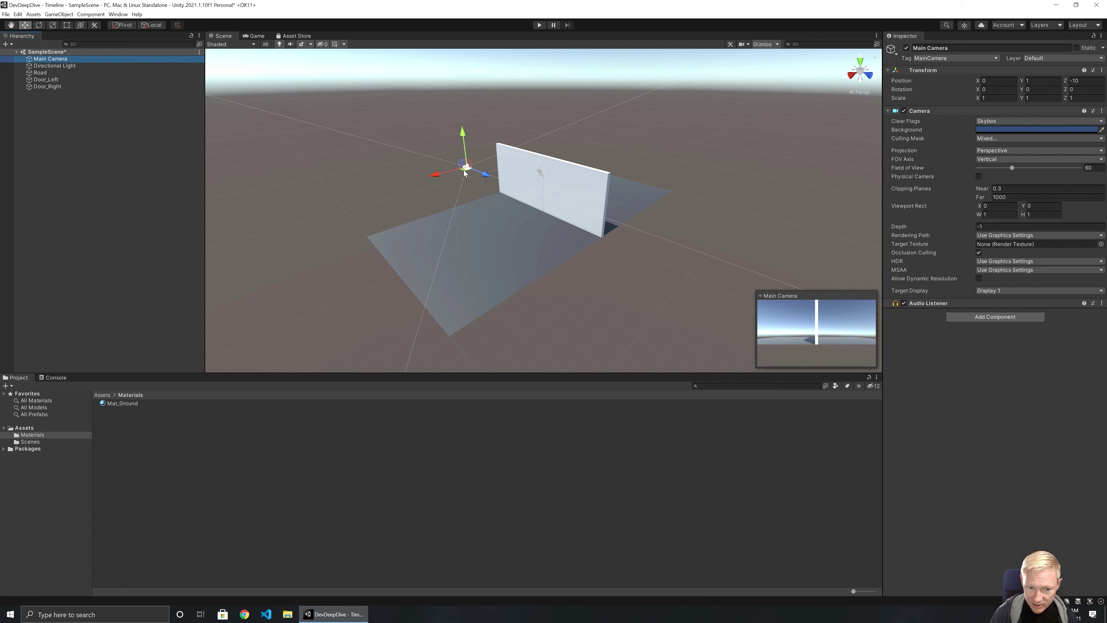
drag(463, 170, 395, 280)
click(1084, 81)
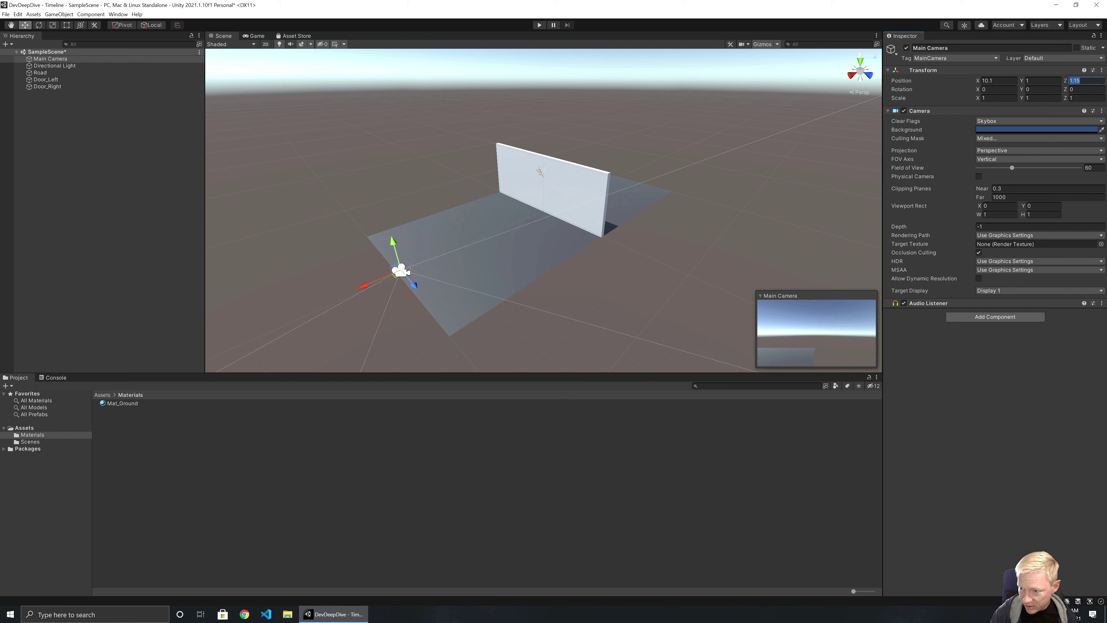
text(0)
key(shift+Tab)
key(shift+Tab)
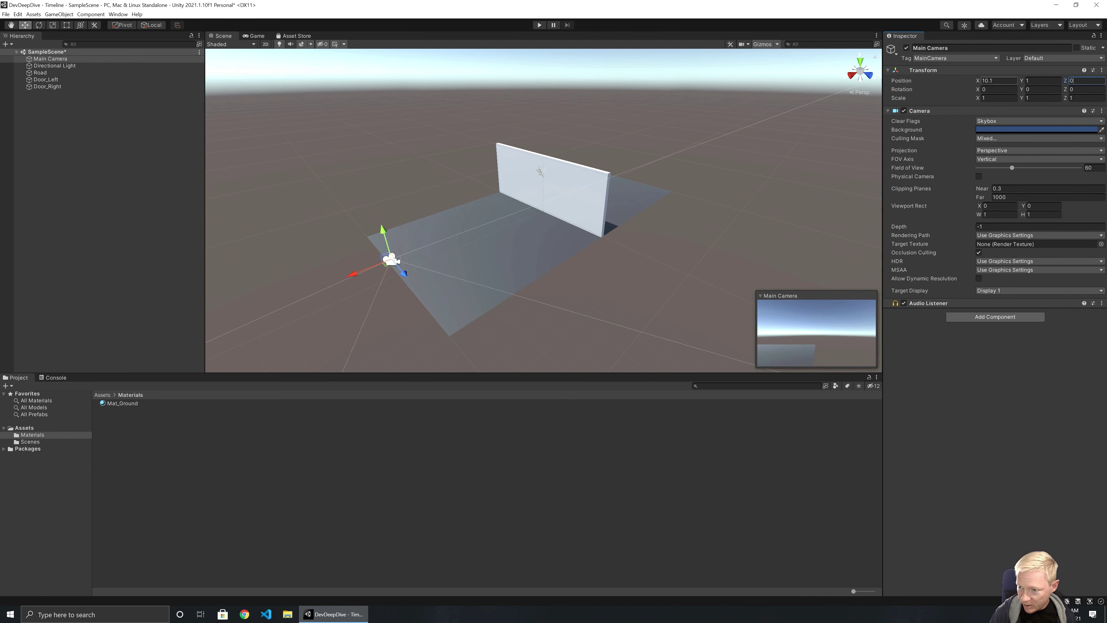
text(10)
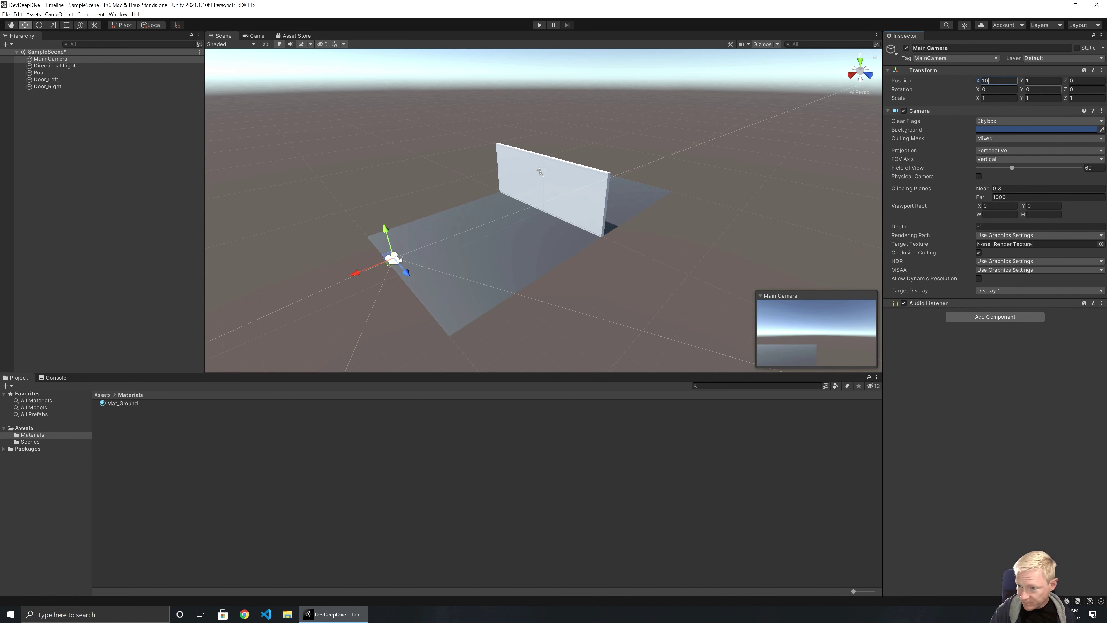
drag(1022, 81, 1013, 83)
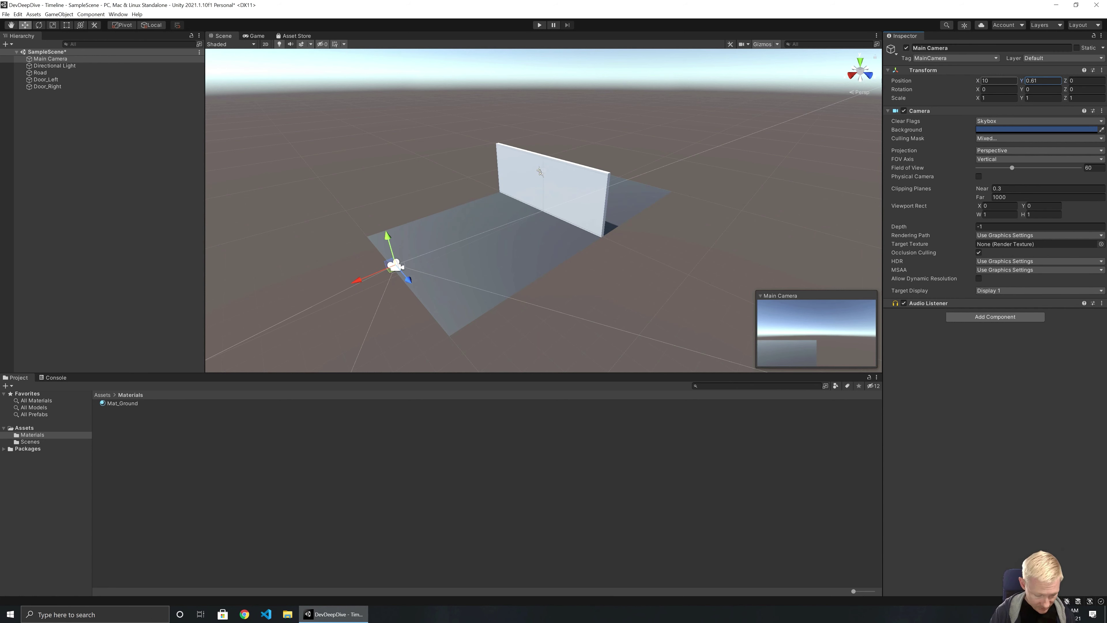
text(1)
Turn the Main Camera toward the doors with a Y rotation of -90 and set its Y position to 1.8
click(1024, 89)
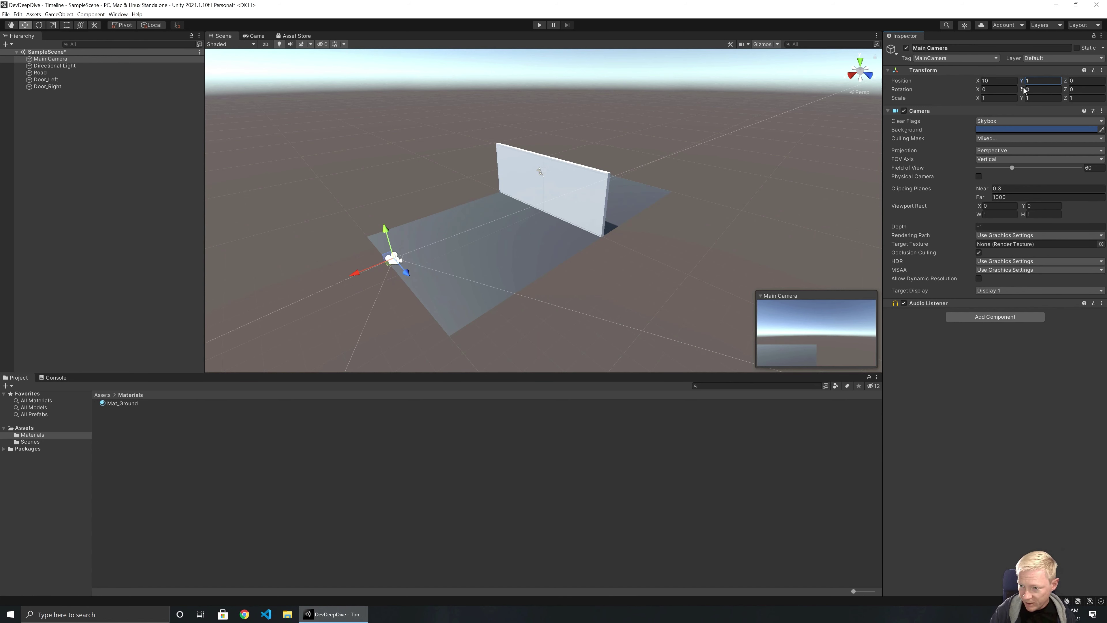
drag(1024, 89, 934, 99)
text(-90)
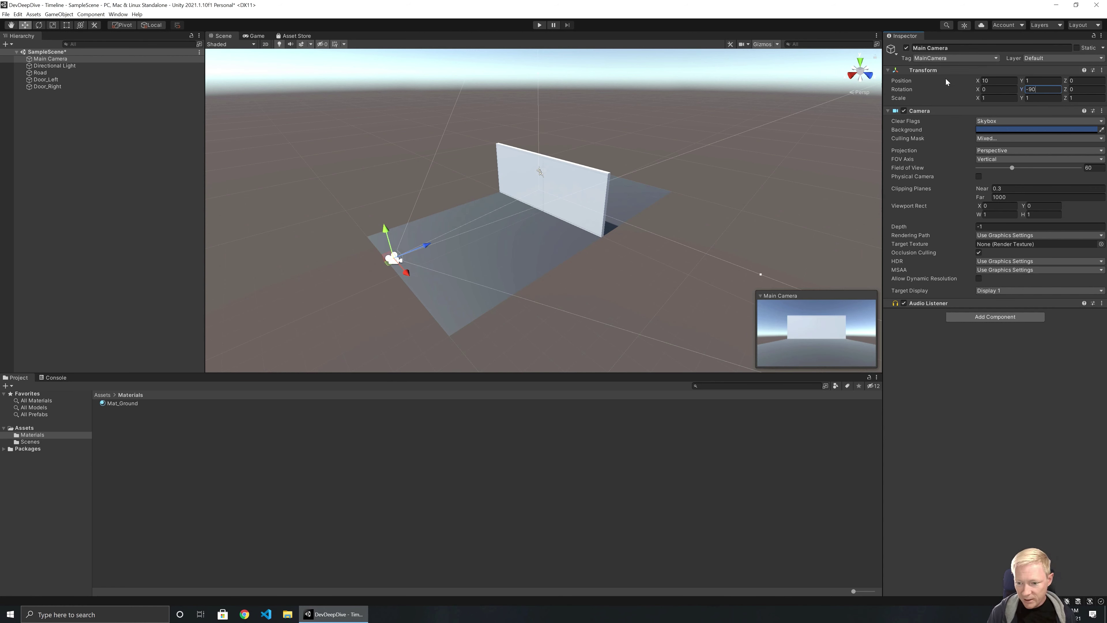
click(1041, 81)
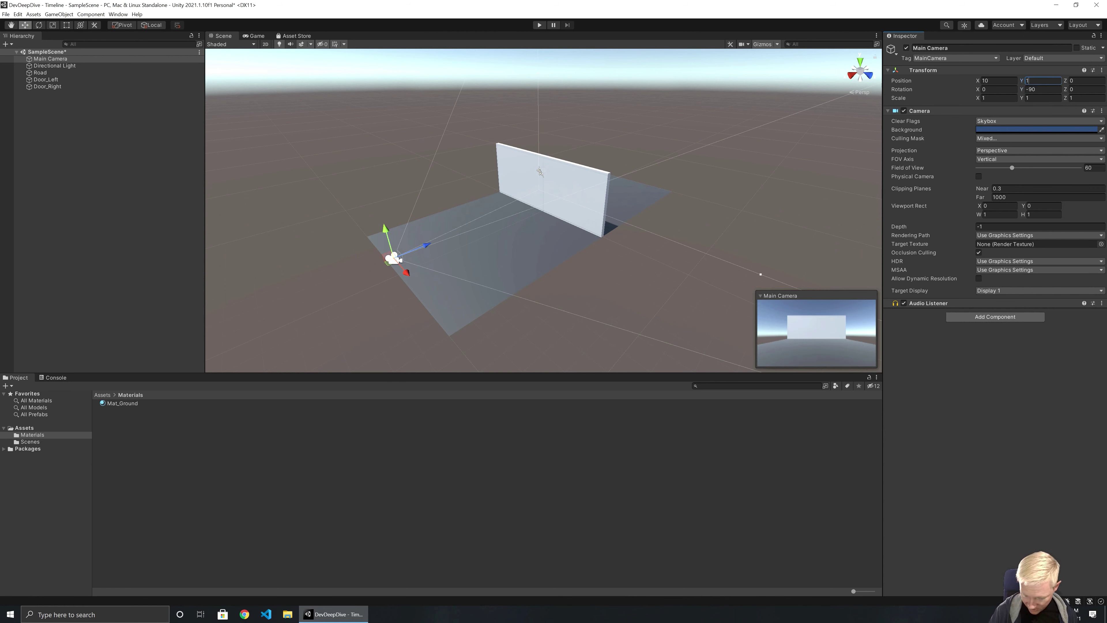
text(.)
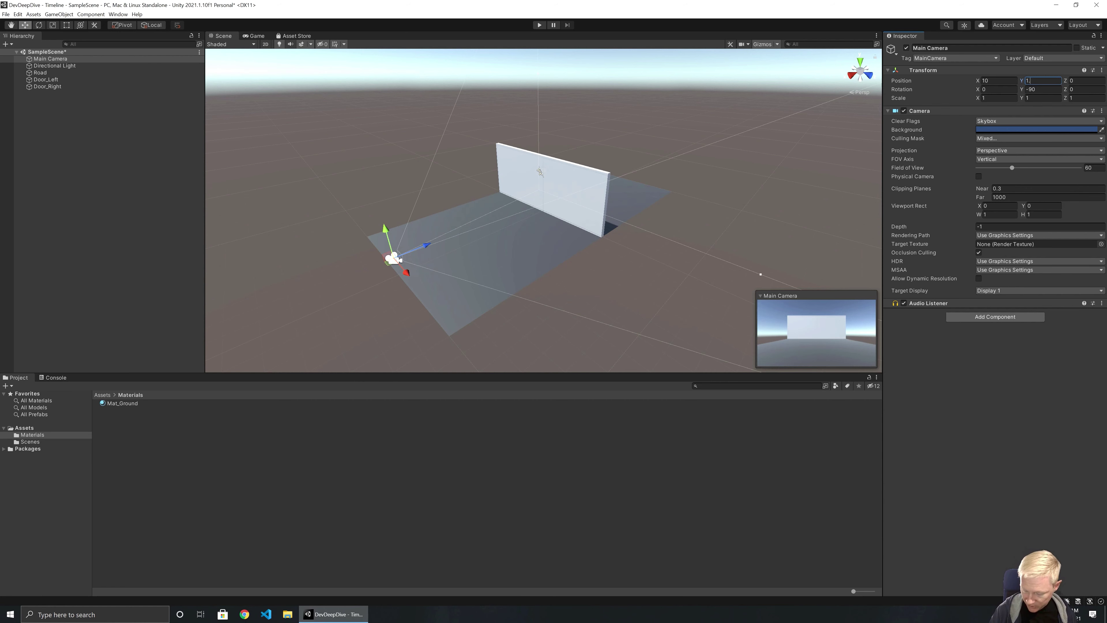
text(8)
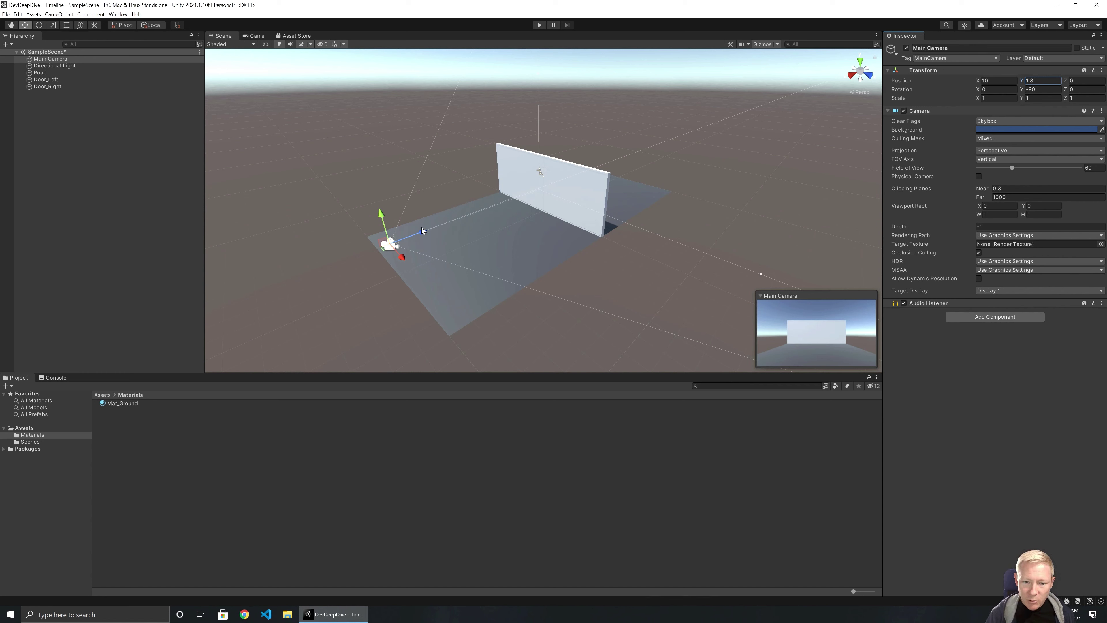
Try moving the Main Camera toward the doors to about 7.3 on X, and undo the move
drag(422, 233, 478, 235)
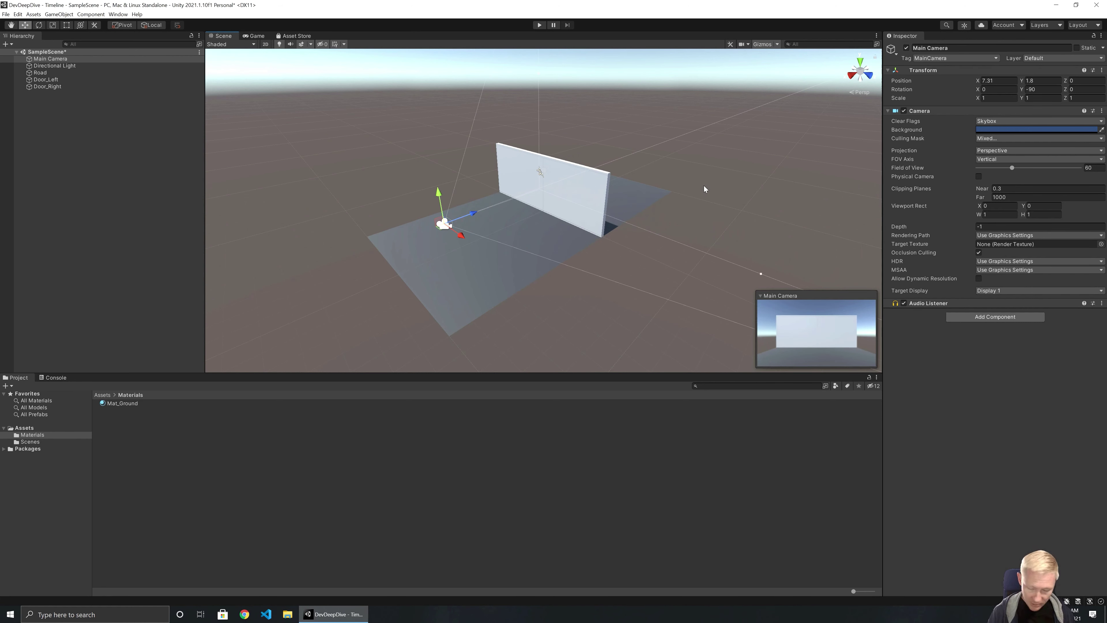
key(ctrl+z)
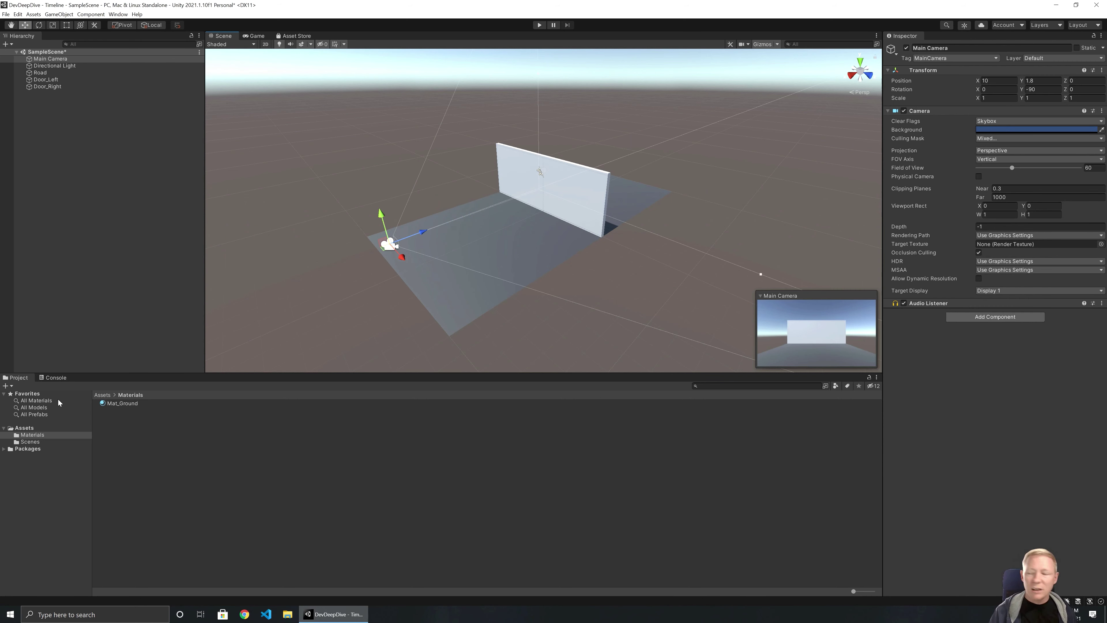
Create a material named Mat_Door in the Materials folder and apply it to both doors
right_click(96, 417)
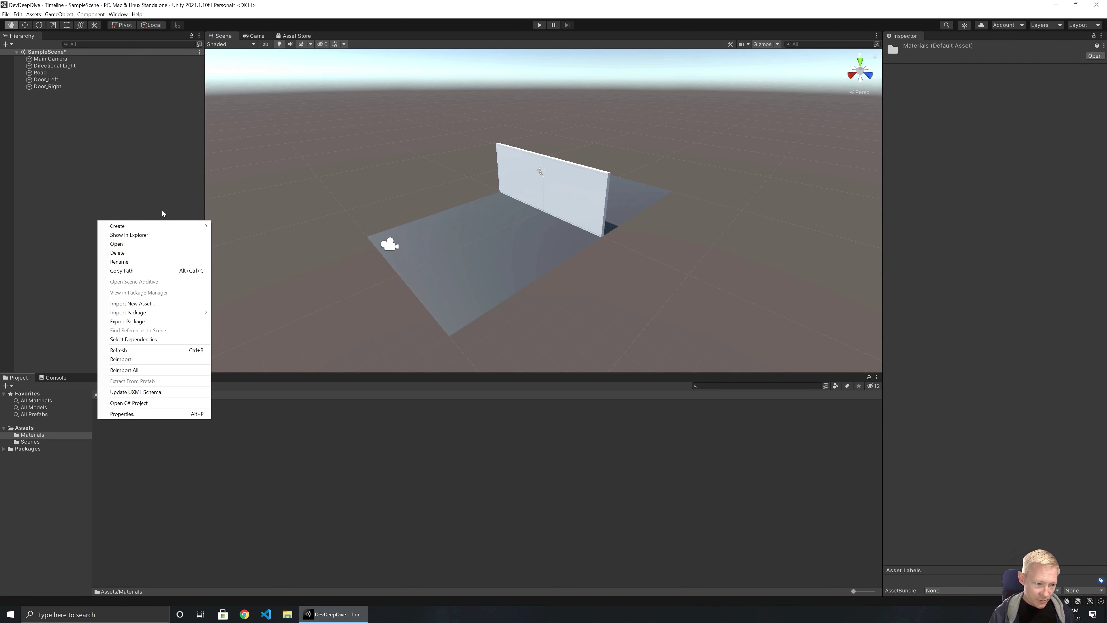
mouse_move(151, 225)
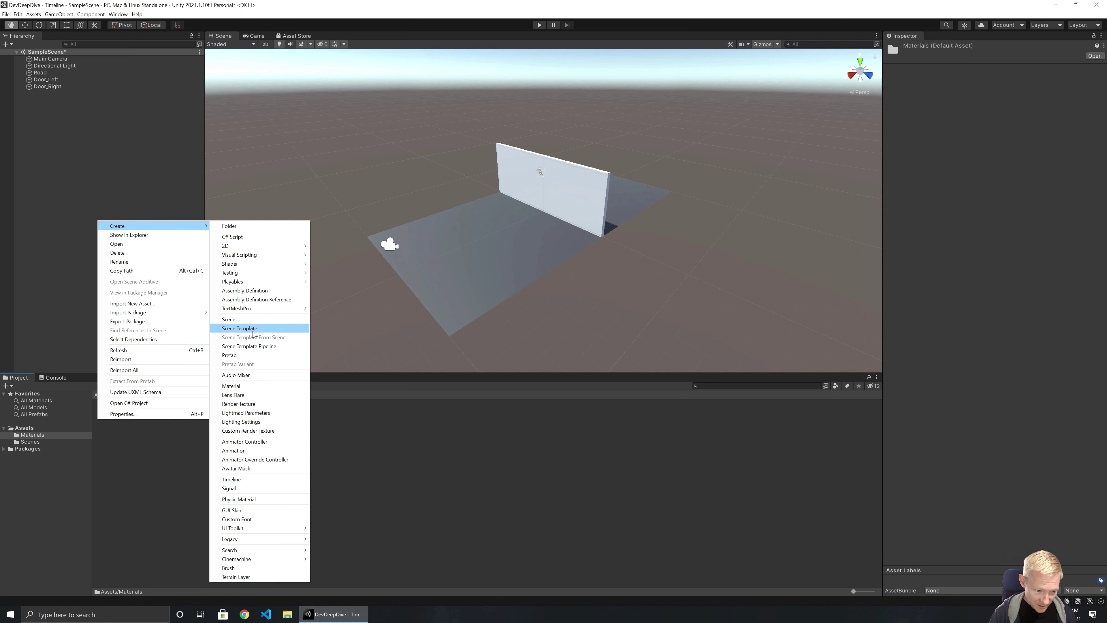
click(244, 386)
text(M)
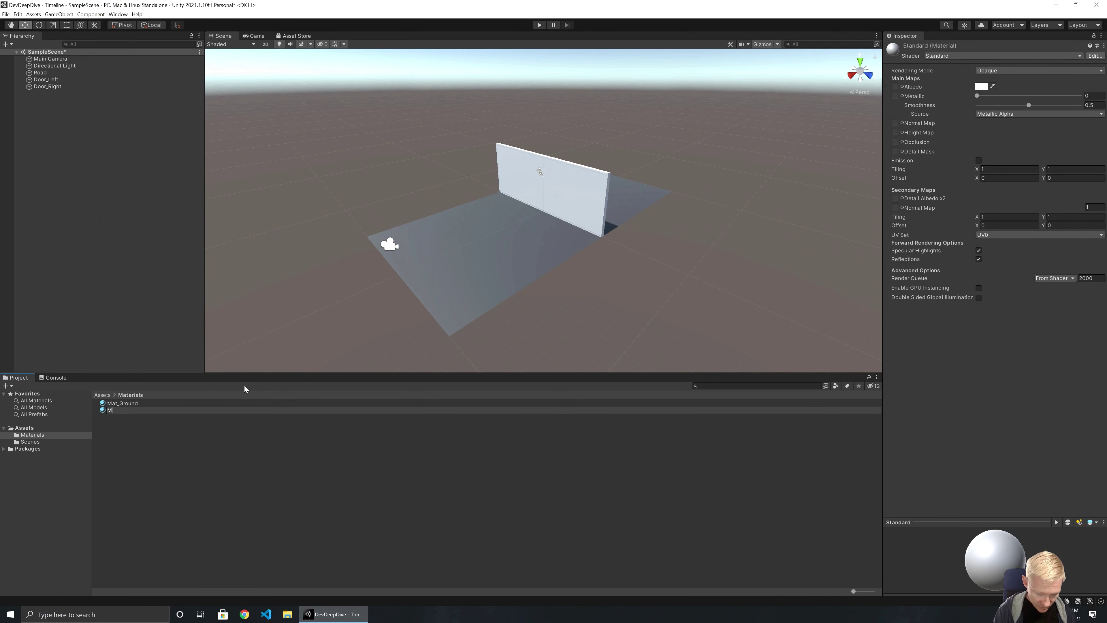
text(at_Door)
key(Return)
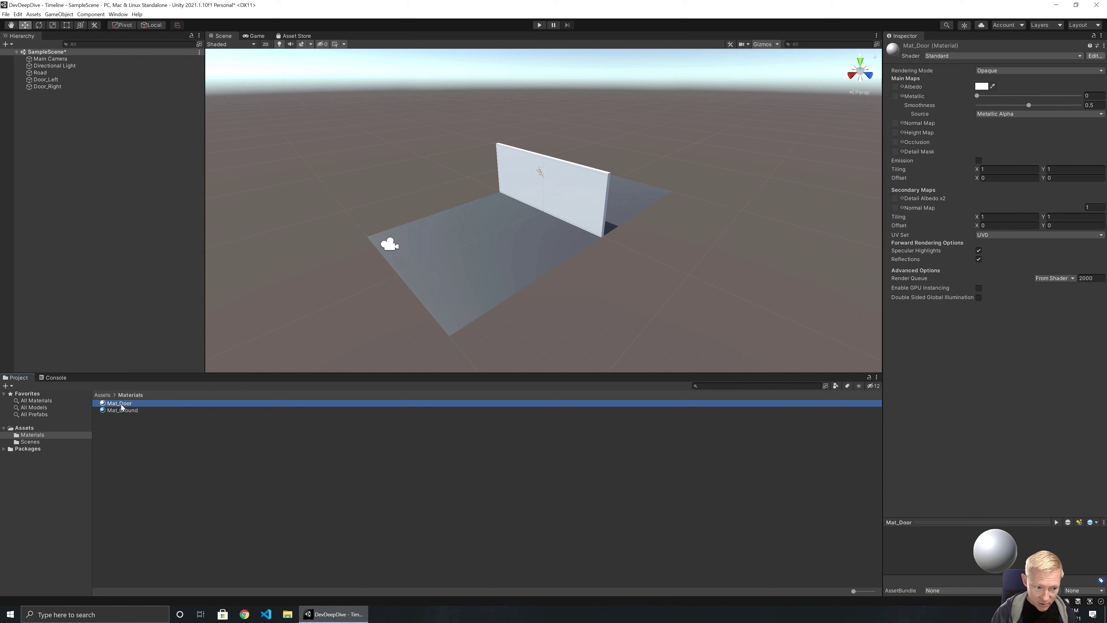
drag(120, 401, 584, 190)
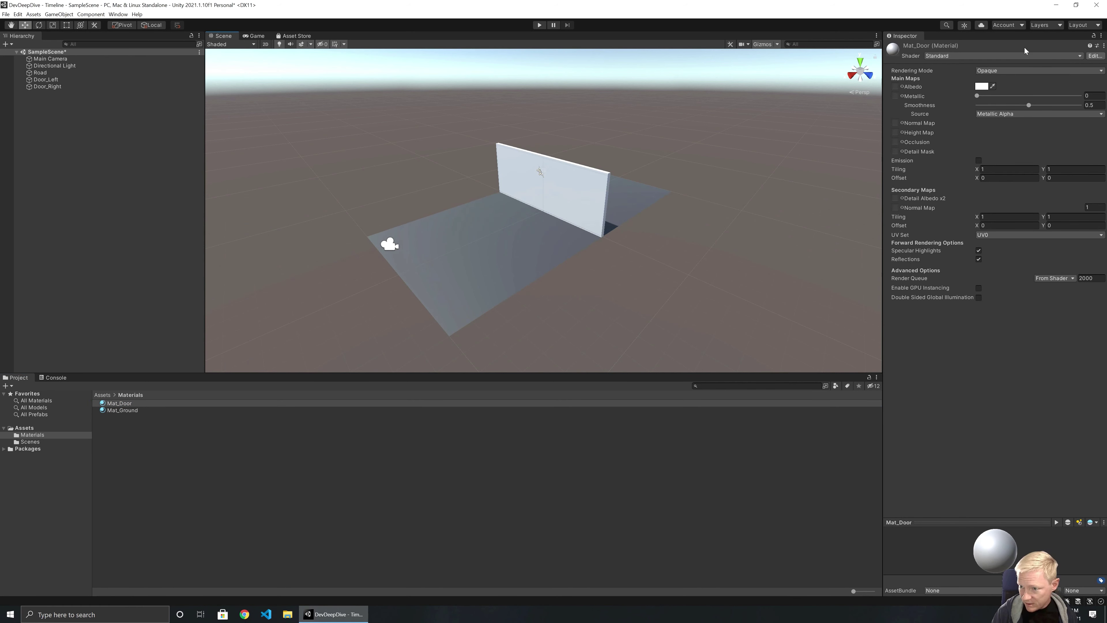
Set Mat_Door's albedo color to a dark brown and save the scene
click(981, 86)
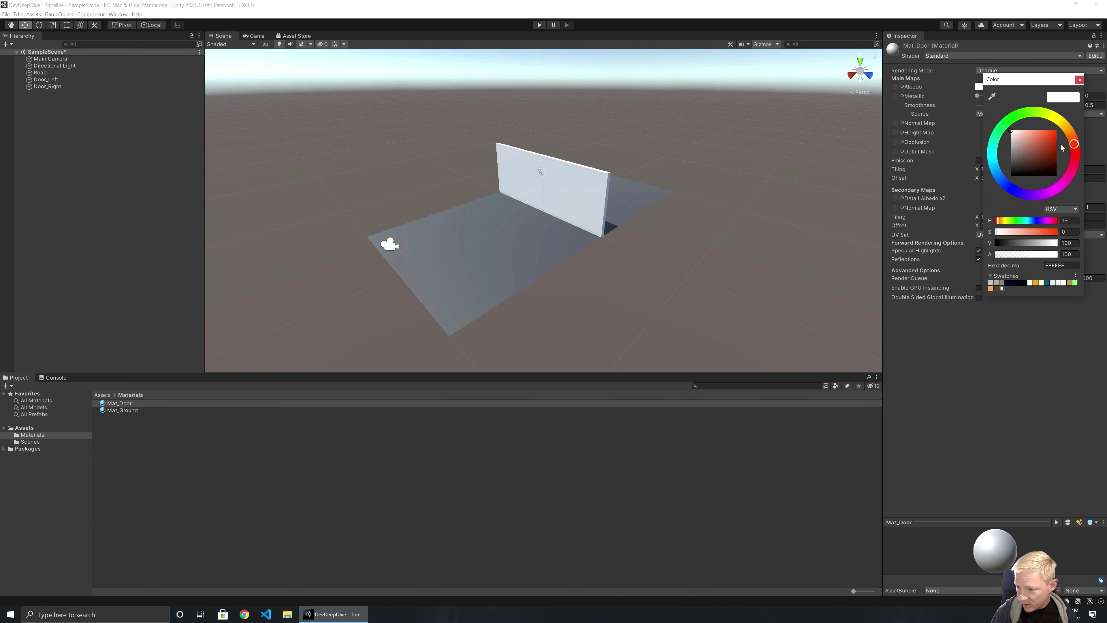
drag(1074, 147, 1050, 164)
click(1080, 80)
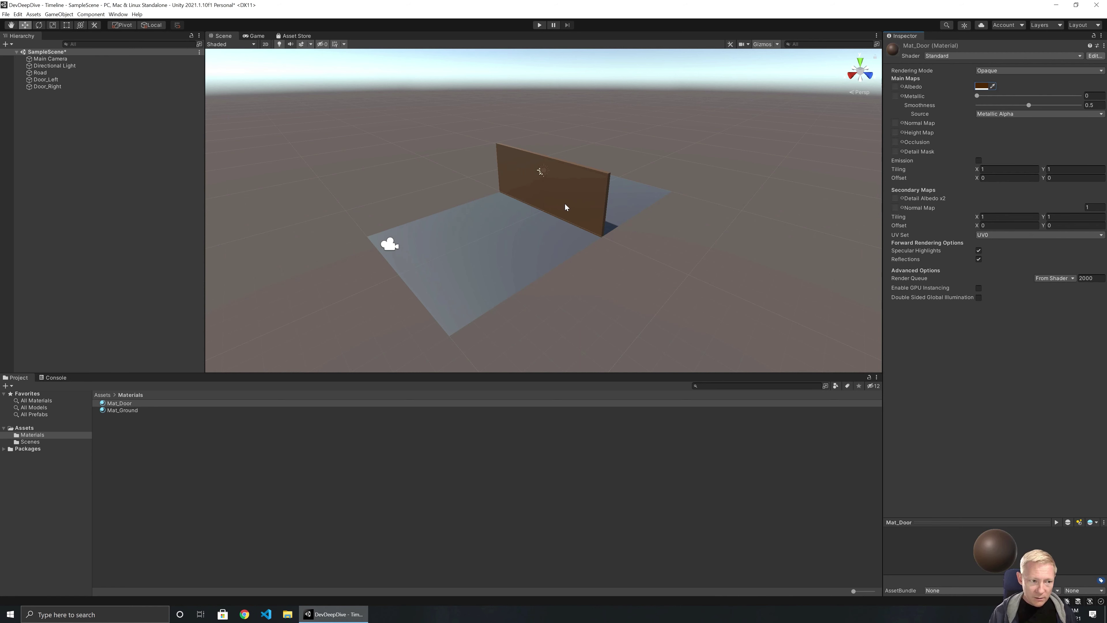
click(106, 159)
key(ctrl+s)
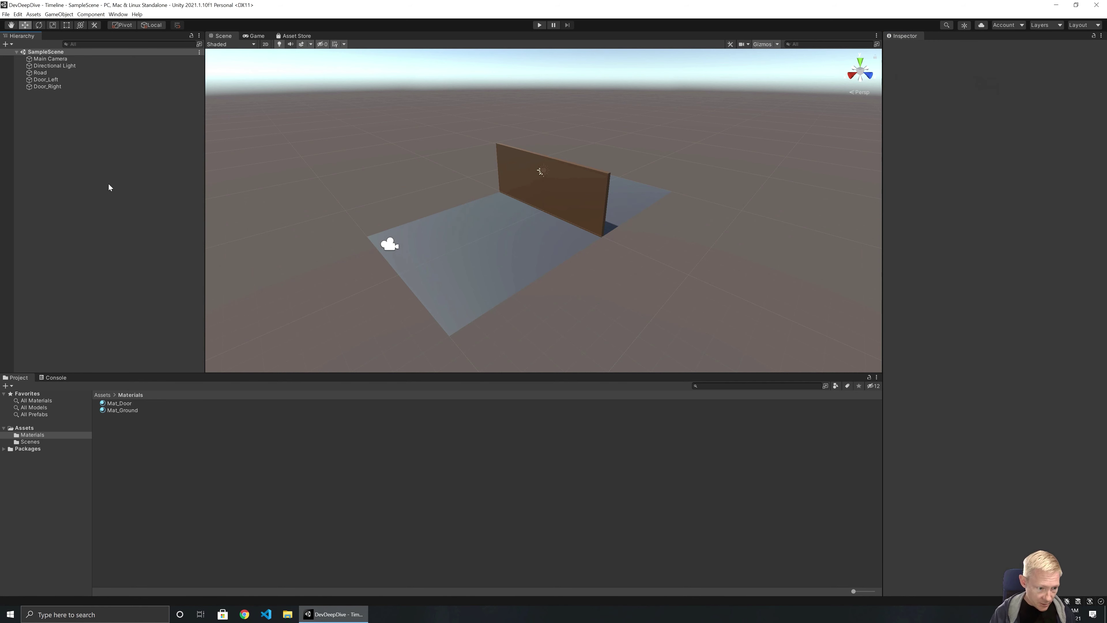
Create a folder named Timelines in the project's Assets folder
click(26, 428)
right_click(109, 429)
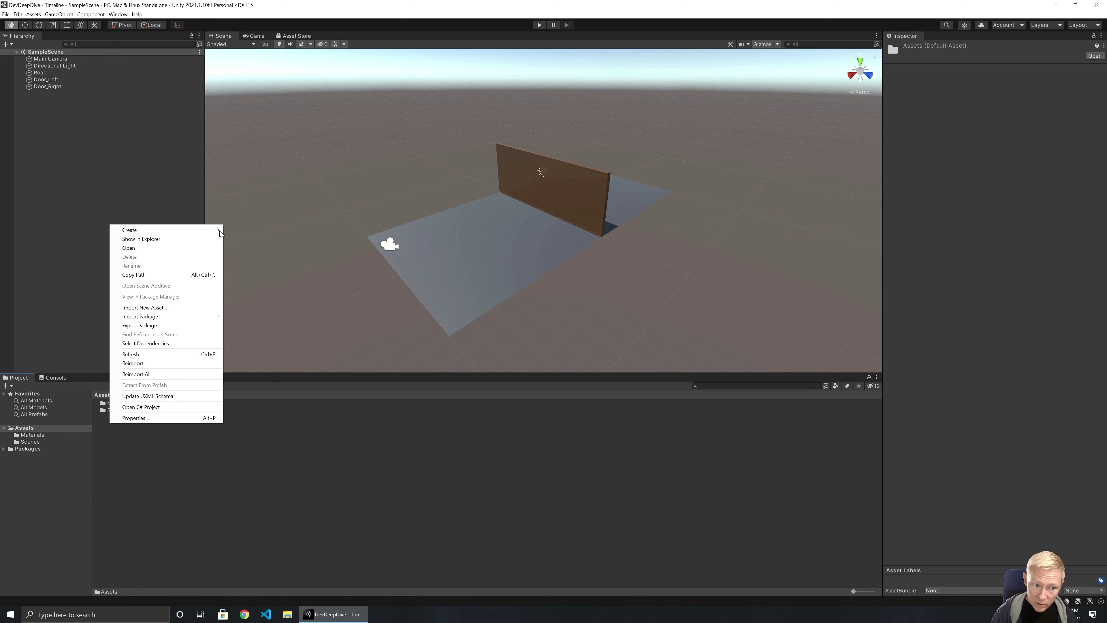
mouse_move(215, 230)
click(249, 230)
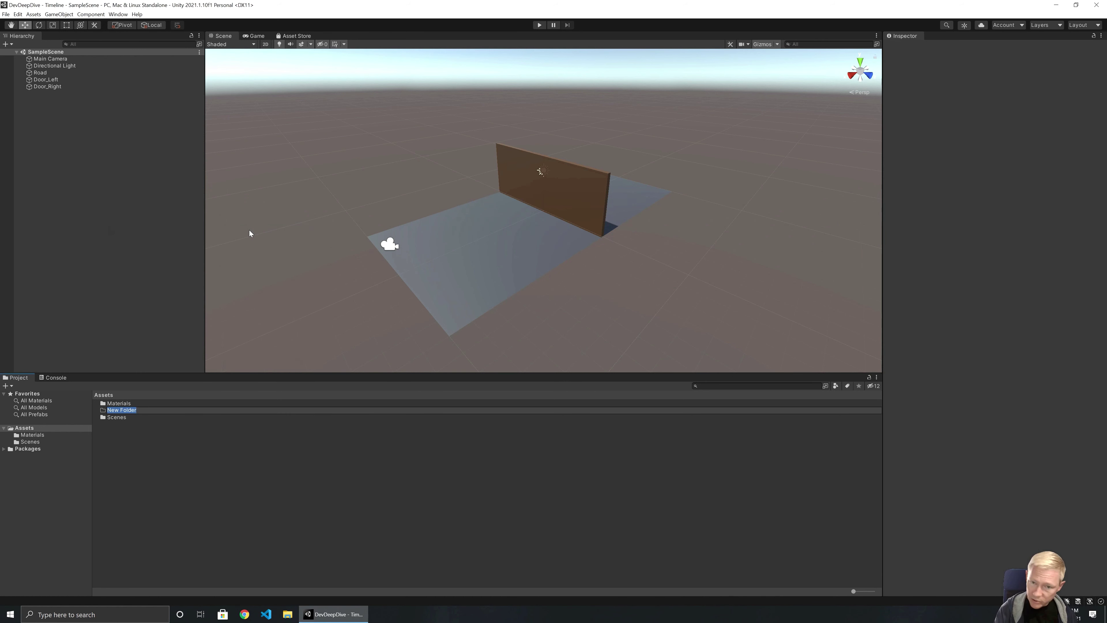
text(Timeline)
key(Return)
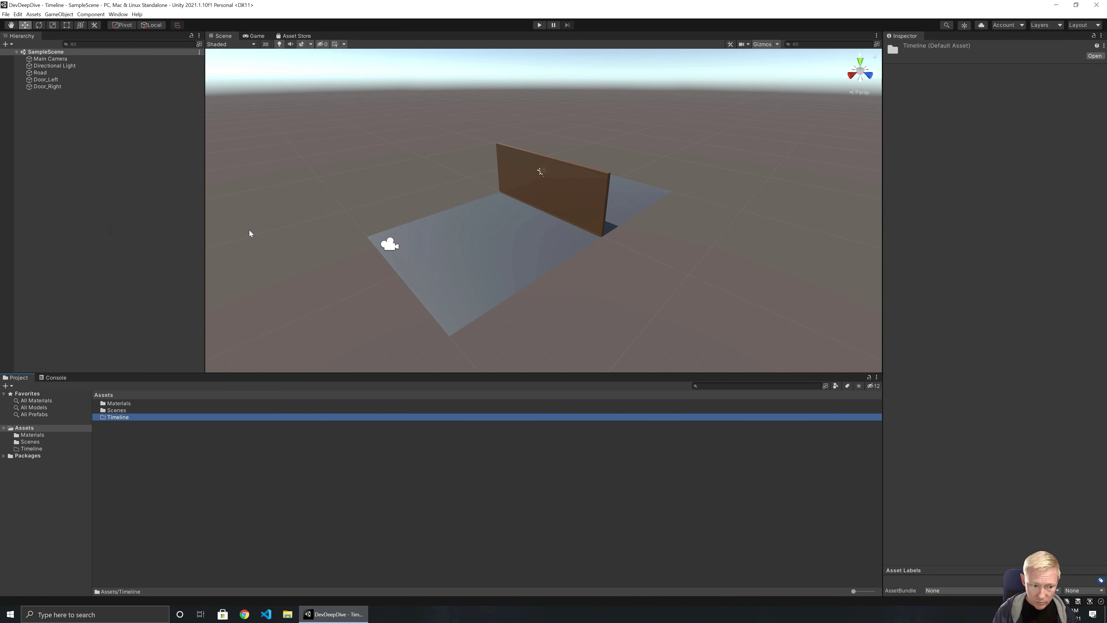
key(F2)
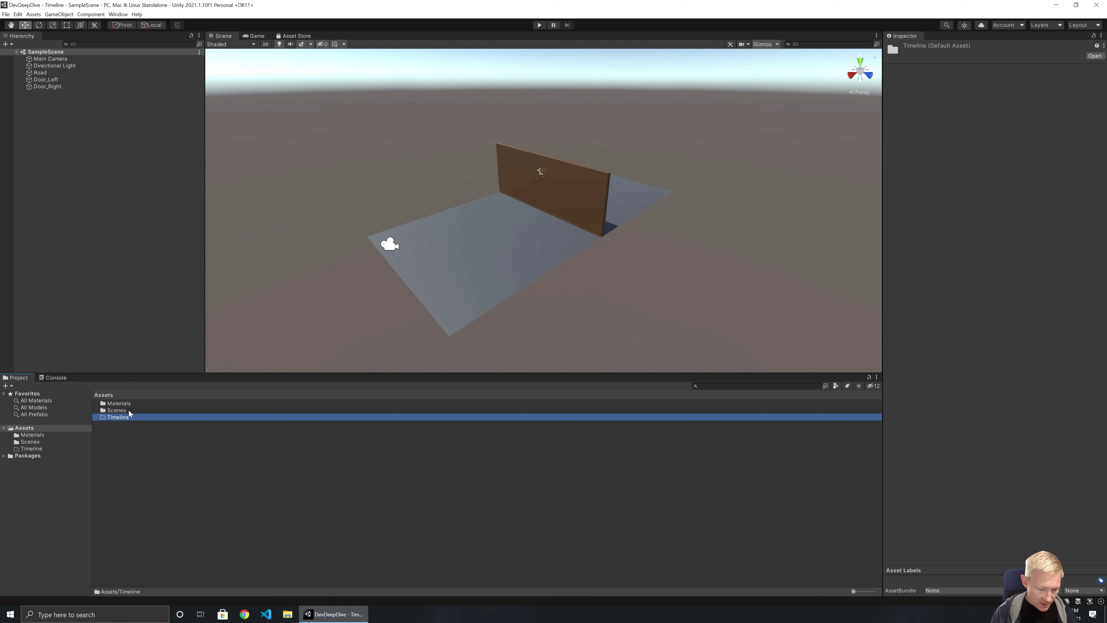
text(Timelines)
key(Return)
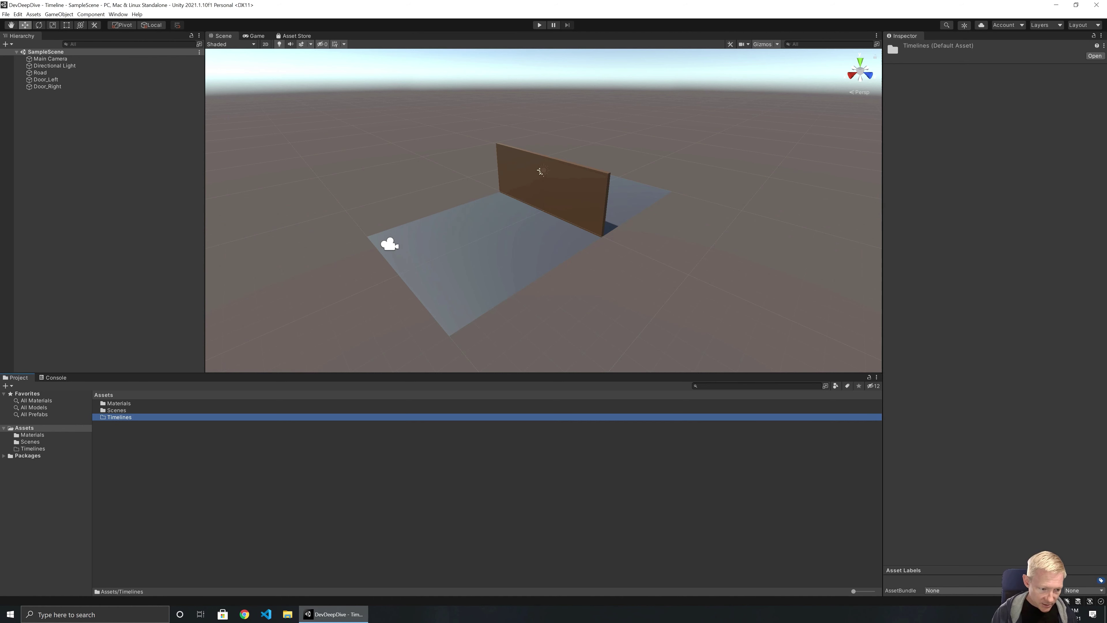
Create a timeline asset named Intro_Cutscene_1 in the Timelines folder and add it to the scene
double_click(118, 418)
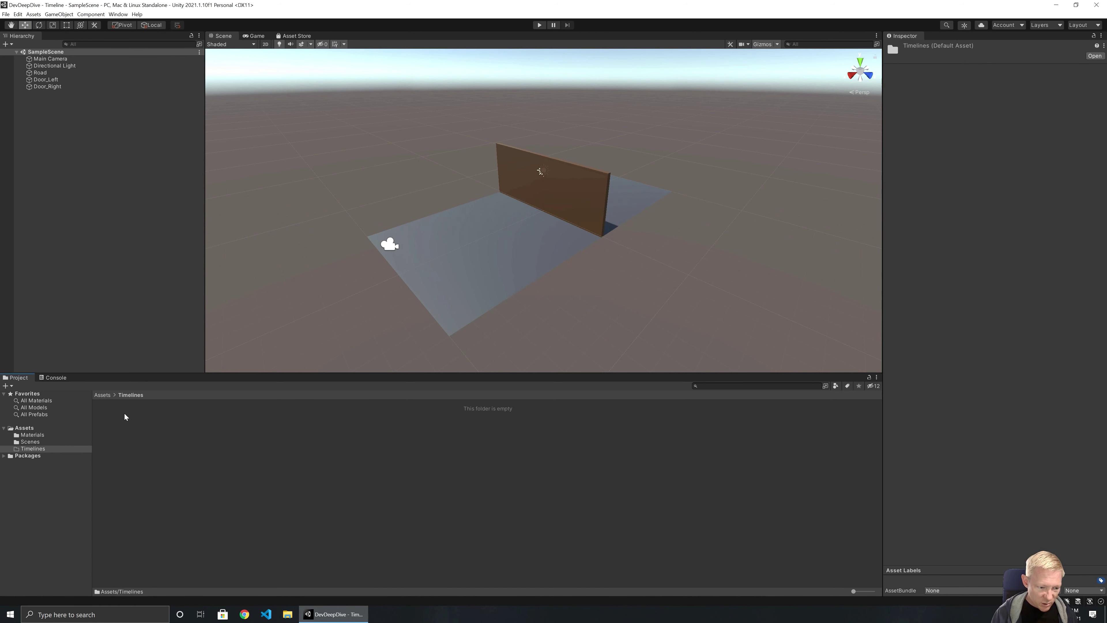
right_click(145, 412)
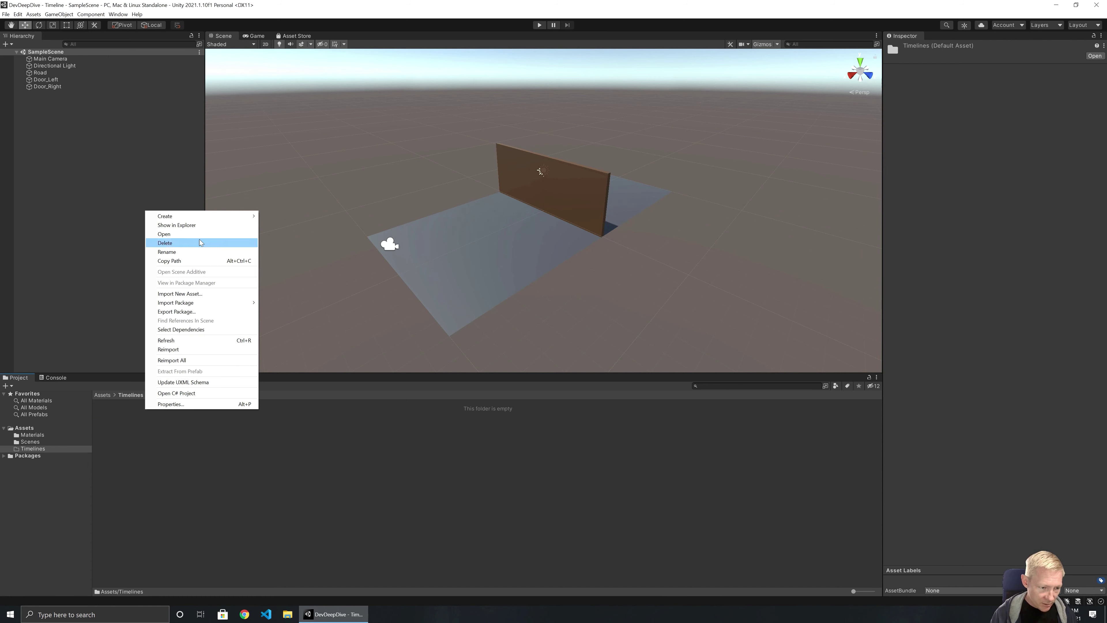
mouse_move(220, 217)
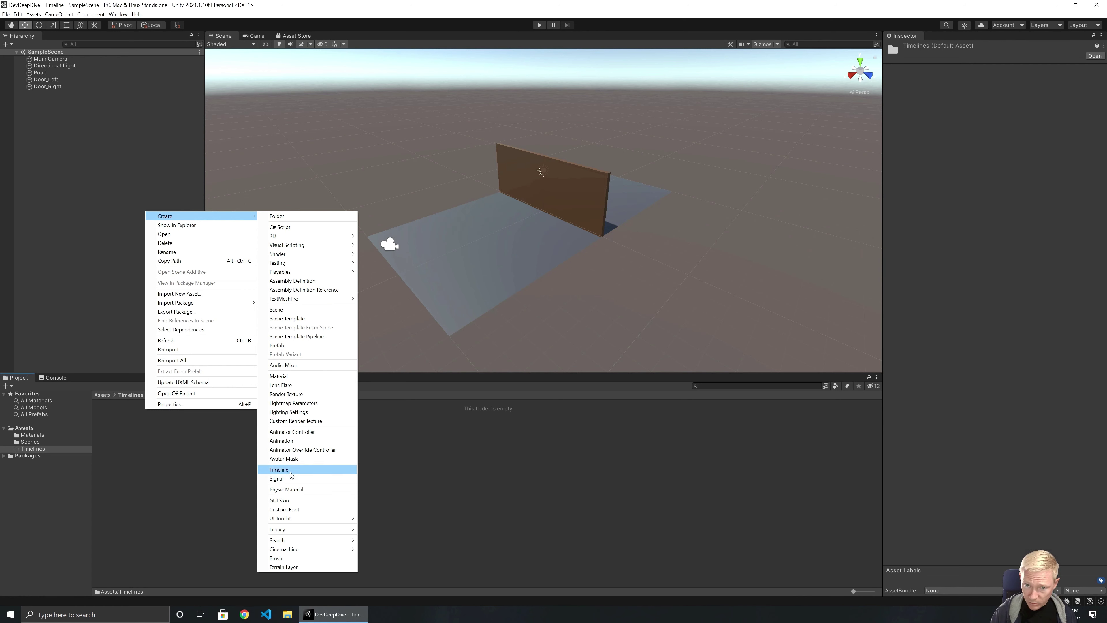
click(279, 469)
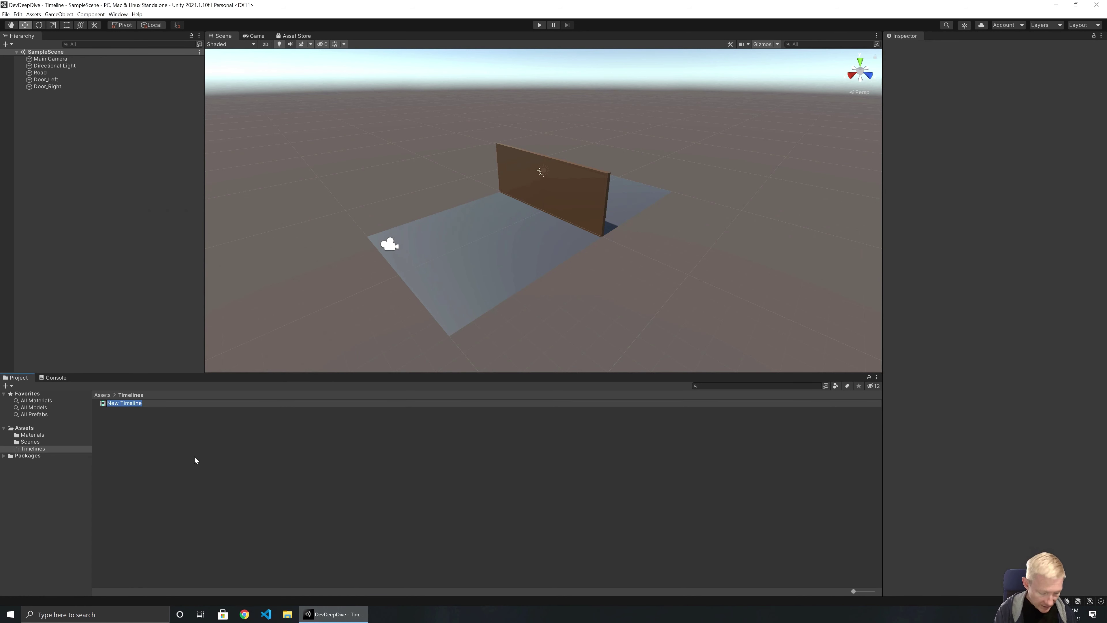
key(BackSpace)
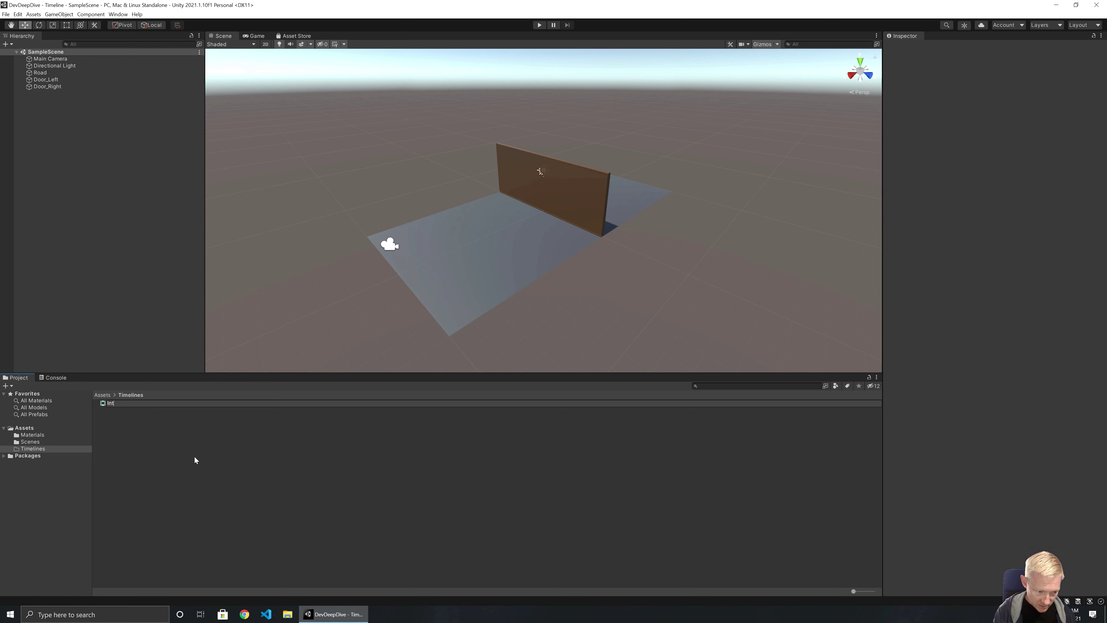
text(Intro)
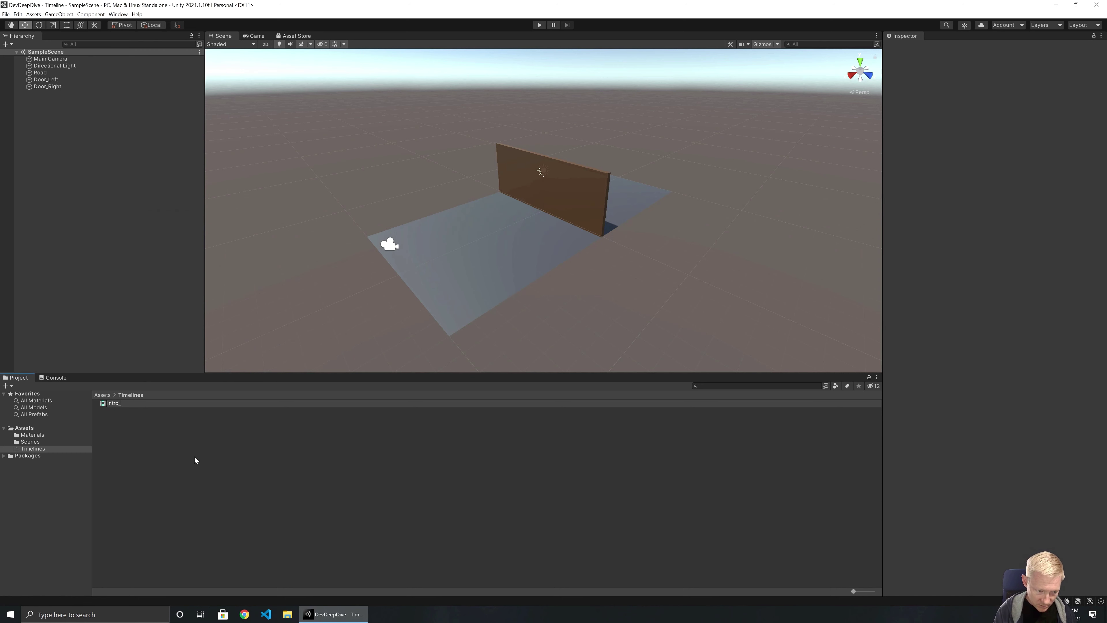
text(_Cutscene_)
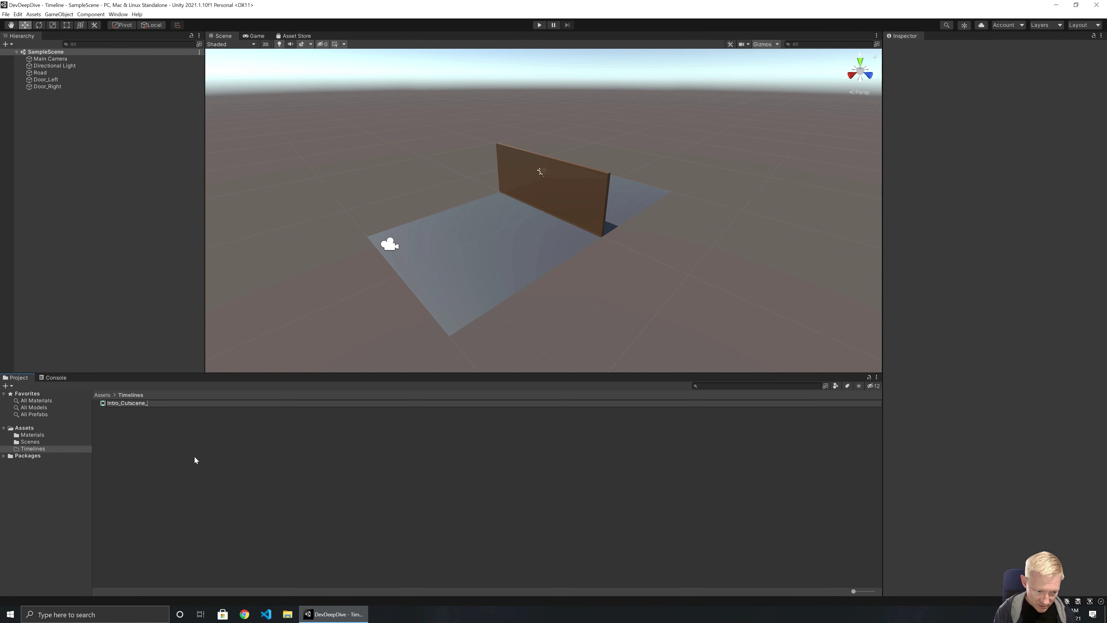
text(1)
key(Return)
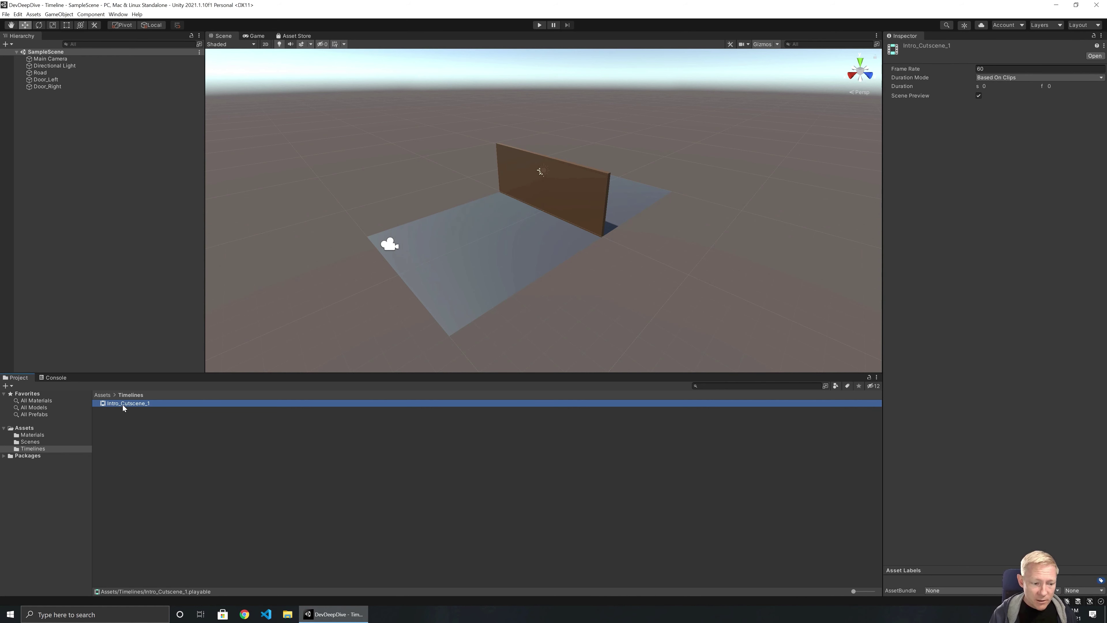
drag(123, 405, 69, 228)
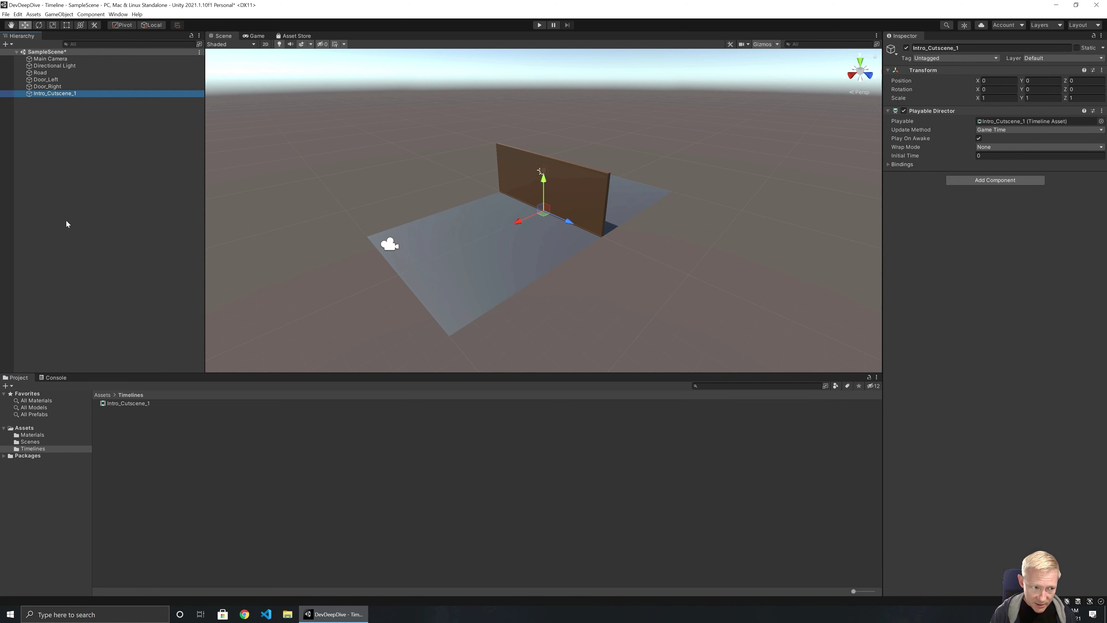
Create an empty scene object named Timelines and make Intro_Cutscene_1 its child
click(66, 105)
right_click(62, 116)
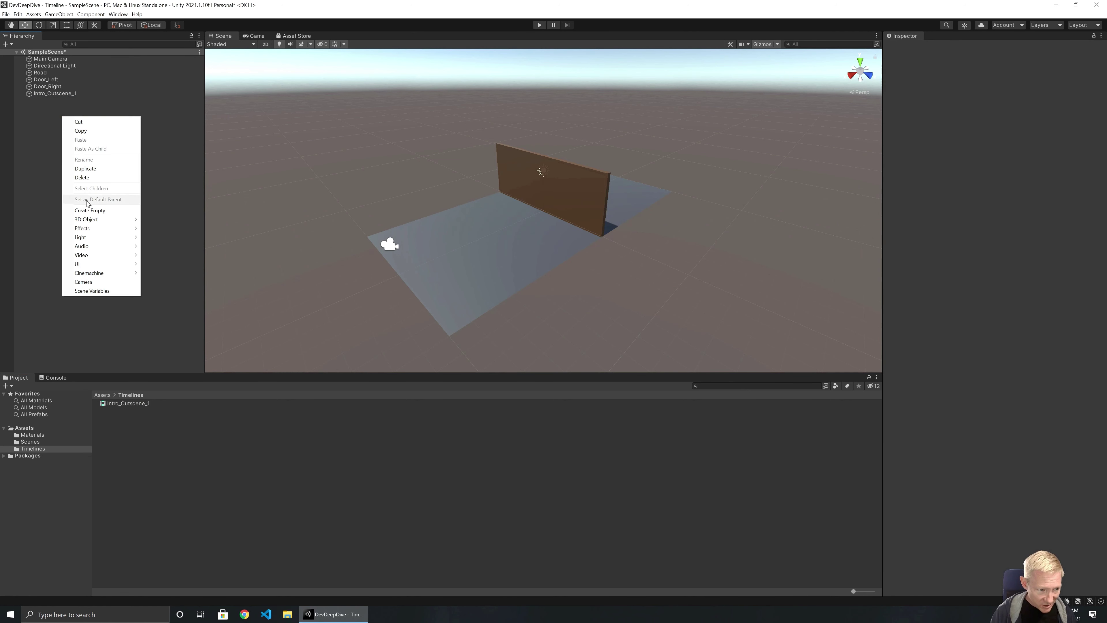
click(89, 209)
text(Tim)
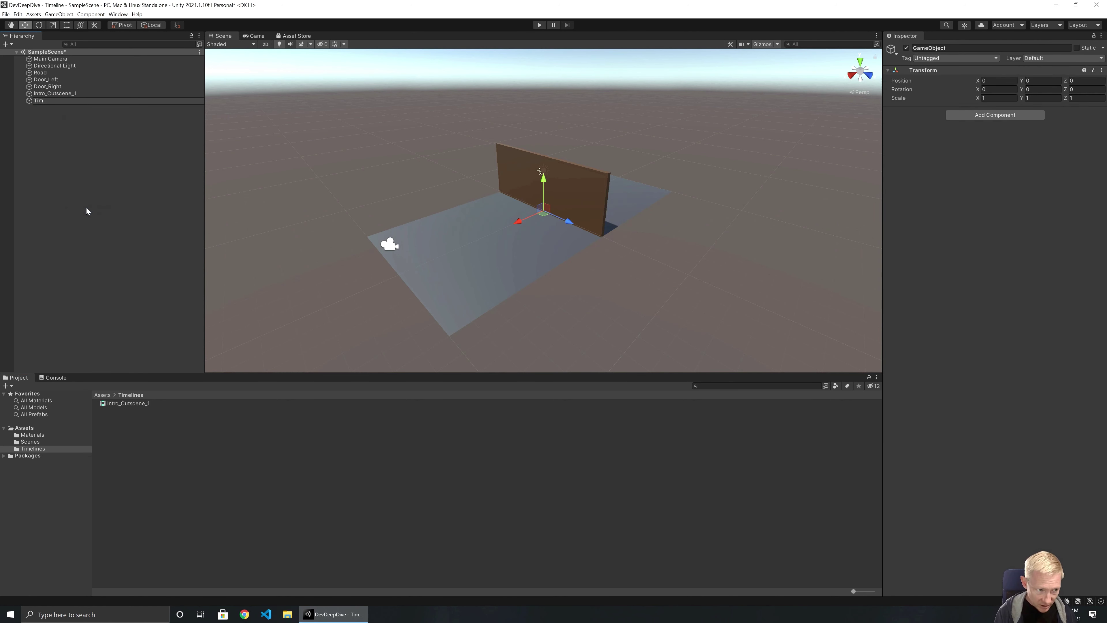
text(eline)
key(Return)
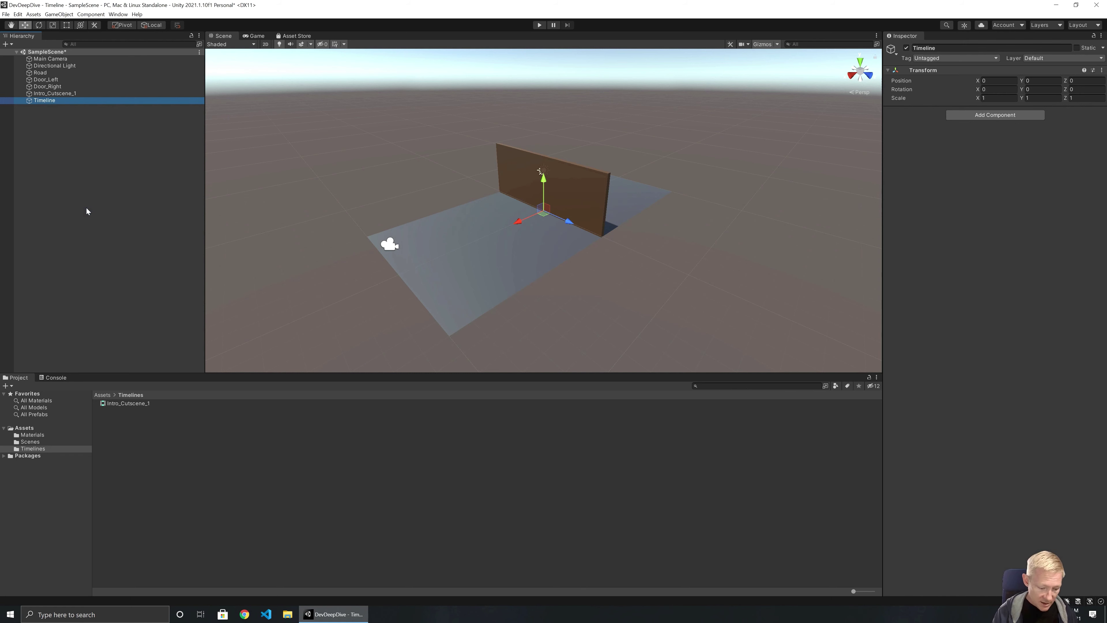
key(F2)
key(End)
text(s)
key(Return)
key(Up)
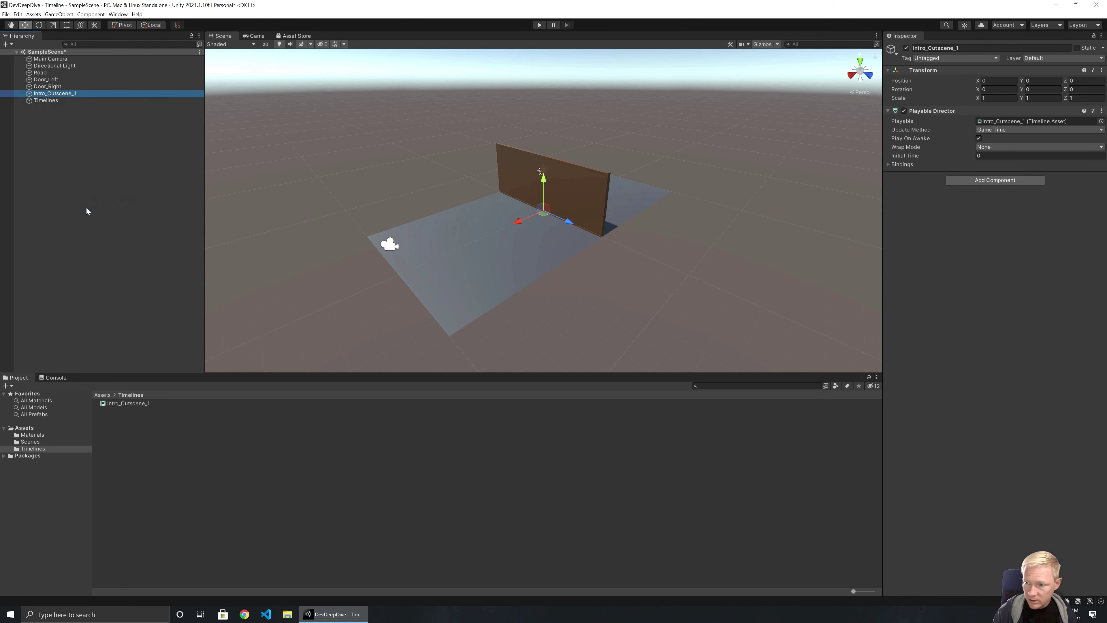
drag(59, 94, 50, 101)
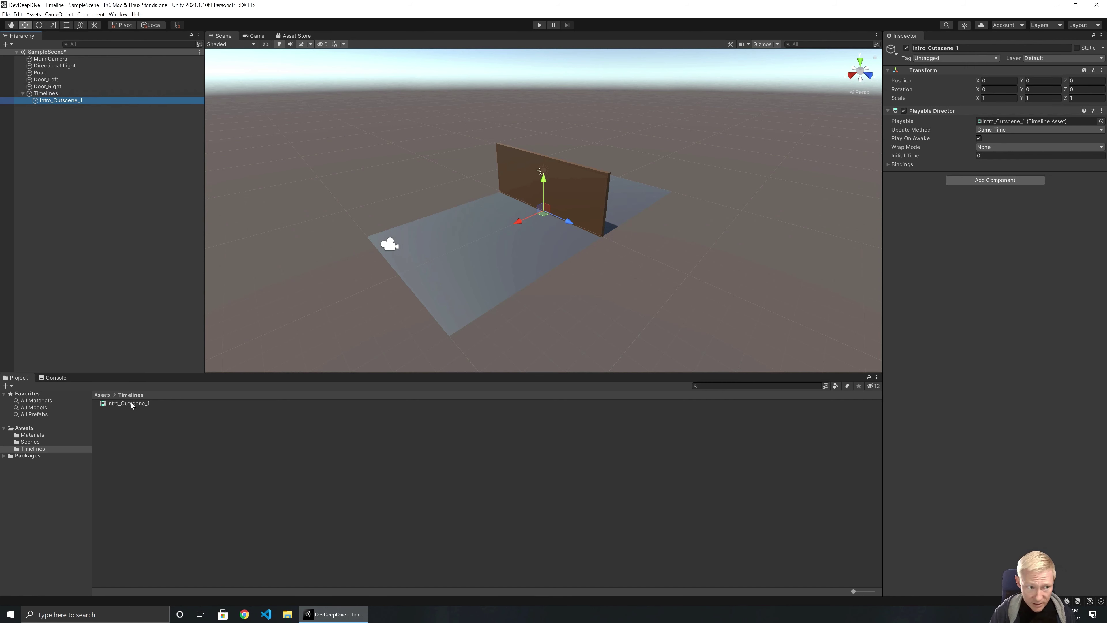
Open the Timeline editor, dock it alongside Project and Console, and reduce that area's height to enlarge the Scene view
click(116, 16)
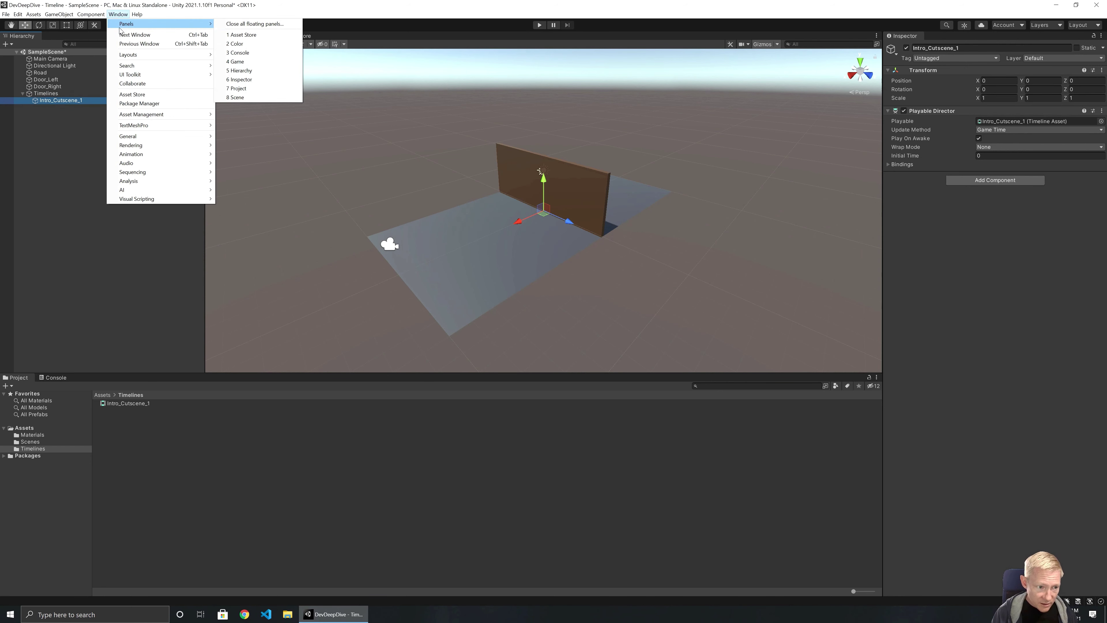
mouse_move(136, 173)
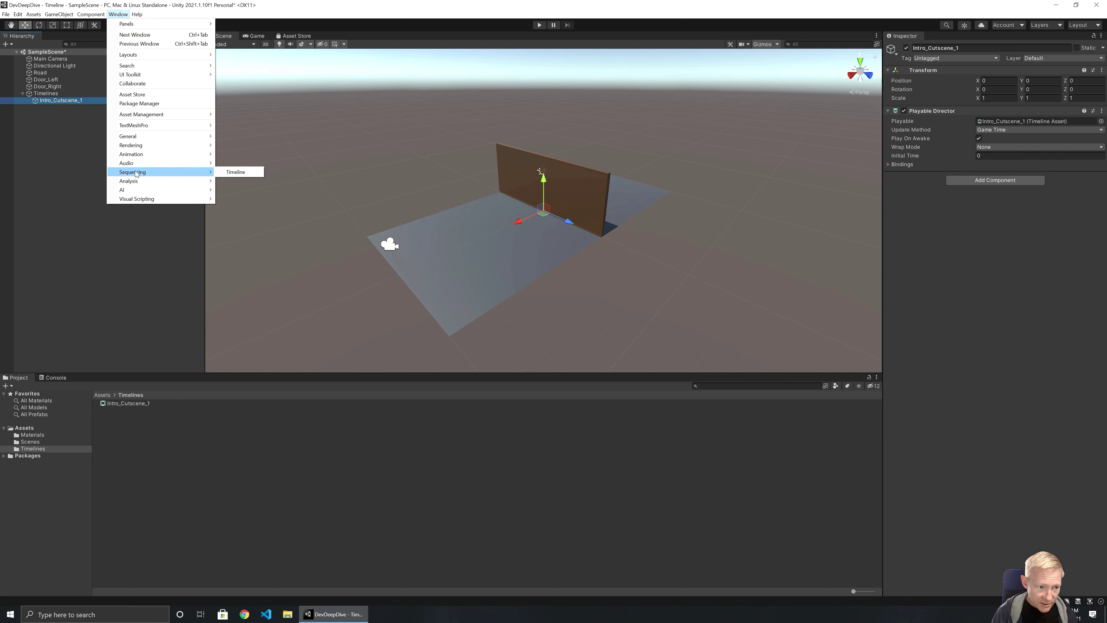
click(229, 172)
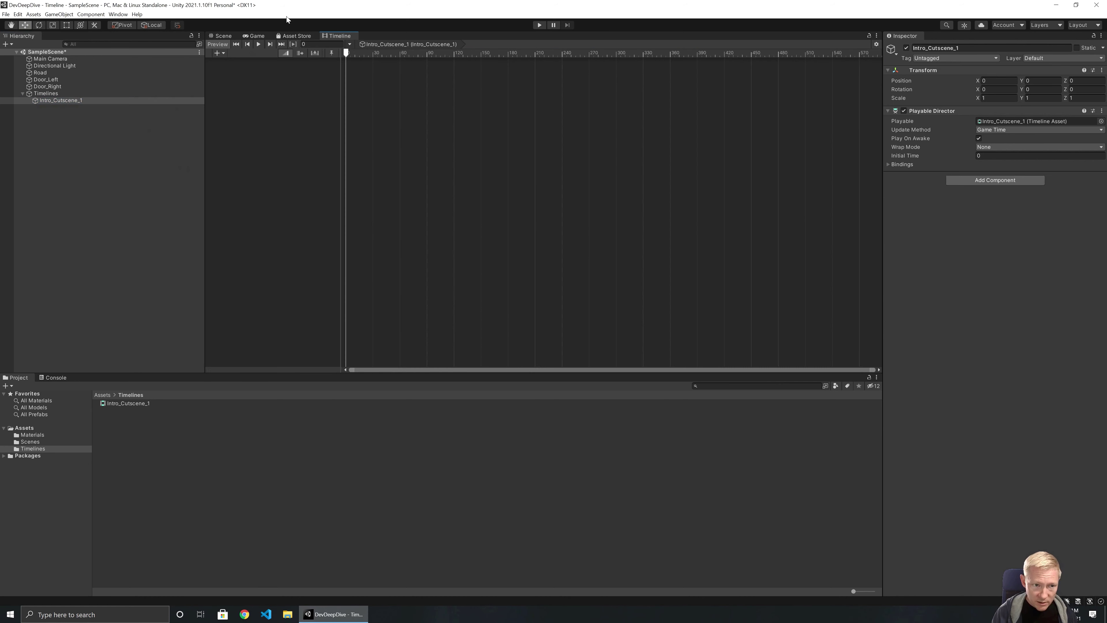
drag(331, 37, 103, 379)
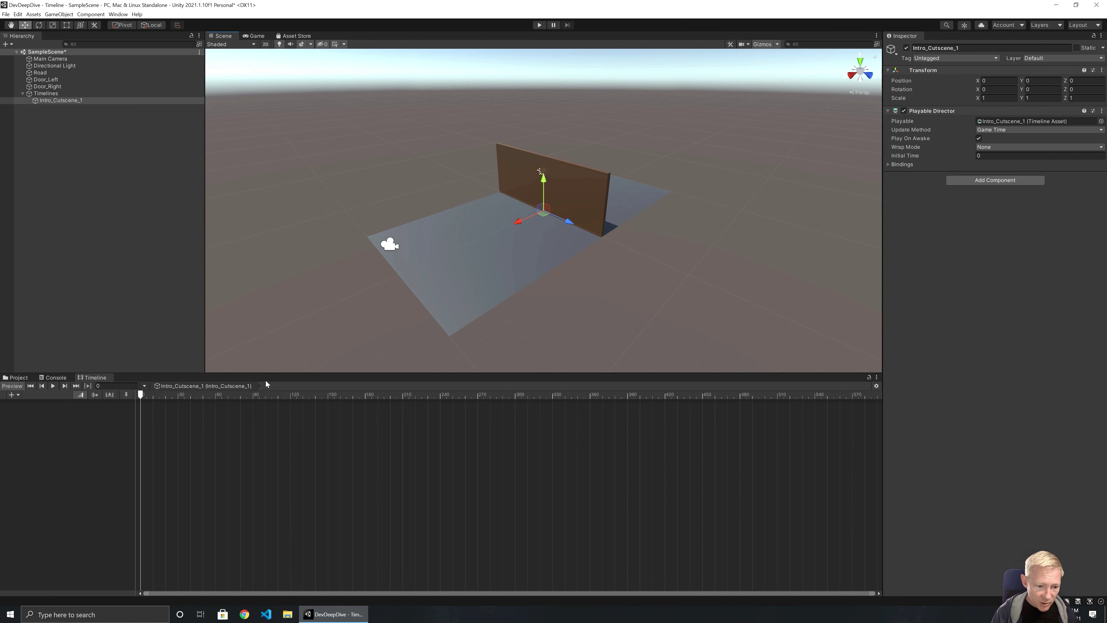
drag(270, 375, 263, 418)
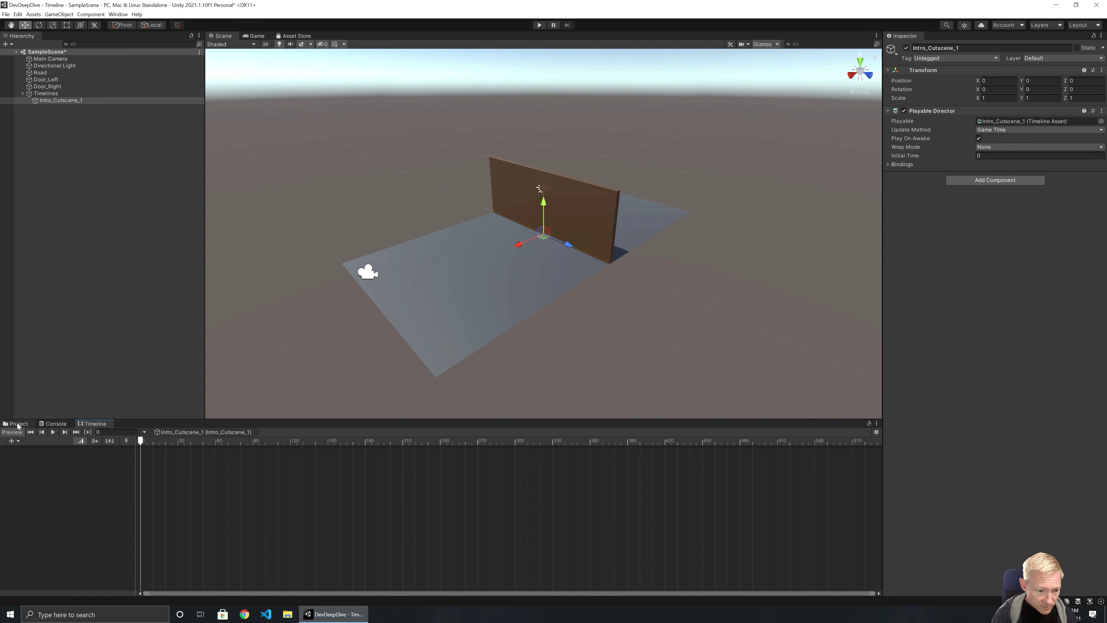
Switch the time ruler of the Intro_Cutscene_1 timeline from frames to seconds
click(58, 135)
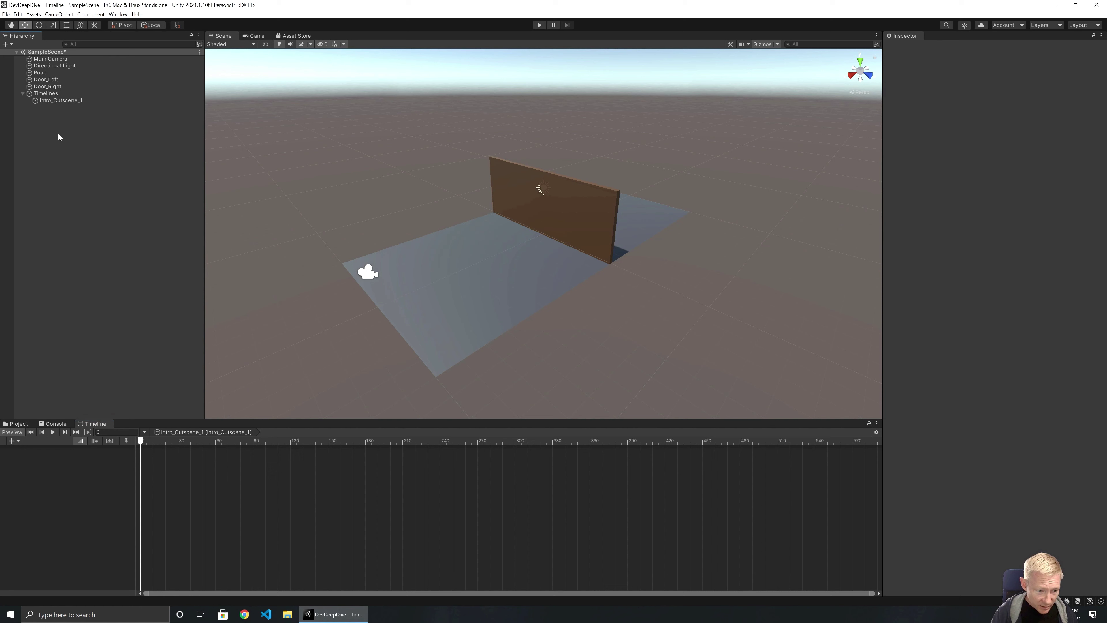
click(46, 101)
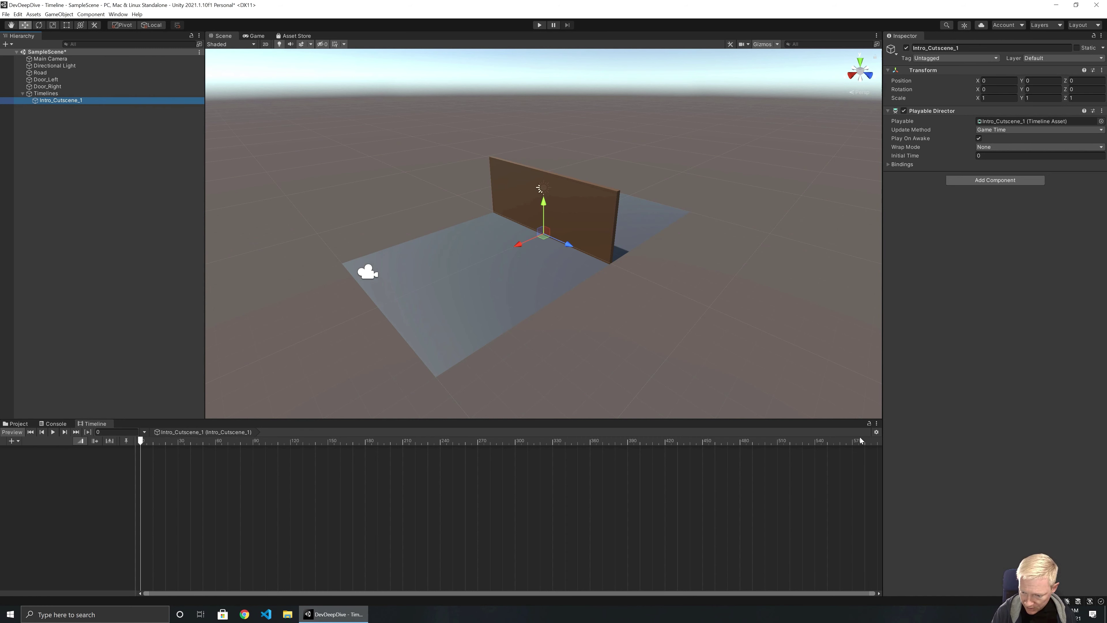
click(876, 432)
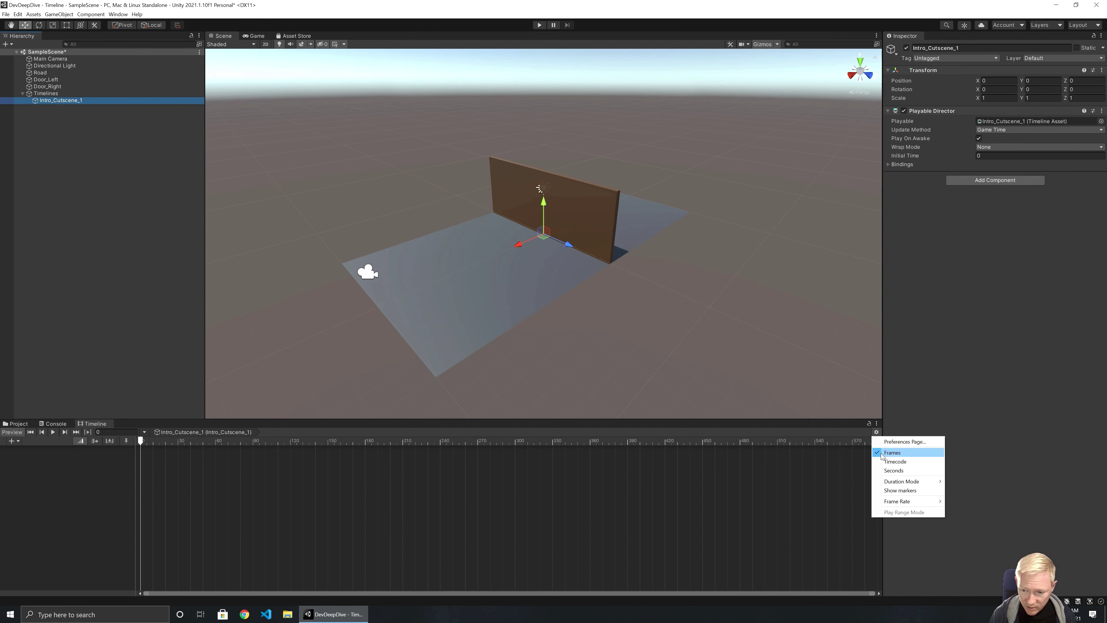
click(893, 470)
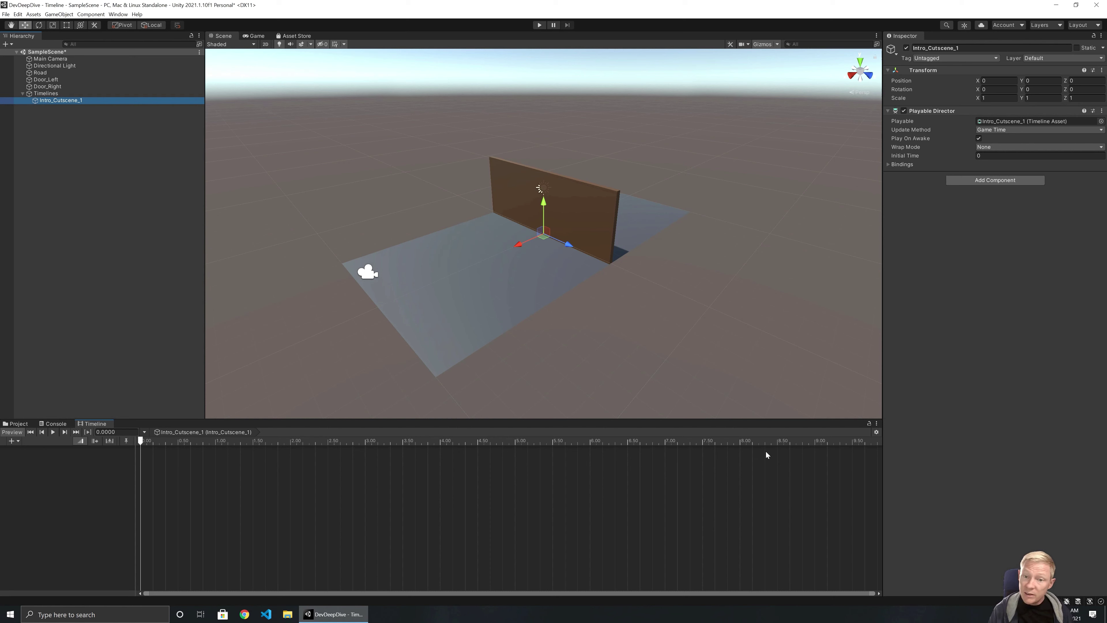
scroll(766, 448, down, 2)
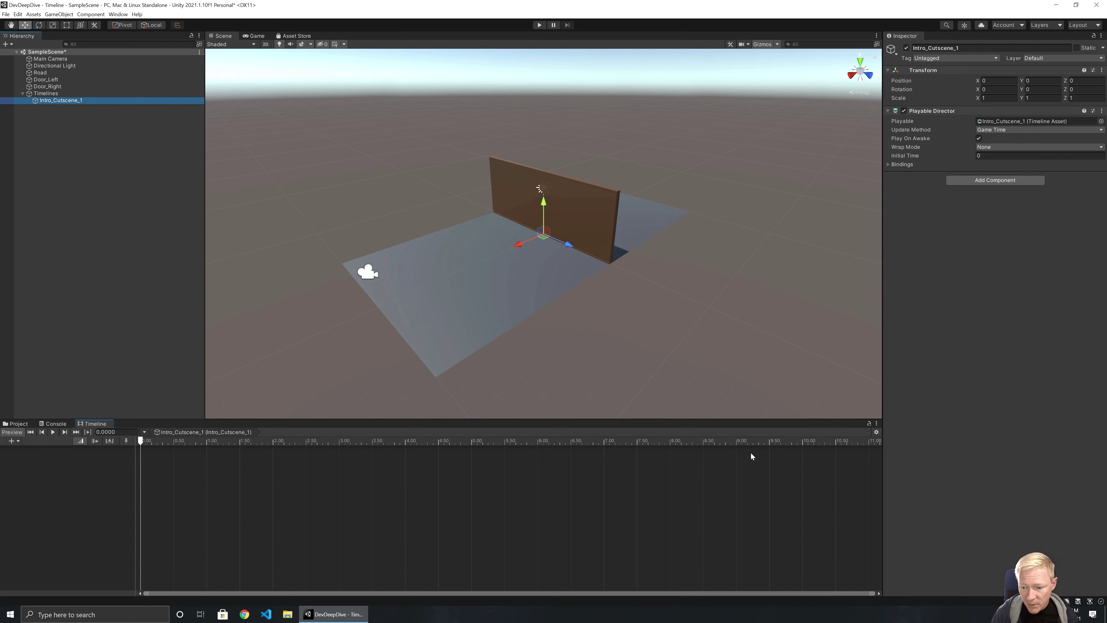
scroll(750, 452, down, 1)
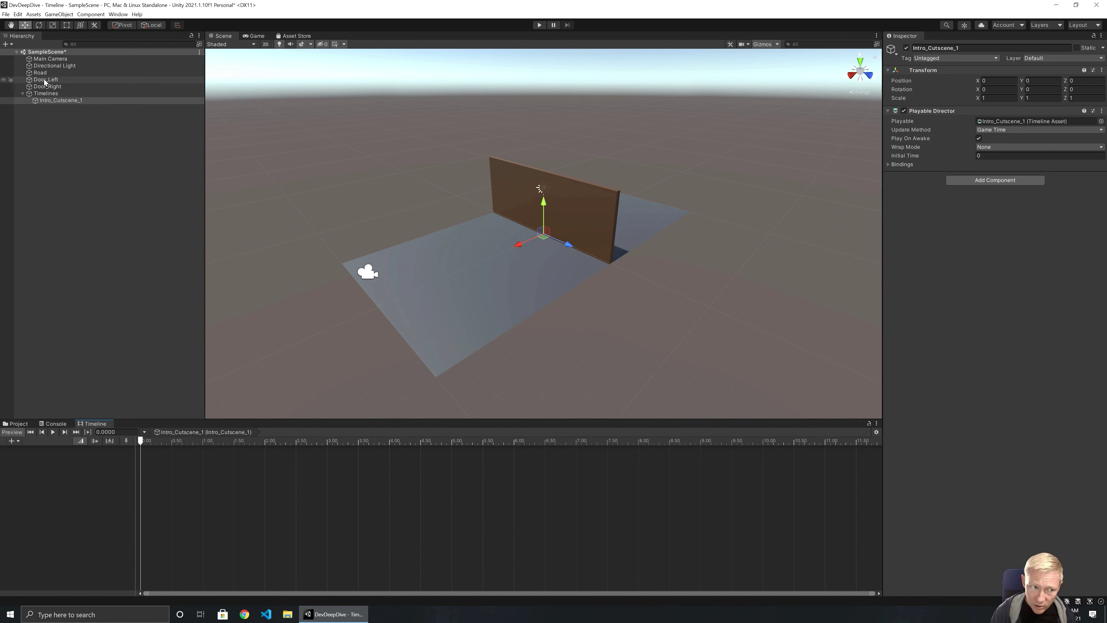
Add an animation track for the Main Camera to the Intro_Cutscene_1 timeline
drag(48, 59, 48, 473)
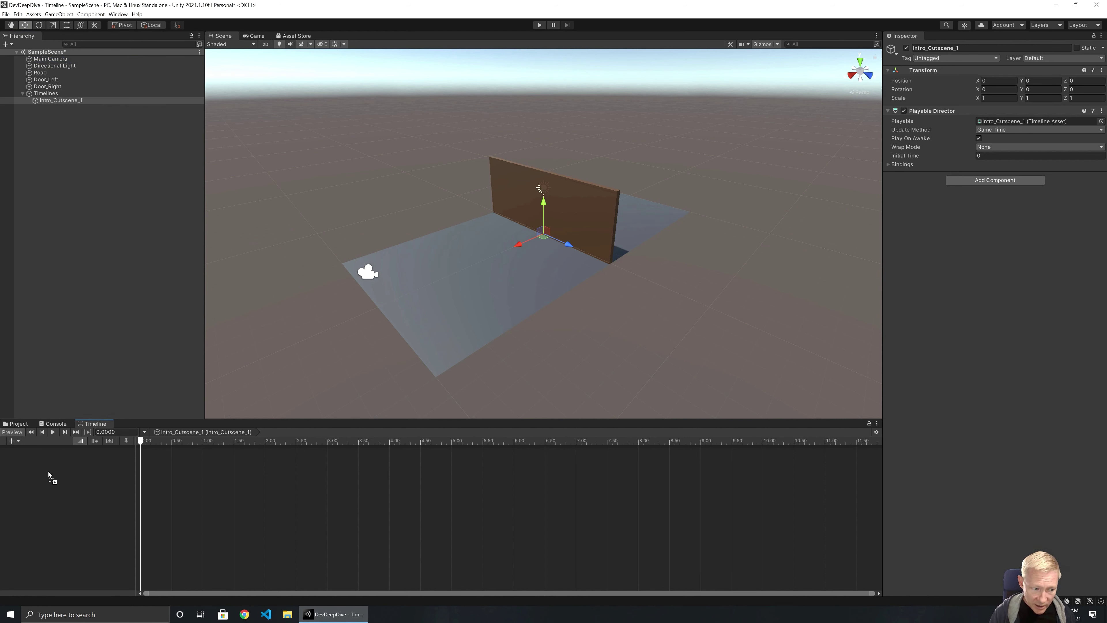
drag(39, 461, 52, 469)
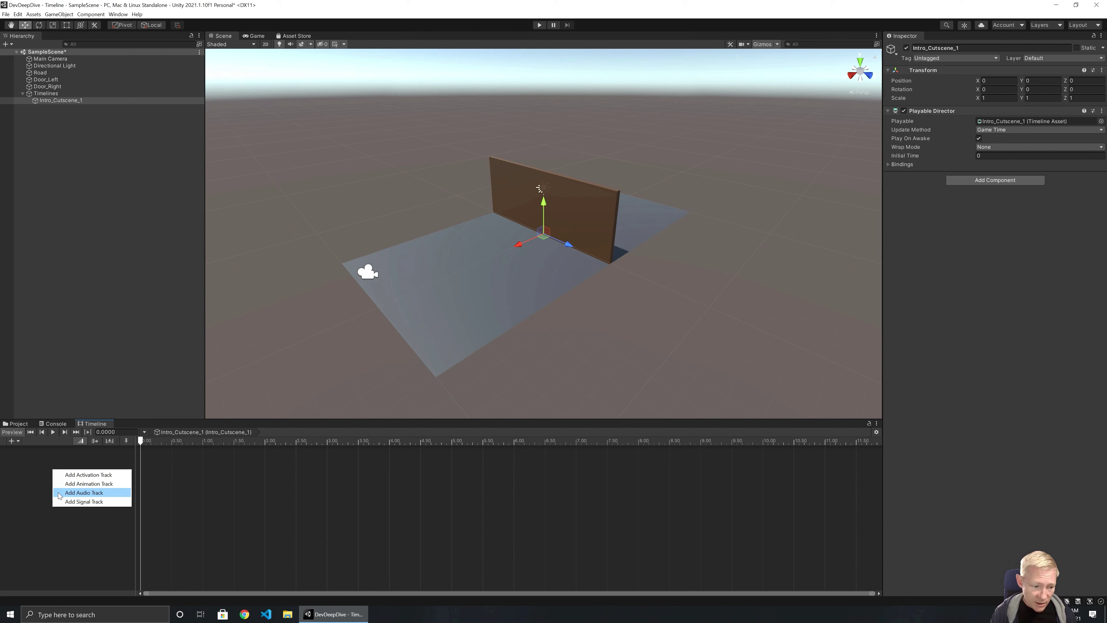
click(79, 484)
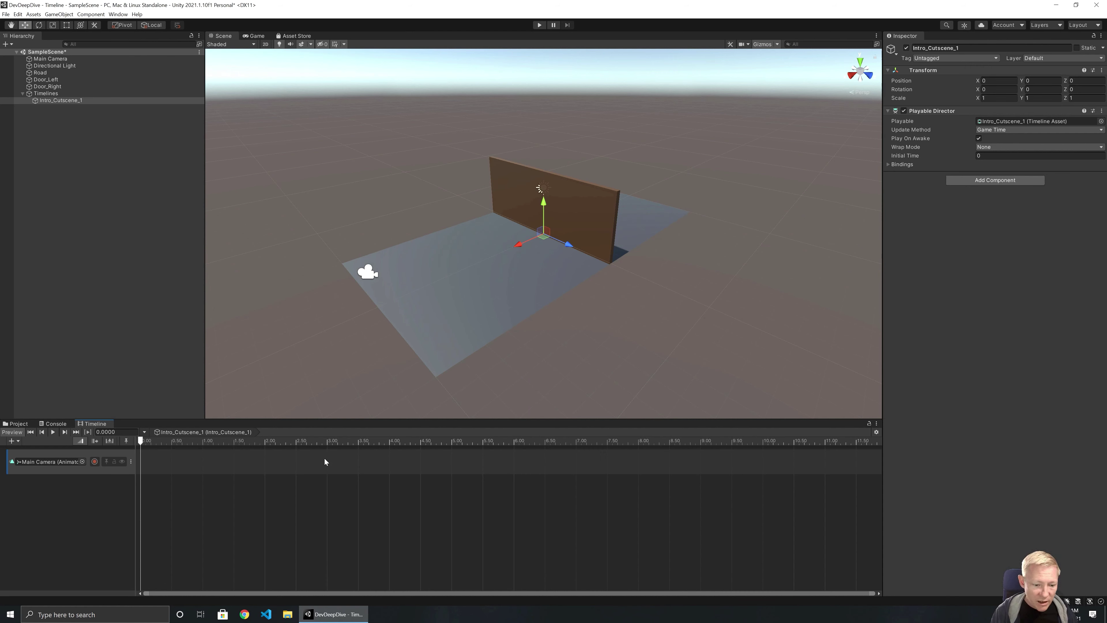
Start recording on the Main Camera track and key the camera's X position at 10 at 0 seconds
click(94, 462)
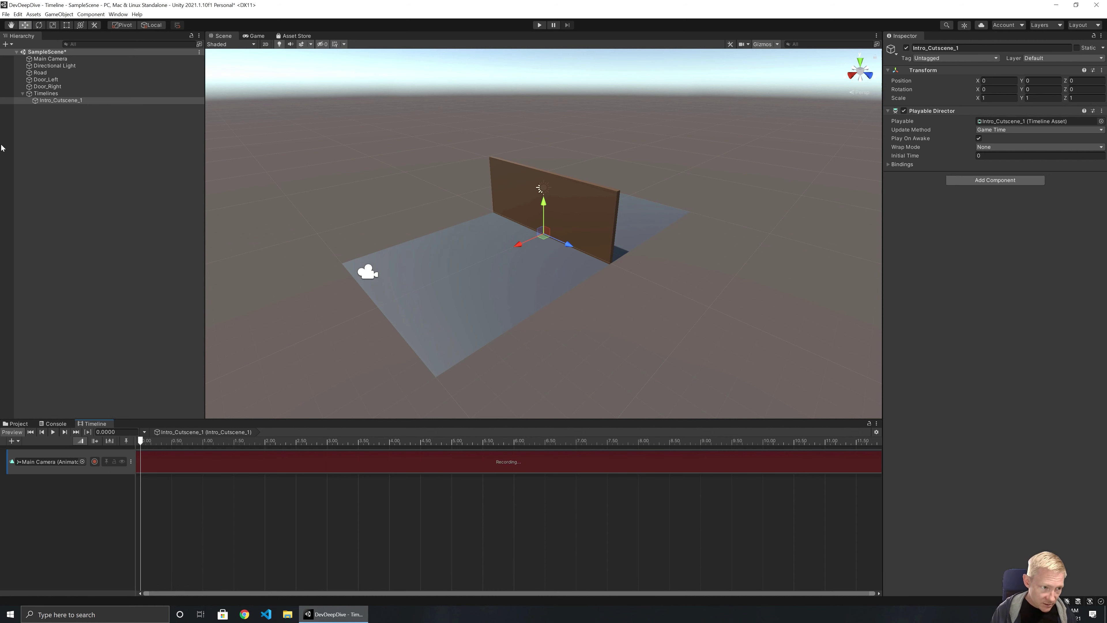
click(46, 60)
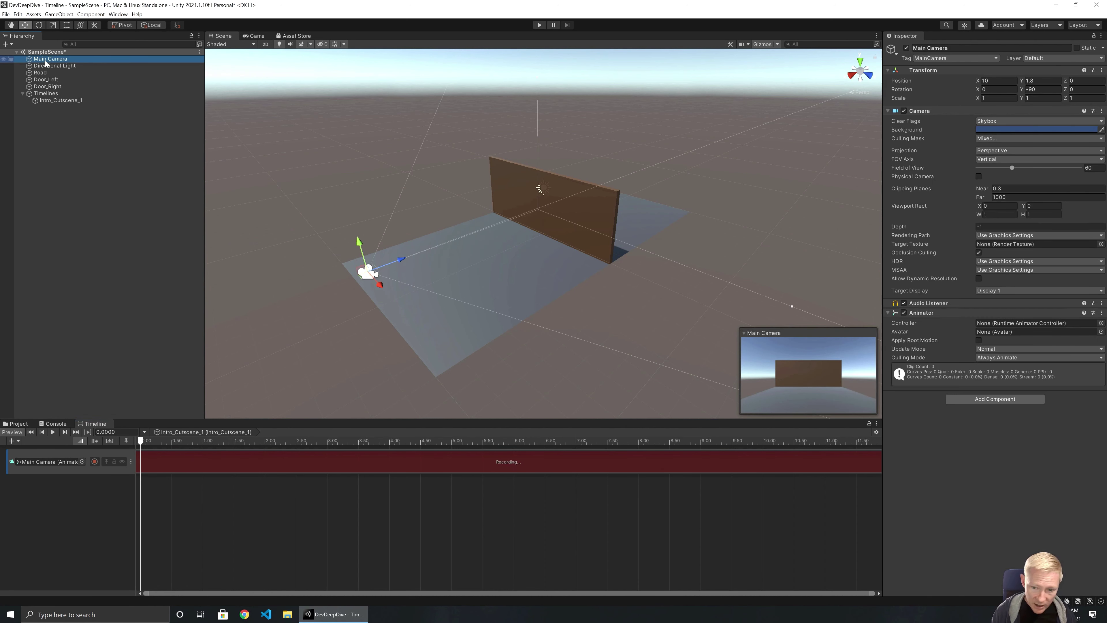
click(975, 83)
drag(974, 82, 973, 79)
text(10)
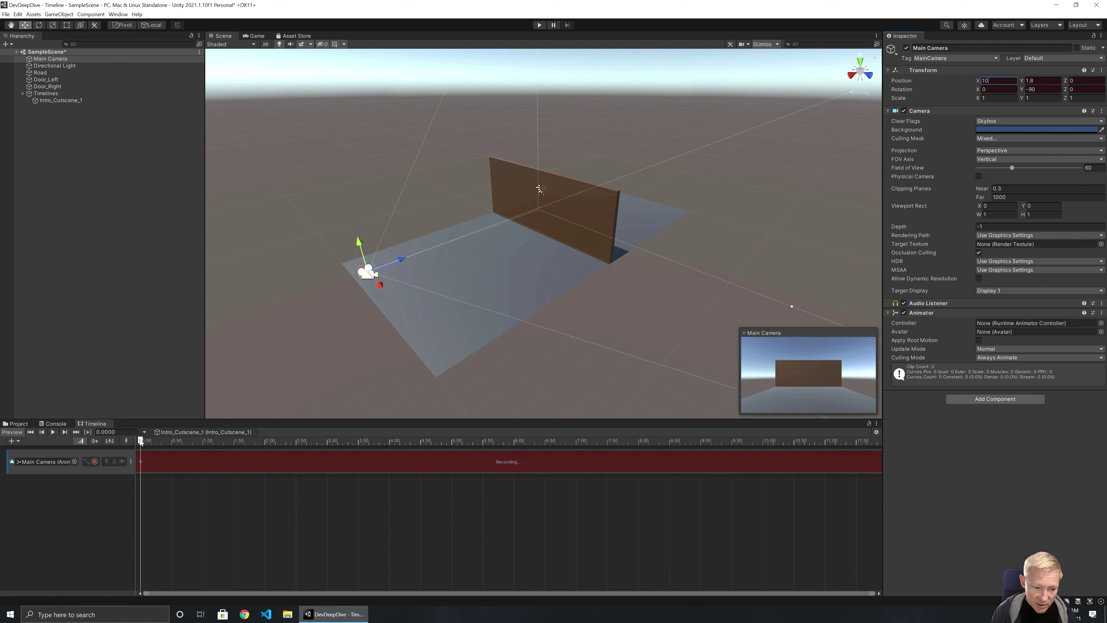
Record a Main Camera keyframe at 4 seconds with its X position set to 1
drag(140, 442, 390, 451)
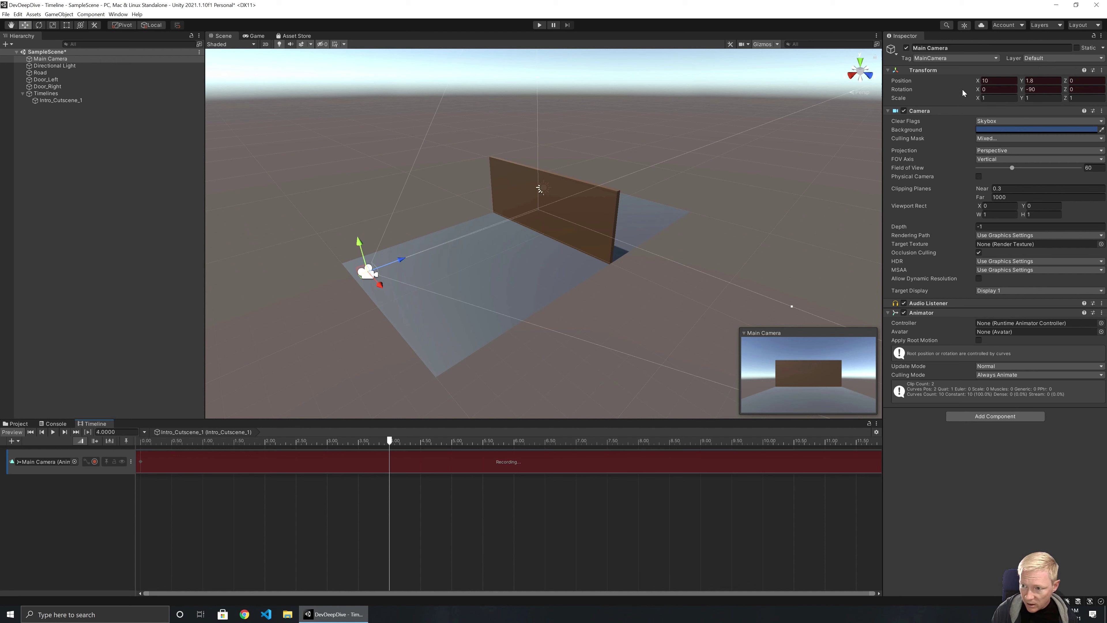
drag(978, 81, 943, 83)
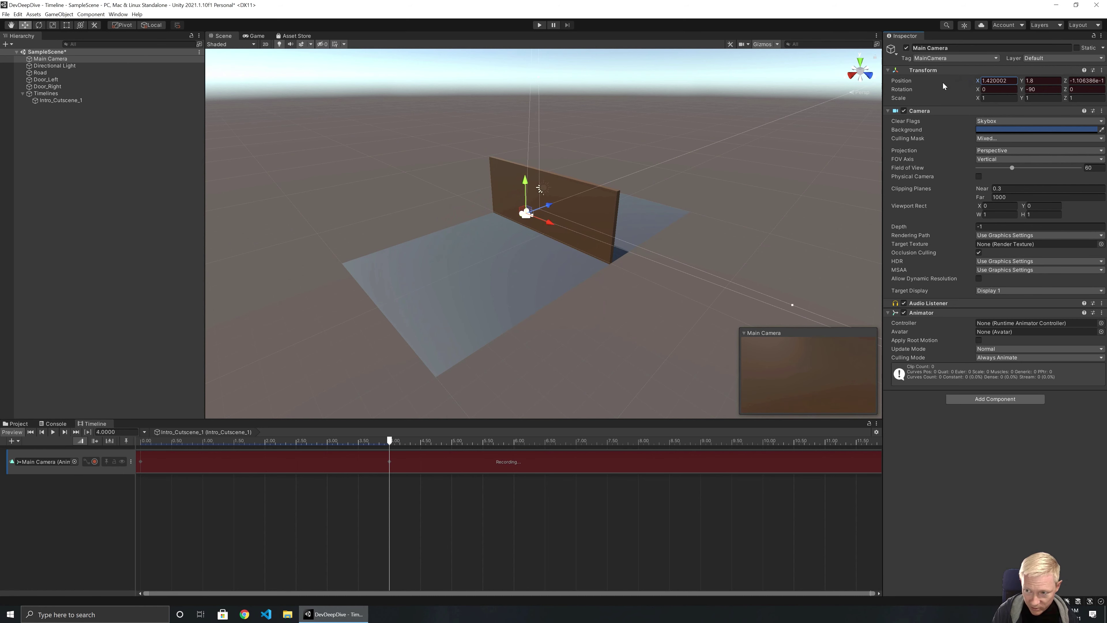
alt+drag(800, 180, 701, 192)
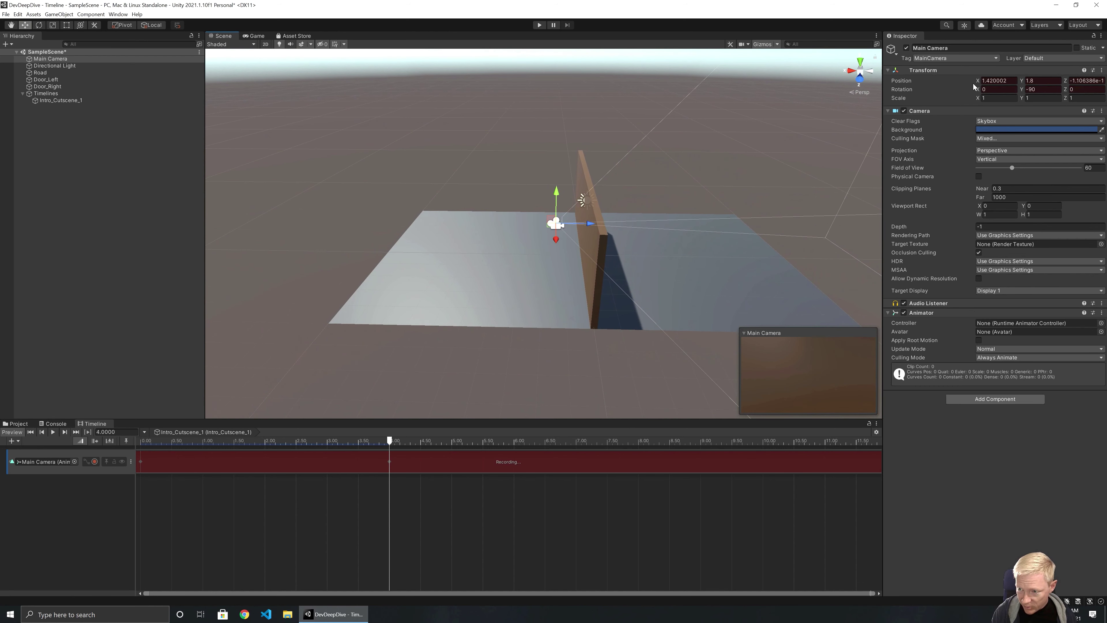
click(986, 81)
drag(986, 81, 1005, 85)
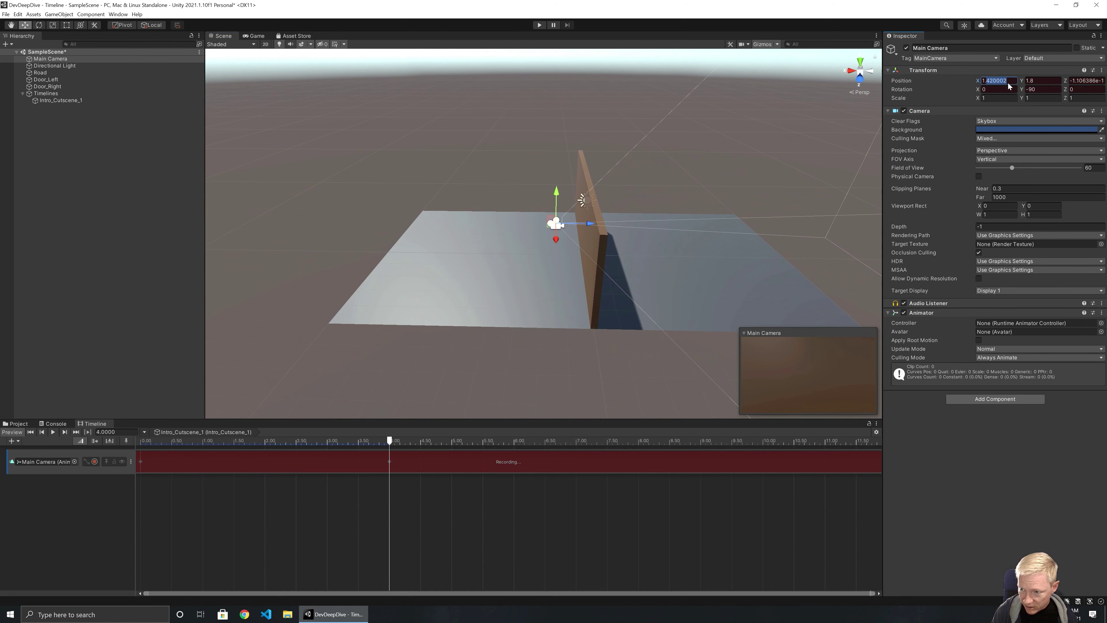
key(BackSpace)
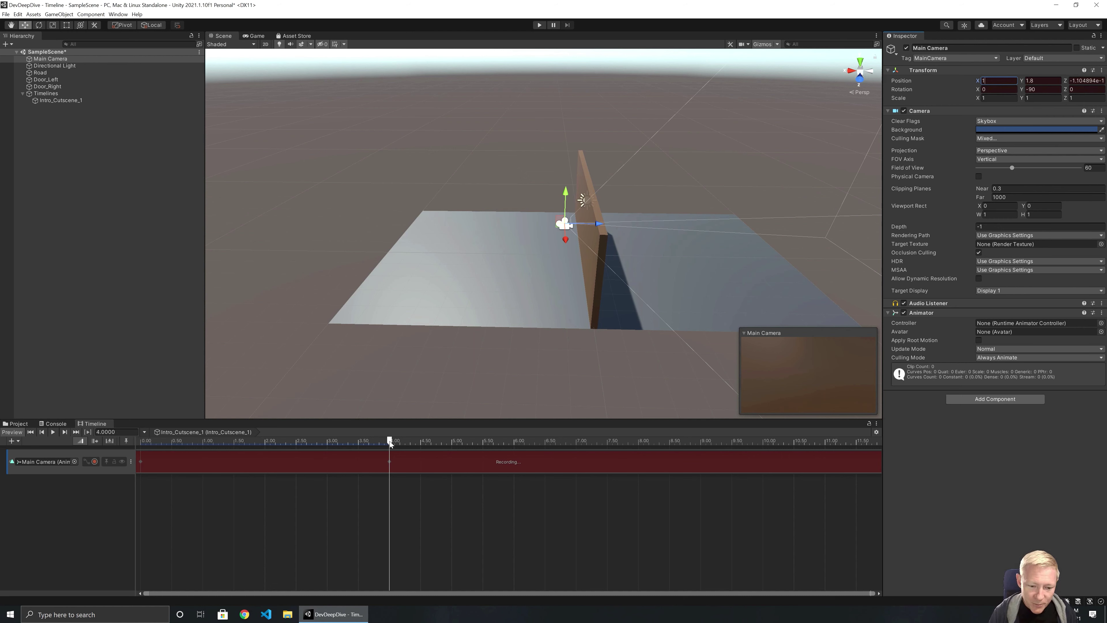
key(Return)
Record a Main Camera keyframe at 6 seconds with its X position set to 2
drag(389, 440, 513, 442)
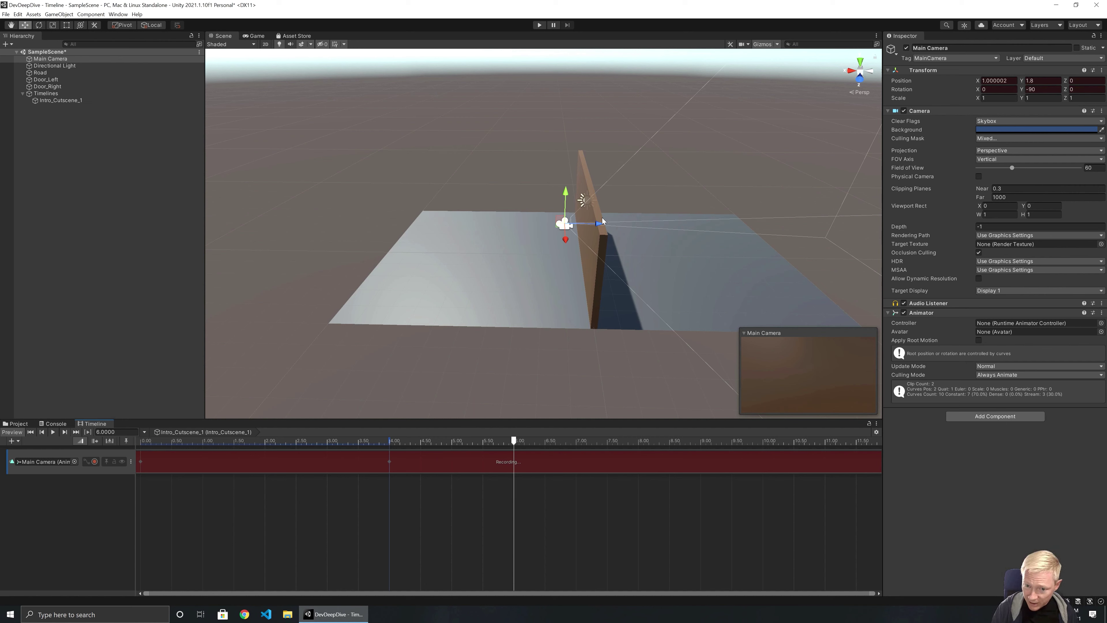
drag(600, 226, 575, 225)
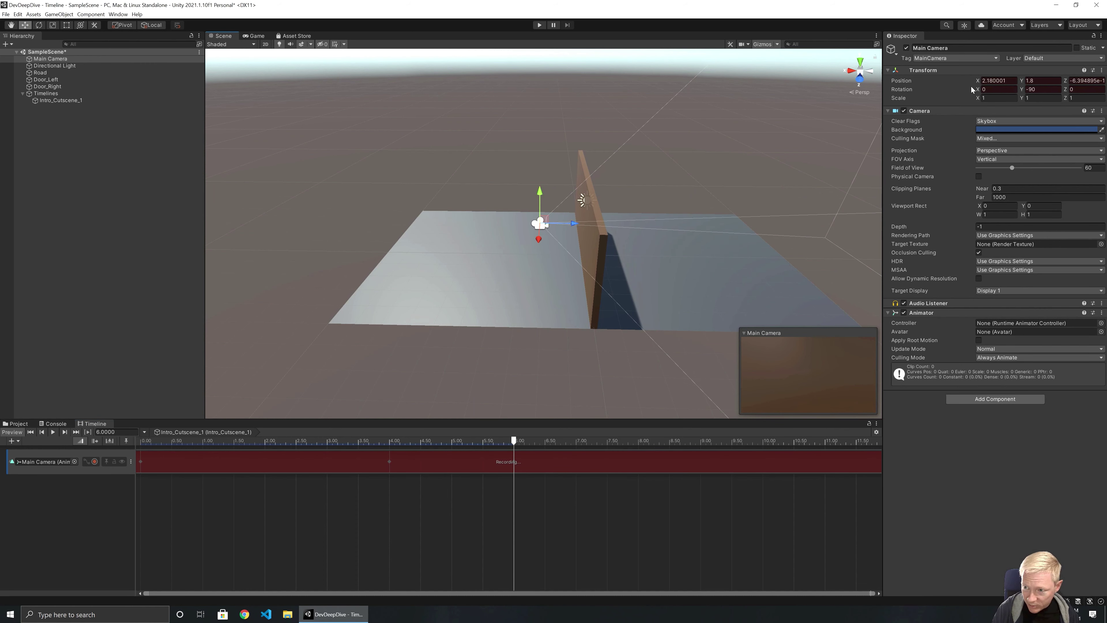
click(998, 80)
text(2)
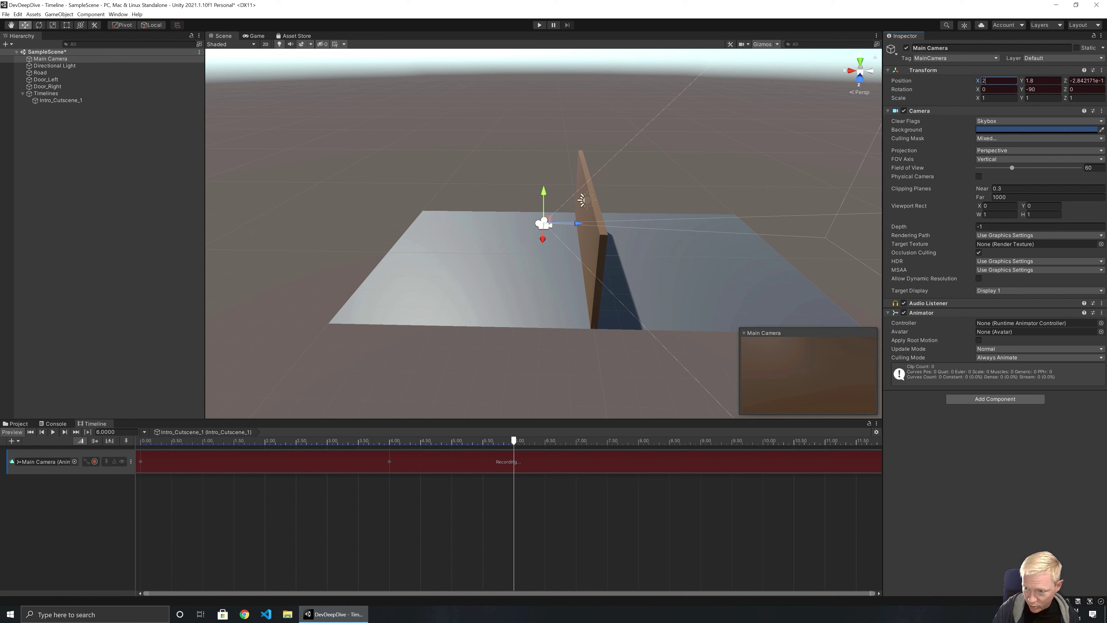
key(Return)
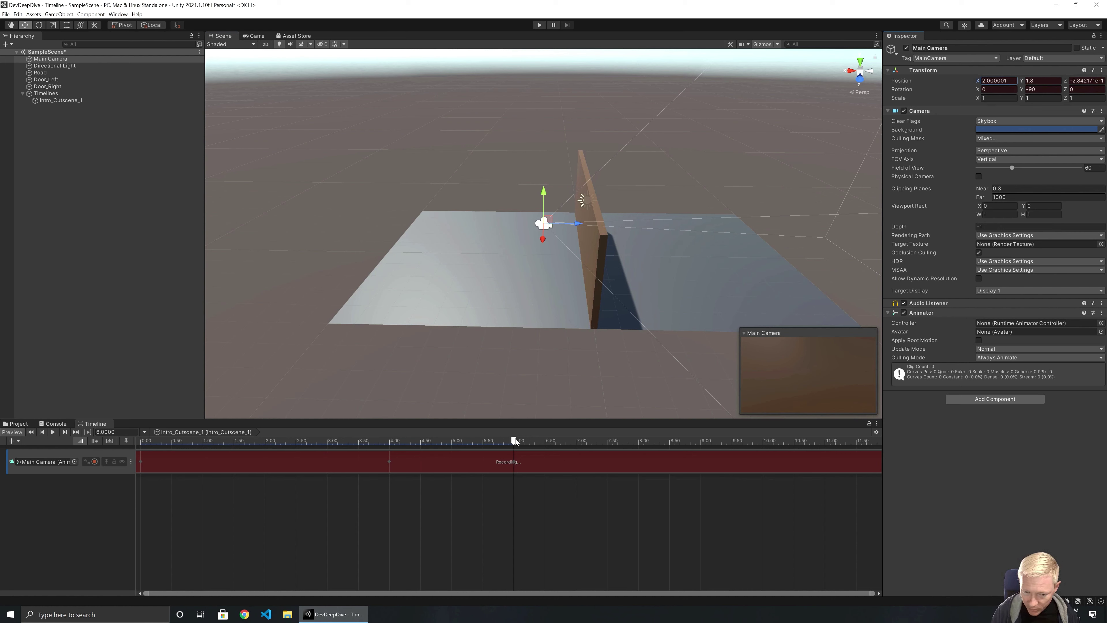
Record a Main Camera keyframe at 10 seconds with its X position set to -5
drag(514, 438, 762, 444)
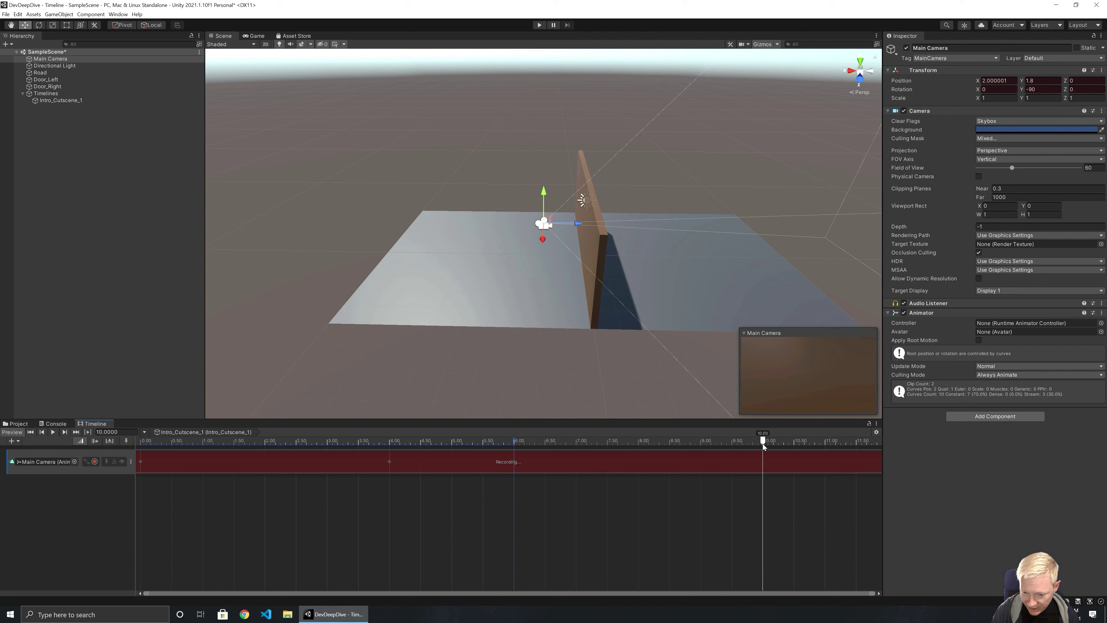
drag(978, 81, 962, 82)
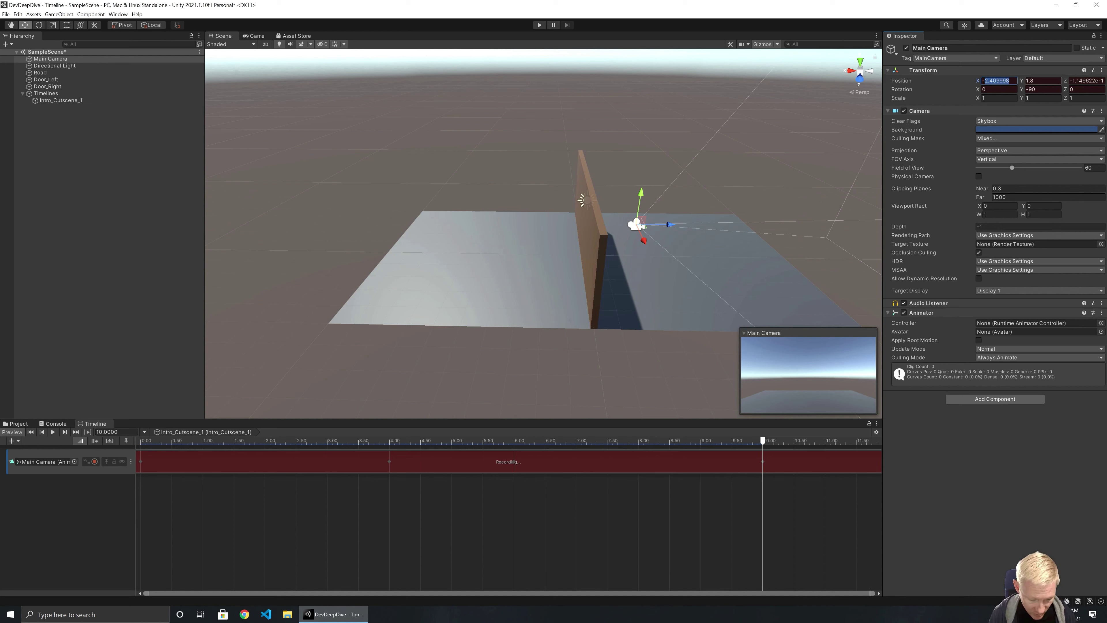
text(-5)
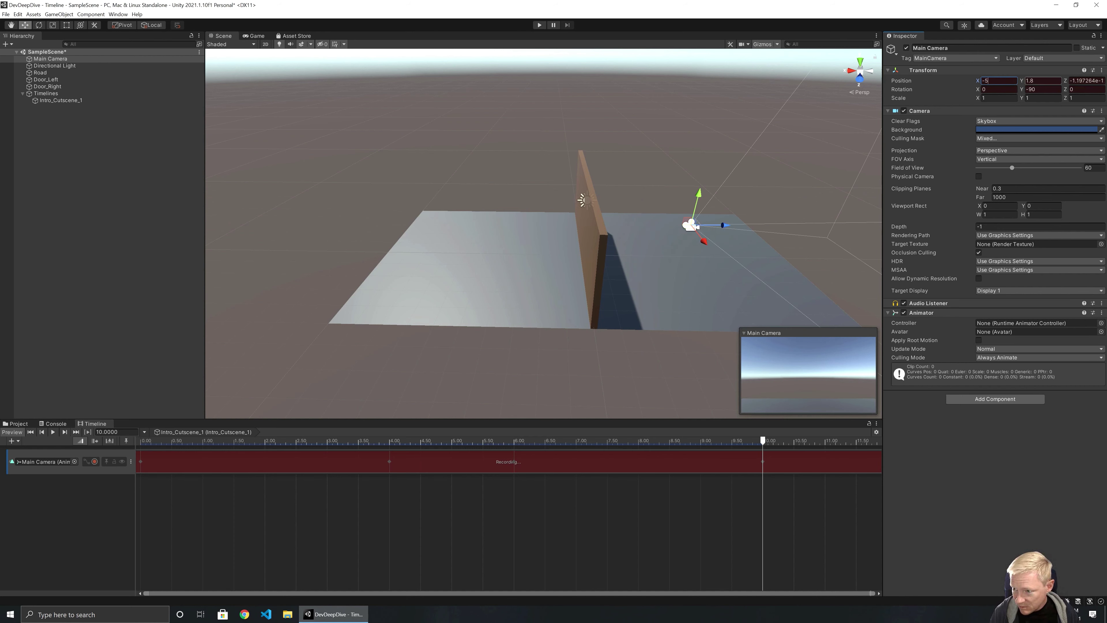
Set the camera's Y rotation to 225 at the 10-second keyframe and stop recording on the track
drag(1022, 90, 568, 160)
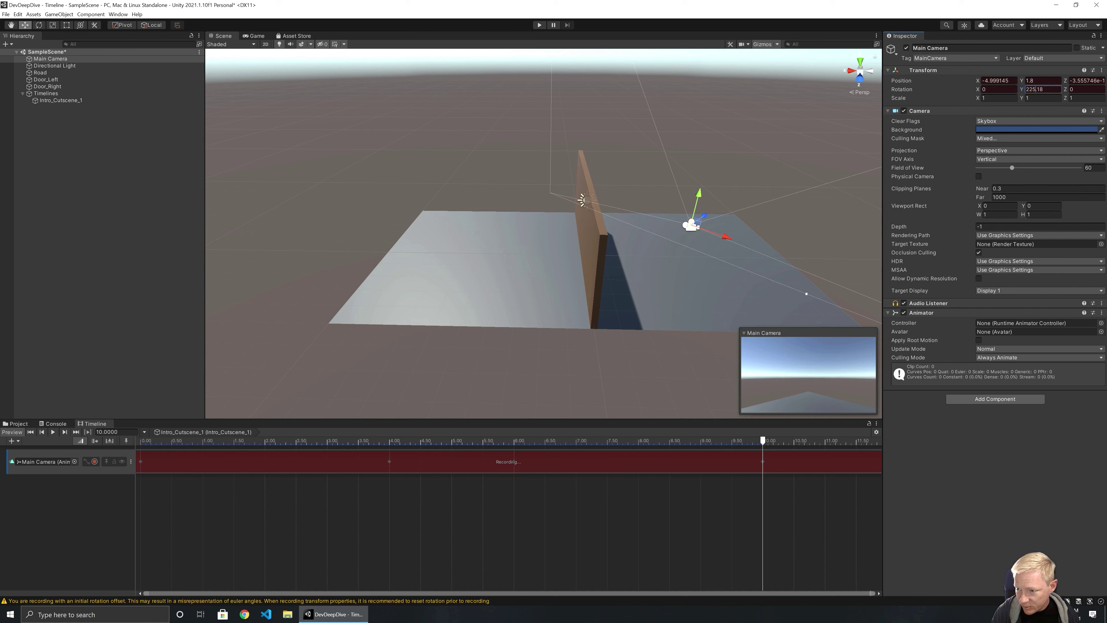
drag(1036, 90, 1061, 92)
key(BackSpace)
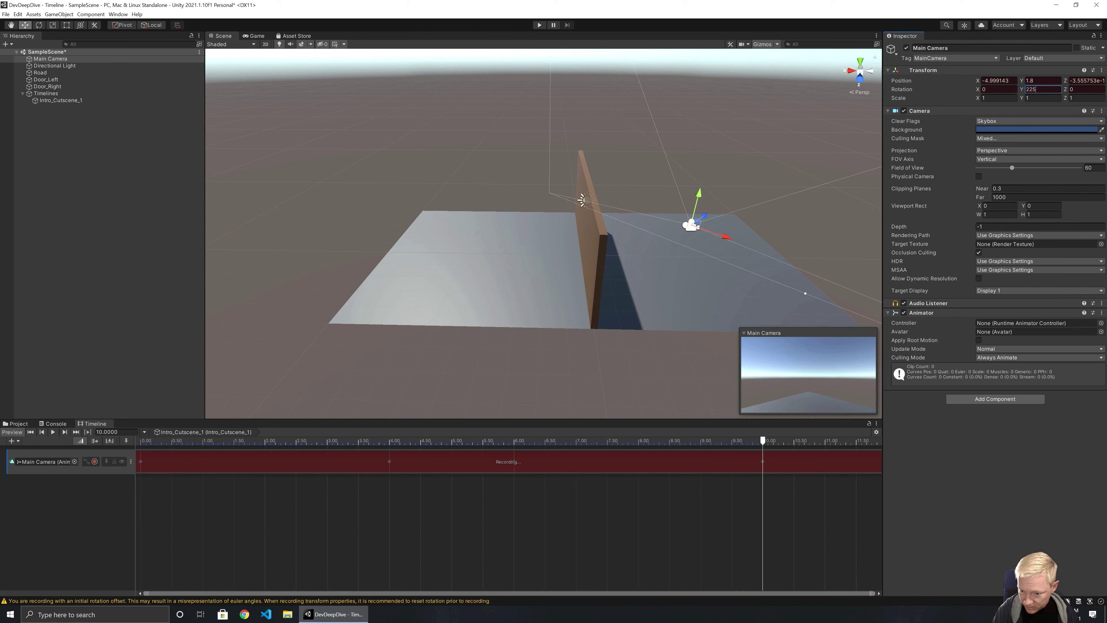
click(94, 462)
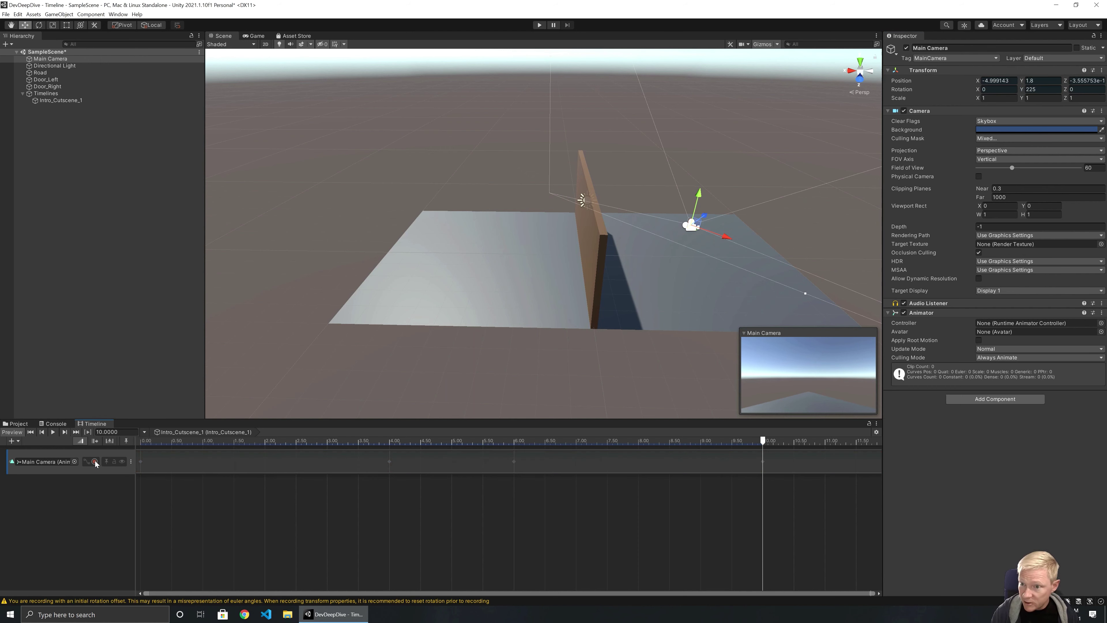
Play the timeline from the beginning to check the camera's movement and return the playhead to 0 seconds
click(32, 433)
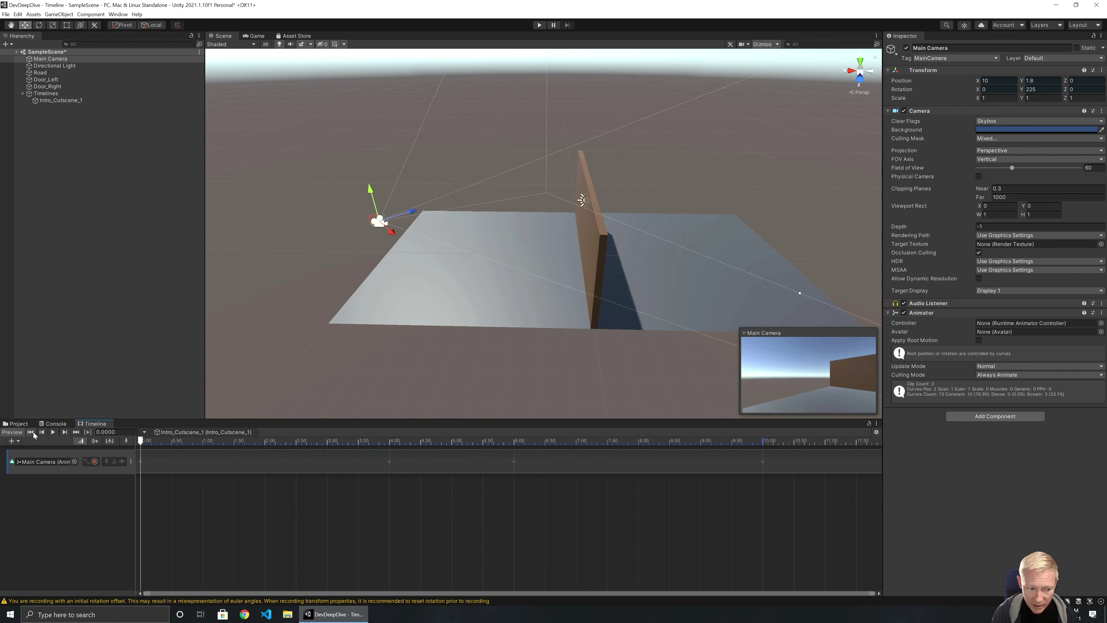
click(54, 432)
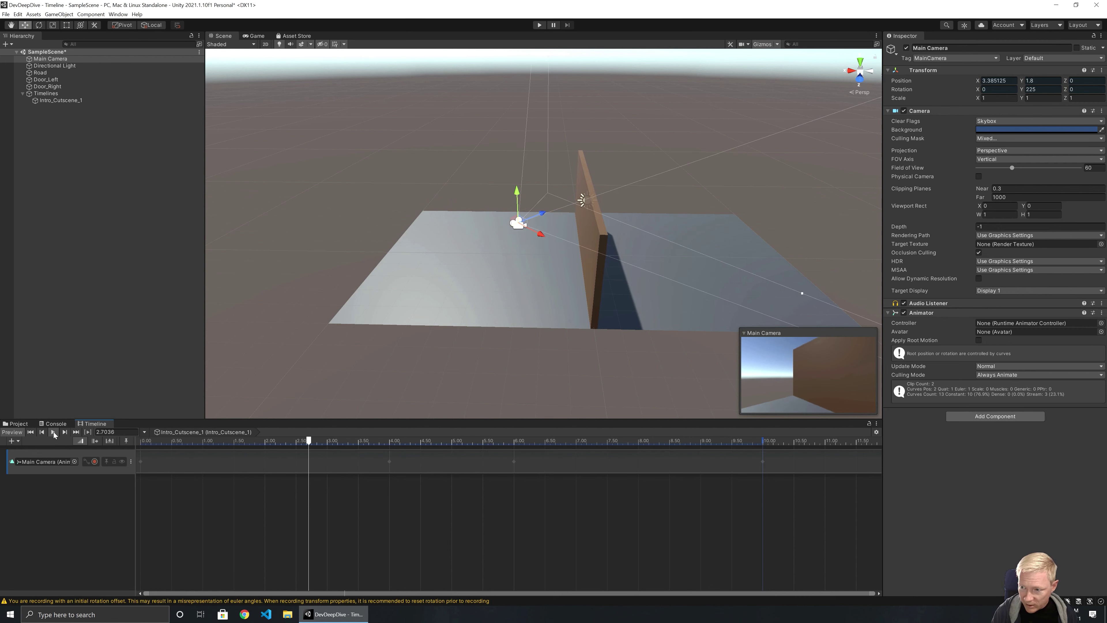
click(30, 433)
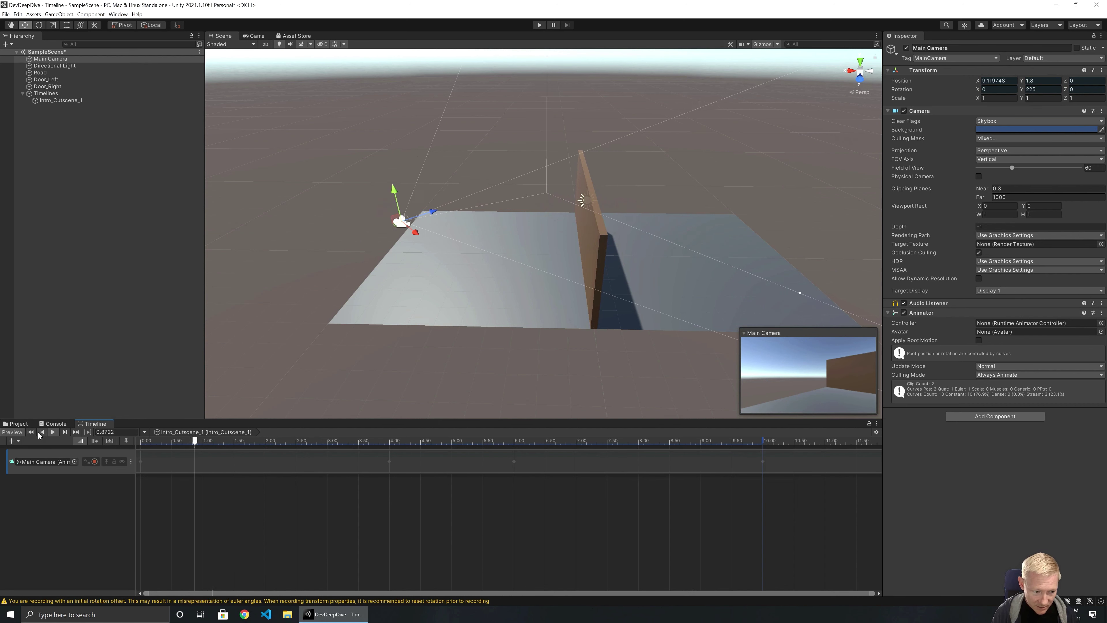
click(30, 431)
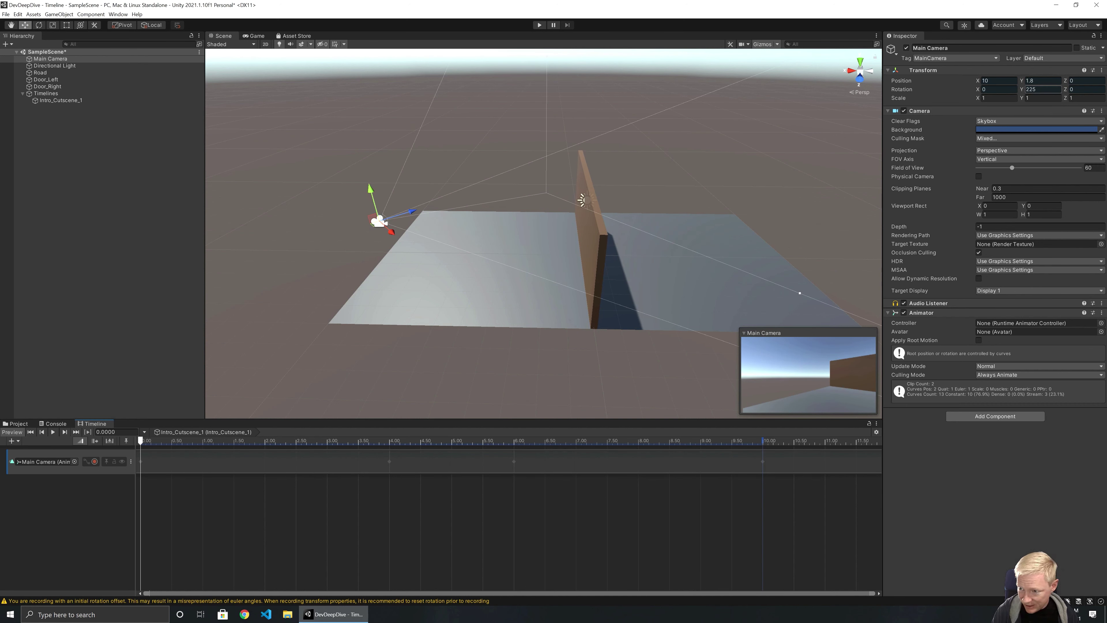
Try to set the camera's Y rotation to 270 at 0 seconds without recording, and preview the timeline
click(1042, 89)
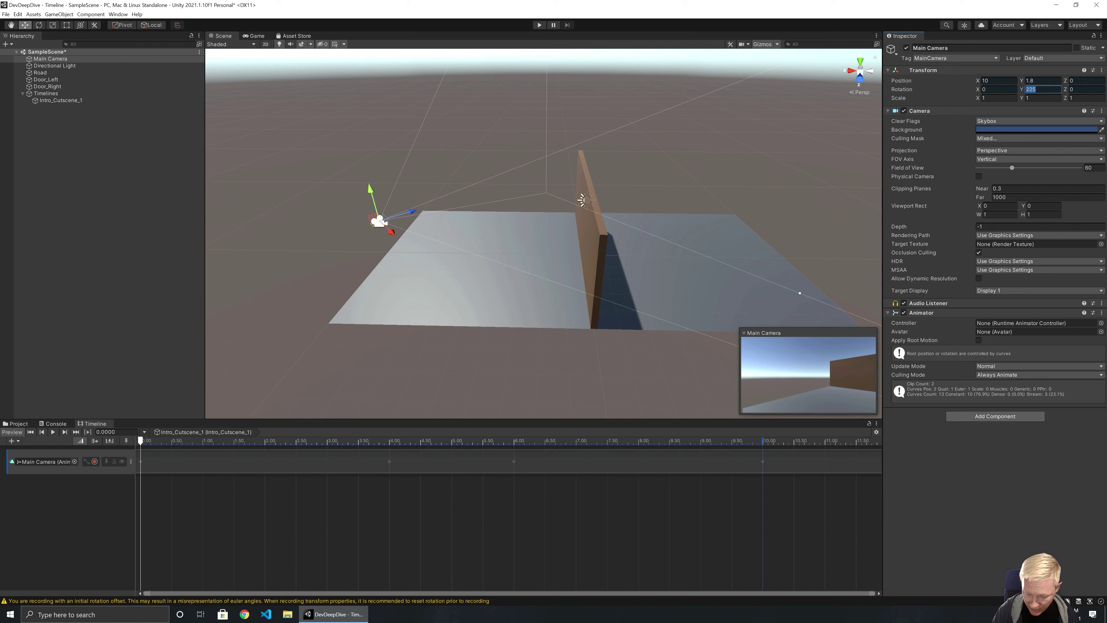
text(270)
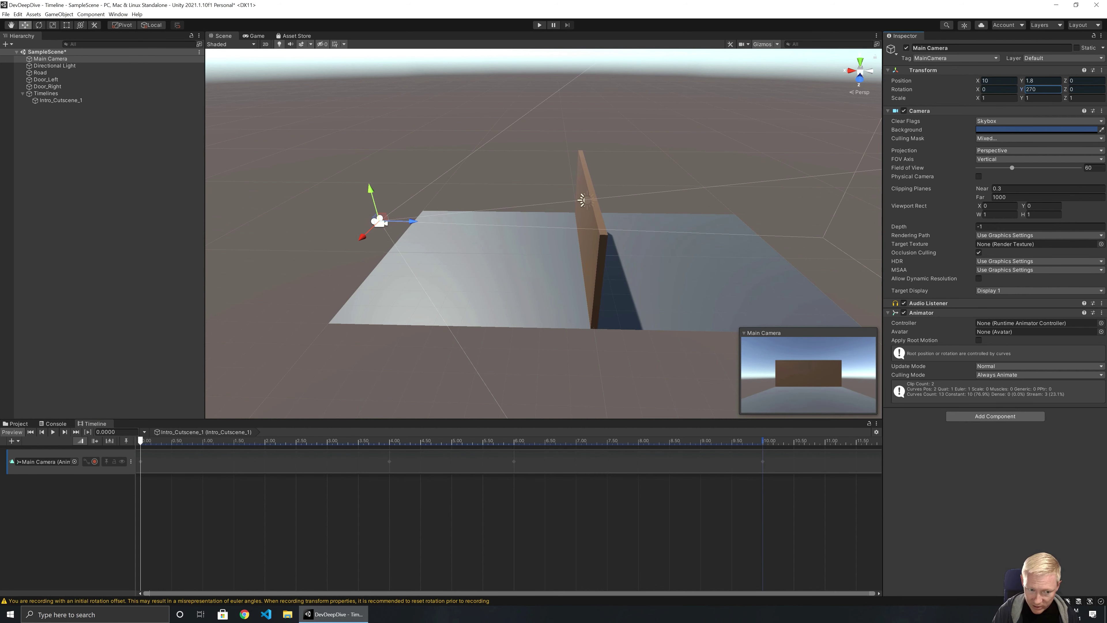
click(53, 431)
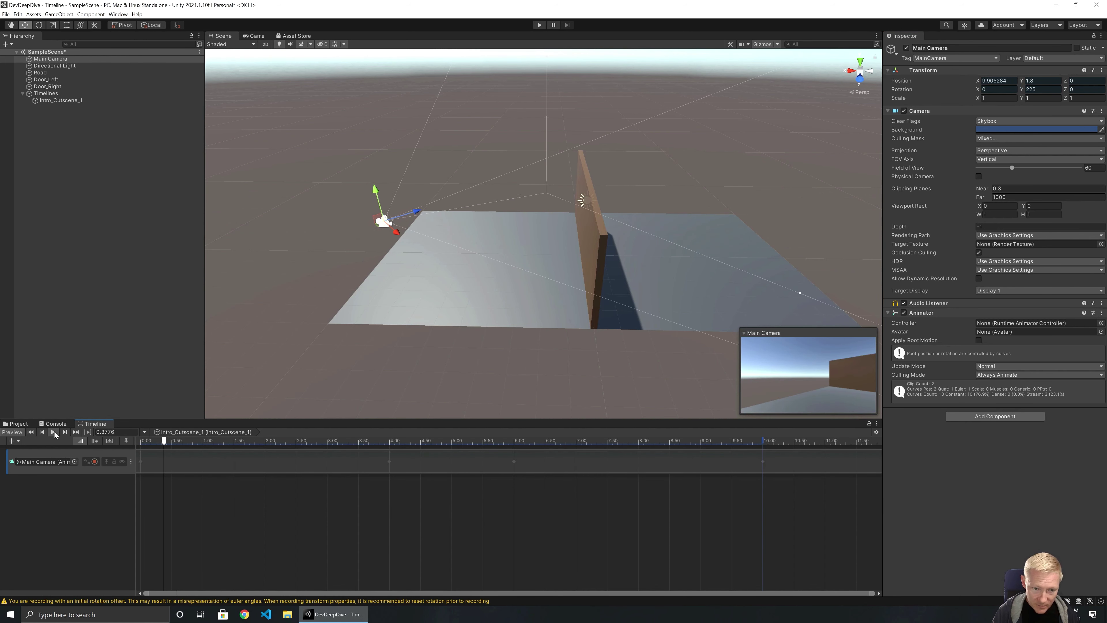
click(54, 431)
click(31, 431)
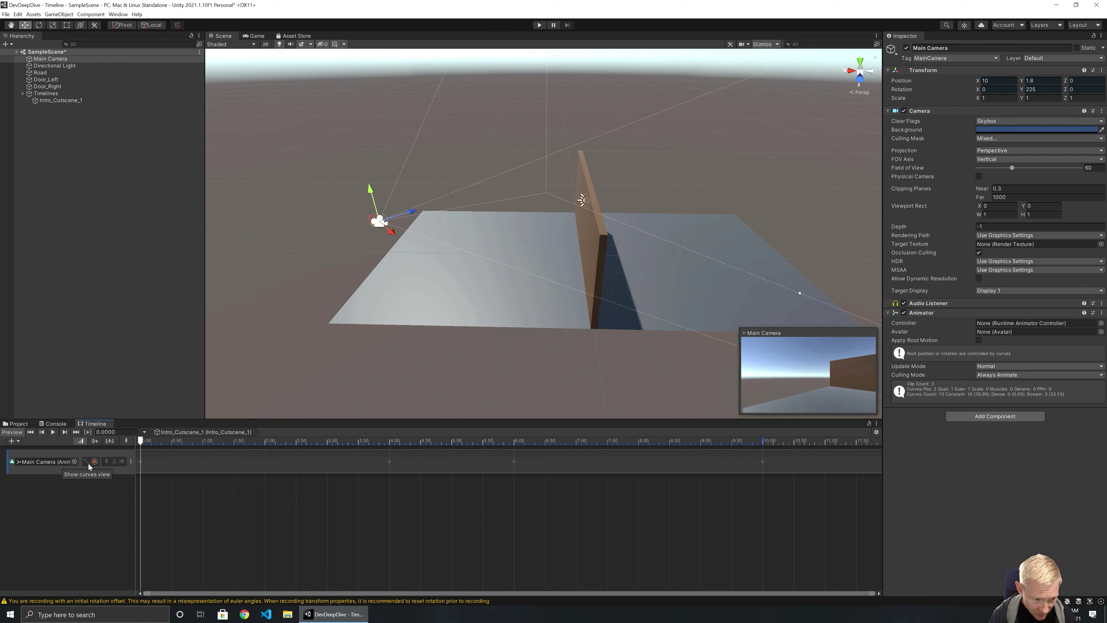
Add a key with value 270 at 6 seconds to the camera track's Rotation.y curve and select Intro_Cutscene_1
click(87, 461)
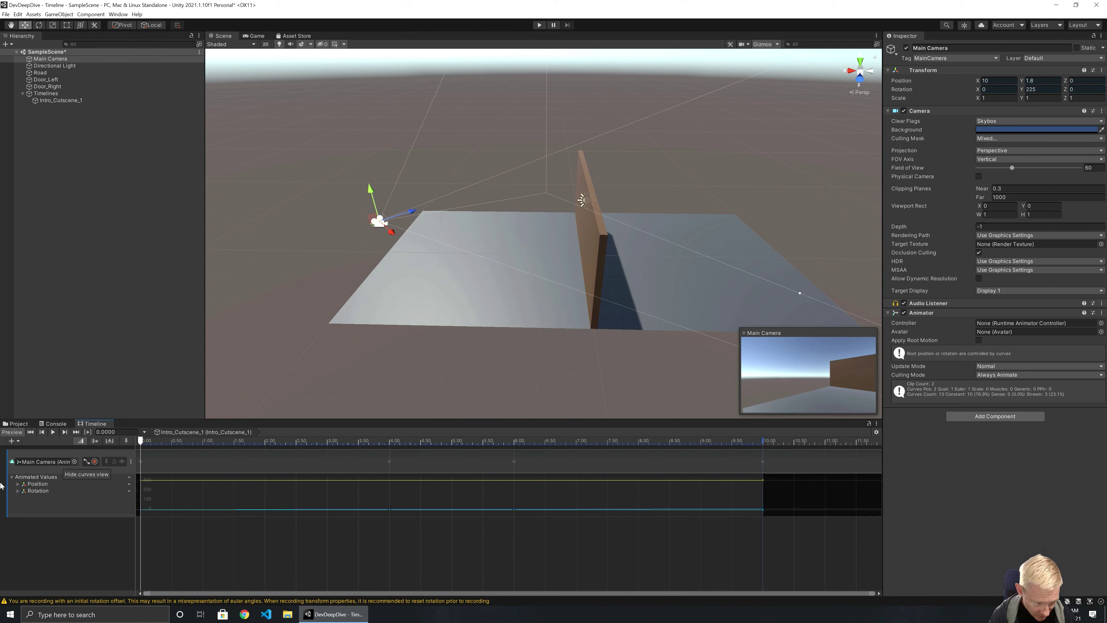
click(18, 491)
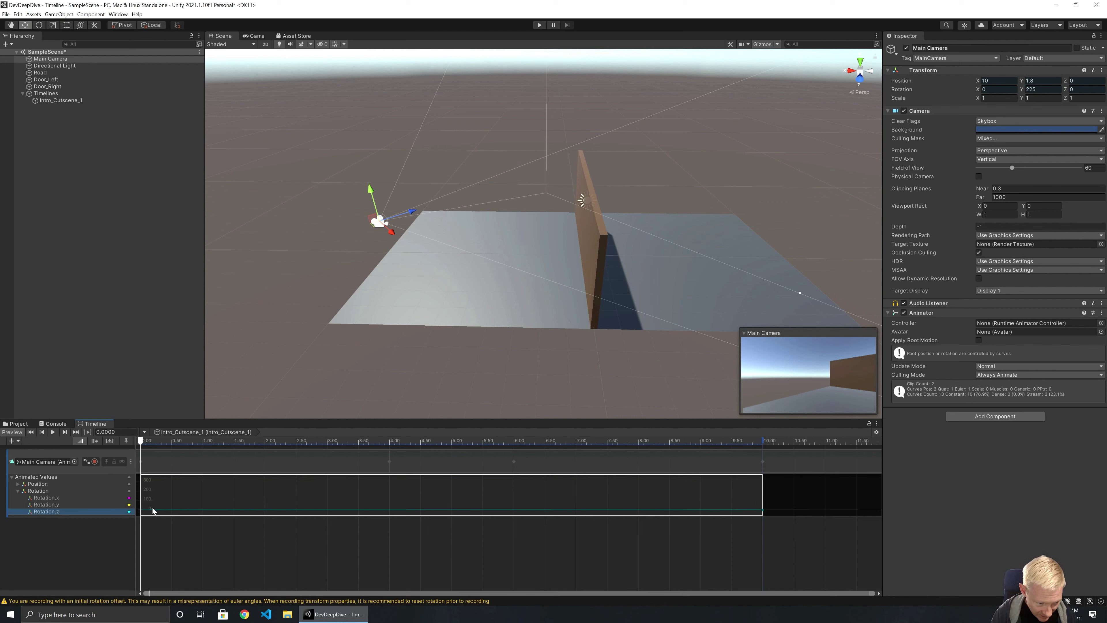
click(92, 504)
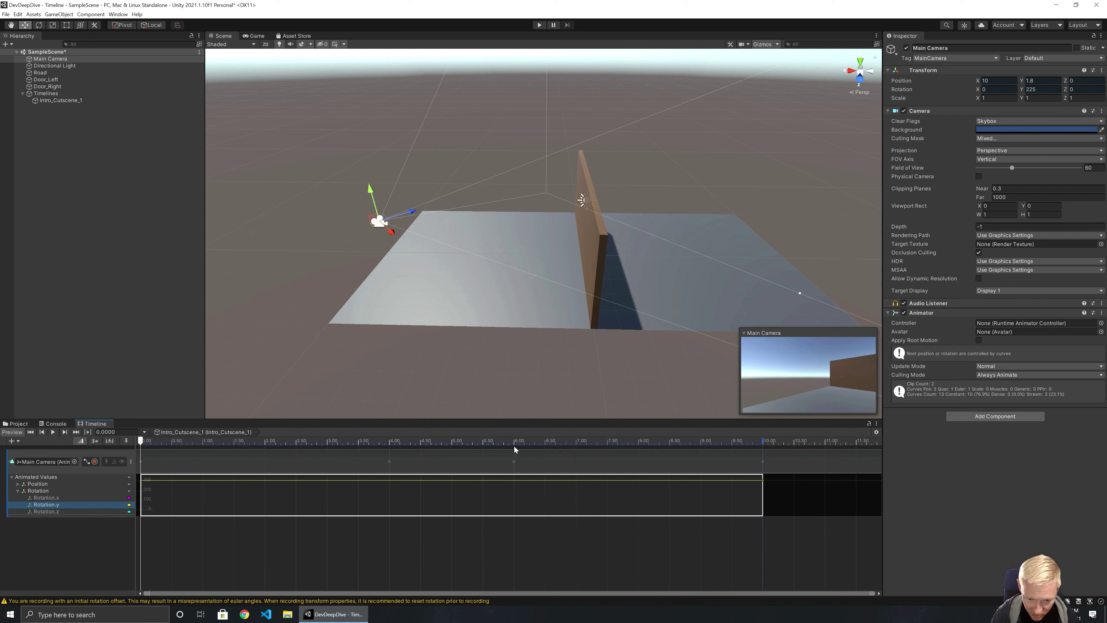
double_click(514, 479)
right_click(514, 479)
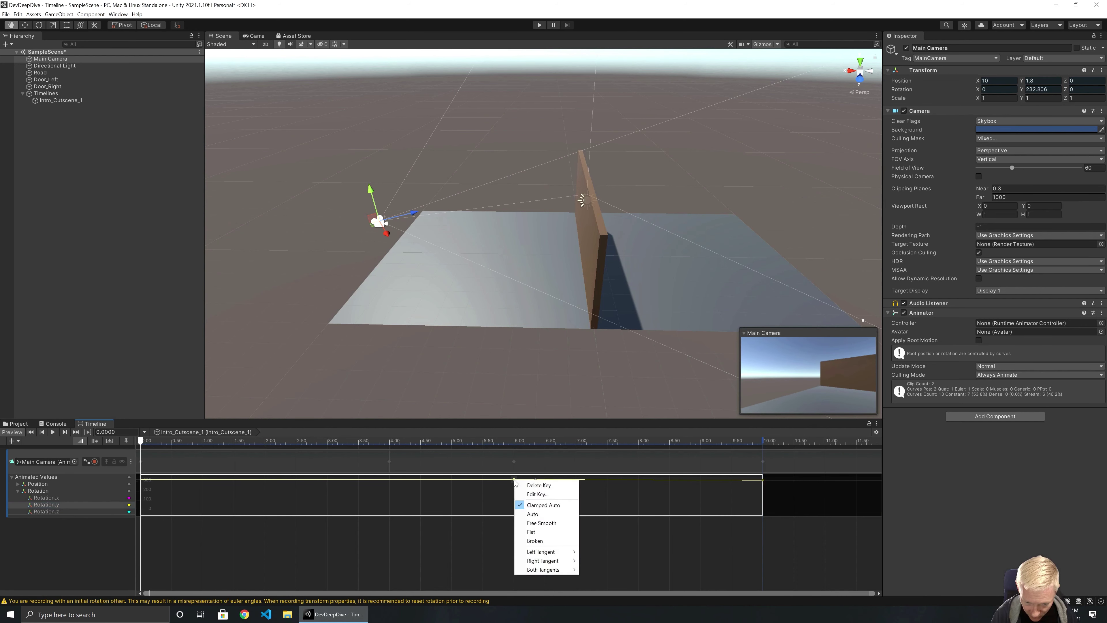
click(519, 490)
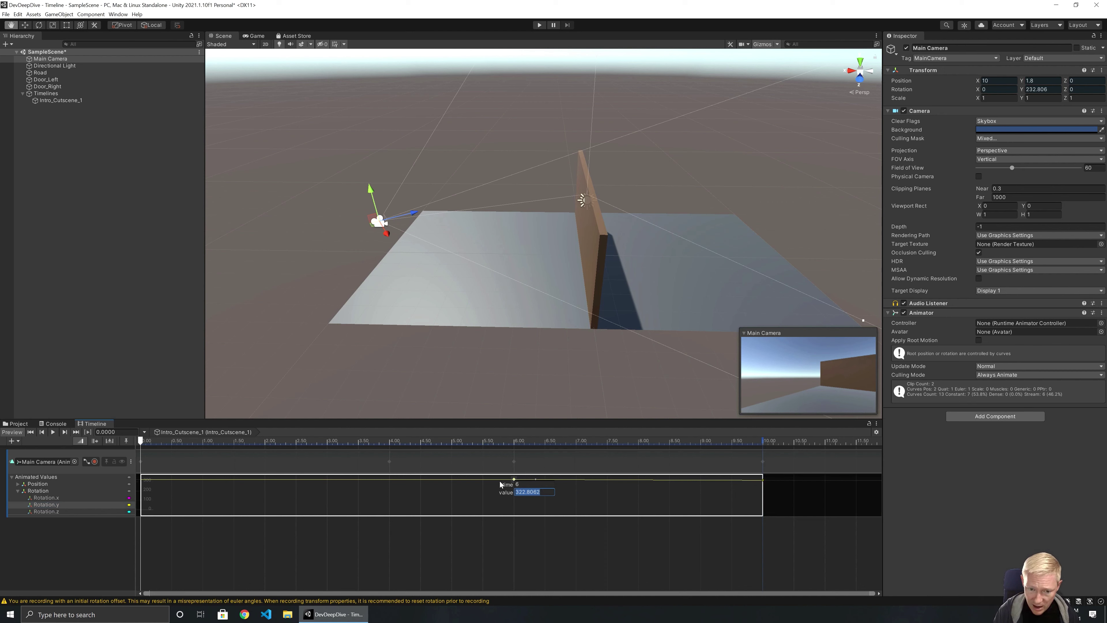
text(270)
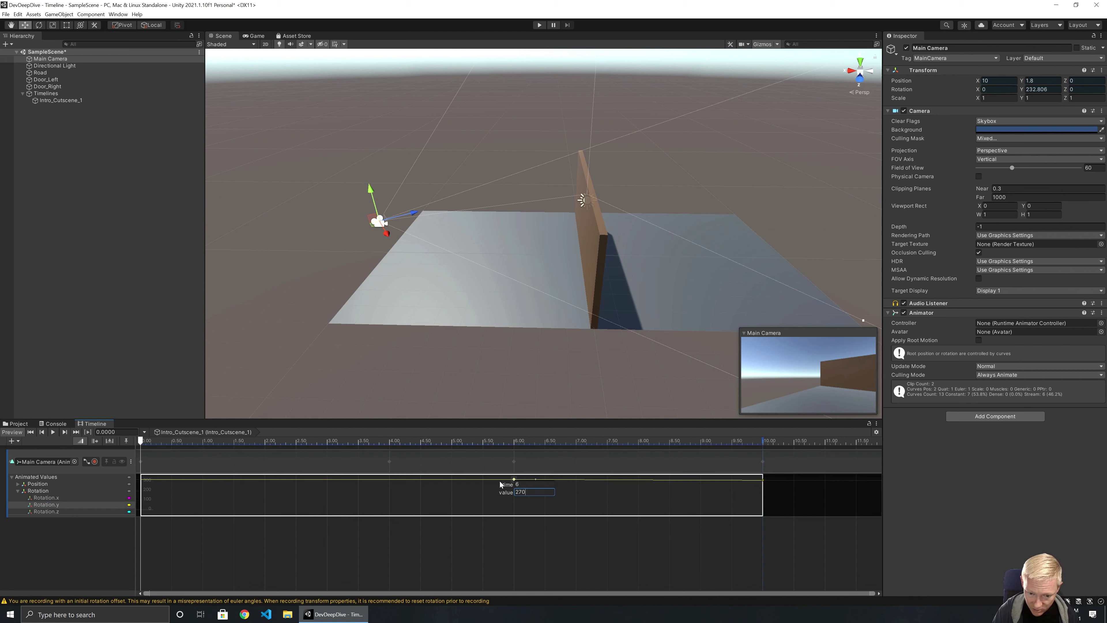
key(Return)
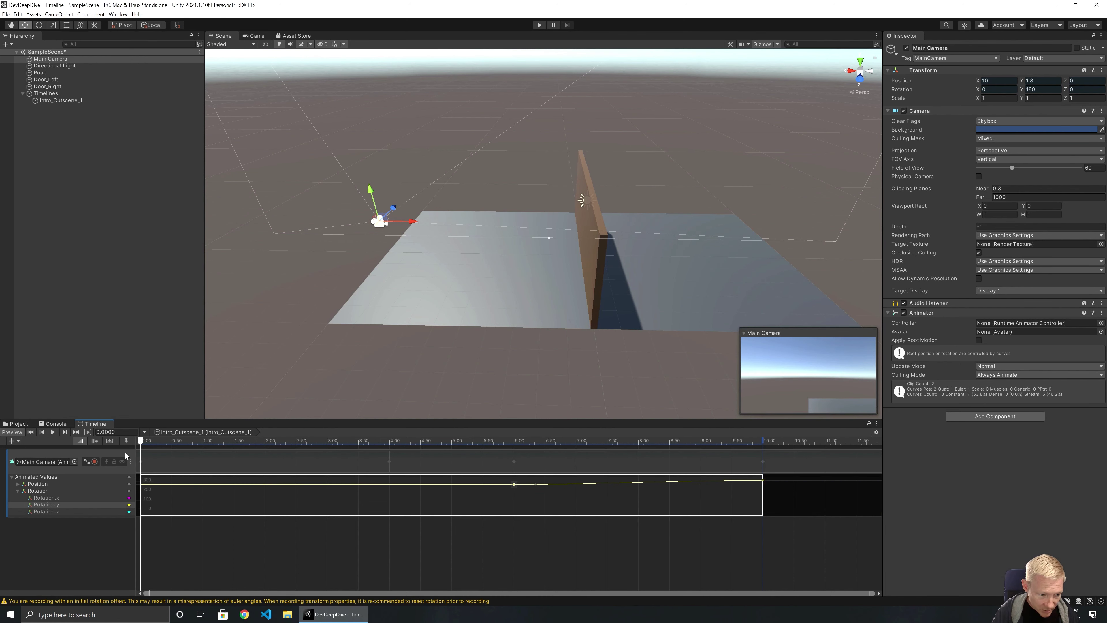
click(106, 531)
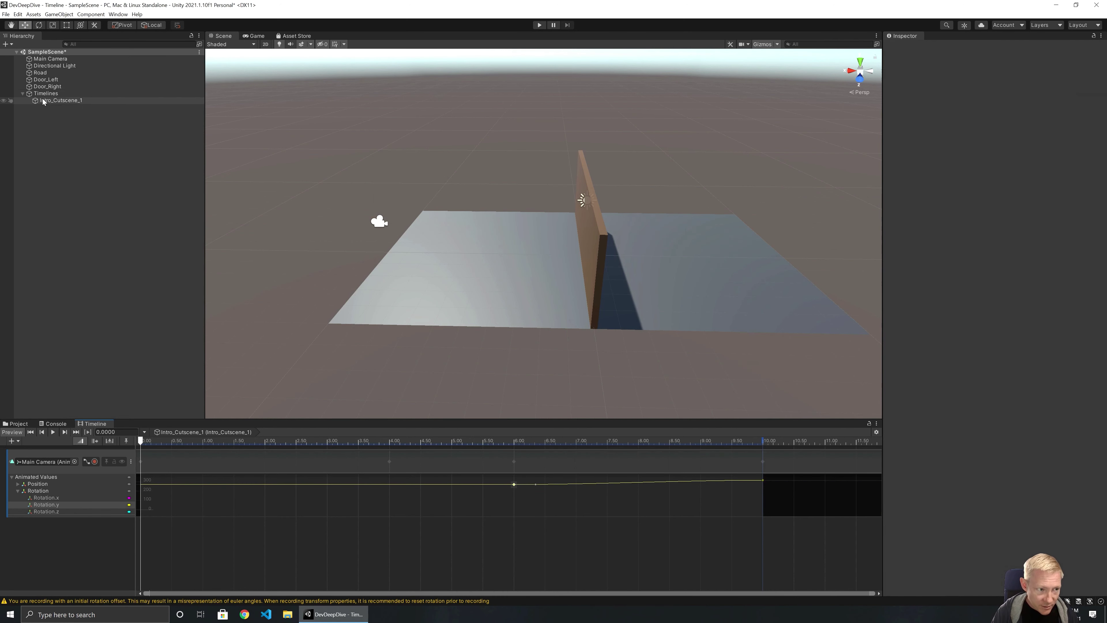
click(61, 100)
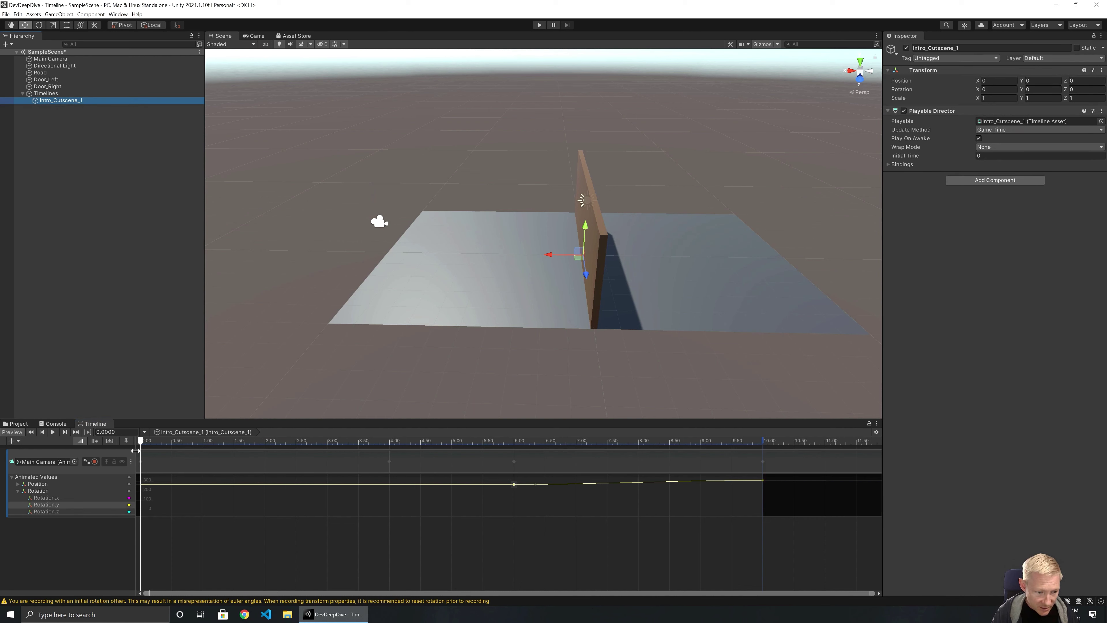
Preview the start of the cutscene timeline, switch to the Game view, and return the playhead to 0 seconds
click(53, 432)
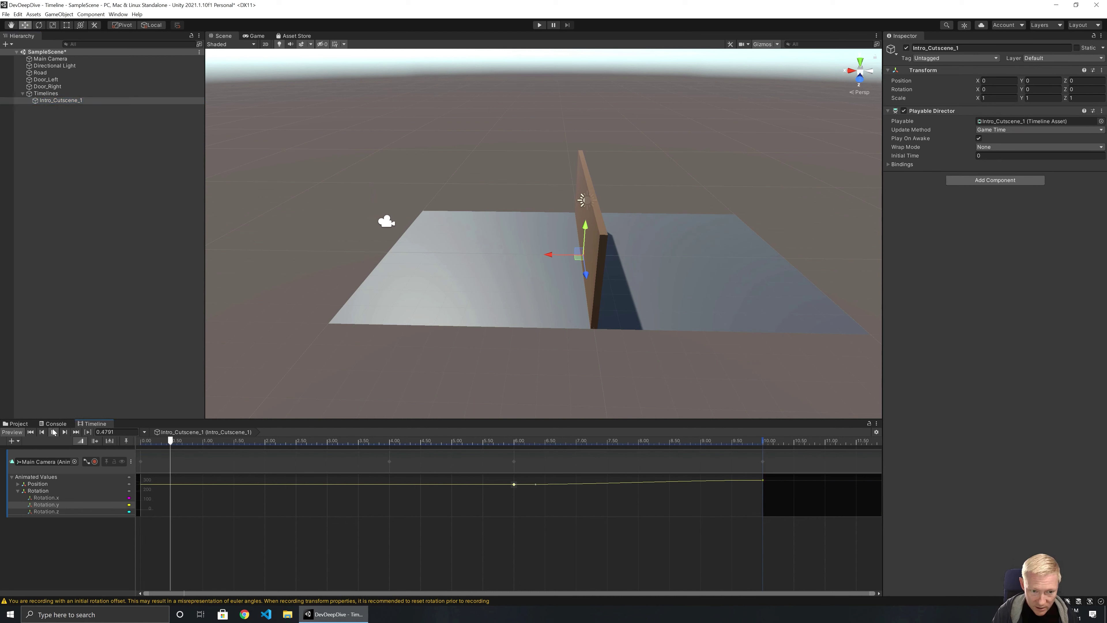
click(53, 431)
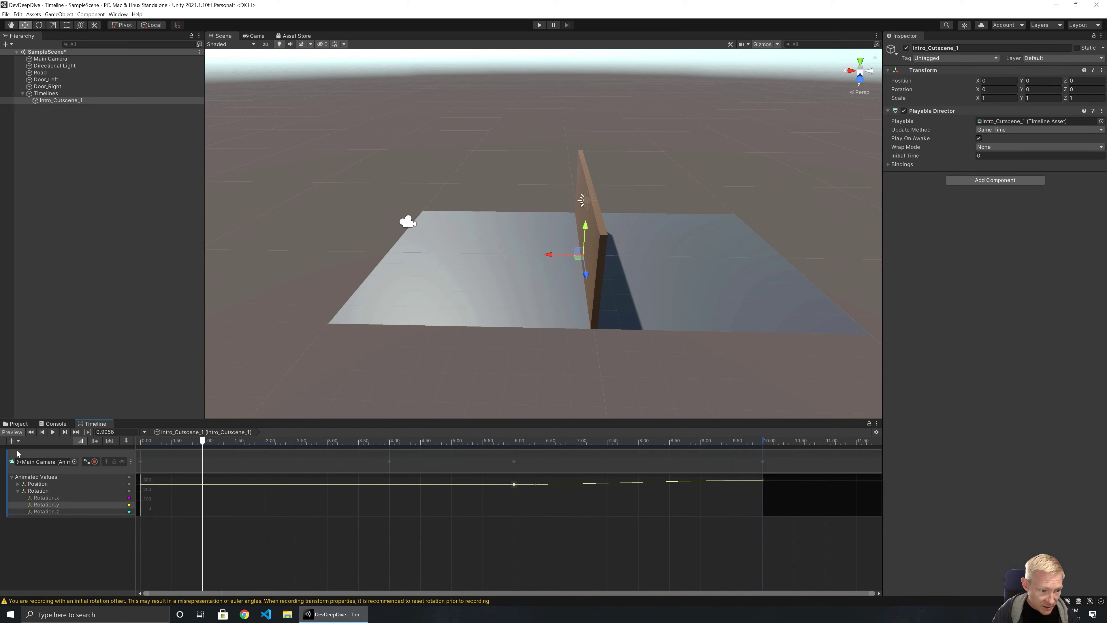
click(259, 37)
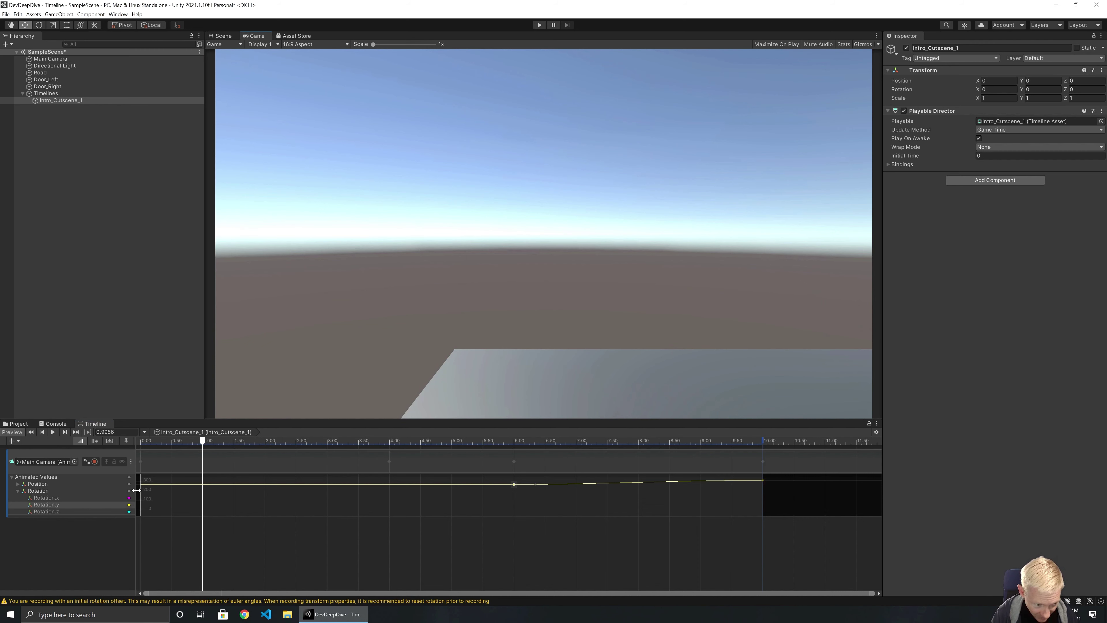
drag(200, 442, 138, 459)
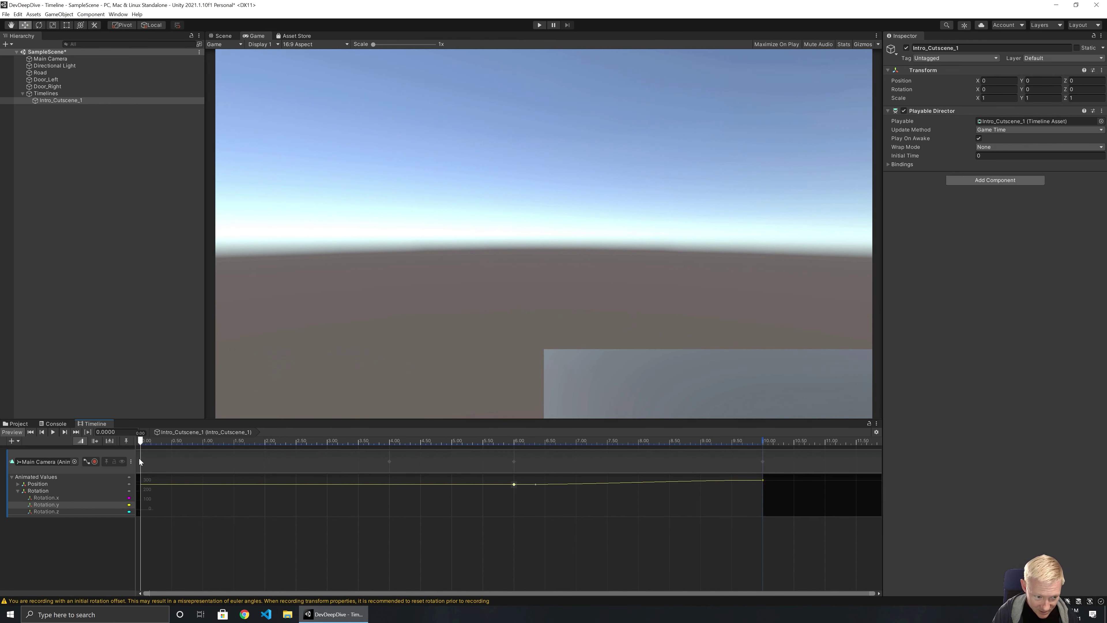
Try values 180 and 90 for the camera's Rotation.y key at 6 seconds
right_click(513, 483)
click(536, 496)
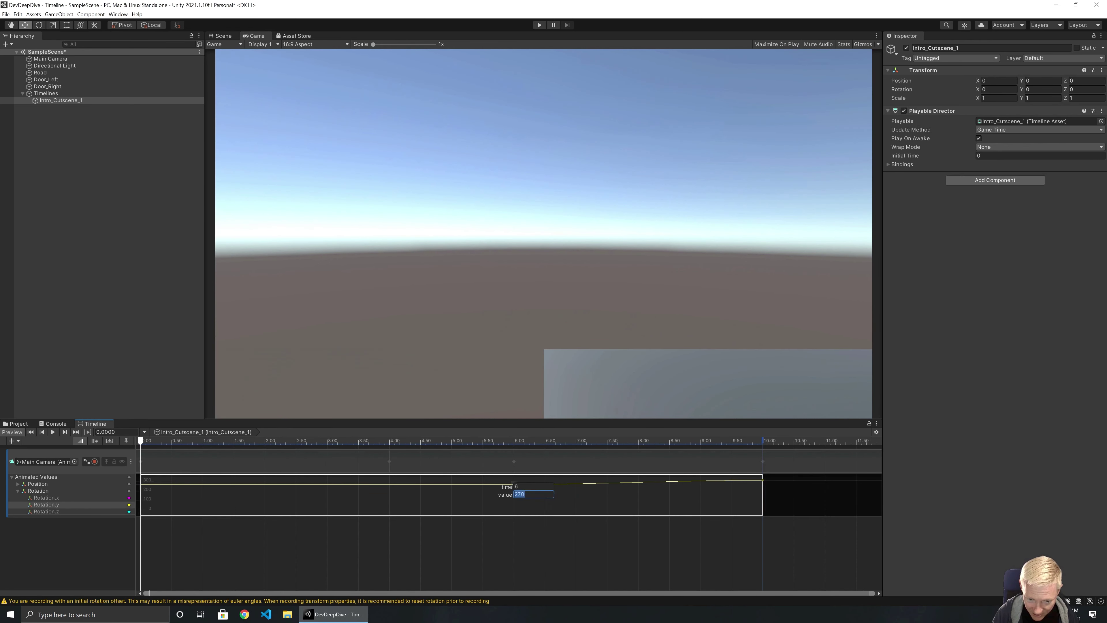
text(18)
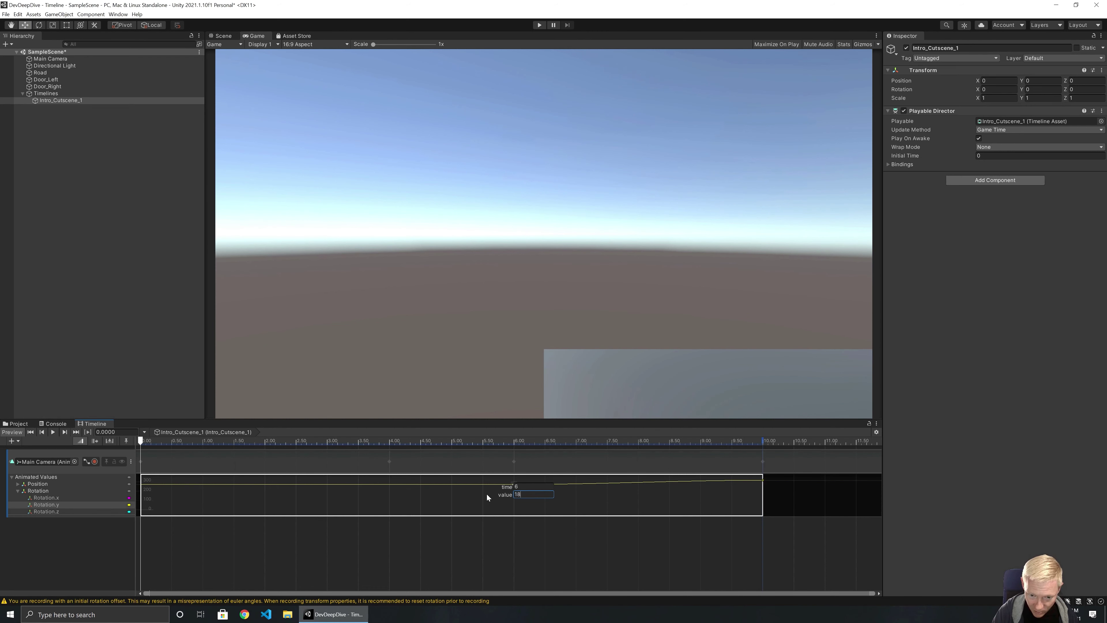
text(0)
key(Return)
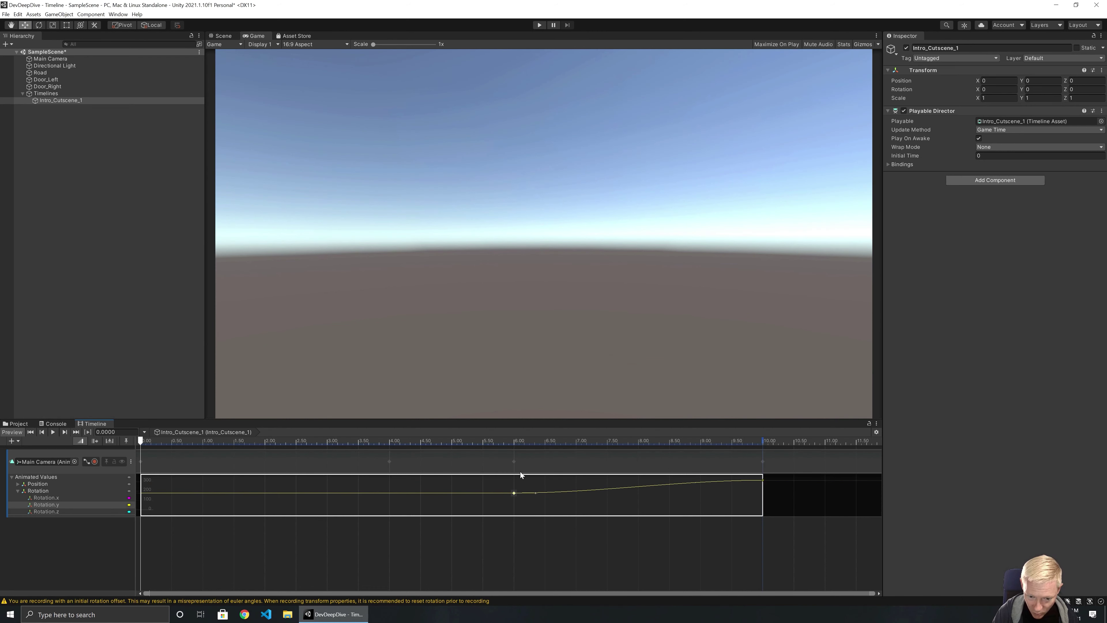
right_click(514, 493)
click(542, 504)
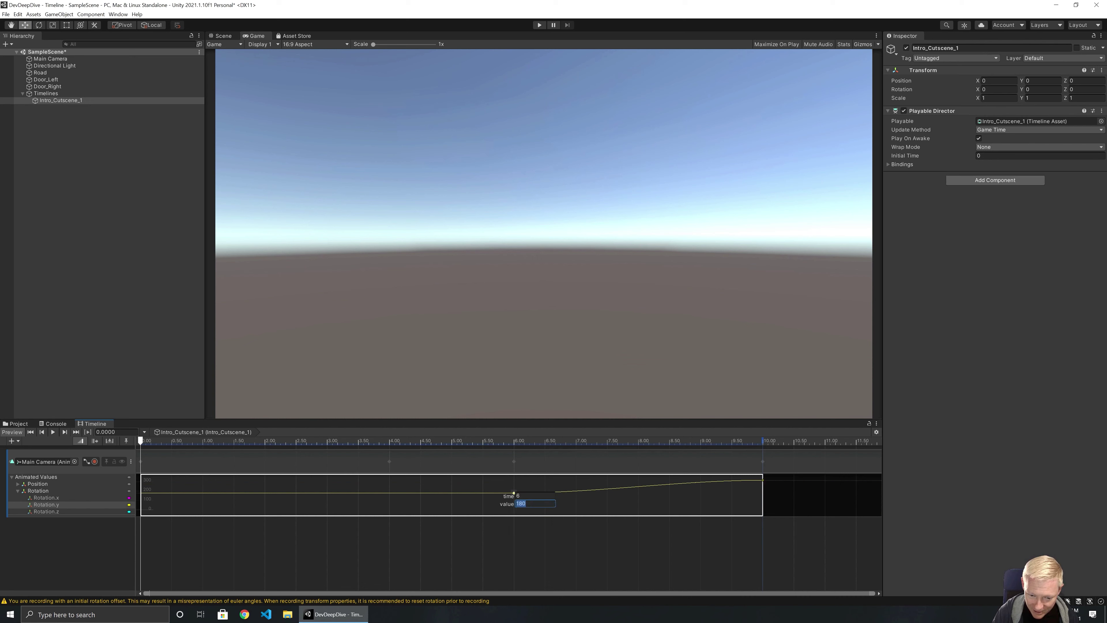
text(90)
key(Return)
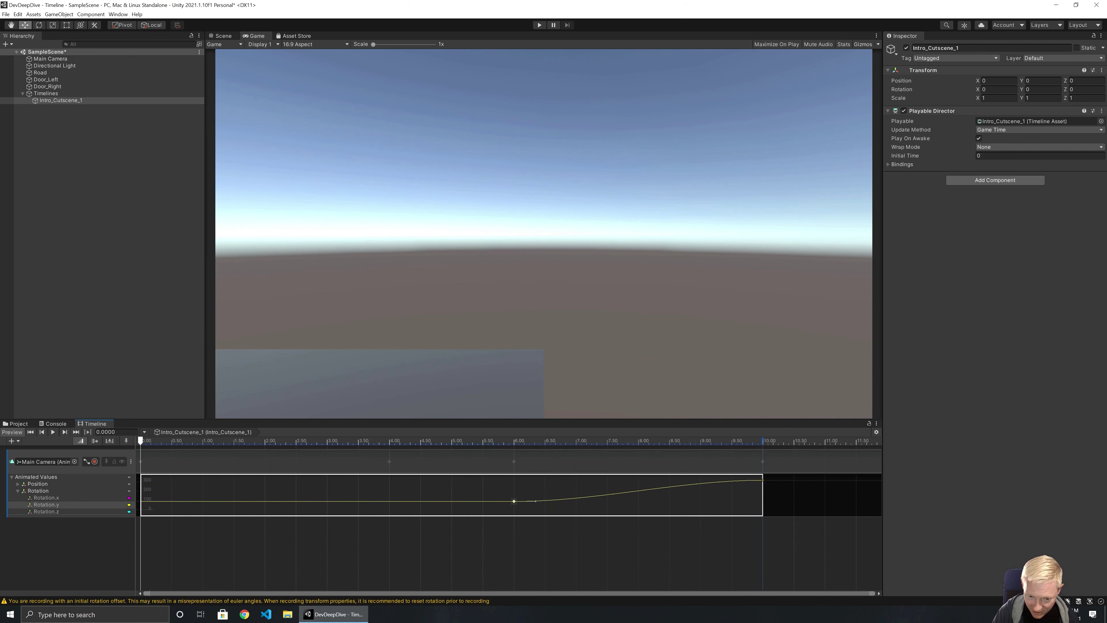
Set the camera's Rotation.y key at 6 seconds to 0
right_click(515, 500)
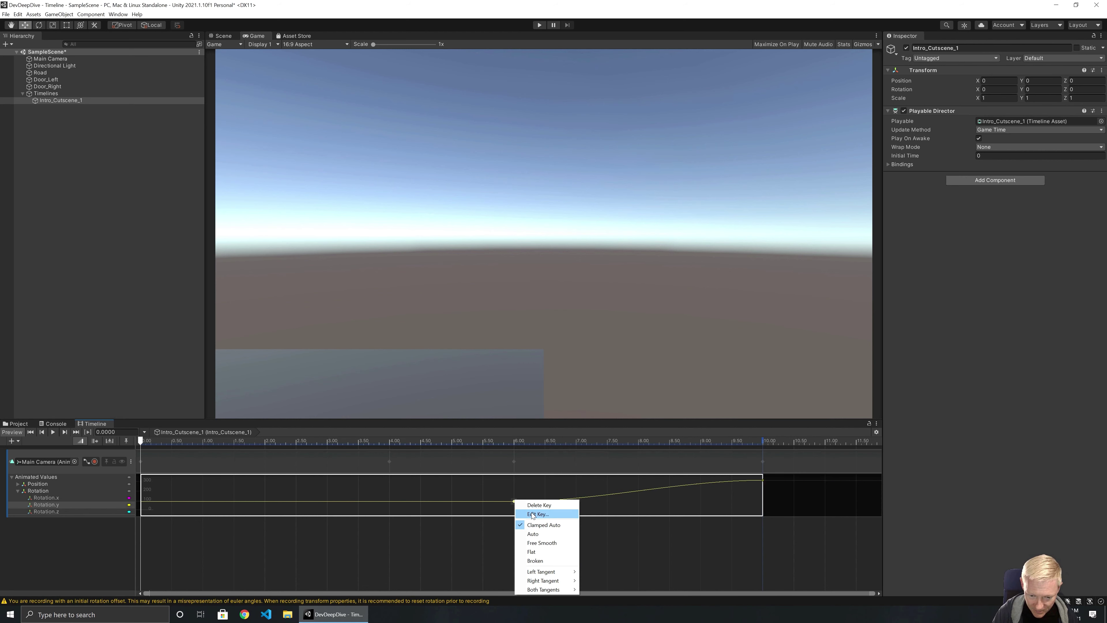
click(543, 511)
text(0)
key(Return)
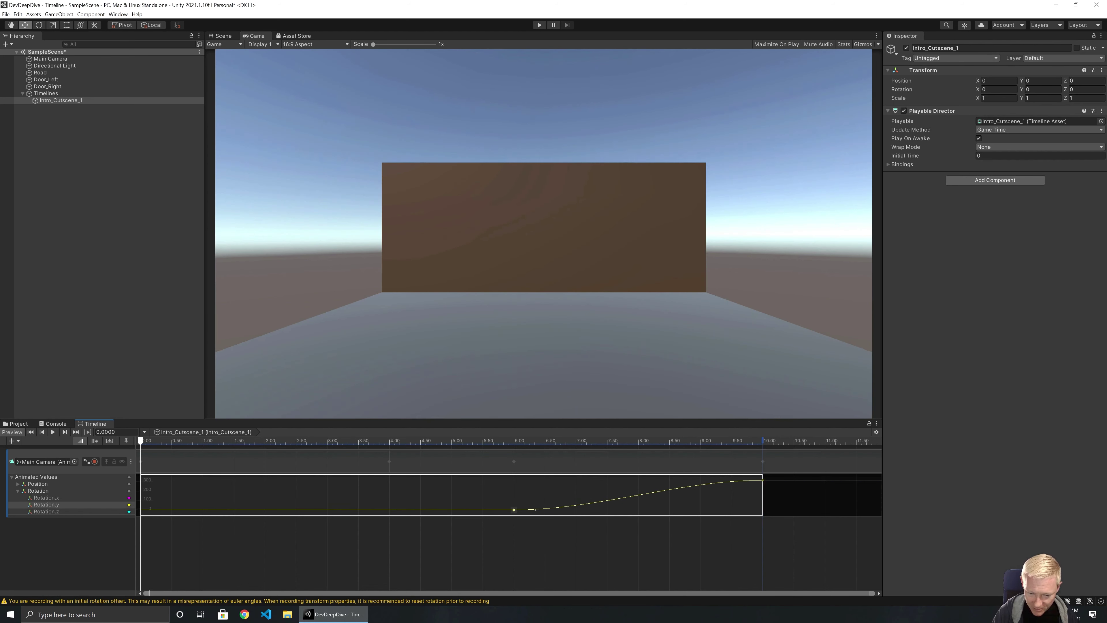
Collapse the Rotation values, hide the camera track's curves, and play the timeline from 0 seconds in the Game view
click(35, 490)
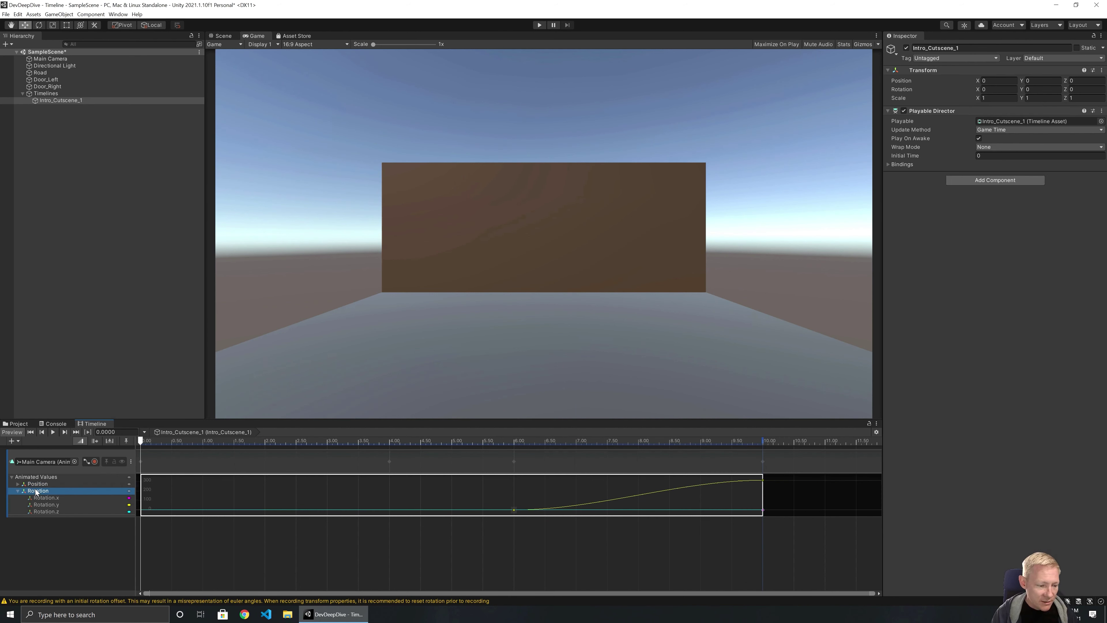
click(18, 491)
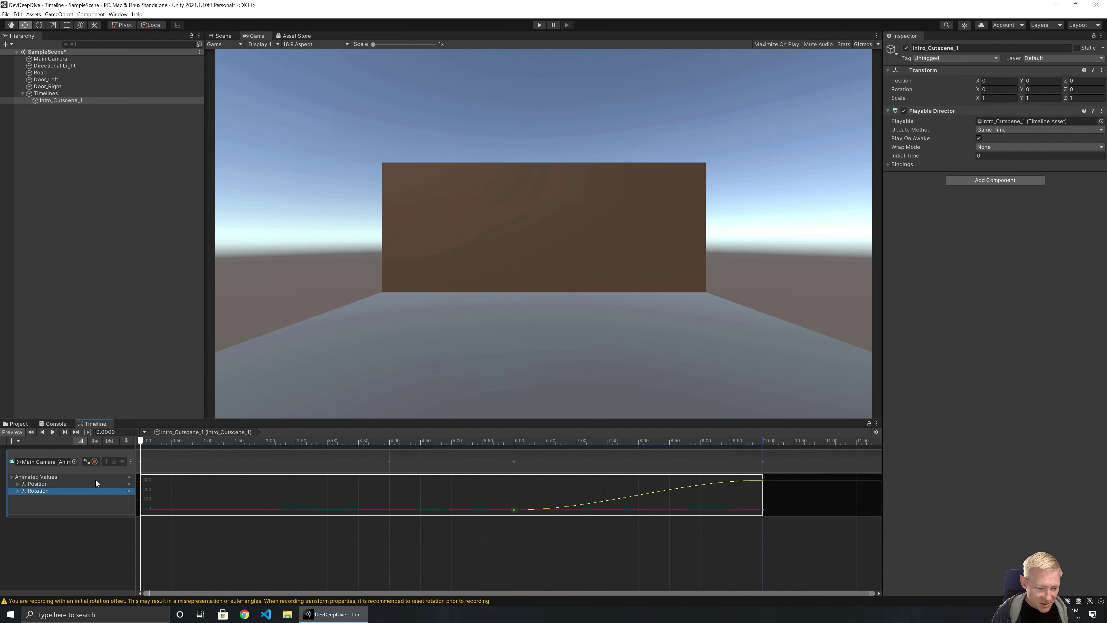
click(86, 461)
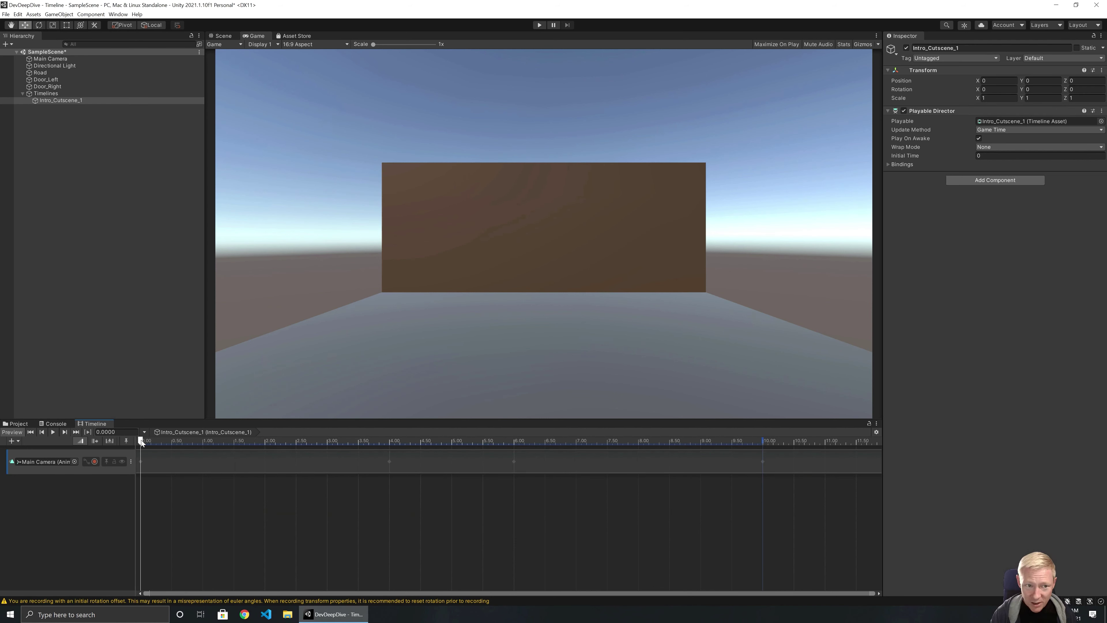
drag(140, 439, 135, 443)
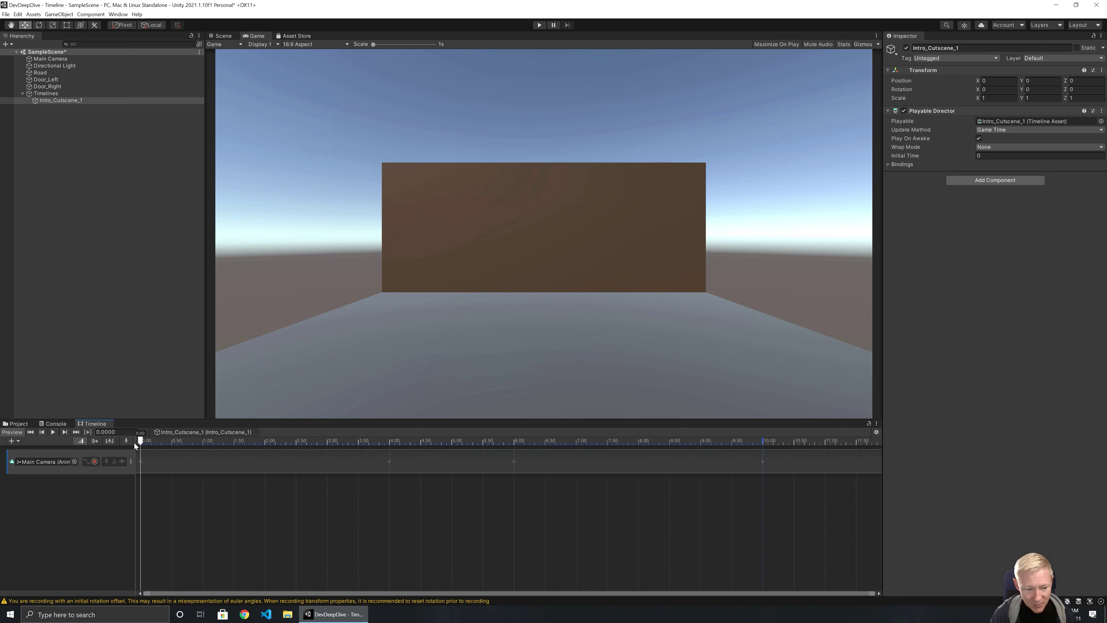
click(56, 429)
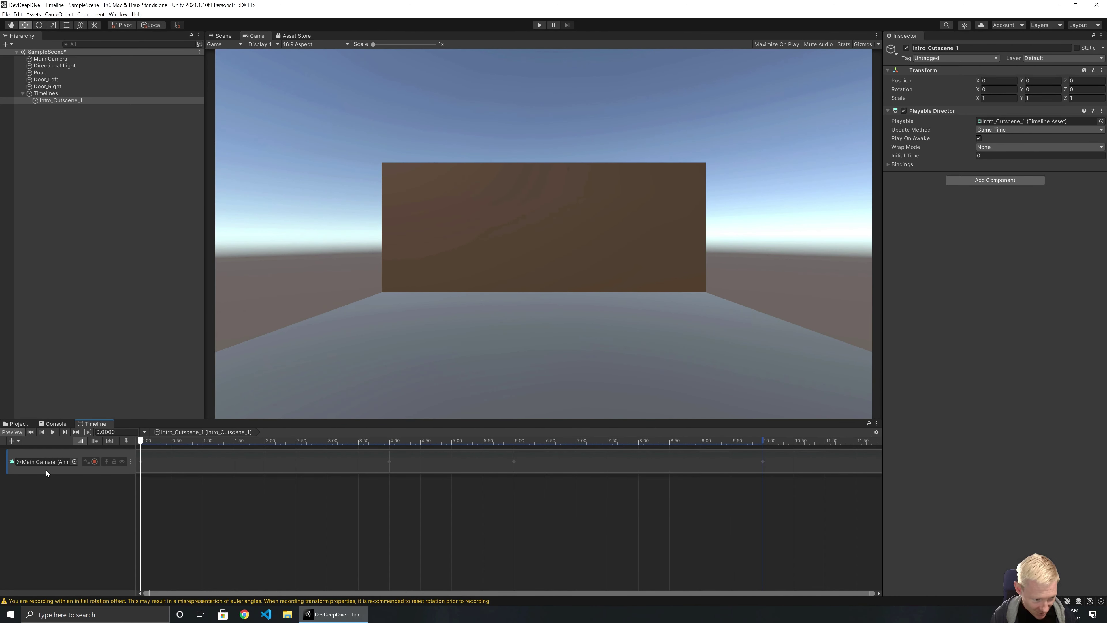
Show the camera track's curves, set the Rotation.y key at 10 seconds to -45, and put the playhead at 0 seconds
click(86, 461)
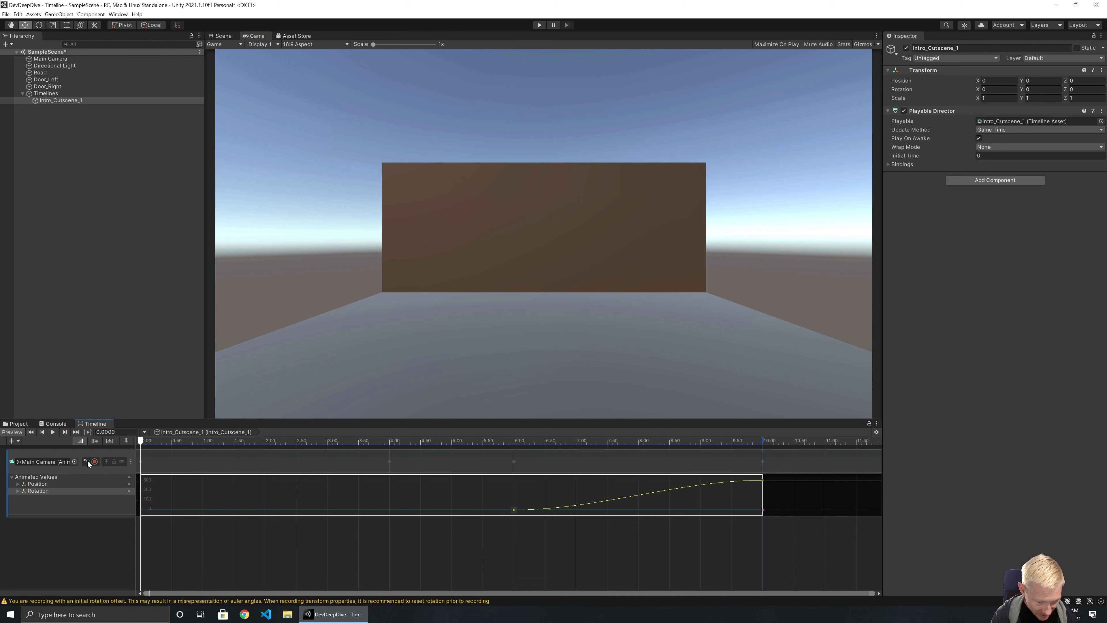
click(762, 480)
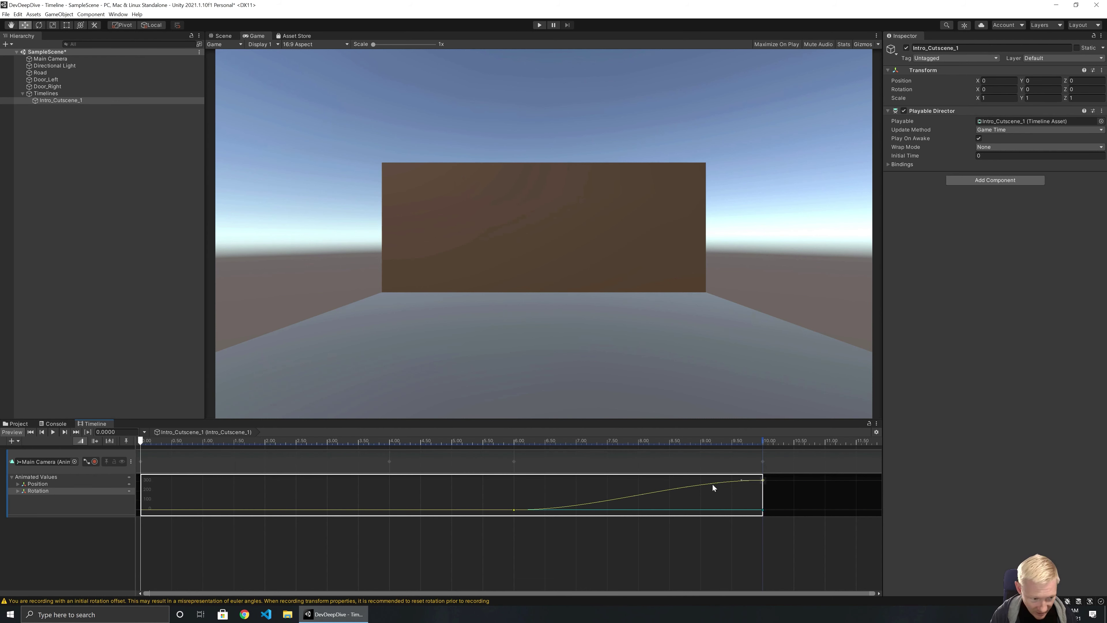
click(36, 477)
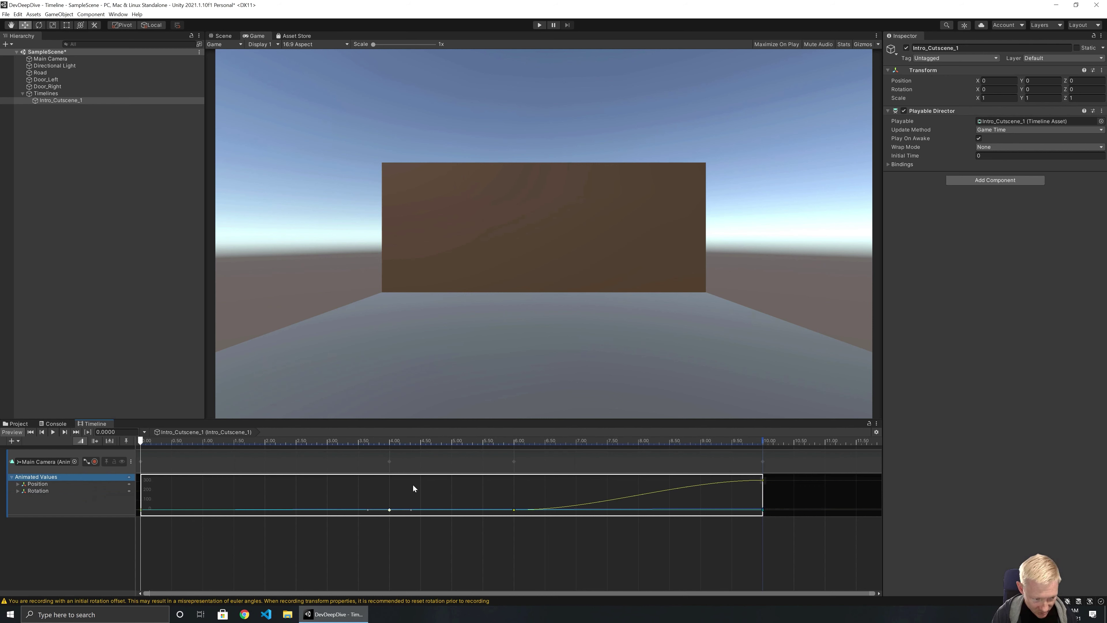
right_click(763, 480)
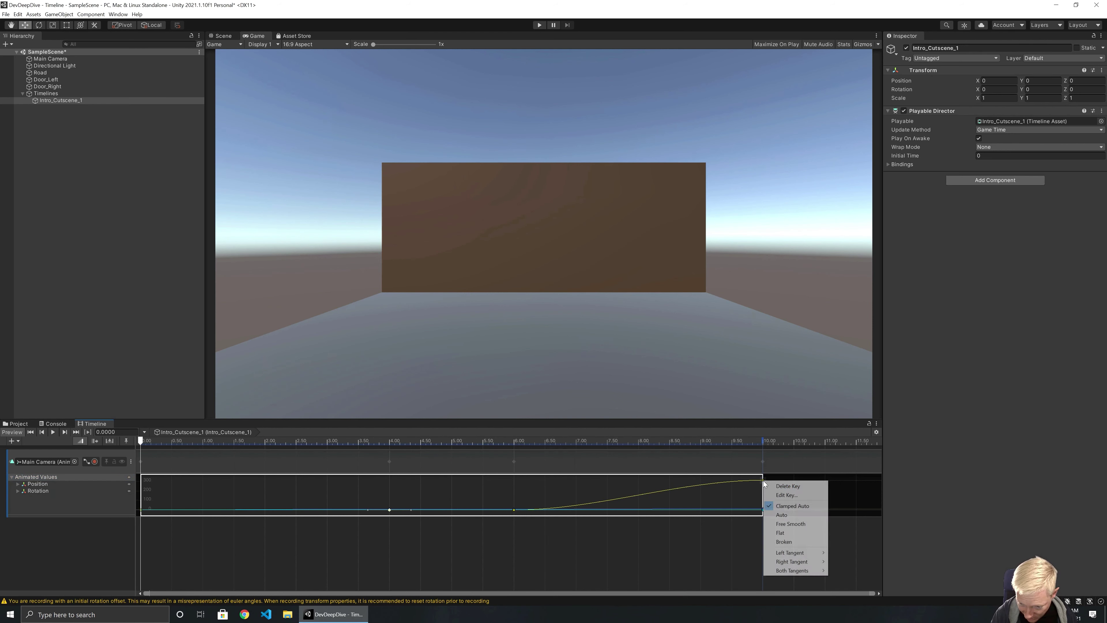
click(778, 494)
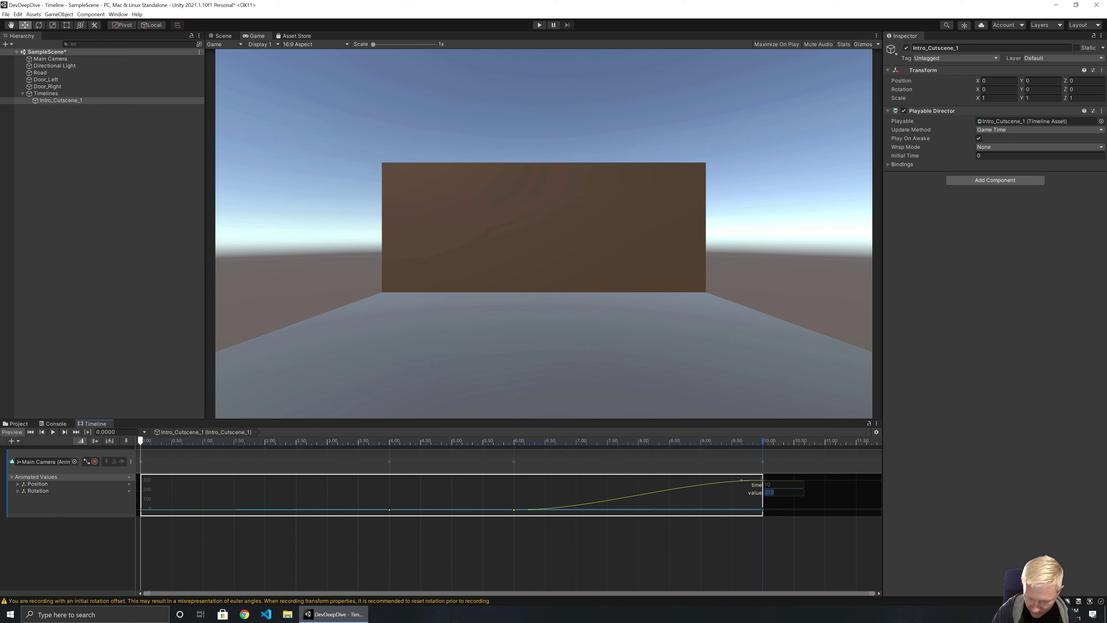
text(-45)
key(Return)
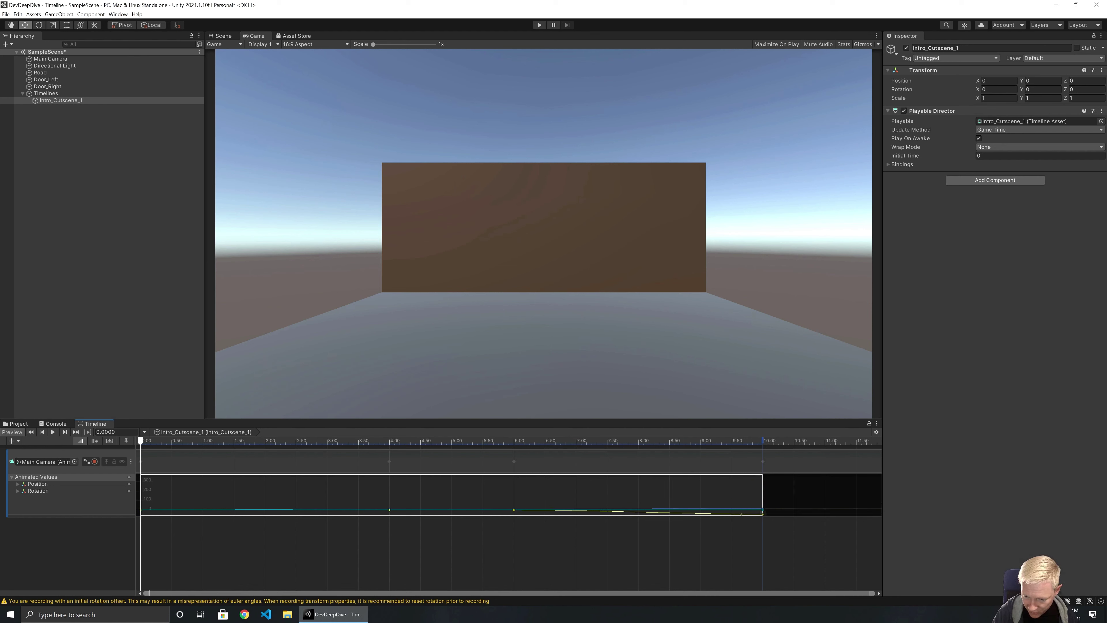
drag(140, 439, 127, 466)
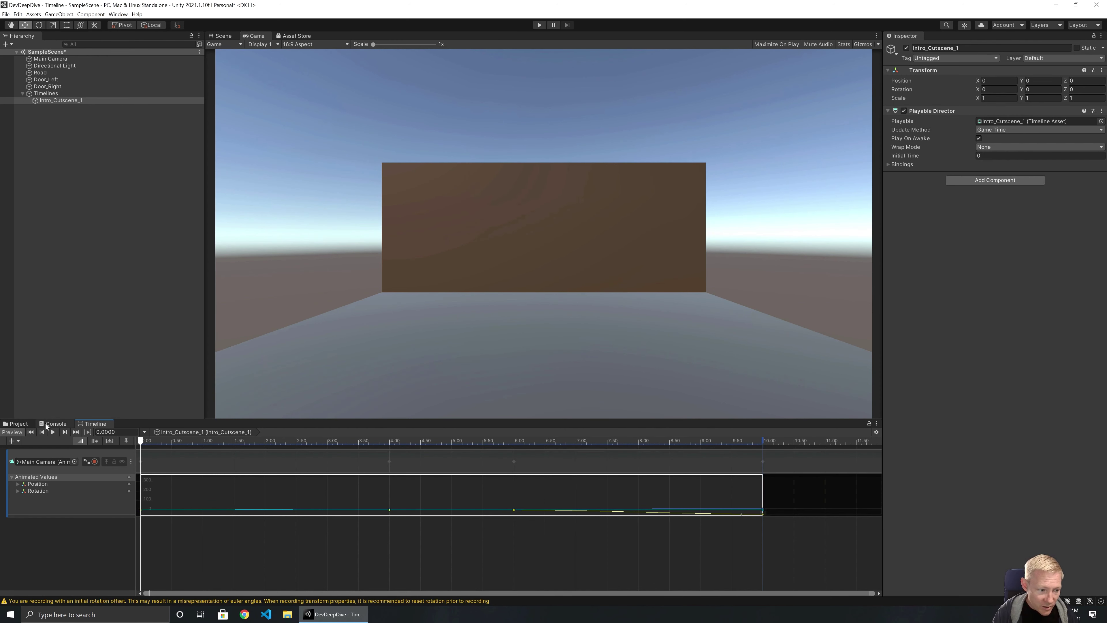
Offset Door_Left's Z position by -0.01 to -2.51
click(18, 424)
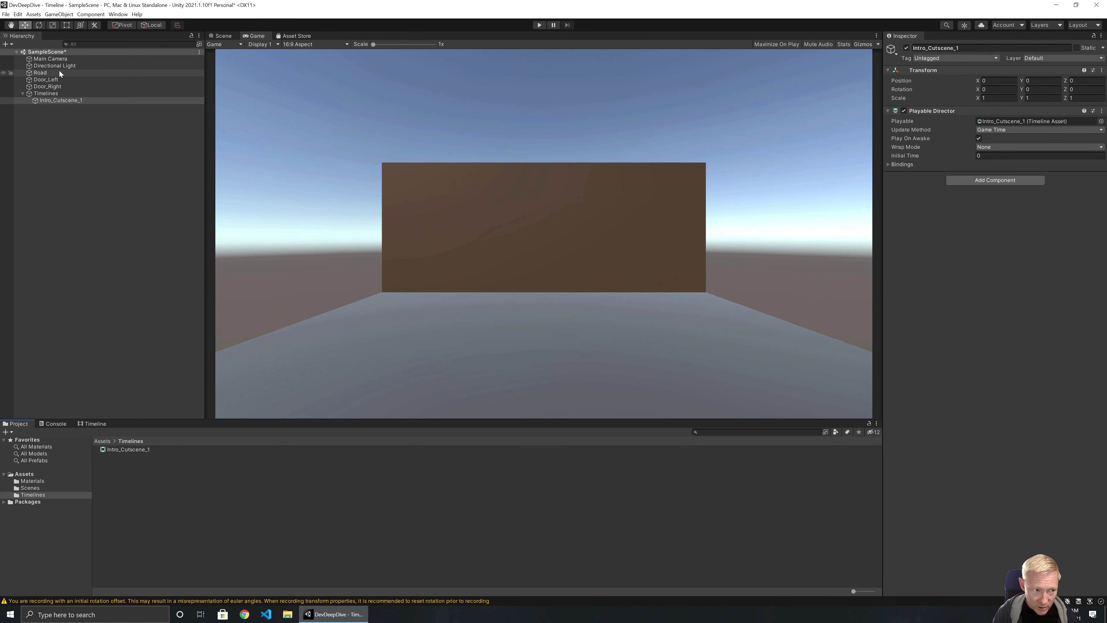
click(46, 79)
click(1084, 80)
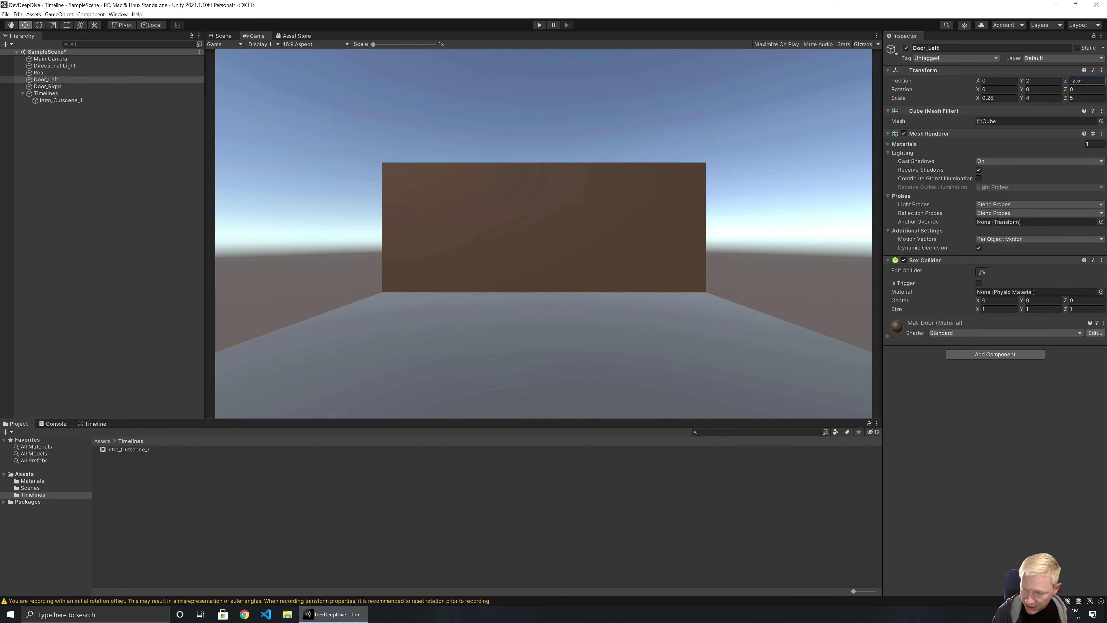
text(-0.01)
key(Return)
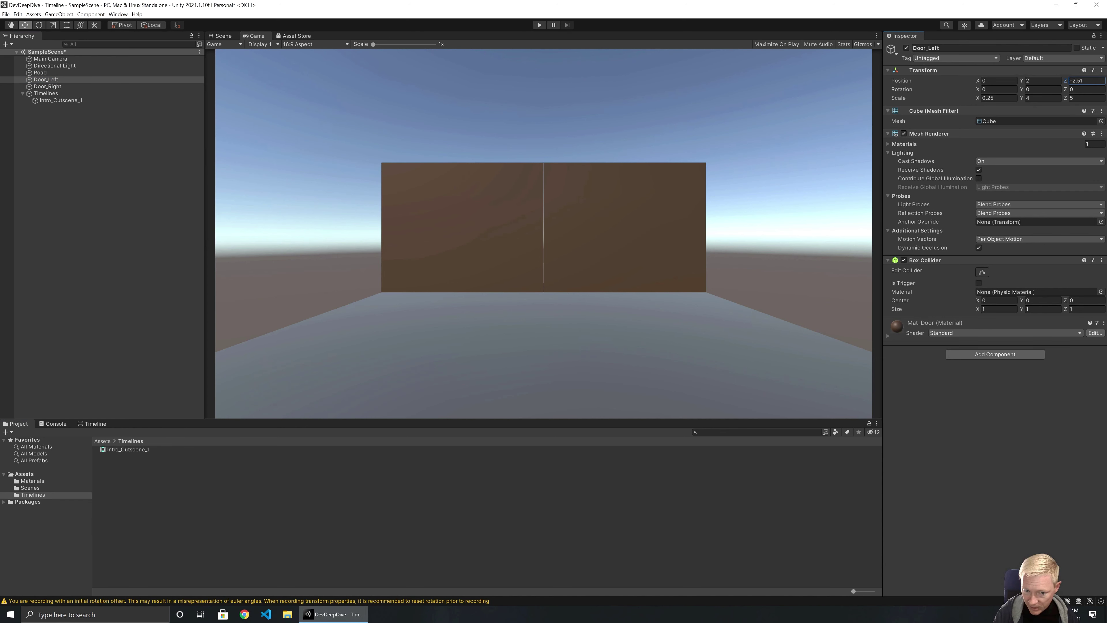
Offset Door_Right's Z position by +0.01 to 2.51
click(49, 87)
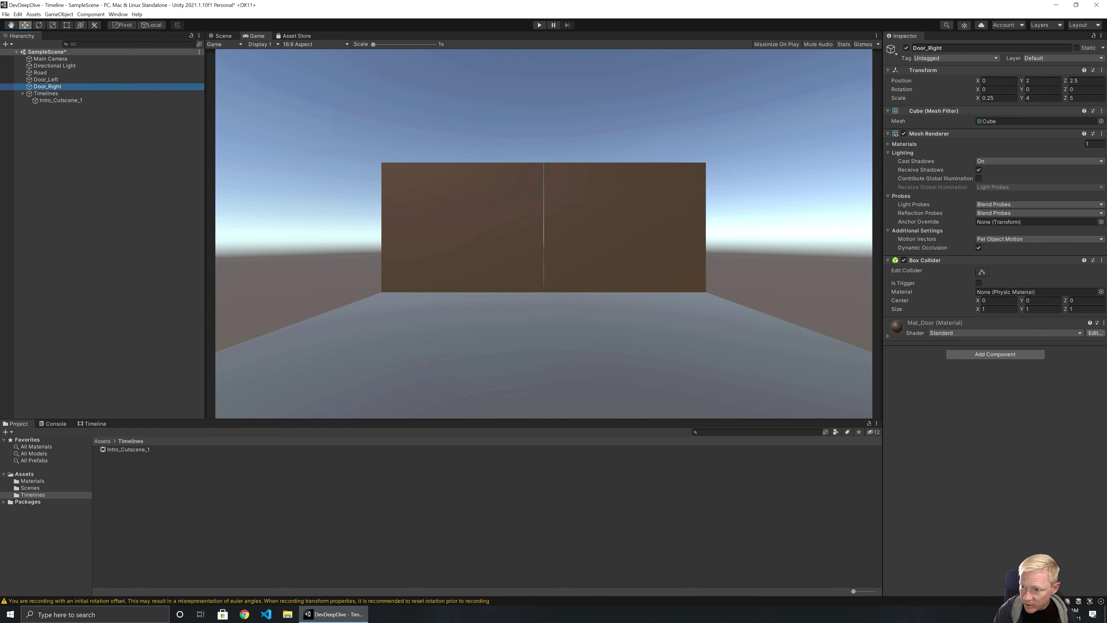
click(1085, 80)
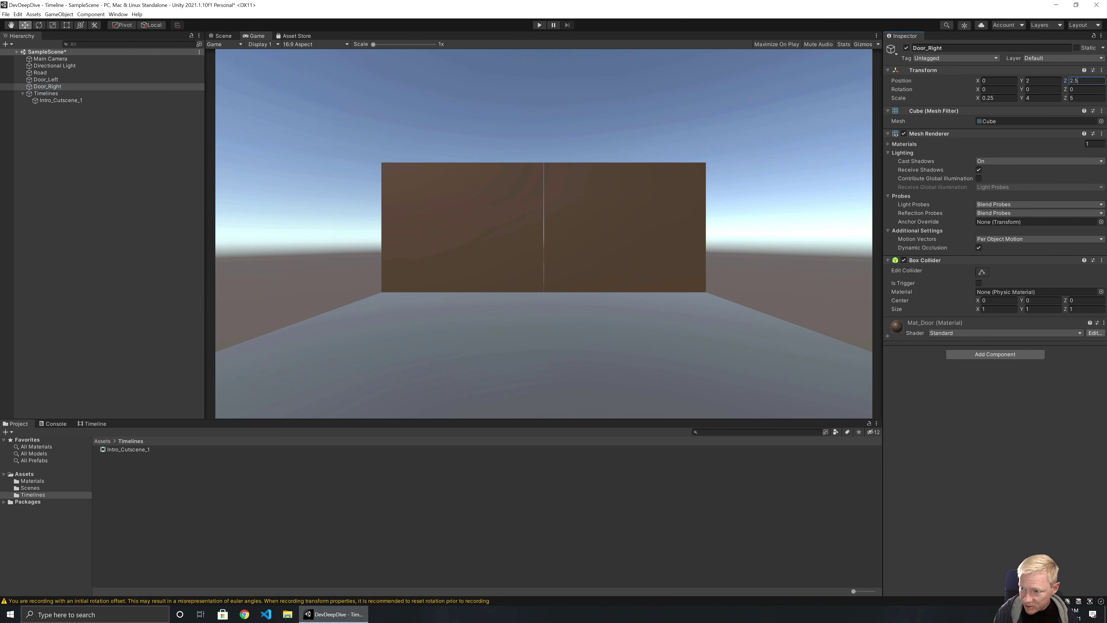
text(+0.0)
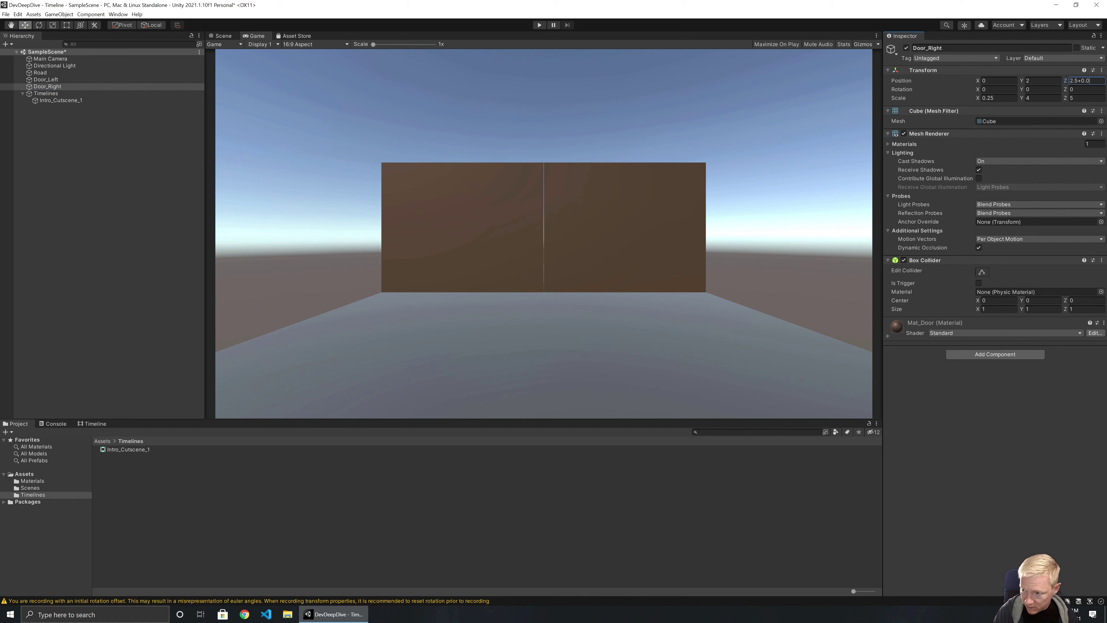
text(1)
key(Return)
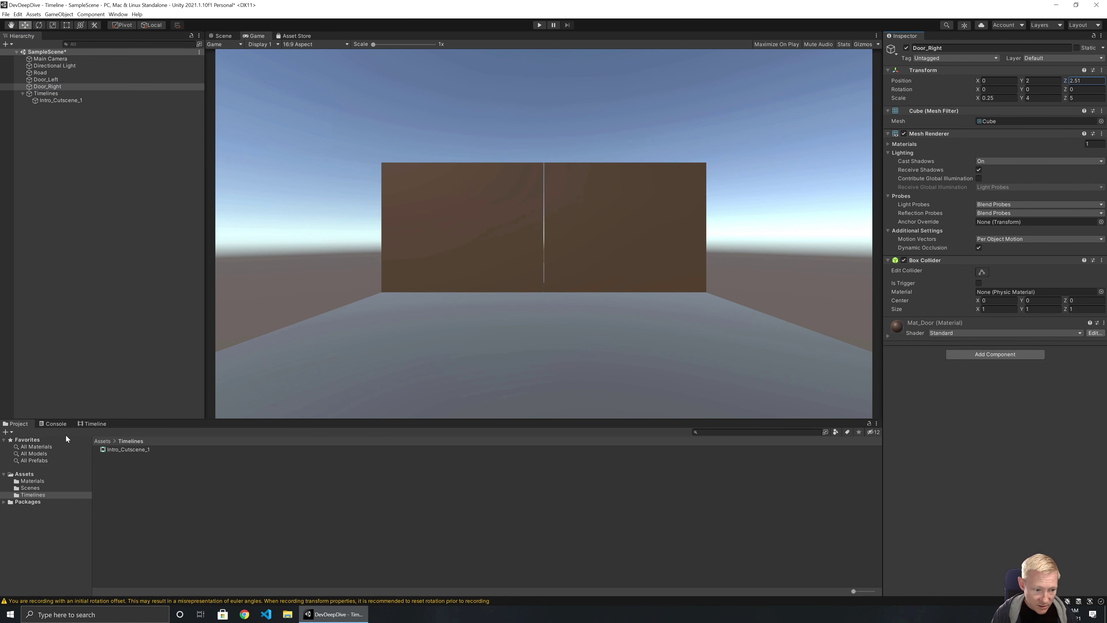
Reopen the Intro_Cutscene_1 timeline and play it to check the camera animation with the gap between the doors
click(68, 100)
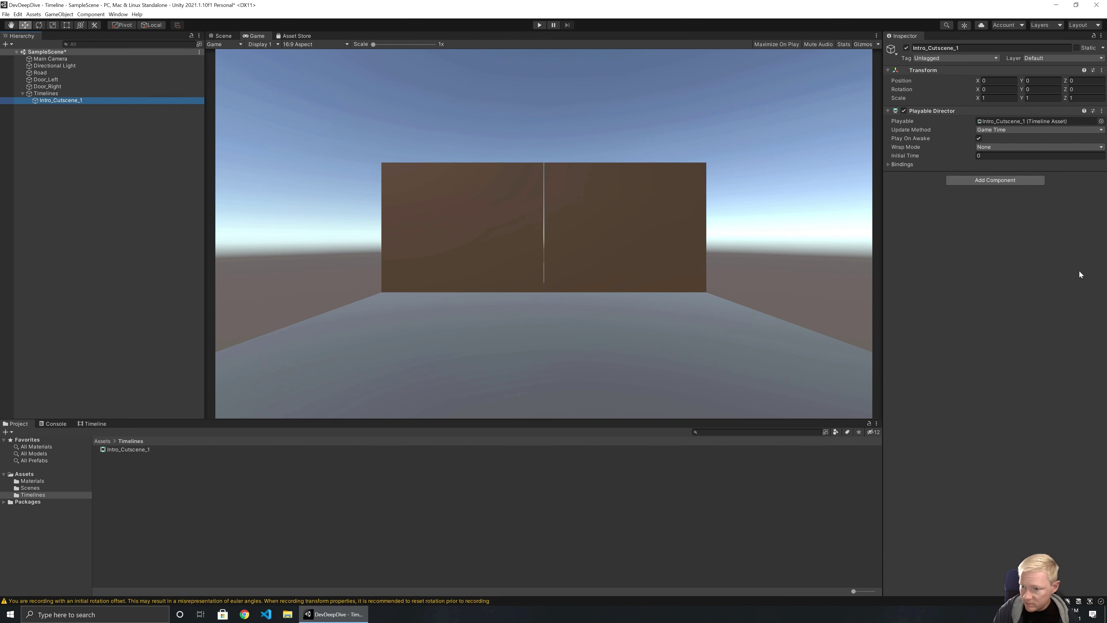
click(93, 423)
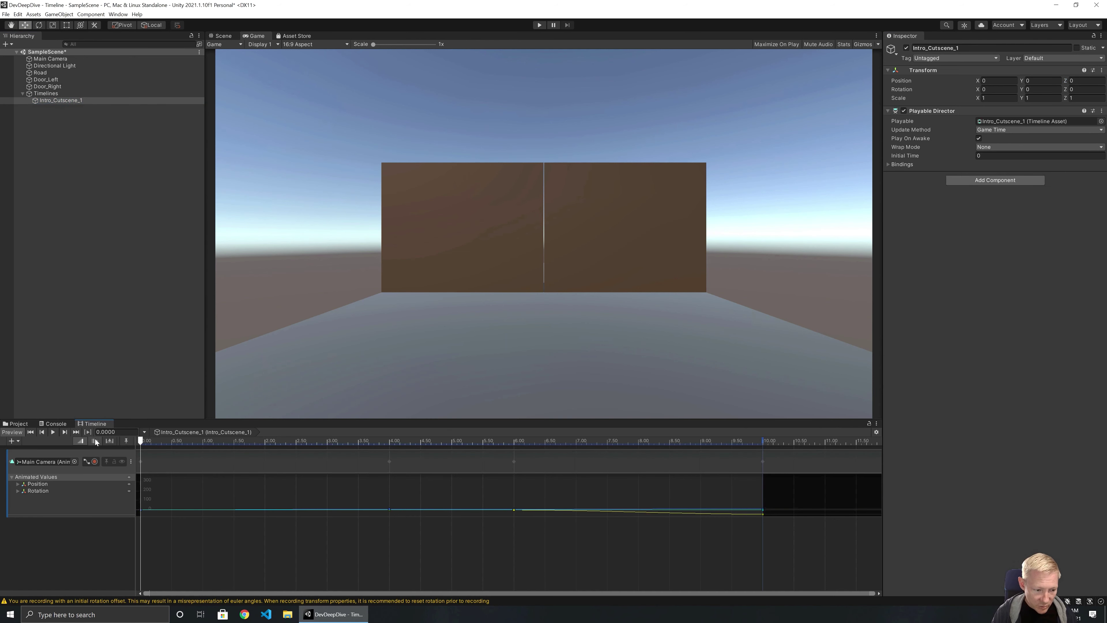
click(53, 432)
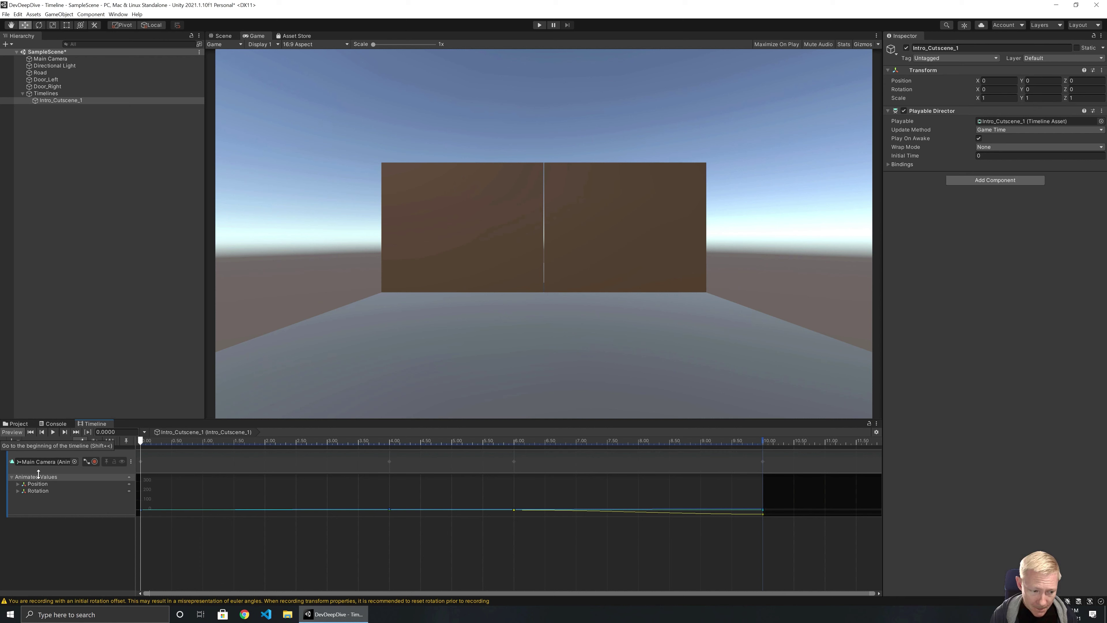
Hide the camera track's curves and add an animation track for Door_Left to the timeline
click(88, 461)
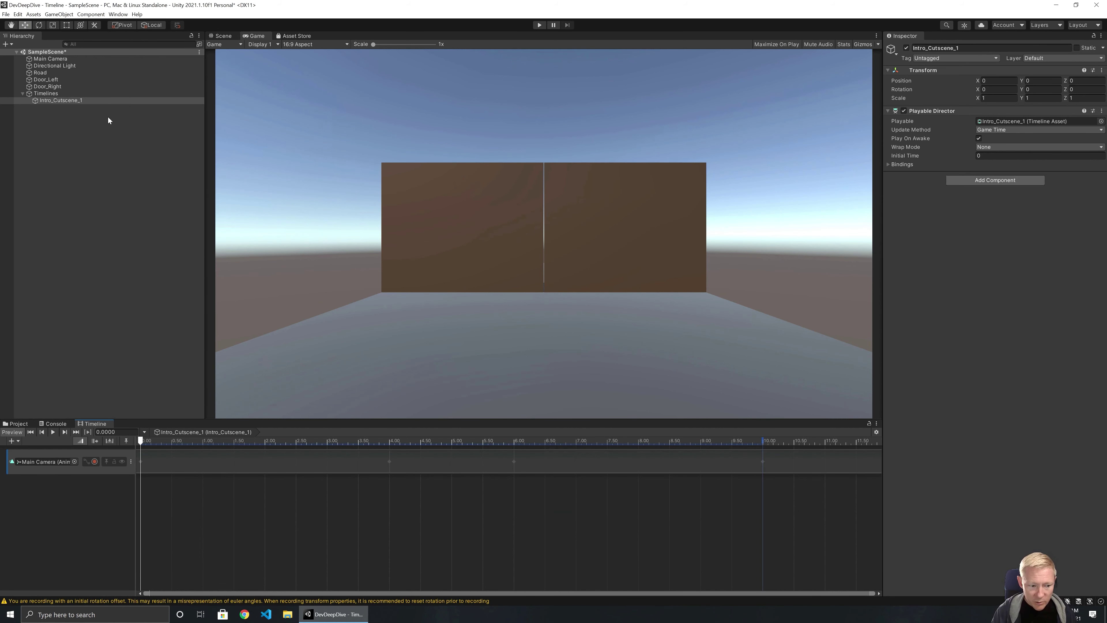
drag(49, 79, 31, 485)
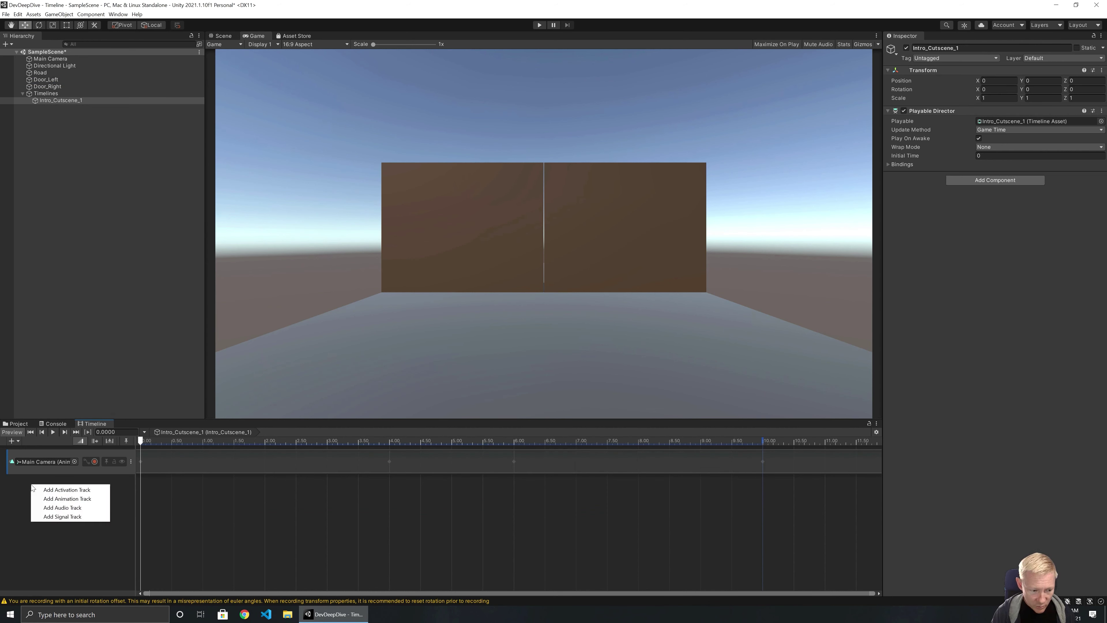
click(54, 499)
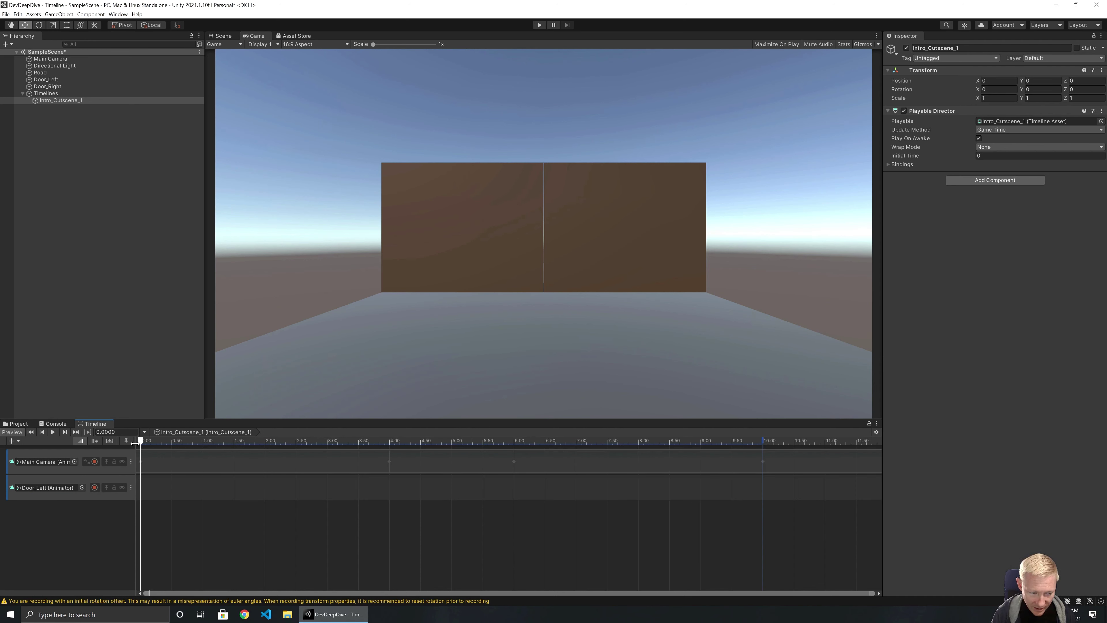
Start recording on the Door_Left track at 5.5 seconds and key the door's Z position at -2.51
drag(140, 442, 391, 440)
drag(413, 444, 484, 443)
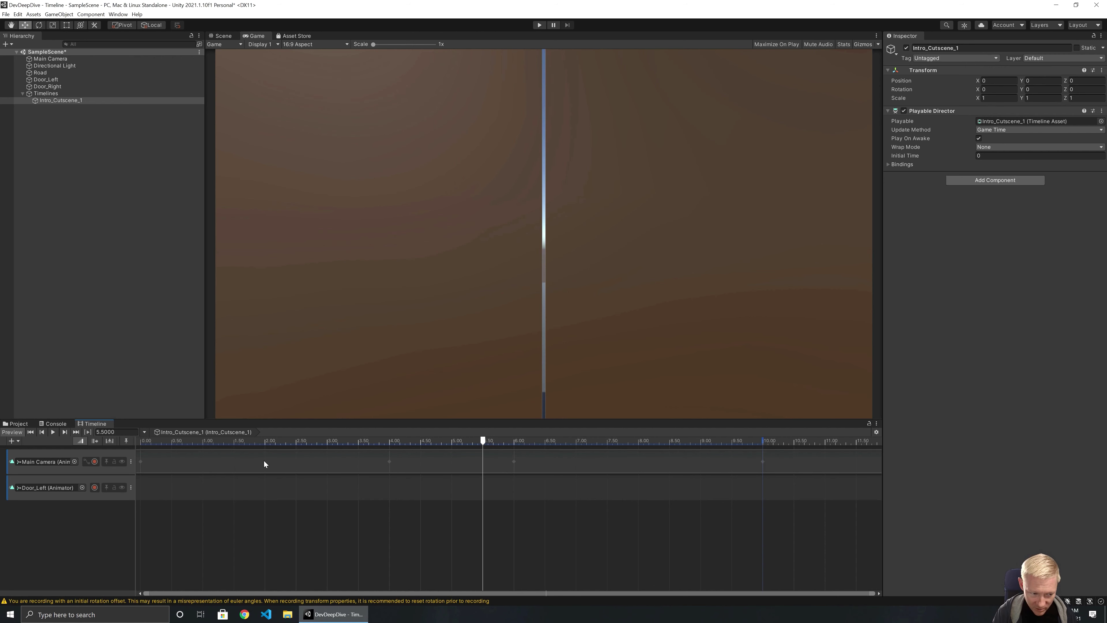
click(94, 487)
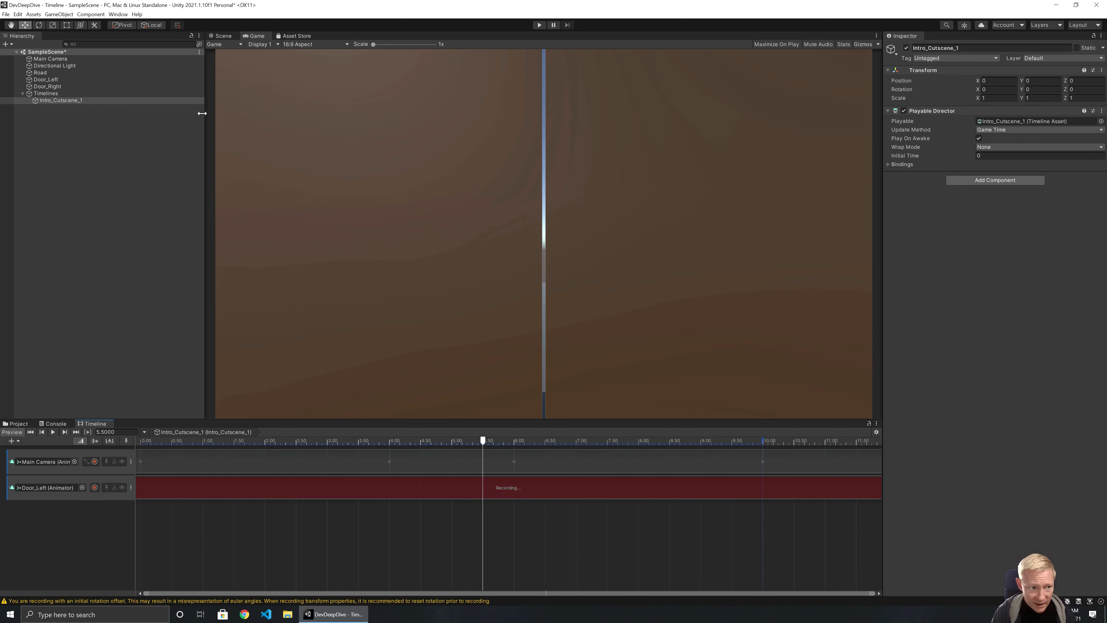
click(55, 79)
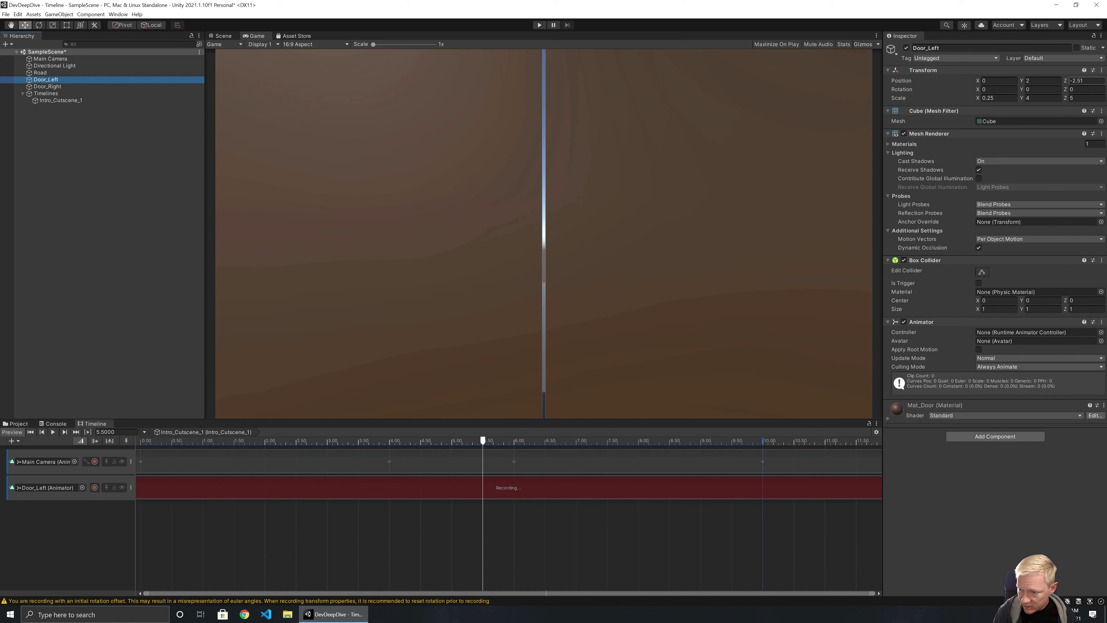
click(1071, 81)
text(-1.9)
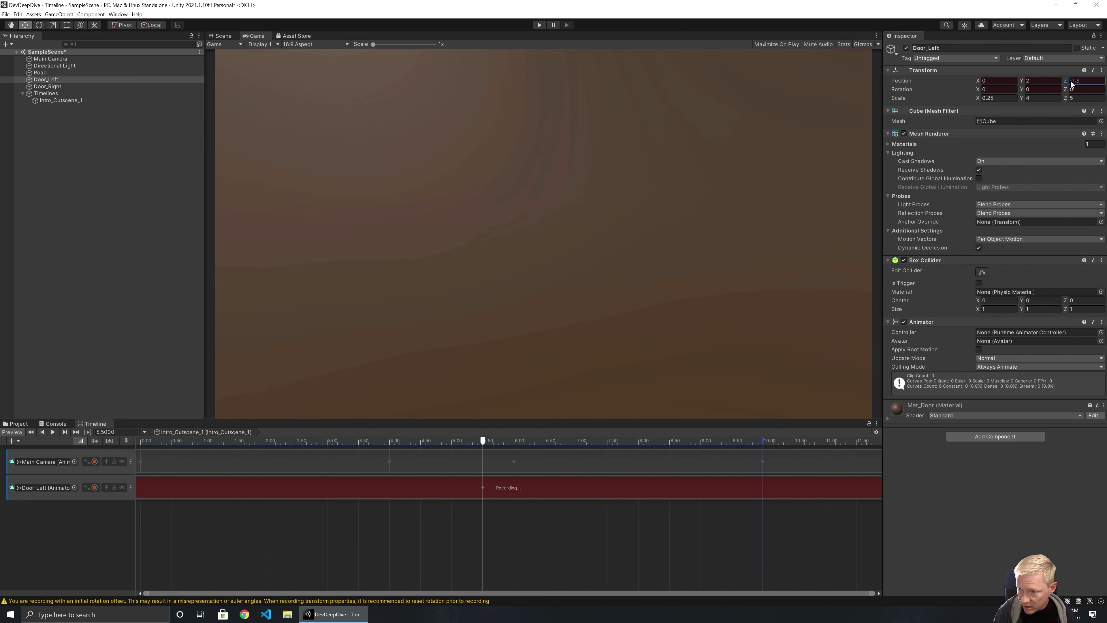
key(Return)
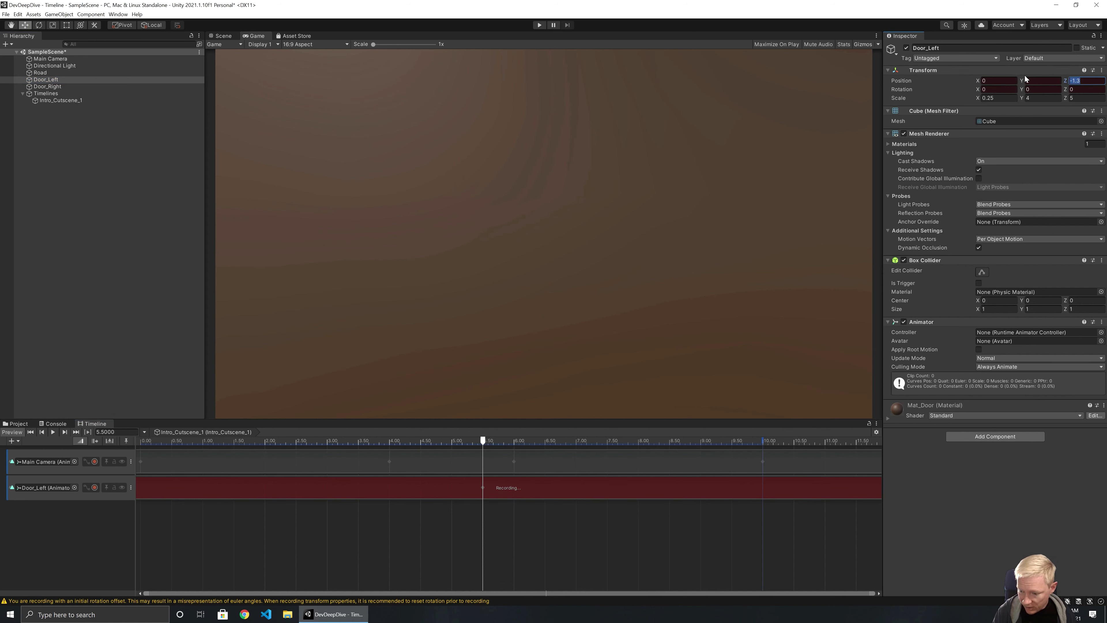
text(-2.51)
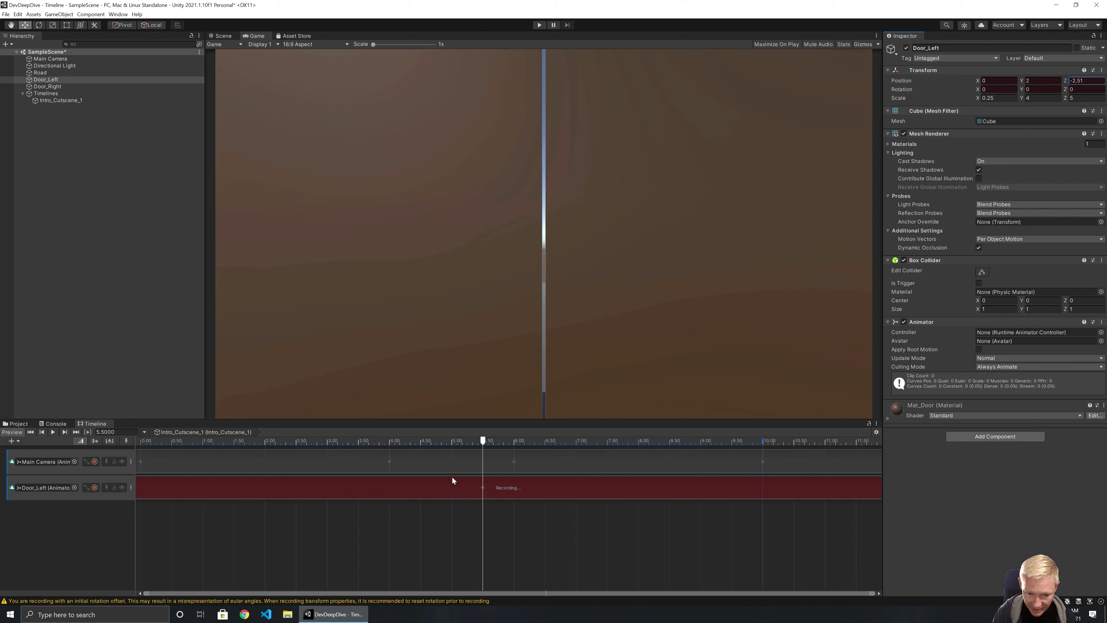
Move the playhead to 7 seconds and key Door_Left's Z position at -3.5
drag(483, 438, 577, 438)
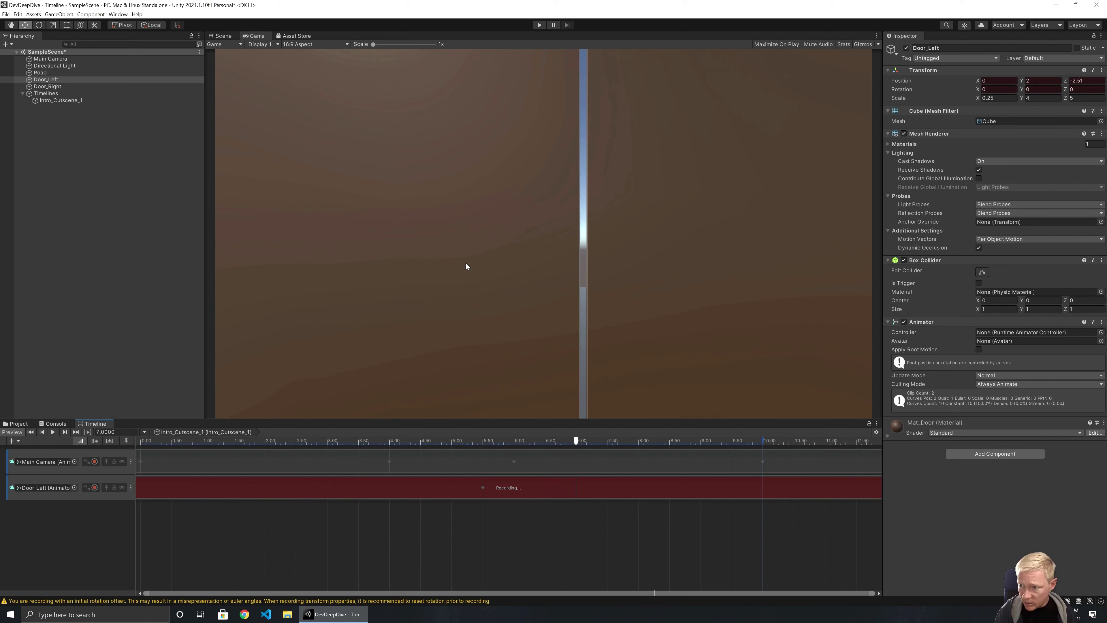
click(1063, 83)
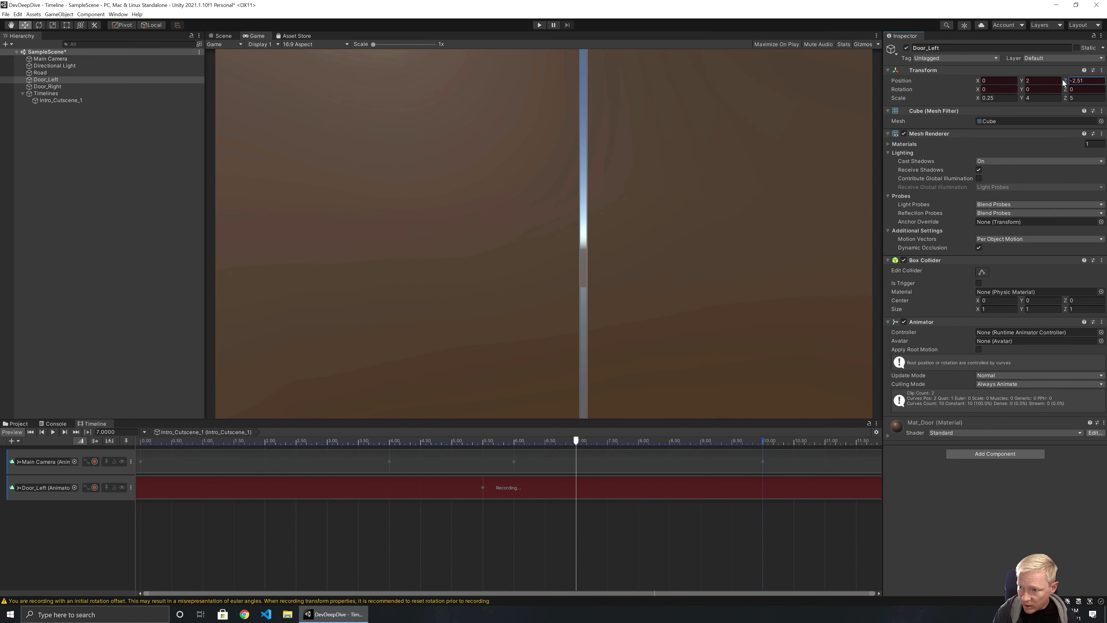
drag(1063, 82, 1057, 83)
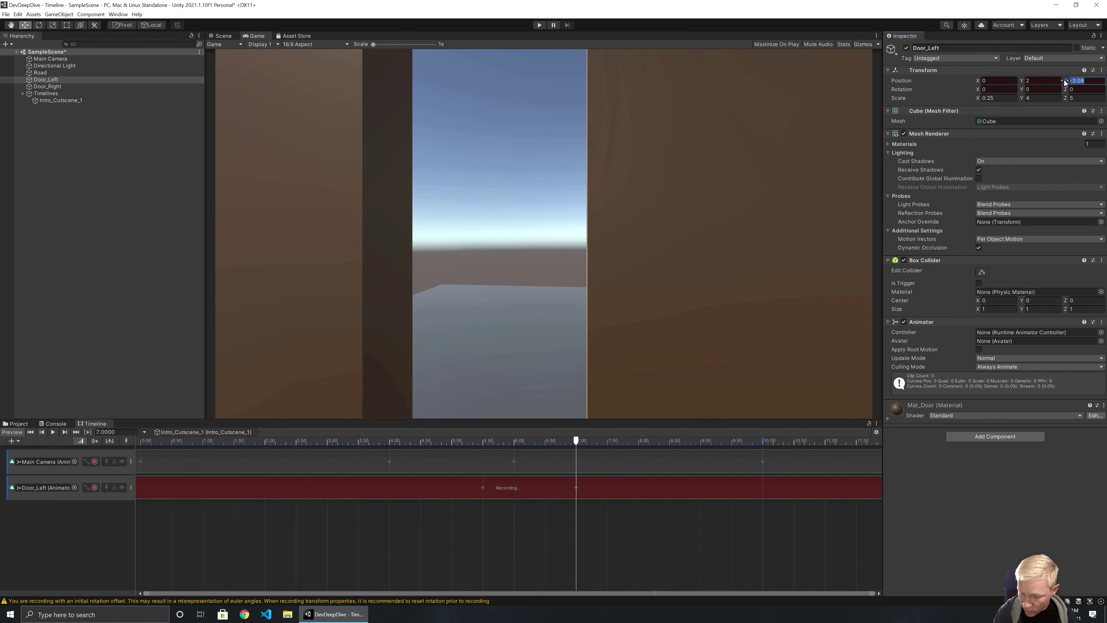
text(-3.5)
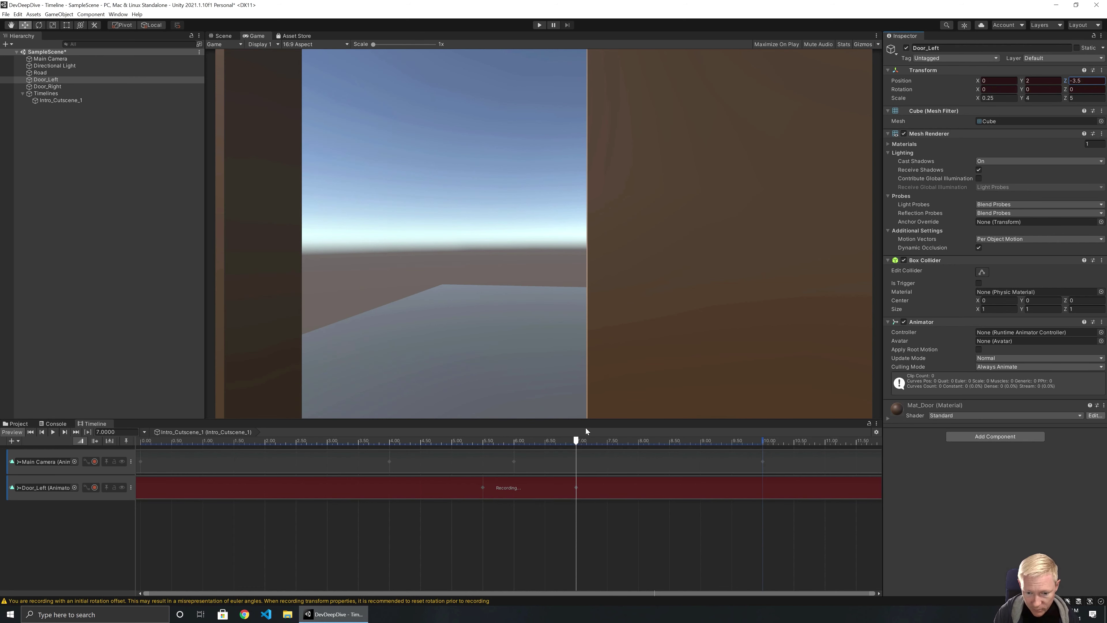
Switch to the Scene view and key Door_Left's Z position at -3.5 again at 8 seconds to hold it open
drag(575, 441, 603, 441)
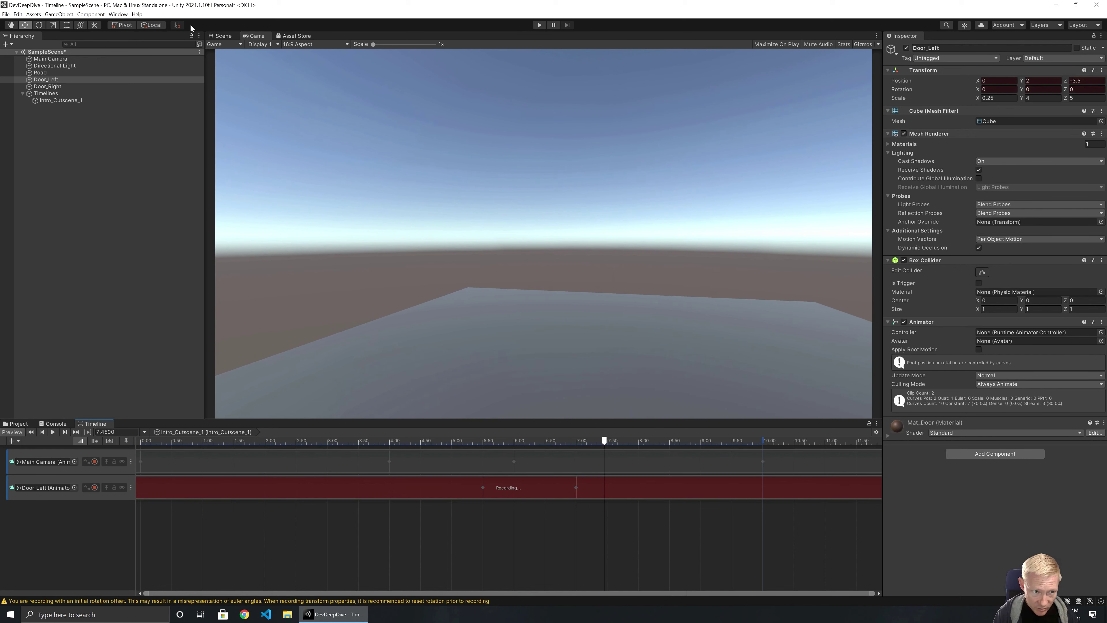
click(224, 36)
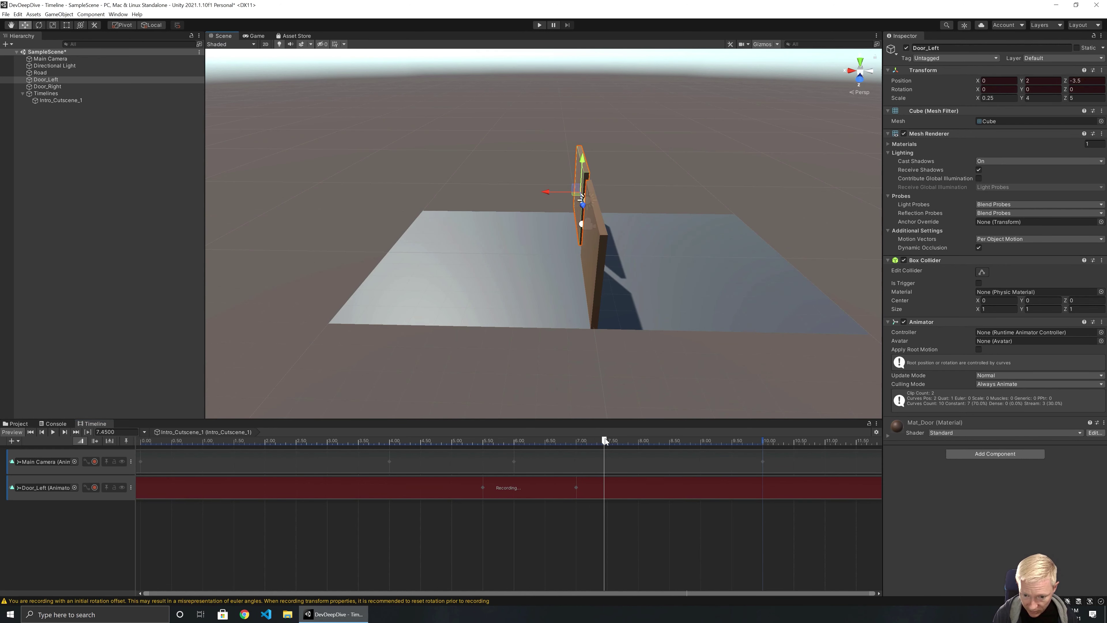
drag(604, 438, 638, 442)
key(Right)
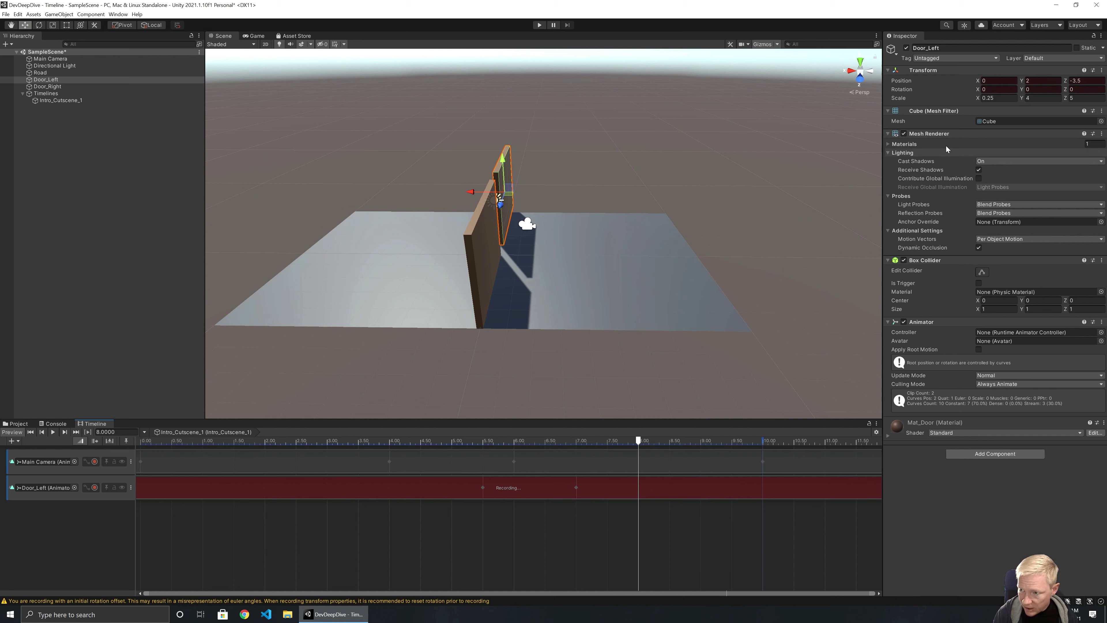
click(1066, 82)
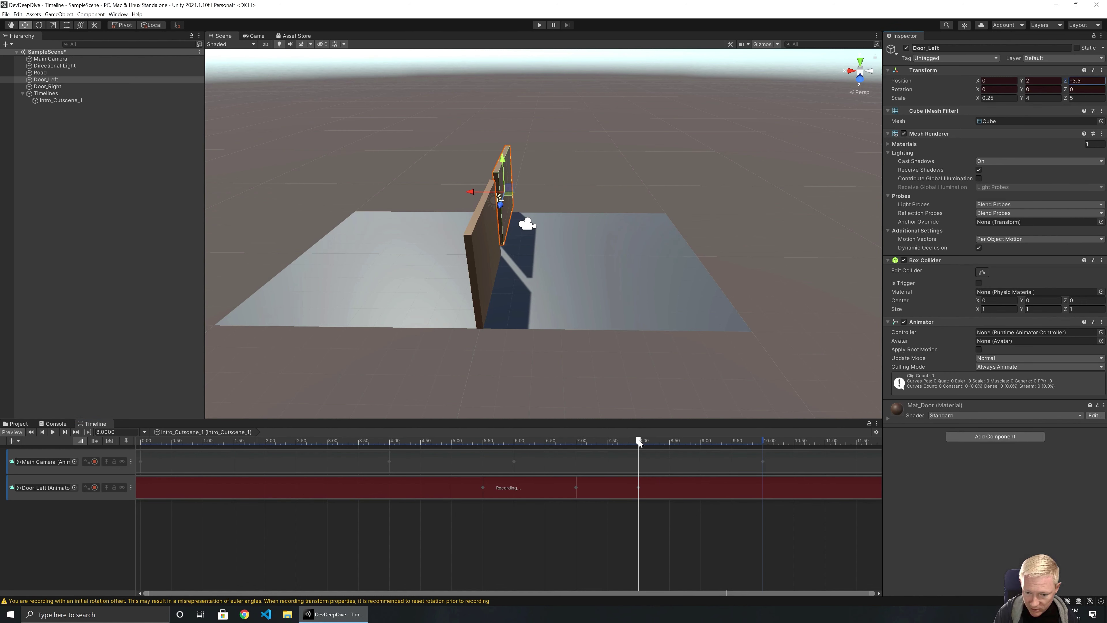
Key Door_Left's Z position at -2.51 at 8.5 seconds and stop recording on its track
drag(638, 441, 670, 442)
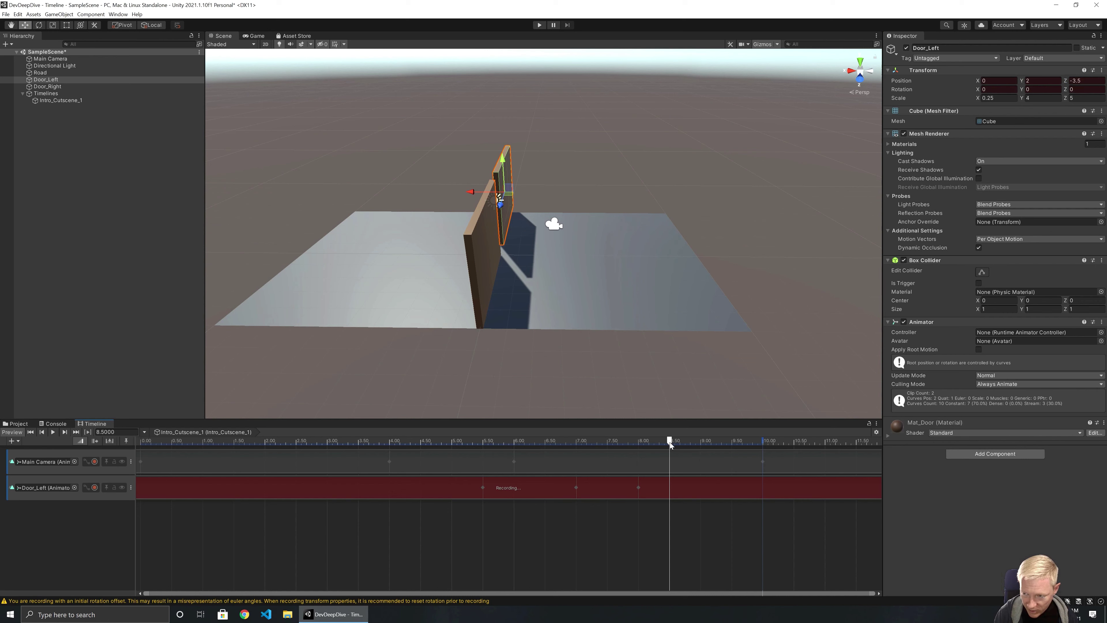
click(1085, 81)
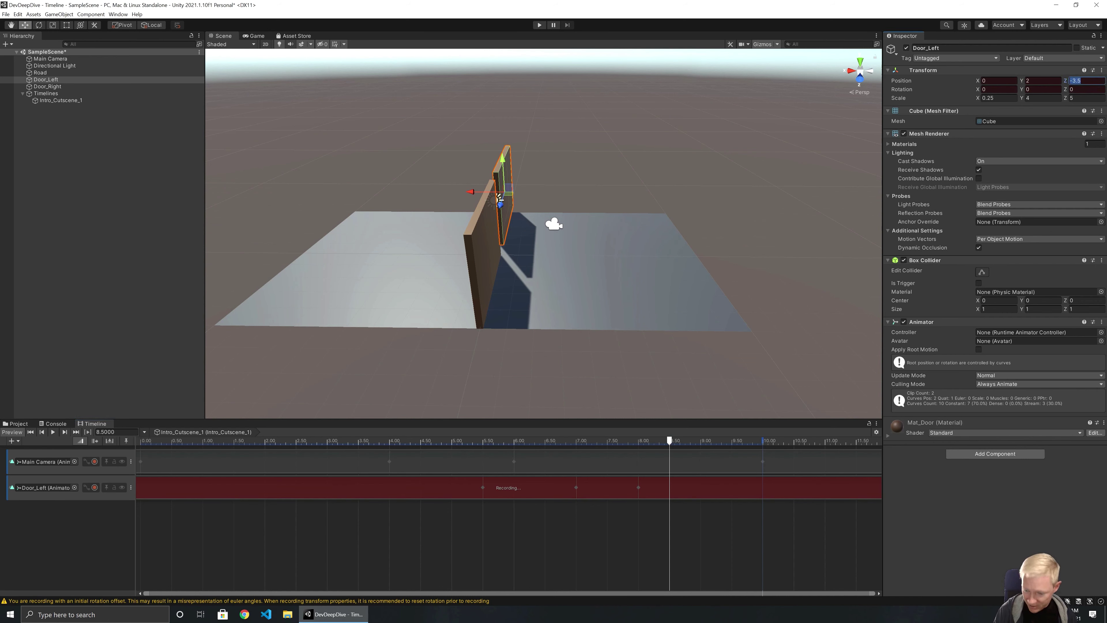
text(-2.51)
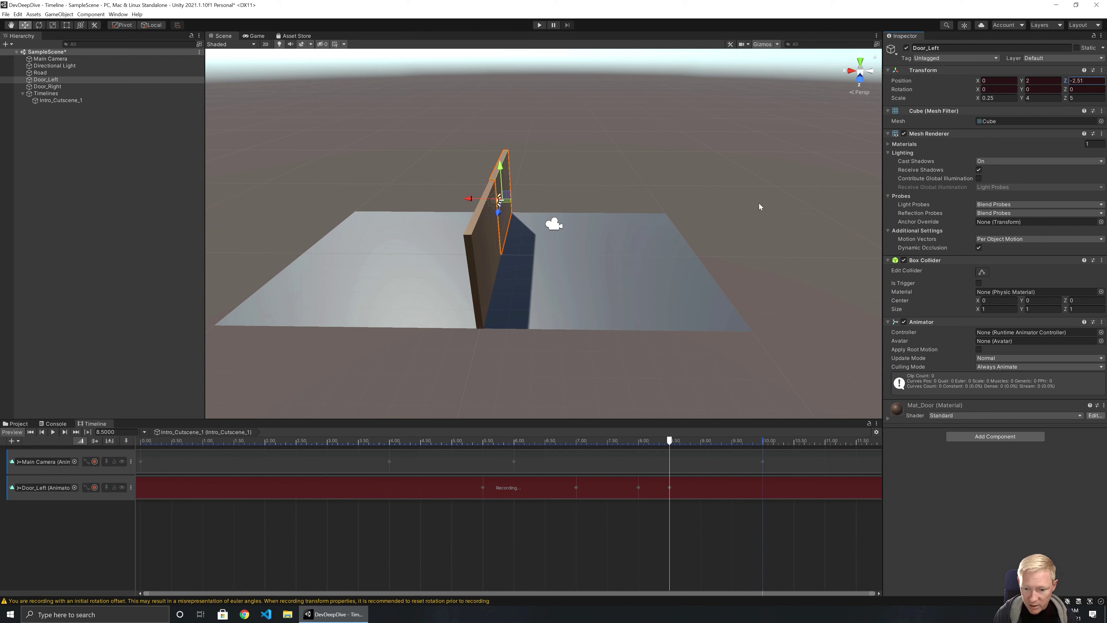
click(95, 488)
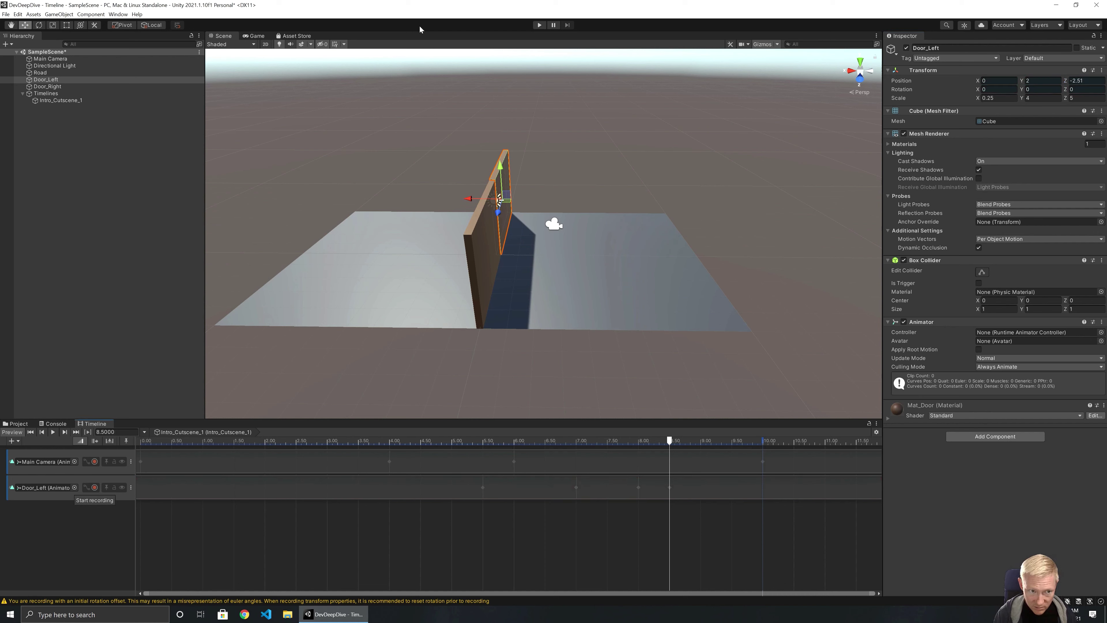
Play the timeline from the start in the Game view to check the Door_Left animation
click(256, 36)
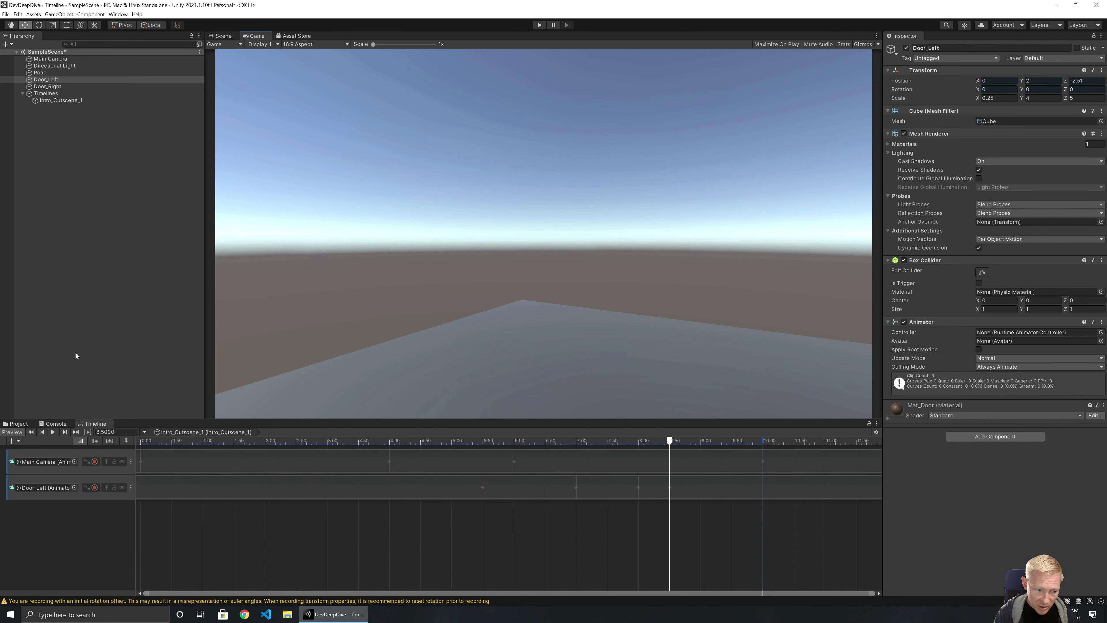
click(53, 432)
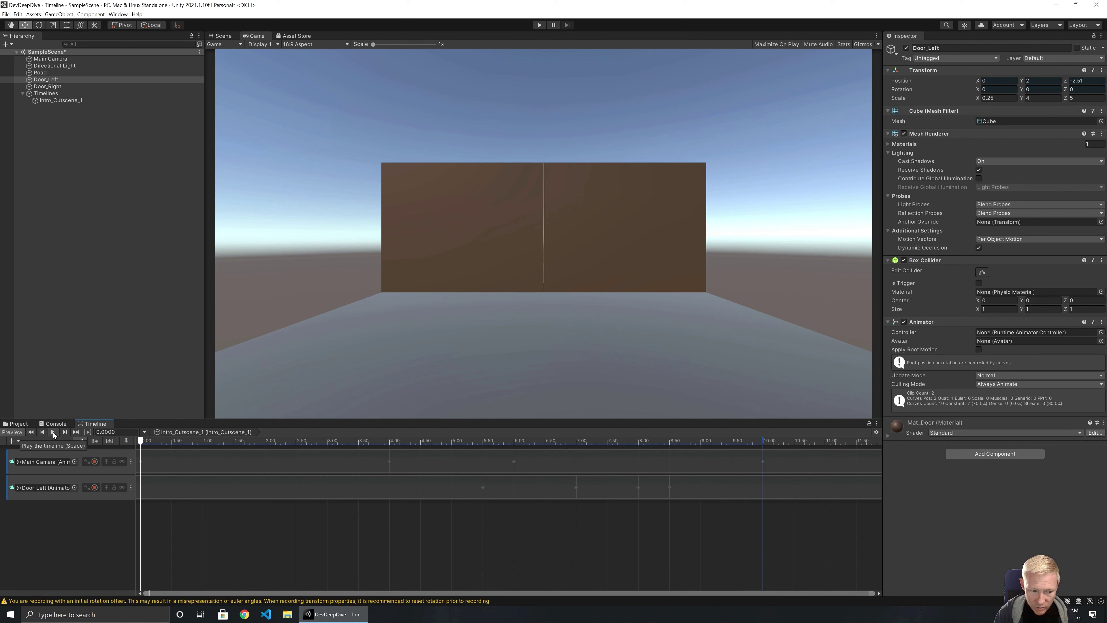
click(52, 432)
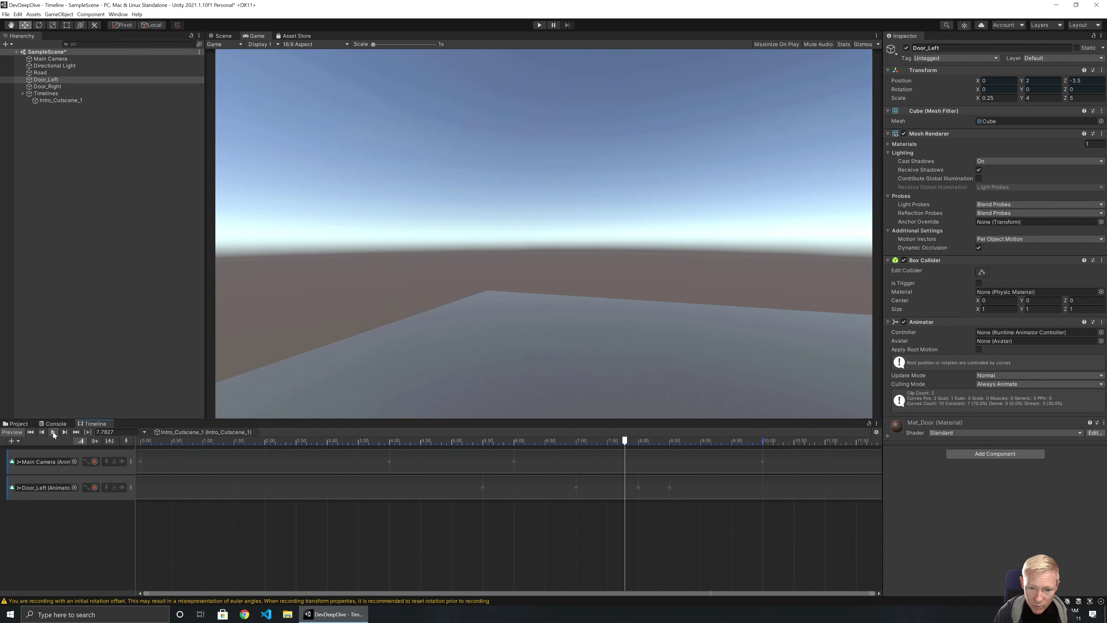
Return to the Scene view and add an animation track for Door_Right to the timeline
click(221, 36)
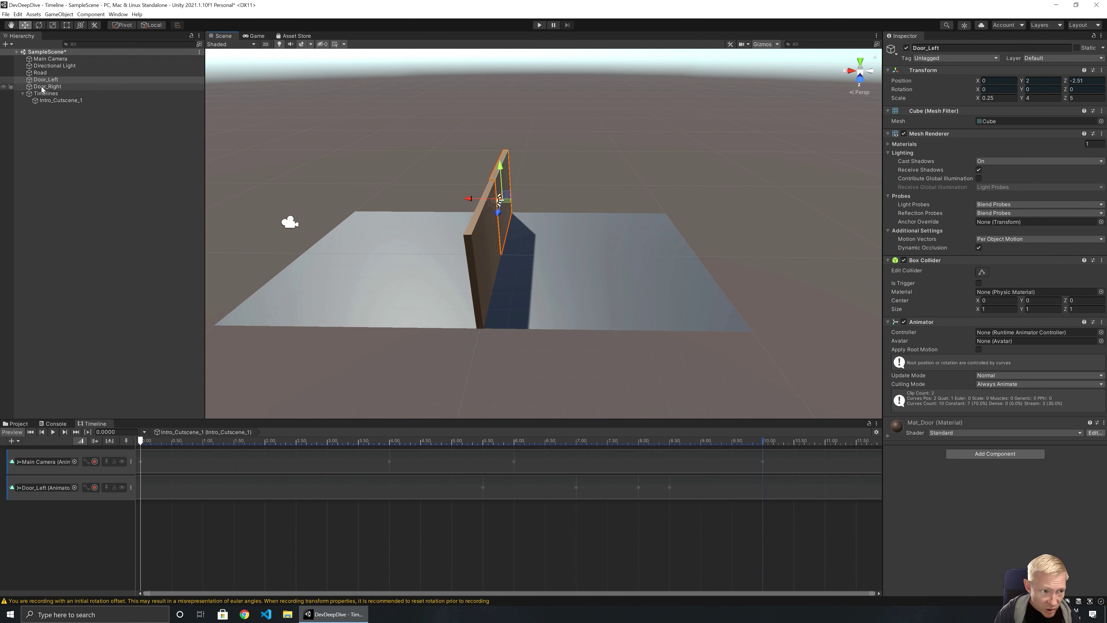
right_click(70, 509)
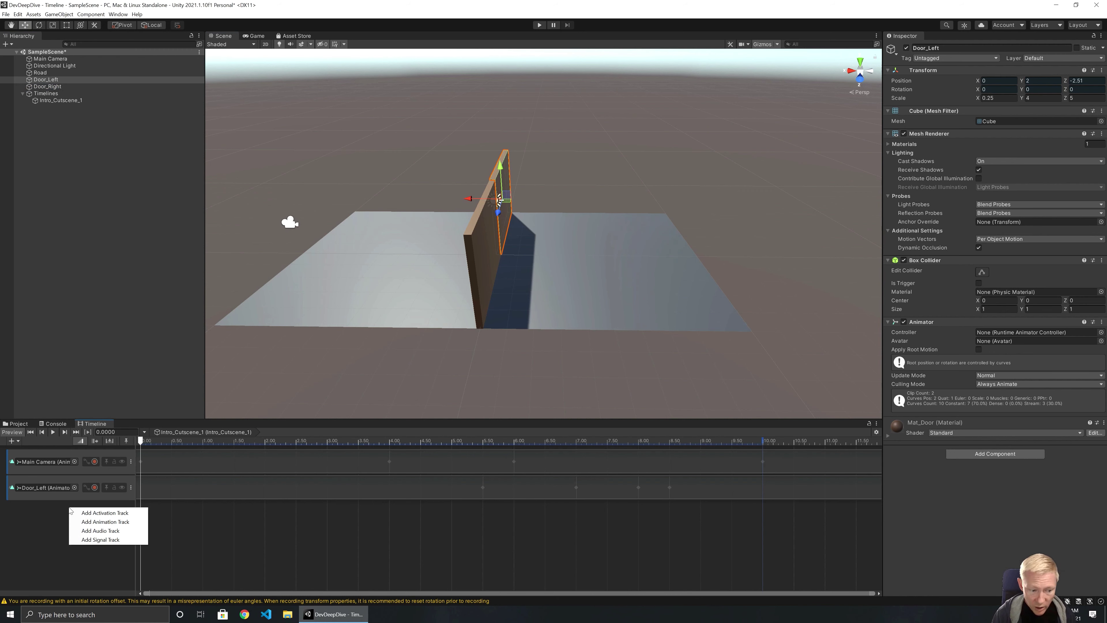
click(105, 522)
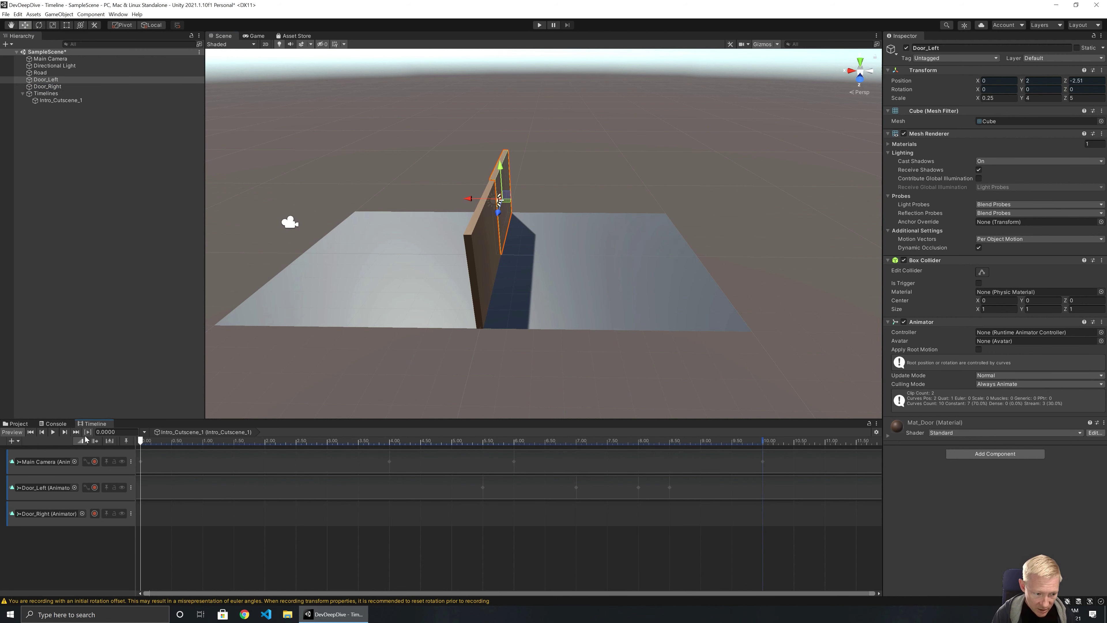
Start recording on the Door_Right track at 5.5 seconds and key the door's Z position at 2.51
click(66, 432)
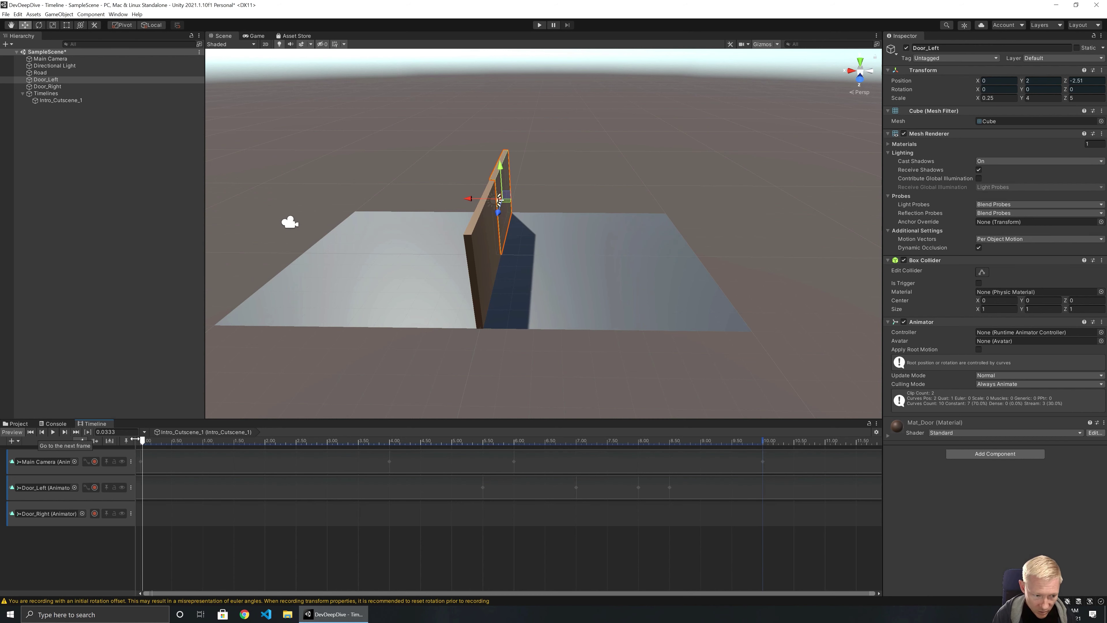
drag(191, 441, 482, 444)
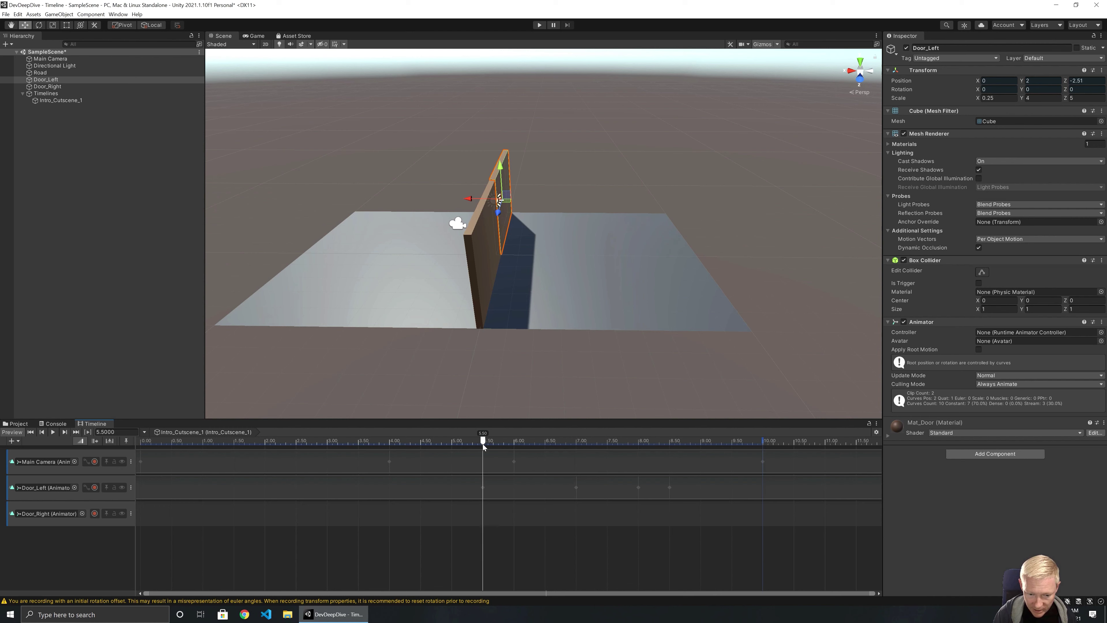
click(94, 513)
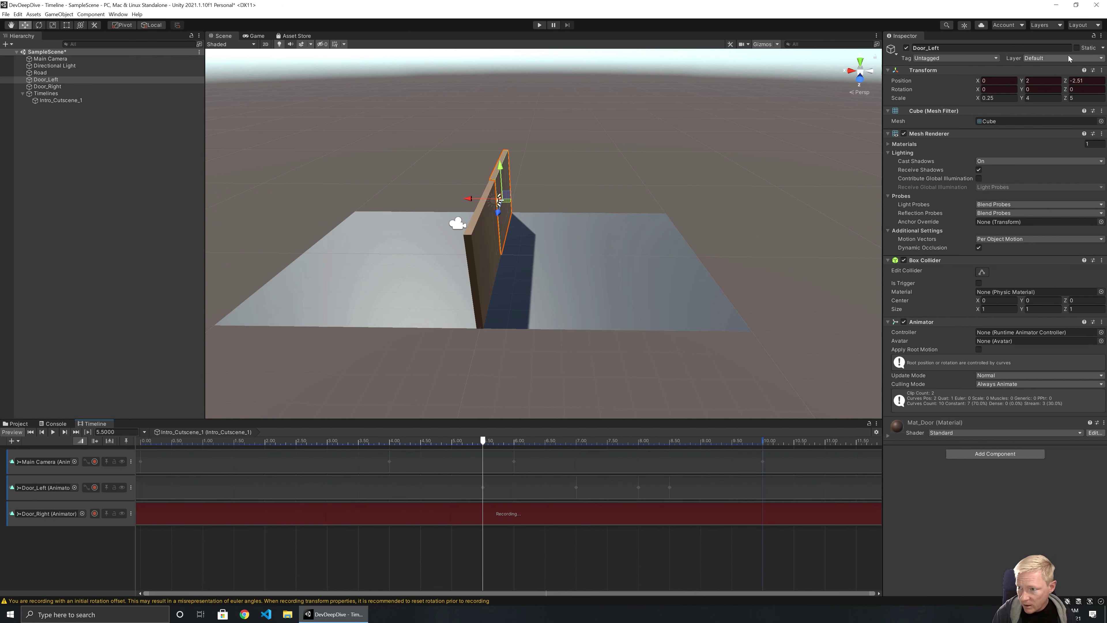
click(98, 85)
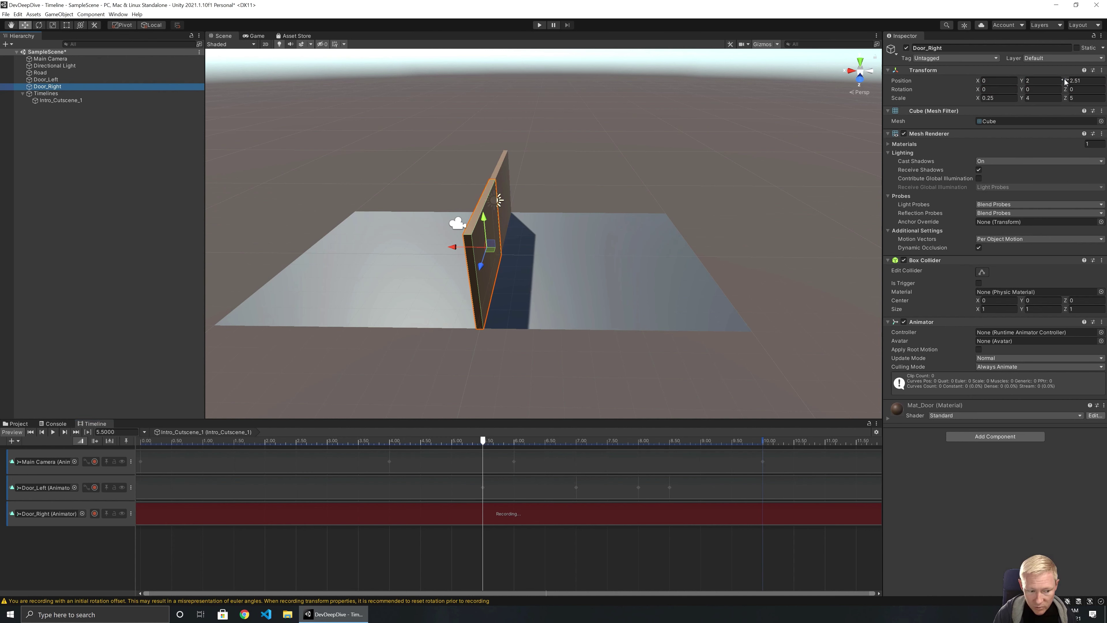
drag(1064, 78, 1077, 78)
double_click(1101, 82)
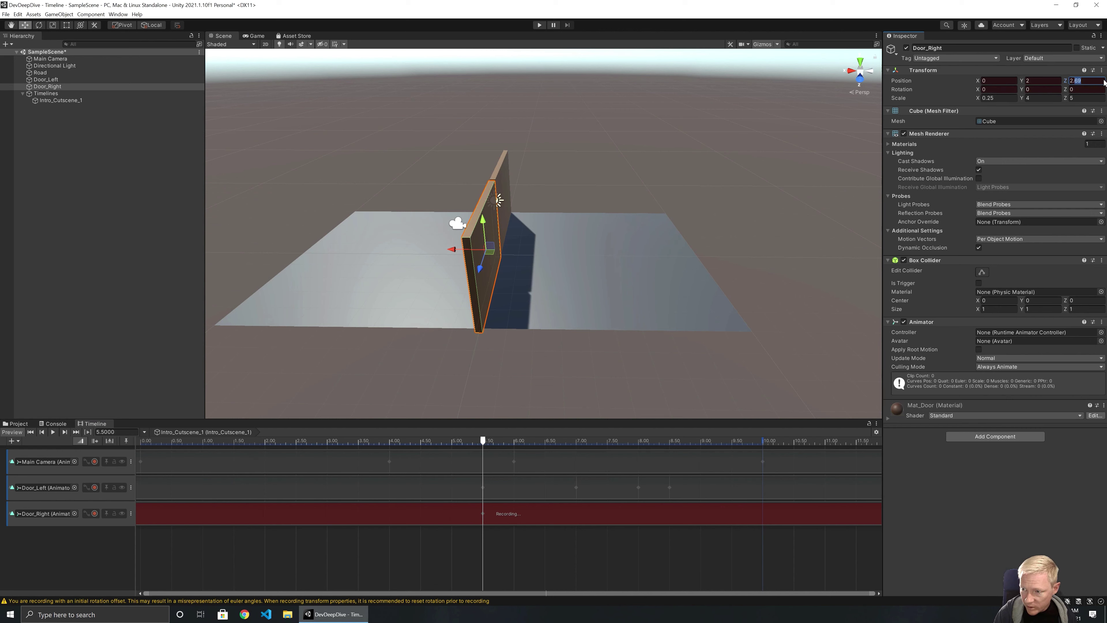
text(51)
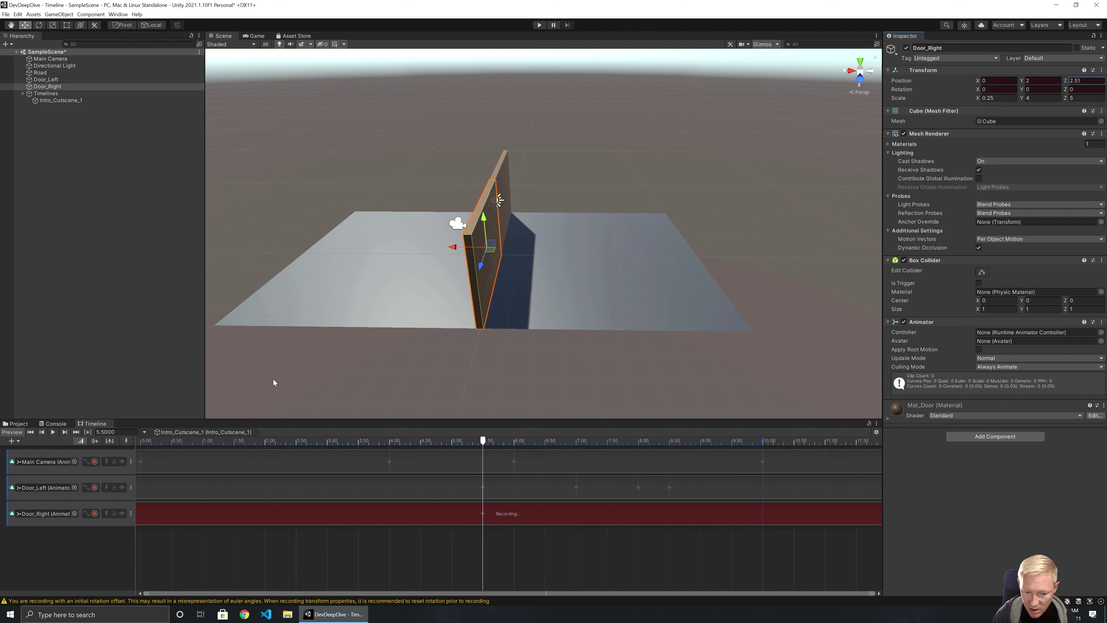
Key Door_Right's Z position at 3.5 at 7 seconds on the timeline
drag(483, 442, 576, 441)
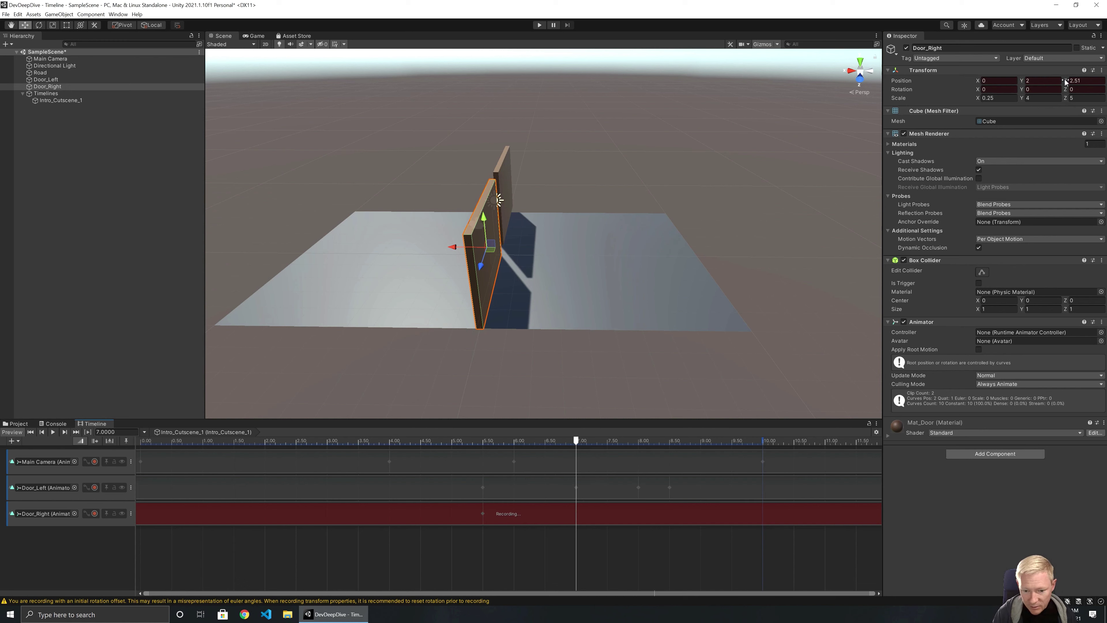
click(1076, 81)
click(1076, 81)
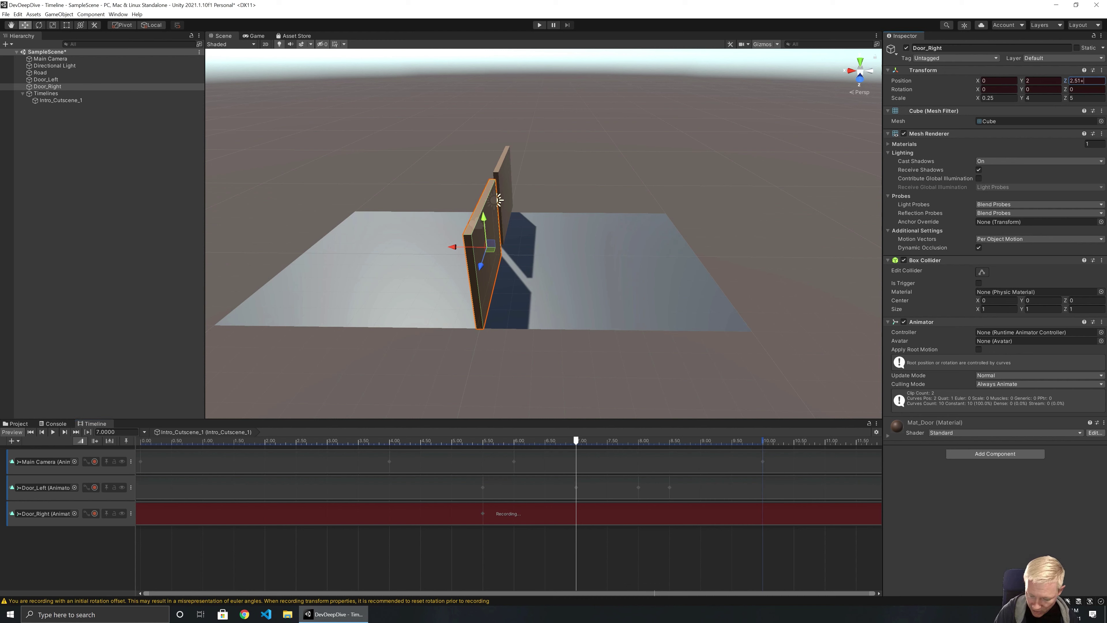
text(+)
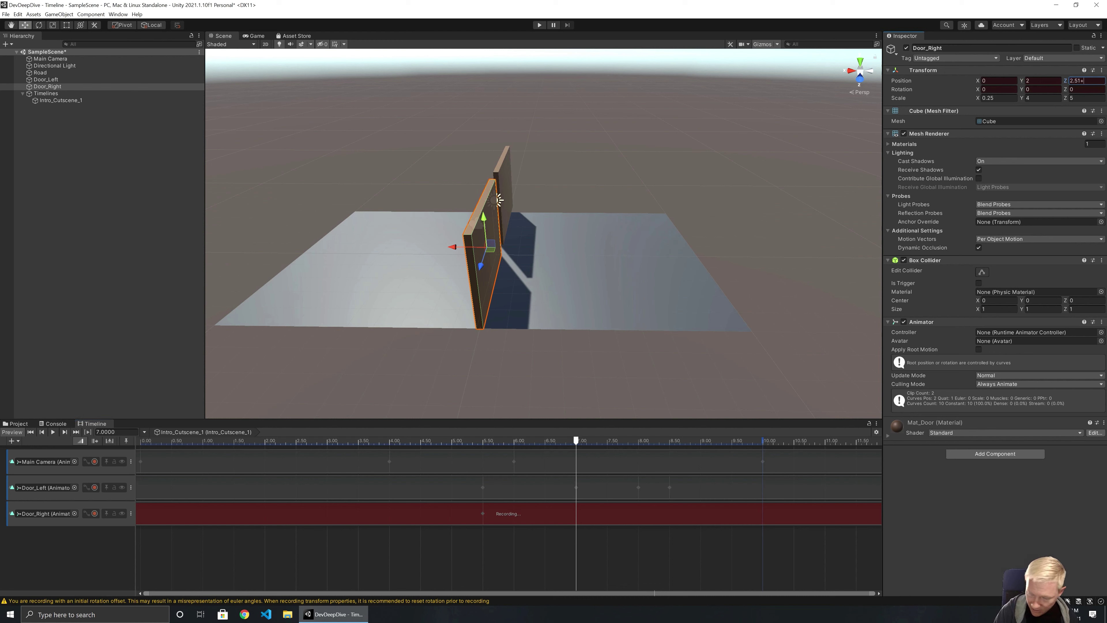
text(1)
key(Return)
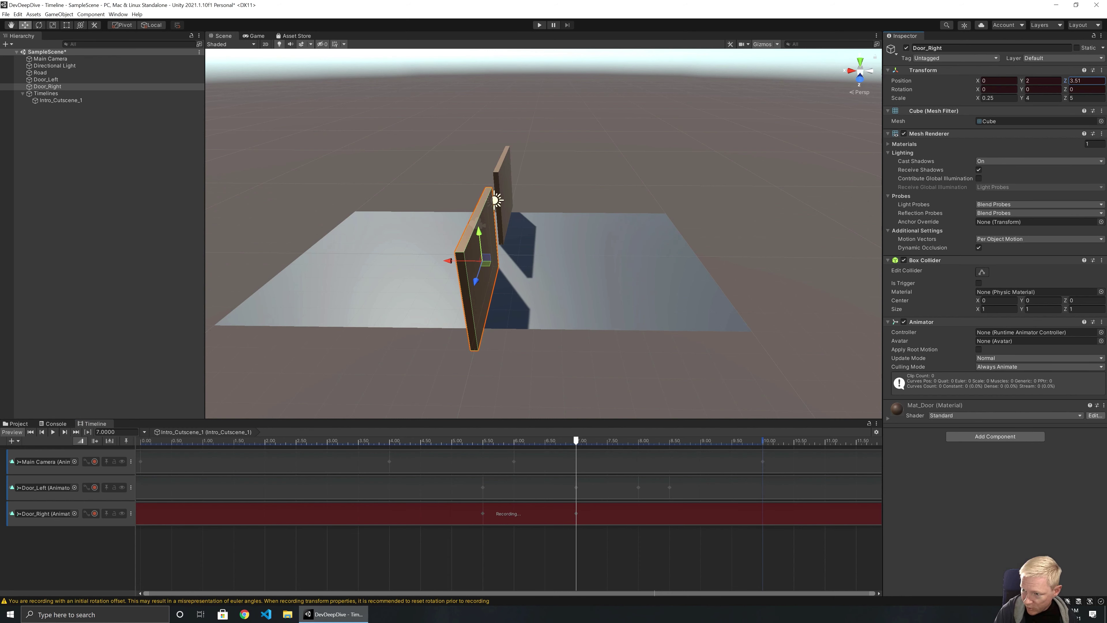
key(BackSpace)
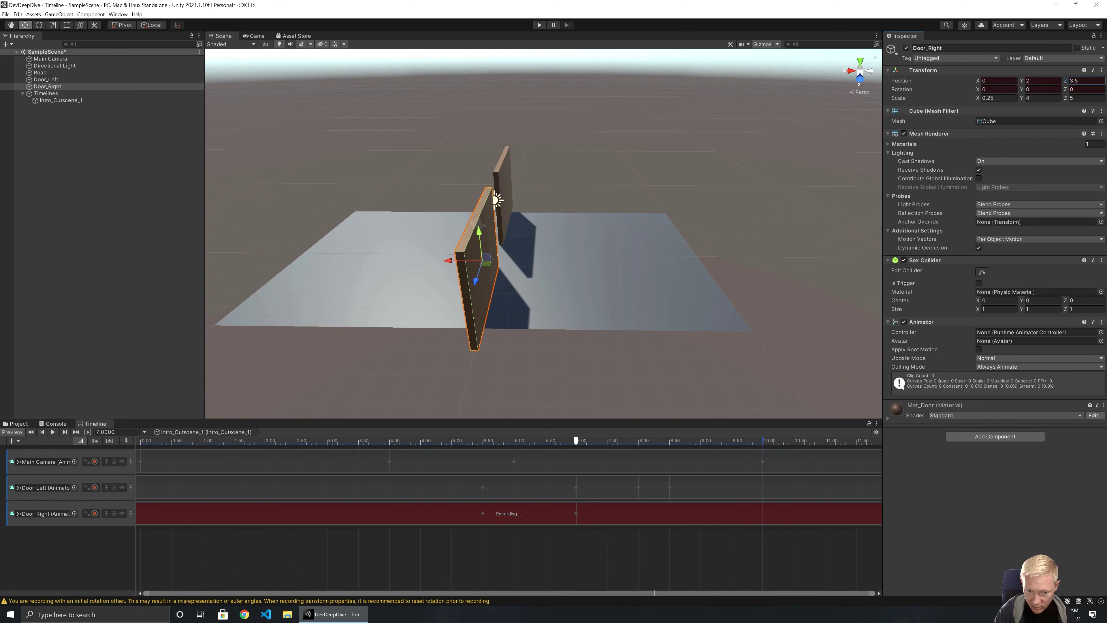
Key Door_Right's Z position at 8 seconds, trying 3.7 and settling on 3.5
alt+drag(585, 195, 371, 217)
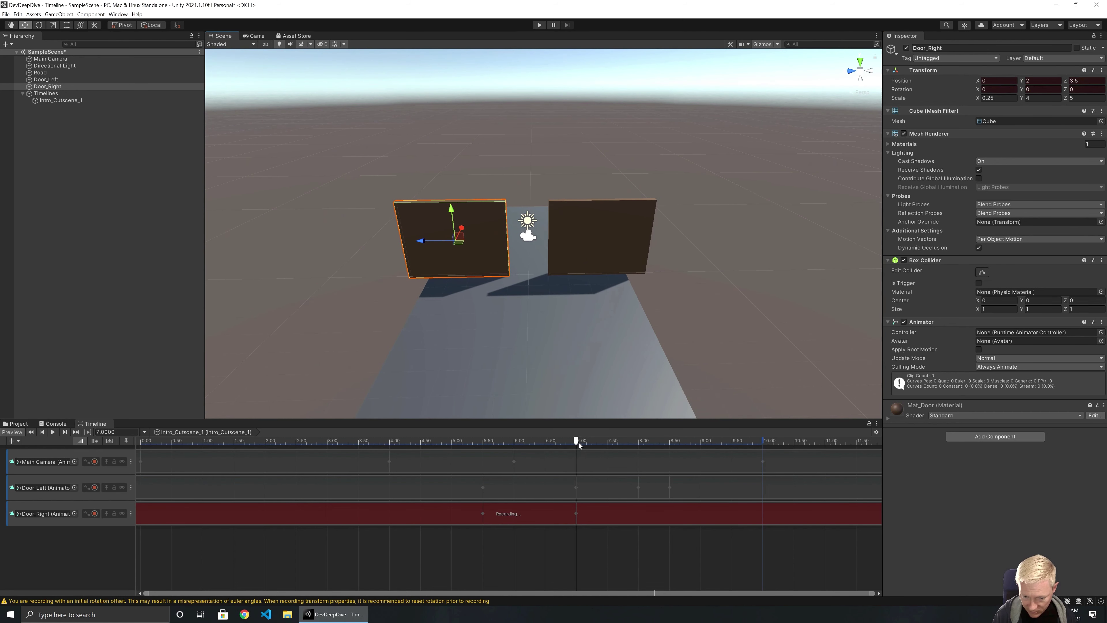
drag(576, 440, 638, 442)
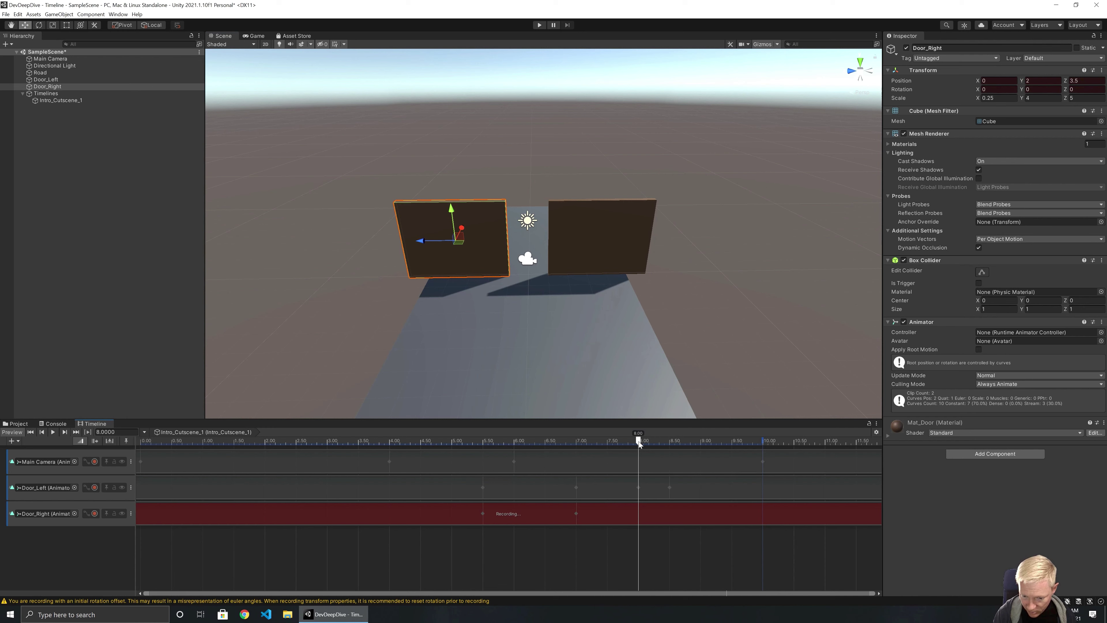
click(1075, 81)
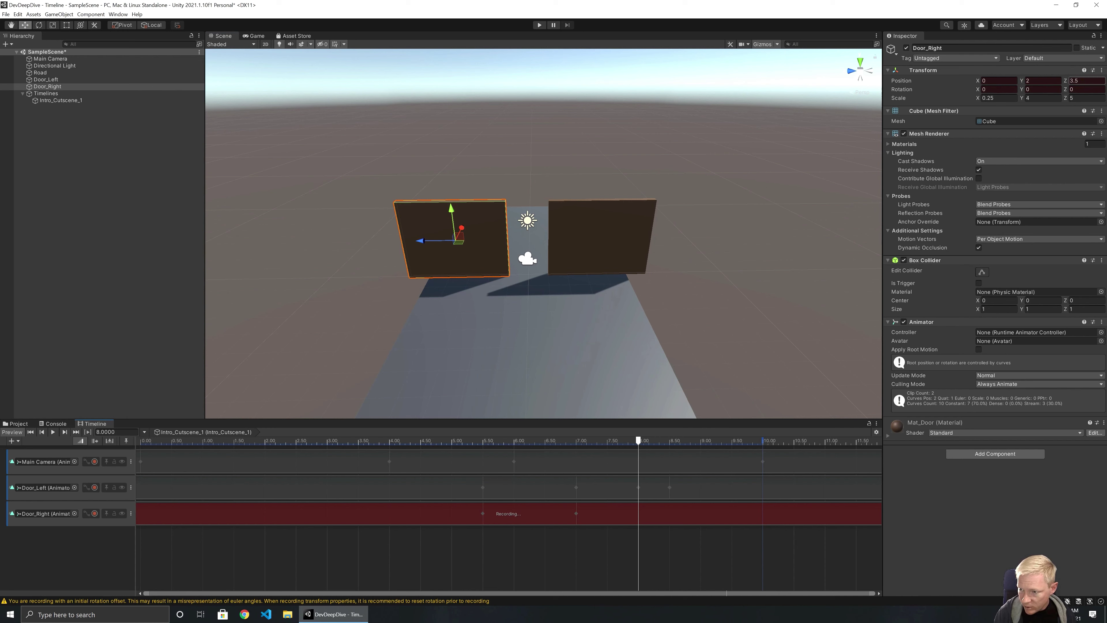
text(3.7)
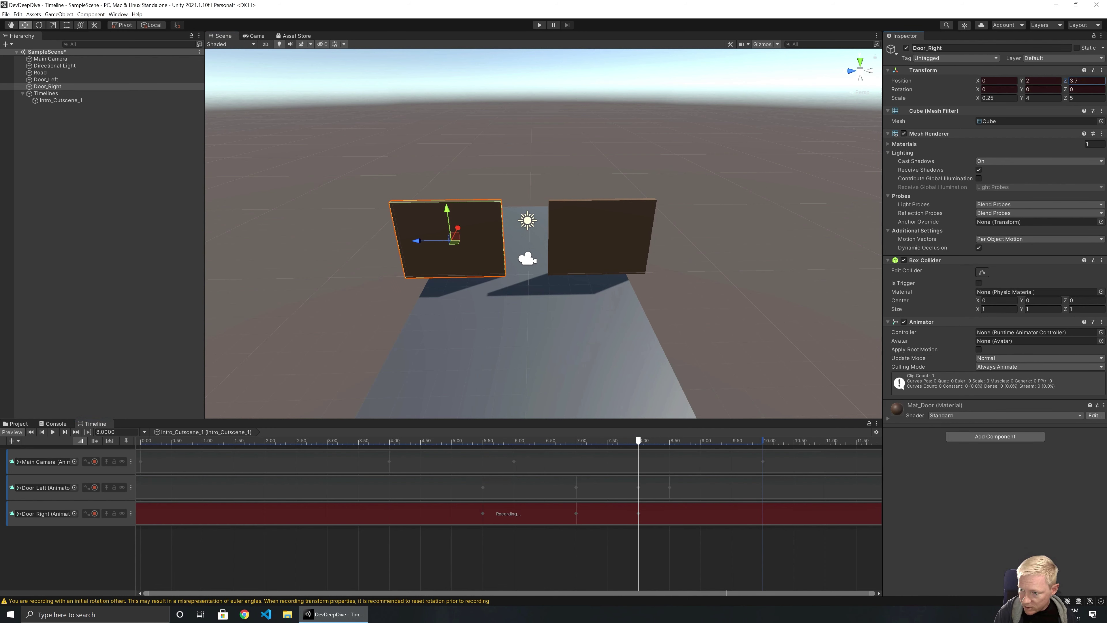
click(1081, 81)
text(3.5)
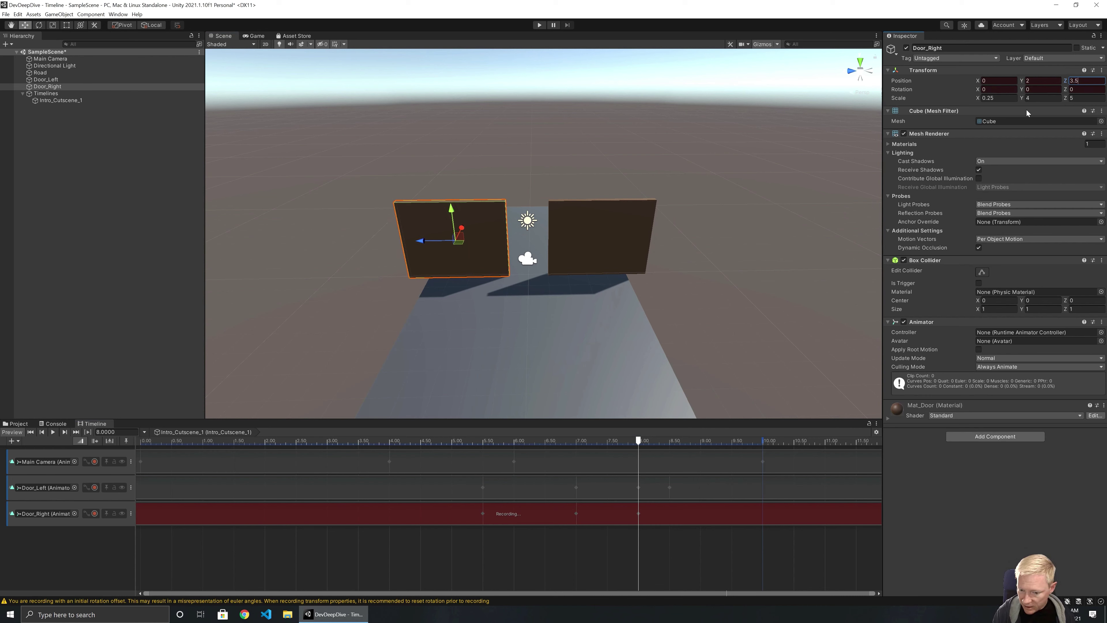
Key Door_Right's Z position at 2.51 at 8.5 seconds and stop recording on its track
drag(638, 441, 670, 443)
click(1081, 81)
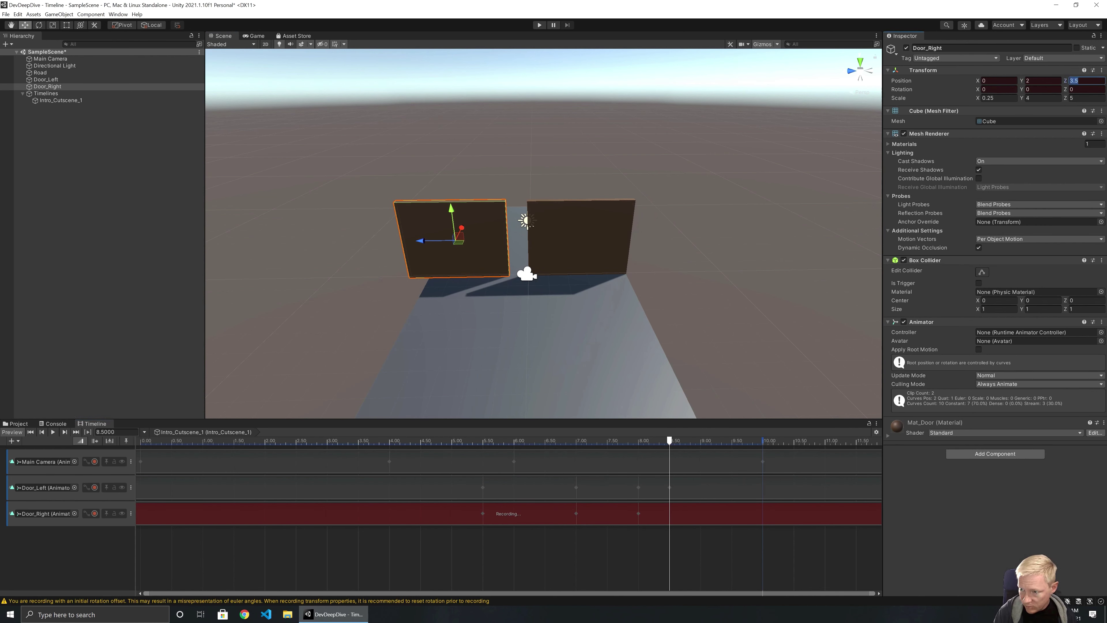
text(2.51)
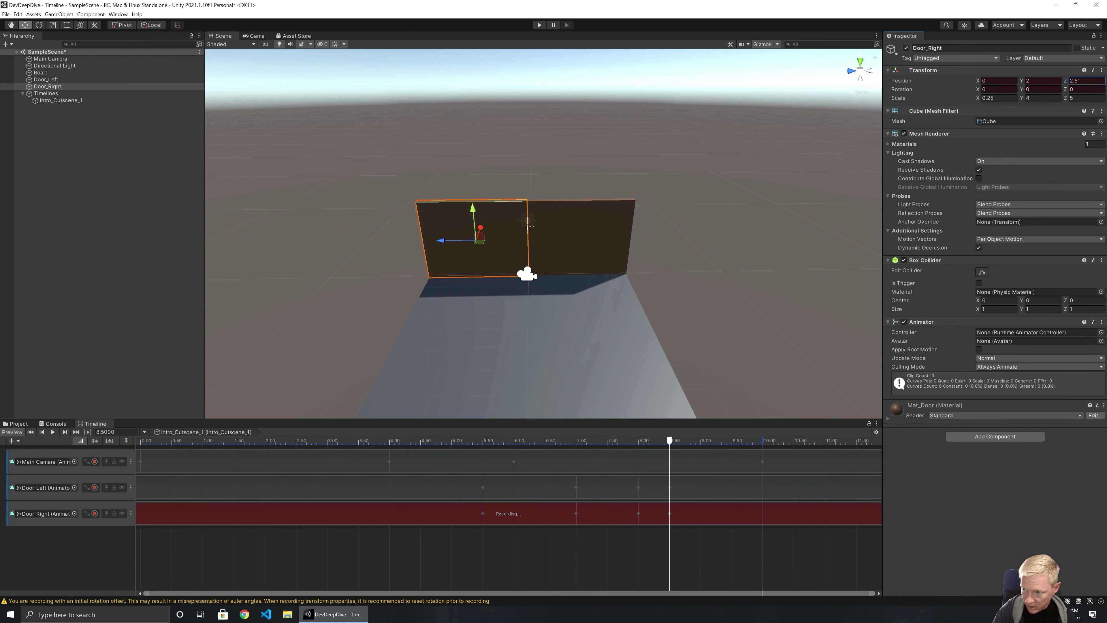
click(94, 513)
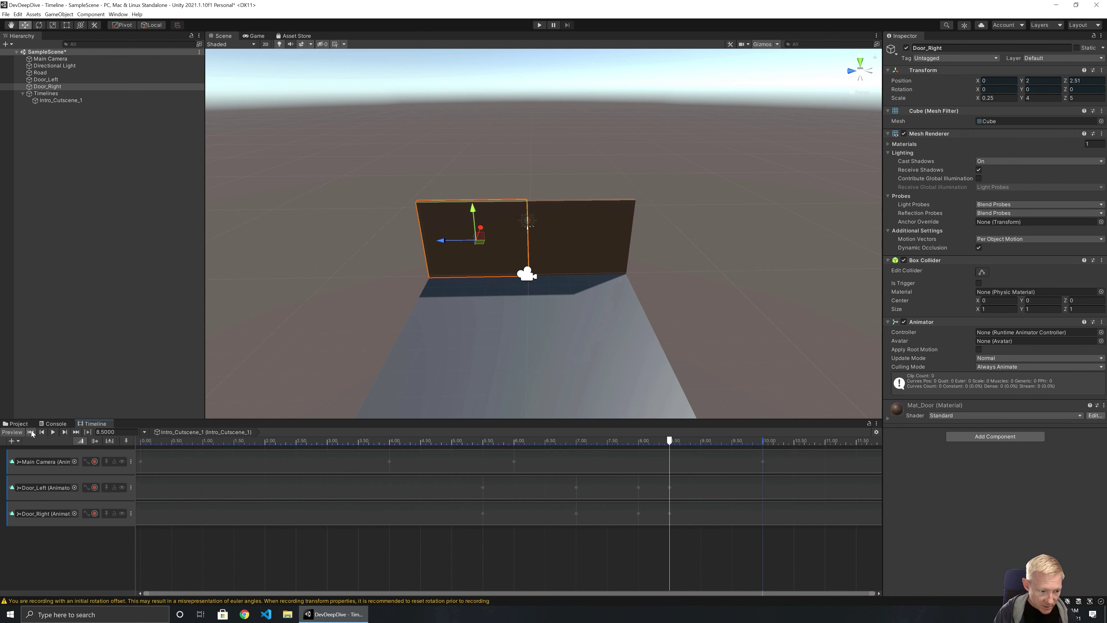
Play the timeline from the start in the Game view to check both door animations together
click(30, 431)
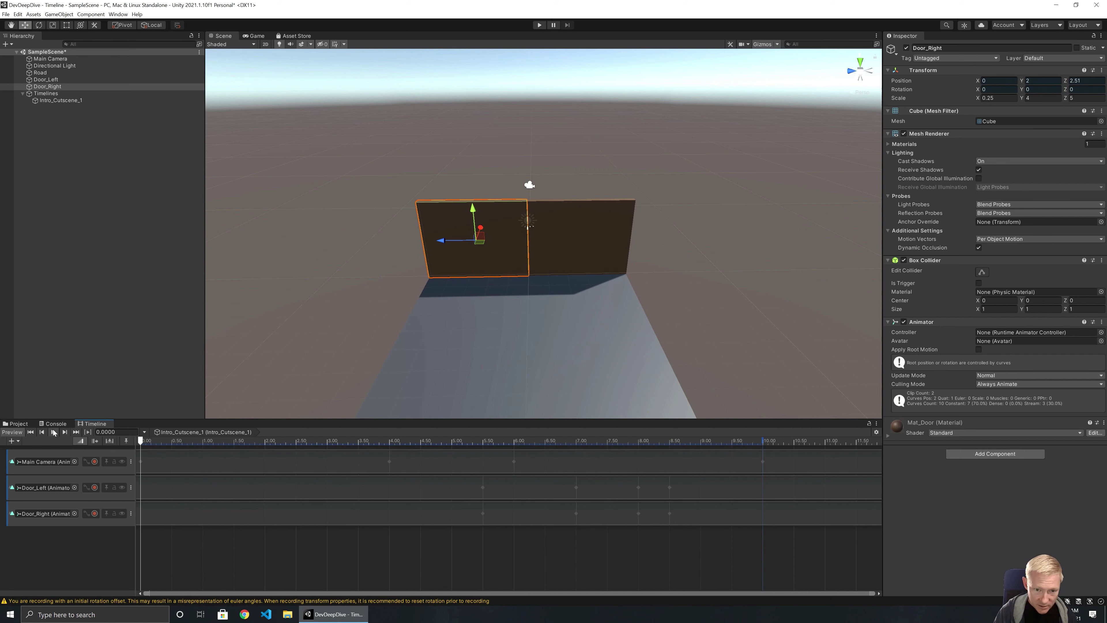
click(255, 37)
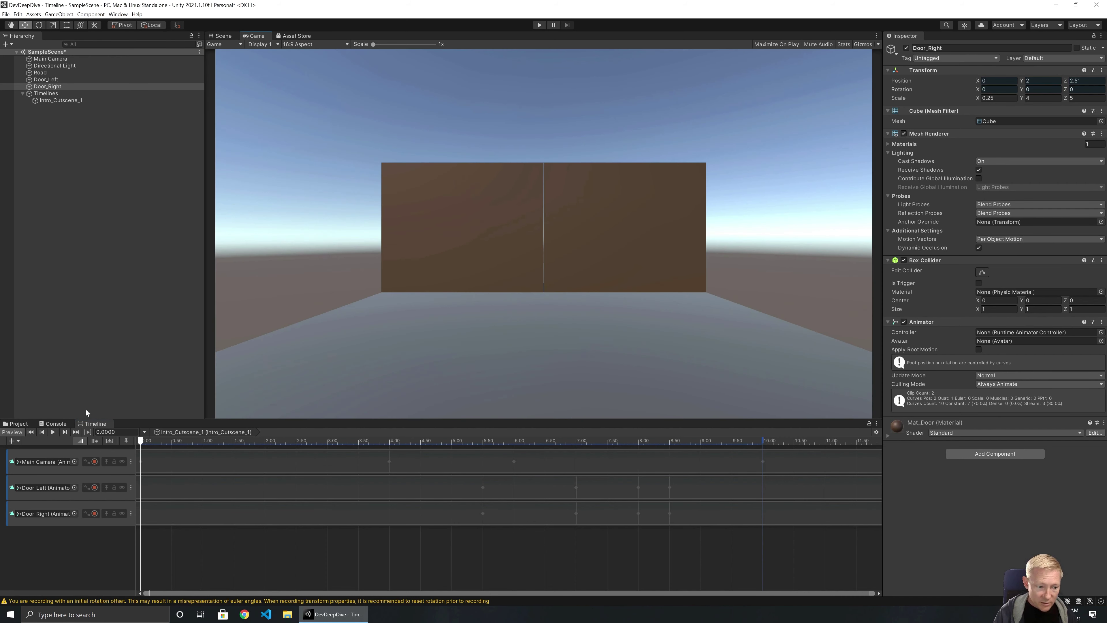
click(52, 432)
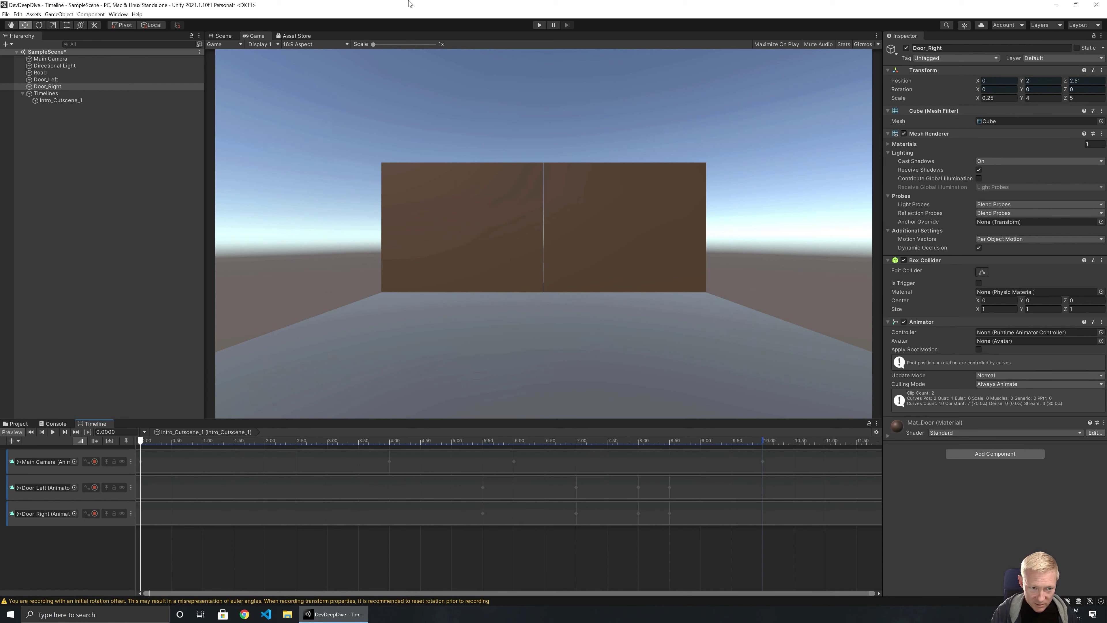
Run the scene in Play mode to watch the full cutscene, and stop it
click(539, 24)
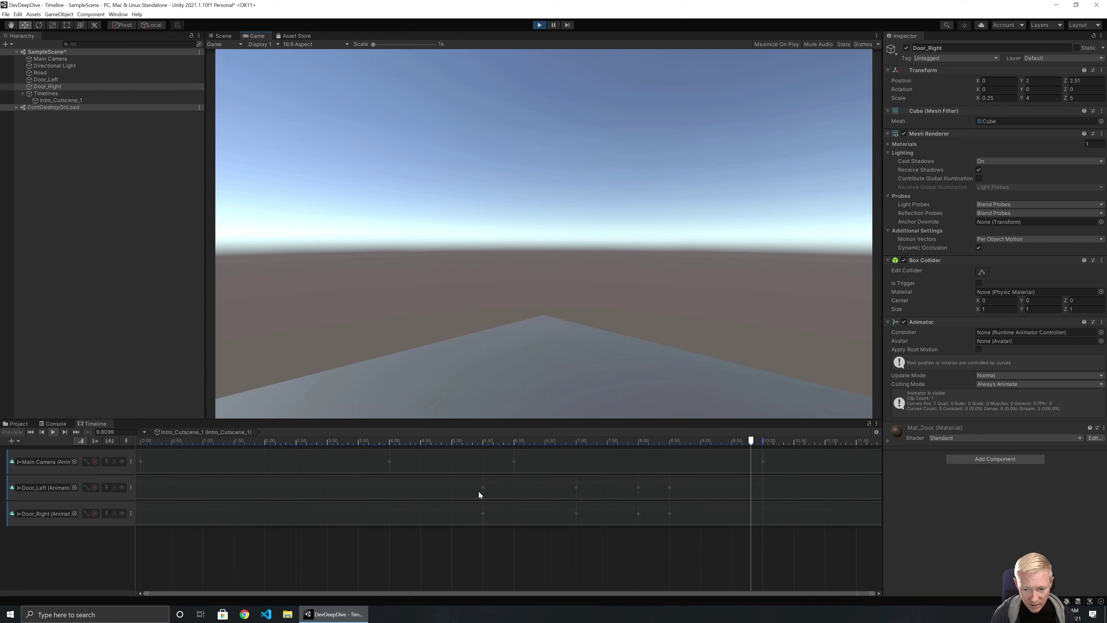
click(214, 38)
click(540, 25)
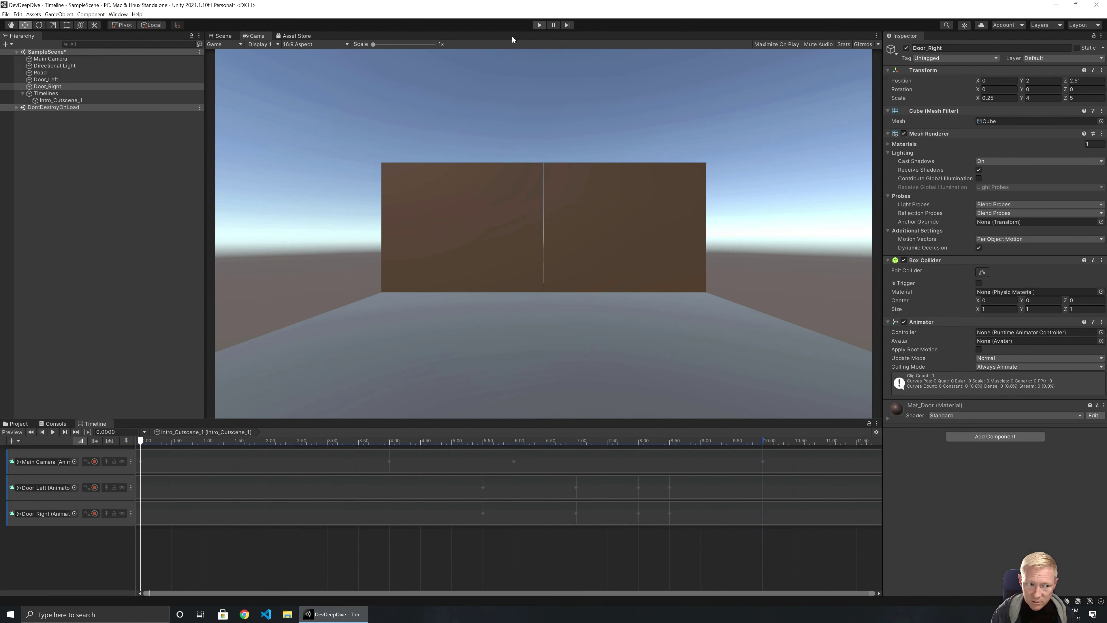
Set Intro_Cutscene_1's Playable Director Wrap Mode to Loop and test it in Play mode, stopping once it repeats
click(99, 93)
click(85, 99)
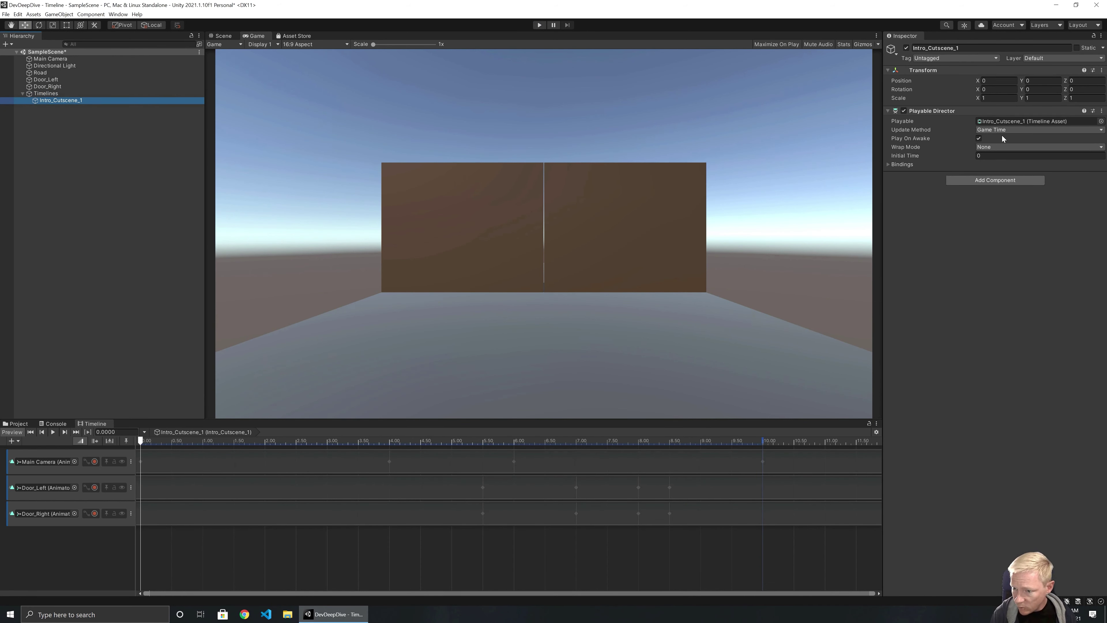
click(989, 146)
click(994, 164)
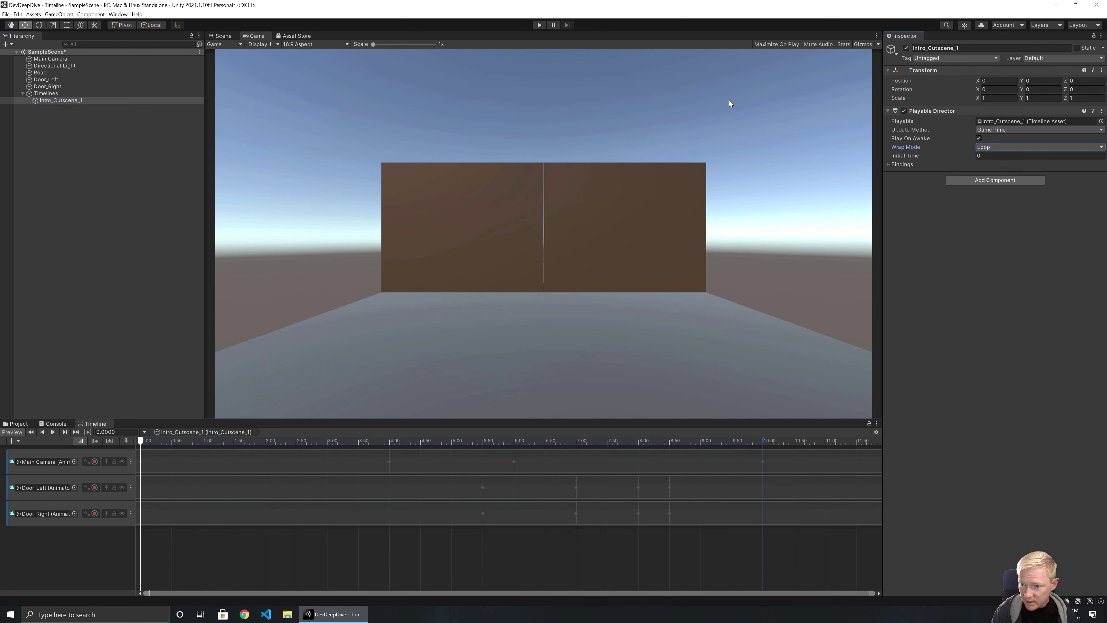
click(538, 26)
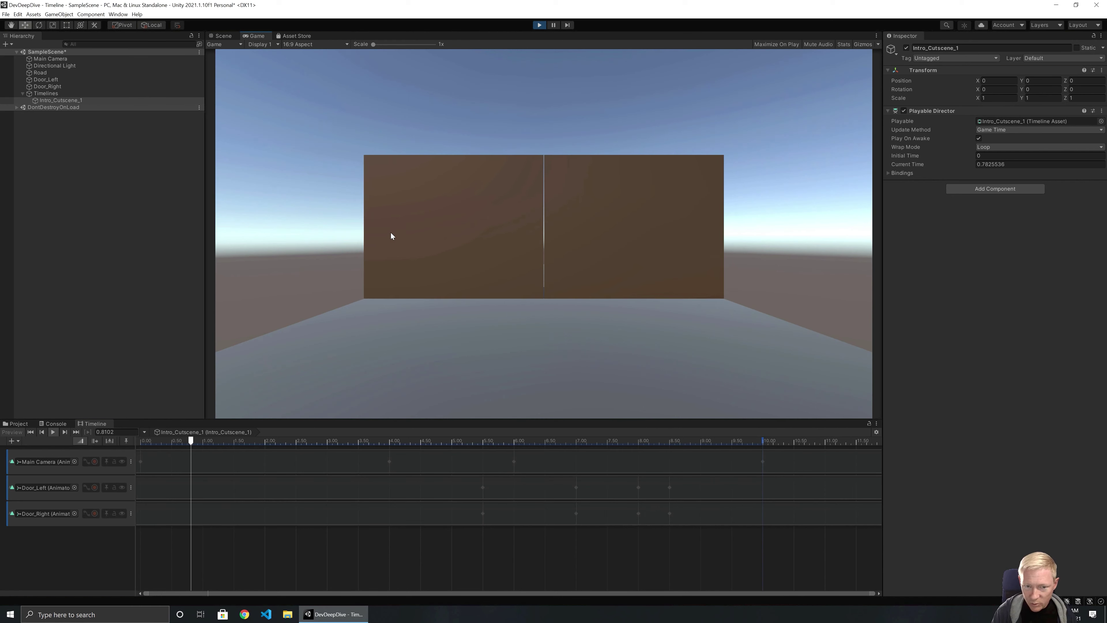
click(540, 25)
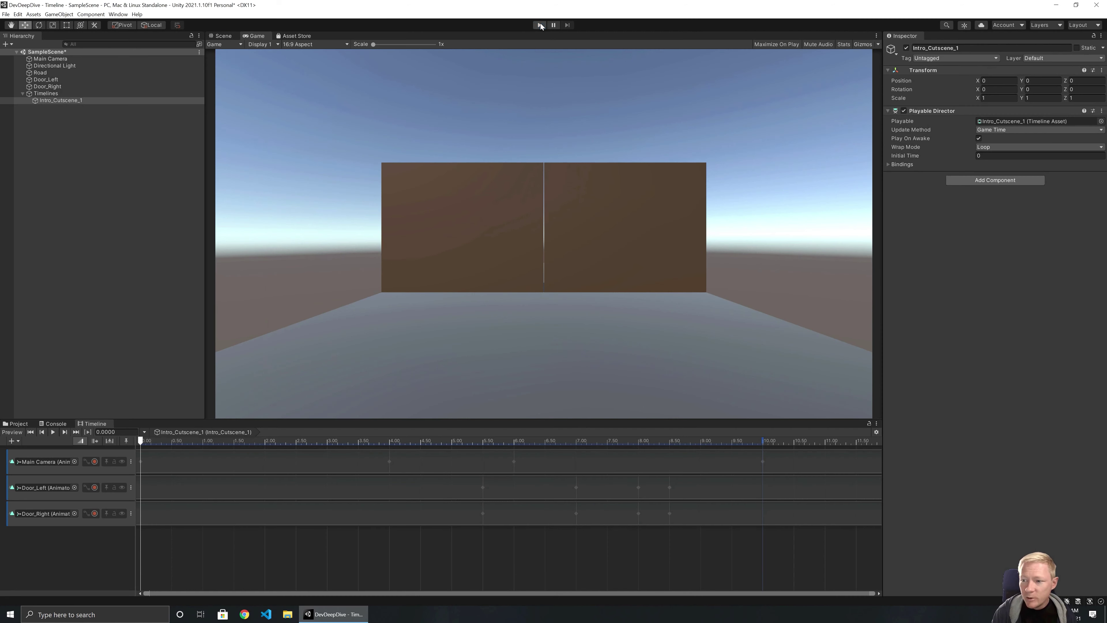
Set the Playable Director's Wrap Mode to Hold and run the scene to the end of the cutscene
click(984, 147)
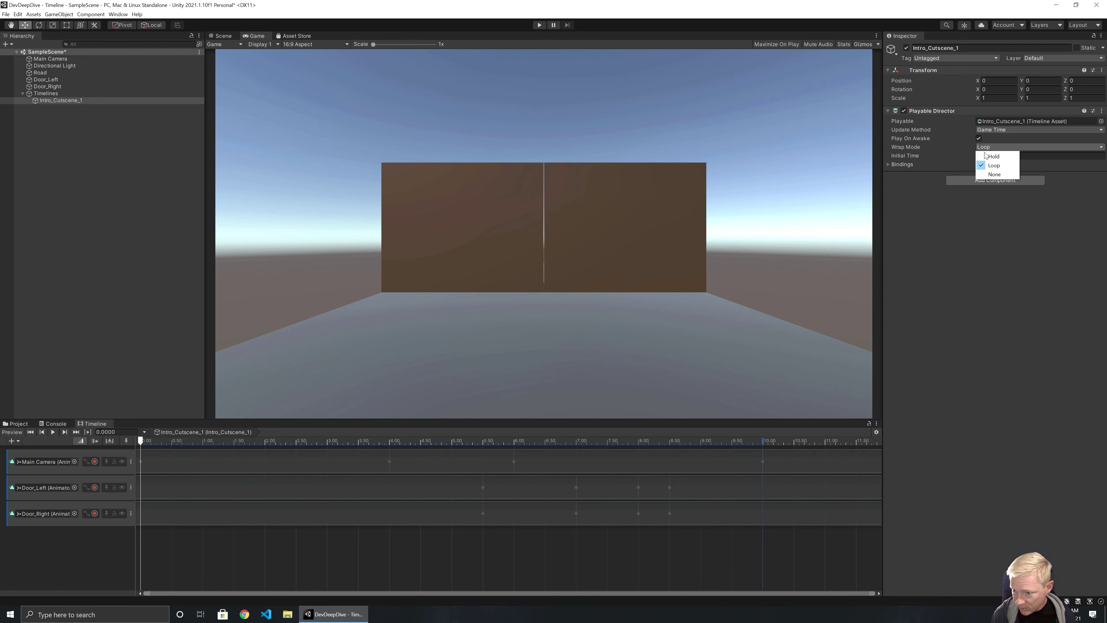
click(993, 156)
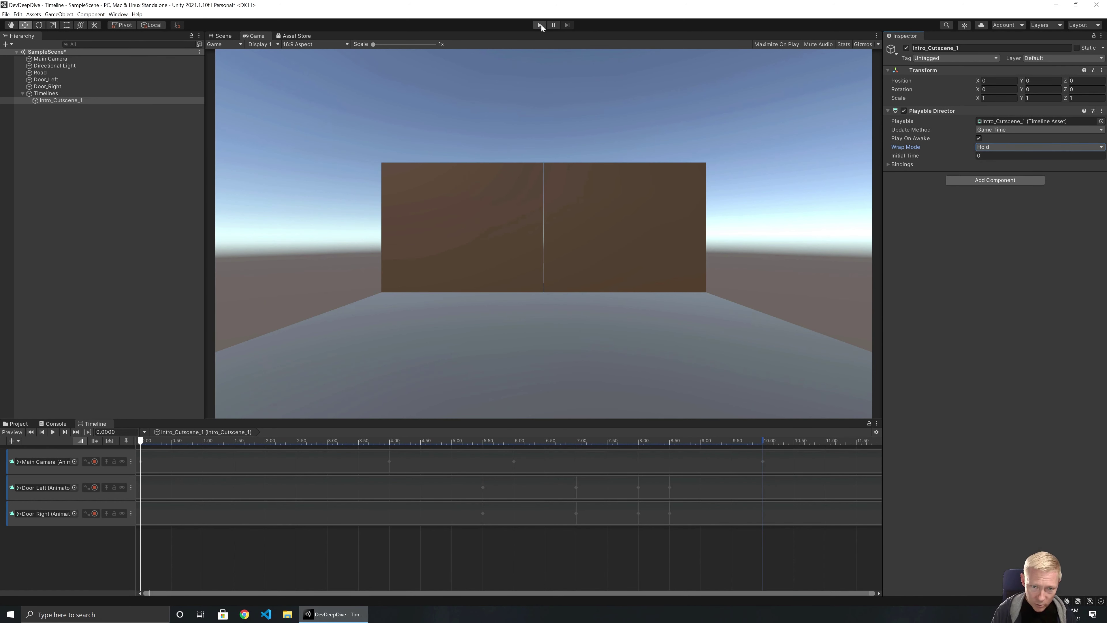
click(539, 24)
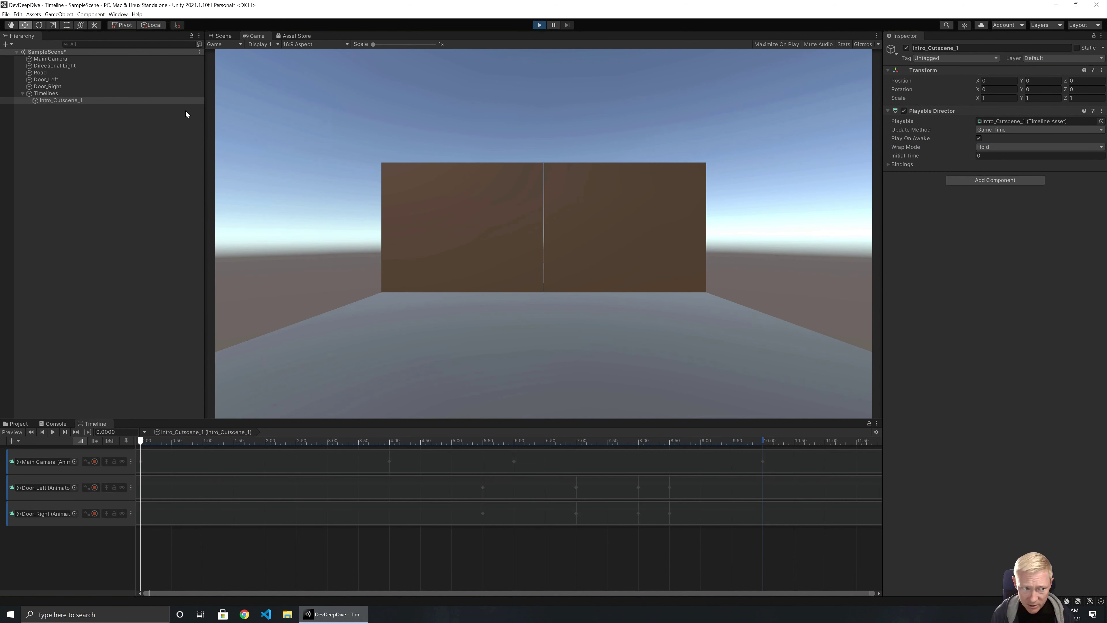
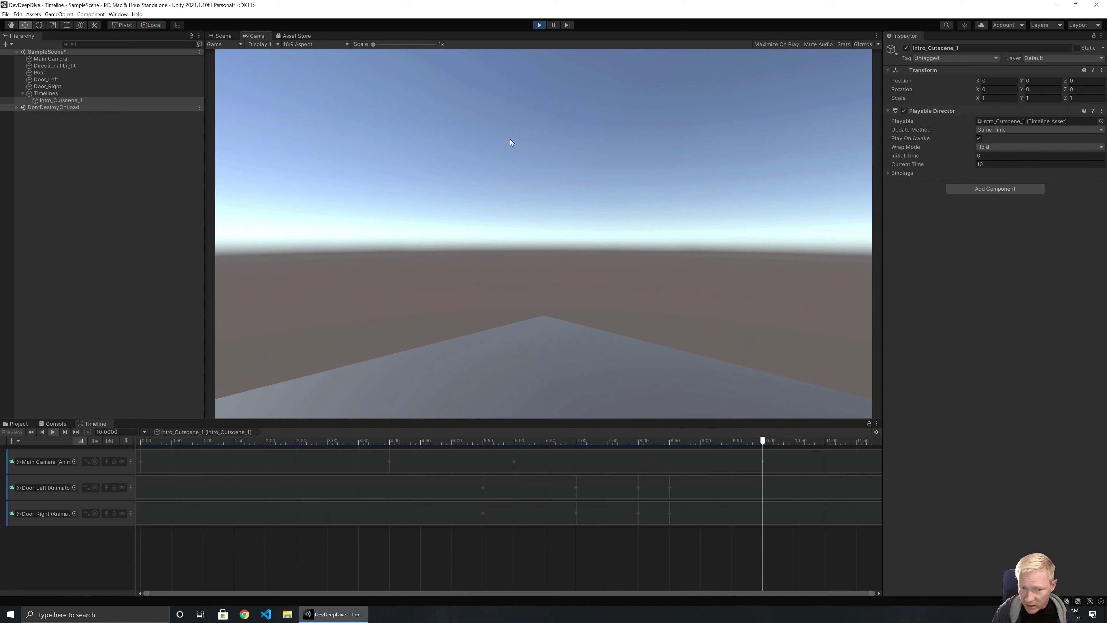
Inspect Main Camera's X, Y and Z position values at the end of the cutscene and exit Play mode
click(49, 60)
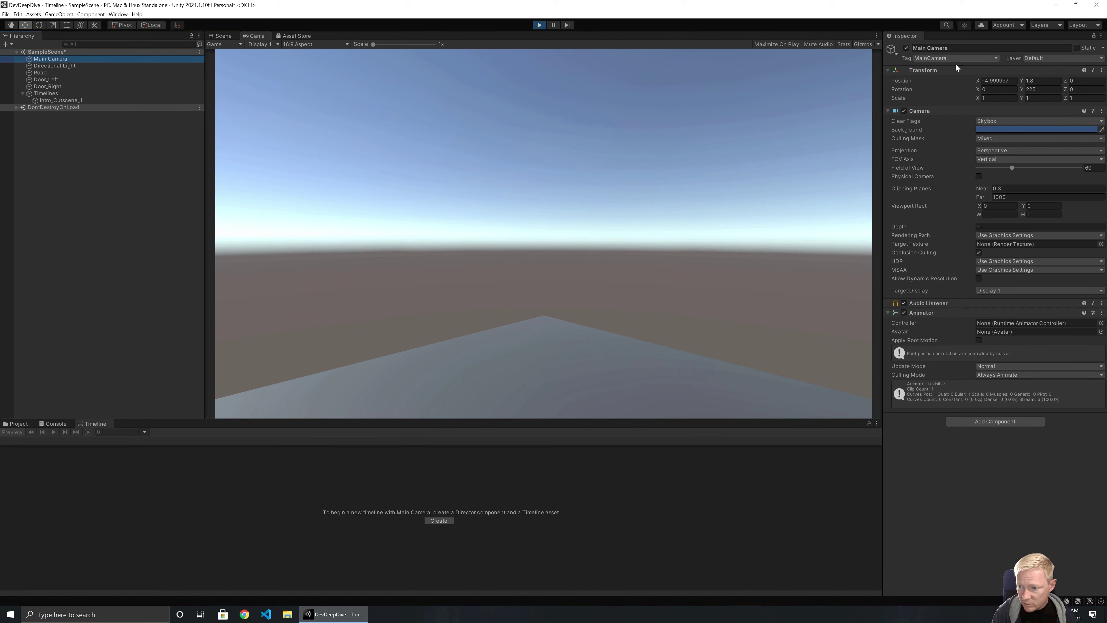
click(976, 80)
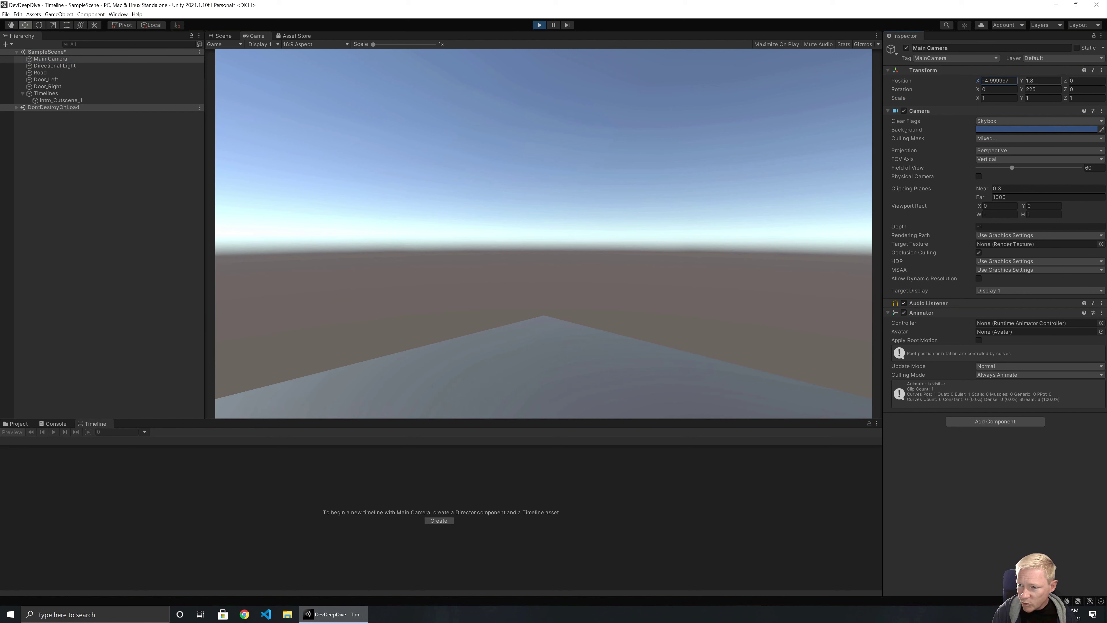
click(1031, 81)
click(1067, 81)
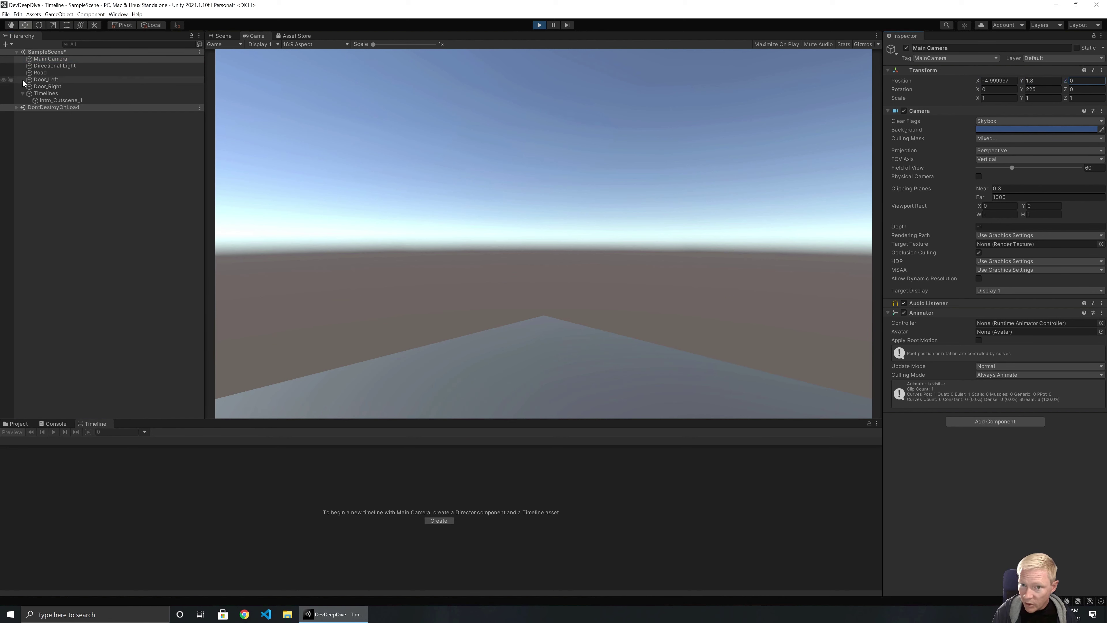
click(539, 25)
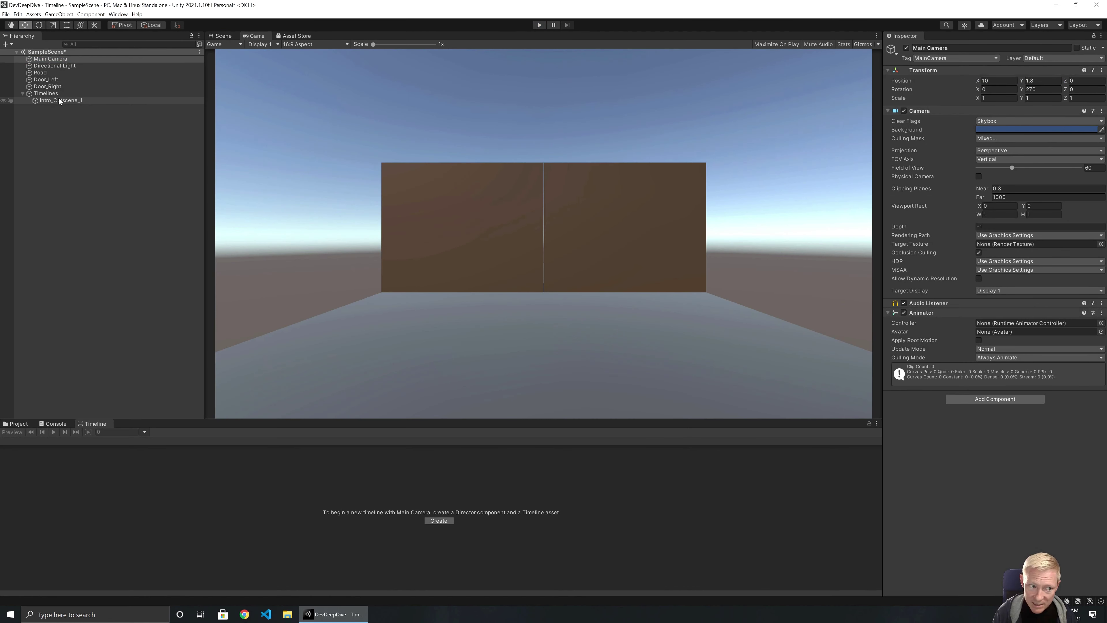
Set Intro_Cutscene_1's Wrap Mode to None and run the scene, selecting Main Camera after the cutscene to inspect its transform
click(49, 101)
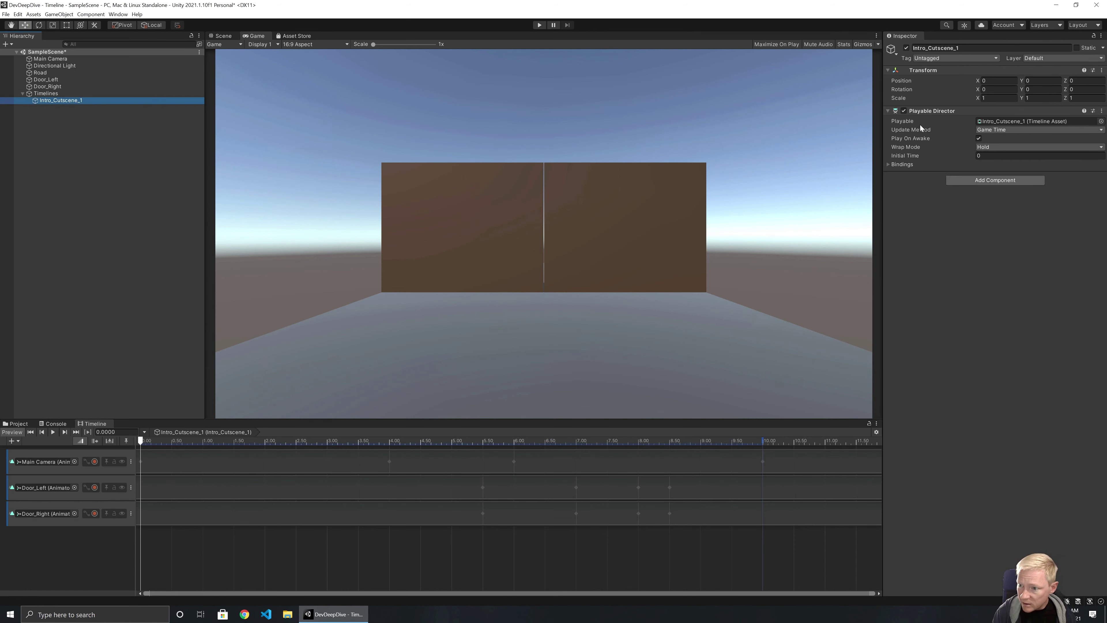
click(1005, 149)
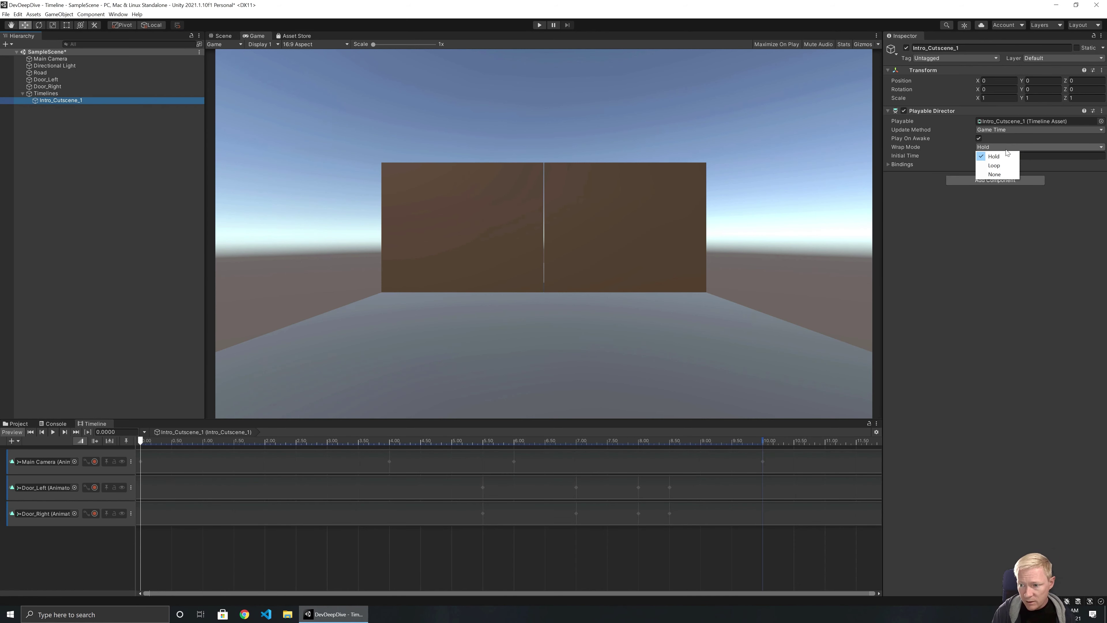
click(994, 175)
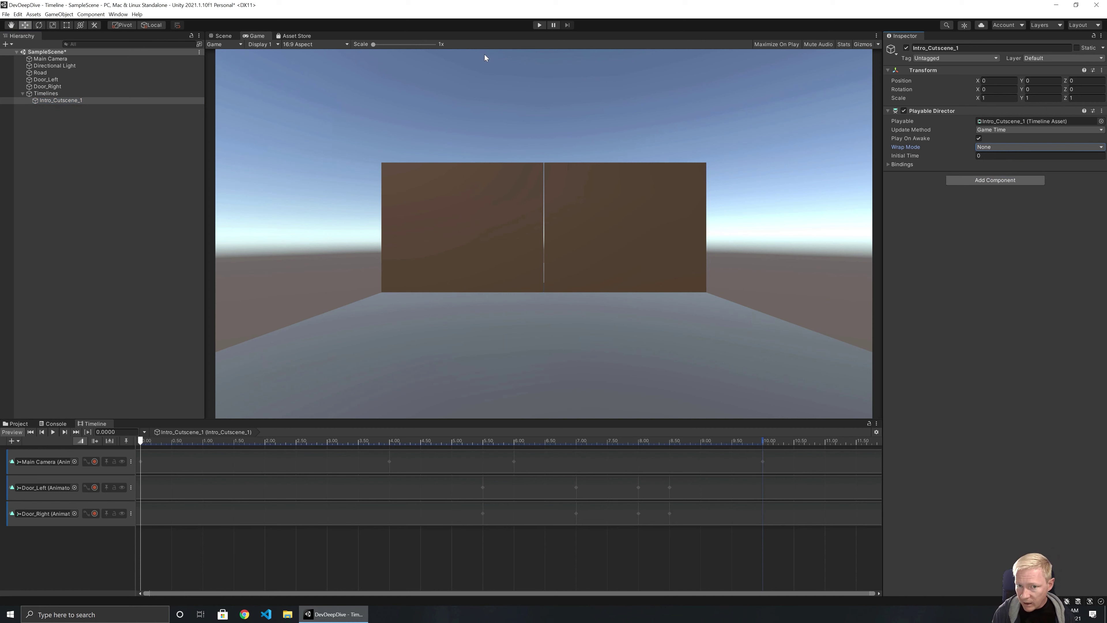
click(539, 25)
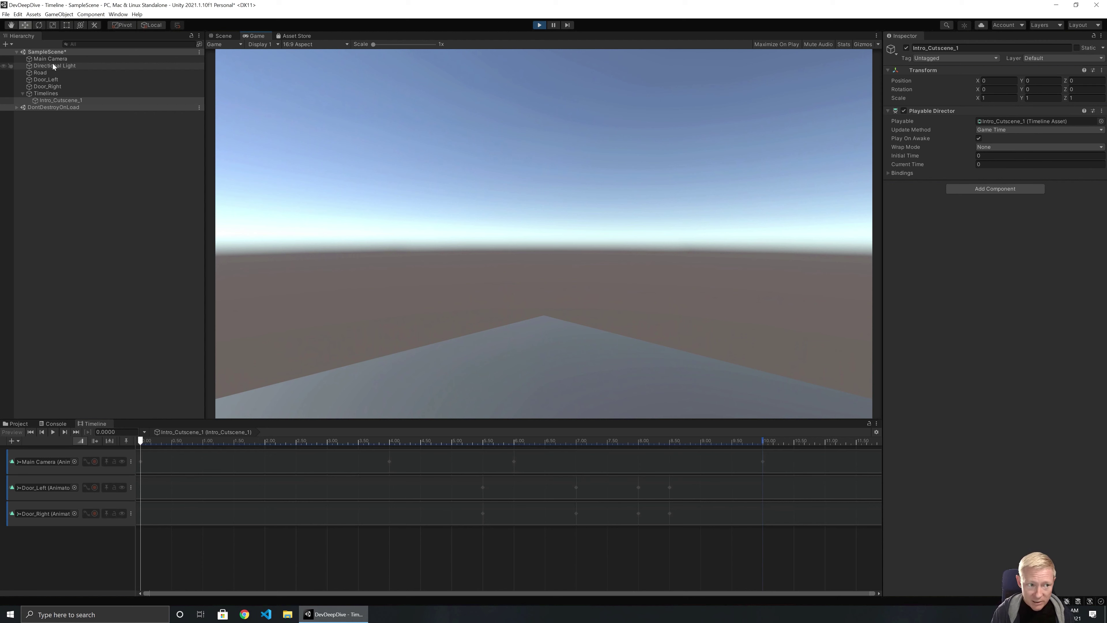
click(56, 59)
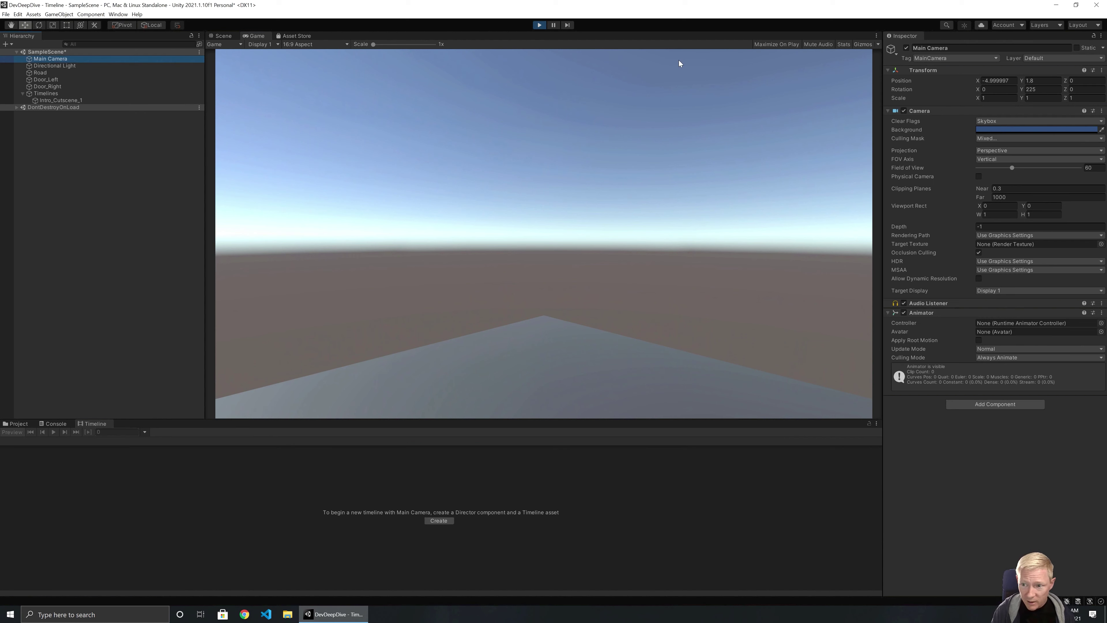
Shift Main Camera's position in Play mode to about X -8.34 and Y -0.33, and exit Play mode
drag(977, 79, 932, 87)
drag(1021, 80, 981, 82)
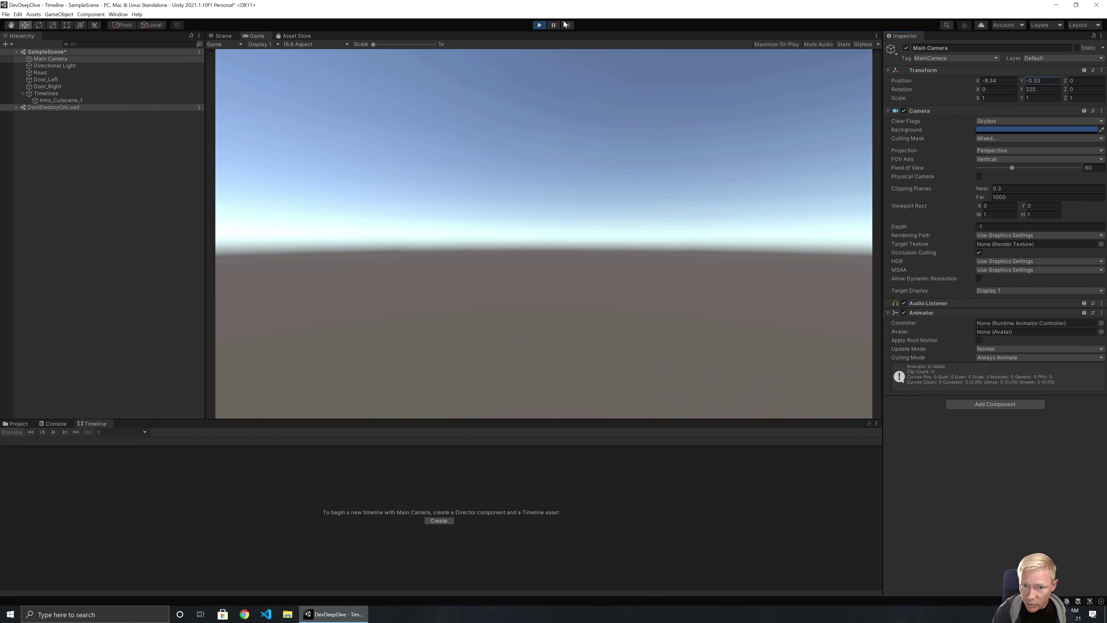
click(540, 26)
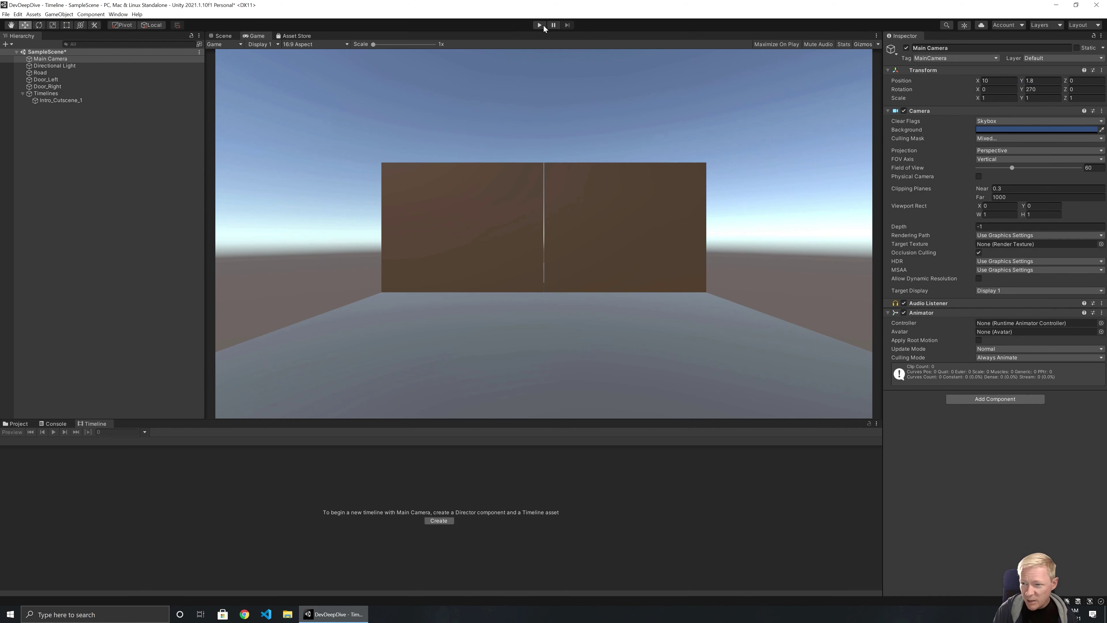
Review the Wrap Mode options of Intro_Cutscene_1's Playable Director without changing the setting
click(56, 100)
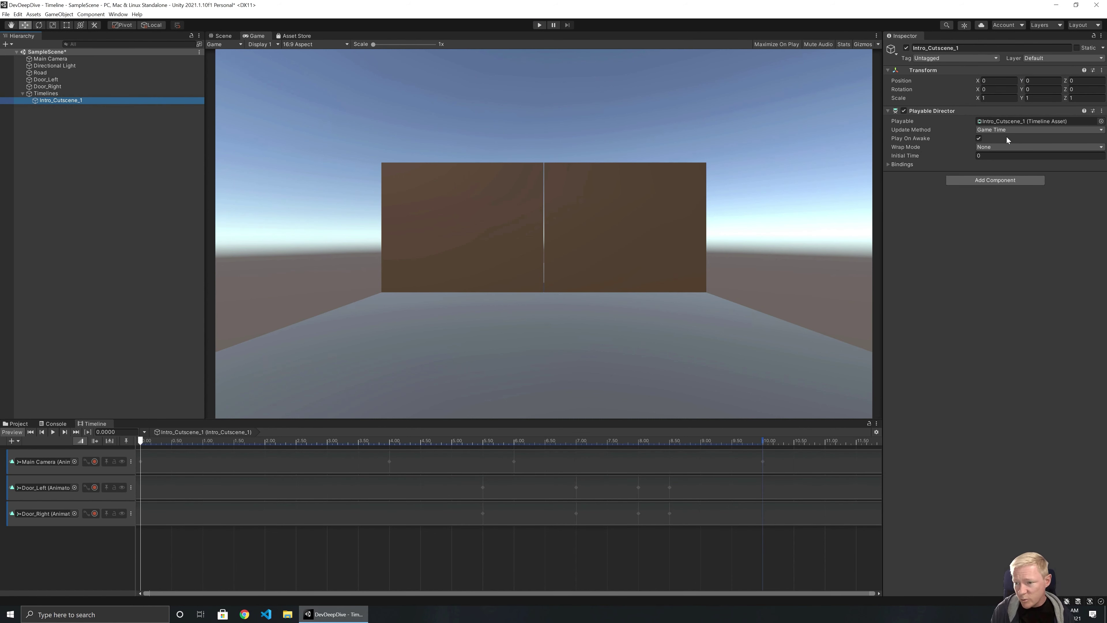
click(990, 148)
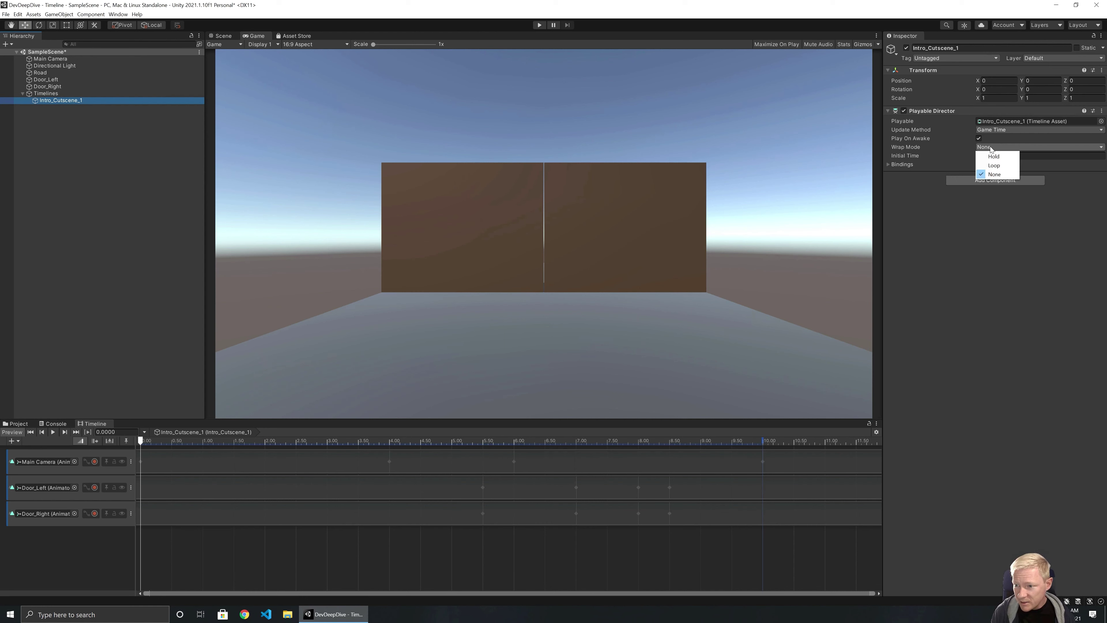
click(987, 219)
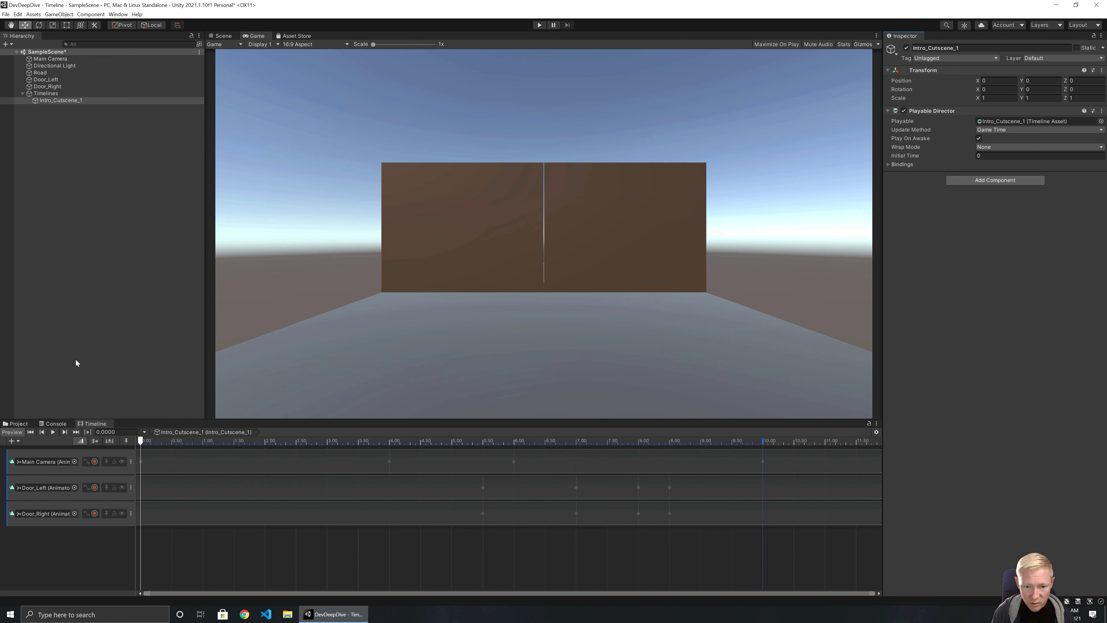
click(49, 58)
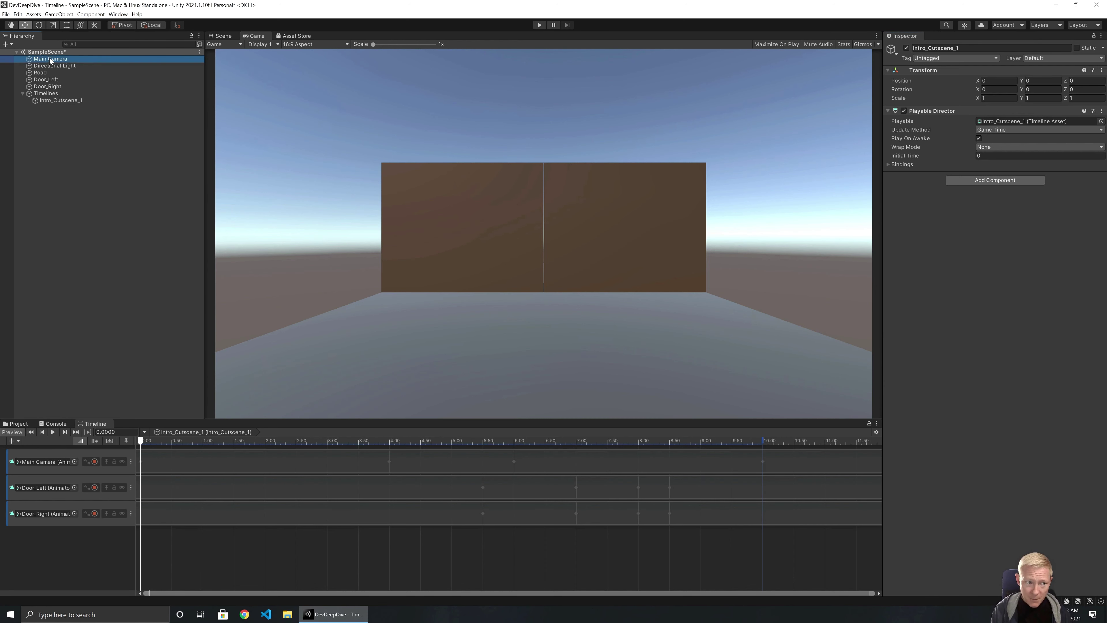
right_click(50, 61)
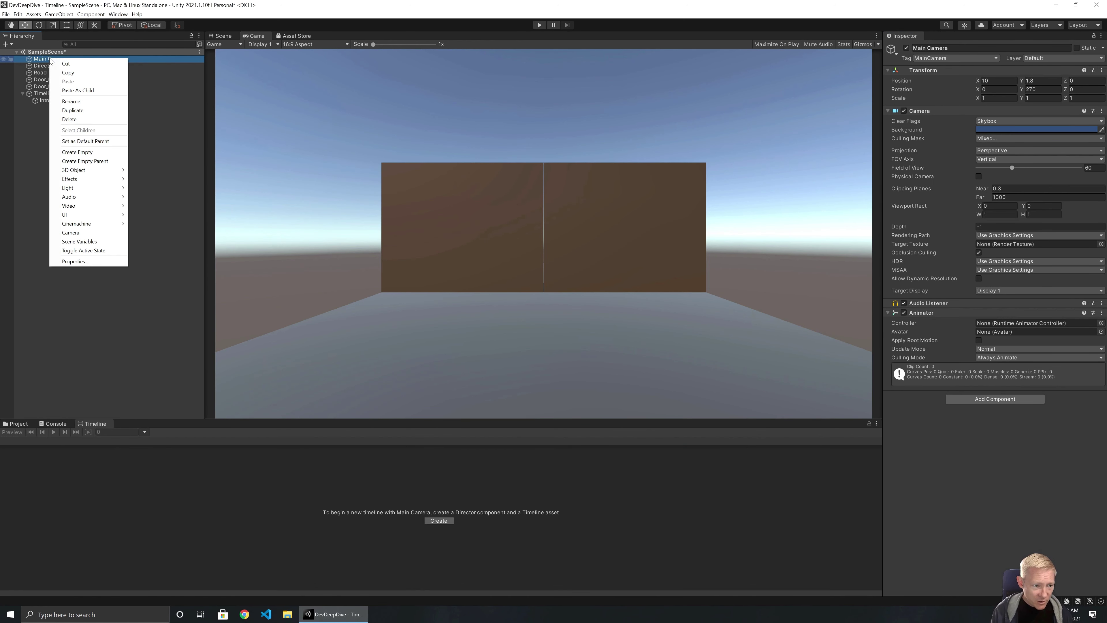
click(25, 140)
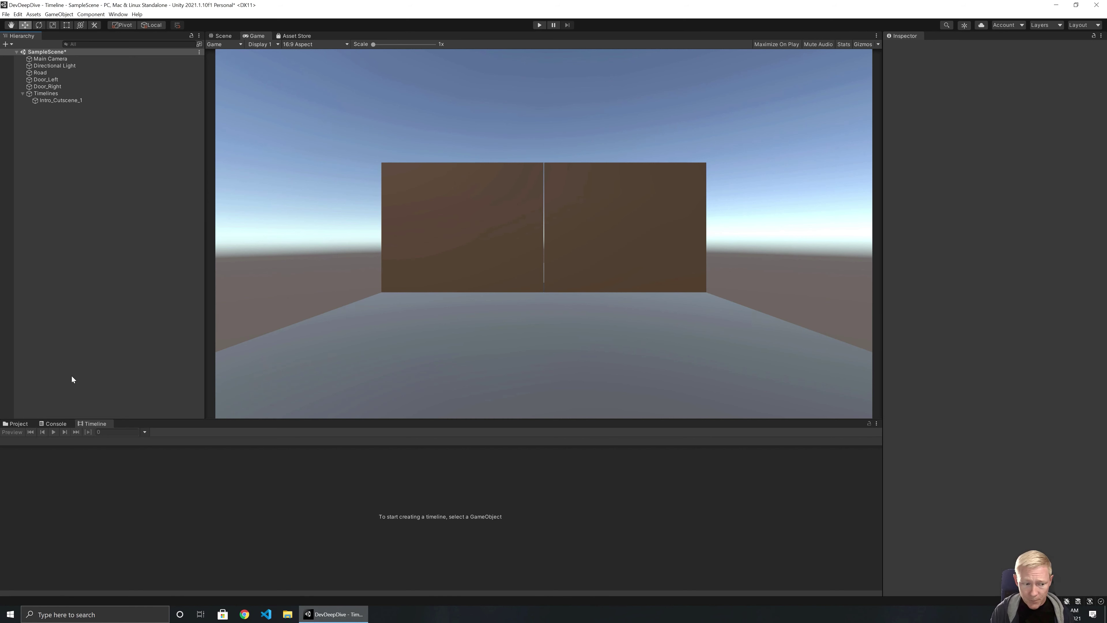
click(18, 422)
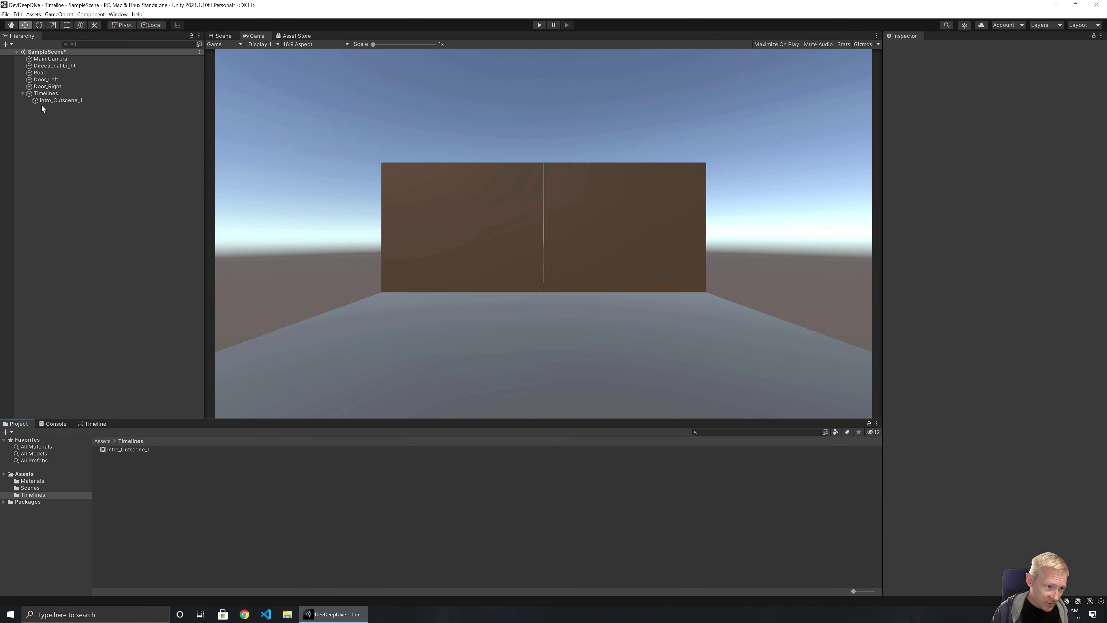
Add a Cinemachine Virtual Camera at the scene's root level and name it Security Camera
right_click(49, 127)
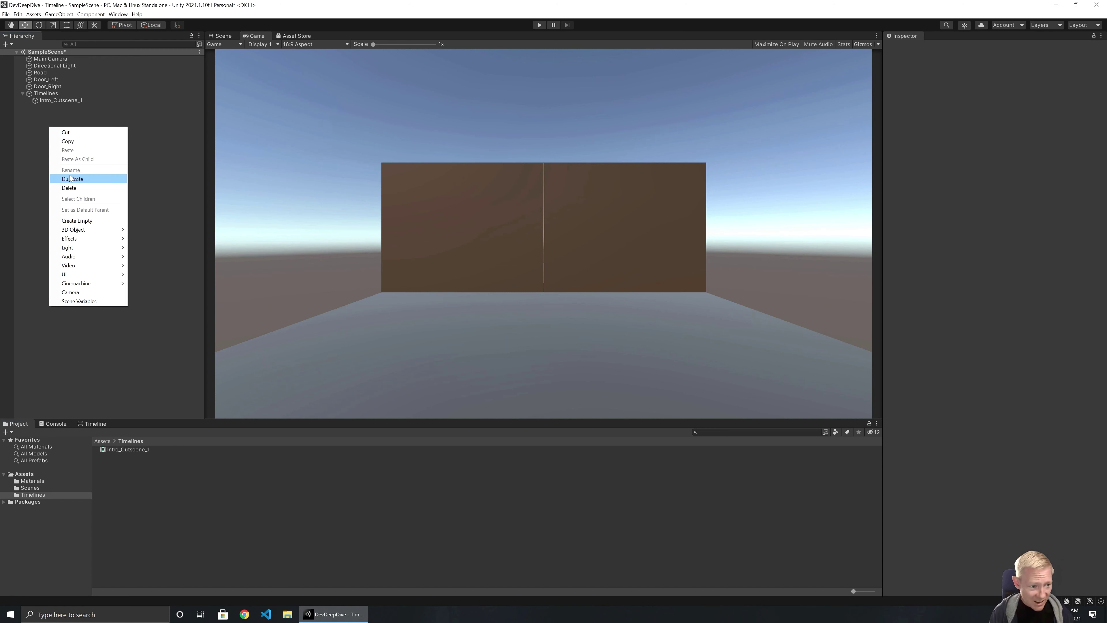
mouse_move(95, 284)
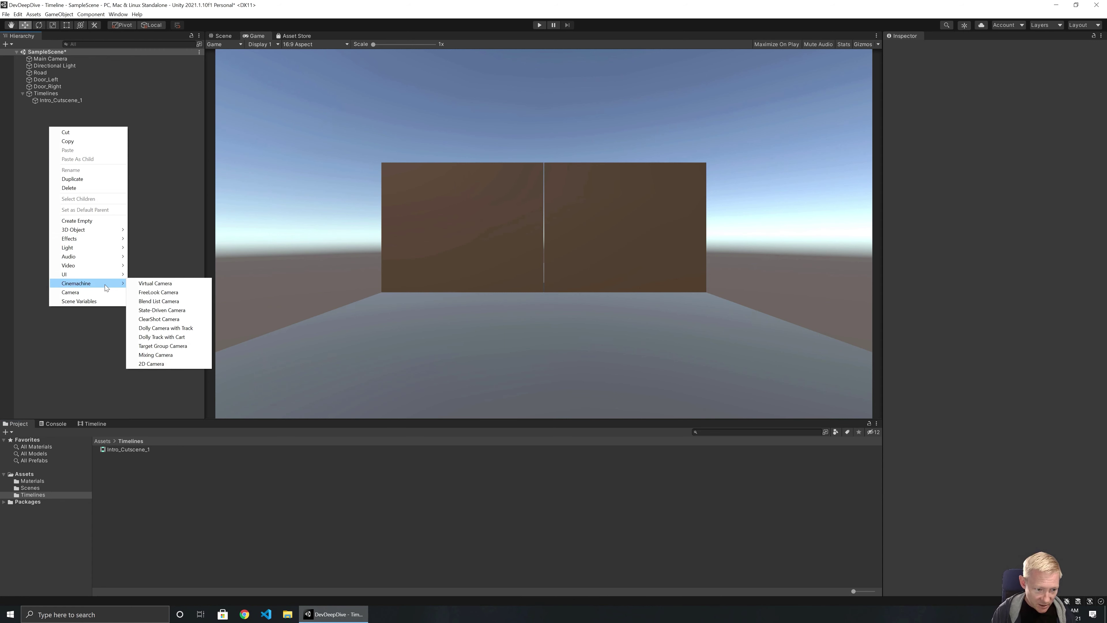
click(170, 284)
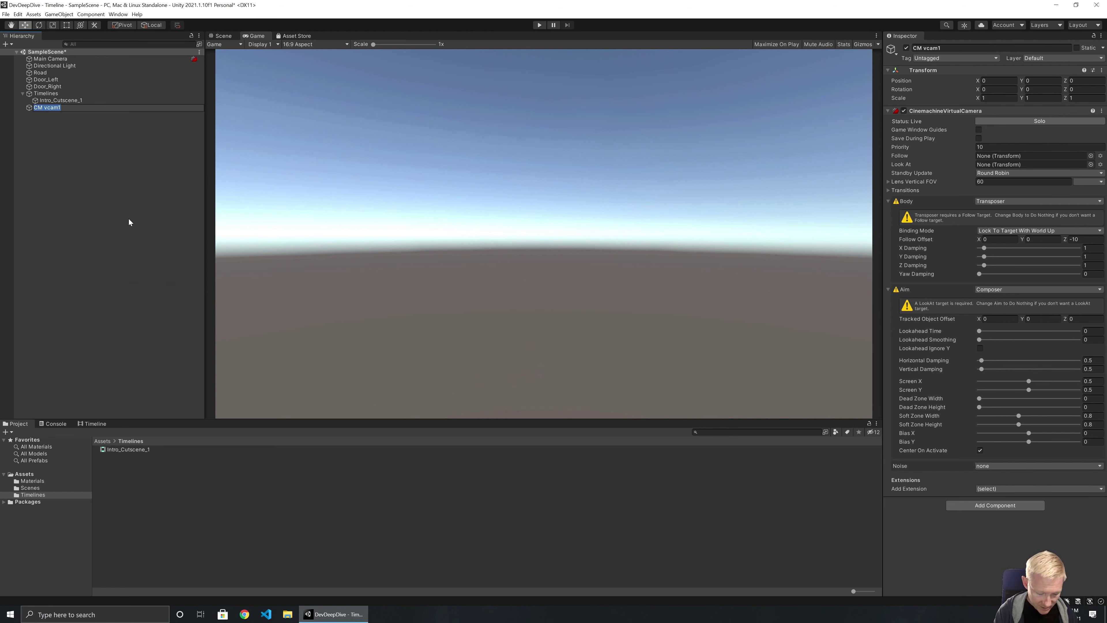
text(Se)
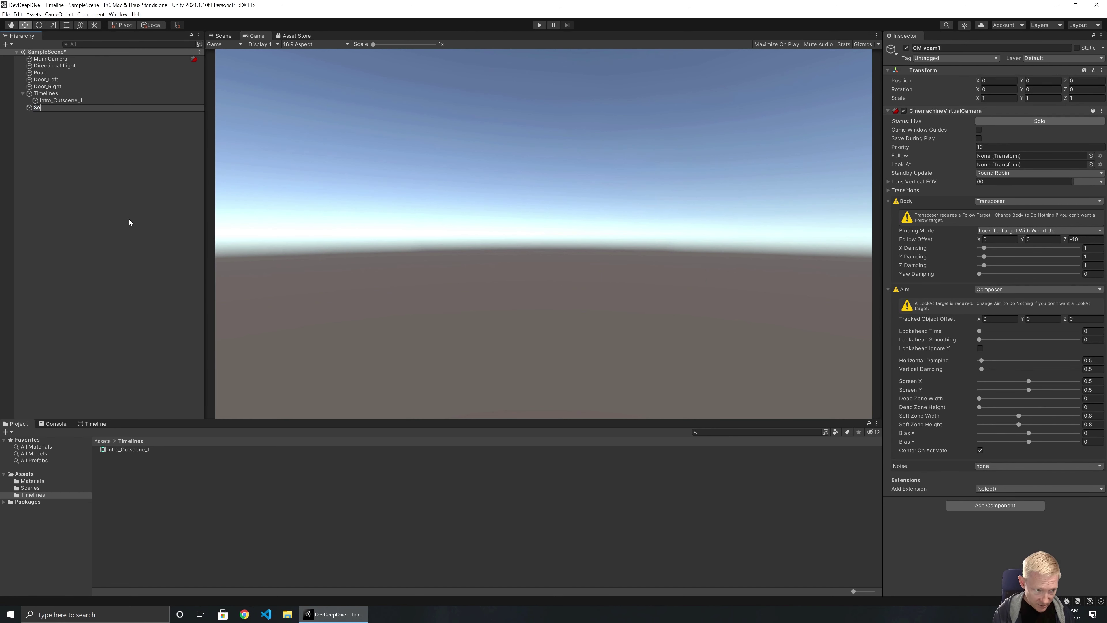
text(curity Camera)
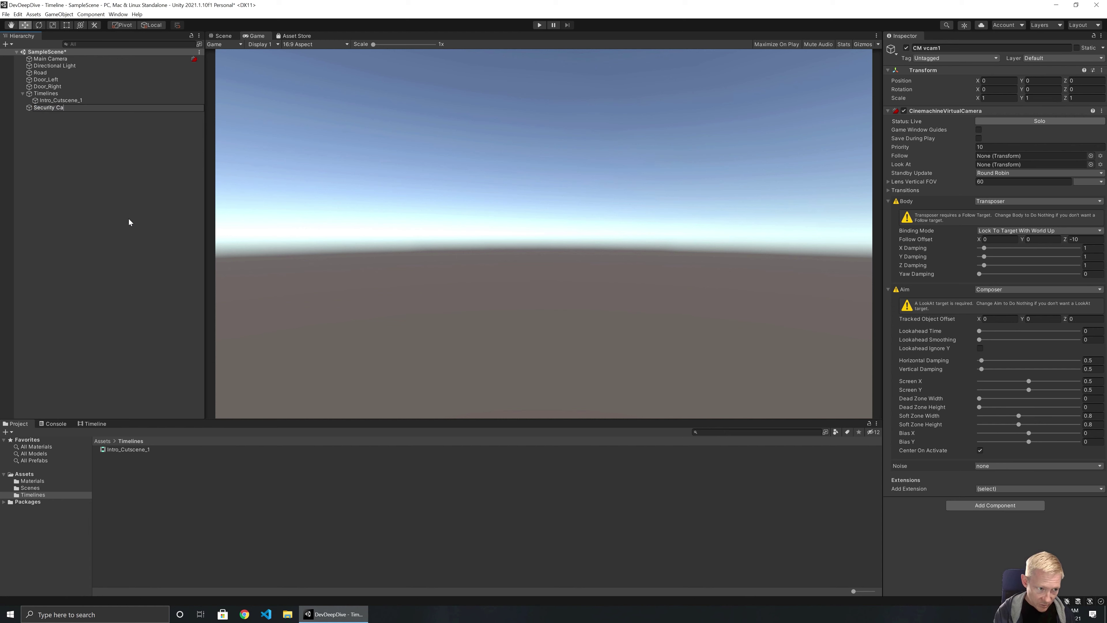
key(Return)
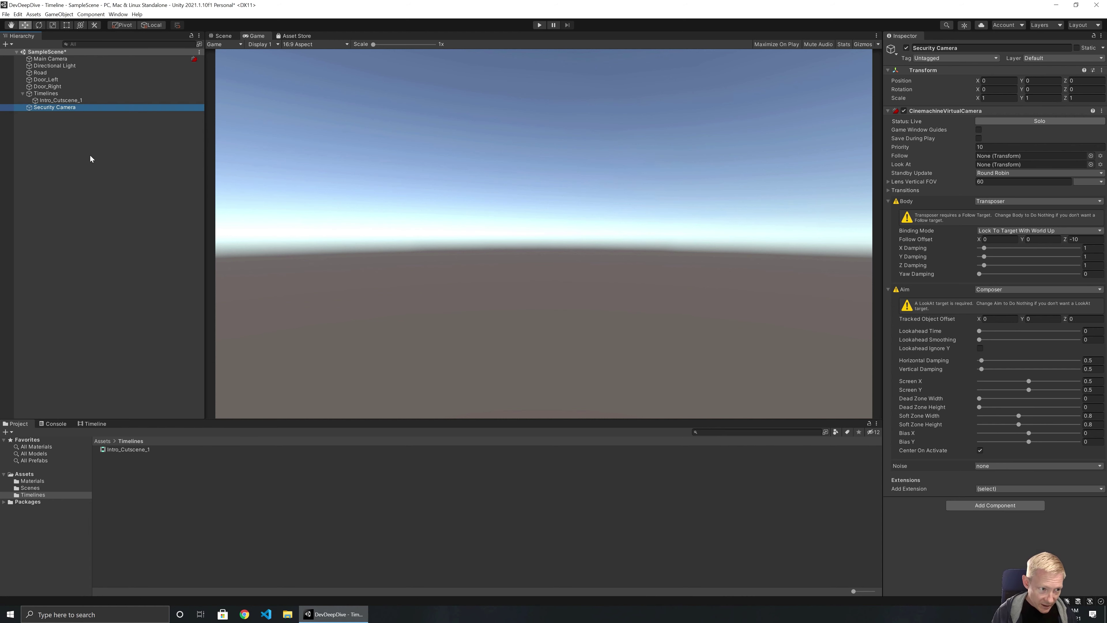
Add a second Cinemachine Virtual Camera at the scene's root level and name it Player Camera
right_click(90, 155)
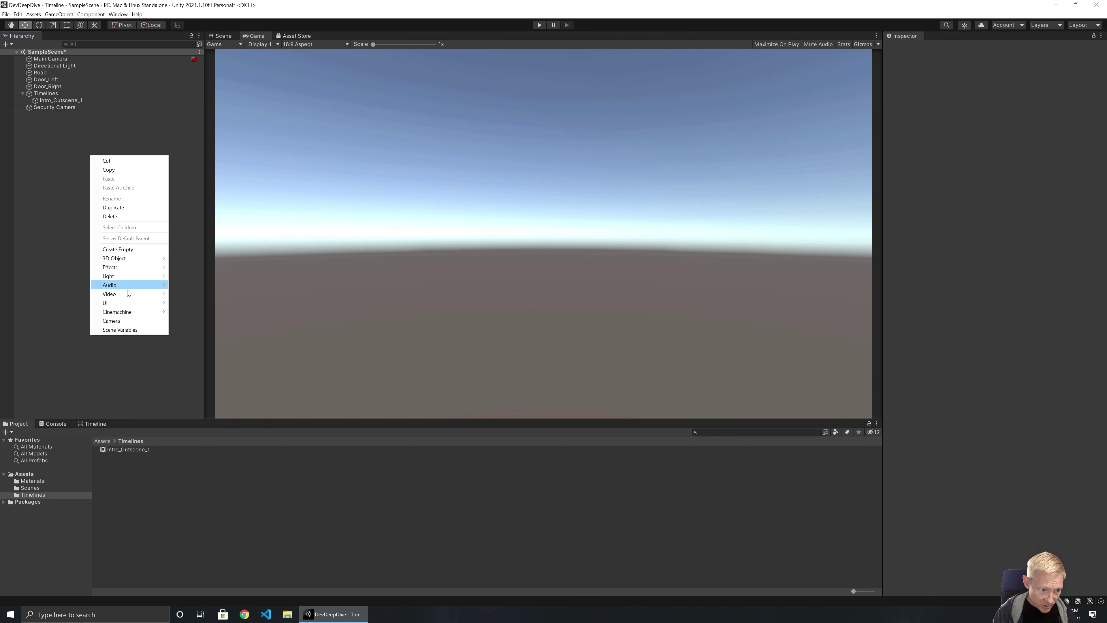
mouse_move(127, 313)
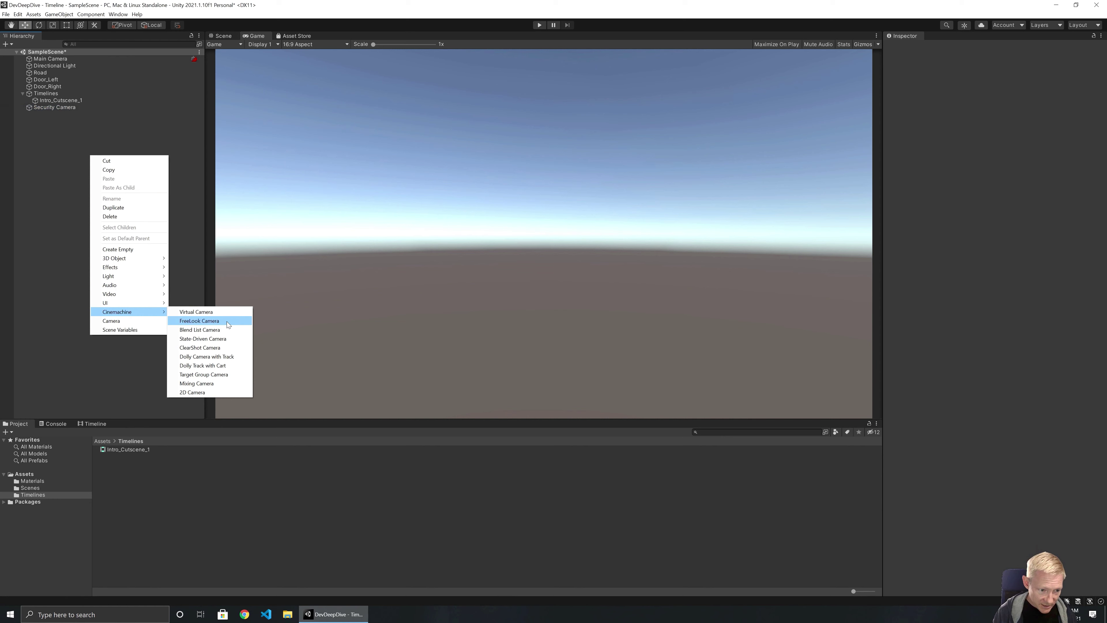
click(207, 312)
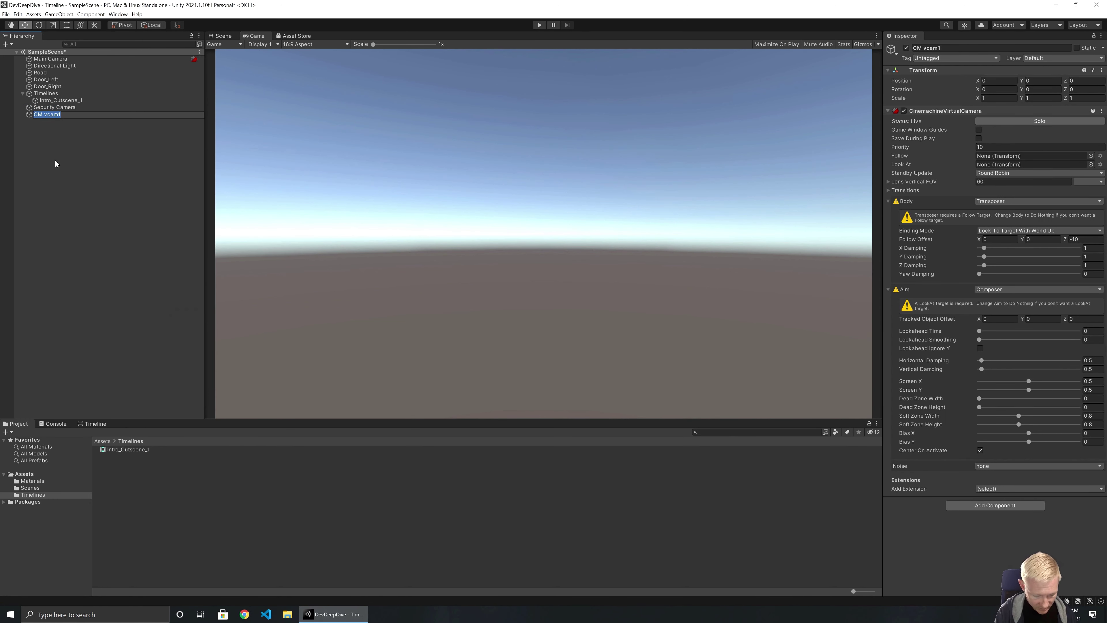
text(Player )
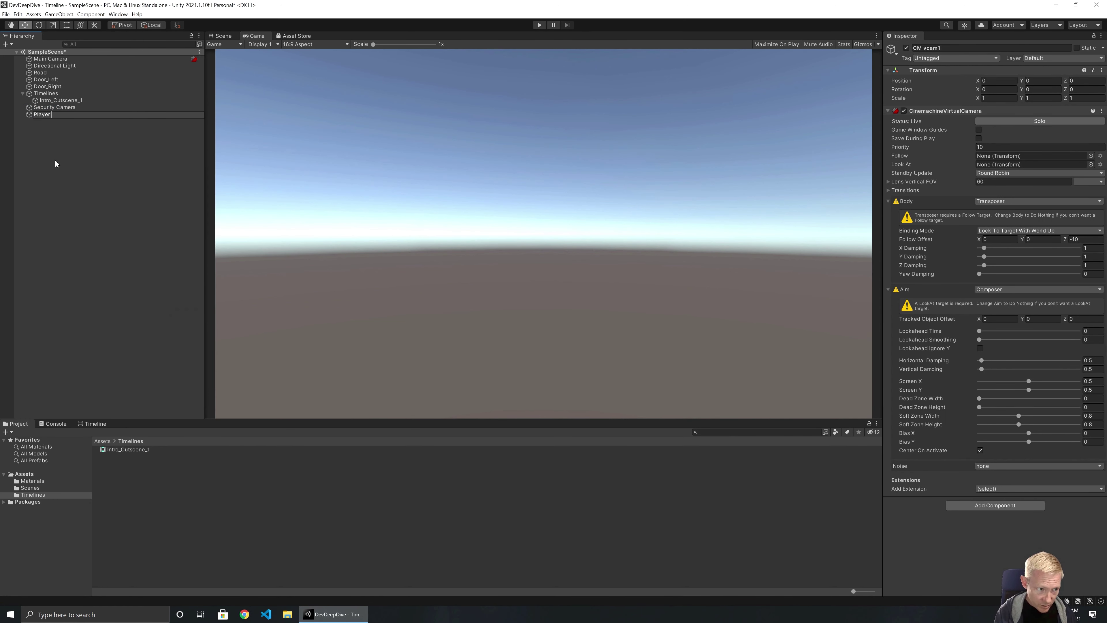
text(Camera)
key(Return)
click(56, 163)
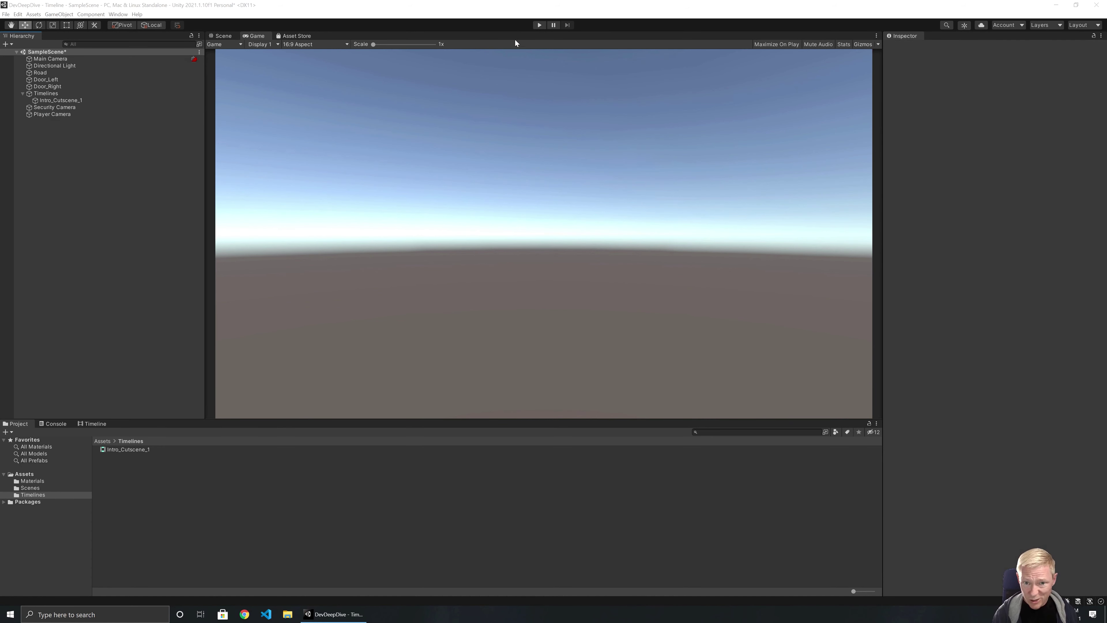
Run the scene briefly with both virtual cameras present and exit Play mode
click(539, 25)
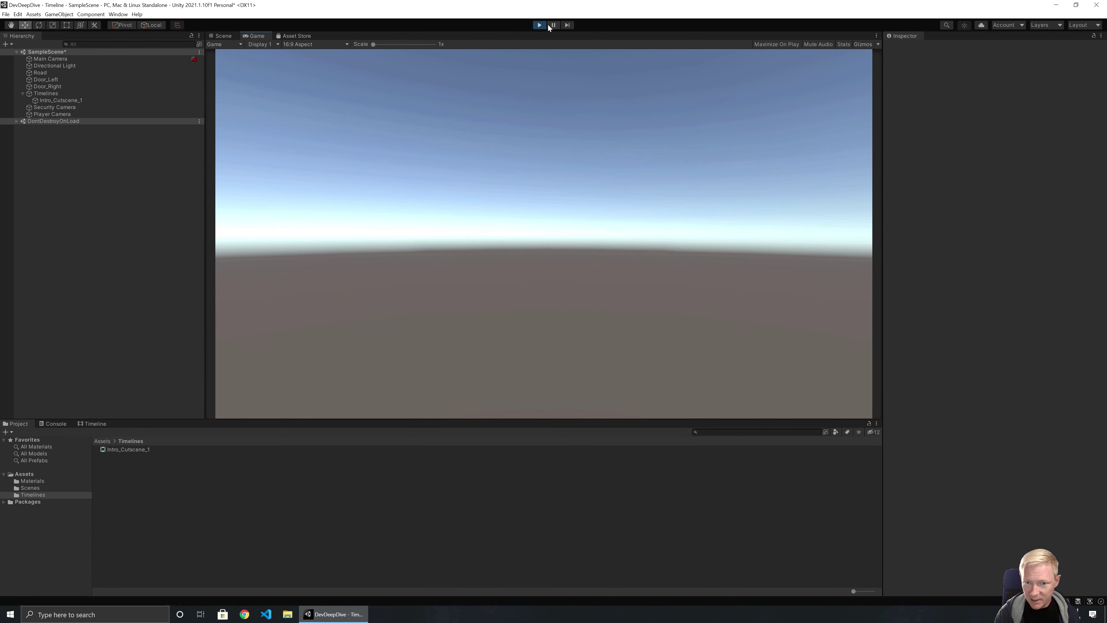
click(539, 25)
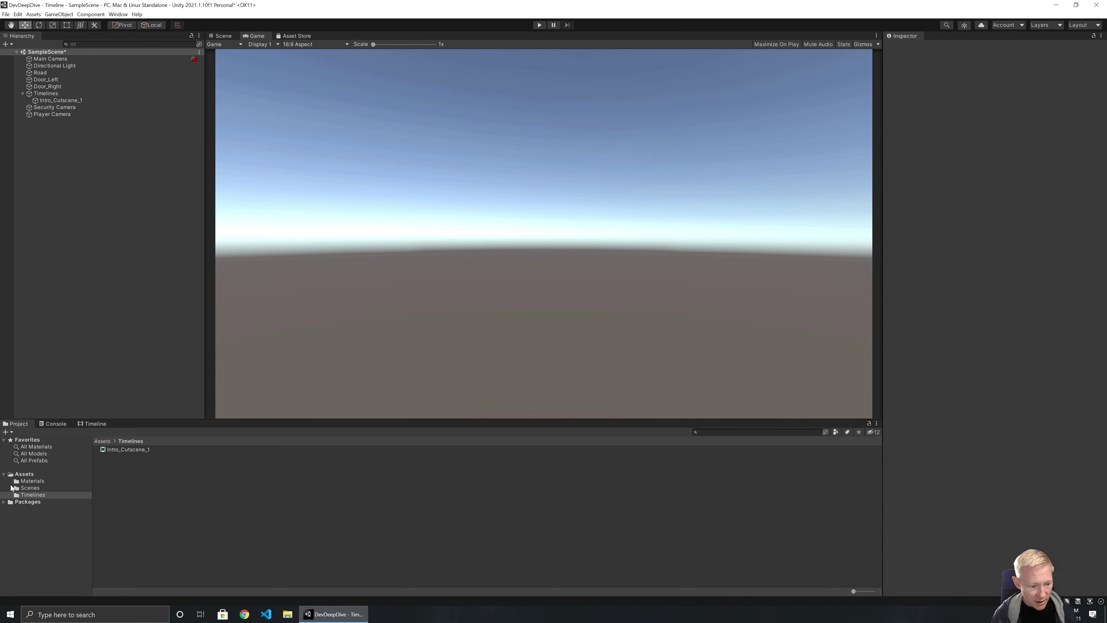
click(145, 202)
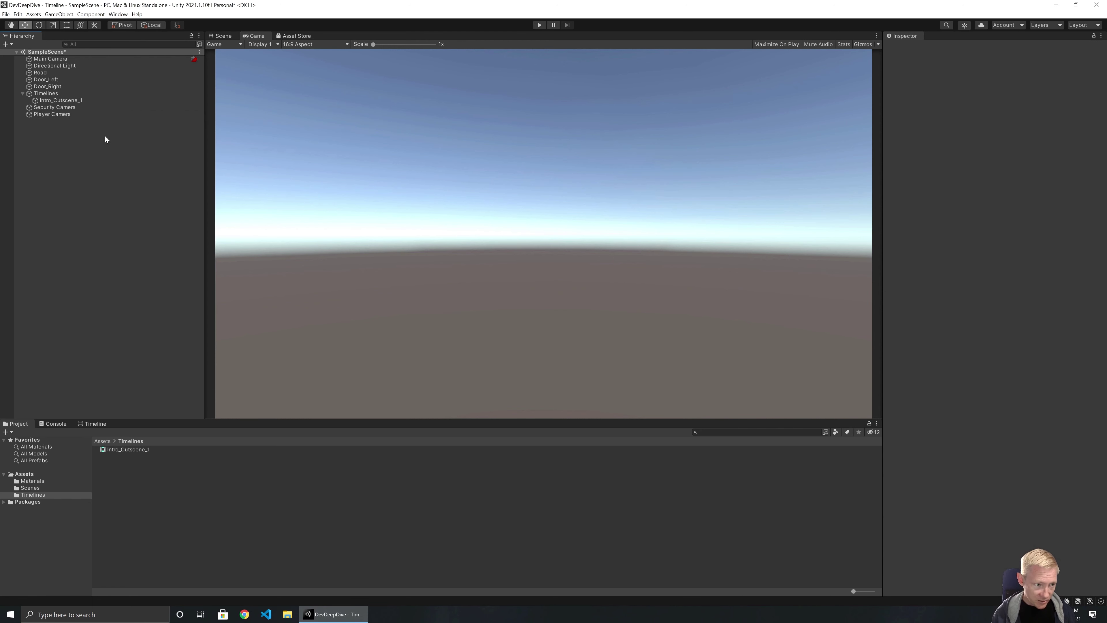
Deactivate the Player Camera and Security Camera objects, and reactivate both
key(Up)
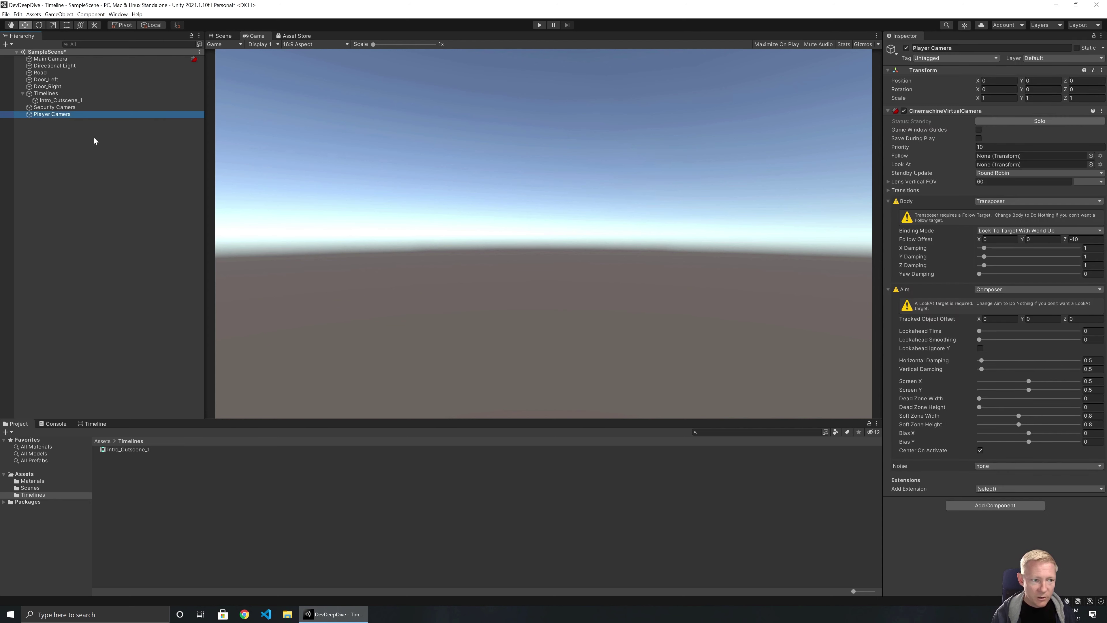
key(alt+shift+a)
key(Up)
key(alt+shift+a)
key(Down)
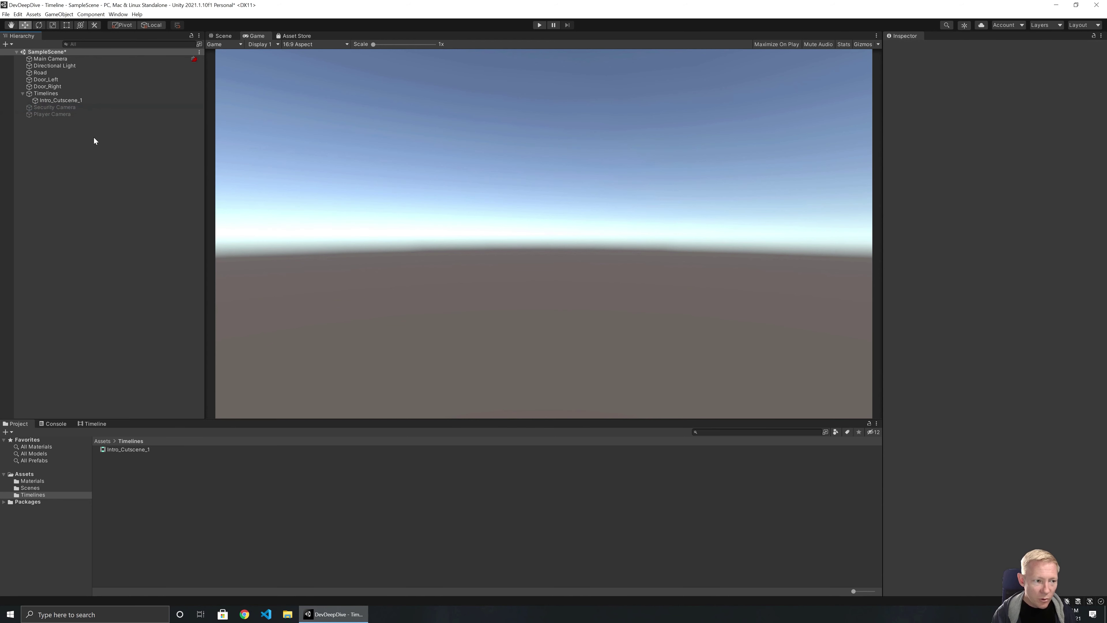
key(alt+shift+a)
key(Up)
key(alt+shift+a)
key(Down)
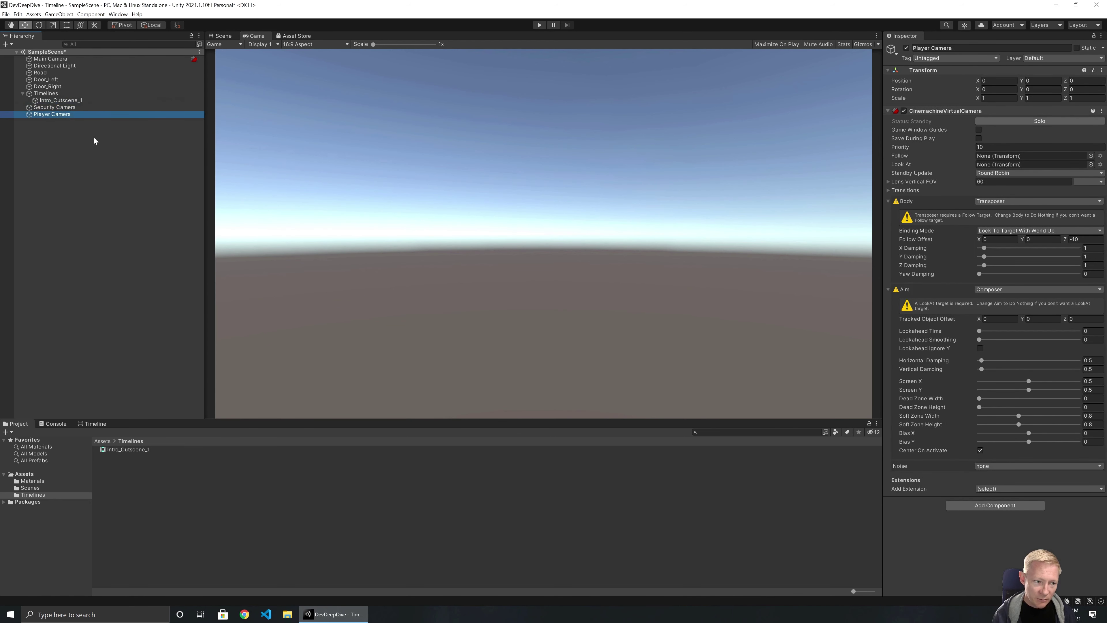
Delete the Player Camera and Security Camera objects and save the scene
key(Delete)
key(Up)
key(Delete)
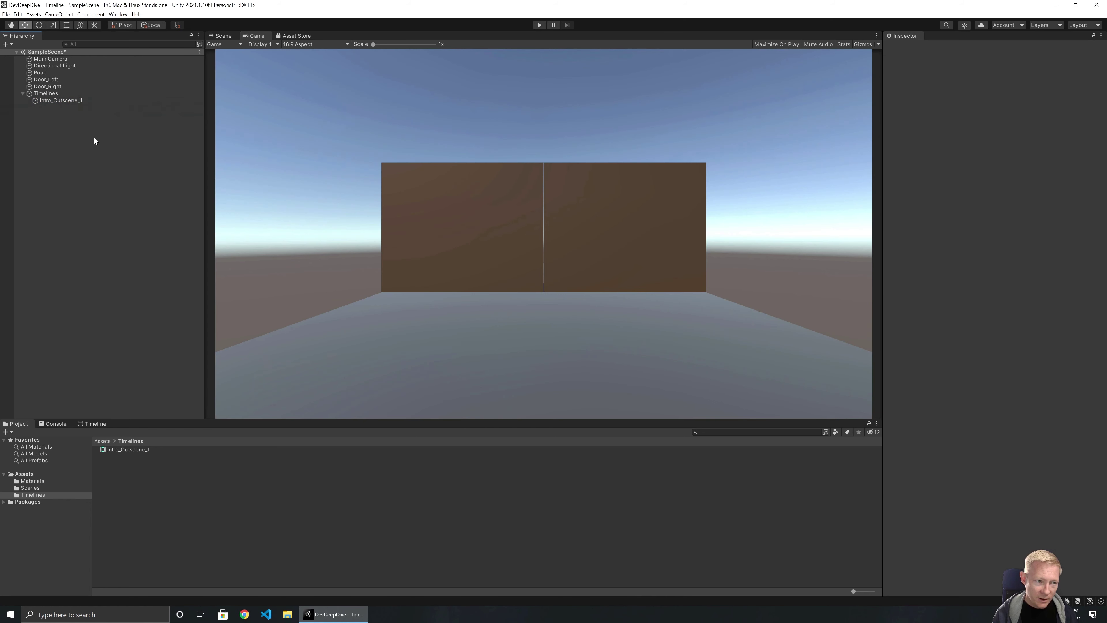
key(ctrl+s)
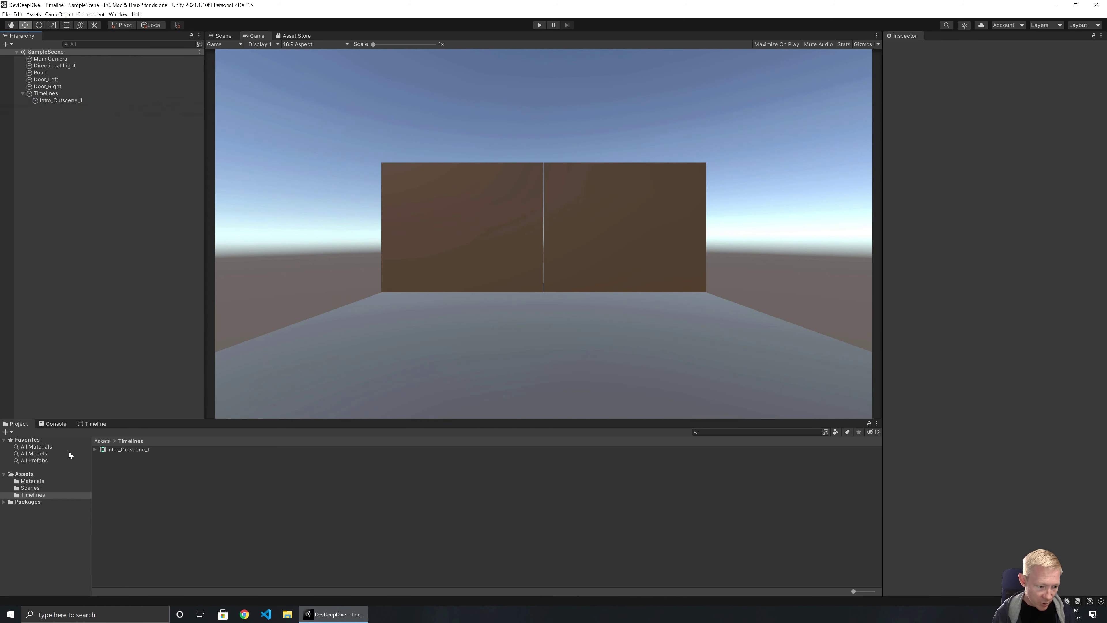
Rename the SampleScene asset in the Scenes folder to Timeline Only and reload the open scene
click(31, 488)
click(117, 449)
key(F2)
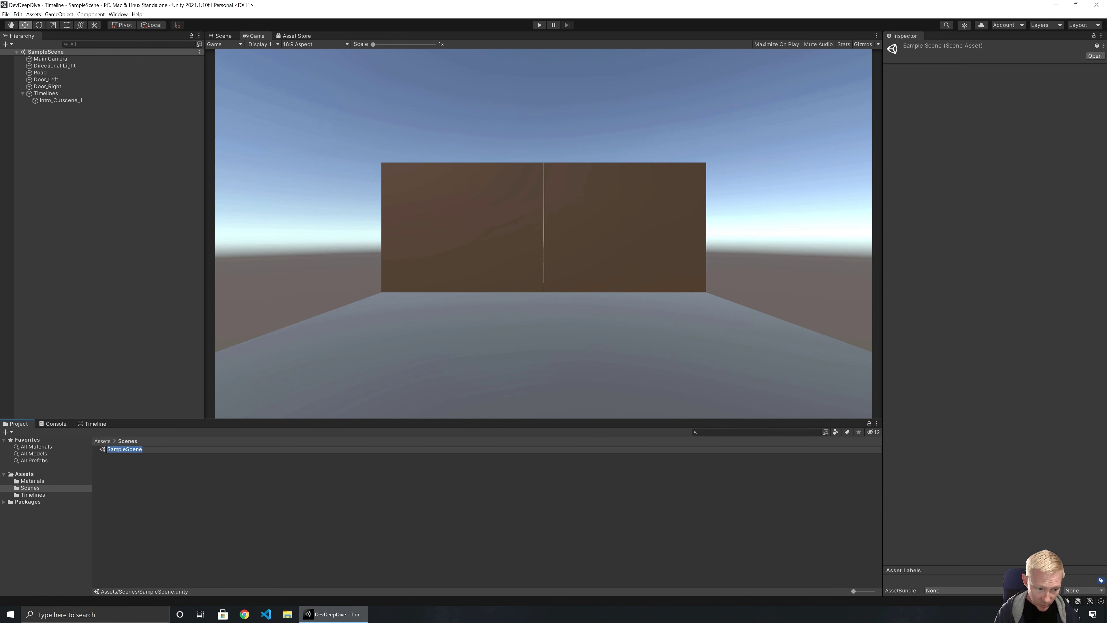
text(Mai)
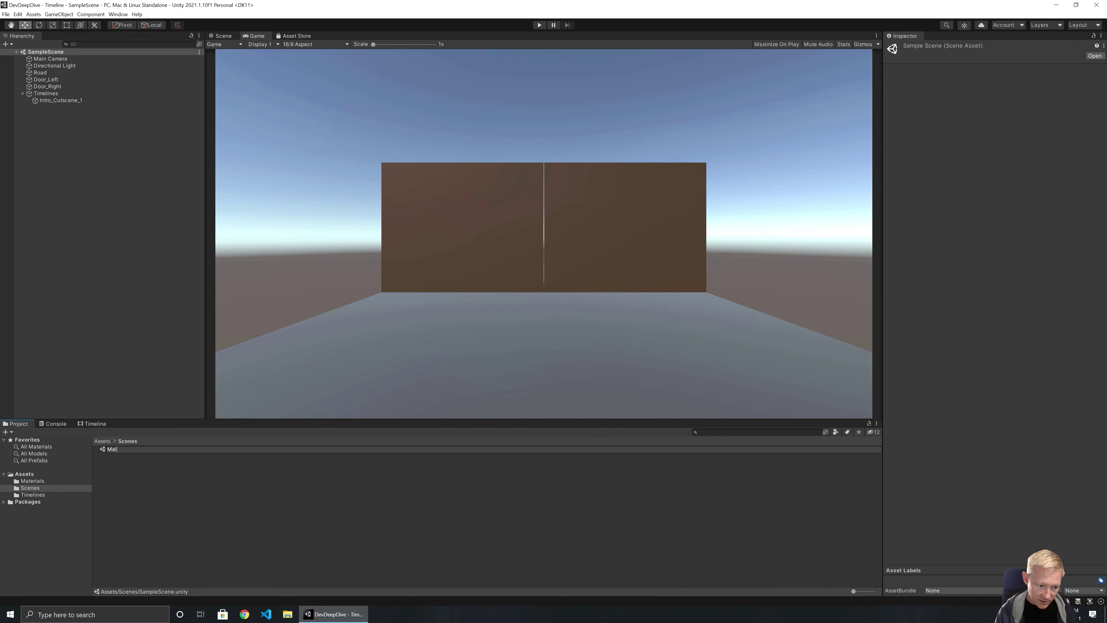
key(BackSpace)
key(BackSpace)
key(BackSpace)
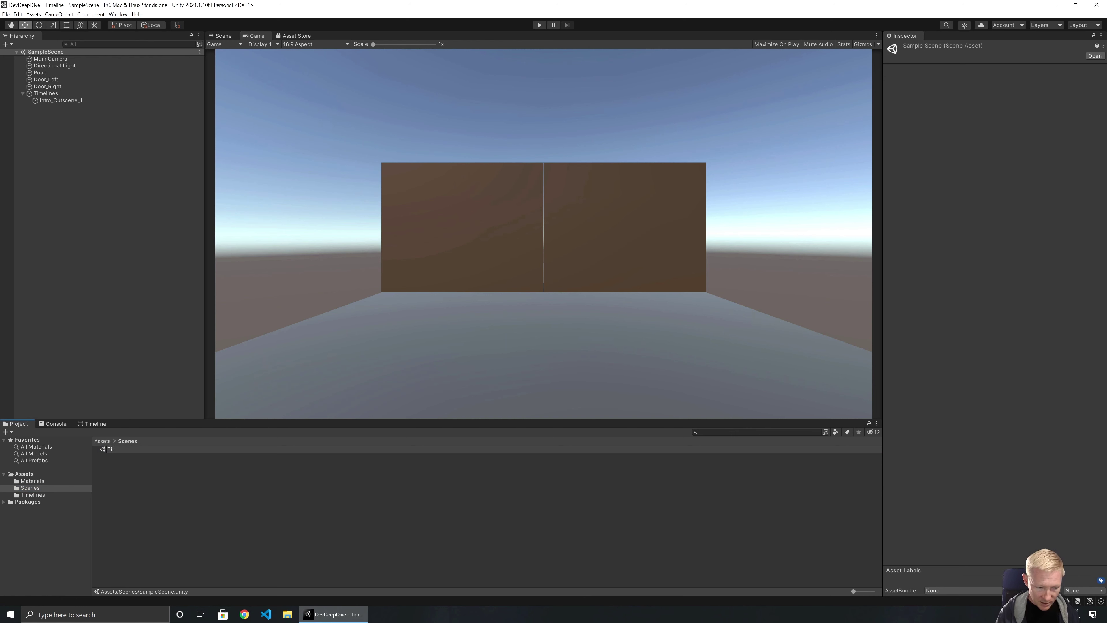
text(meline)
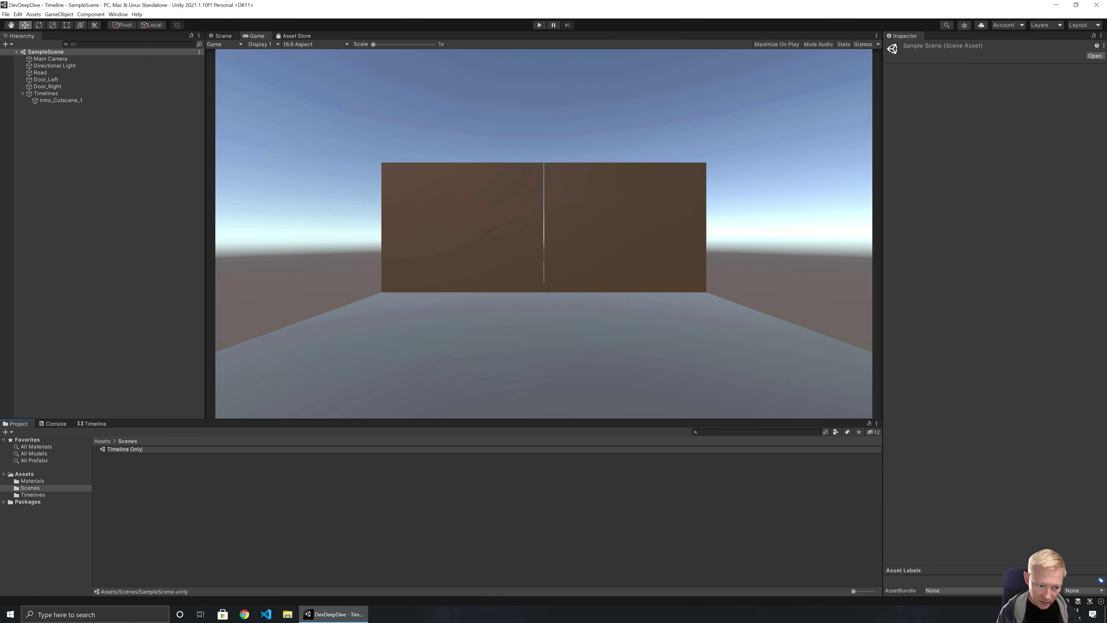
text( Only)
key(Return)
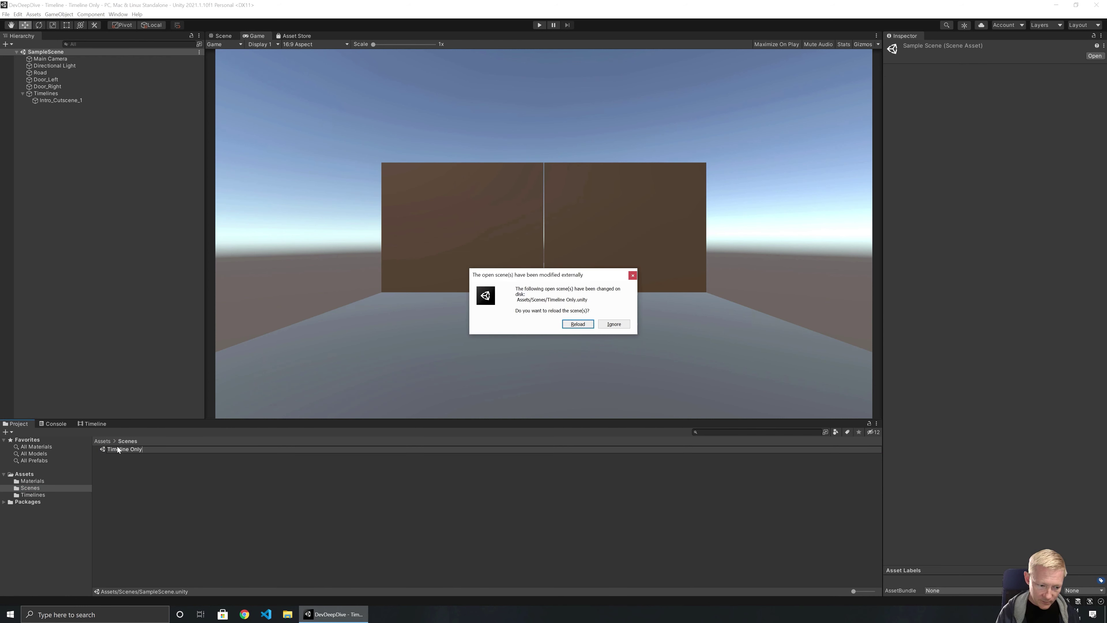
click(578, 324)
Duplicate the Timeline Only scene asset, name the copy Timeline + Cinemachine, and open that scene
key(ctrl+d)
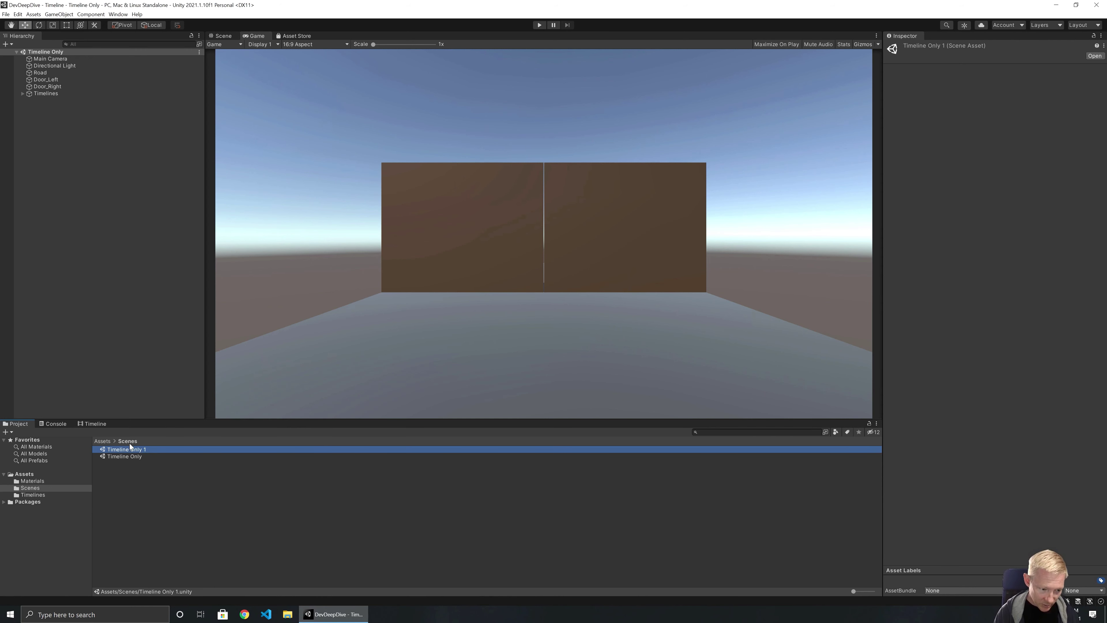
key(F2)
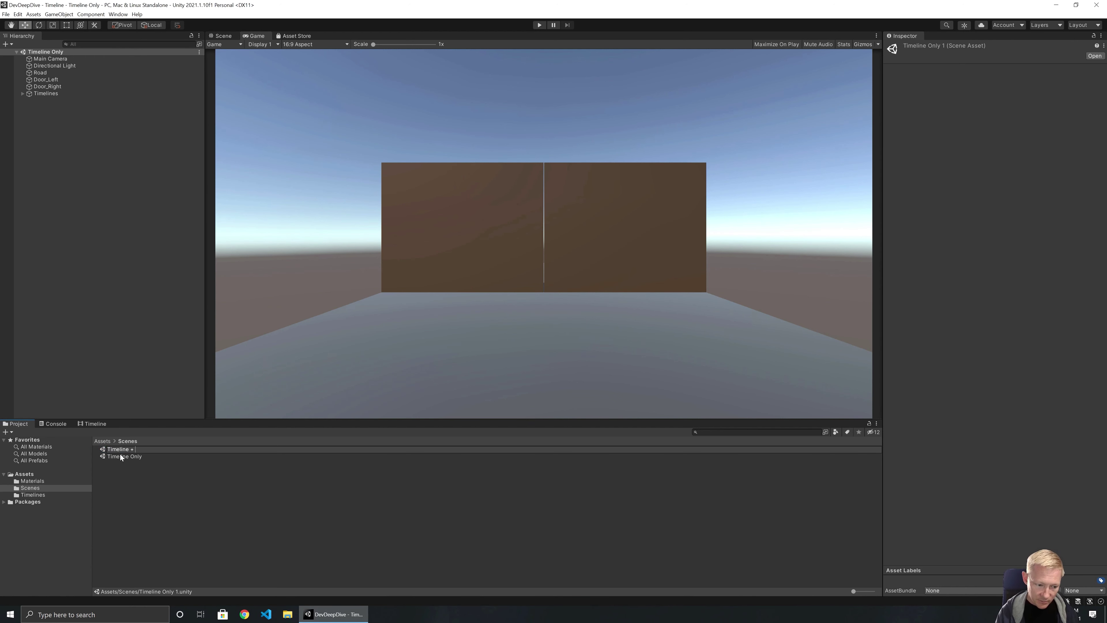
text(Timeline + Cinemachi)
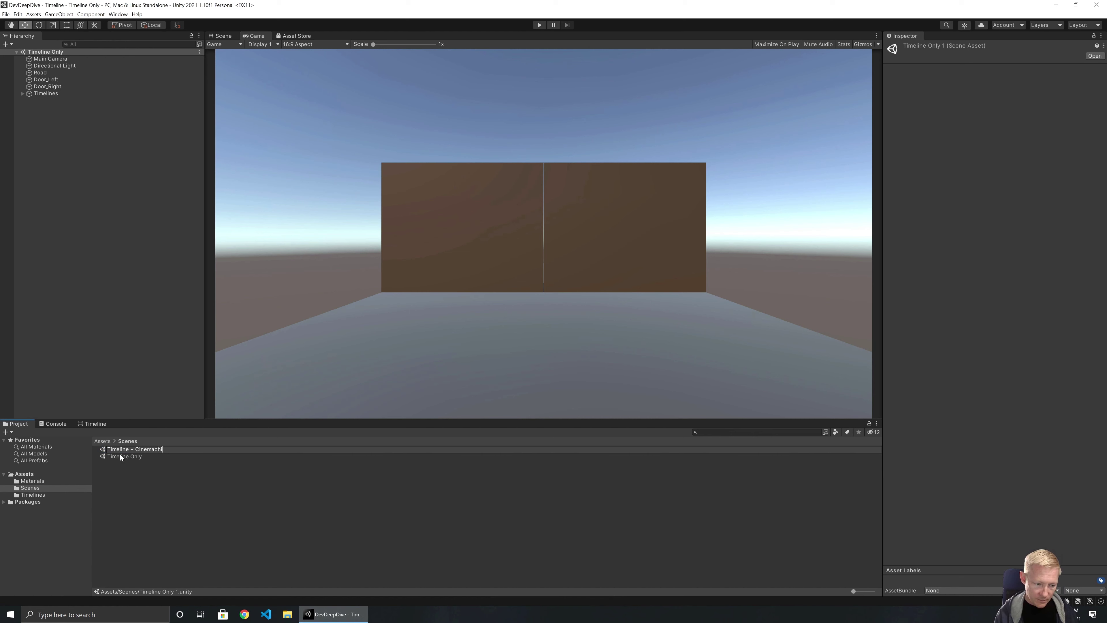
text(ne)
key(Return)
double_click(122, 449)
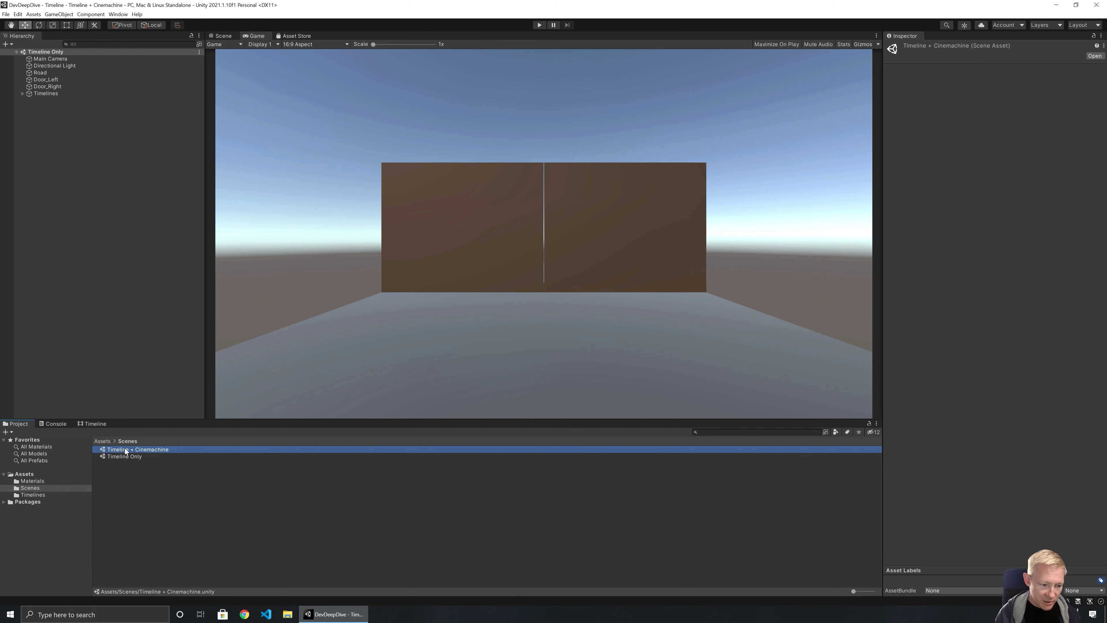
Add a Cinemachine virtual camera to the scene and name it Player Camera
click(99, 424)
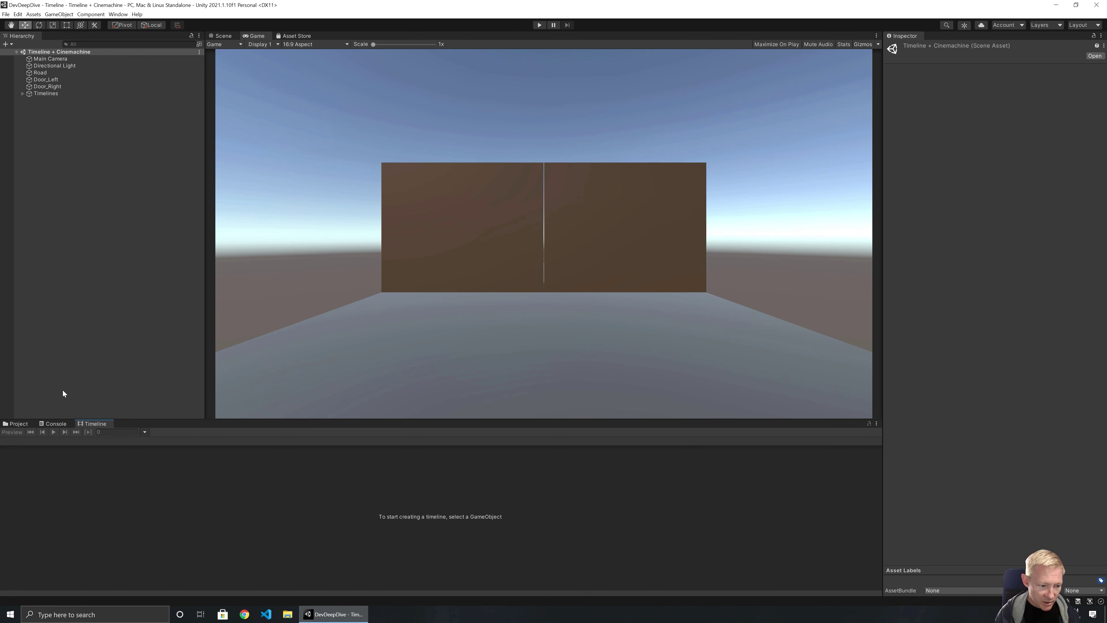
right_click(46, 119)
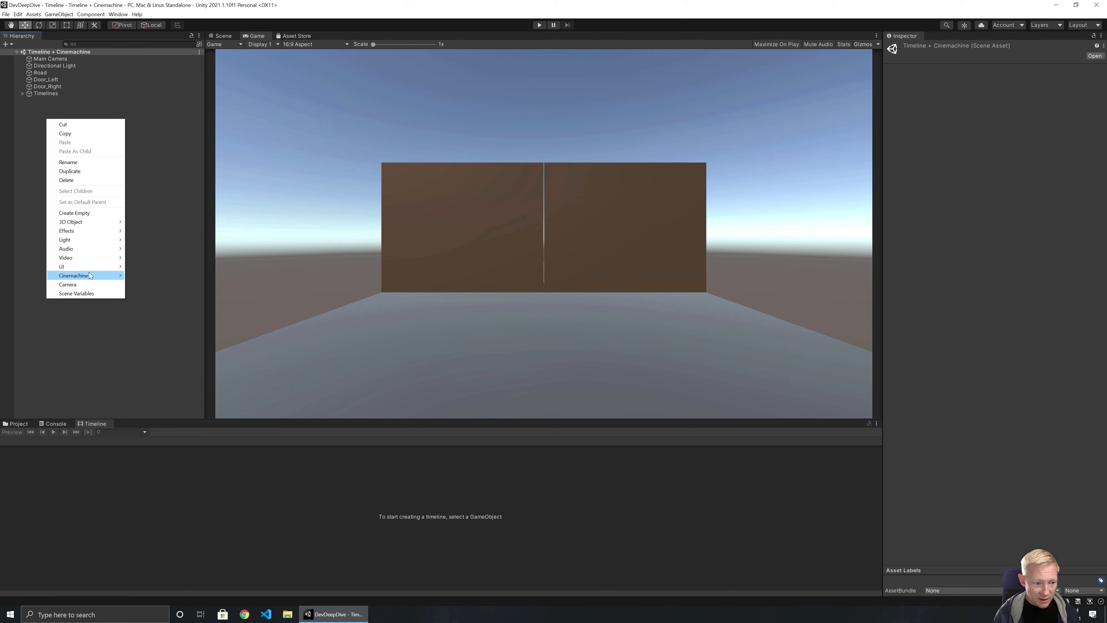
mouse_move(90, 276)
click(131, 275)
text(Player Camera)
key(Return)
Add a second Cinemachine virtual camera to the scene and name it Security Camera
right_click(56, 119)
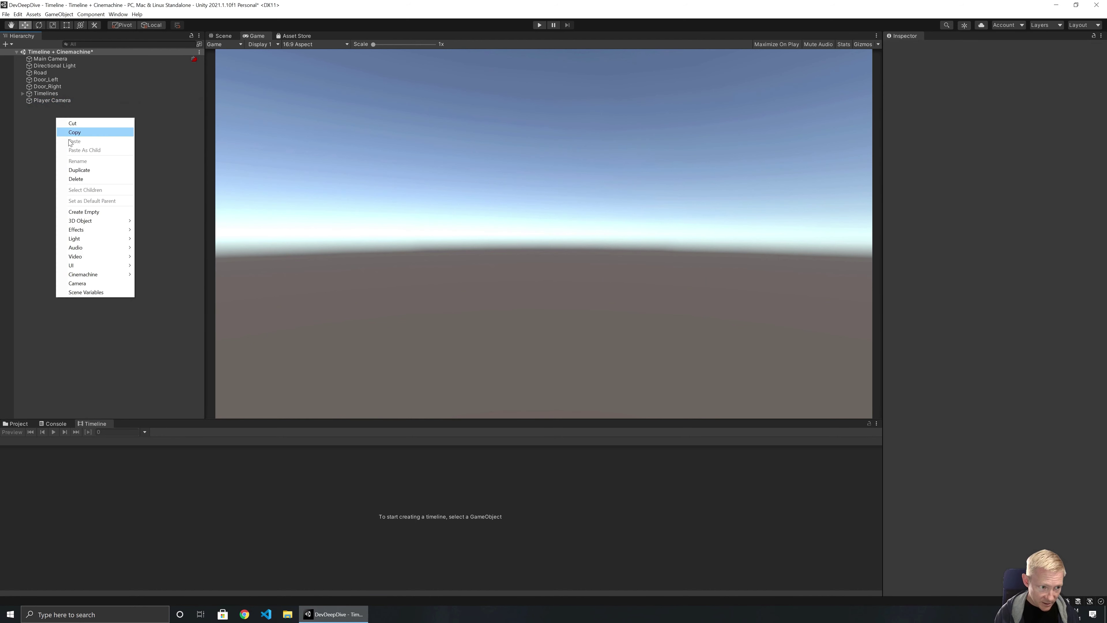
mouse_move(122, 275)
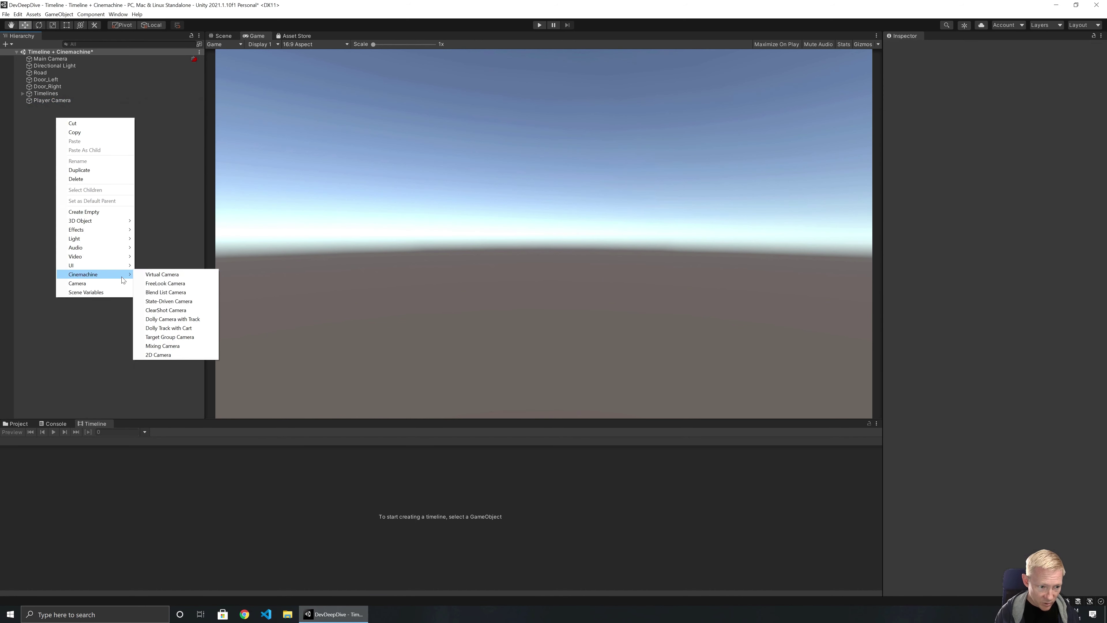
click(170, 275)
text(Se)
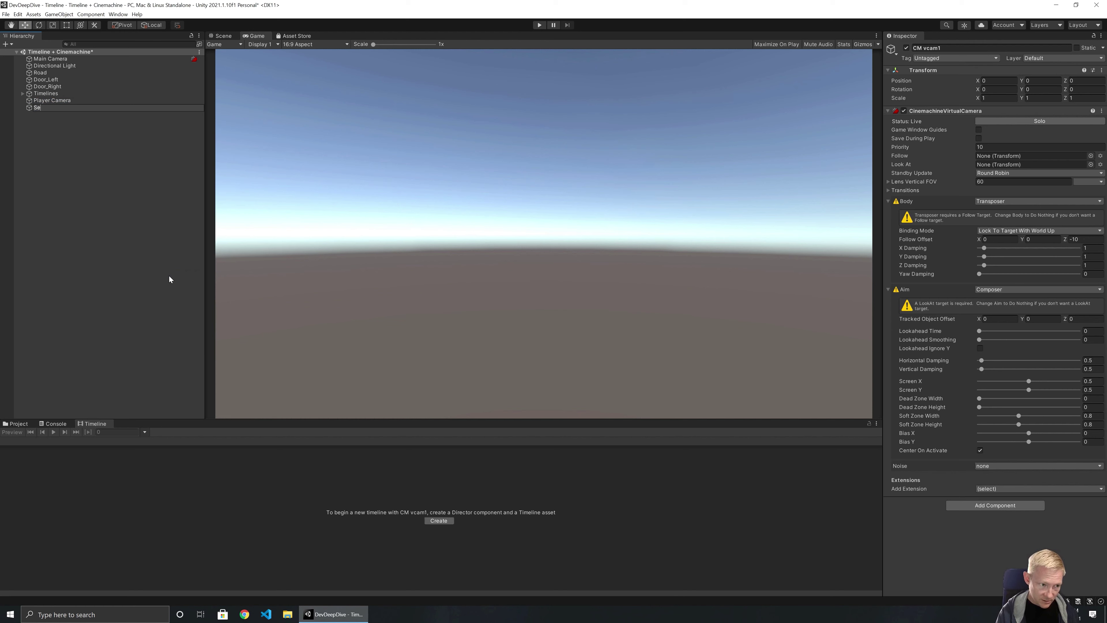
text(curity Camera)
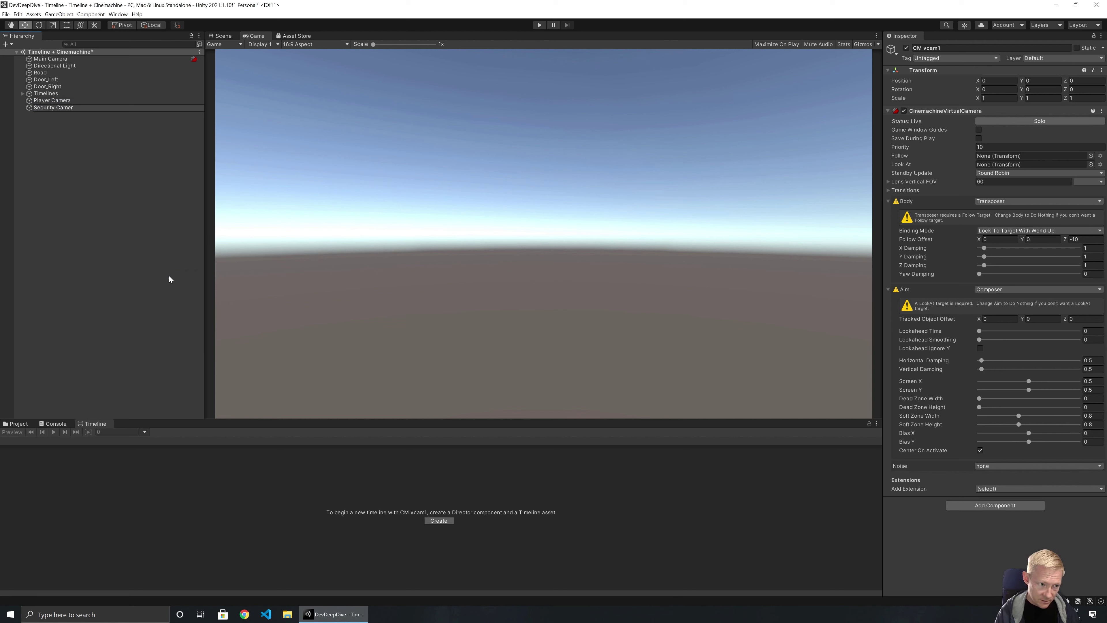
key(Return)
Show the contents of the Timelines asset folder and delete the Intro_Cutscene_1 object under the Timelines parent in the scene
click(17, 423)
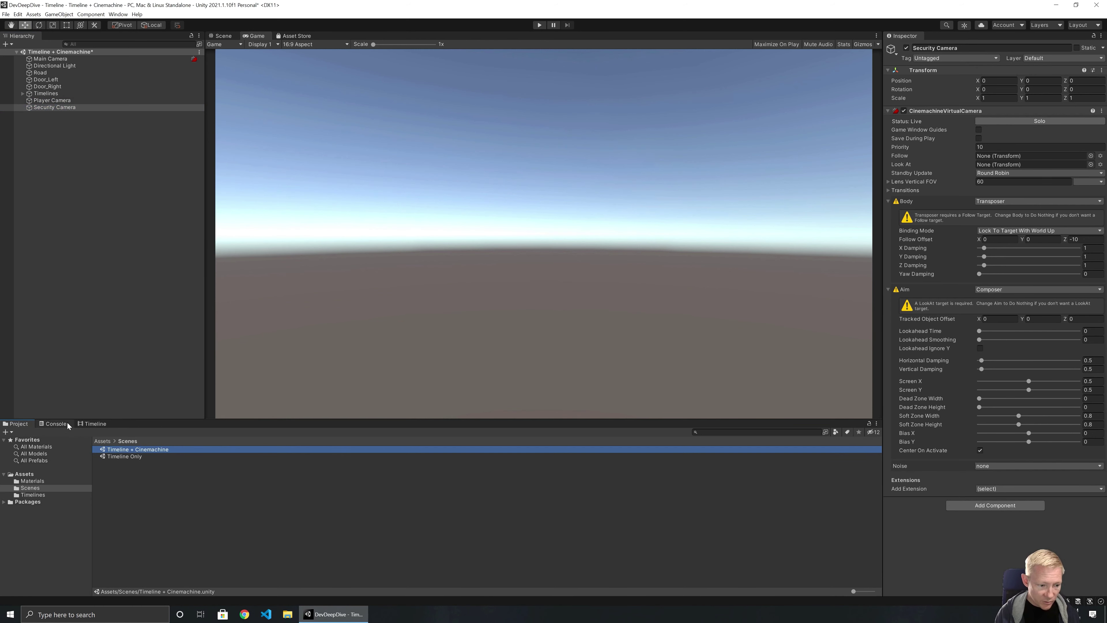
click(33, 494)
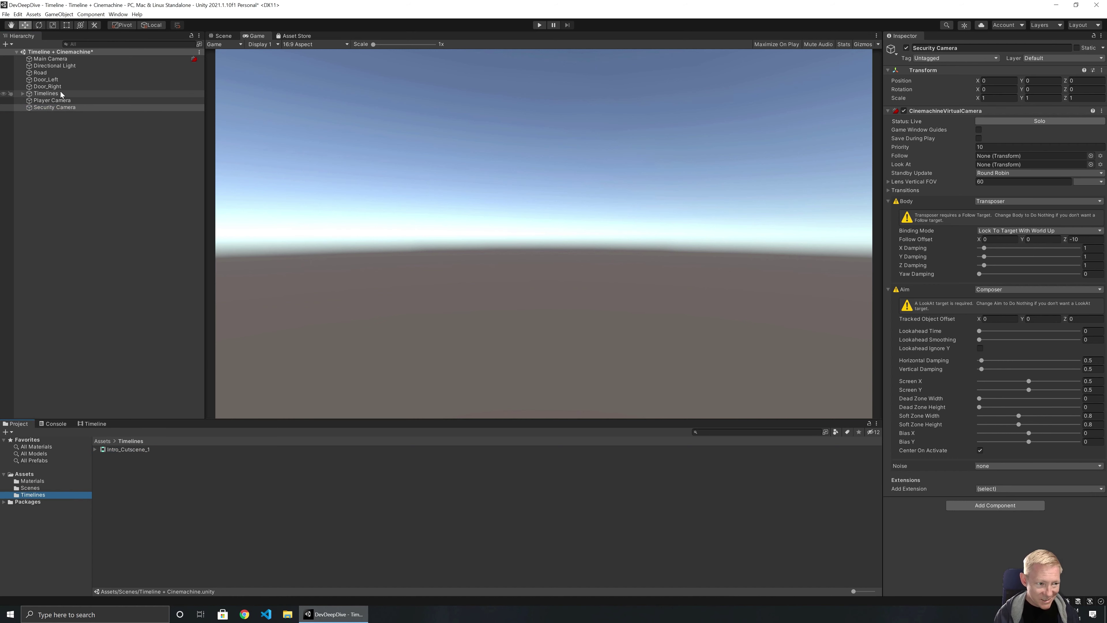
click(23, 93)
click(37, 95)
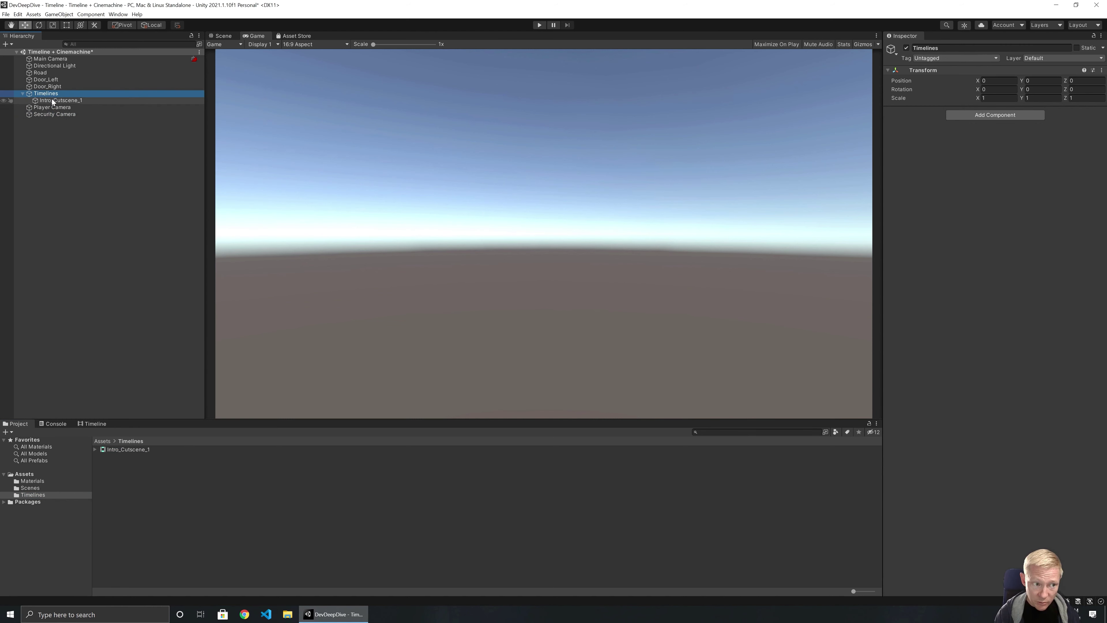
click(120, 449)
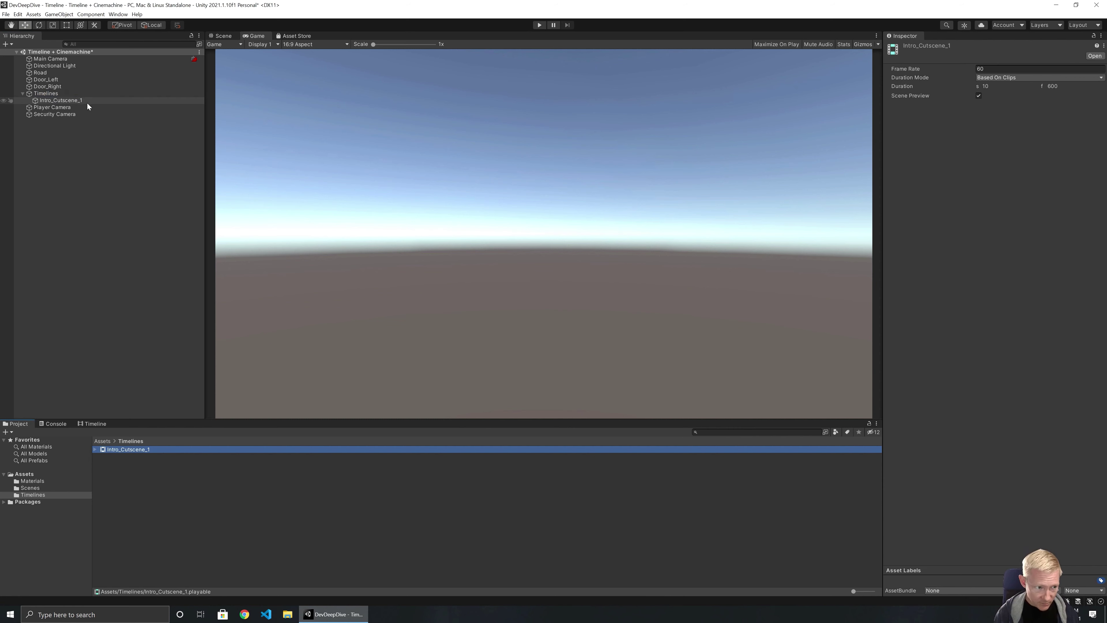
click(61, 99)
right_click(60, 99)
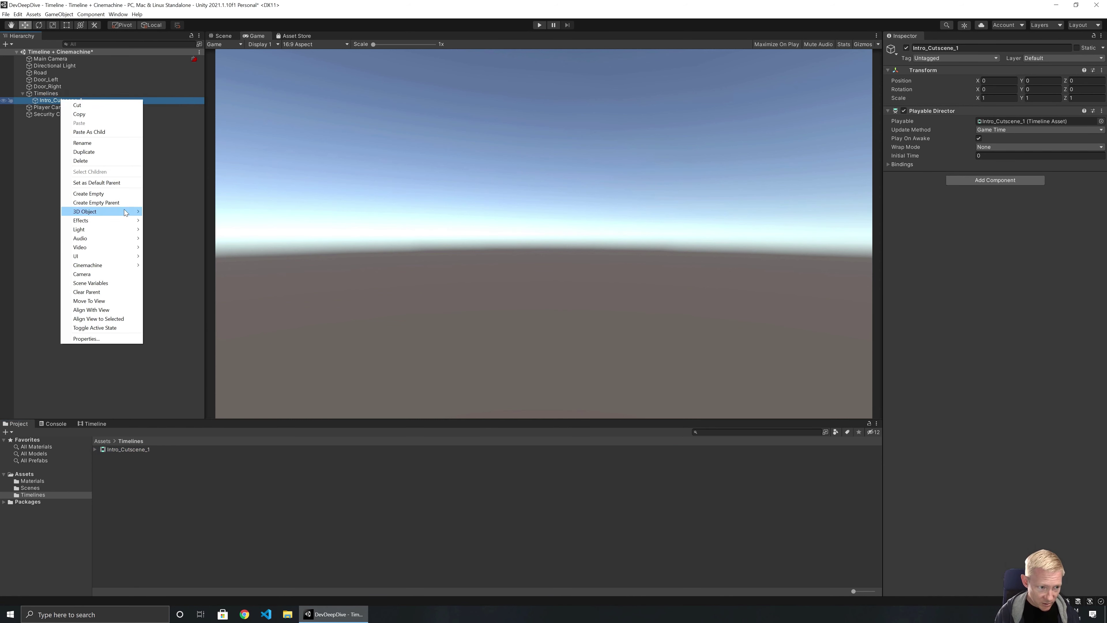
click(100, 161)
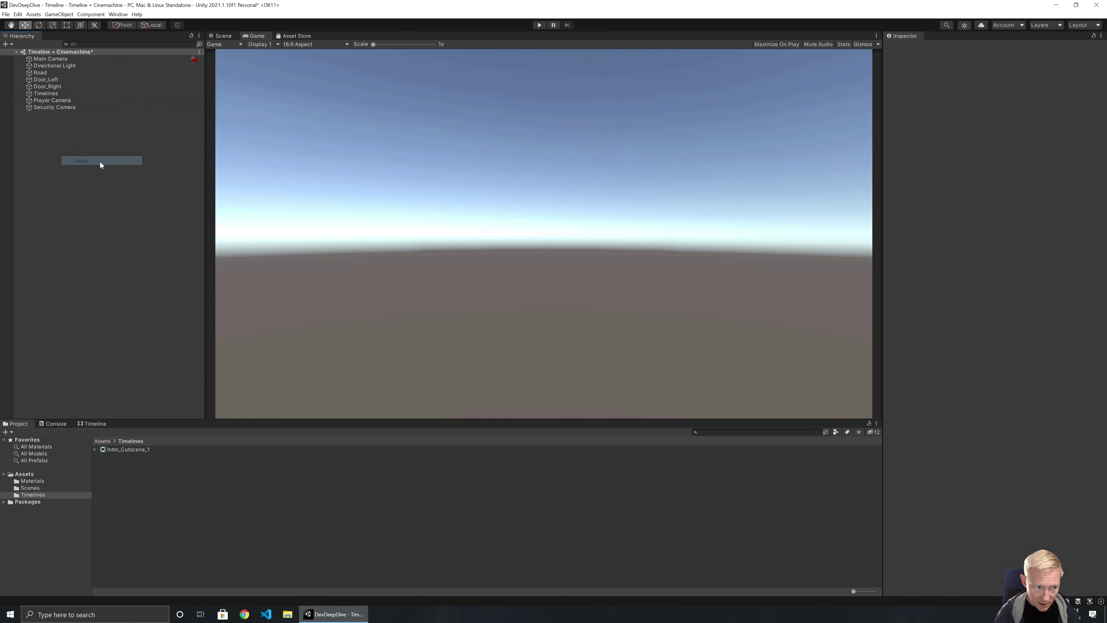
Duplicate the Intro_Cutscene_1 timeline asset and rename the copy Intro_Cutscene_2
click(118, 449)
key(ctrl+d)
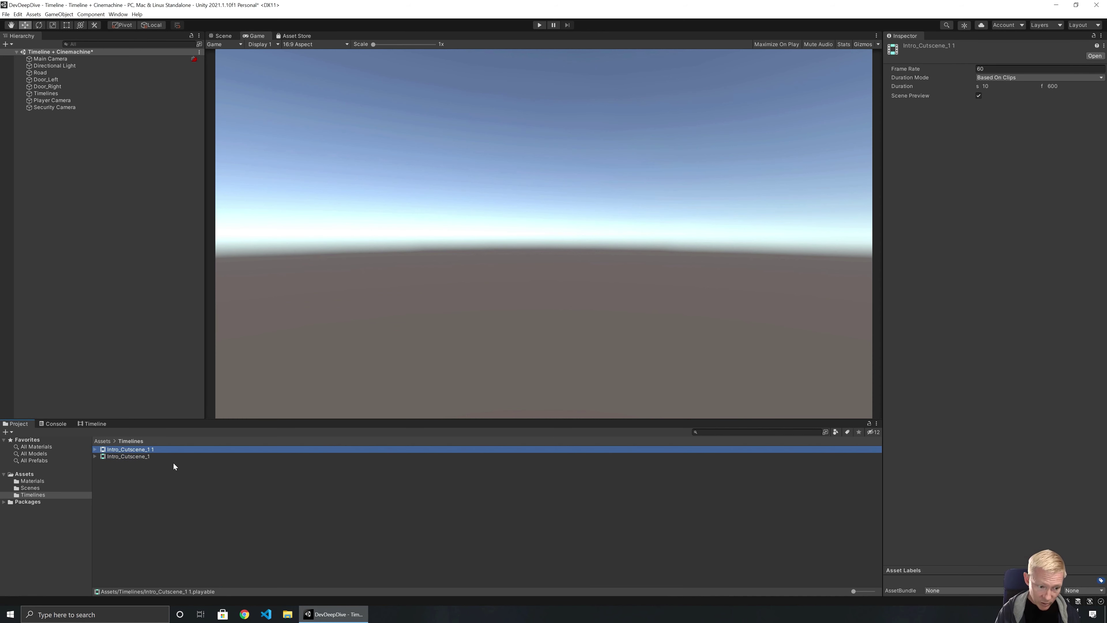
key(Return)
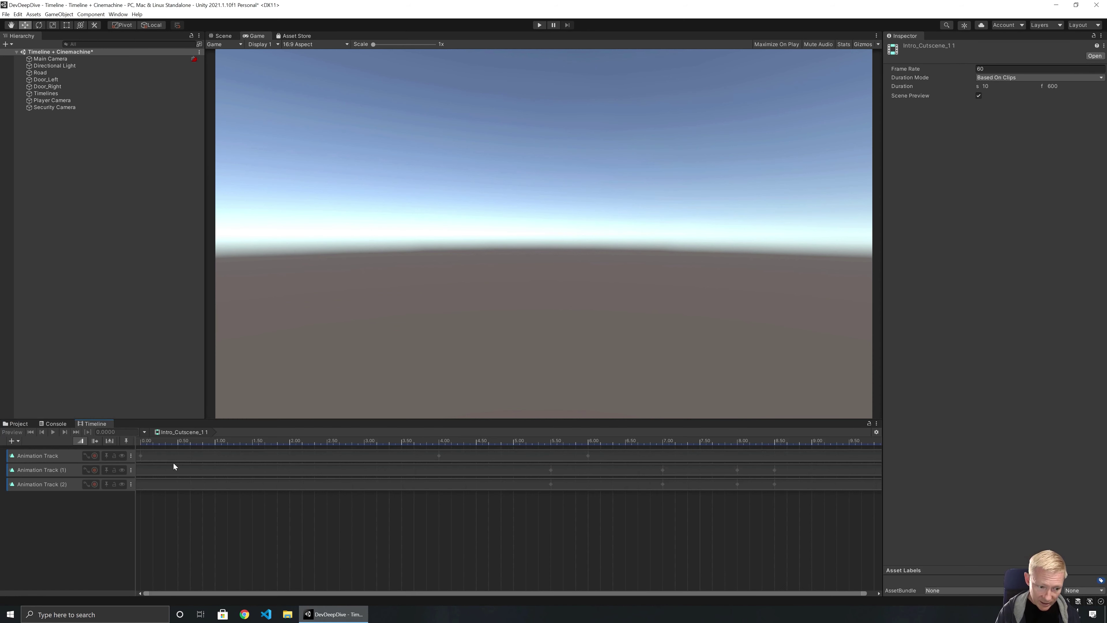
click(17, 424)
click(128, 450)
click(142, 450)
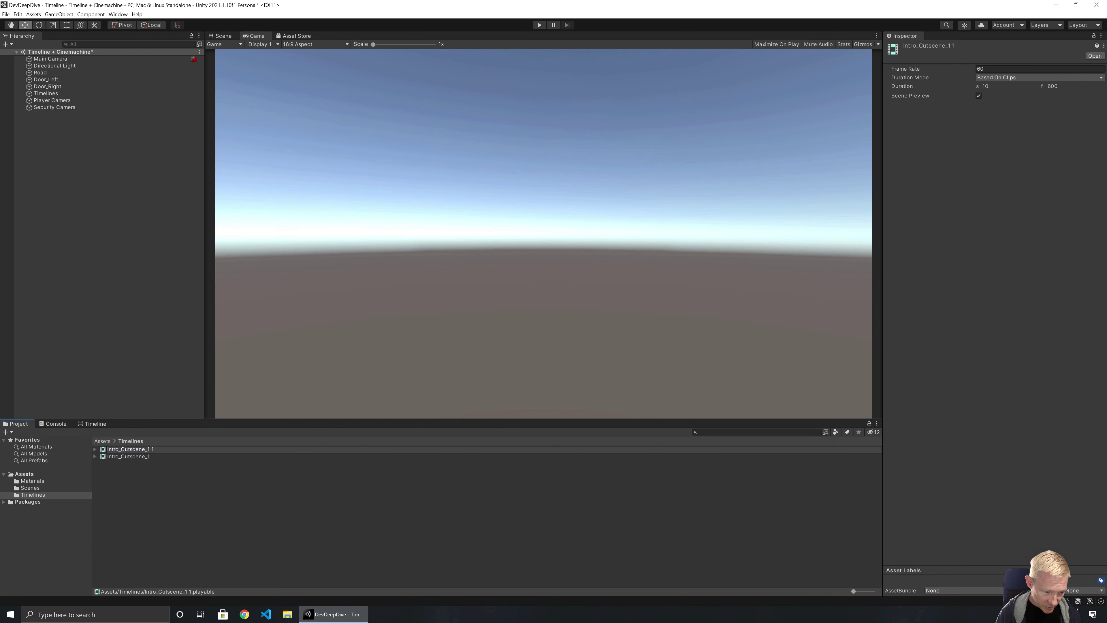
text(2)
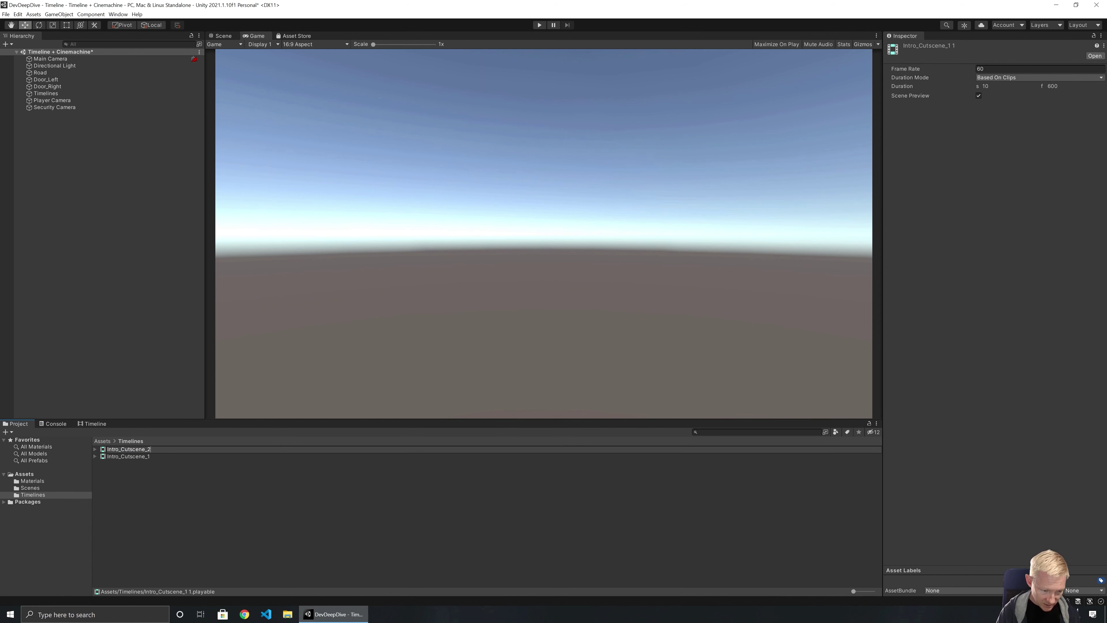
key(Return)
Add the Intro_Cutscene_2 timeline to the scene as a child of the Timelines object
drag(106, 456, 81, 296)
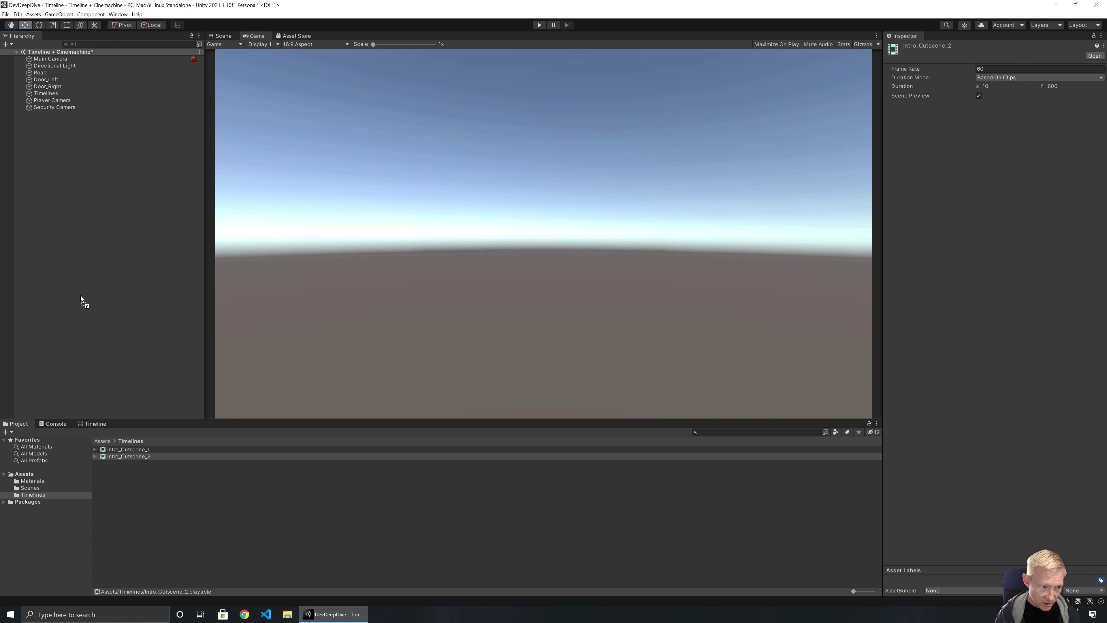
drag(86, 242, 57, 95)
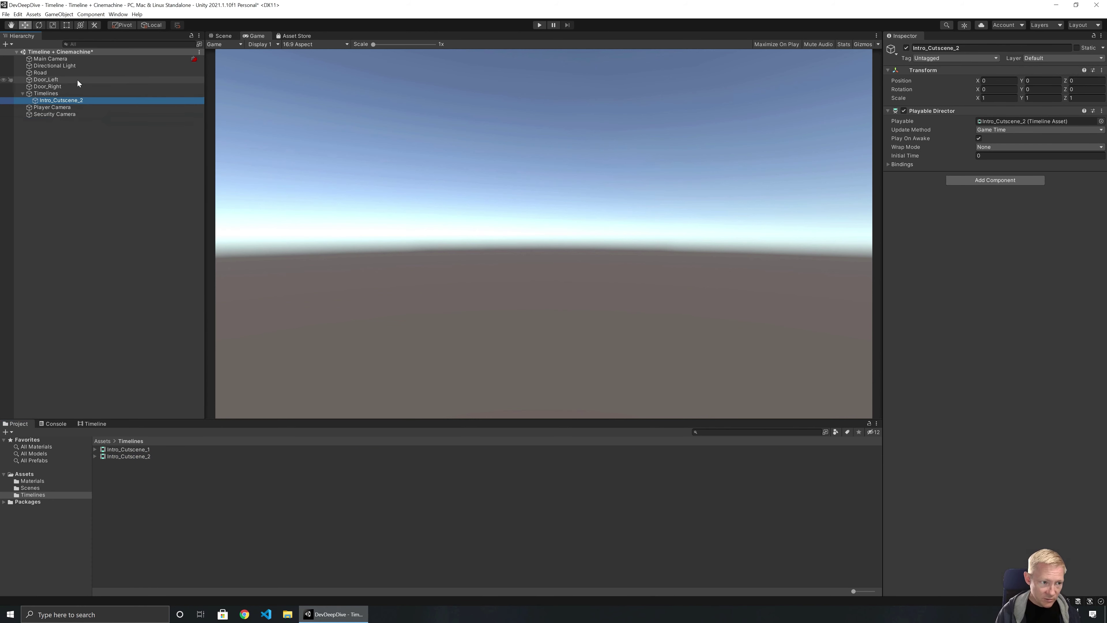
click(74, 120)
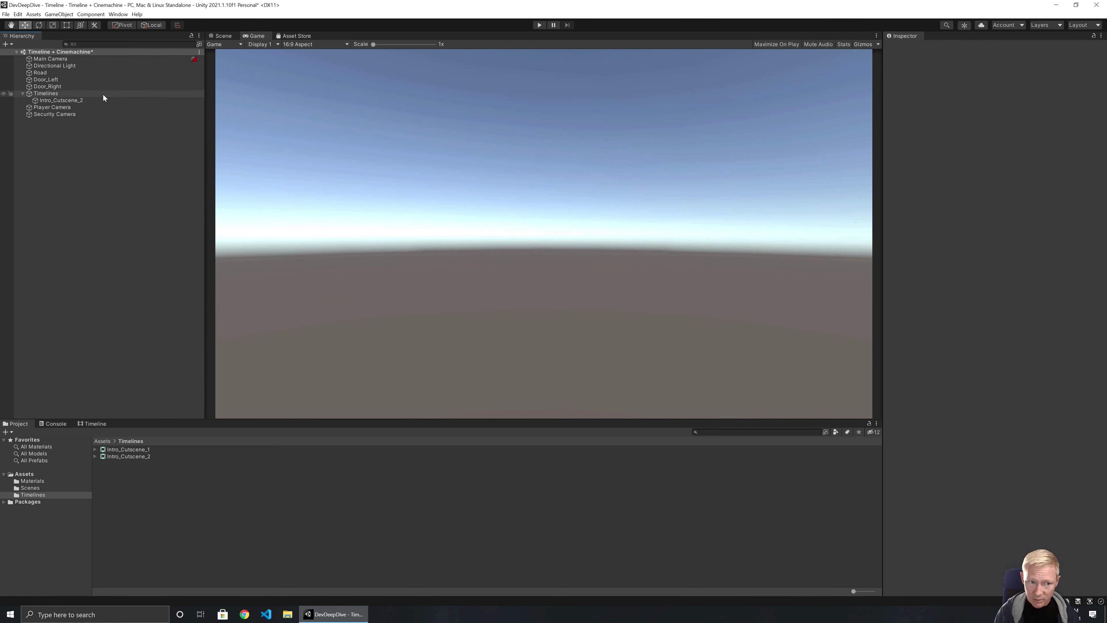
Set the Player Camera's position to X -10 and Y 1.8 in the Scene view
click(227, 36)
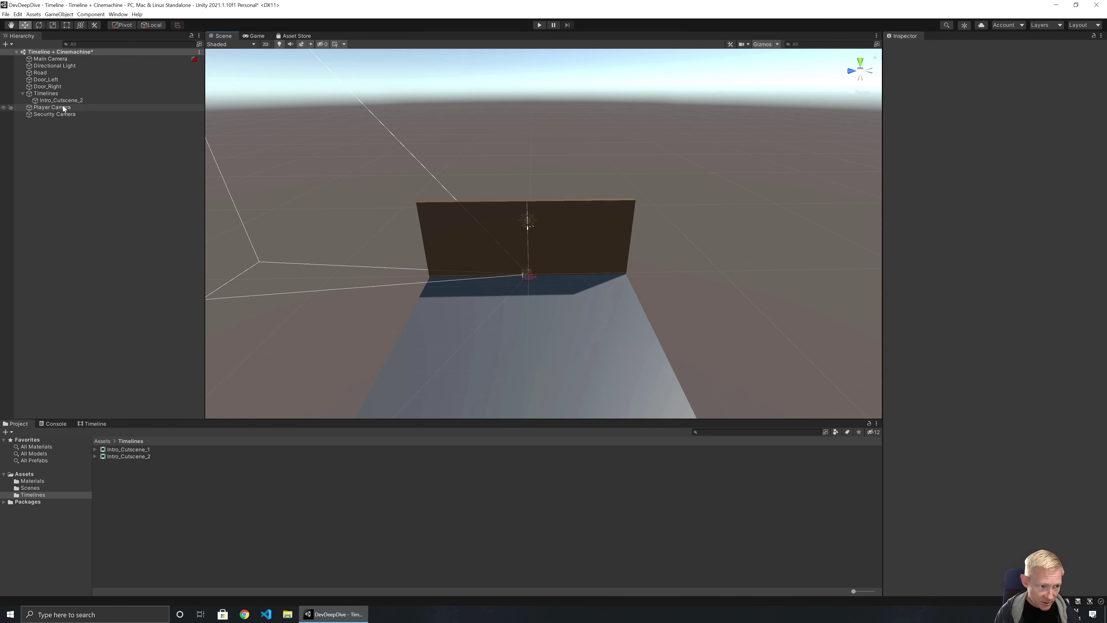
click(48, 108)
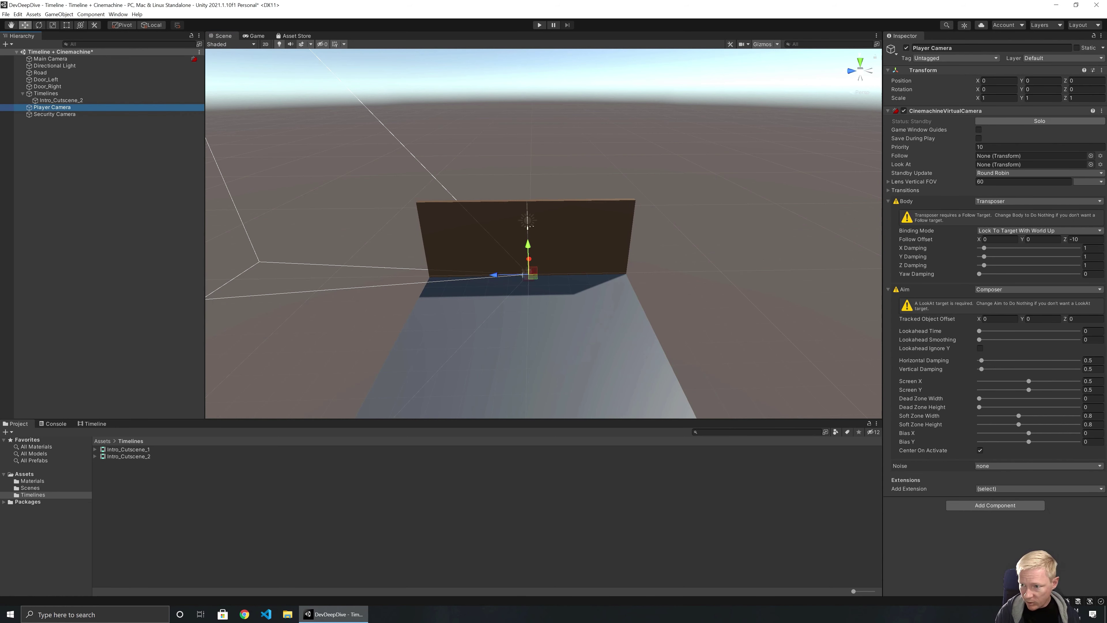
click(1006, 80)
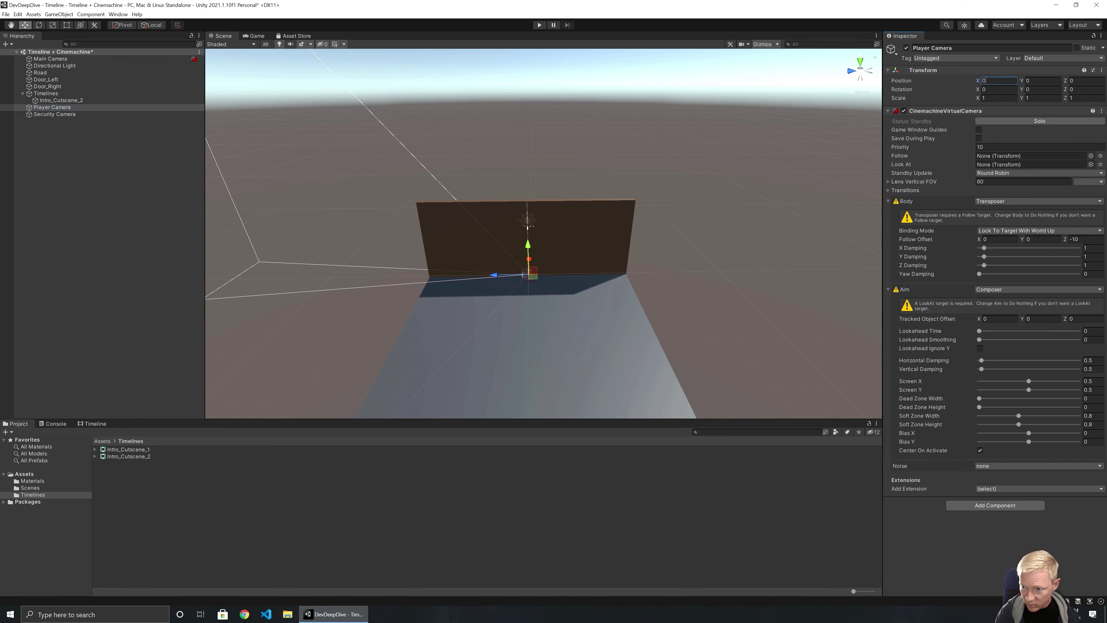
text(10)
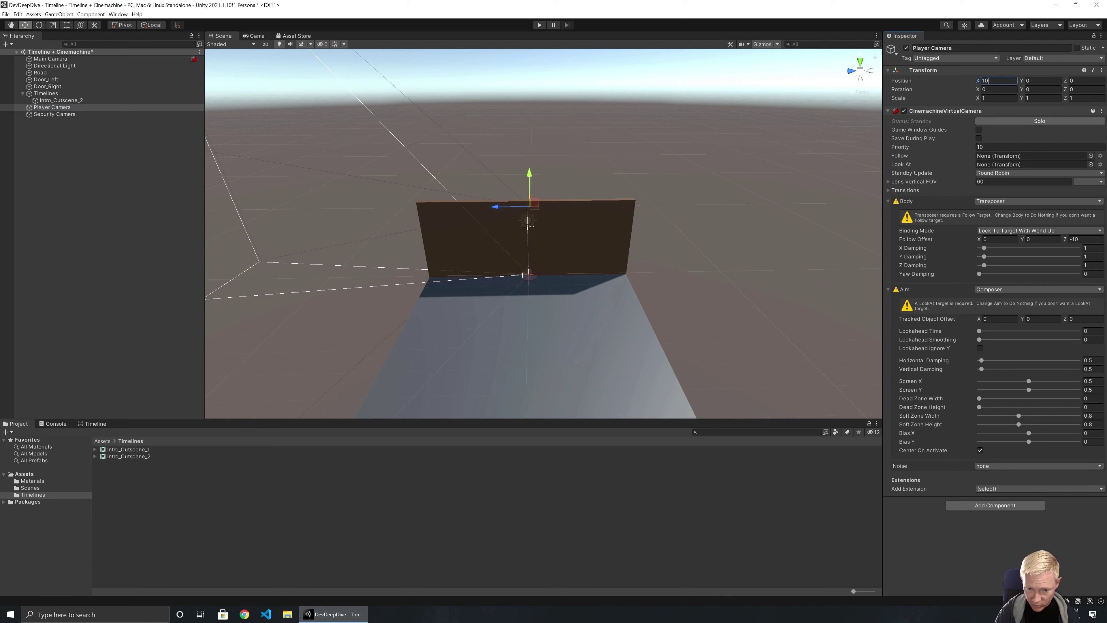
right_drag(699, 240, 790, 168)
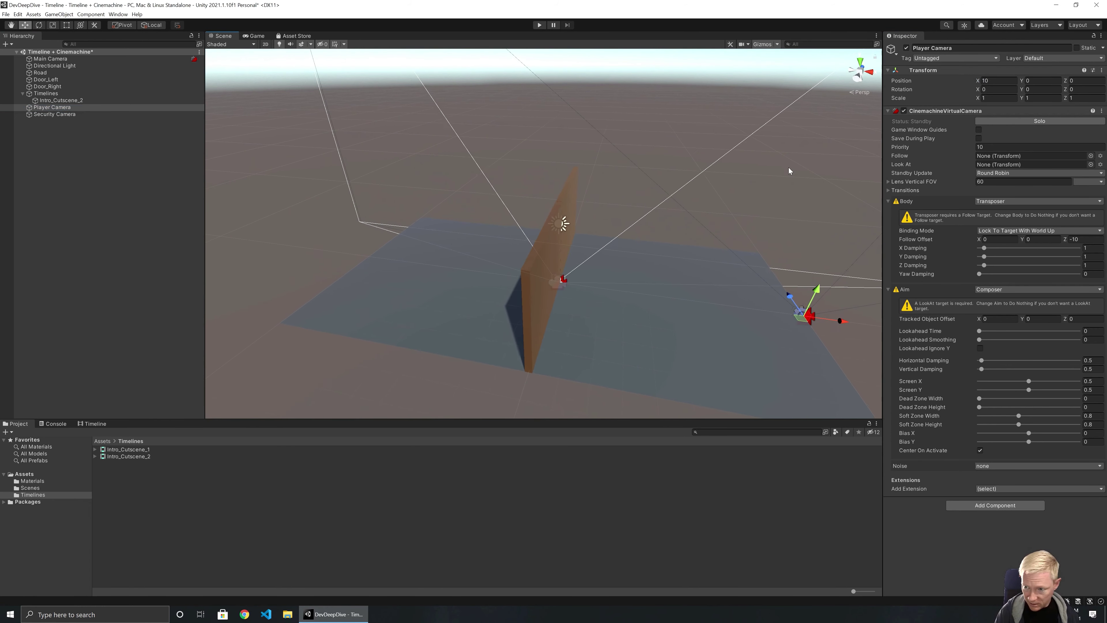
click(998, 82)
key(ctrl+a)
text(-10)
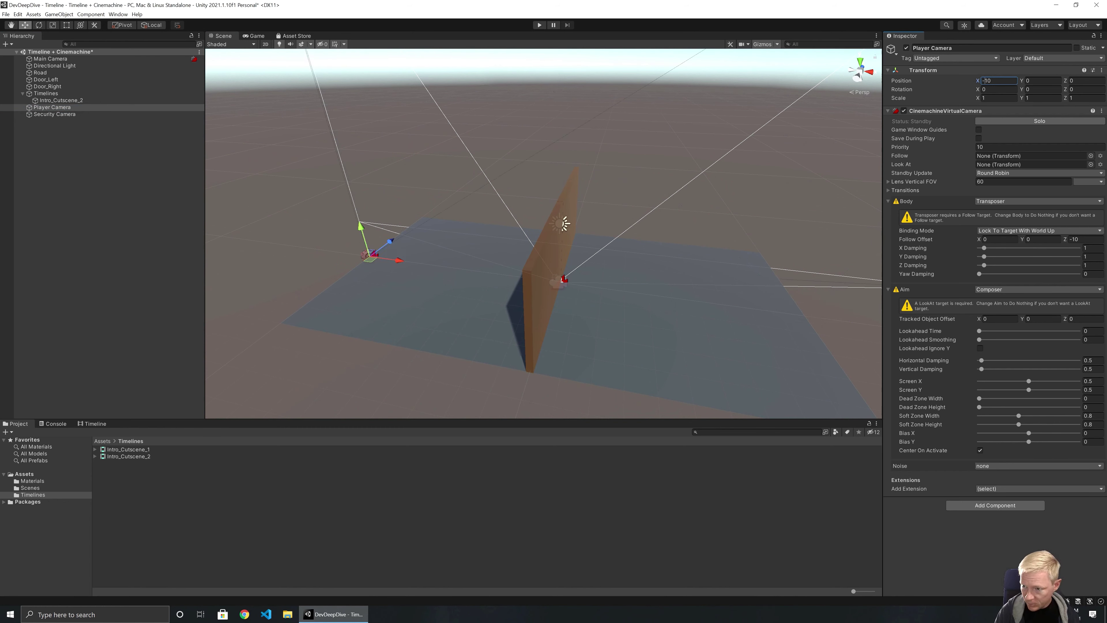
key(Tab)
text(1.8)
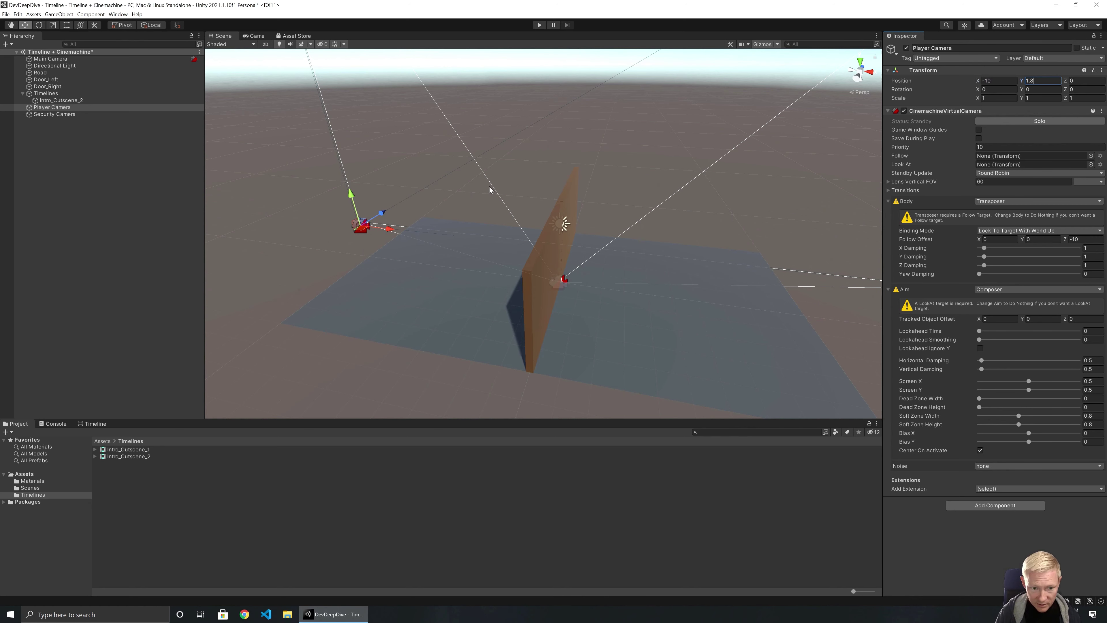
Set the Player Camera's Y rotation to 90 so that it faces the doors
alt+drag(428, 208, 475, 215)
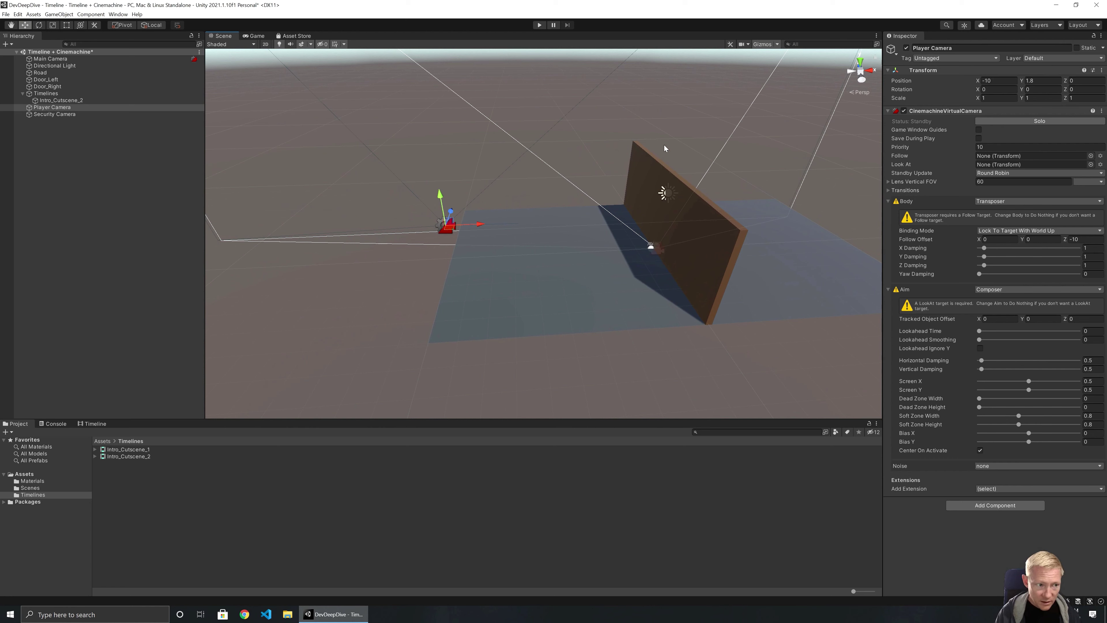
click(1041, 90)
text(62.89)
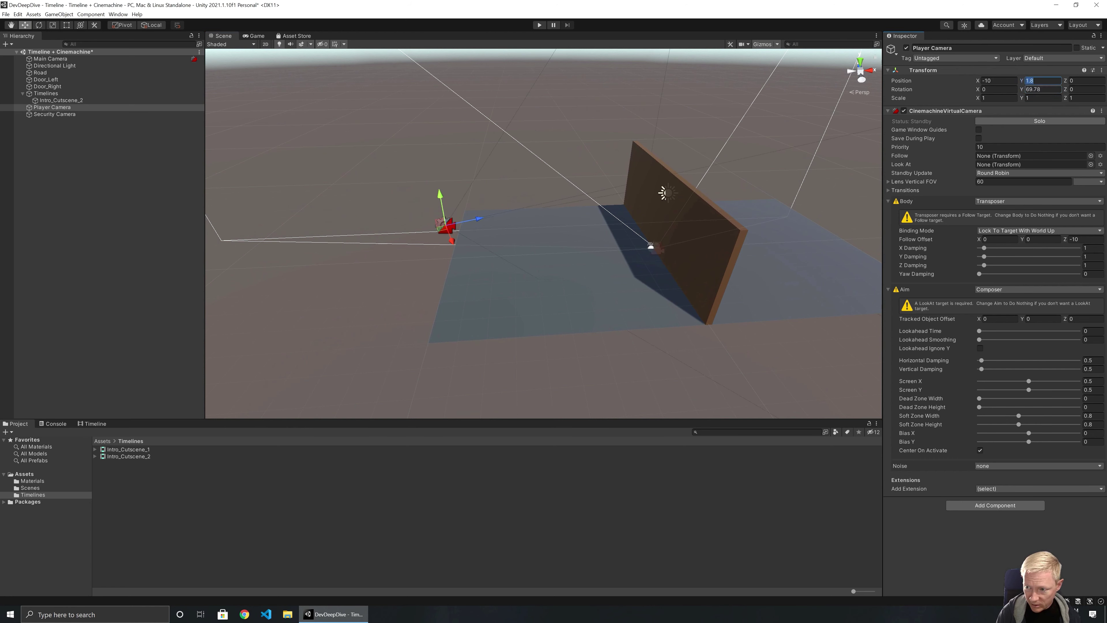
double_click(1040, 89)
text(90)
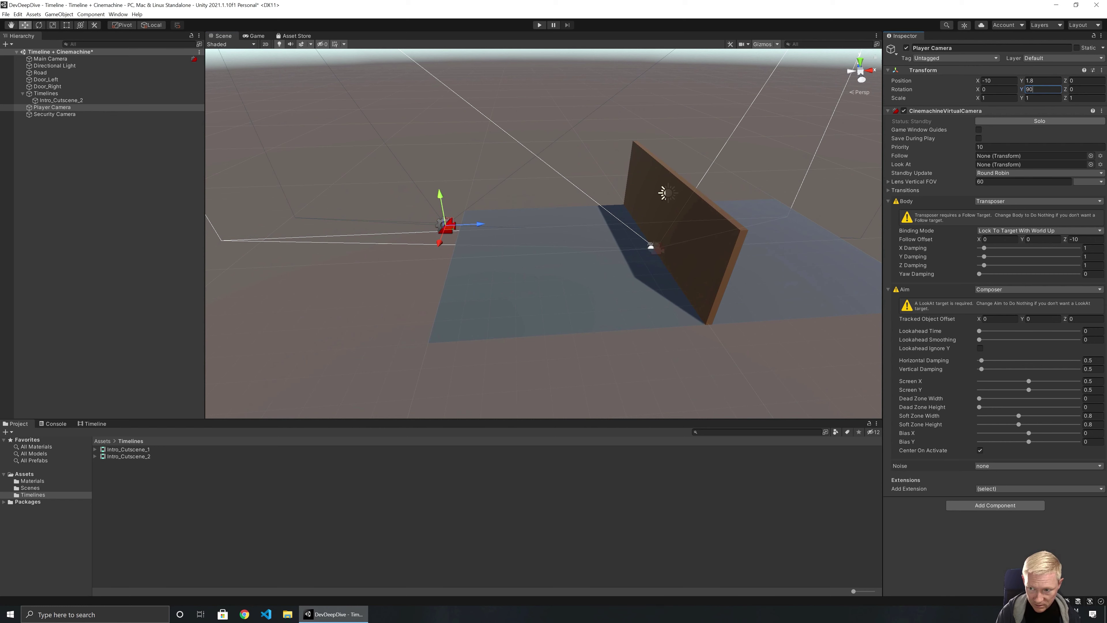
right_drag(679, 167, 471, 235)
scroll(472, 235, down, 5)
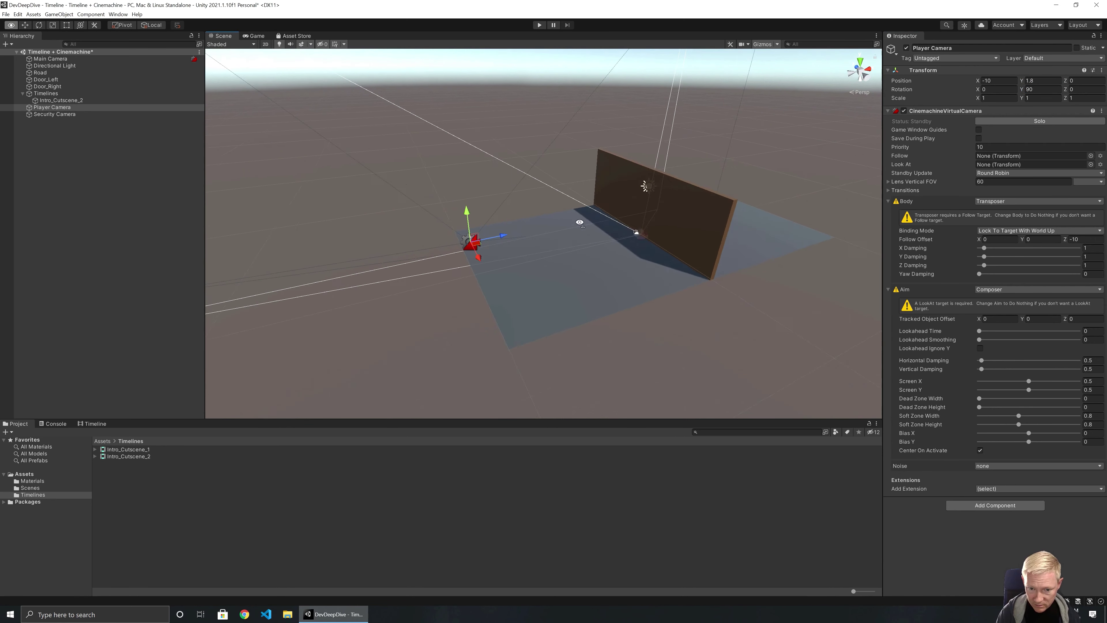
click(1039, 89)
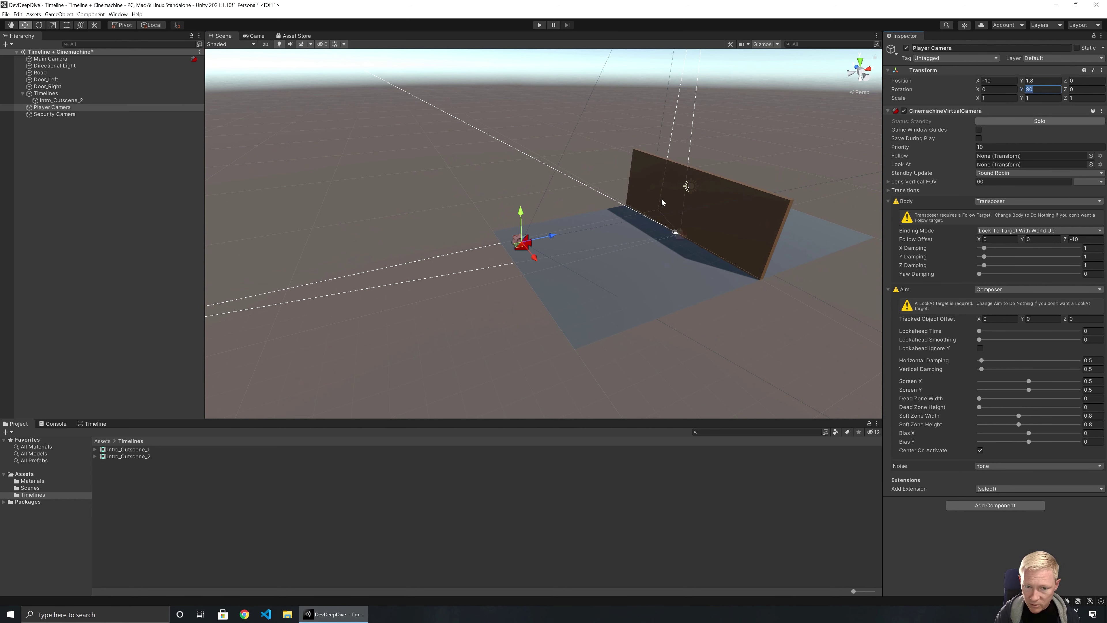
Set both the Body and Aim behaviours of the Player Camera's virtual camera to Do nothing
right_drag(661, 198, 594, 205)
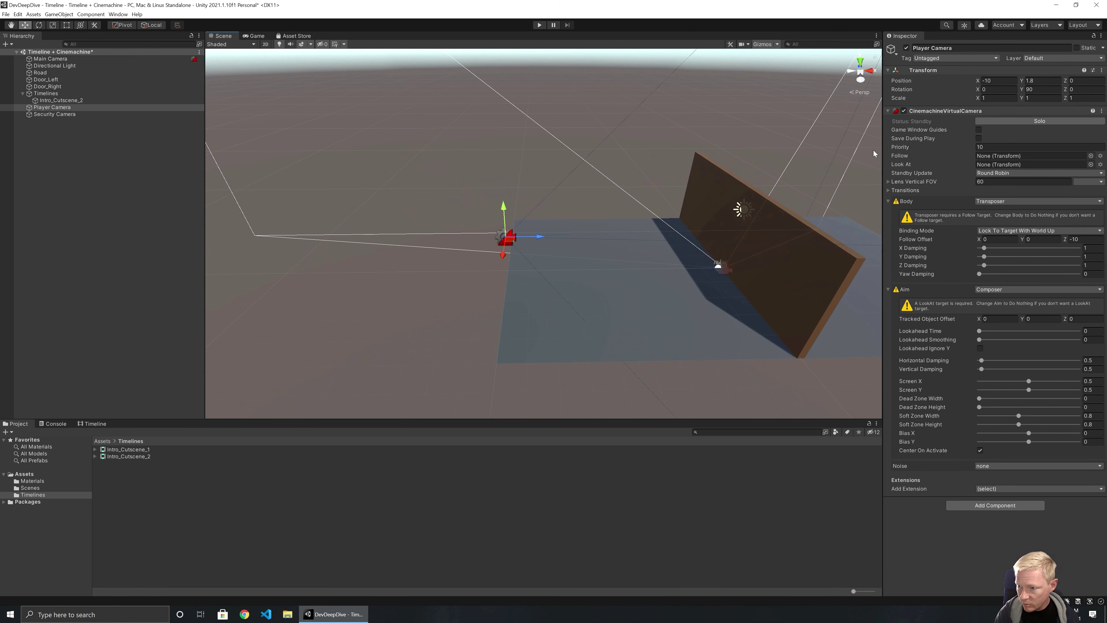
click(986, 202)
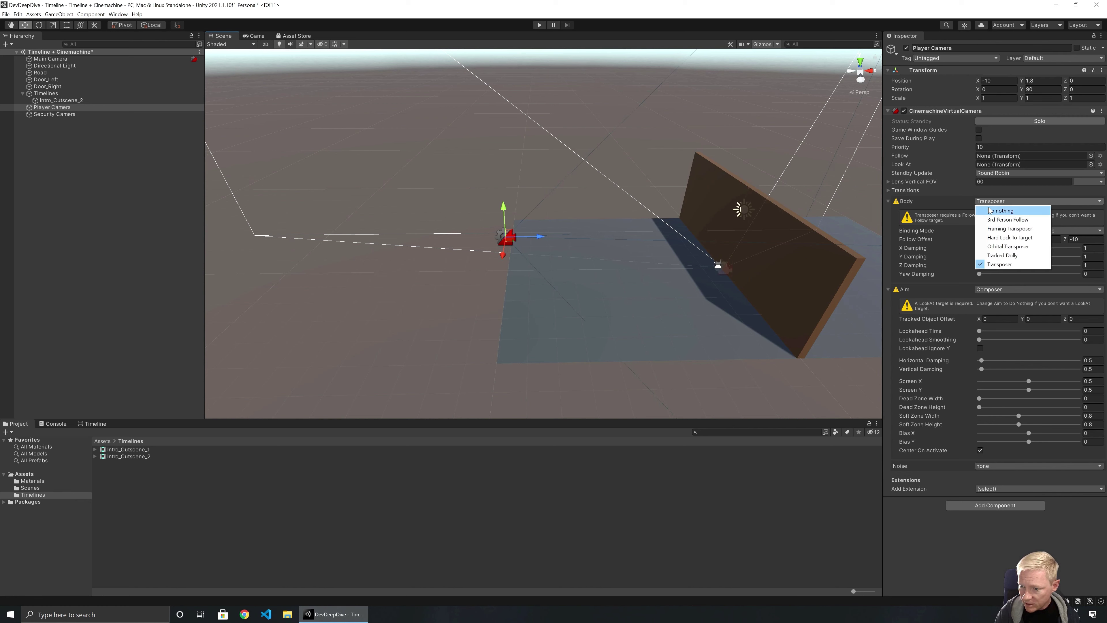
click(990, 211)
click(993, 213)
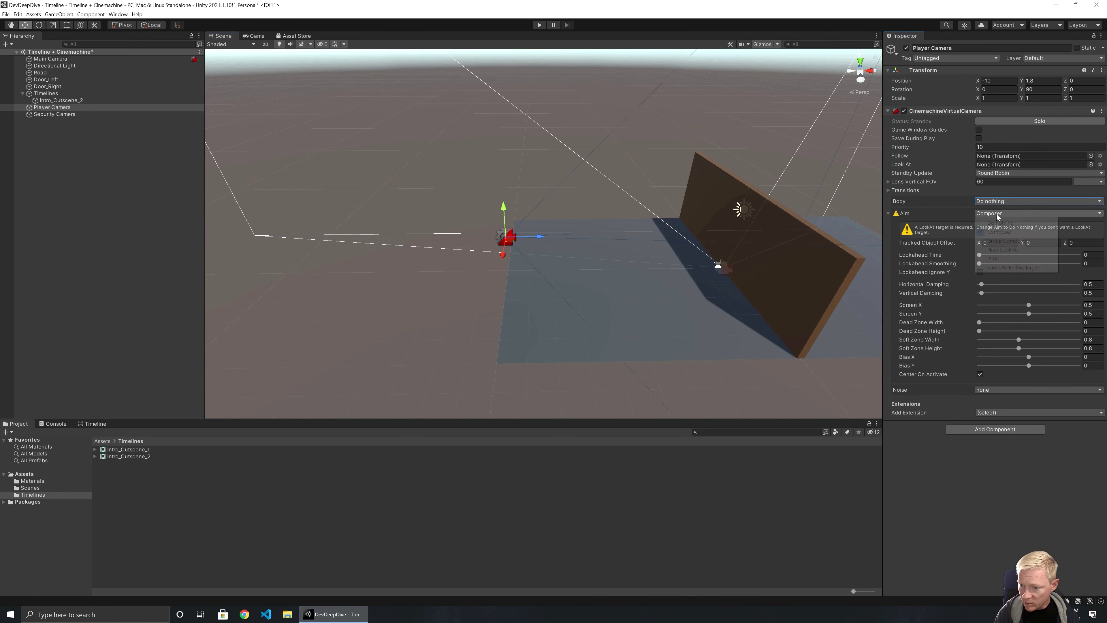
click(990, 221)
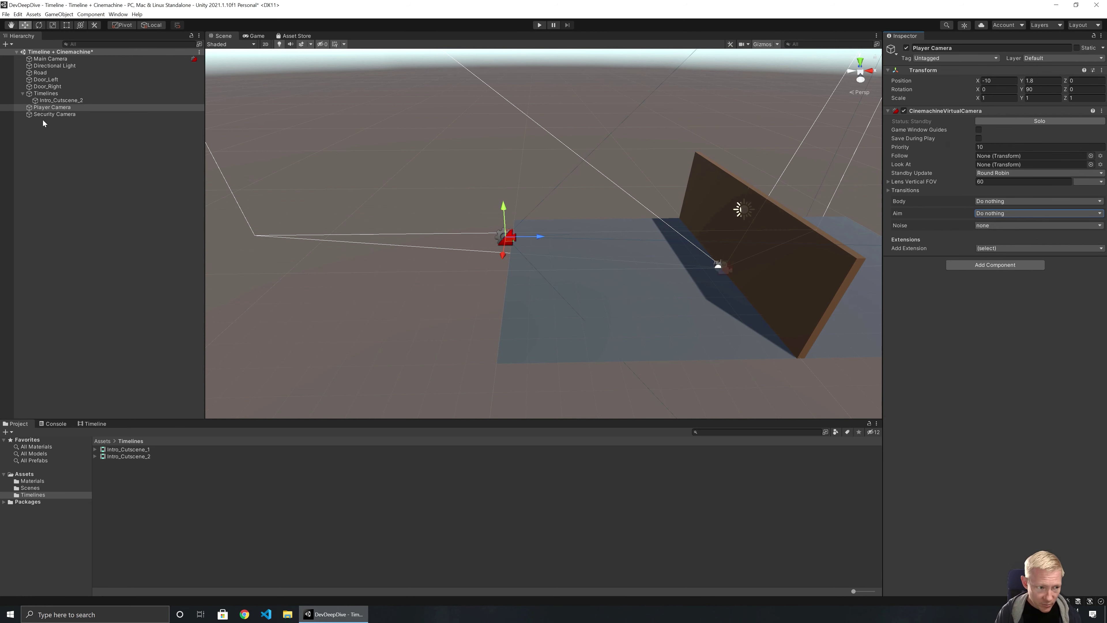
Set the Body behaviour of the Security Camera's virtual camera to Do nothing
click(65, 115)
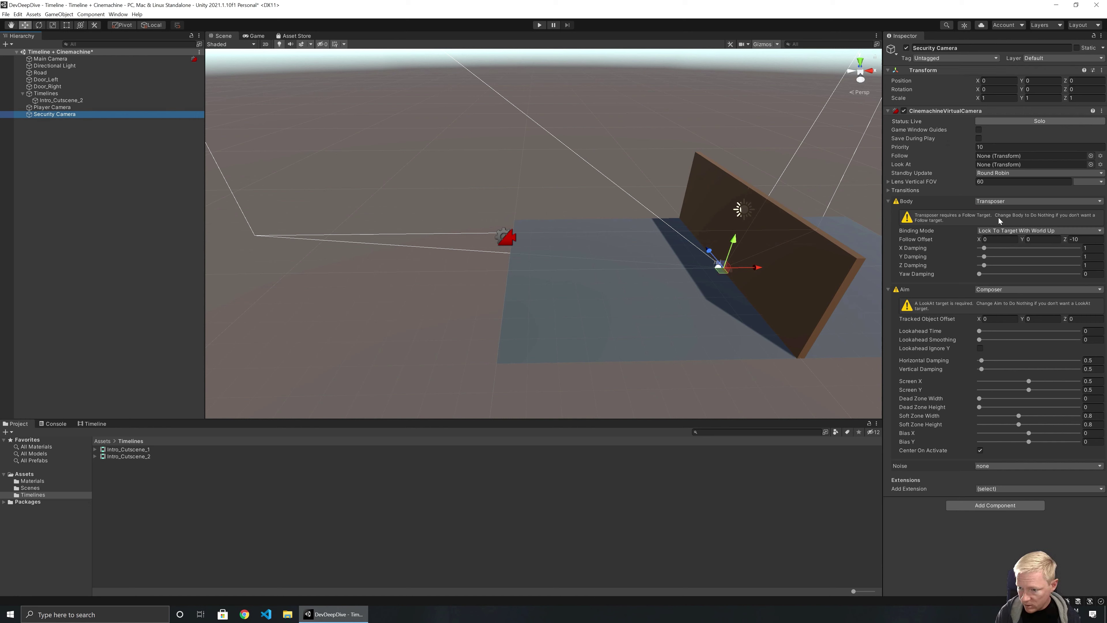
click(1005, 201)
click(1002, 211)
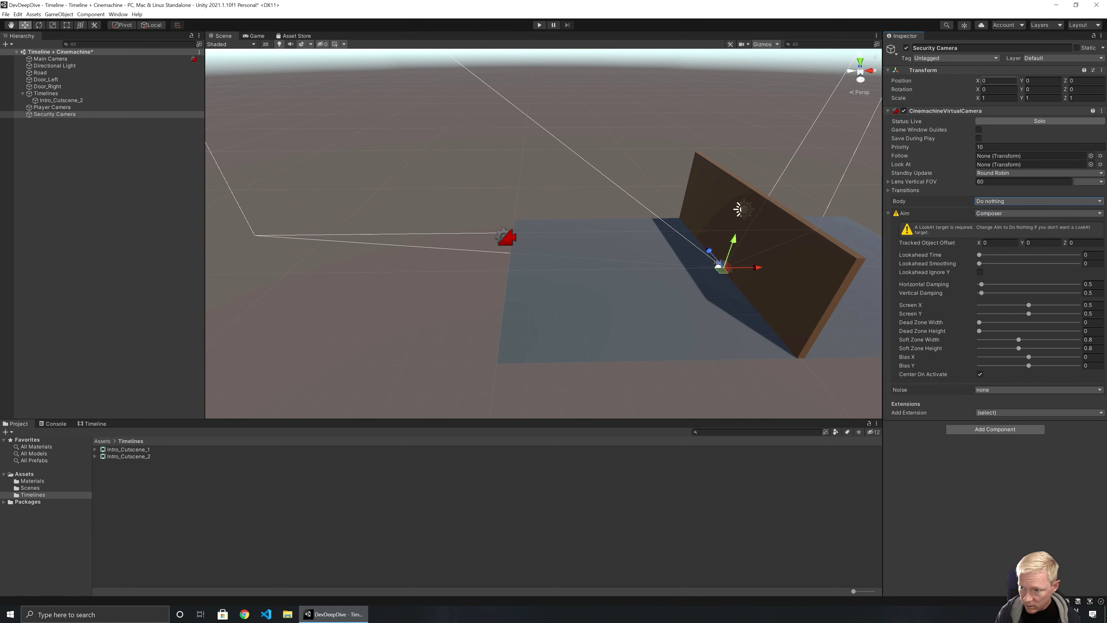
Set the Security Camera's position to Z -5 and Y 4, placing it up at the end of the doors
click(998, 81)
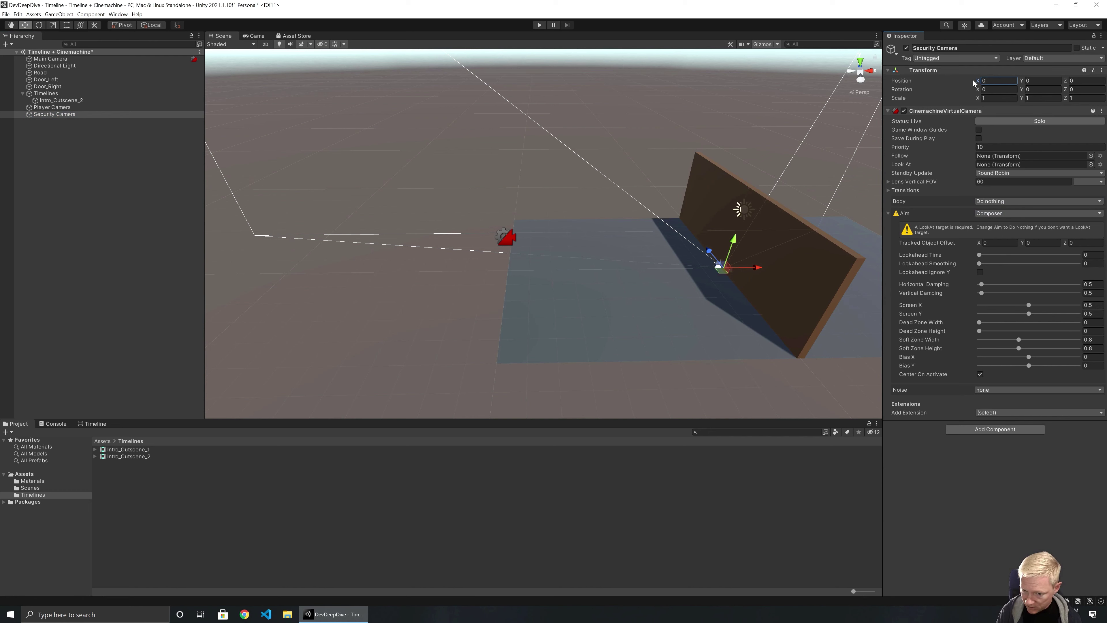
drag(710, 252, 764, 348)
click(1085, 80)
key(ctrl+a)
text(-5)
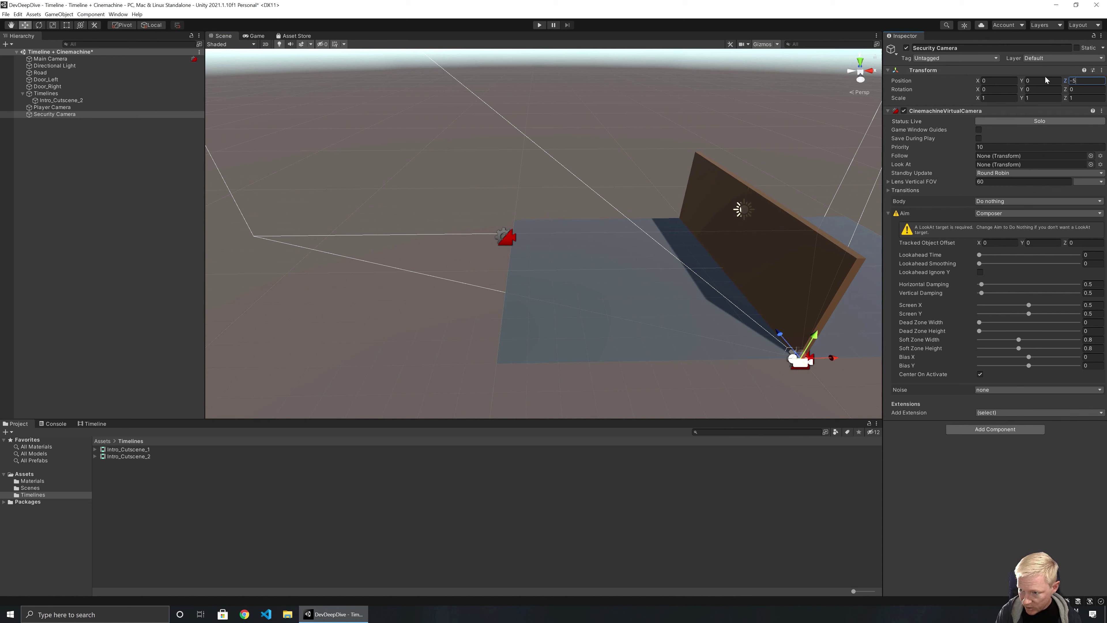
click(1040, 81)
text(4)
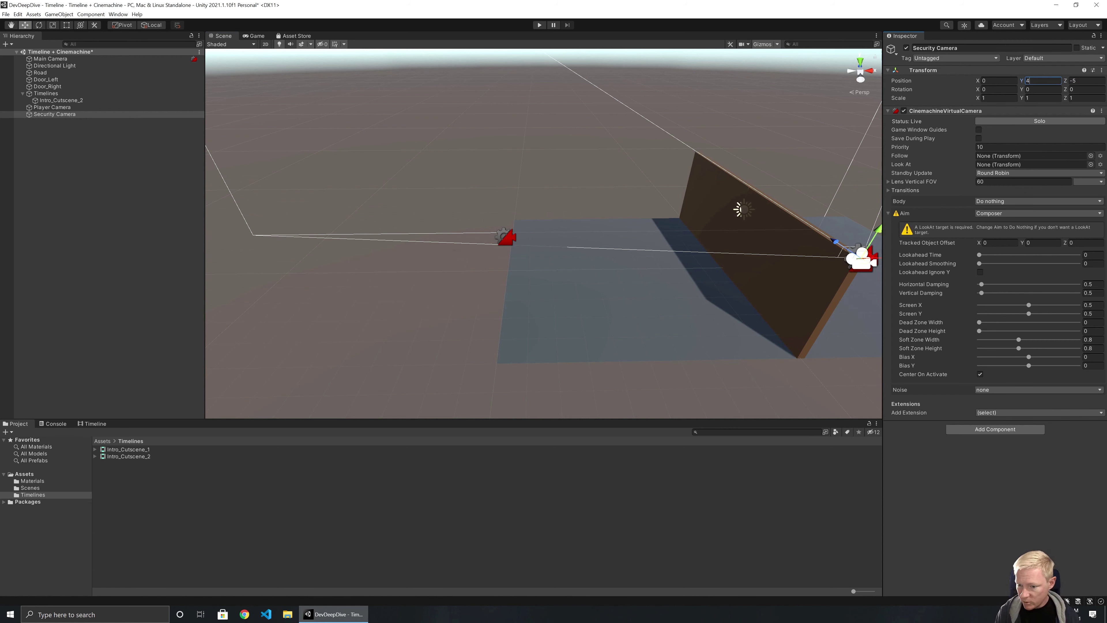
Move the Security Camera along X to about -0.42 and open its X position for editing
right_drag(801, 316, 829, 288)
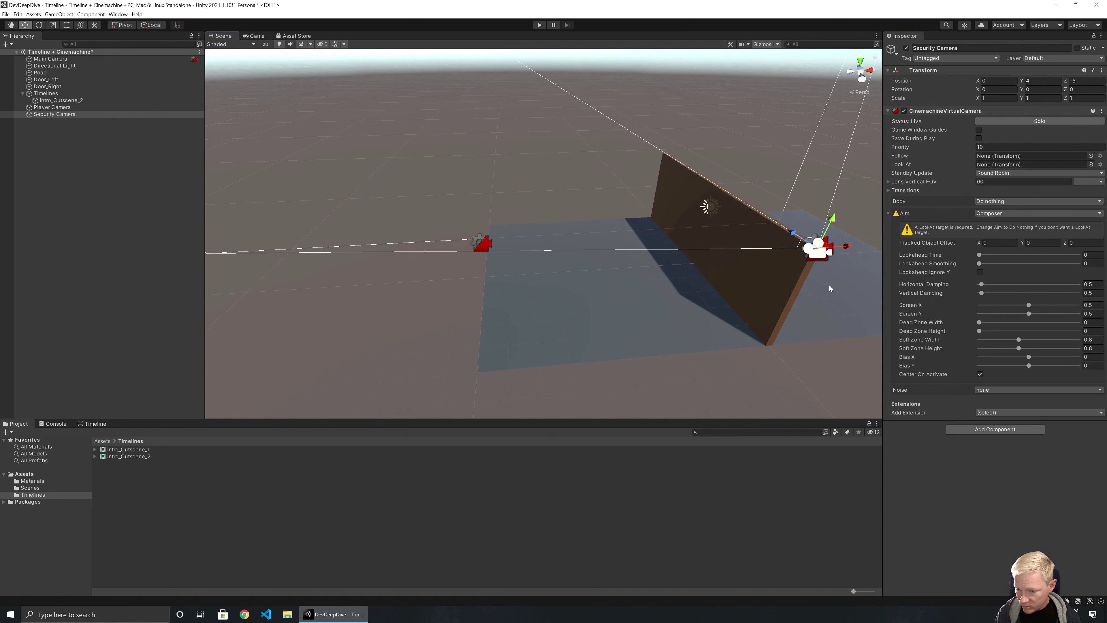
drag(846, 249, 833, 250)
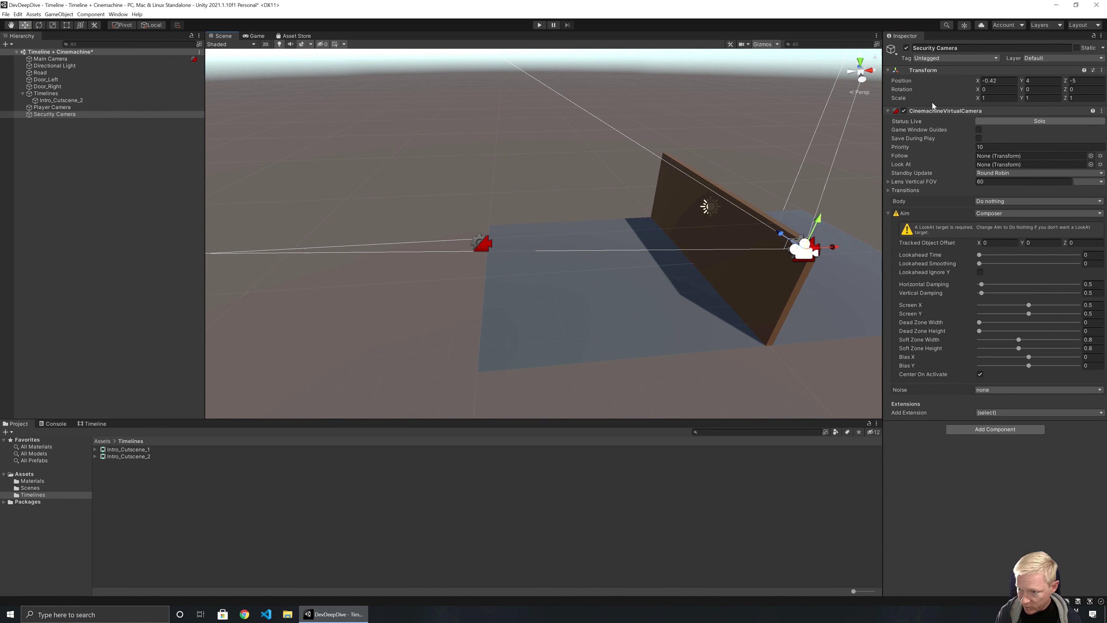
double_click(992, 80)
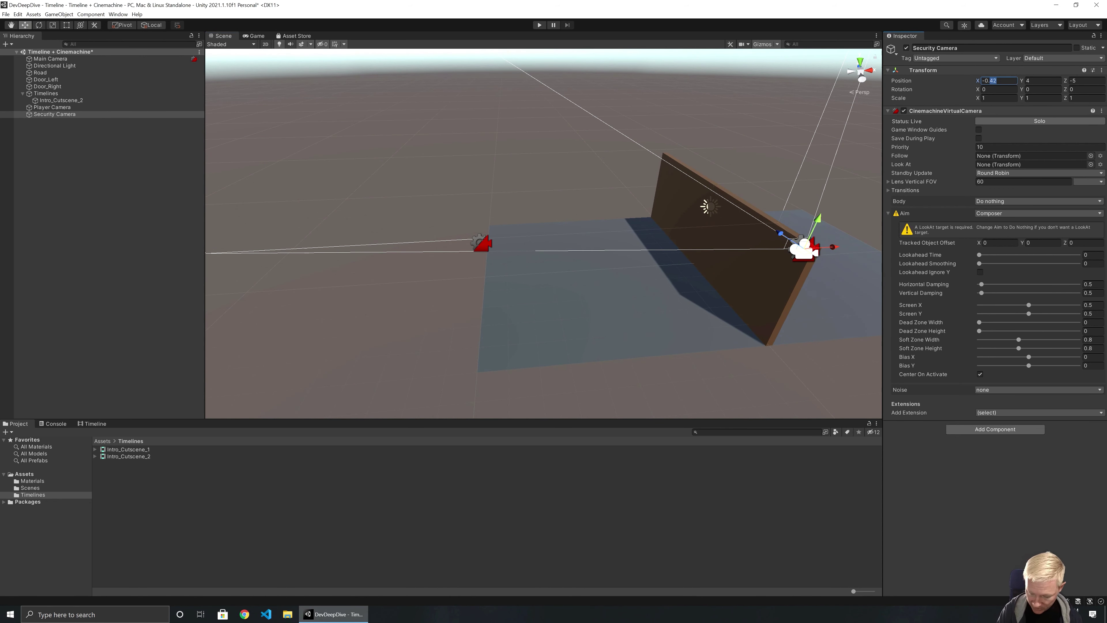
Set the security camera's X position to -0.5 and rename the object Security Camera 1
text(5)
click(75, 115)
click(76, 115)
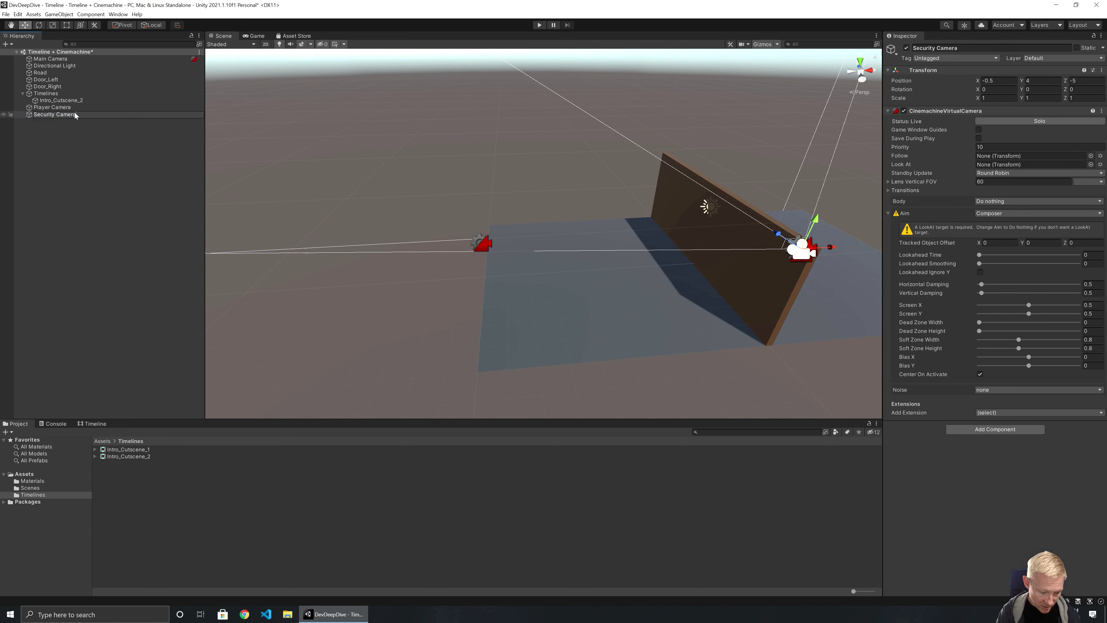
text(1)
key(Return)
Duplicate Security Camera 1 and rename the copy Security Camera 2
key(ctrl+d)
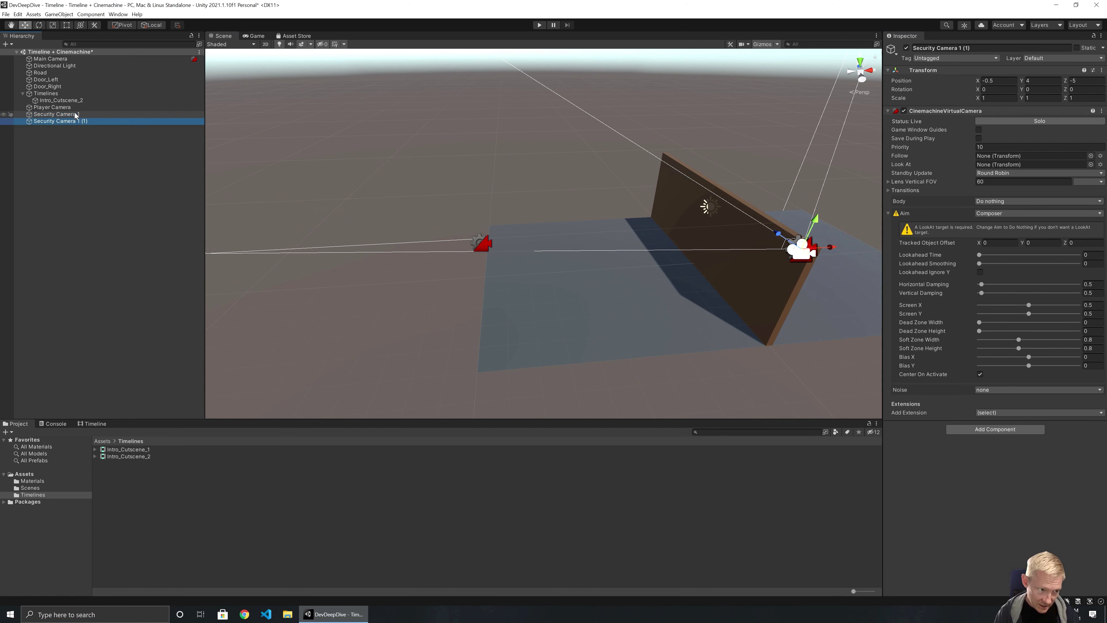
click(87, 121)
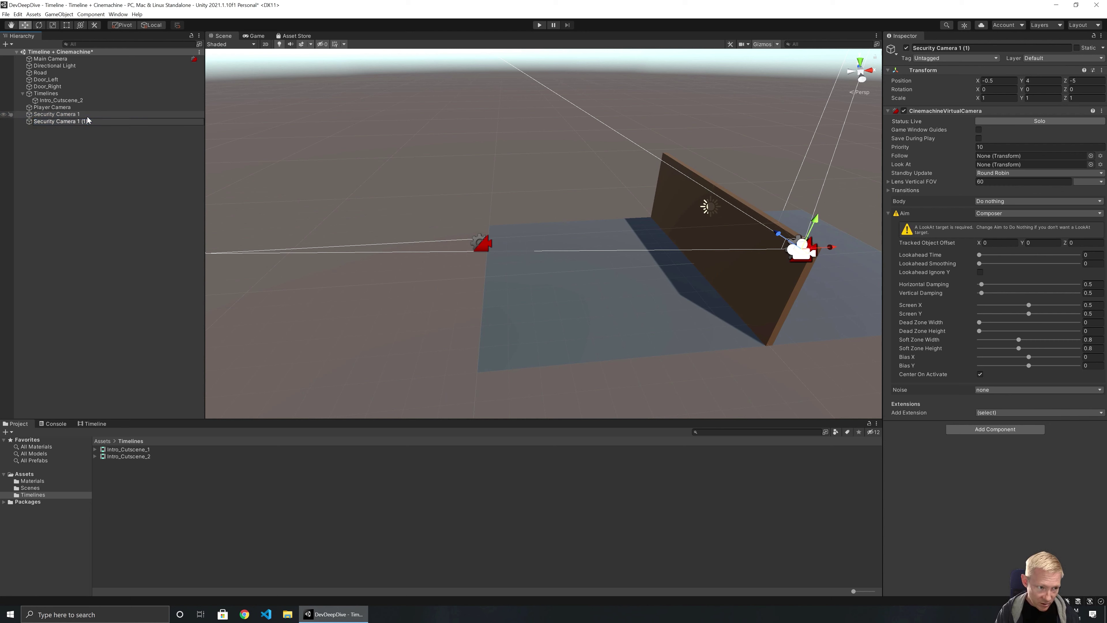
key(BackSpace)
text(2)
key(Return)
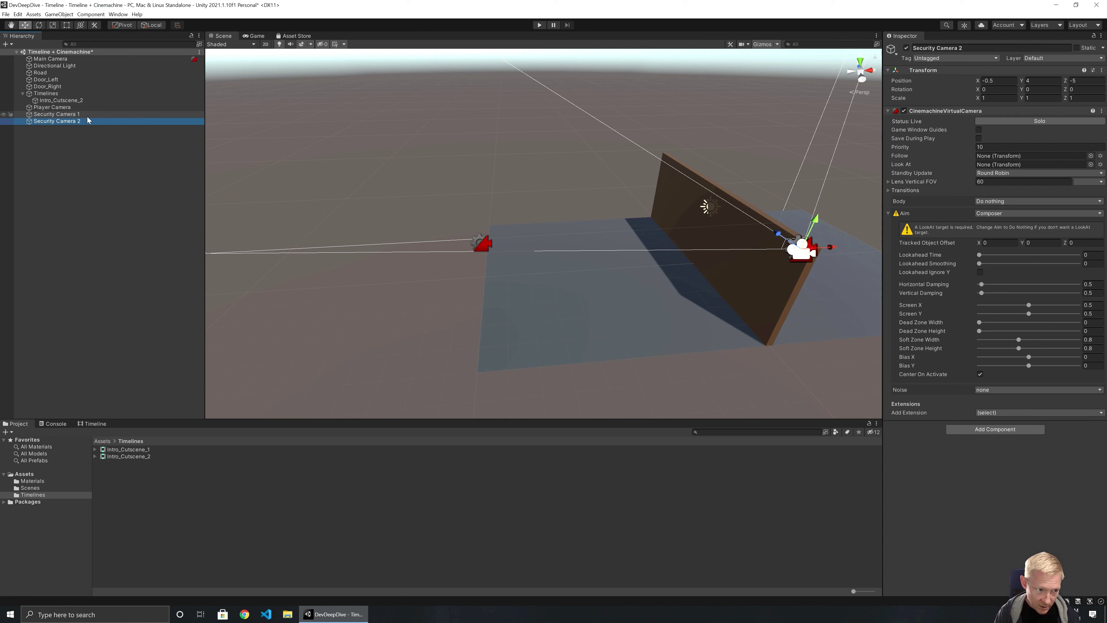
Assign Player Camera as the Look At target of both Security Camera 1 and Security Camera 2
click(70, 114)
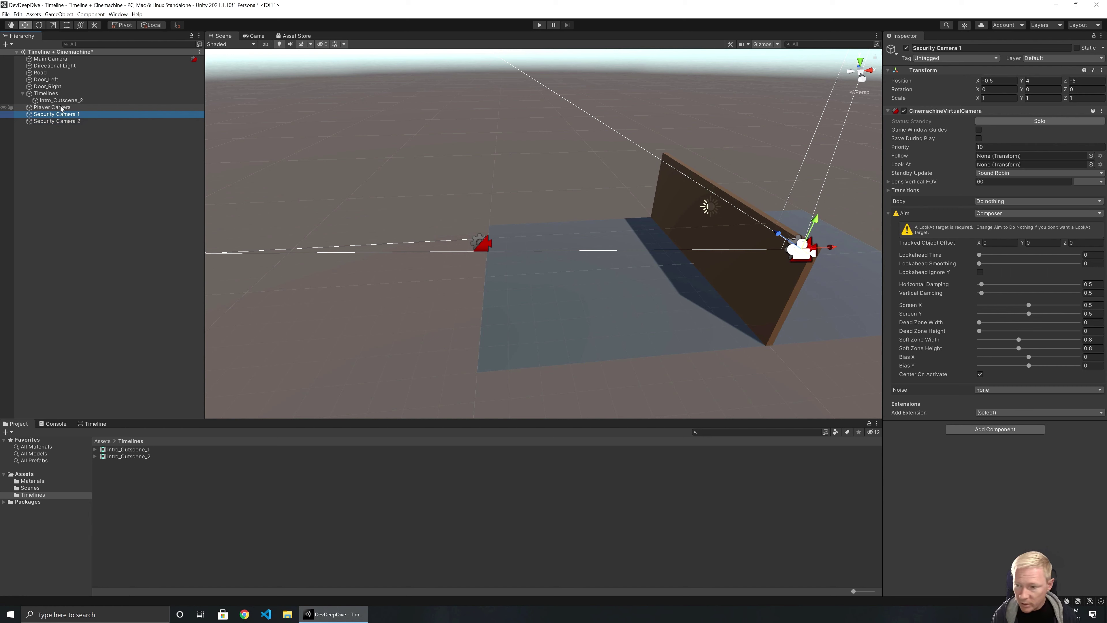
click(1000, 164)
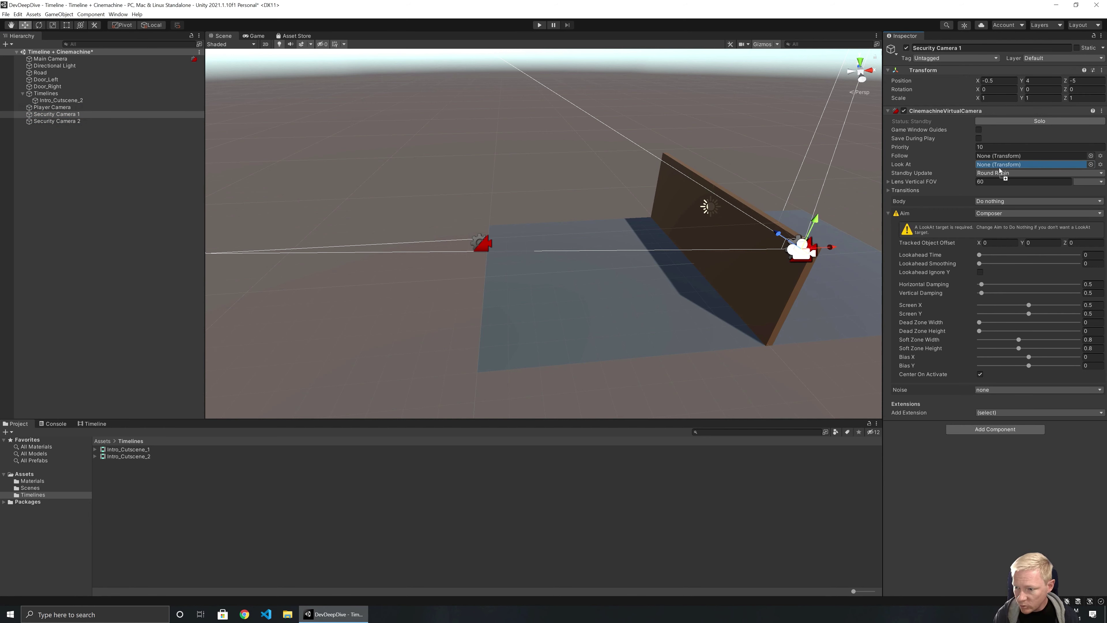
drag(1000, 170, 1001, 166)
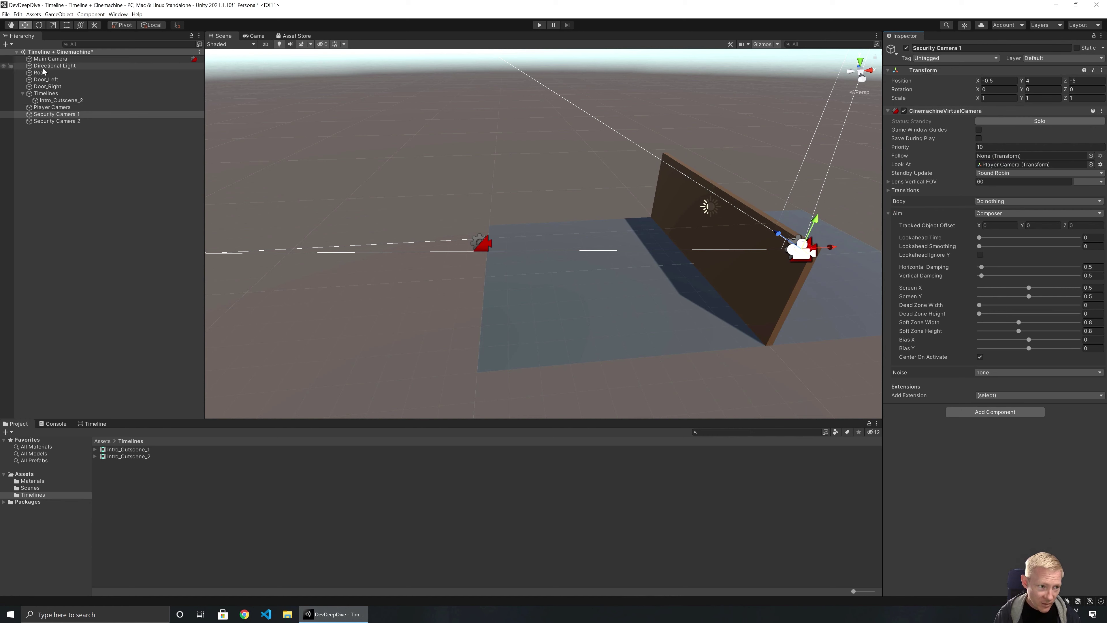
click(50, 121)
drag(52, 107, 995, 165)
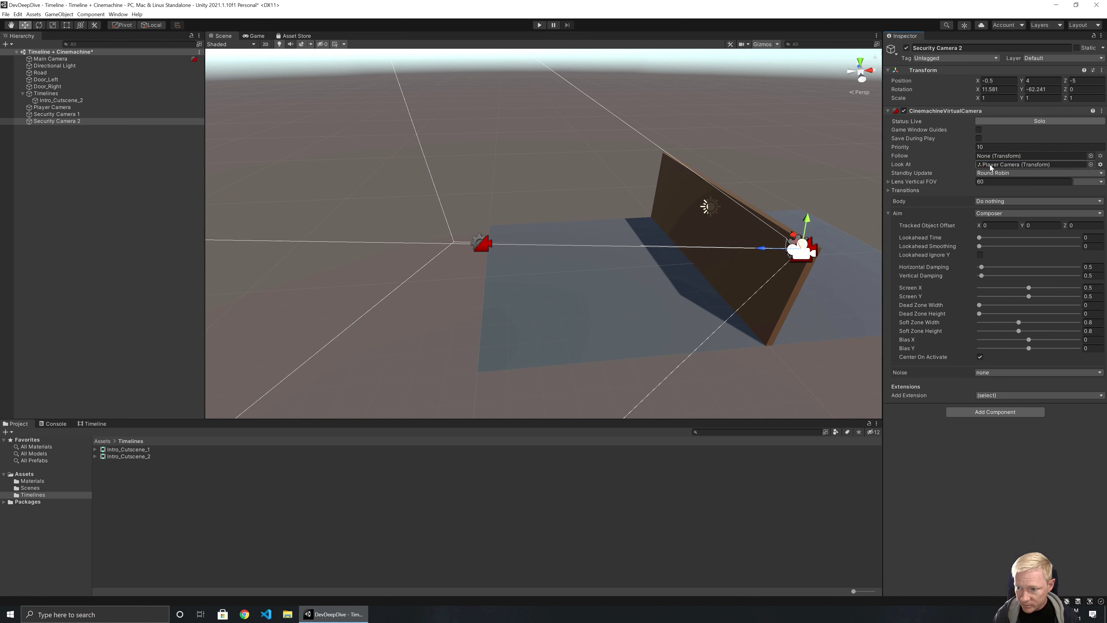
Compare the tracks of the Intro_Cutscene_2 timeline as opened from its scene object and from its project asset
click(48, 108)
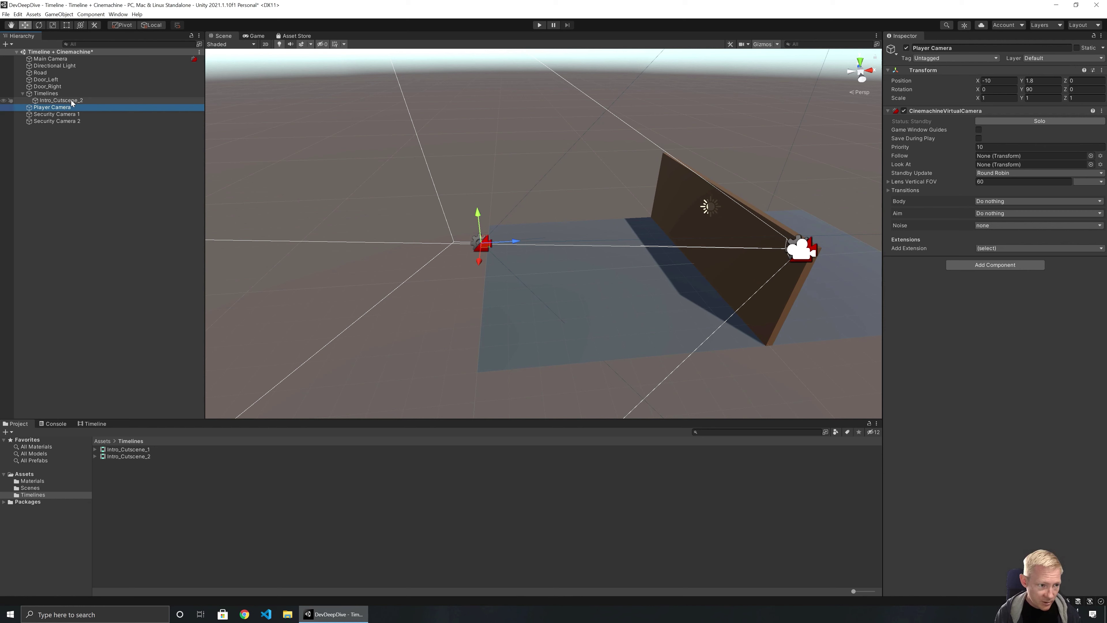
click(61, 101)
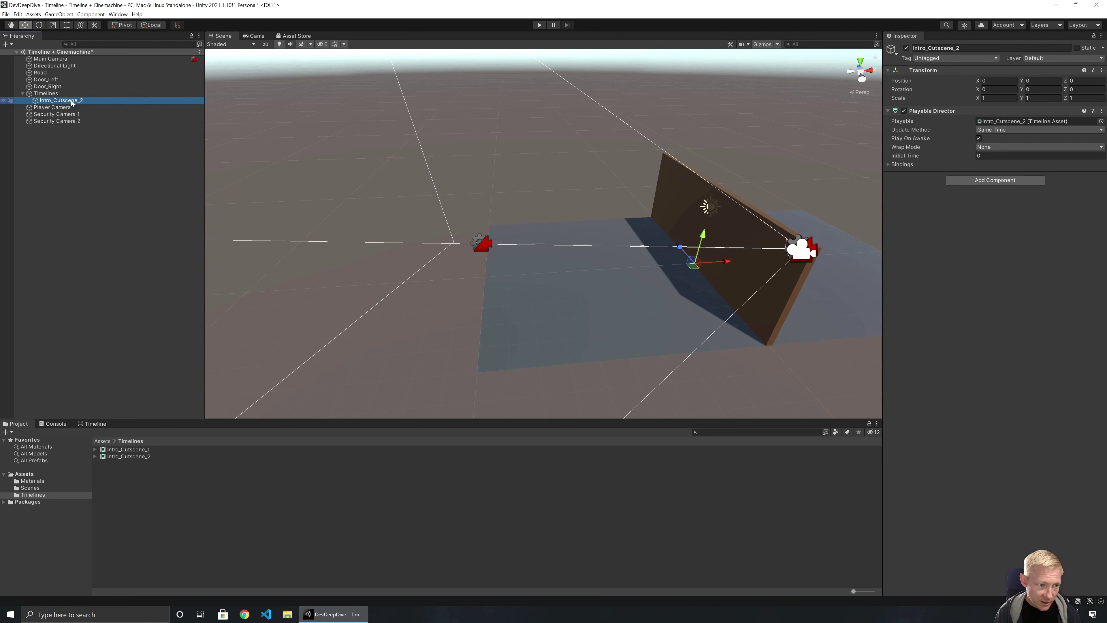
click(97, 423)
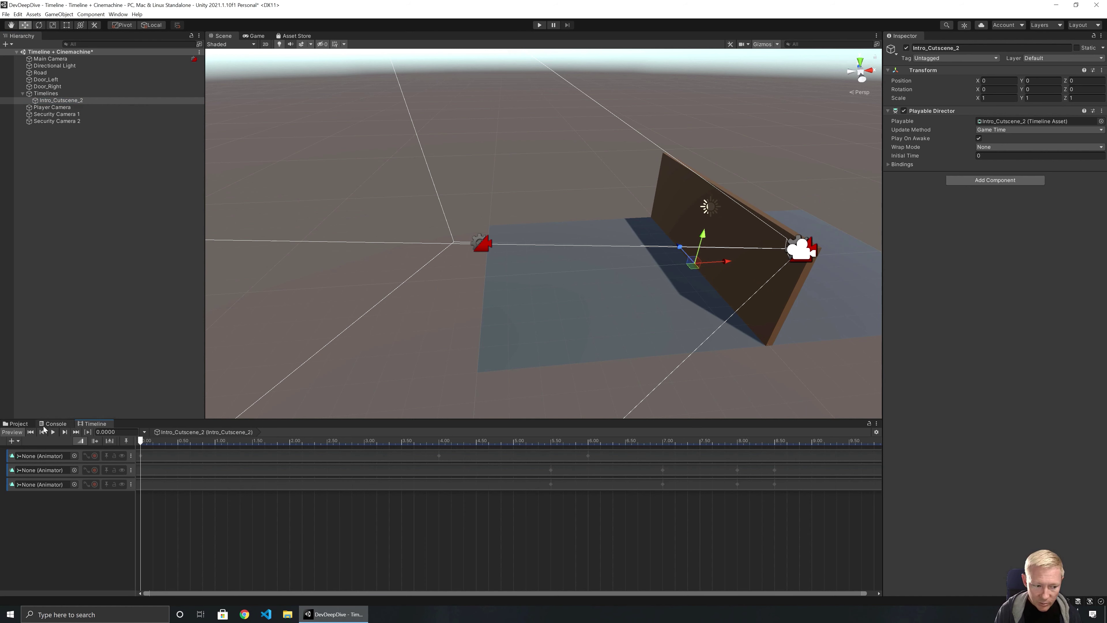
click(19, 423)
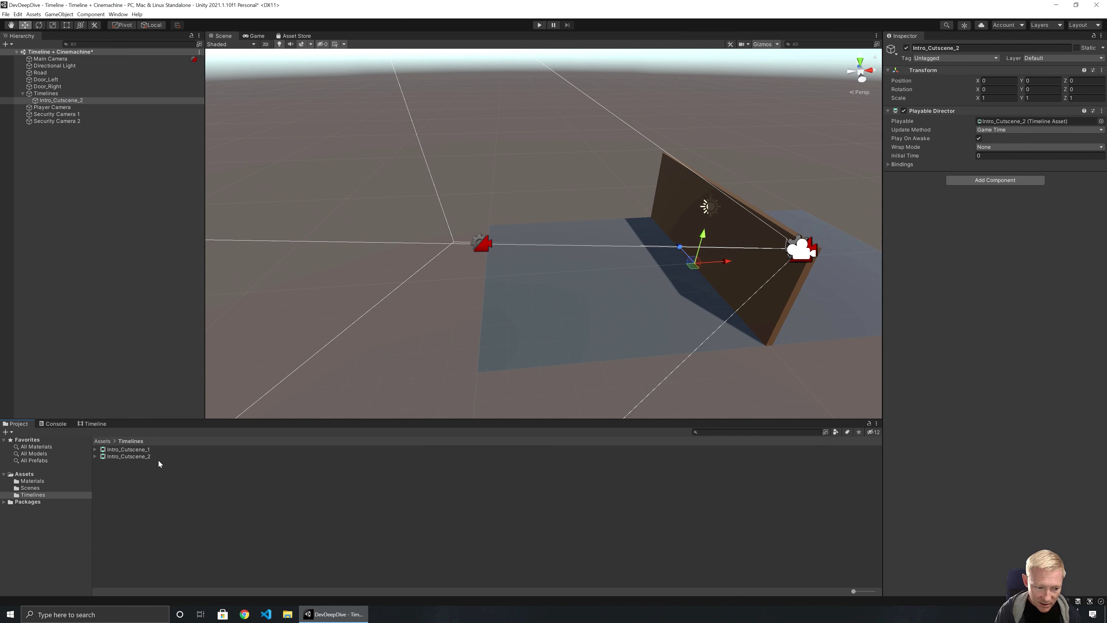
click(111, 456)
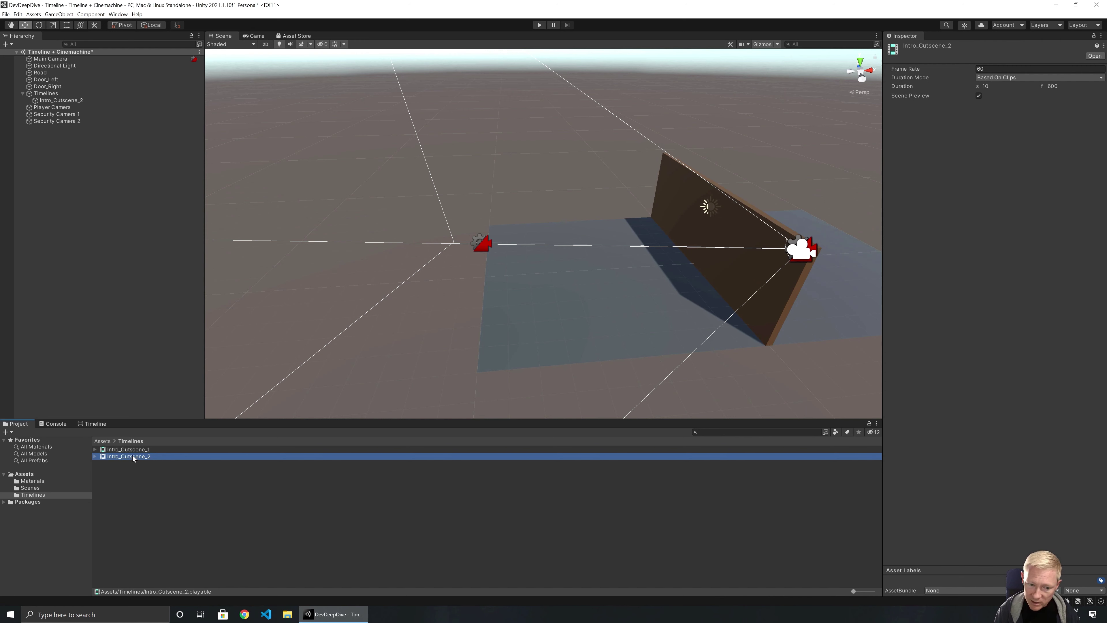
click(91, 424)
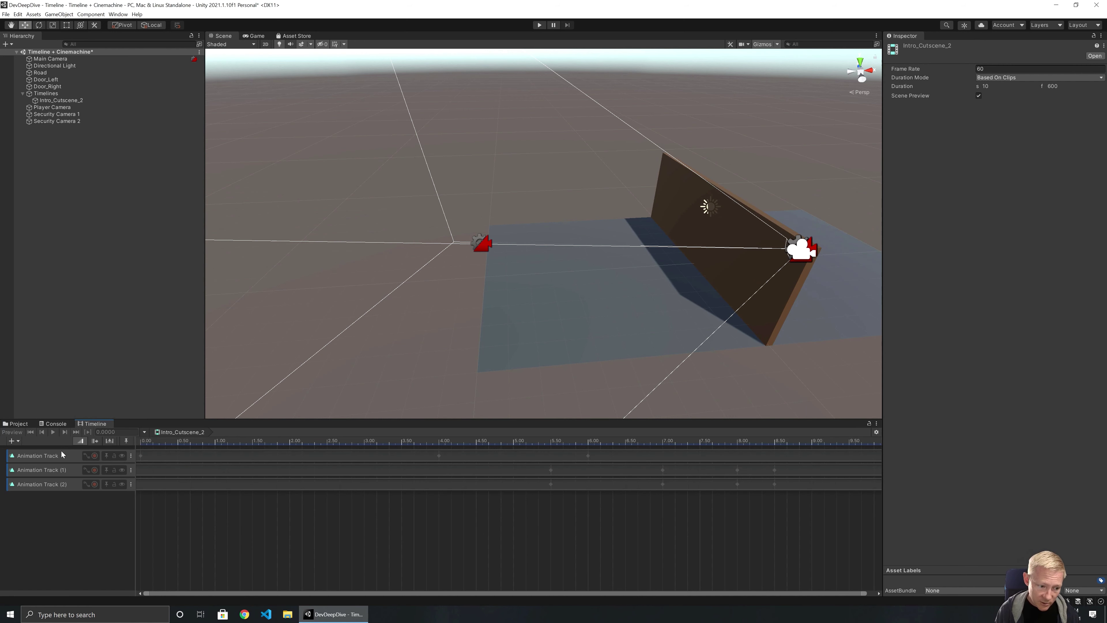
Bind Player Camera with a new Animator, Door_Left and Door_Right to Intro_Cutscene_2's three animation tracks and scrub through the preview
click(36, 101)
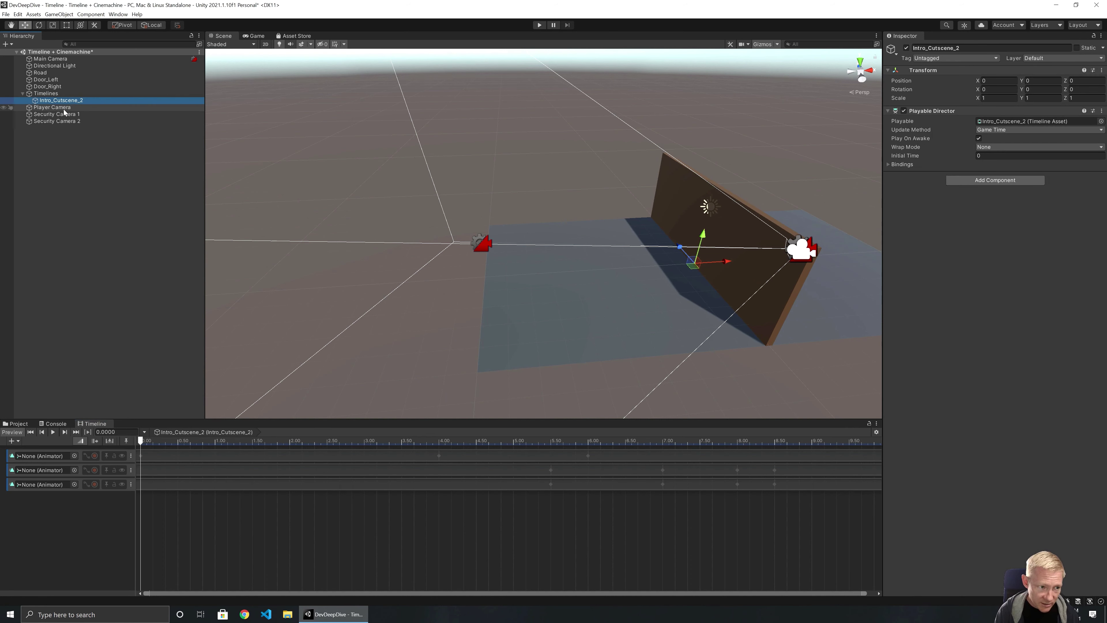
drag(46, 80, 32, 473)
drag(47, 86, 42, 485)
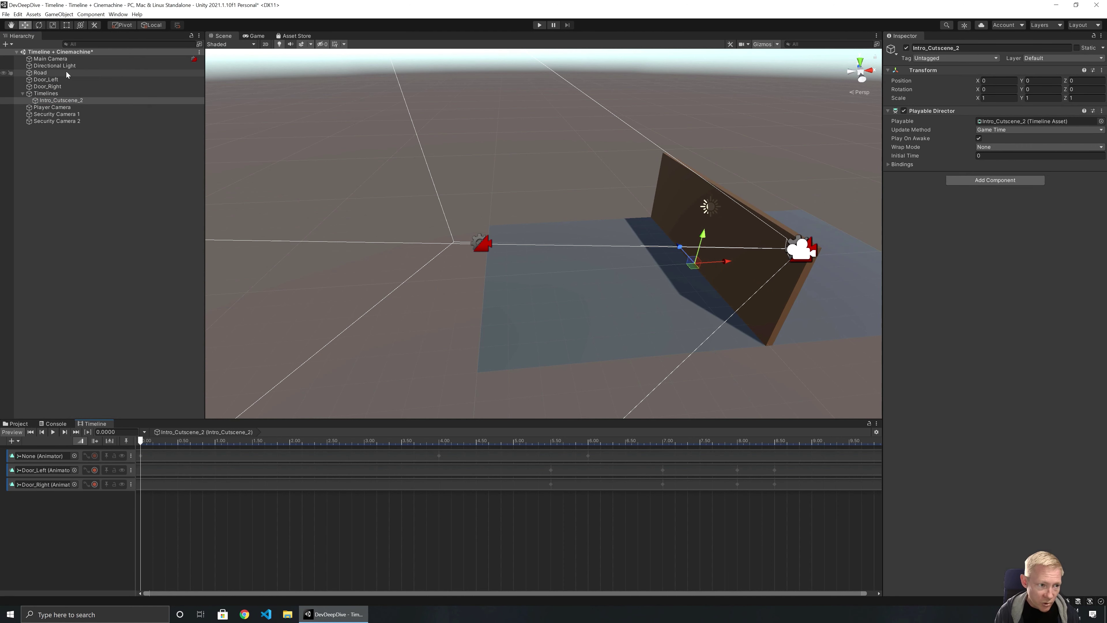
drag(47, 107, 49, 462)
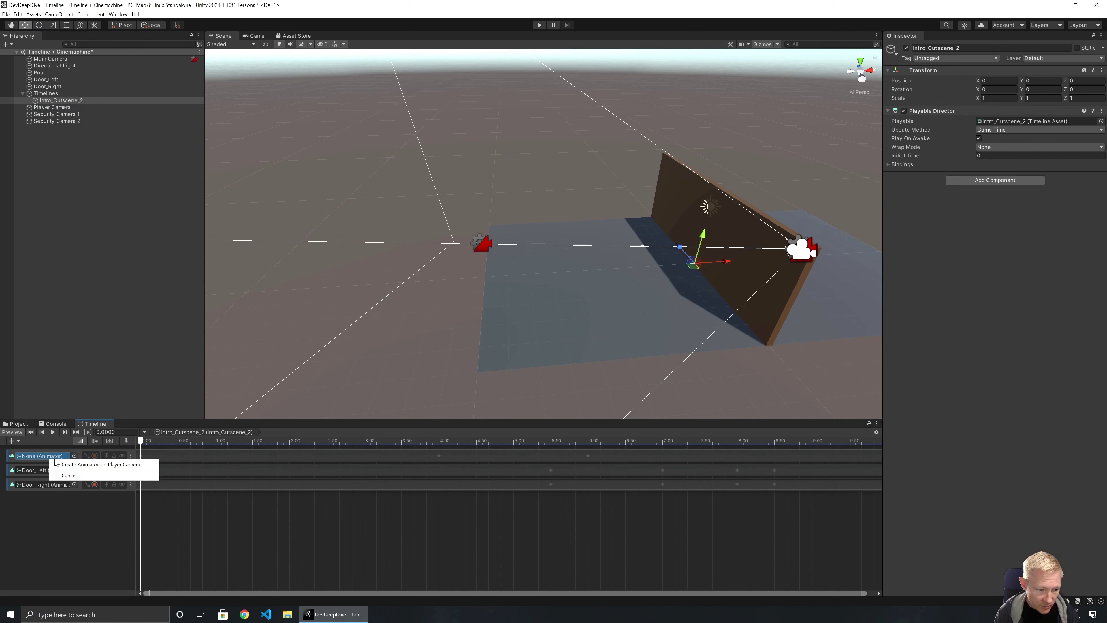
click(98, 466)
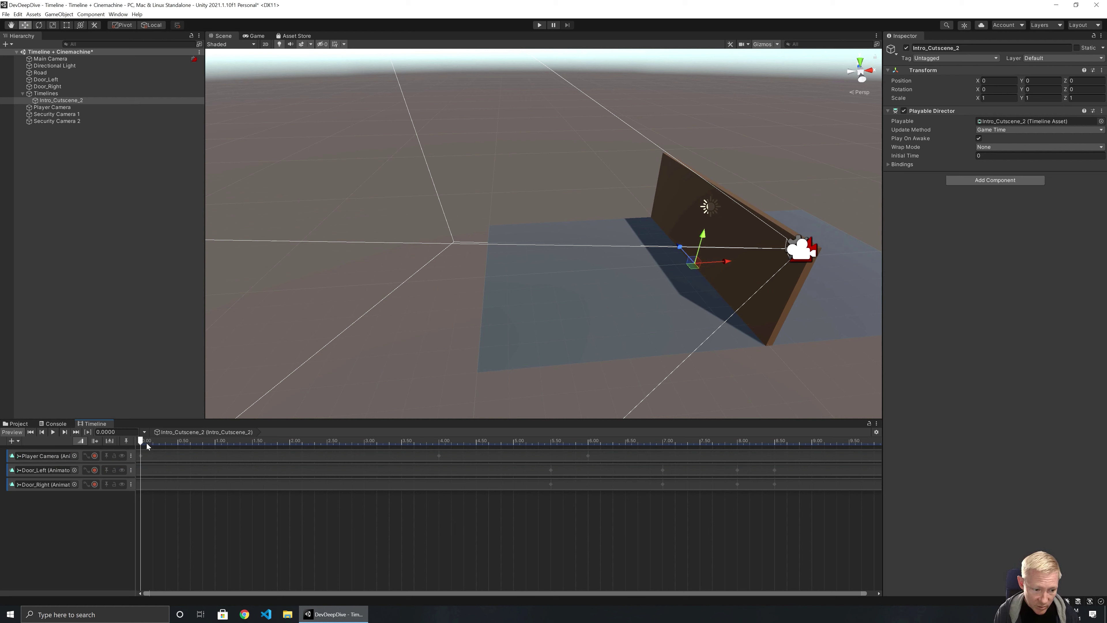
drag(142, 440, 861, 431)
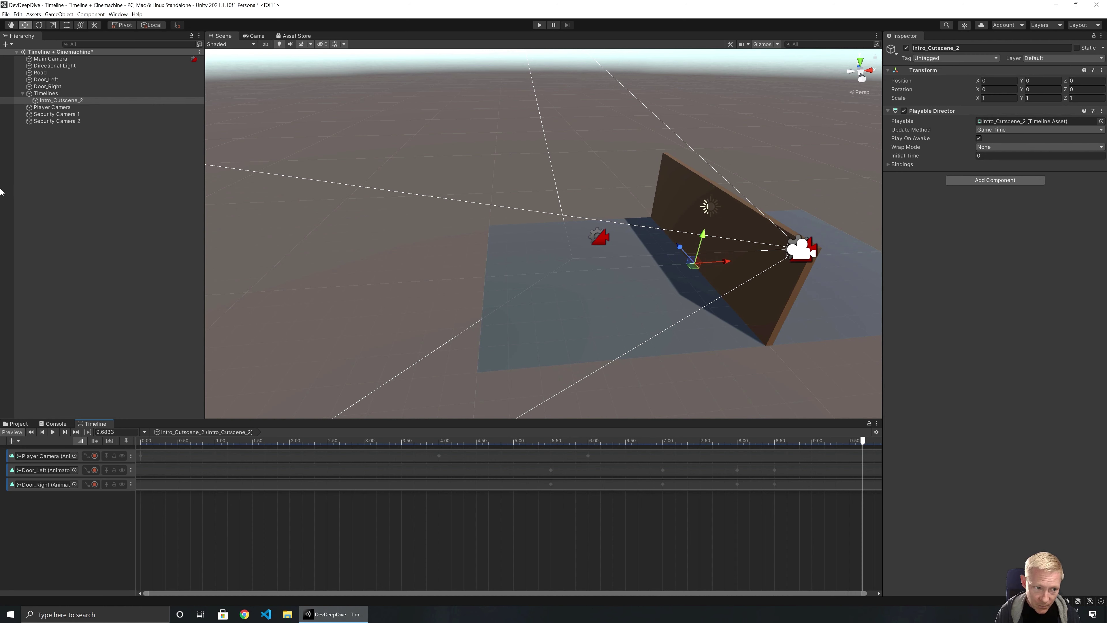
Set Security Camera 1's X position to 0.5
click(79, 114)
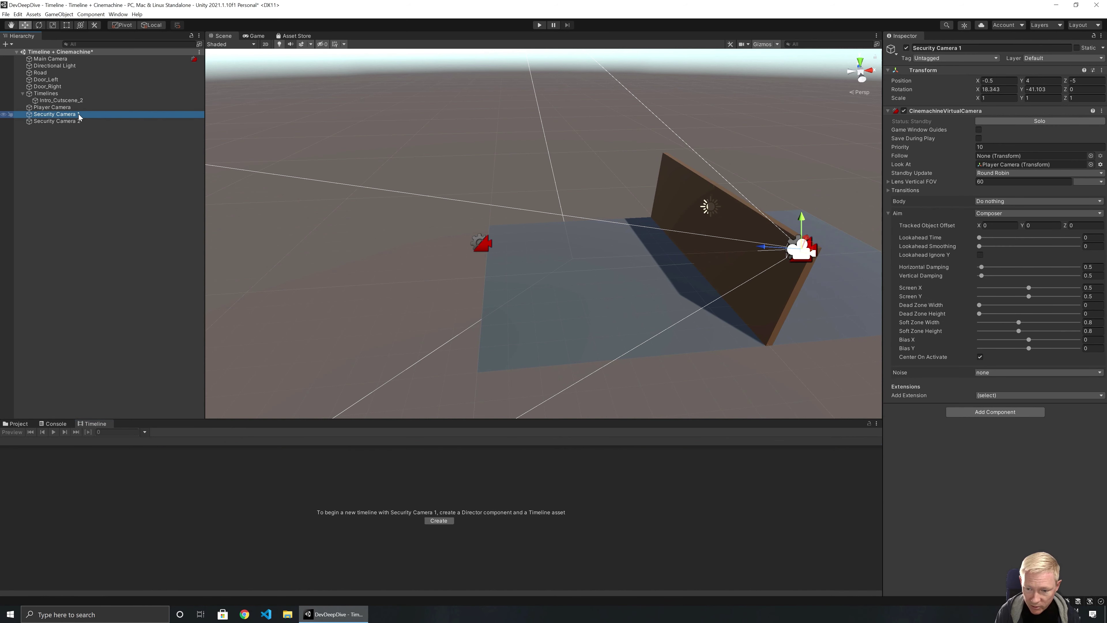
click(69, 121)
click(56, 114)
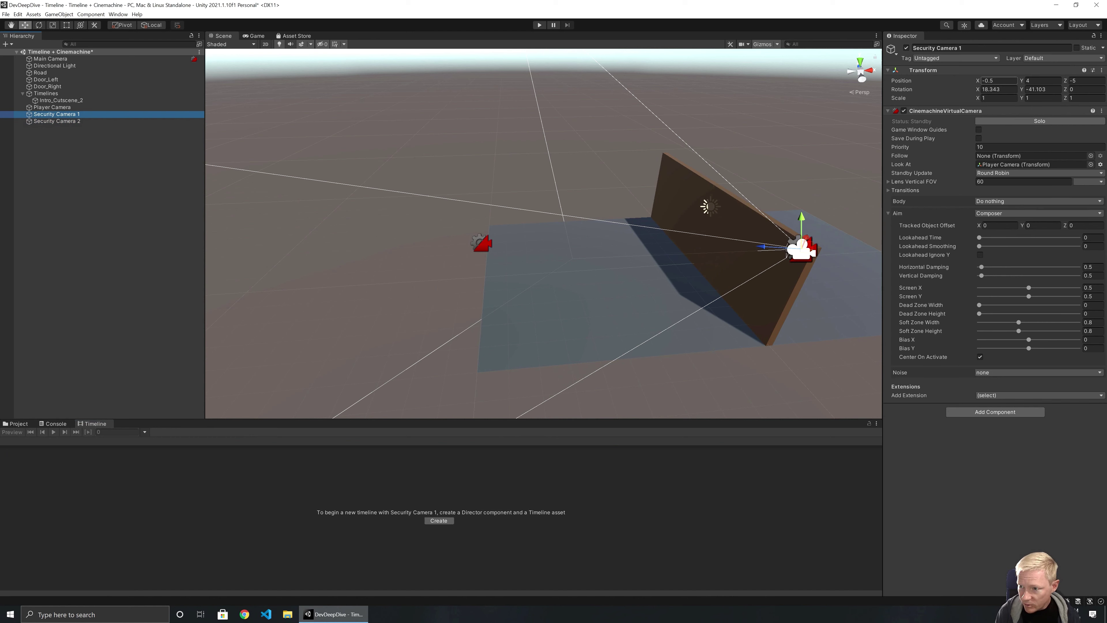
click(978, 82)
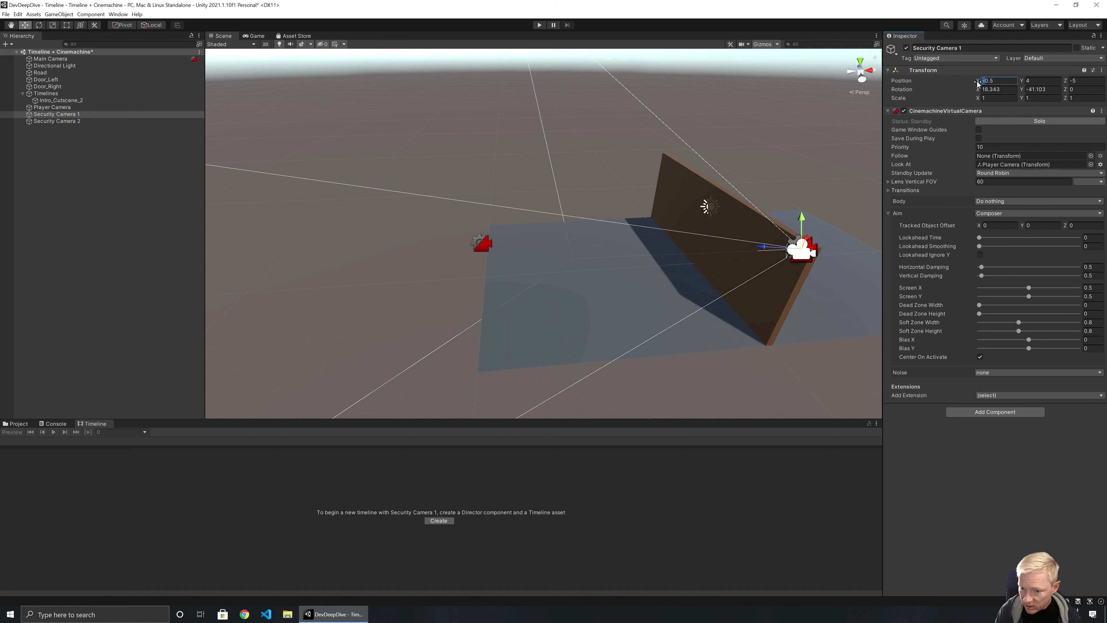
key(Delete)
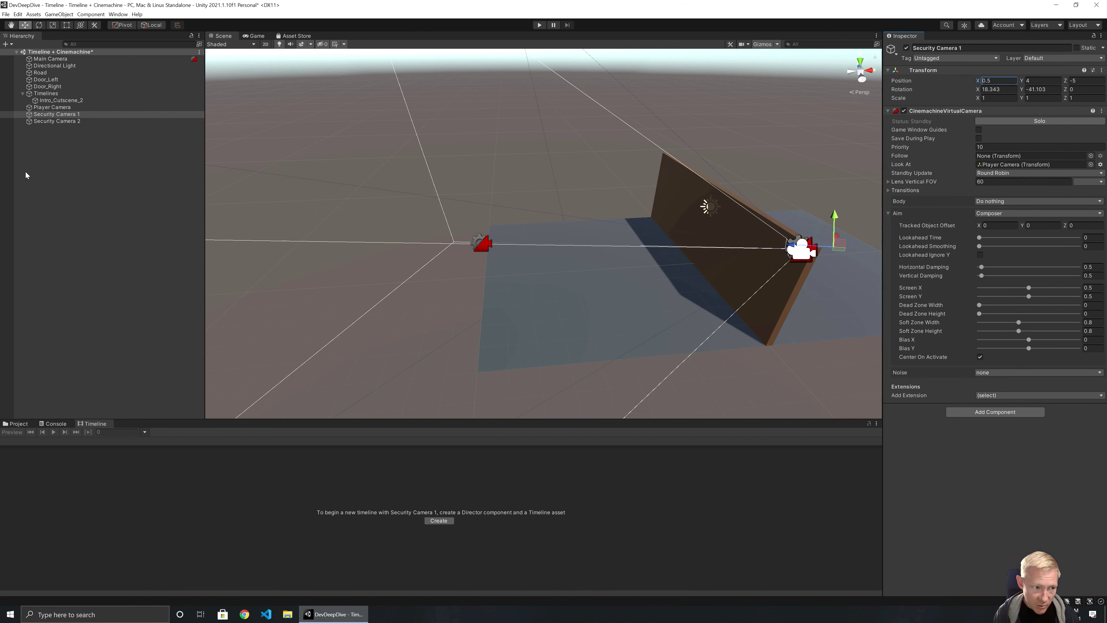
click(70, 168)
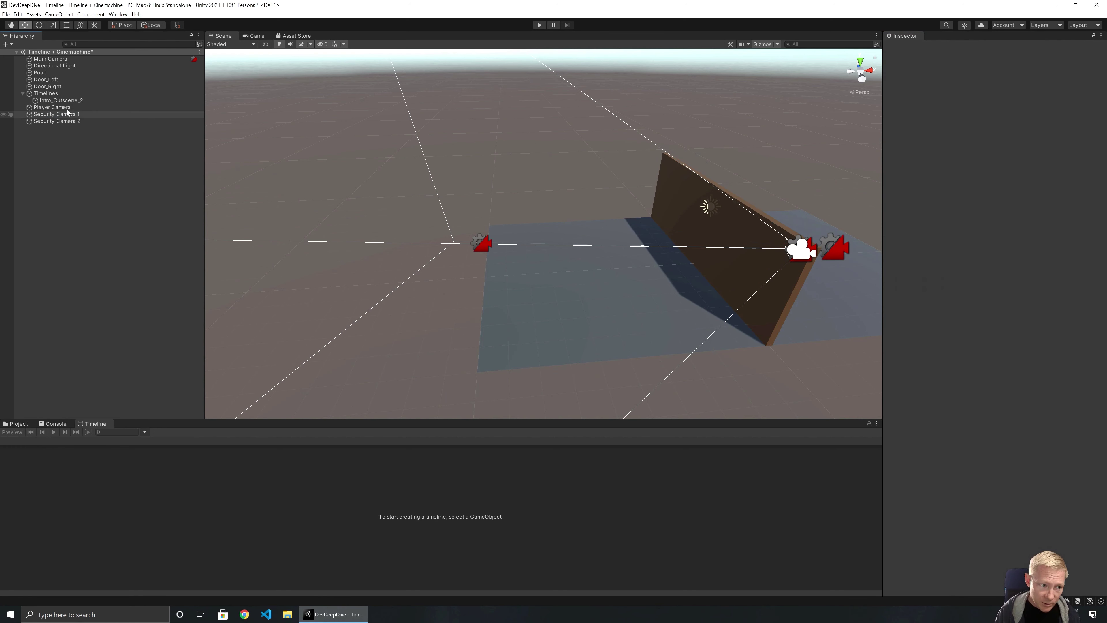
Add a Cinemachine track bound to Main Camera to the Intro_Cutscene_2 timeline
click(69, 100)
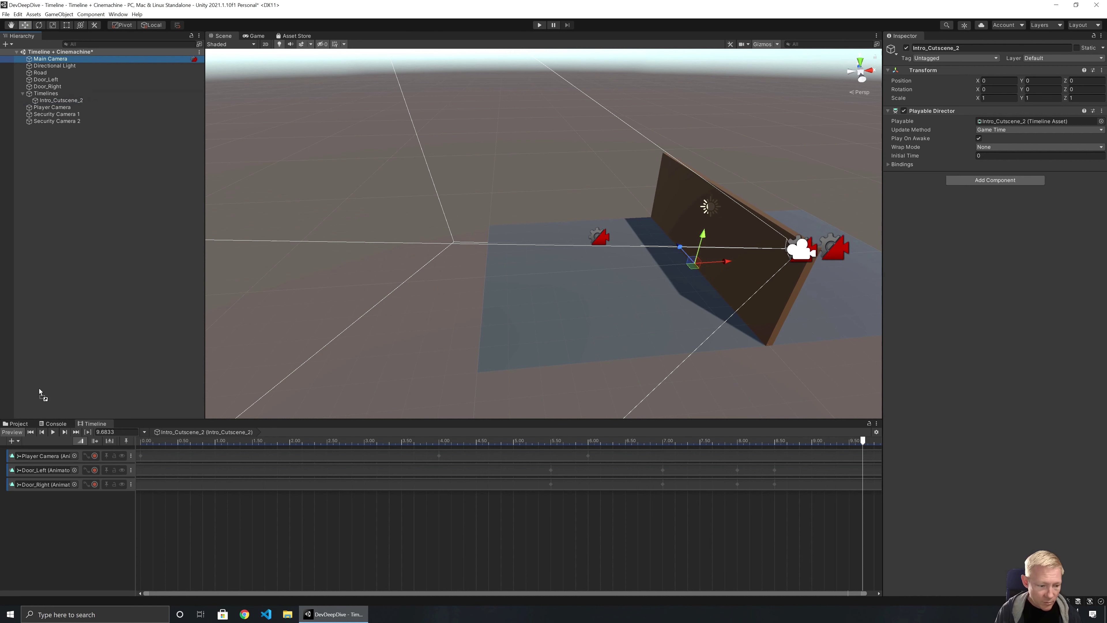
right_click(56, 509)
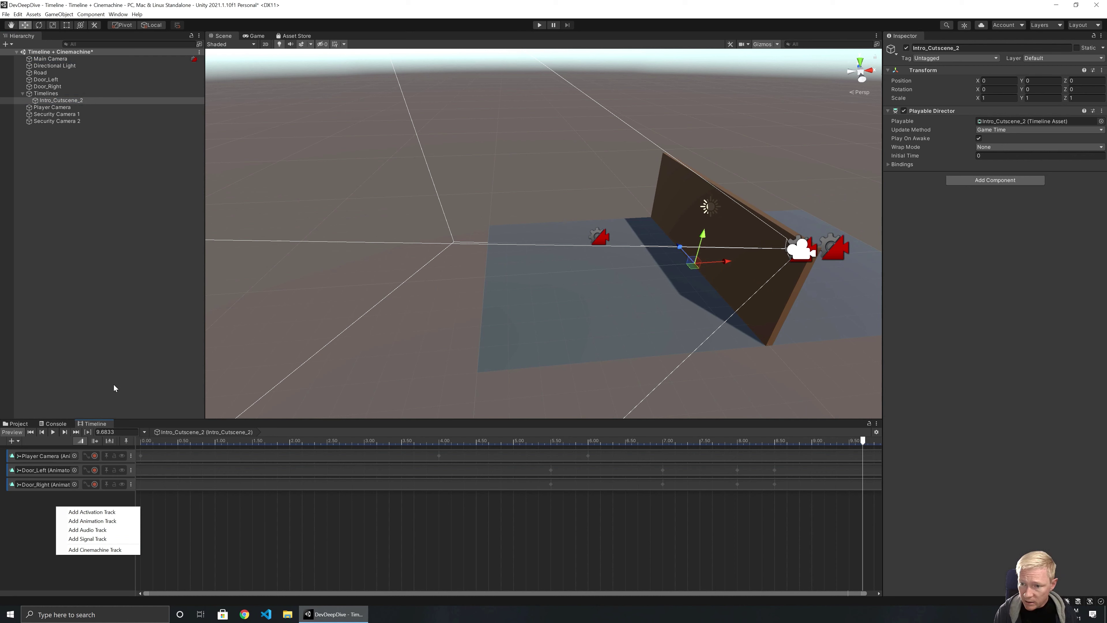
click(102, 550)
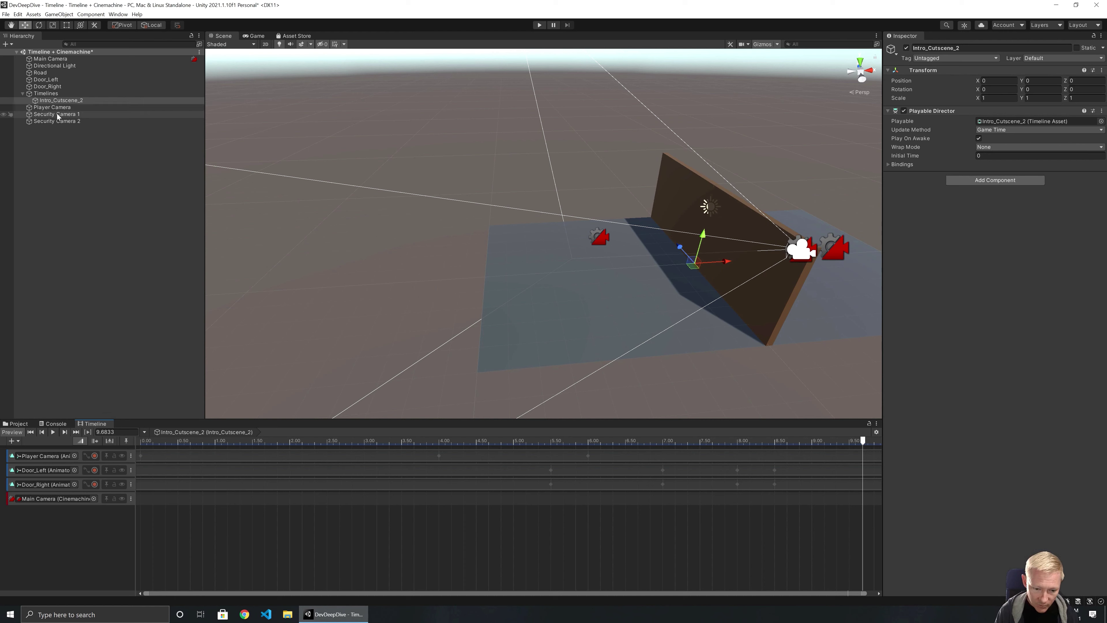
Add Security Camera 1 as a shot at the start of the Cinemachine track and extend it to 7 seconds
drag(57, 115, 173, 499)
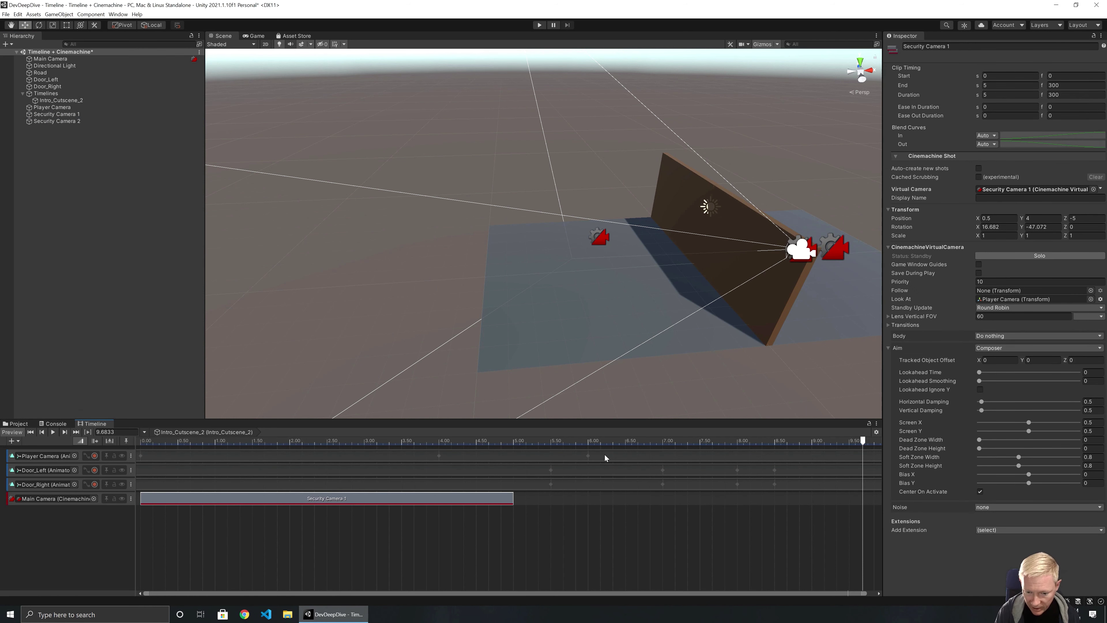
click(604, 439)
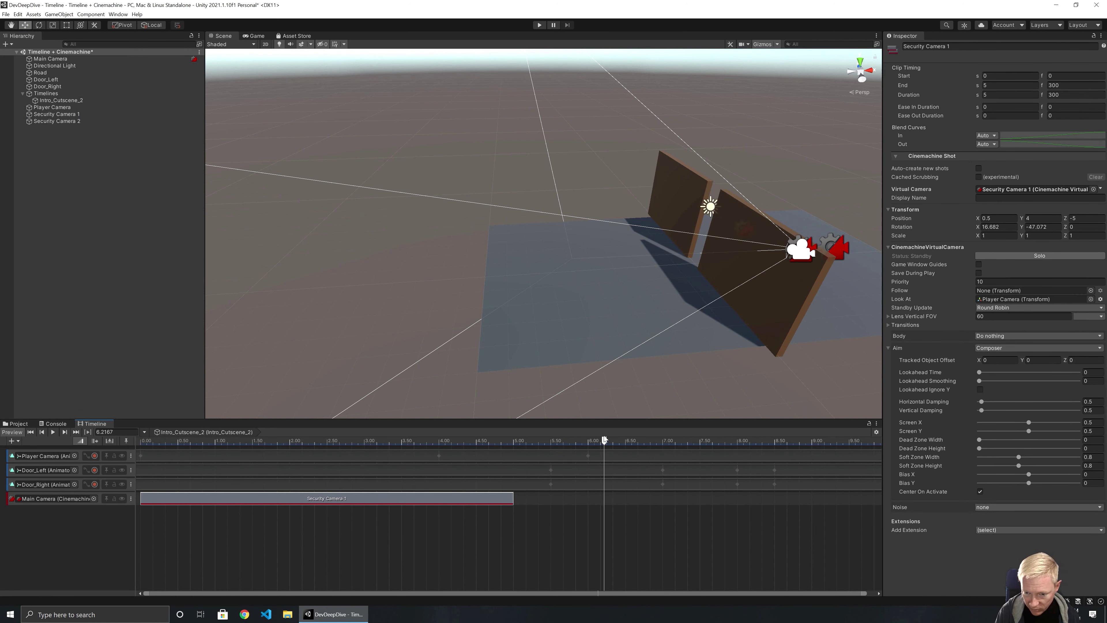
drag(604, 440, 700, 445)
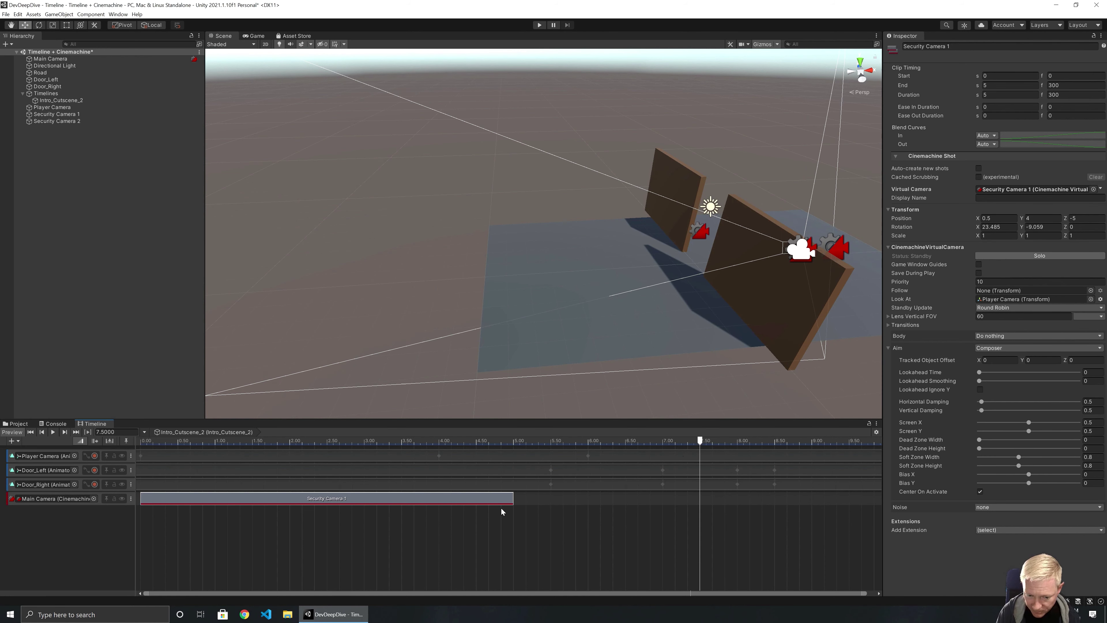
drag(512, 498, 661, 494)
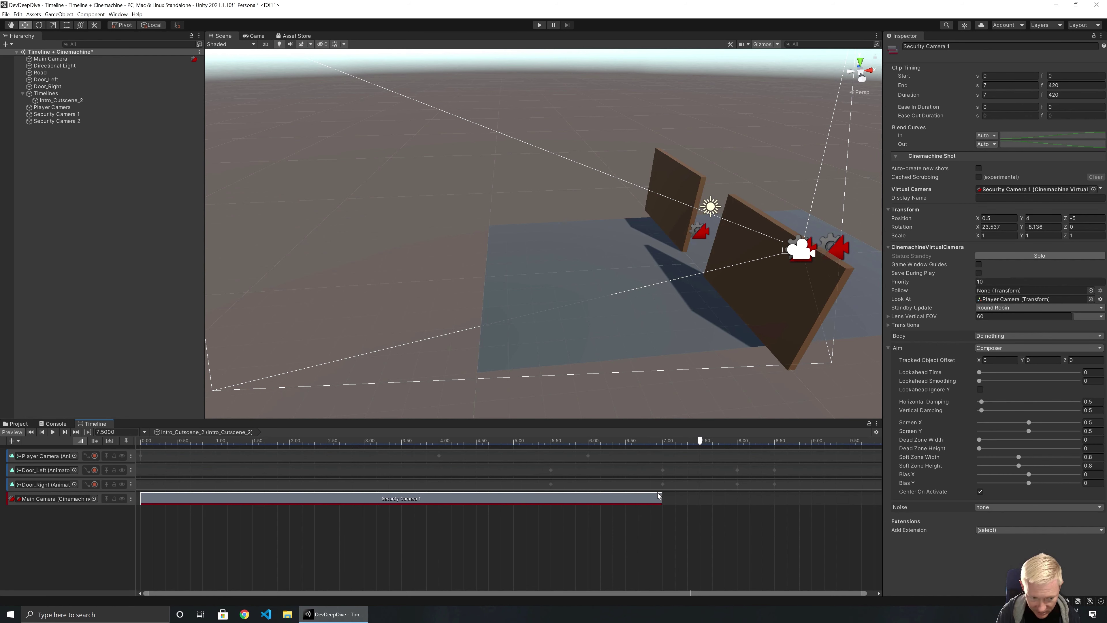
Add Security Camera 2 as a shot starting at 6.5 seconds, overlapping the Security Camera 1 shot for a 0.5-second blend
drag(55, 121, 763, 458)
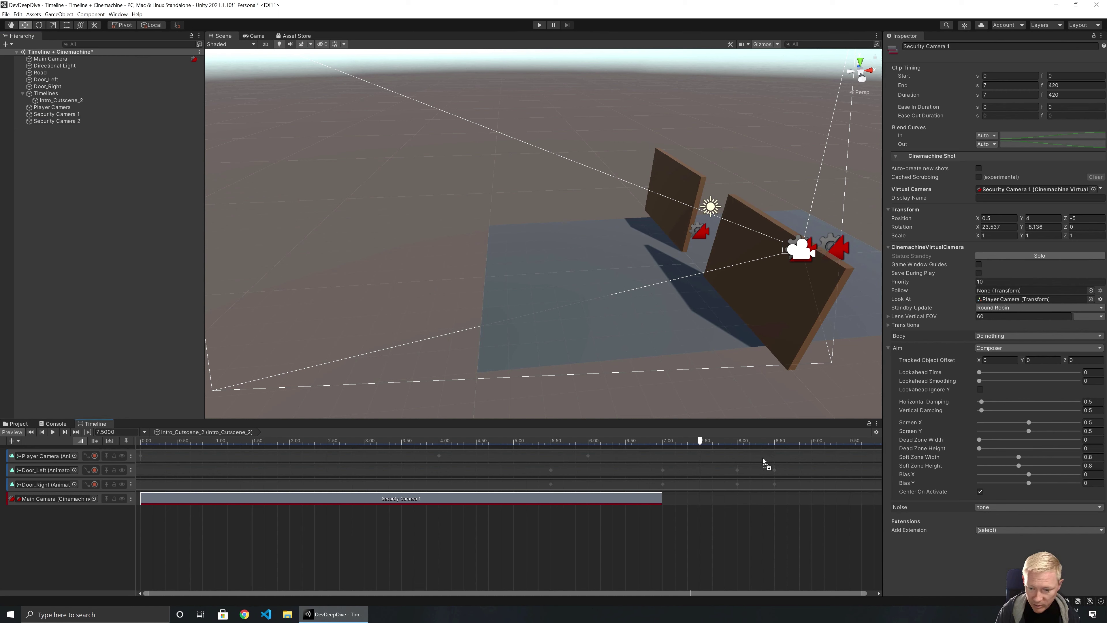
drag(732, 495, 731, 495)
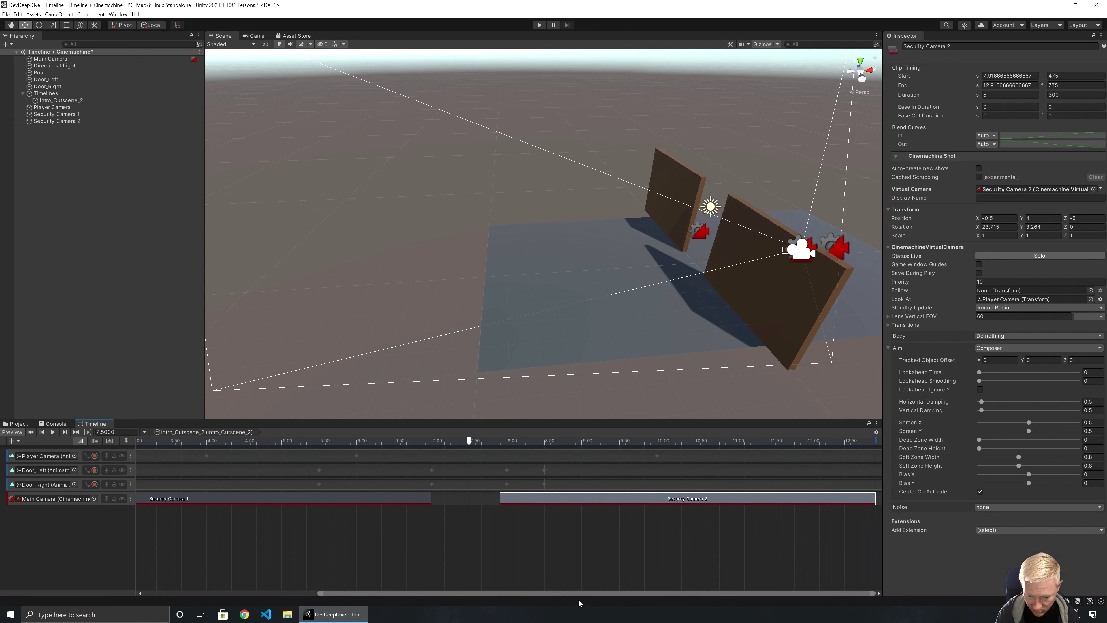
scroll(605, 593, left, 5)
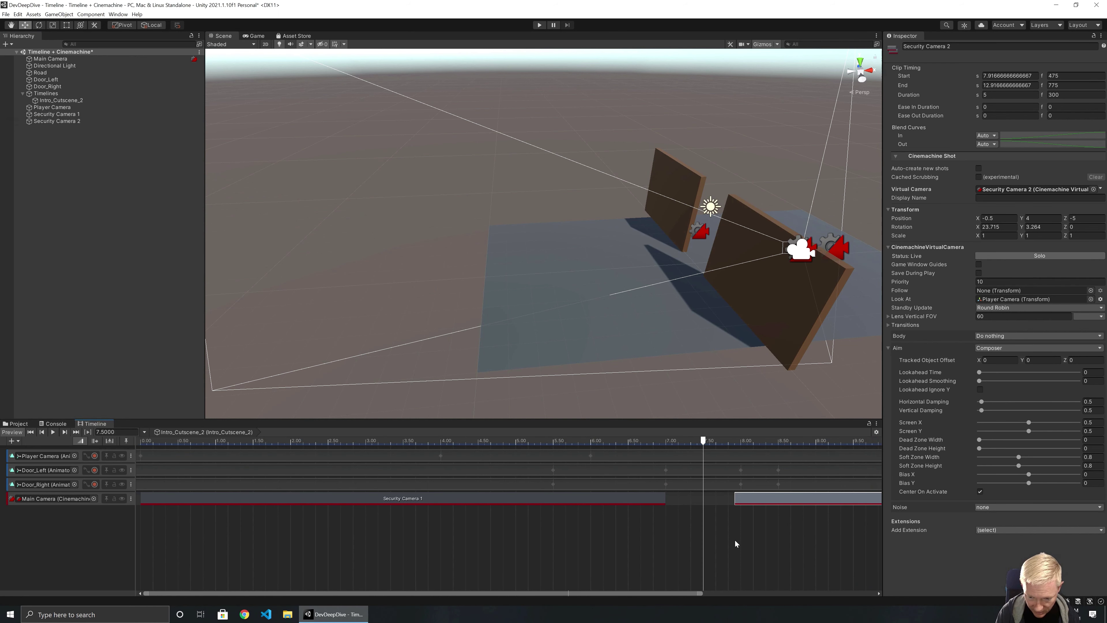
drag(762, 497, 654, 501)
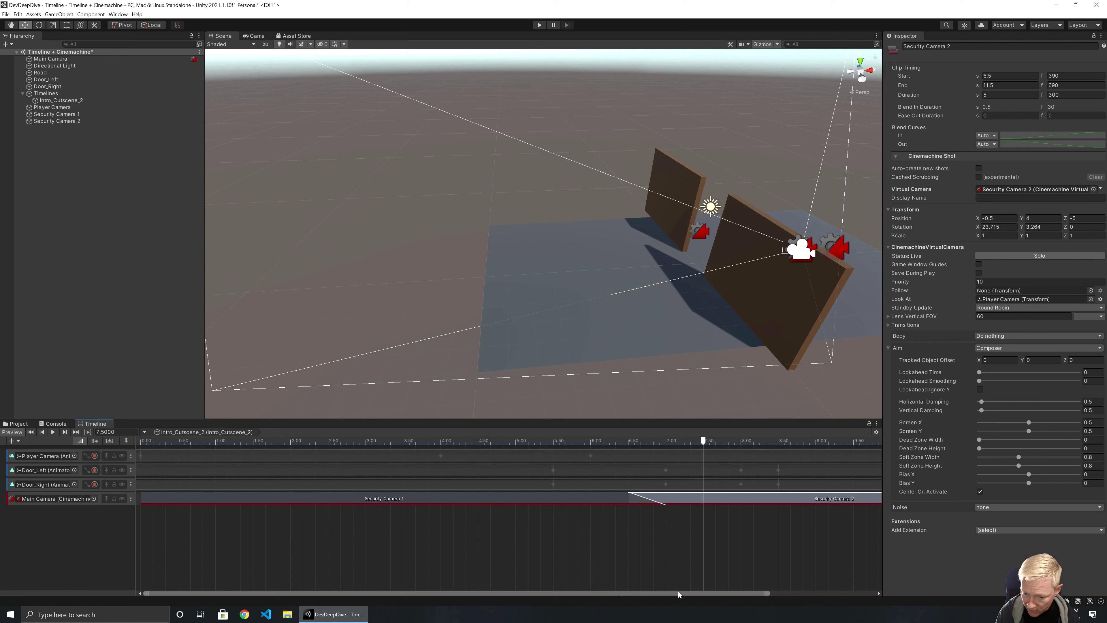
Trim the Security Camera 2 shot to run from 7 to 10 seconds without a blend, and check it in the Game view
drag(702, 594, 878, 589)
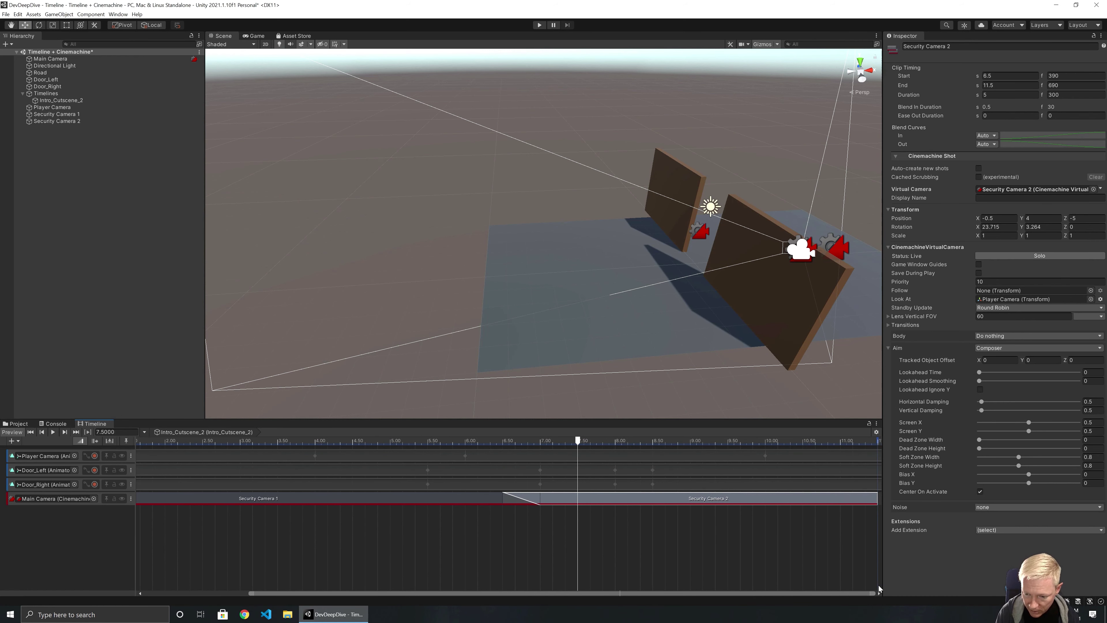
drag(874, 502, 765, 497)
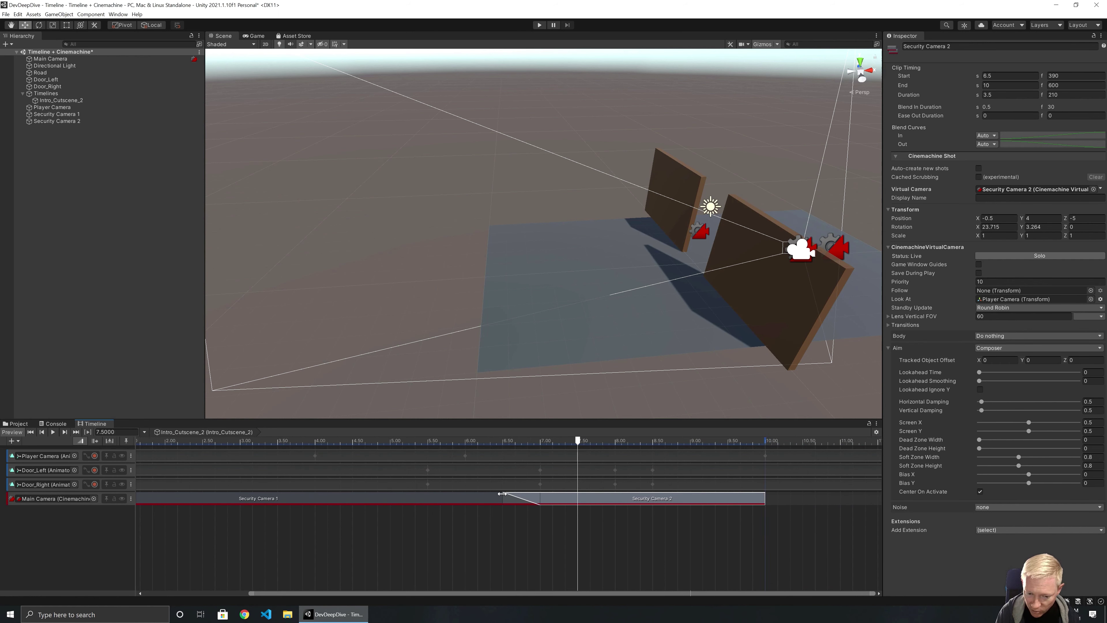
drag(503, 497, 541, 494)
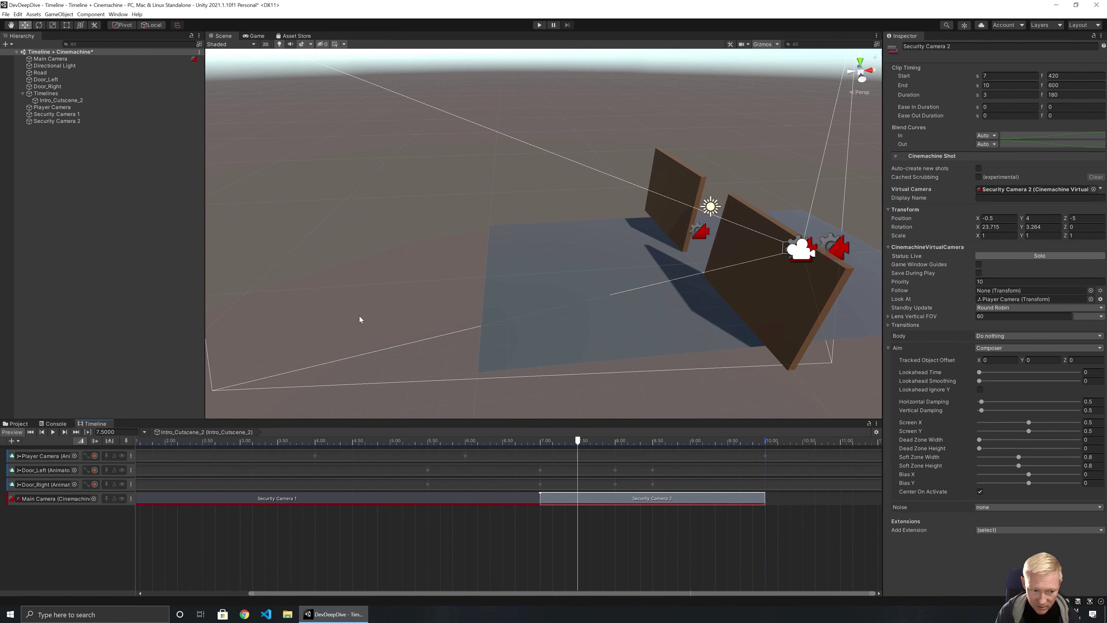
click(255, 35)
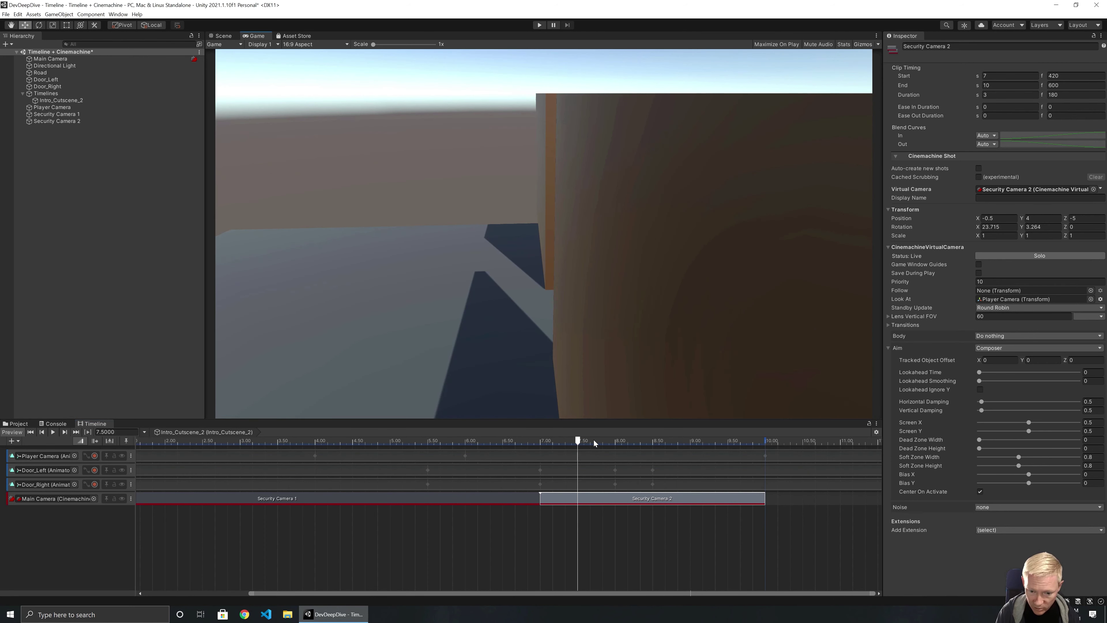
mouse_move(576, 440)
mouse_down()
mouse_move(146, 421)
mouse_move(585, 451)
mouse_up()
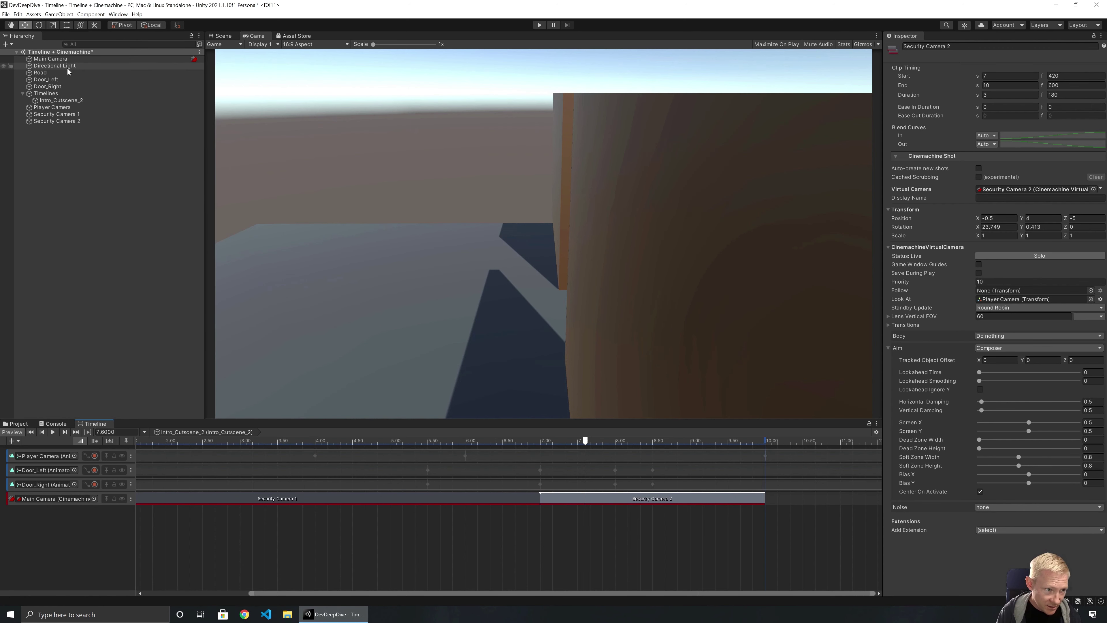
Add a Sphere as a child of Player Camera in the hierarchy
click(53, 107)
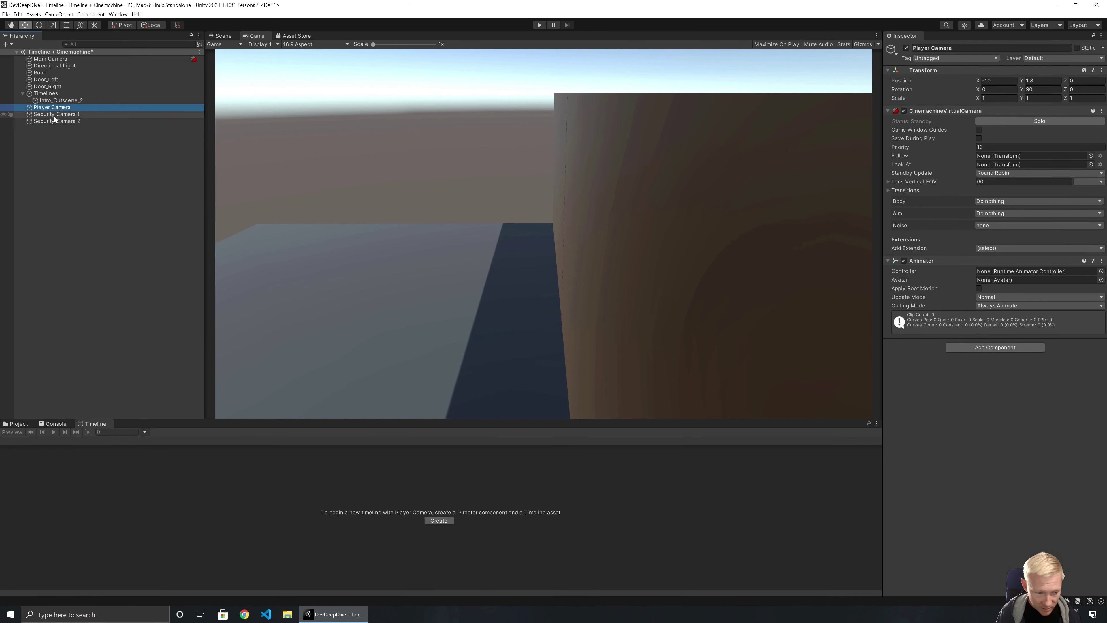
click(18, 424)
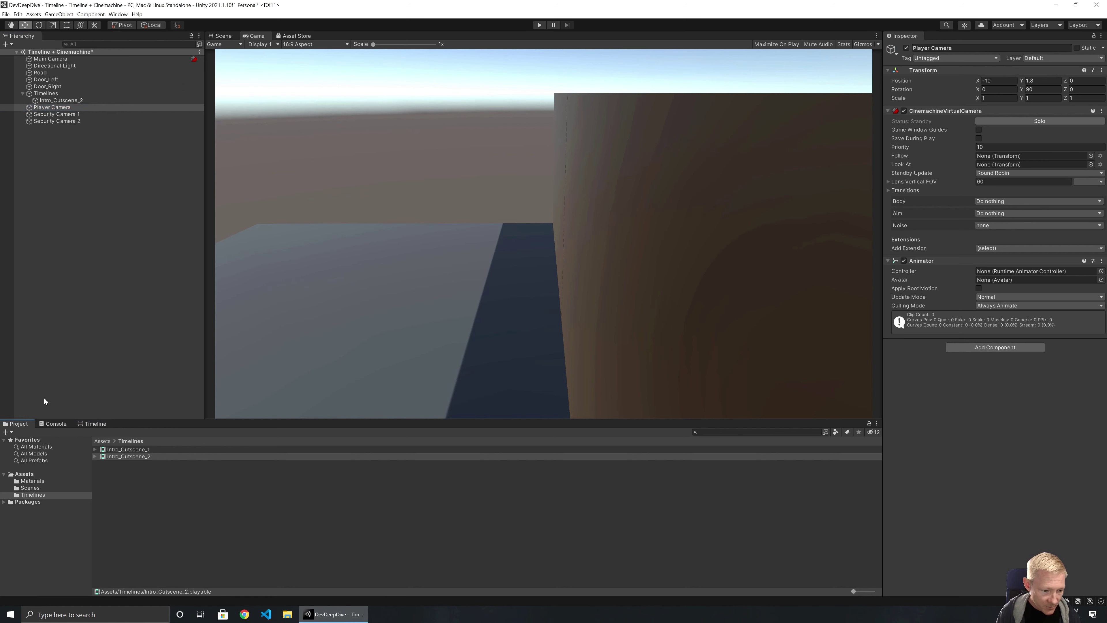
right_click(47, 107)
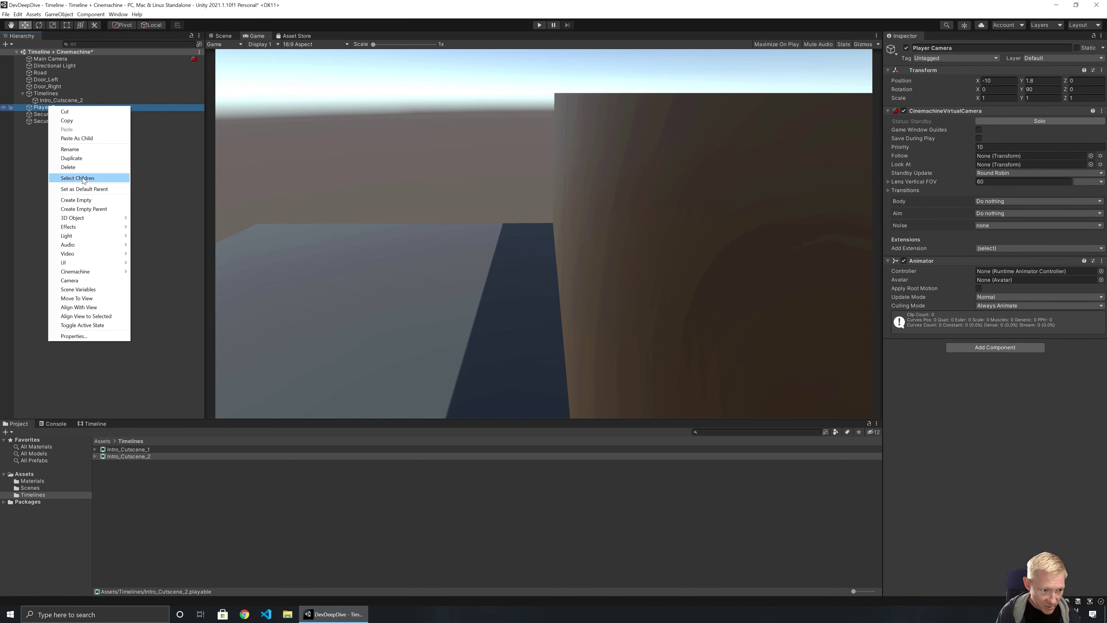
mouse_move(88, 219)
click(164, 226)
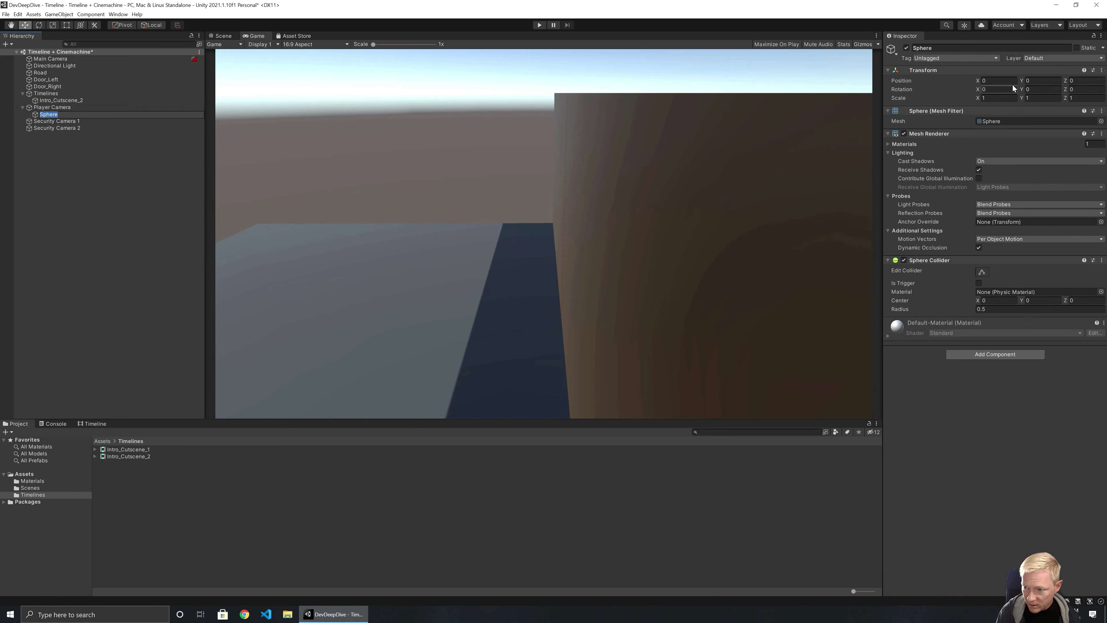
click(74, 190)
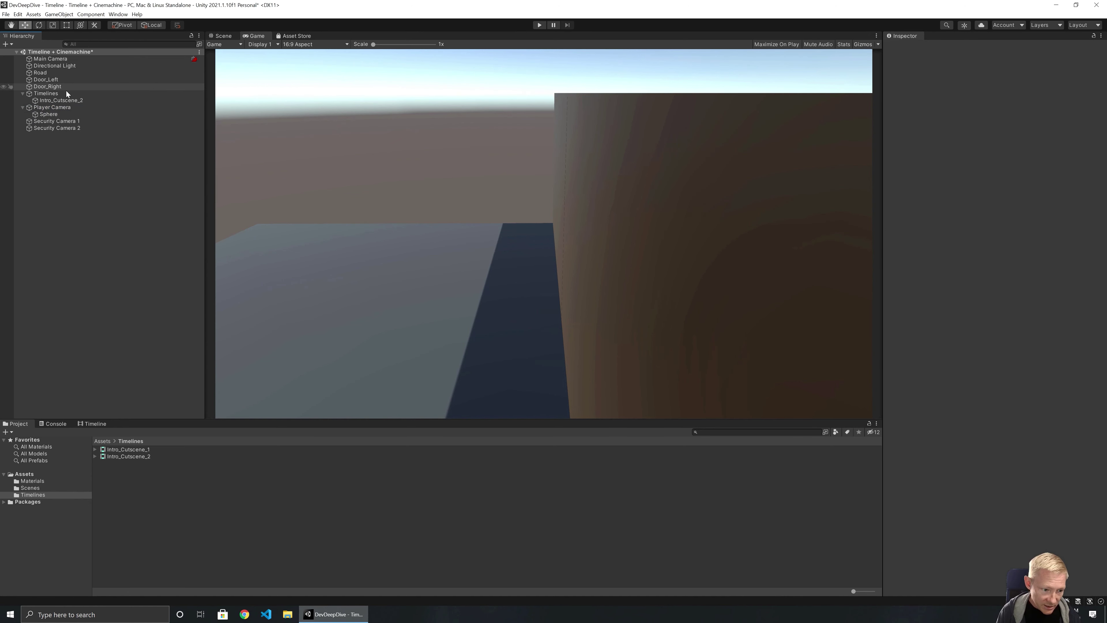
Reopen the Intro_Cutscene_2 timeline and scrub through it to preview the sphere from both security cameras
click(95, 424)
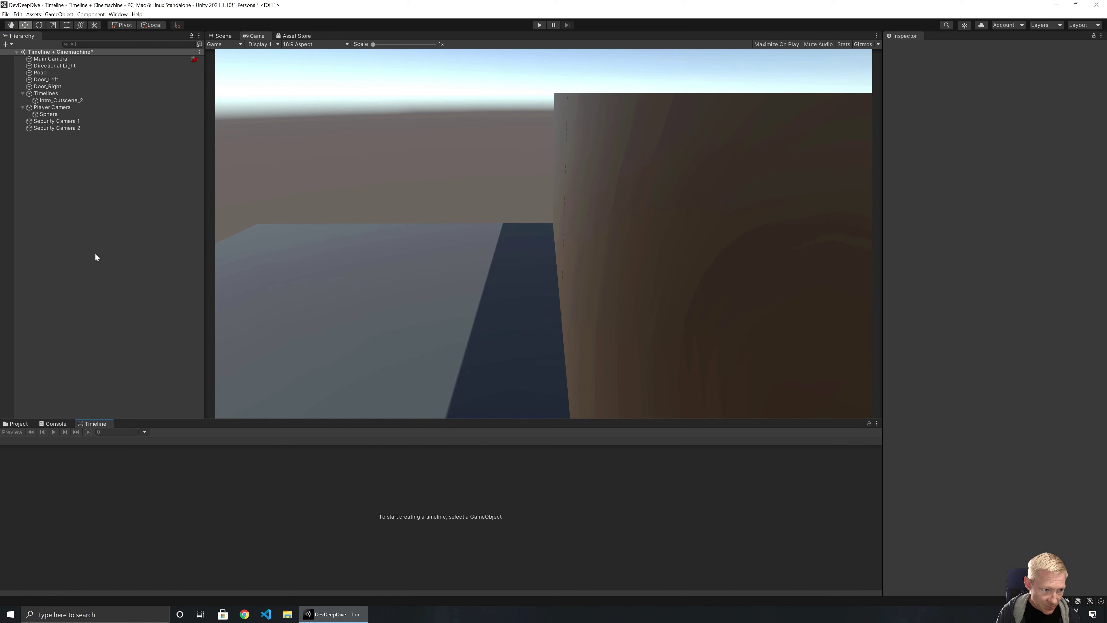
click(67, 100)
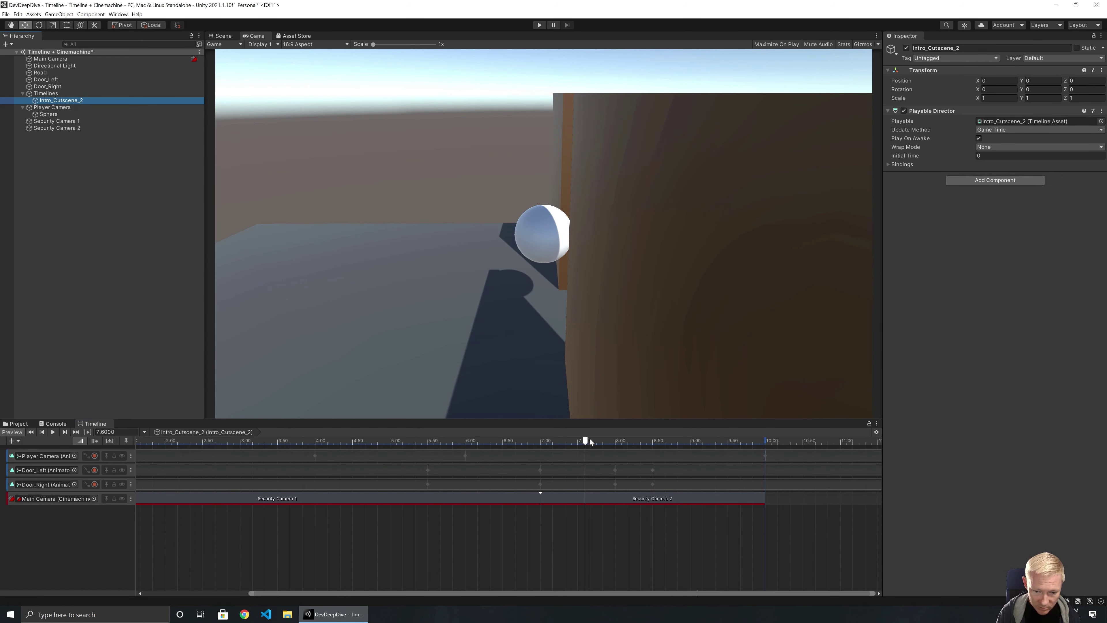
drag(590, 439, 444, 451)
drag(212, 470, 761, 482)
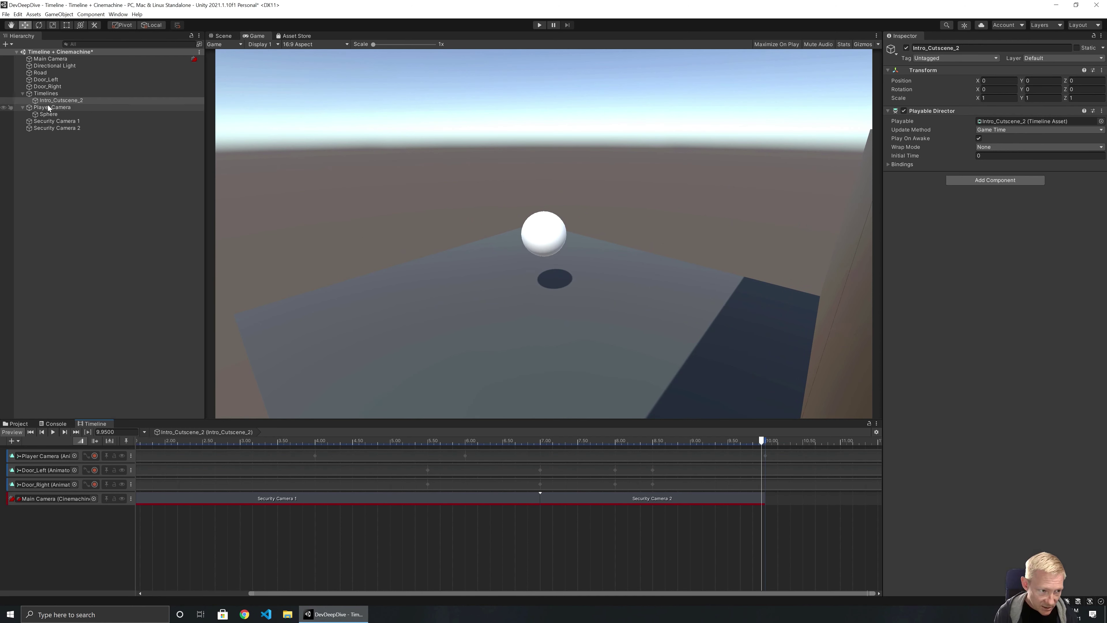
Add Player Camera as a shot from 9.5 to 10.5 seconds, overlapping the Security Camera 2 shot for a 0.5-second blend
drag(49, 108, 811, 496)
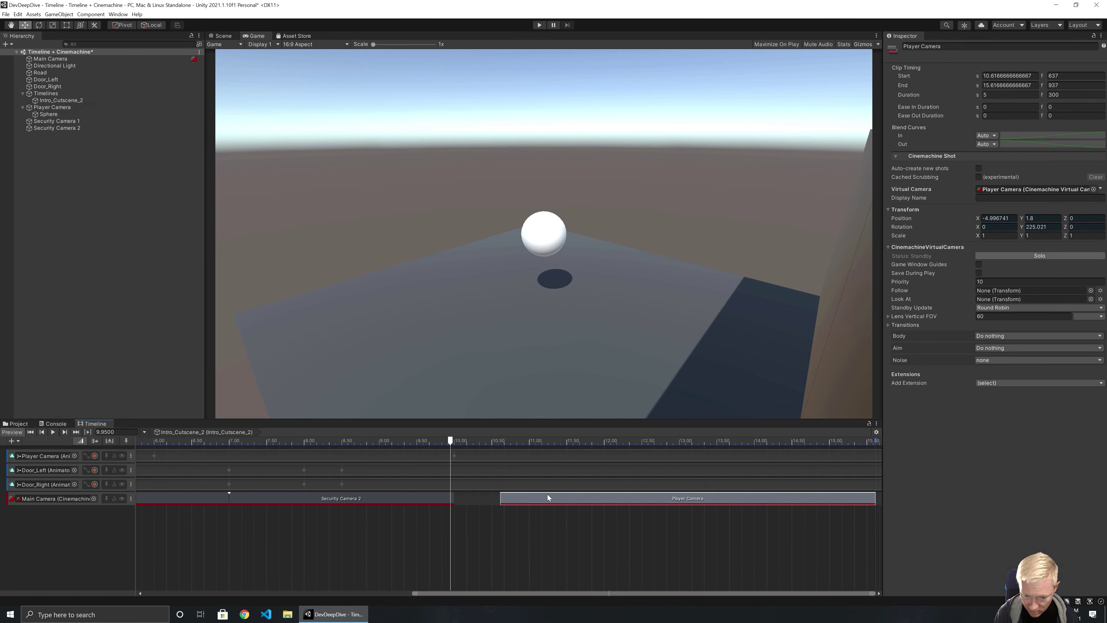
drag(548, 496, 469, 499)
drag(786, 499, 490, 480)
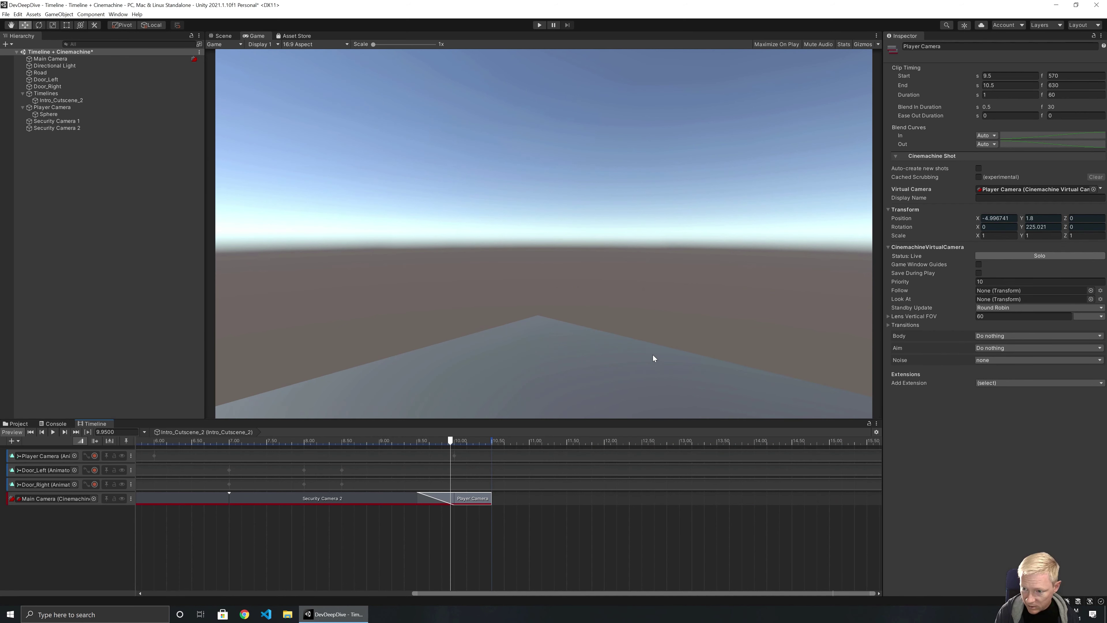
Play the Intro_Cutscene_2 timeline from the start and check the Wrap Mode options of its Playable Director
click(32, 432)
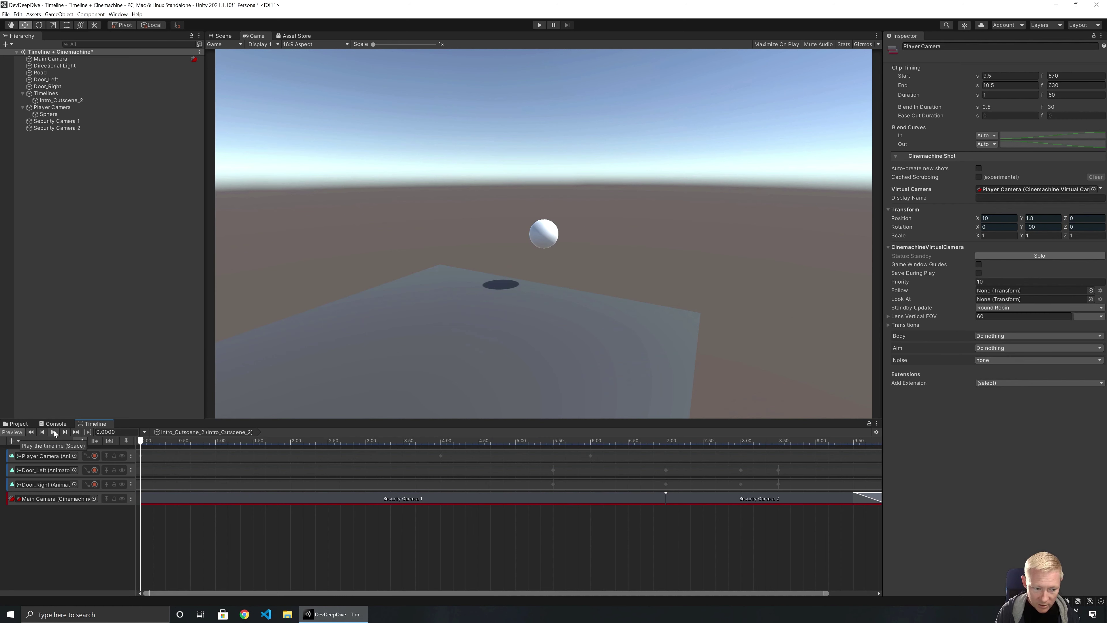
click(55, 431)
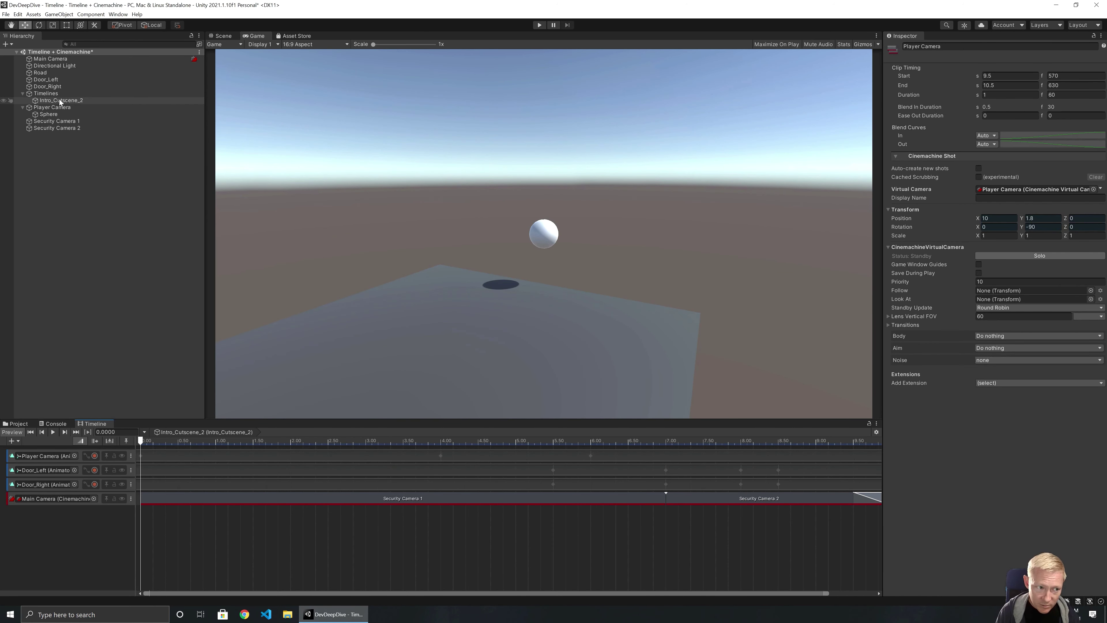
click(51, 100)
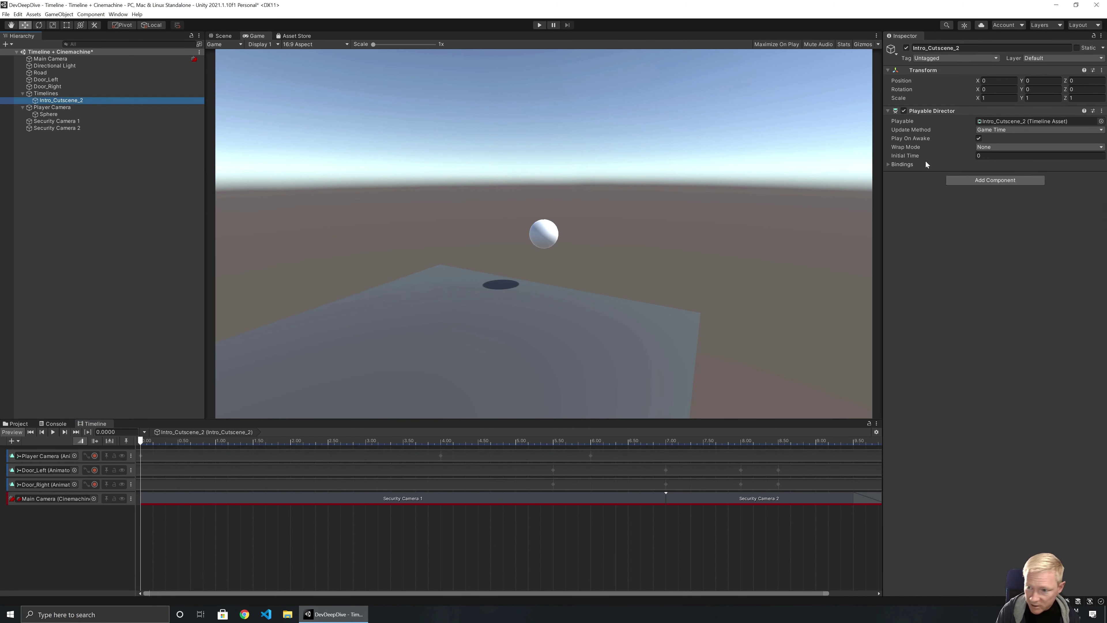
click(985, 147)
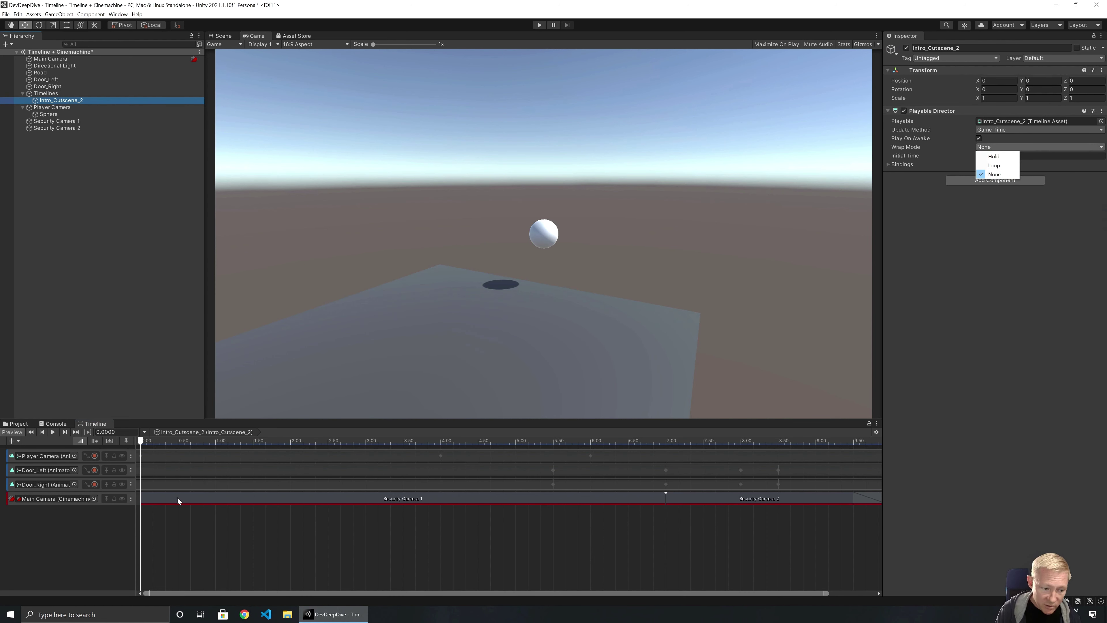
click(103, 180)
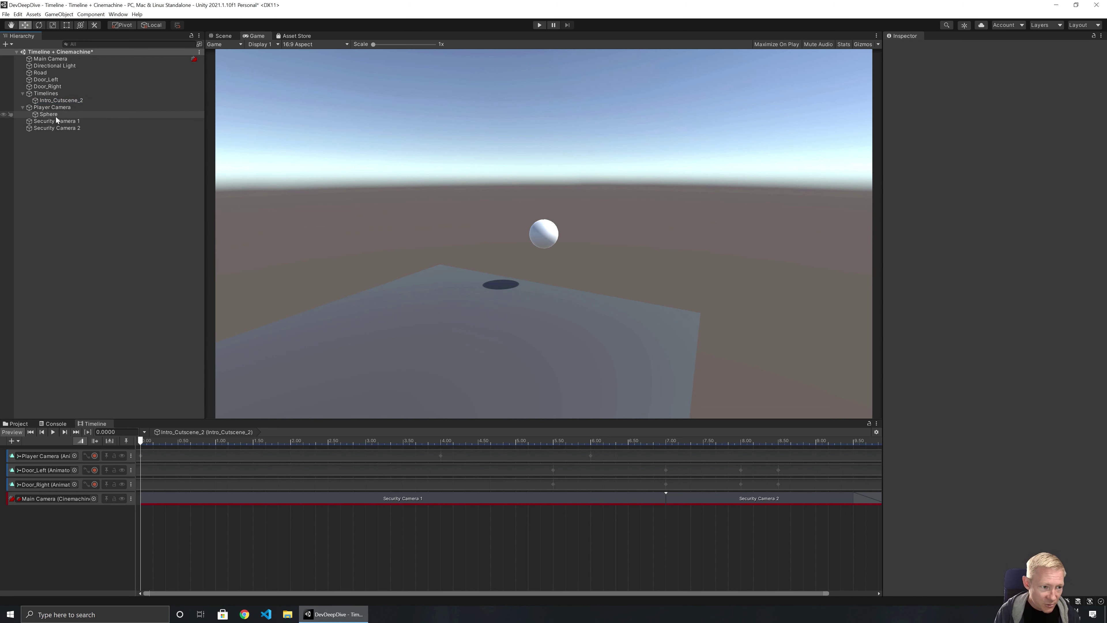
Add an Activation Track for Security Camera 1 and extend its Active clip to 10.3 seconds
scroll(299, 521, down, 3)
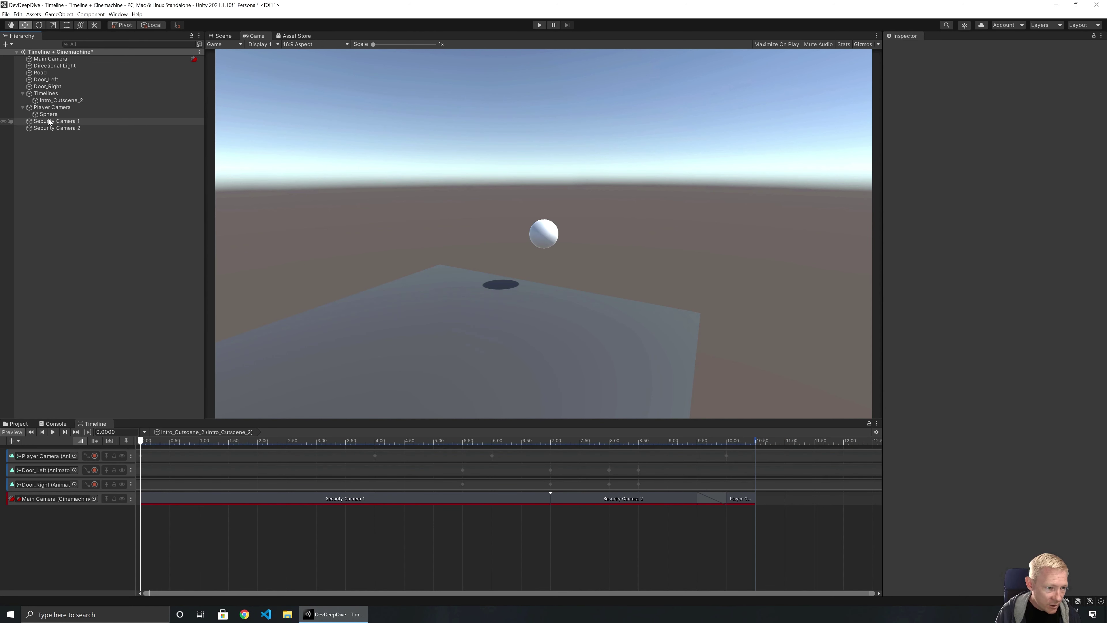
drag(48, 120, 57, 530)
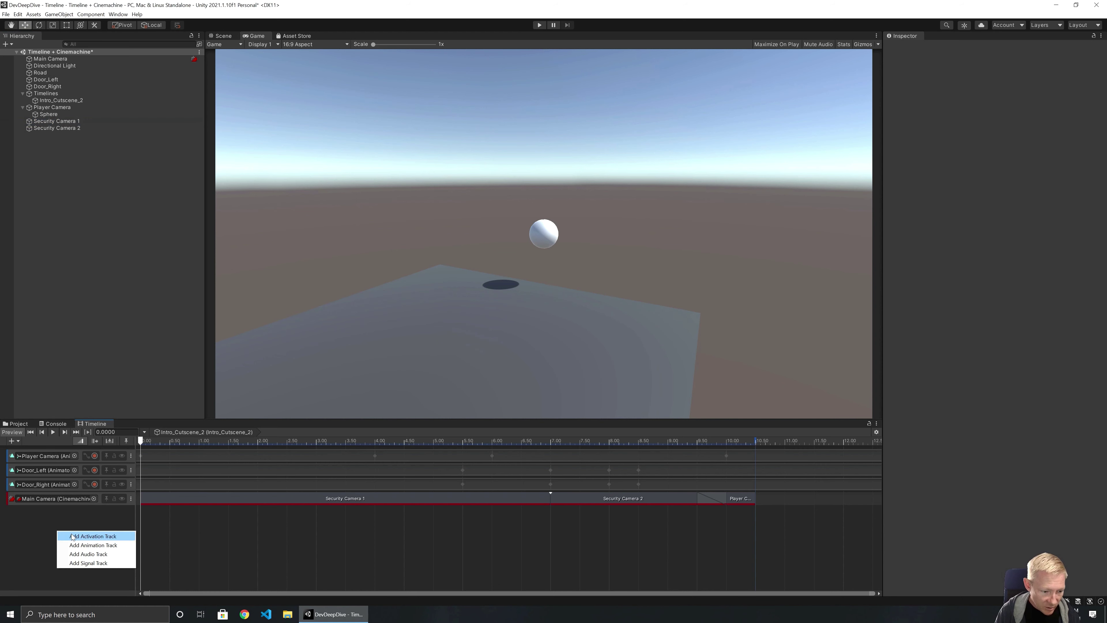
click(70, 536)
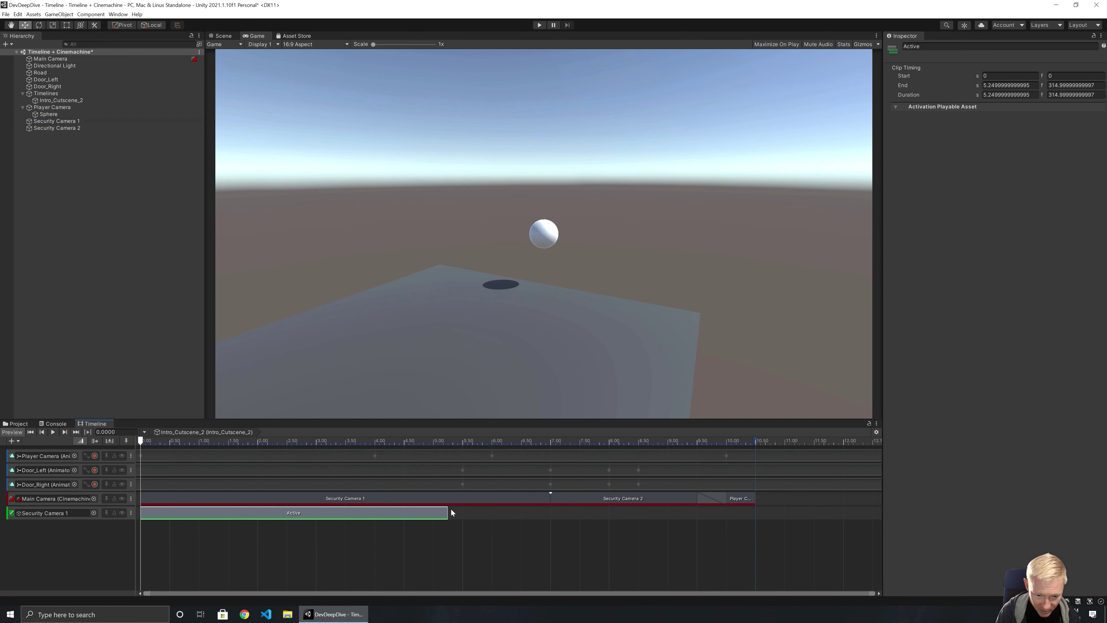
drag(451, 510, 743, 512)
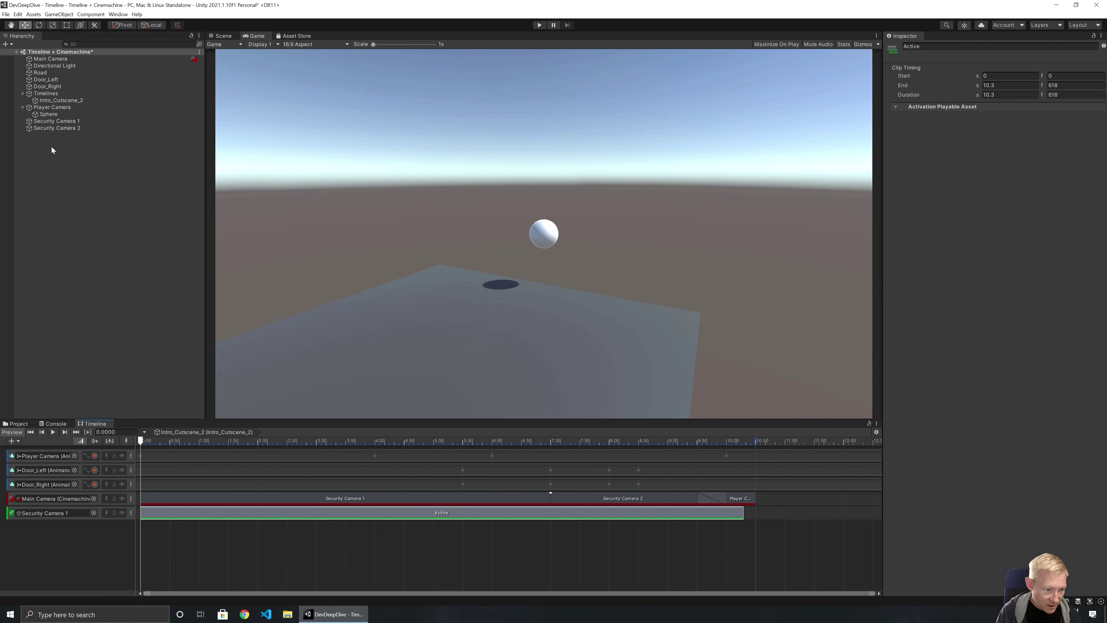
Add an Activation Track for Security Camera 2 and extend its Active clip to 10.3 seconds
drag(53, 131, 89, 536)
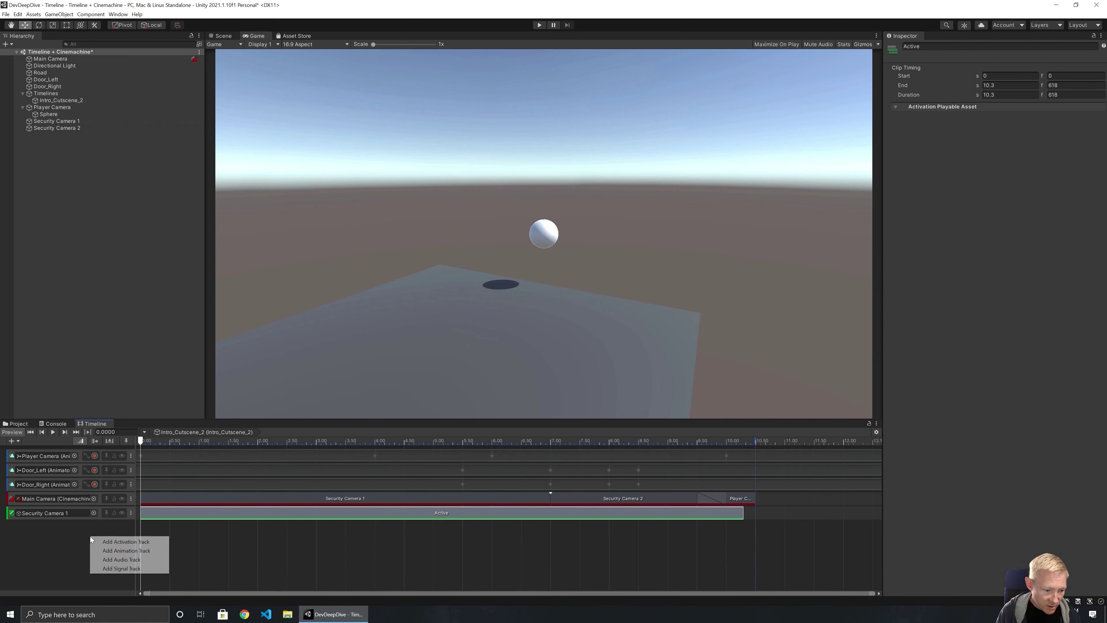
click(123, 542)
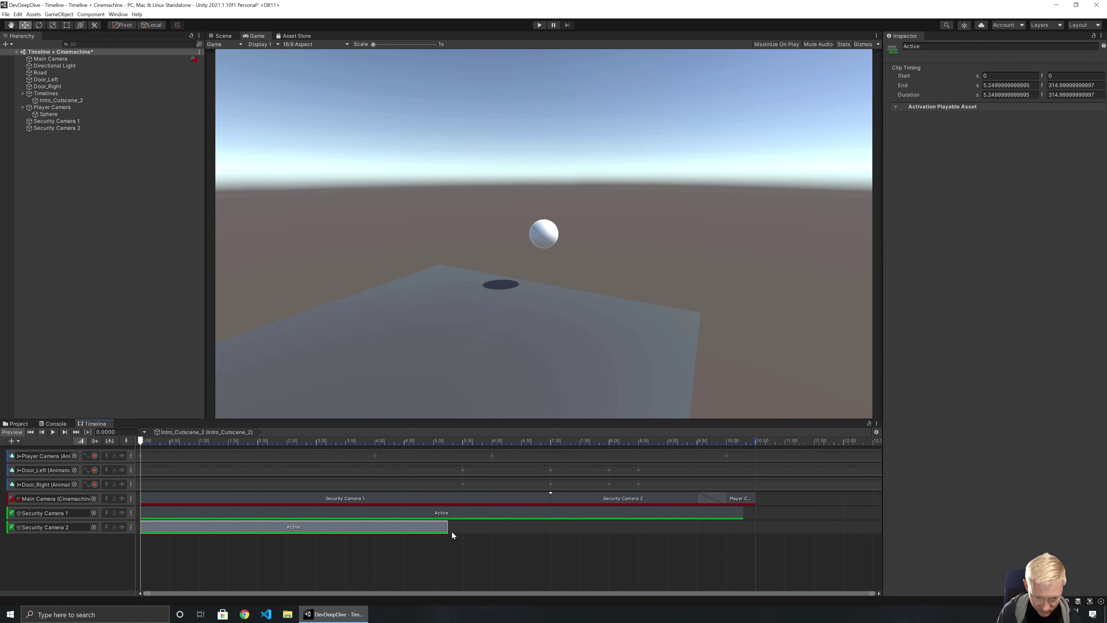
drag(449, 528, 744, 526)
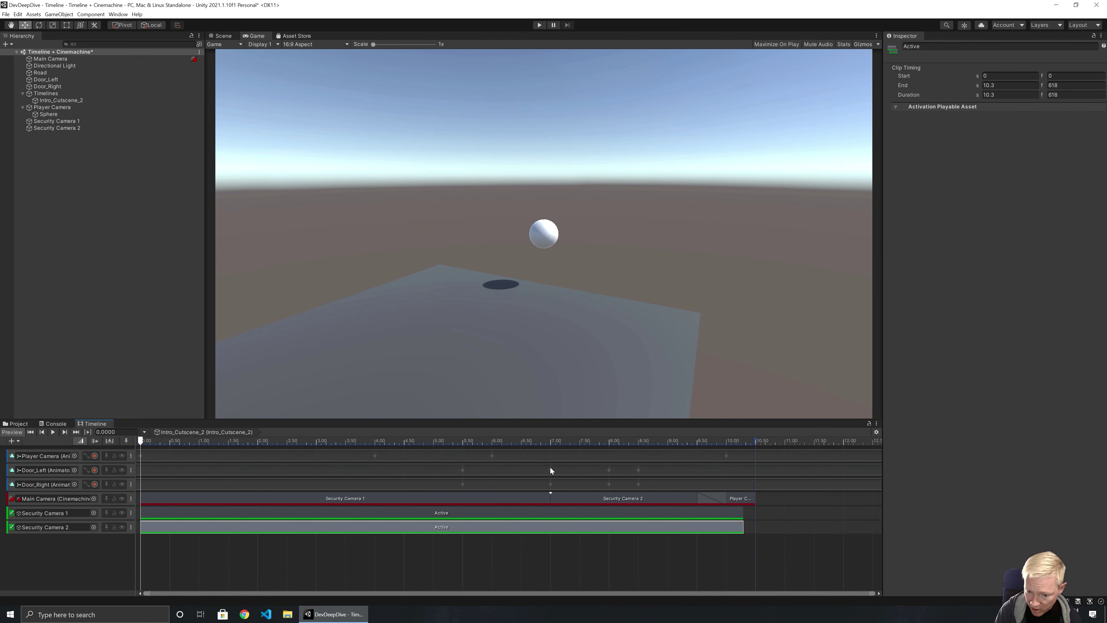
Set the post-playback state of Security Camera 1's activation track to Inactive
click(205, 513)
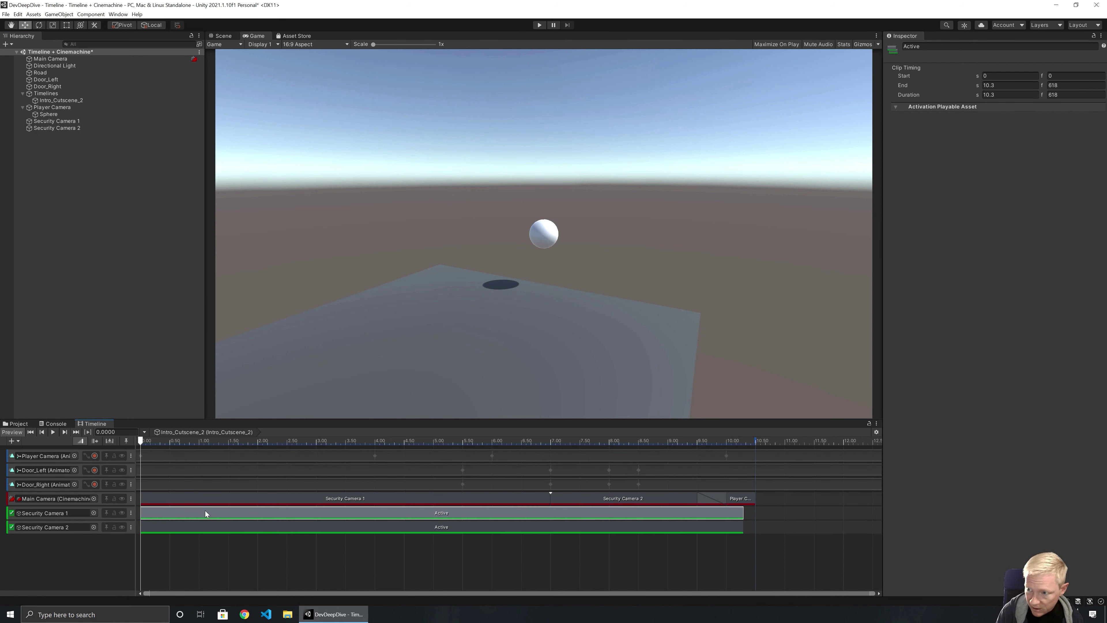
click(894, 106)
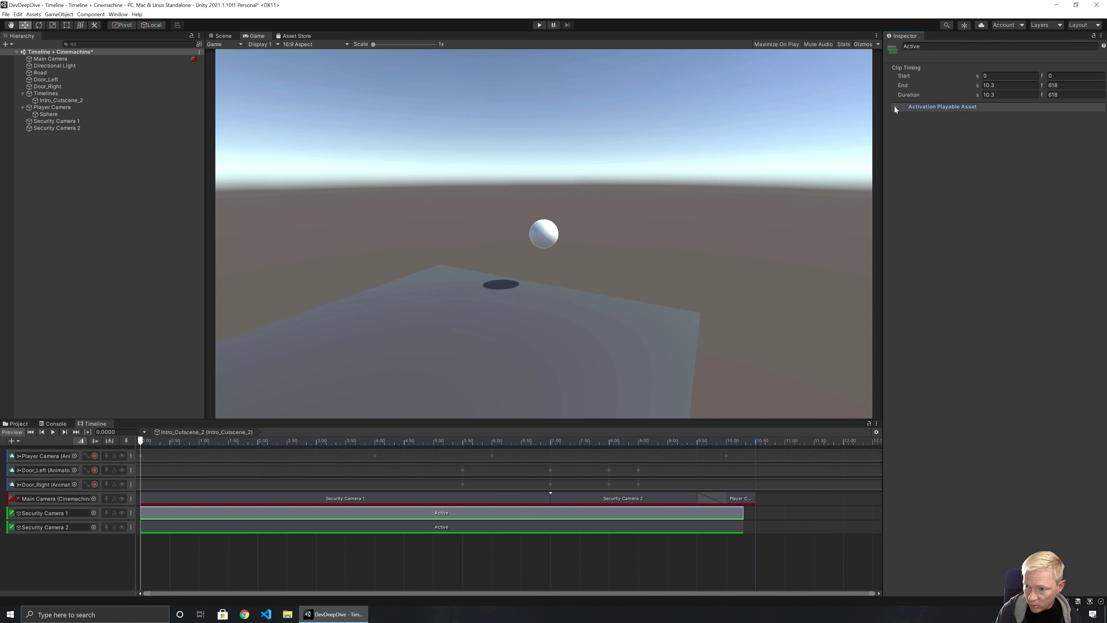
click(100, 511)
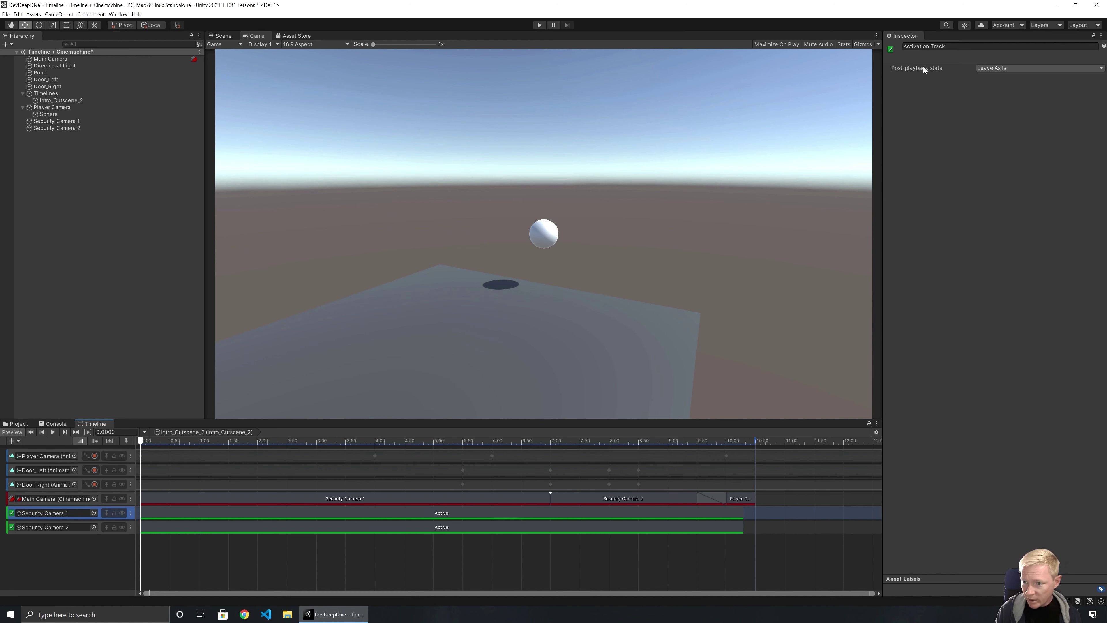
click(993, 67)
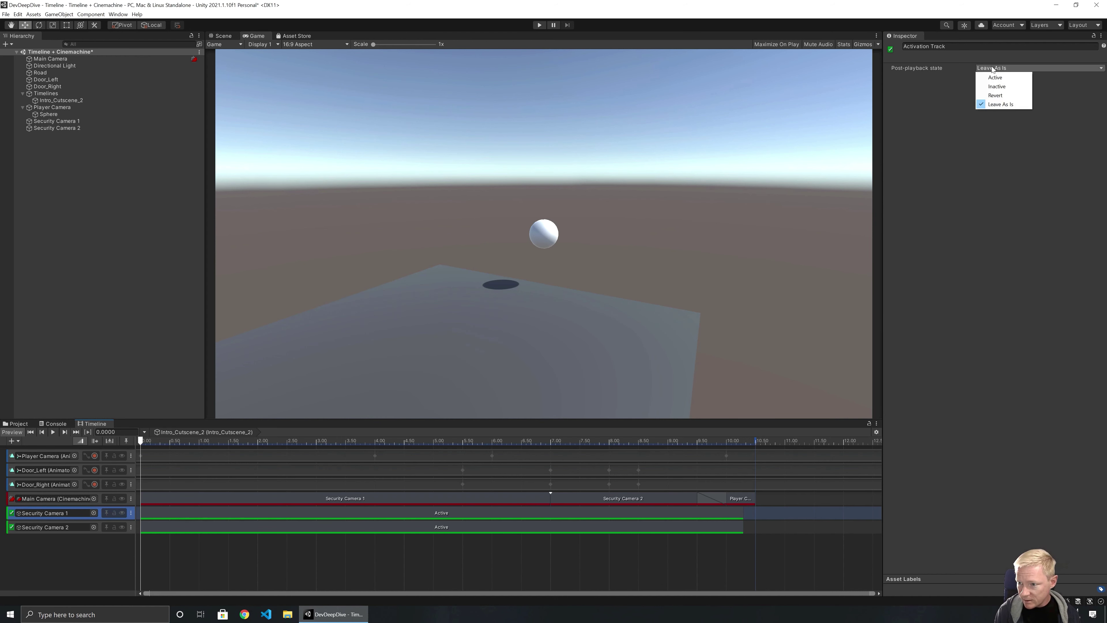
click(997, 87)
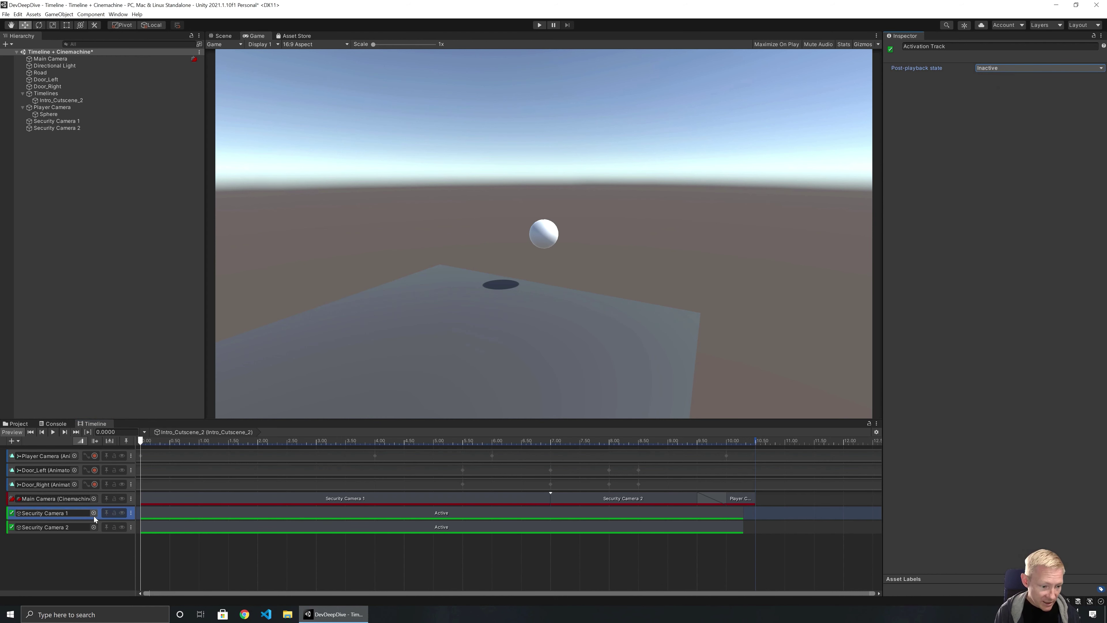
Set the post-playback state of Security Camera 2's activation track to Inactive
click(101, 527)
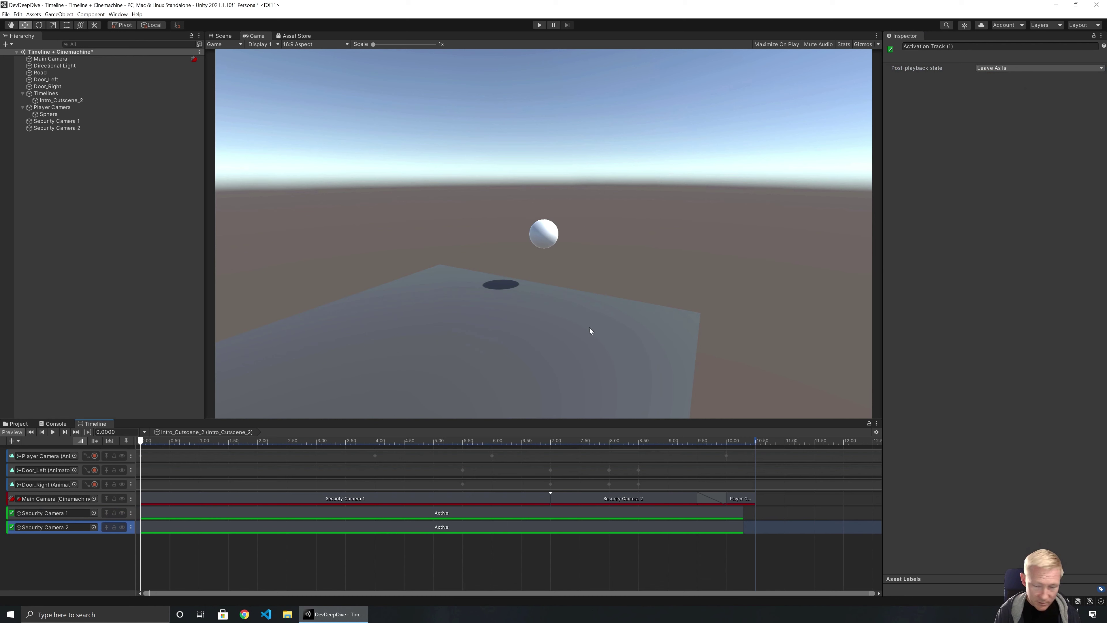
click(1003, 68)
click(998, 86)
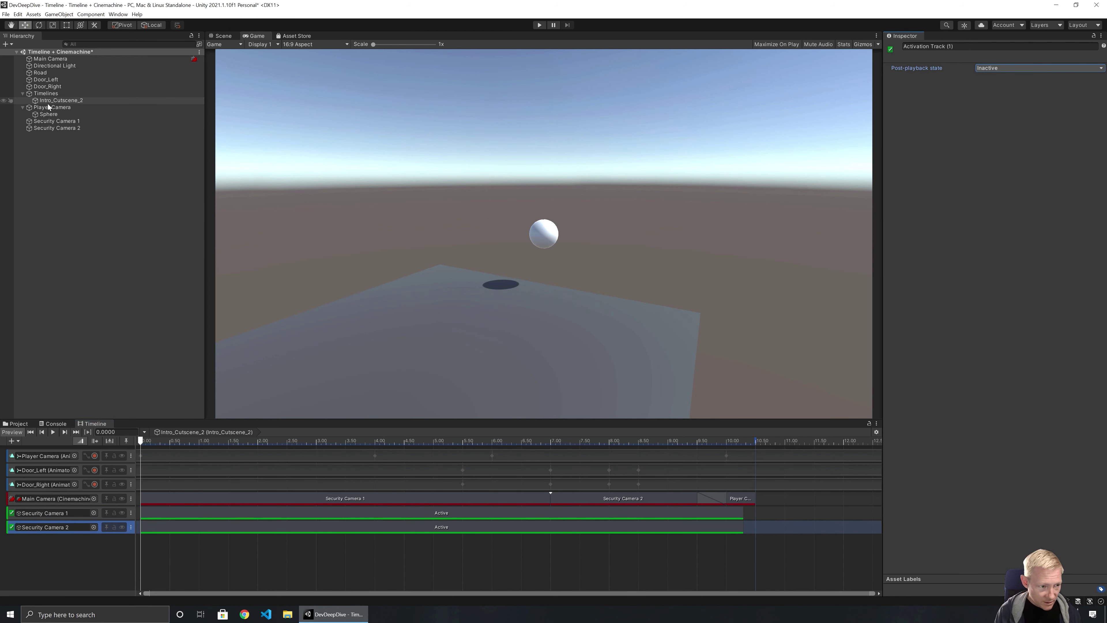
Play-test the Intro_Cutscene_2 timeline to examine the state of the security cameras after the cutscene, then stop the game
click(55, 108)
click(61, 100)
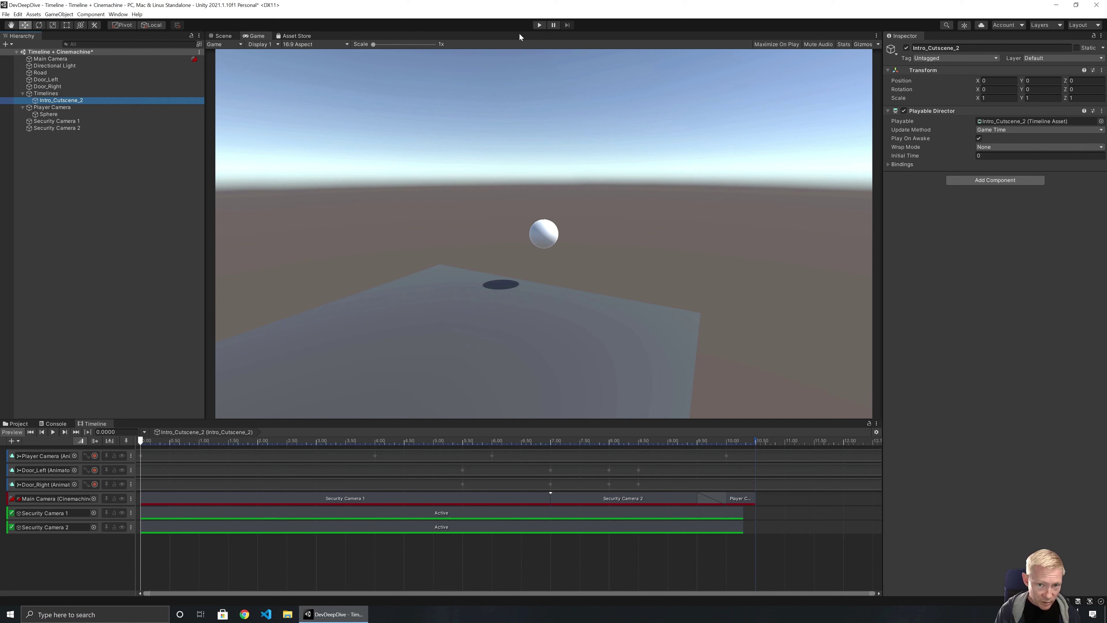
click(539, 25)
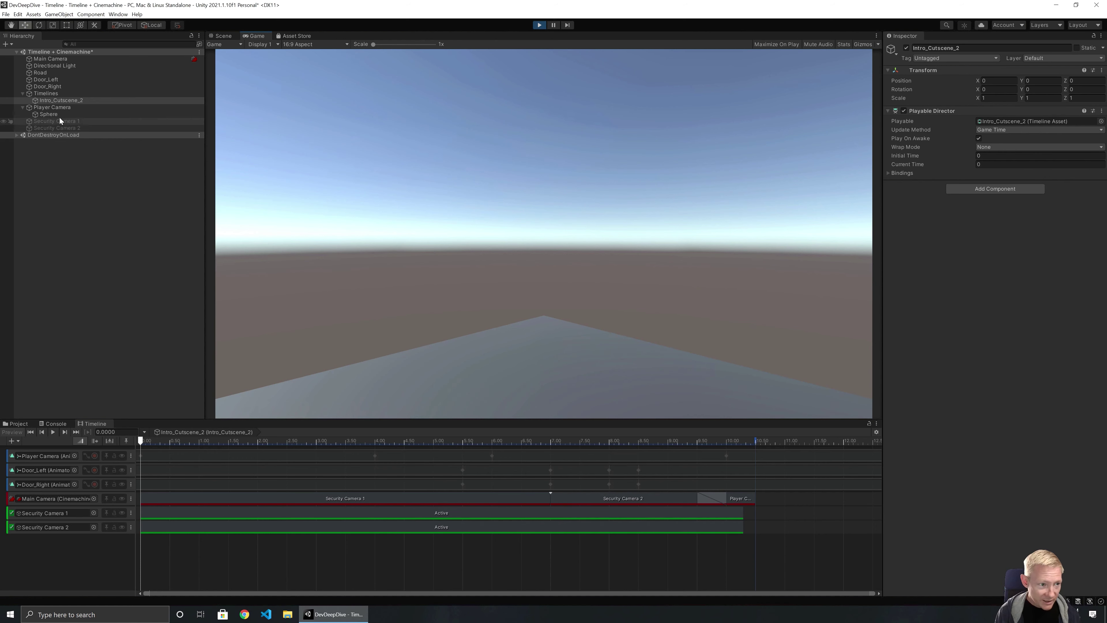
click(539, 25)
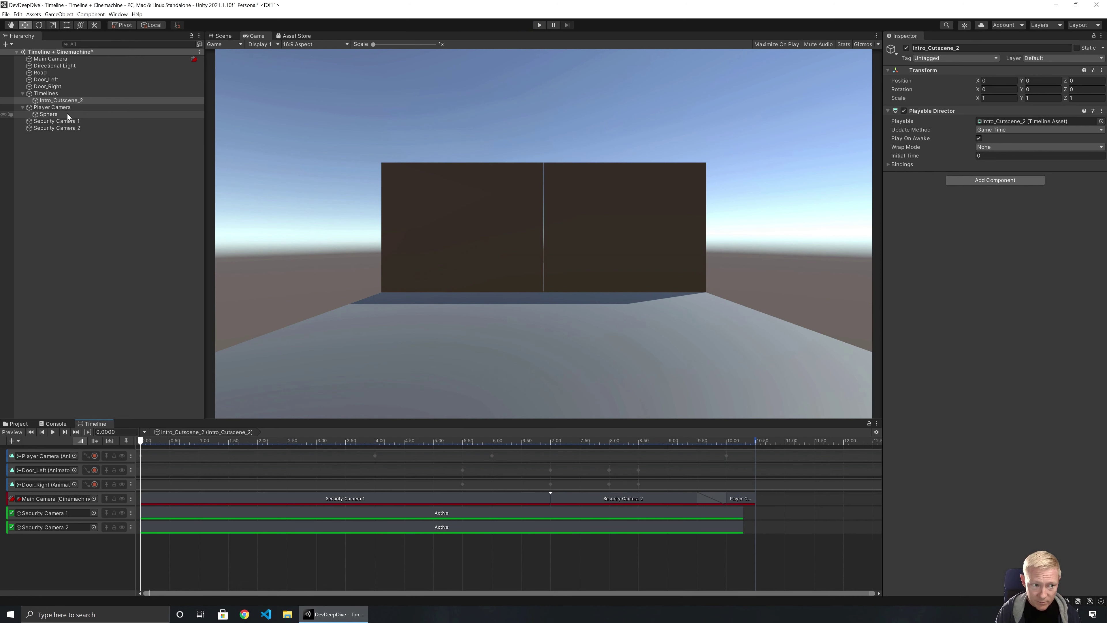
Set the Cinemachine priority of Security Camera 1 to 11 and test the cutscene in play mode
click(63, 121)
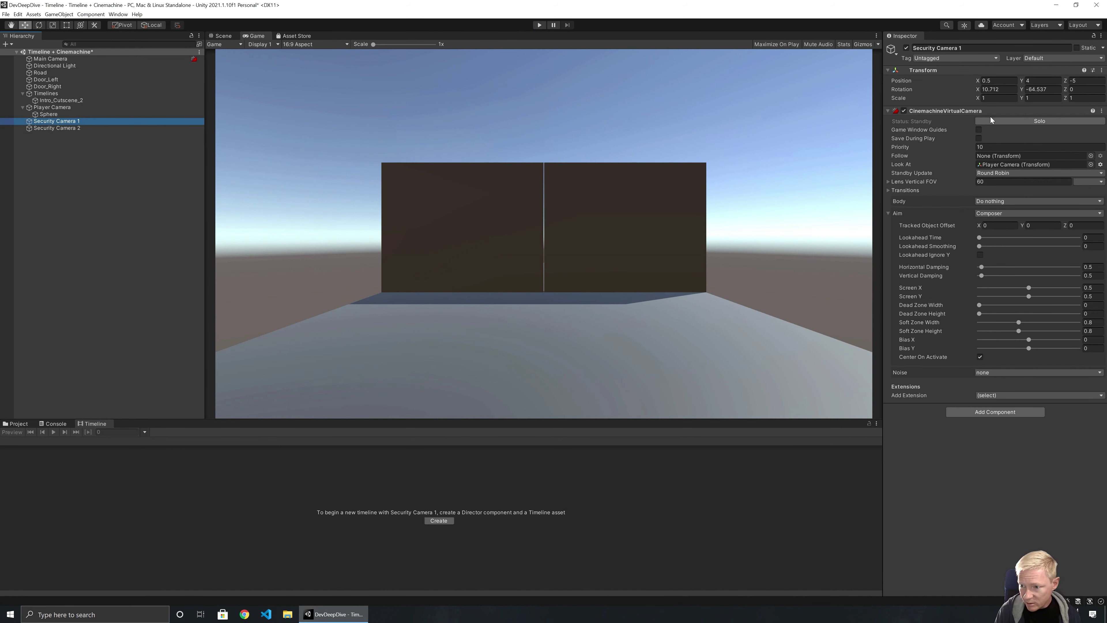
click(1002, 147)
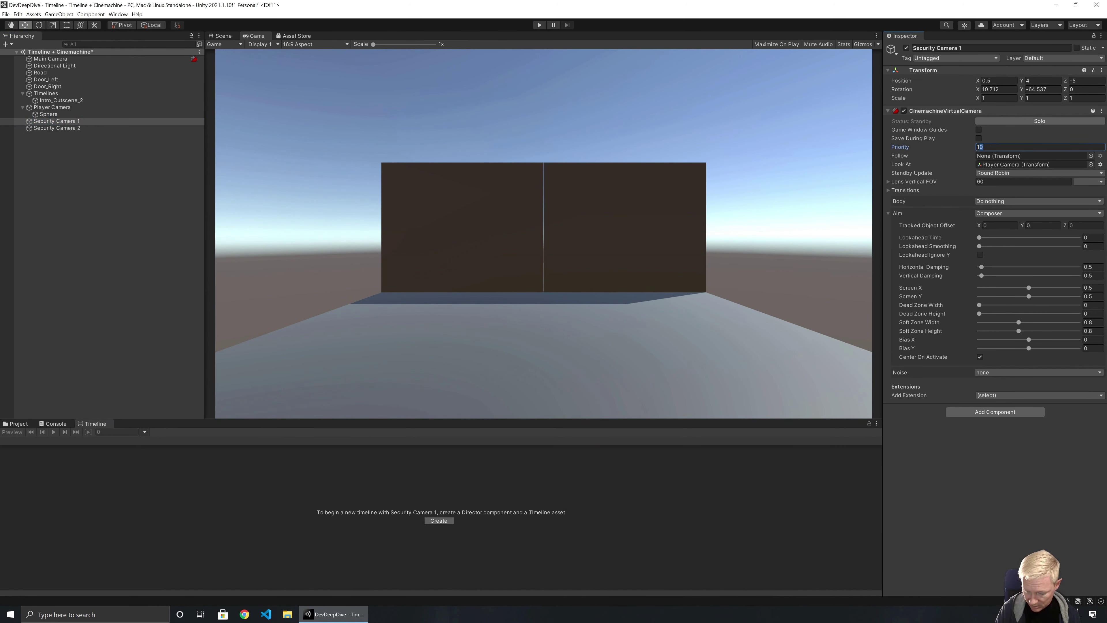
text(11)
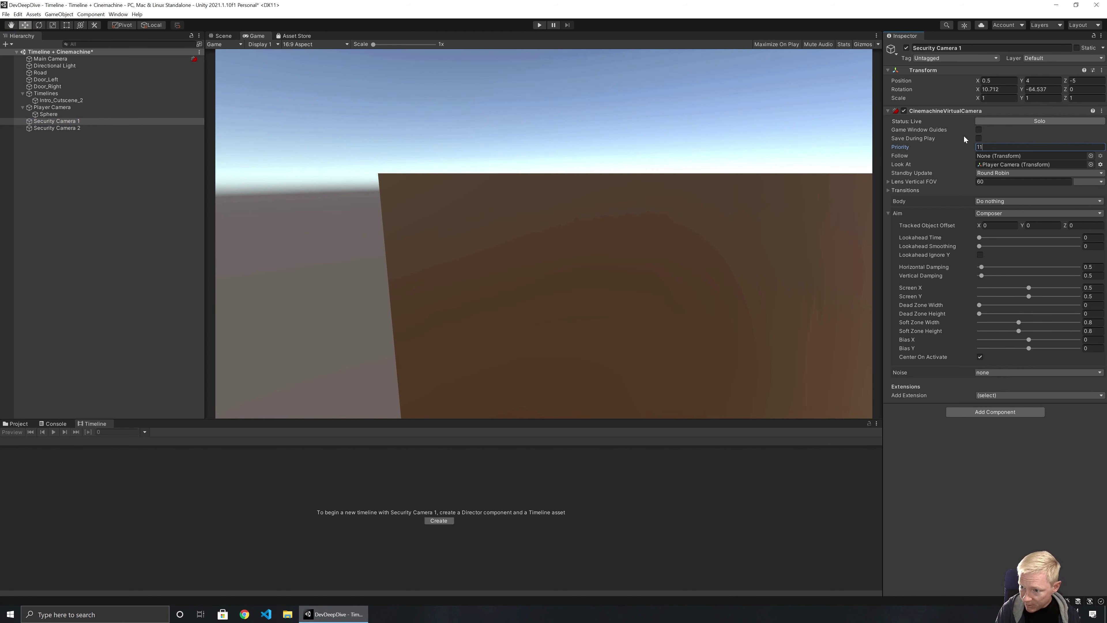
click(539, 24)
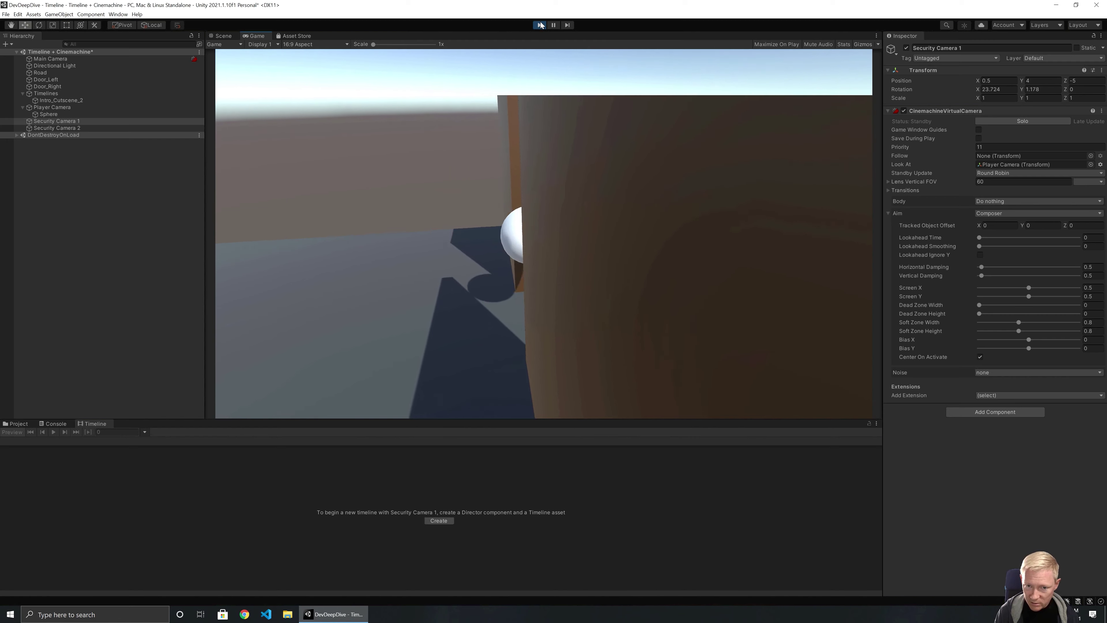
click(540, 25)
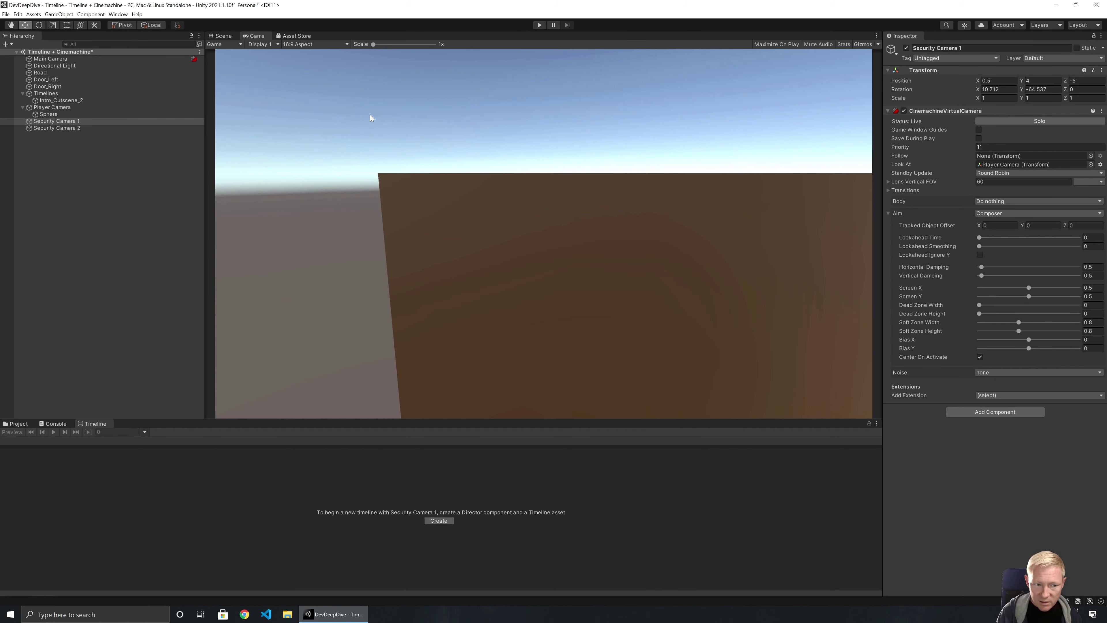
Create a timeline asset named Intro_BridgeAppear in the Timelines folder and add it to the scene as a child of the Timelines object
click(24, 424)
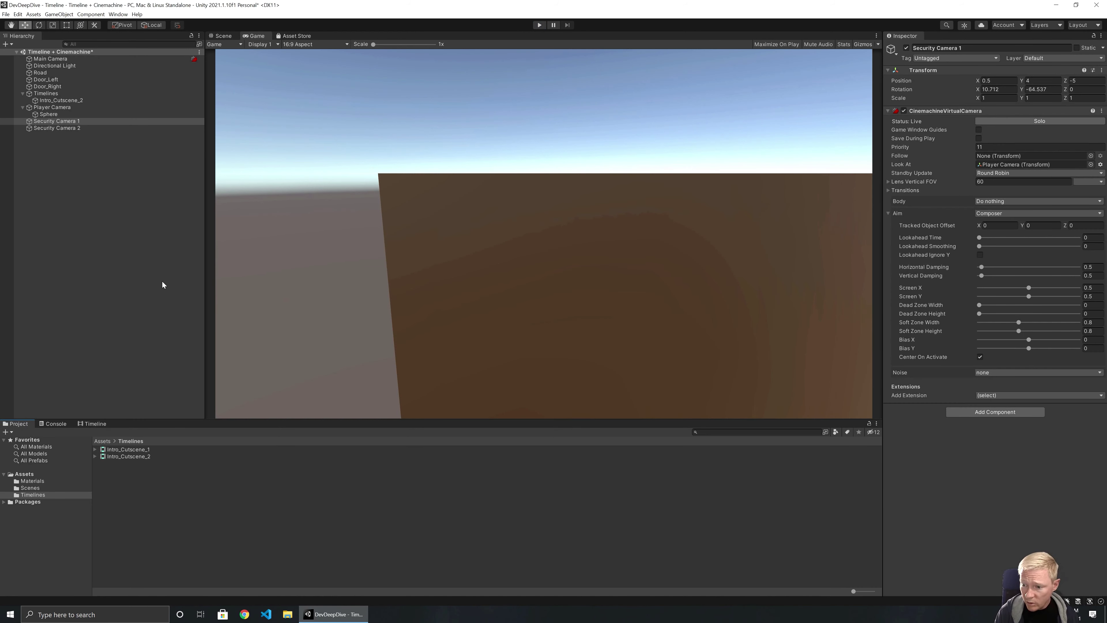
click(888, 213)
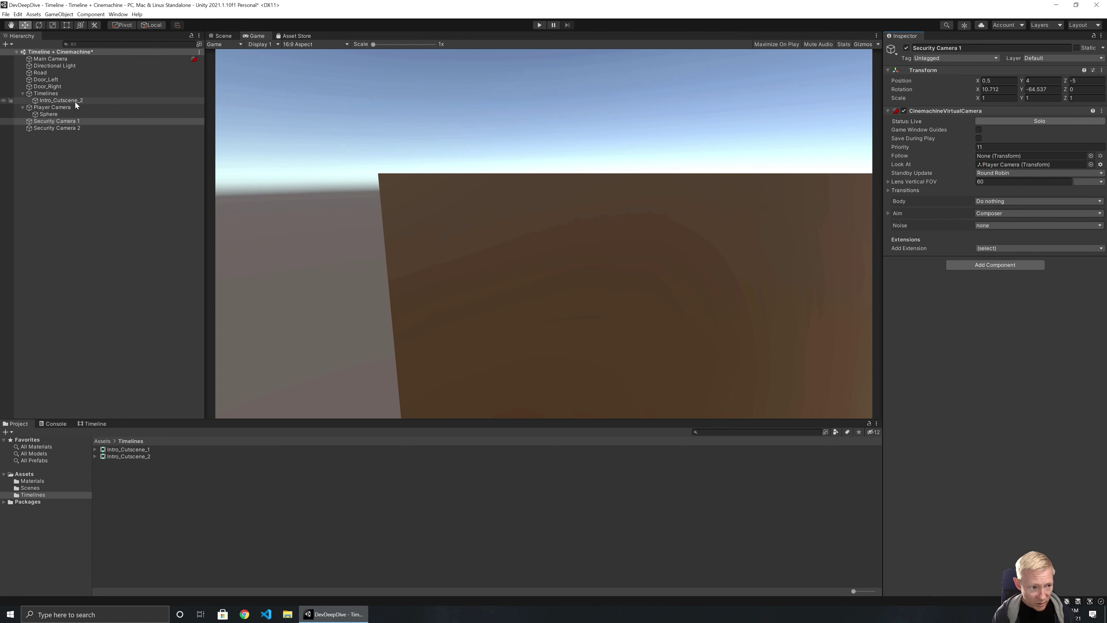
right_click(119, 474)
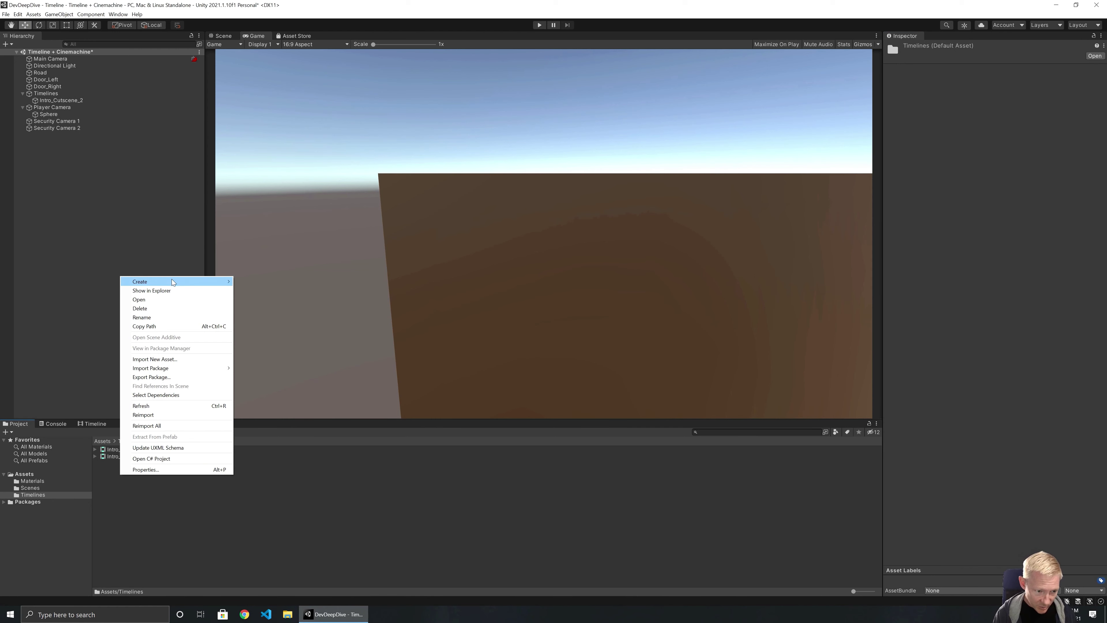
mouse_move(171, 281)
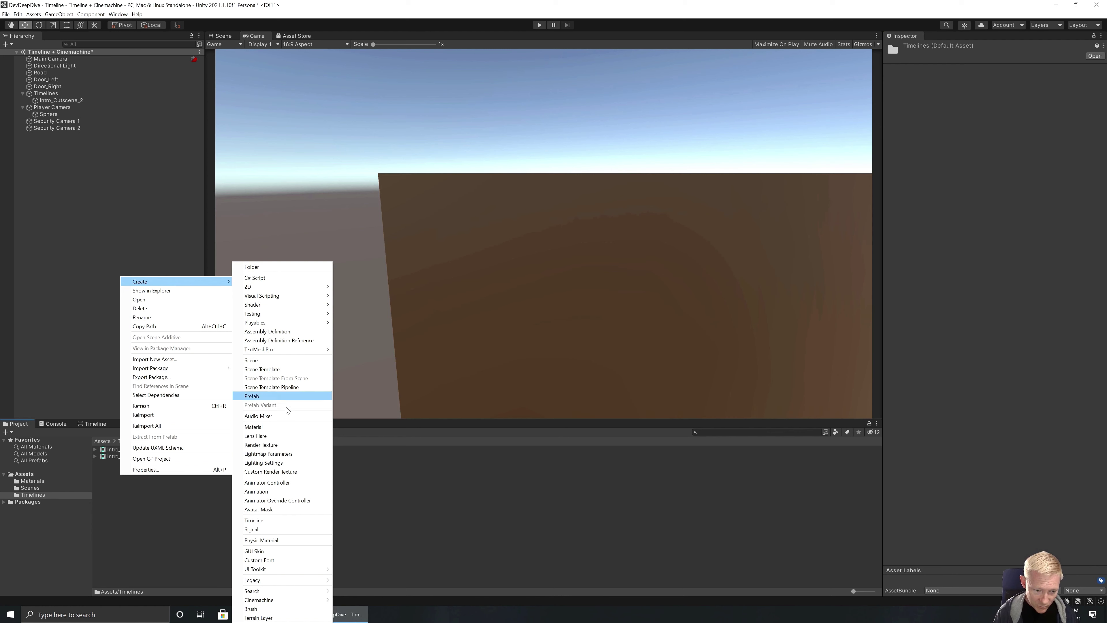
click(275, 520)
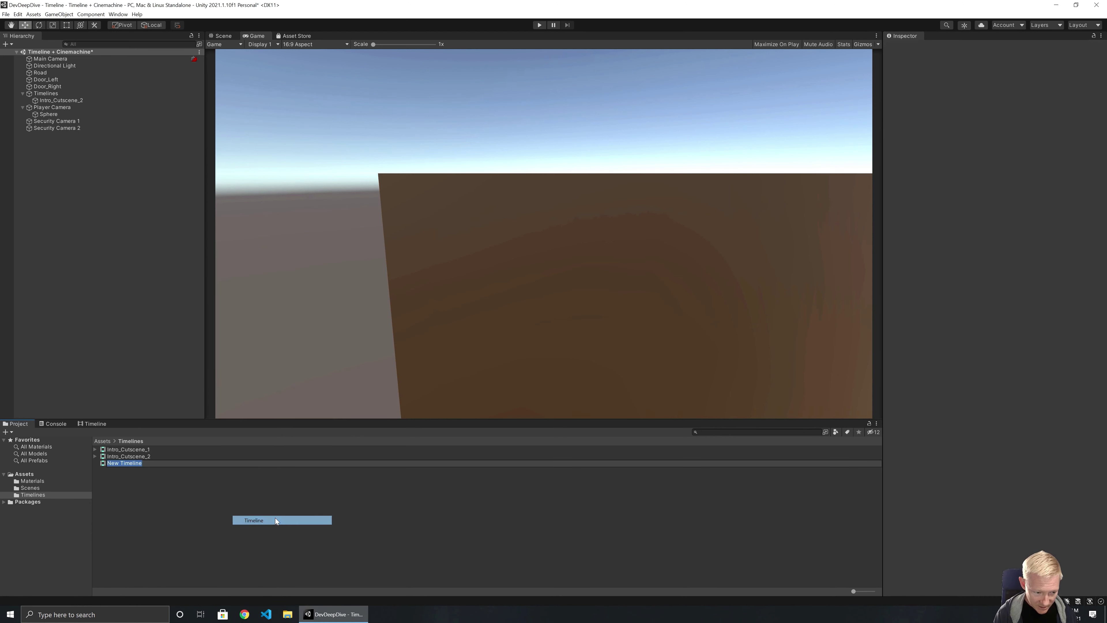
text(Intro)
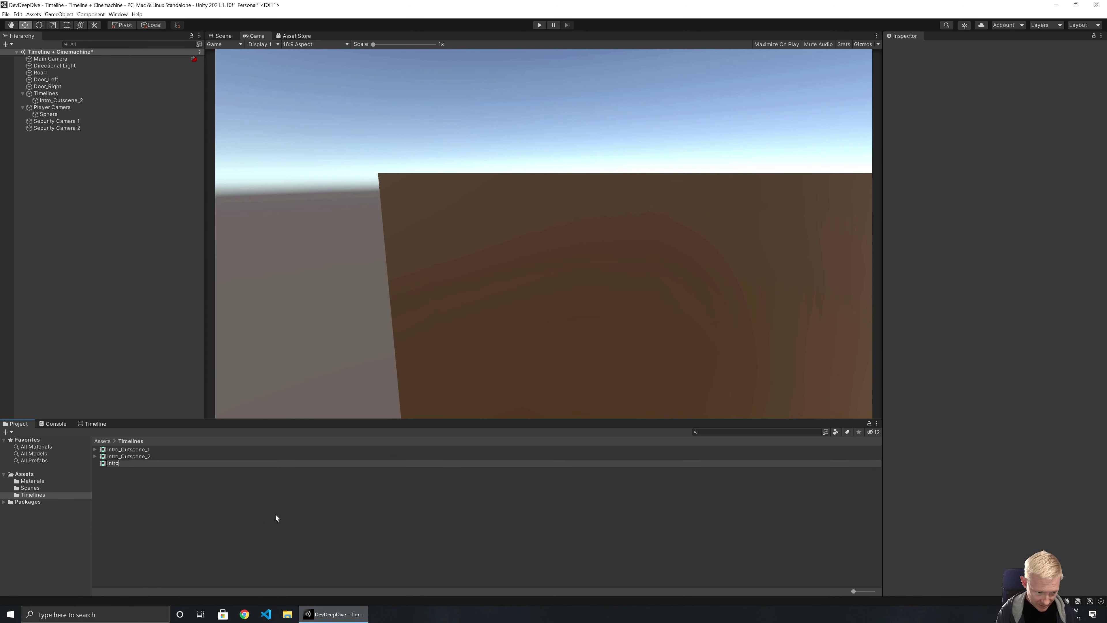
text(_BridgeAppear)
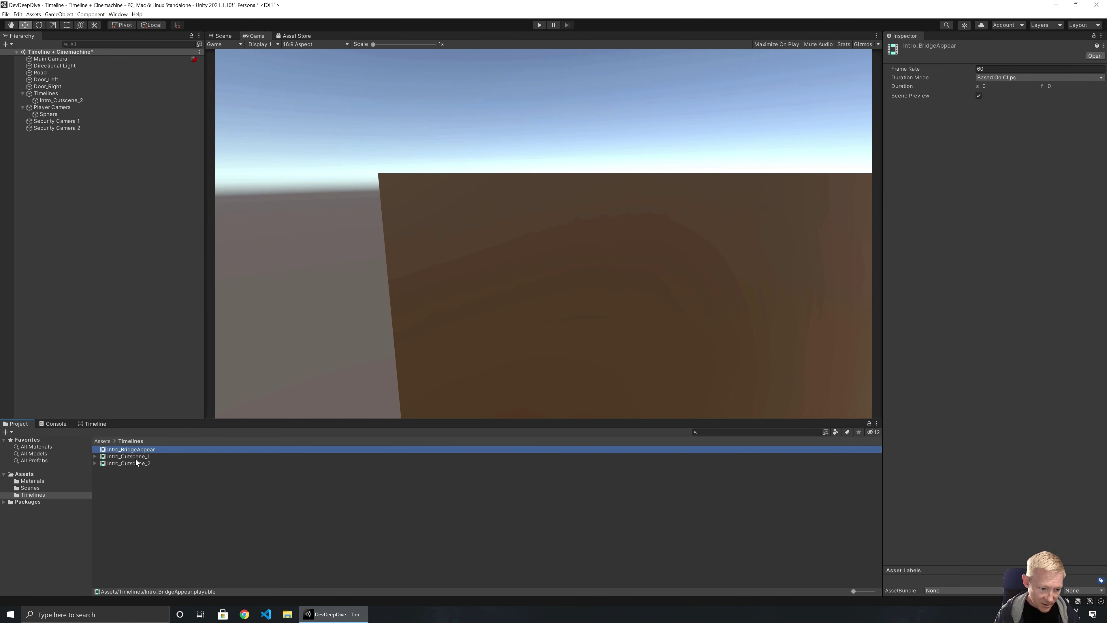
drag(131, 451, 108, 205)
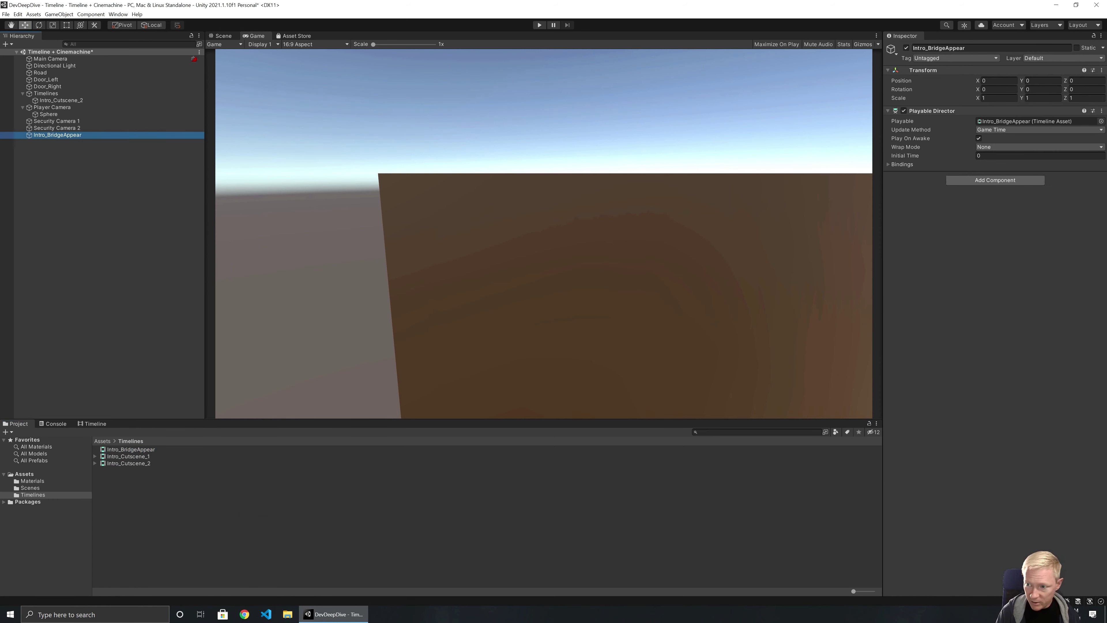
drag(46, 136, 52, 94)
Scrub the Intro_Cutscene_2 timeline to about 10.2 seconds in the Scene view to examine where the player camera ends up
click(223, 36)
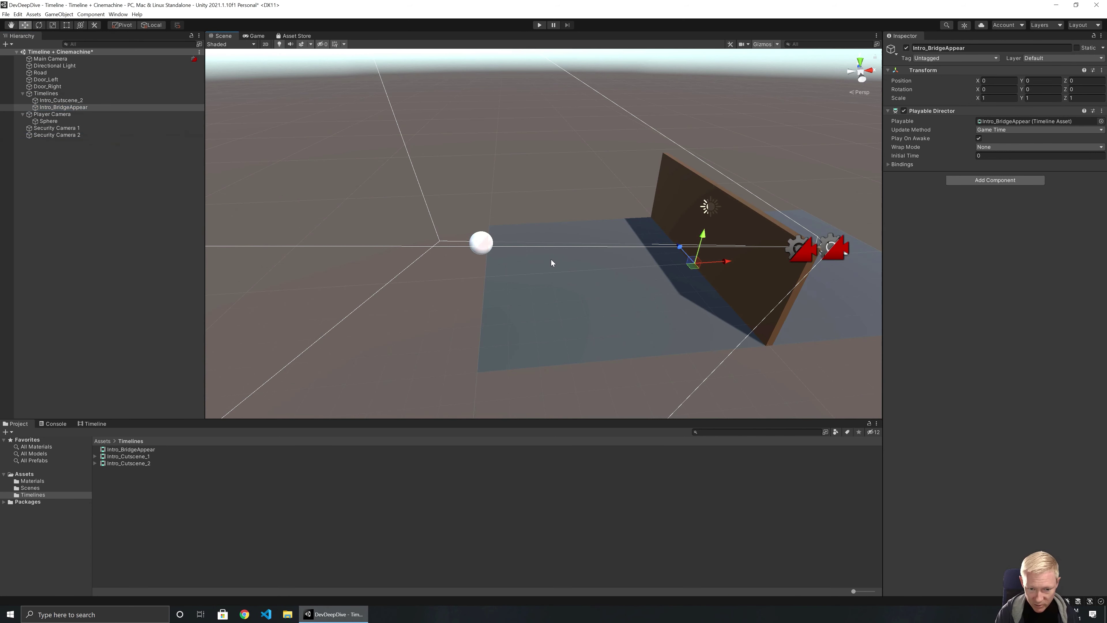
mouse_move(550, 262)
alt+mouse_down()
mouse_move(566, 255)
mouse_move(562, 244)
mouse_move(529, 255)
alt+mouse_up()
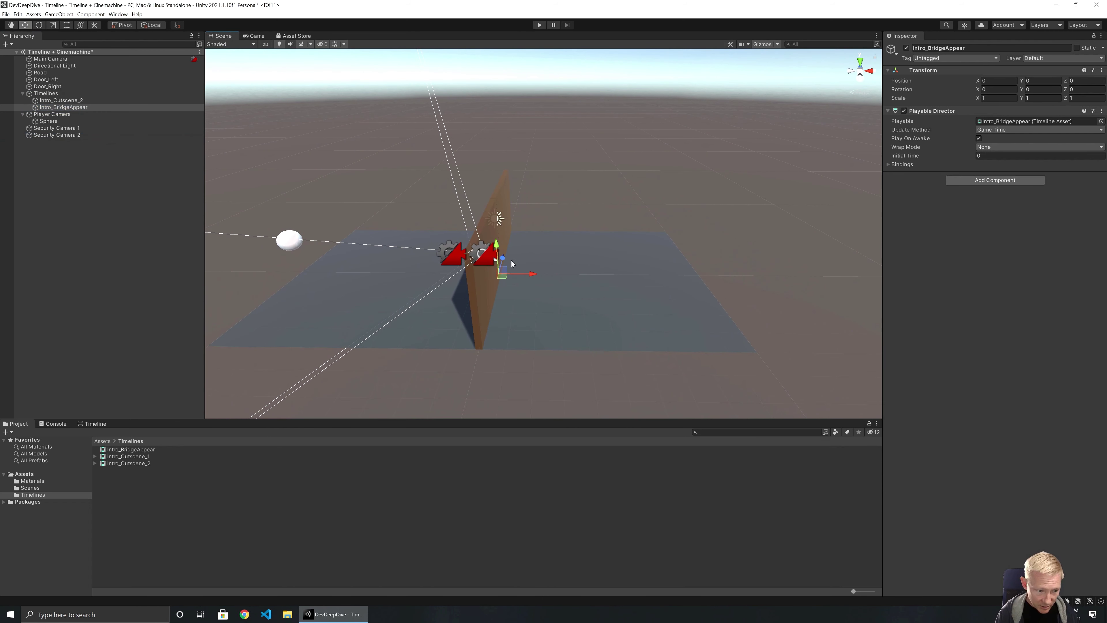
click(93, 424)
click(65, 94)
click(73, 101)
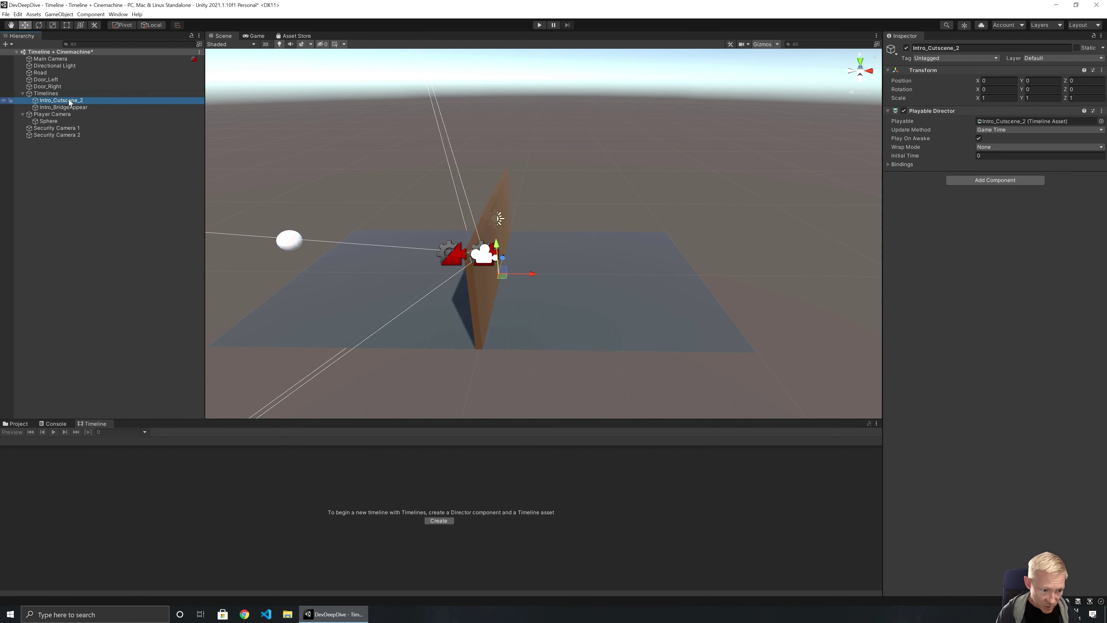
click(330, 441)
drag(340, 451, 691, 470)
right_drag(290, 298, 185, 282)
right_drag(556, 259, 598, 283)
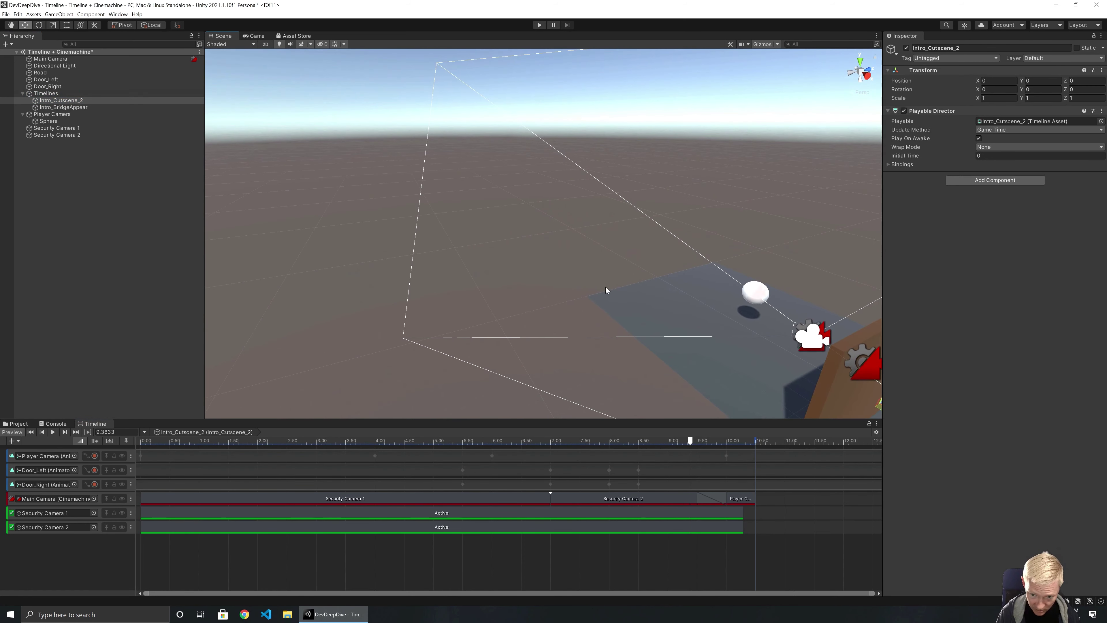
drag(689, 436, 737, 447)
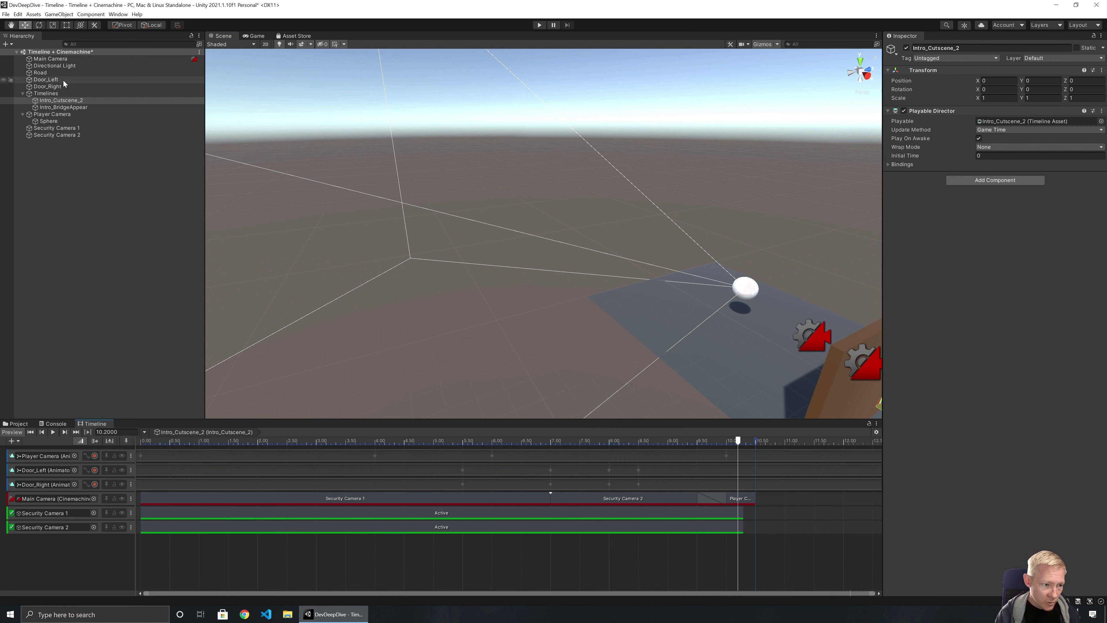
Add a 3D cube at the root of the scene hierarchy
click(65, 107)
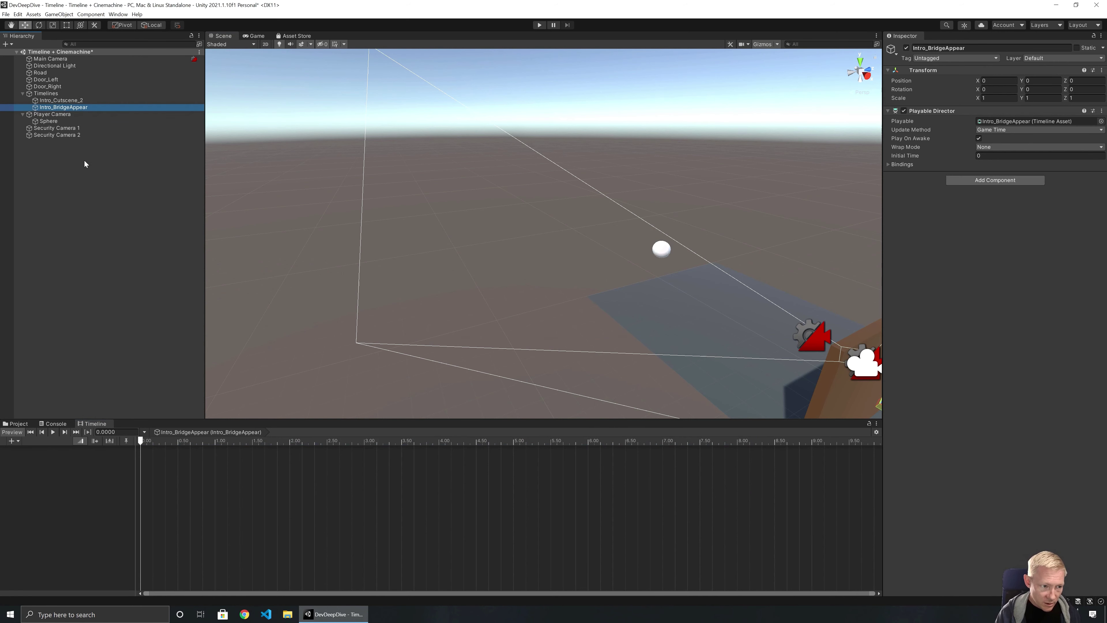
right_click(49, 160)
mouse_move(98, 266)
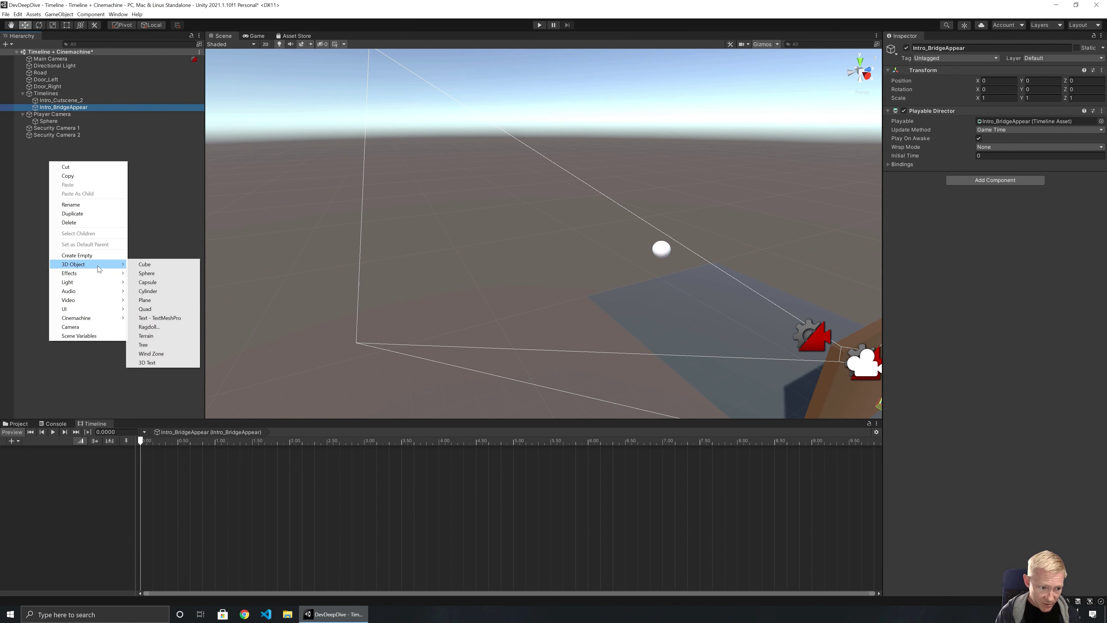
click(160, 268)
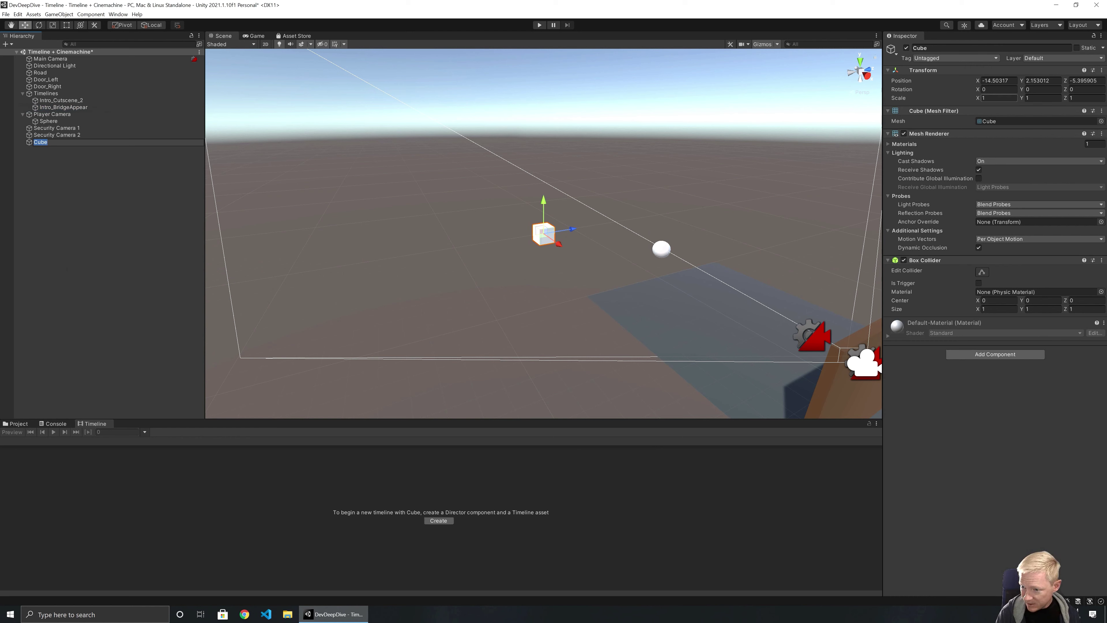
Scale the cube to 4 in X and 10 in Z, and place it at position -10, -0.5, -10
click(1076, 98)
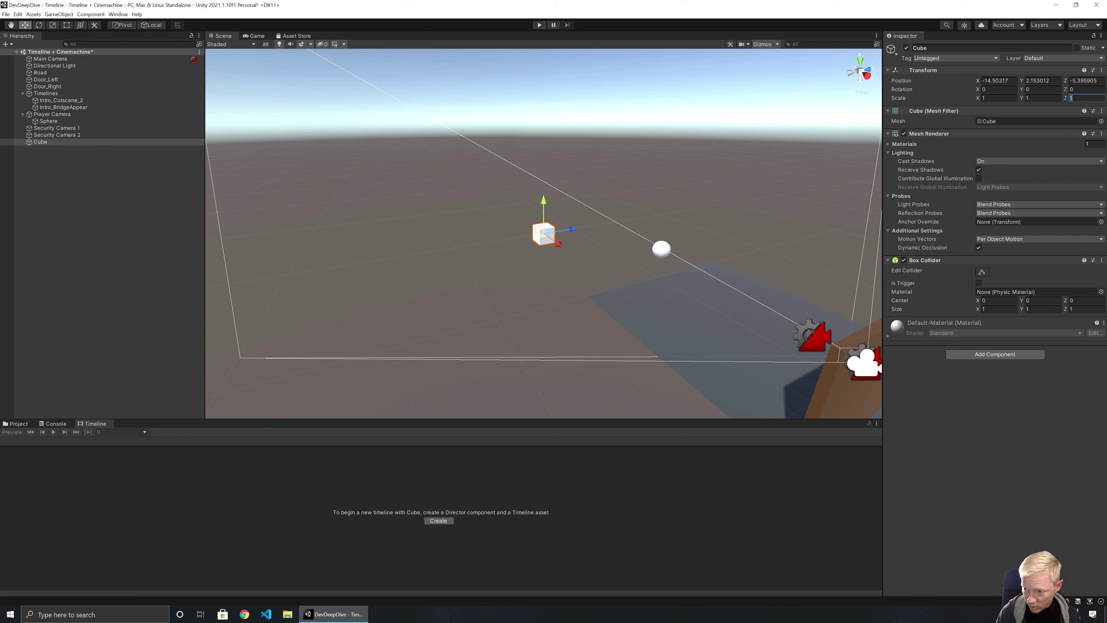
text(5)
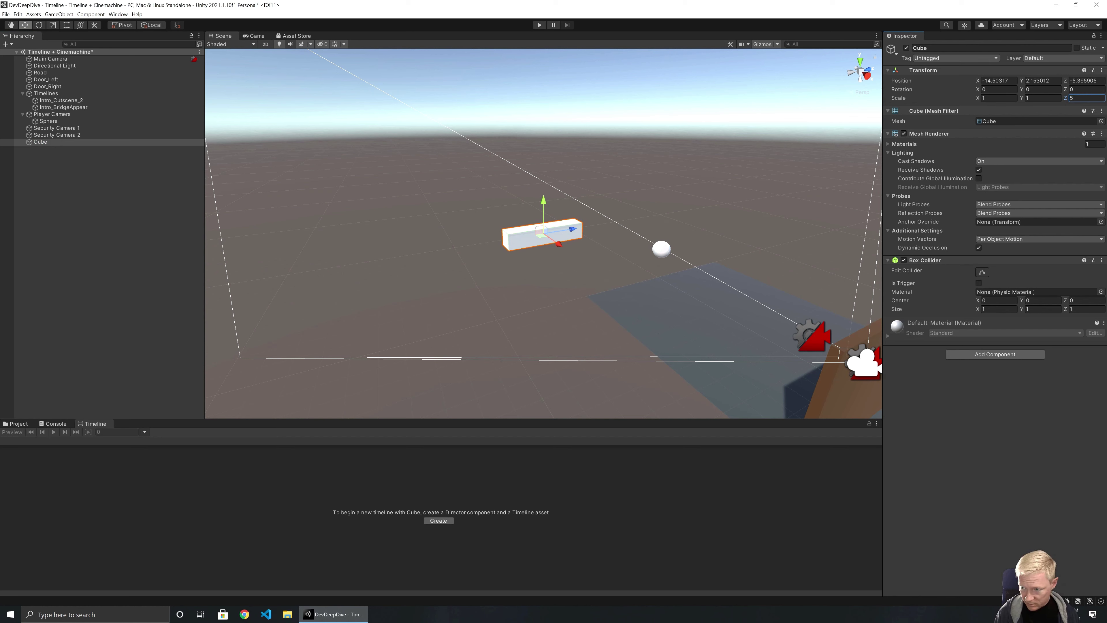
key(BackSpace)
text(10)
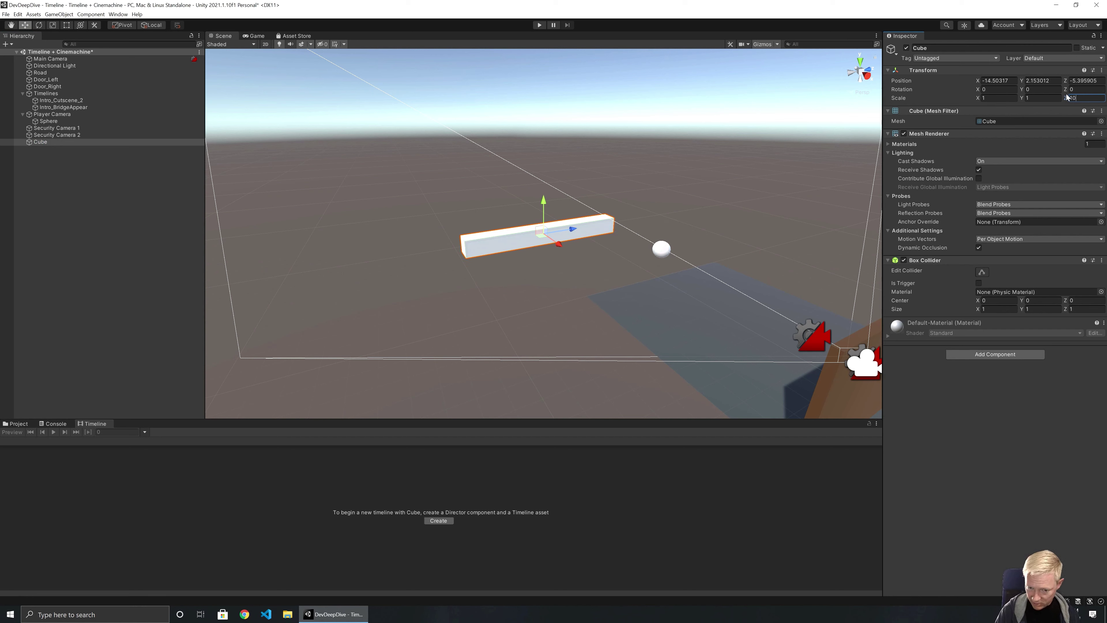
click(996, 98)
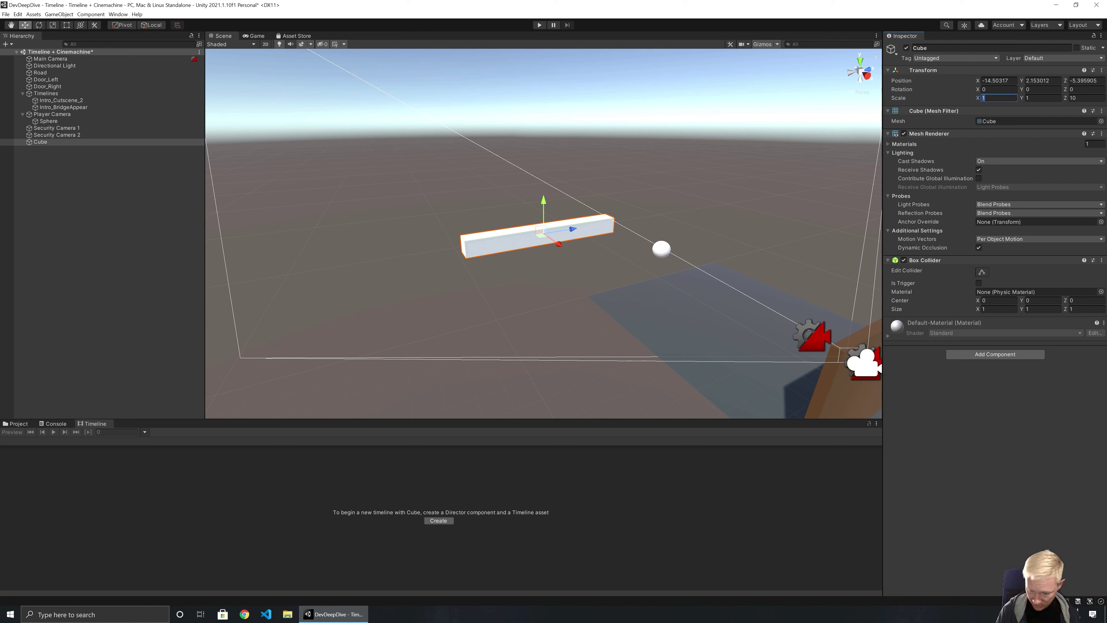
text(4)
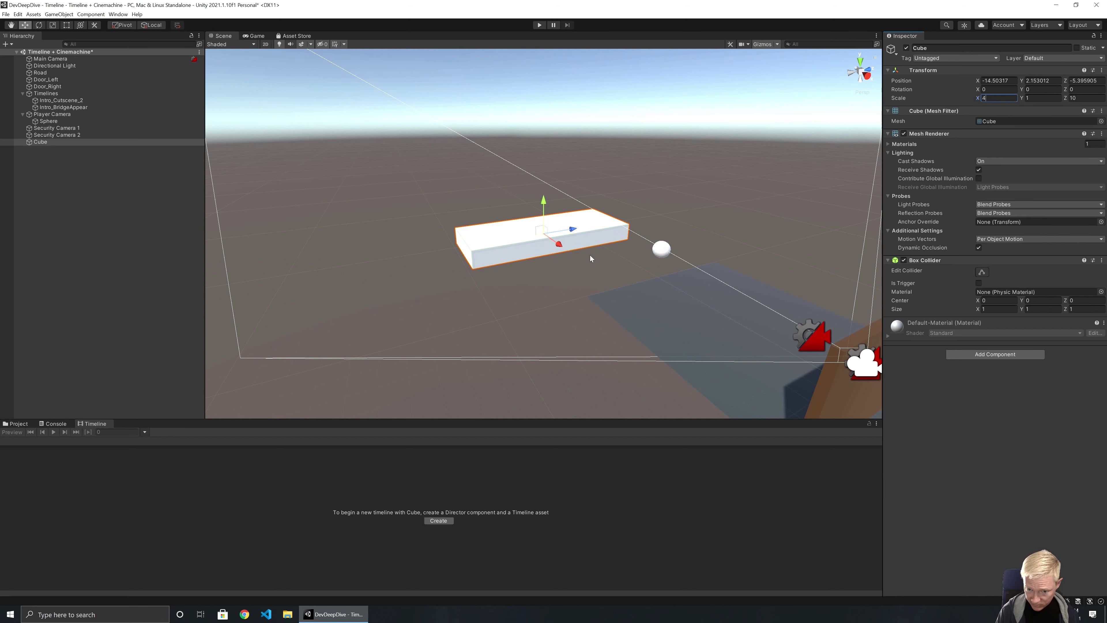
drag(636, 226, 628, 327)
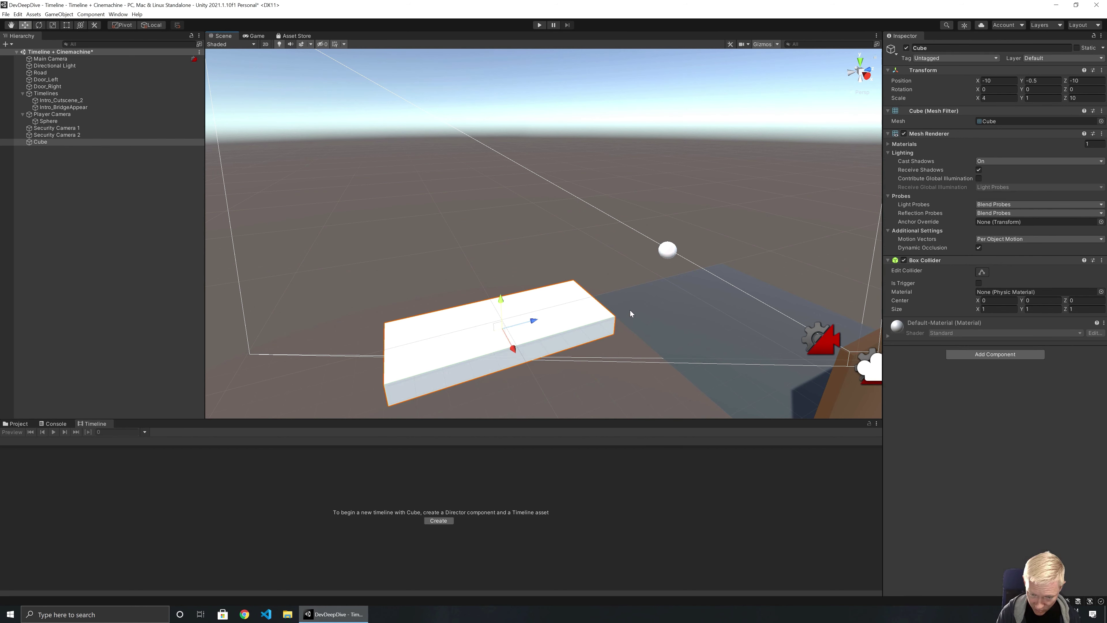
Create a new material named Mat_Bridge in the Materials folder
click(17, 423)
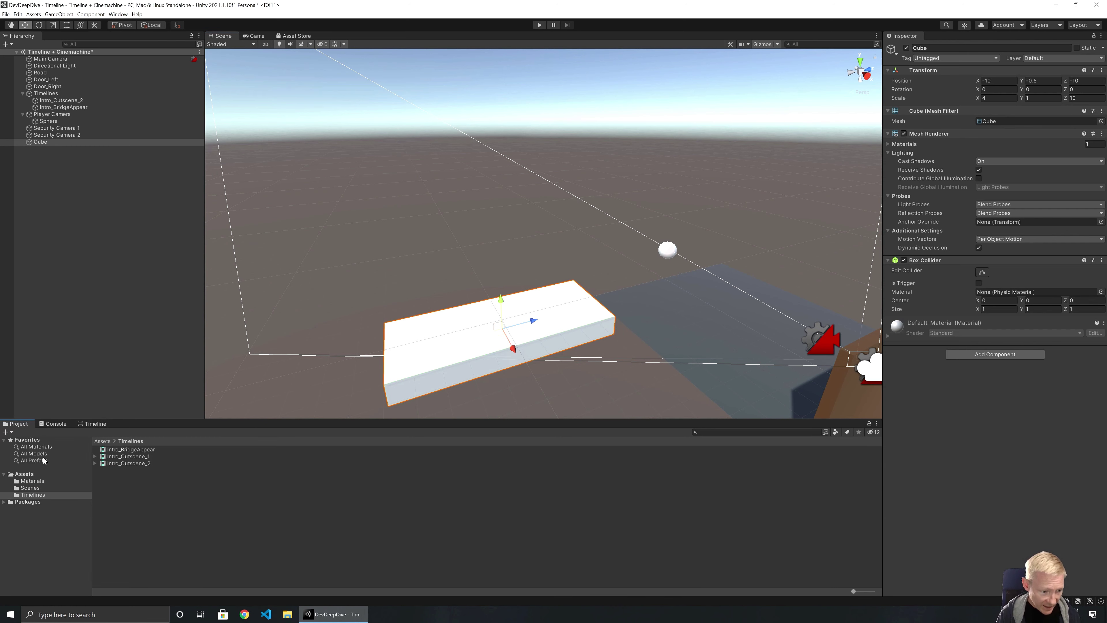
click(39, 474)
double_click(121, 450)
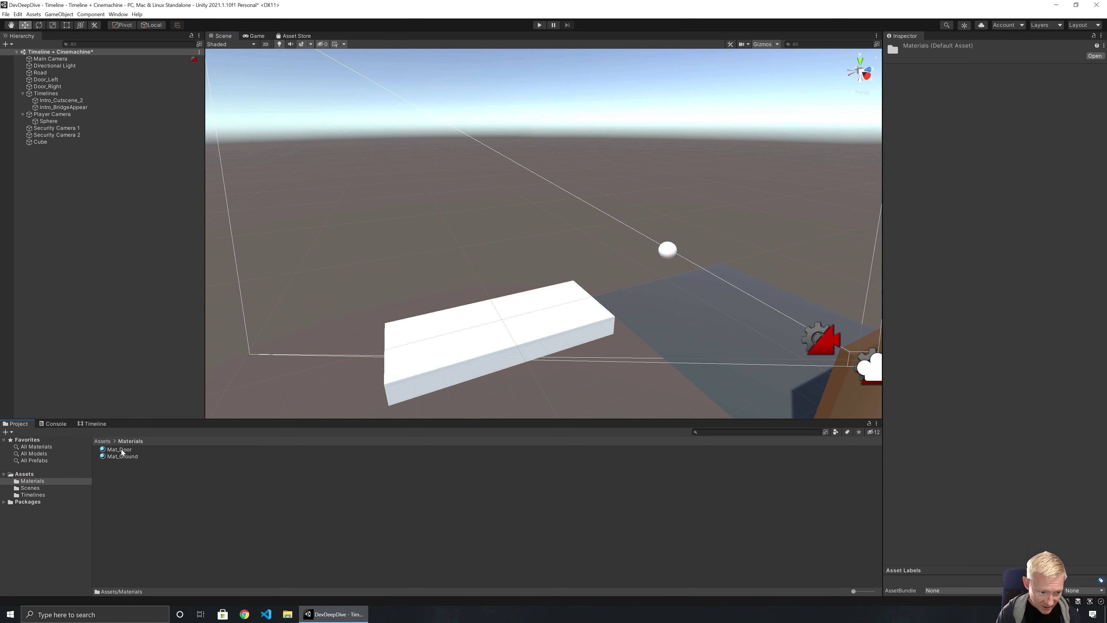
right_click(121, 474)
mouse_move(183, 278)
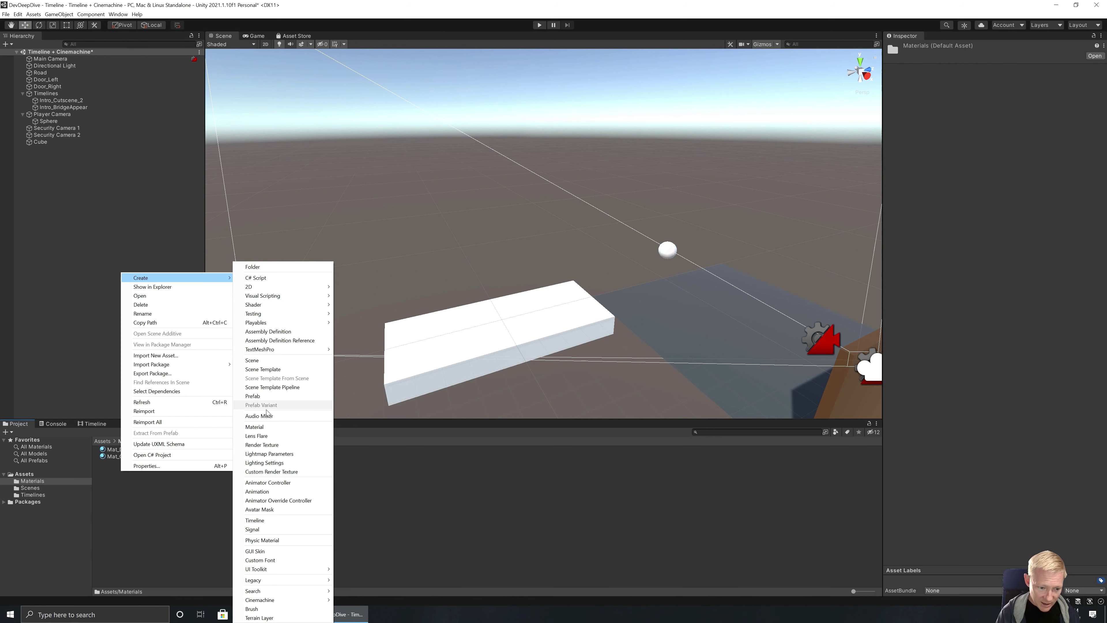
click(263, 427)
text(Mat_)
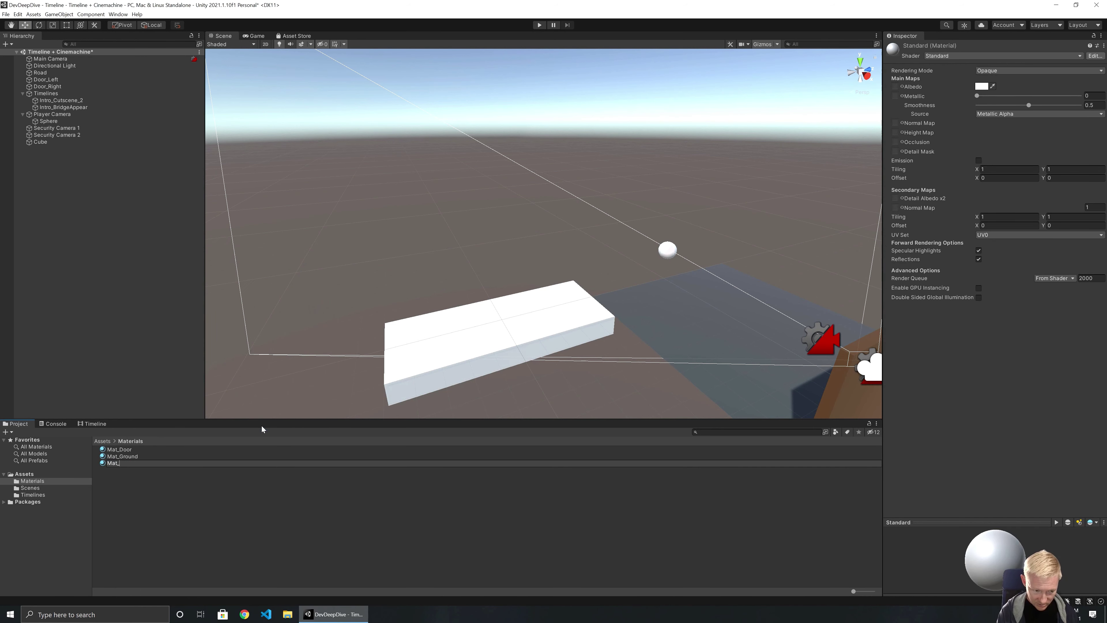
text(Bridge)
key(Return)
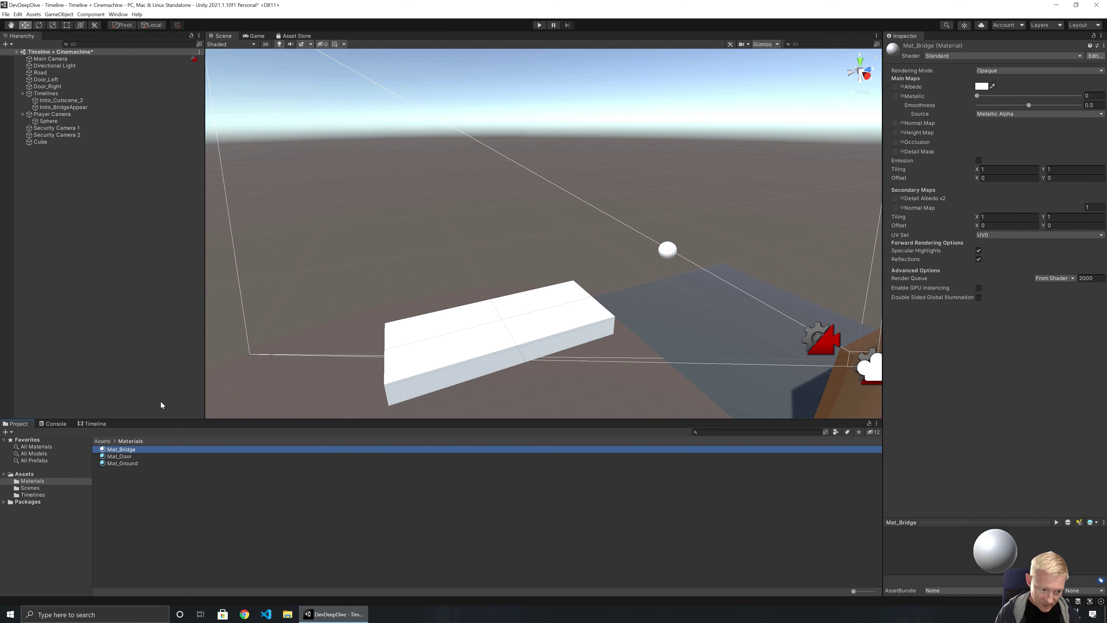
Apply the Mat_Bridge material to the cube and set its albedo colour to orange-brown C38A35
drag(114, 449, 413, 362)
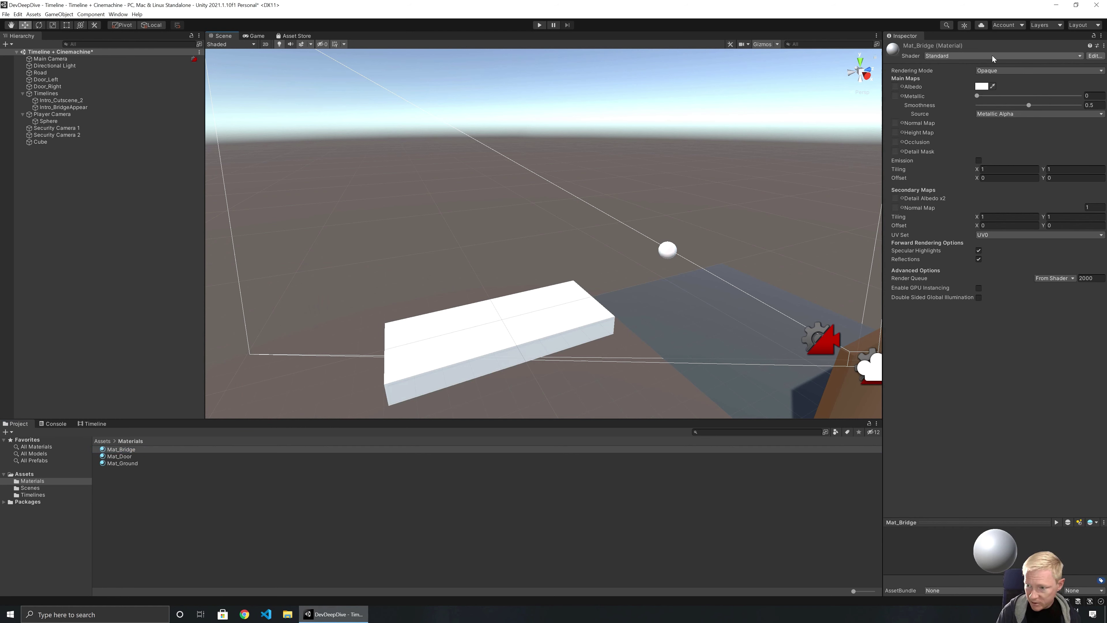
click(982, 86)
click(1057, 128)
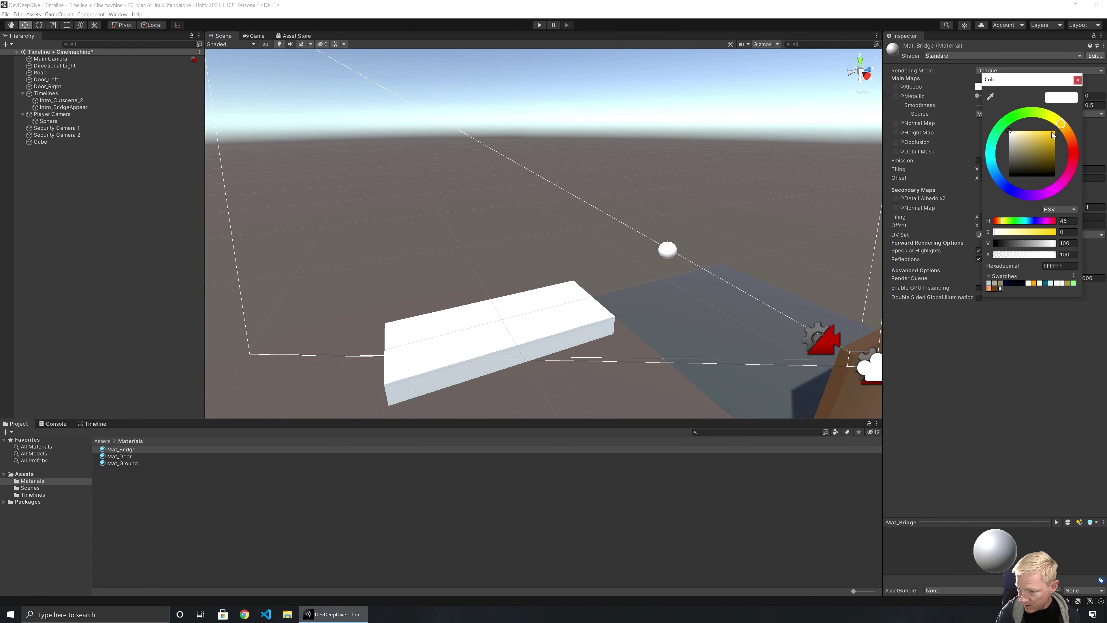
drag(1038, 142, 1042, 142)
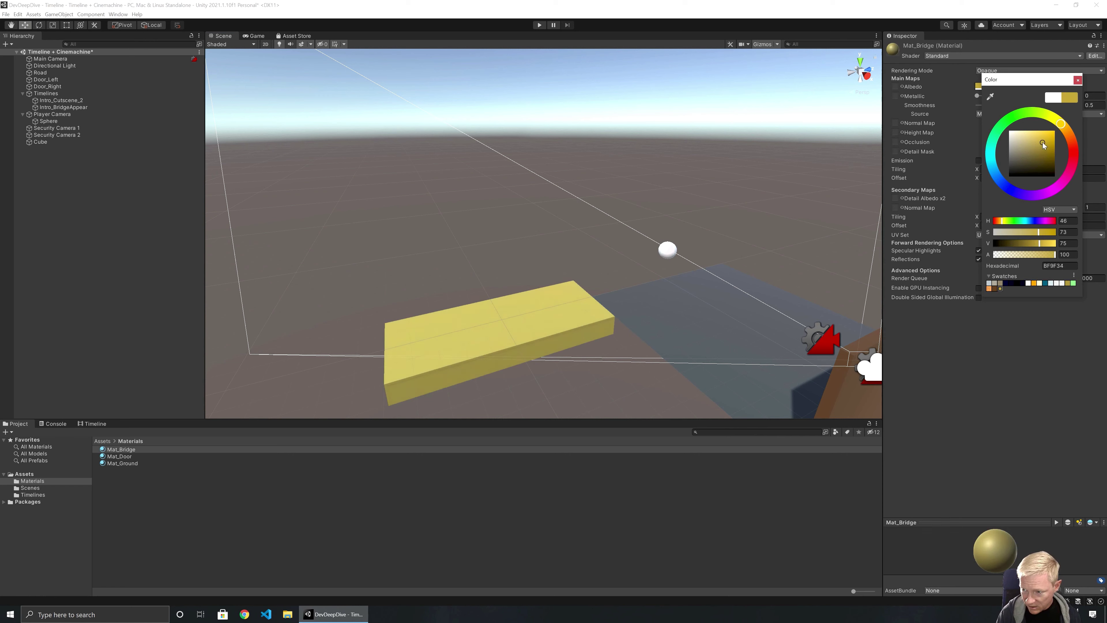
click(1066, 130)
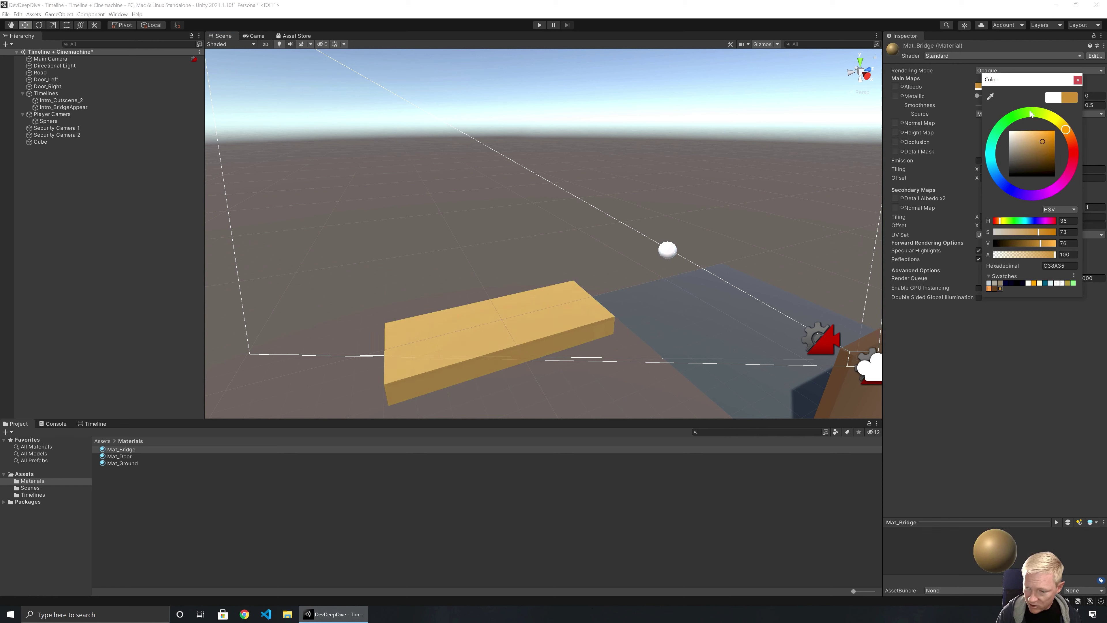
click(1078, 80)
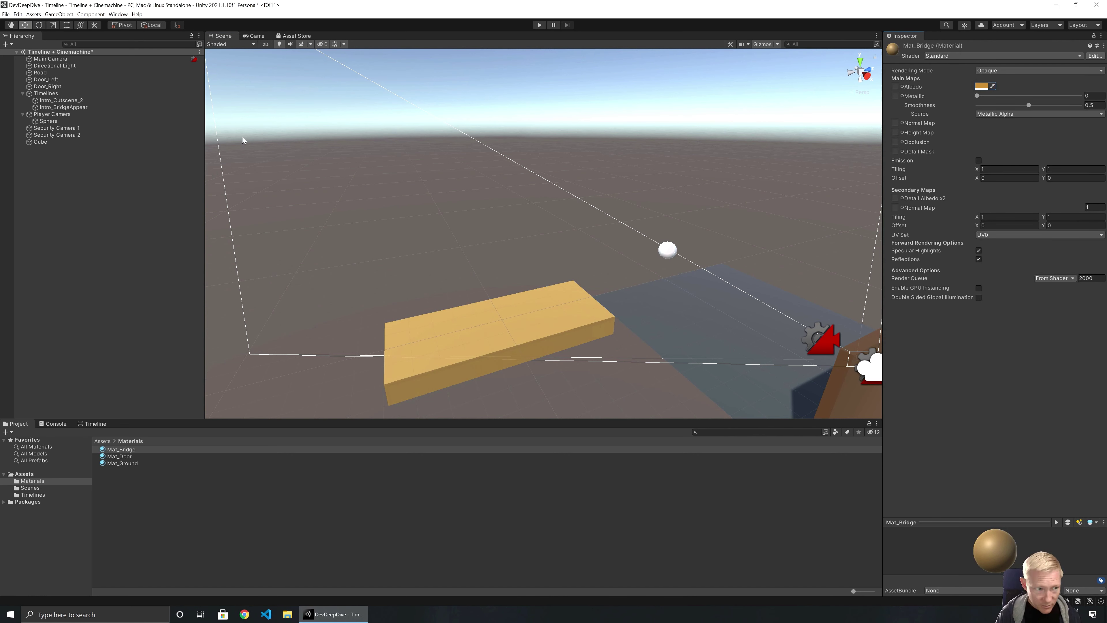
Rename the cube to Bridge and set its Y position to -10
click(44, 142)
click(43, 143)
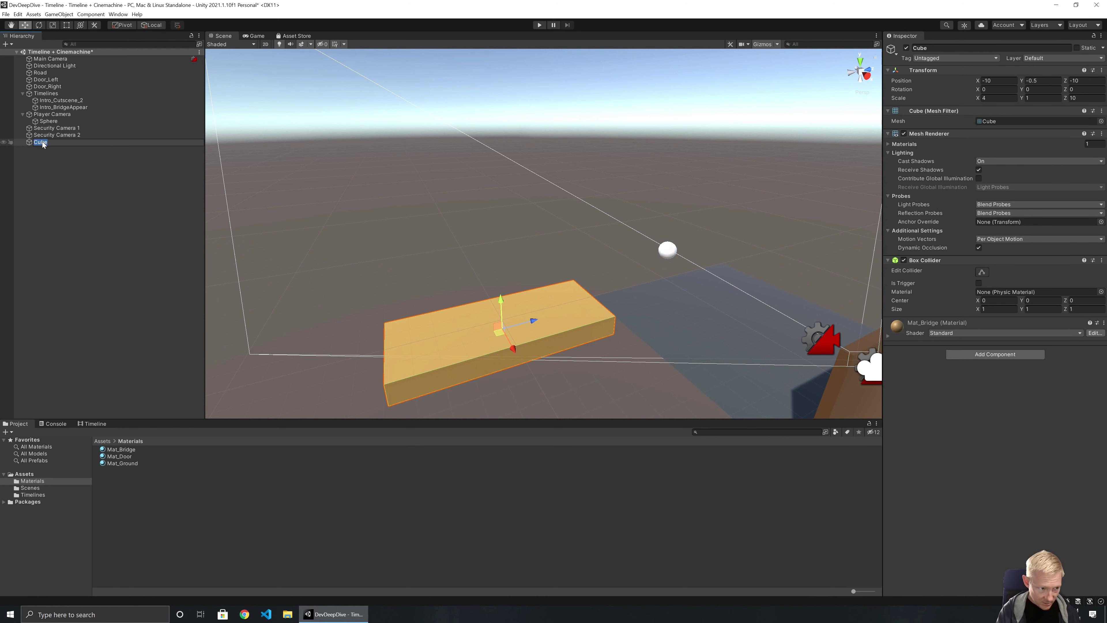
text(Bridge)
key(Return)
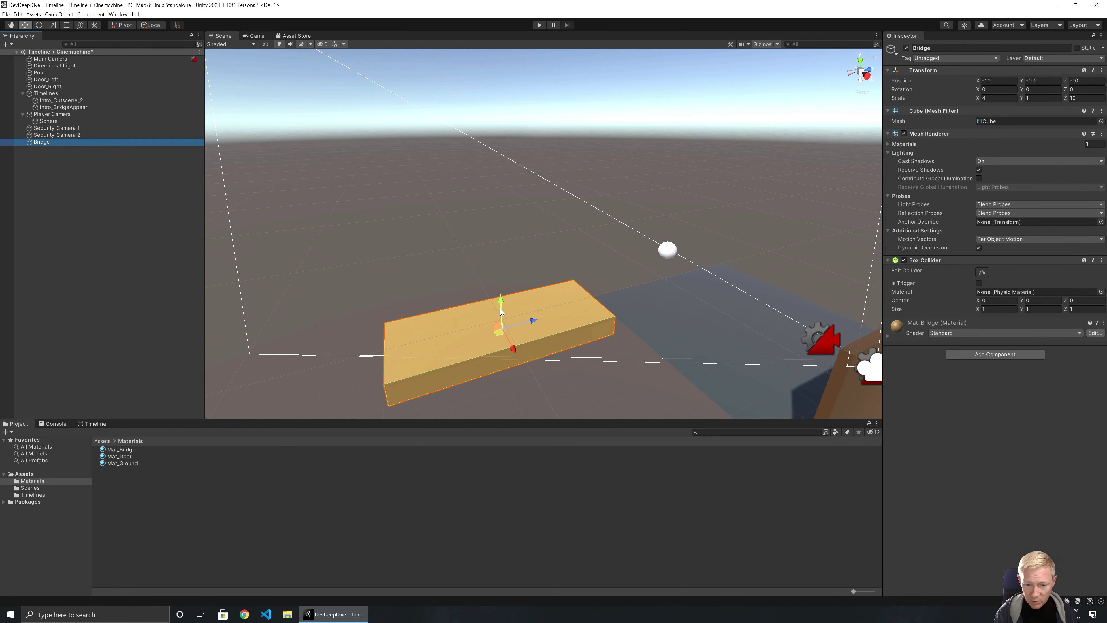
drag(502, 299, 501, 364)
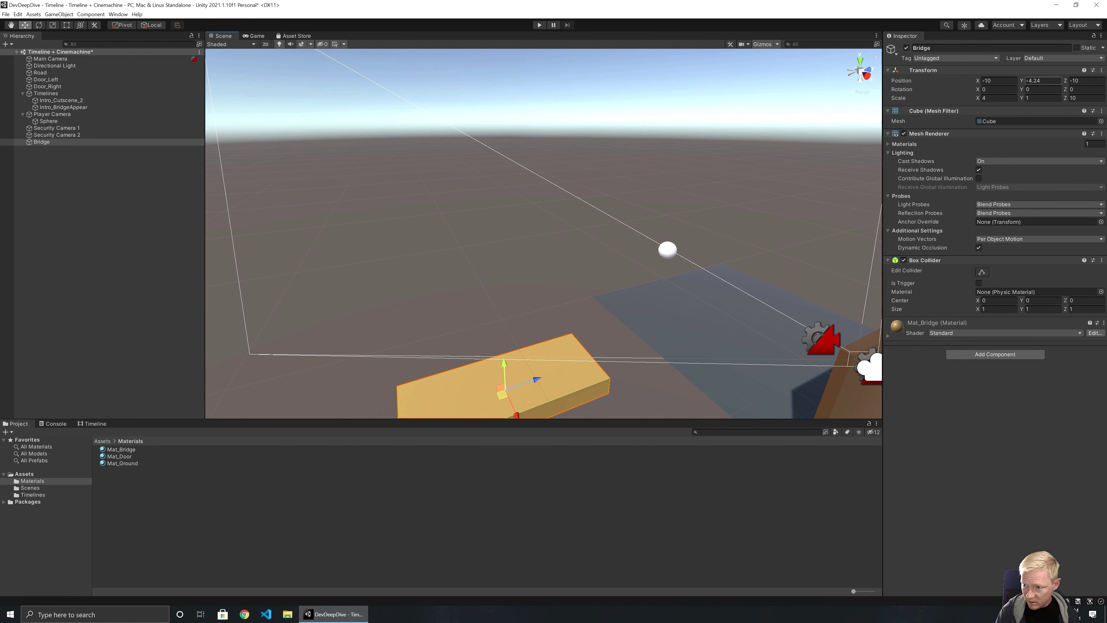
click(1040, 80)
text(-10)
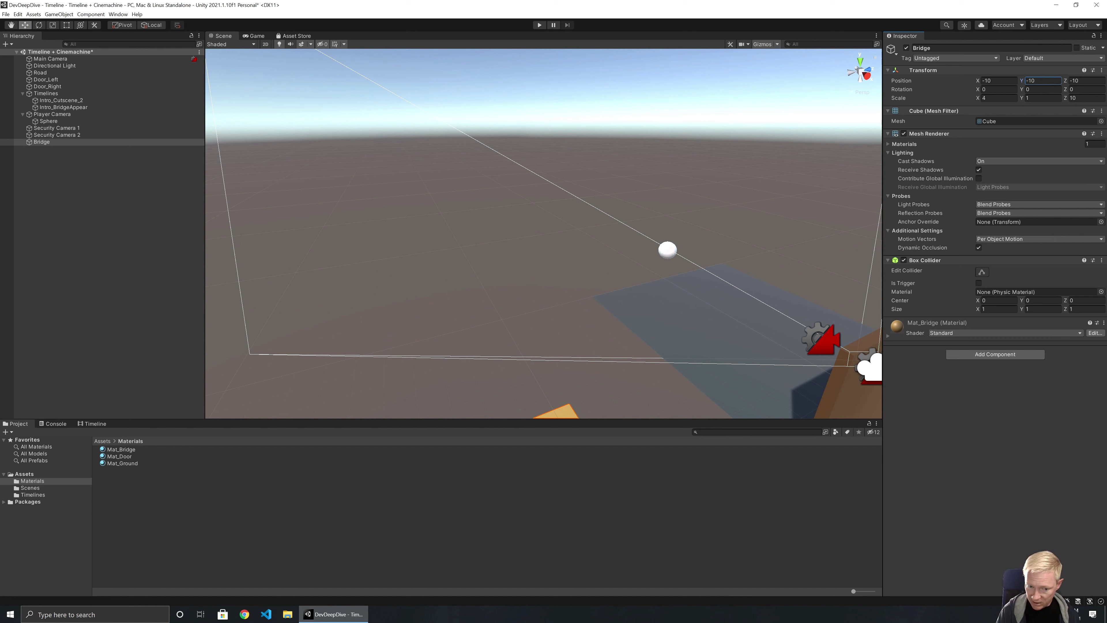
Add an animation track for the Bridge object to the Intro_BridgeAppear timeline
click(56, 424)
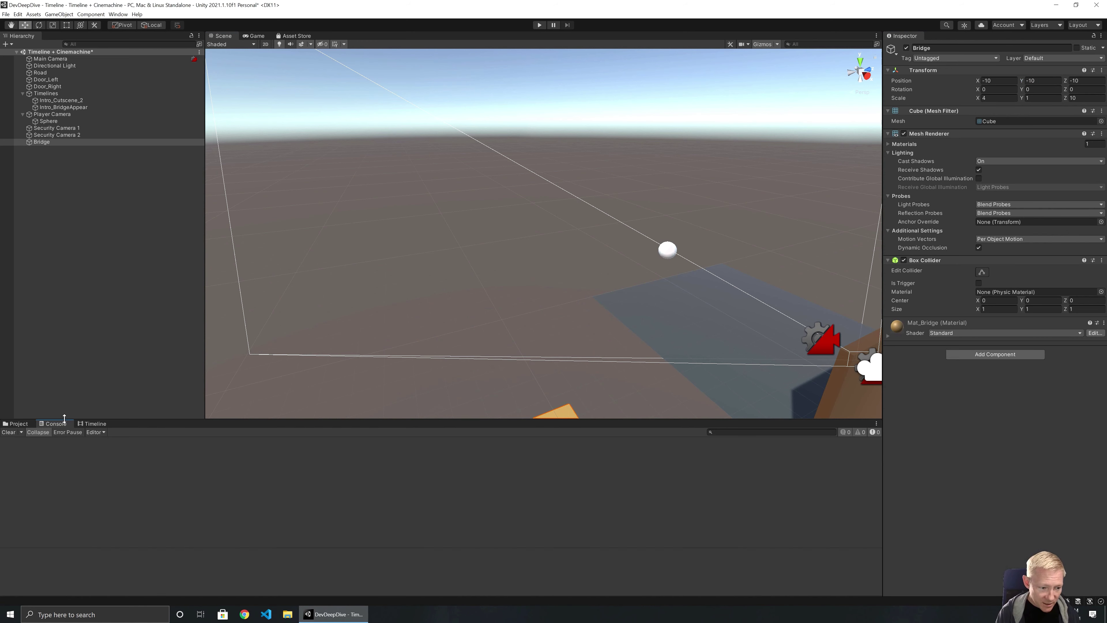
click(93, 423)
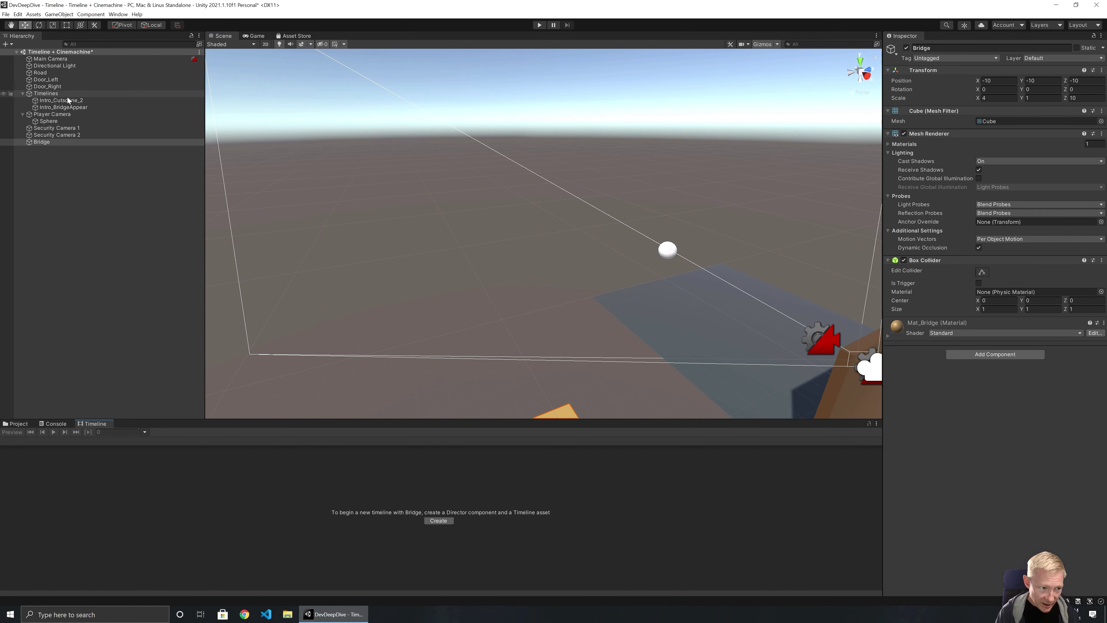
click(59, 106)
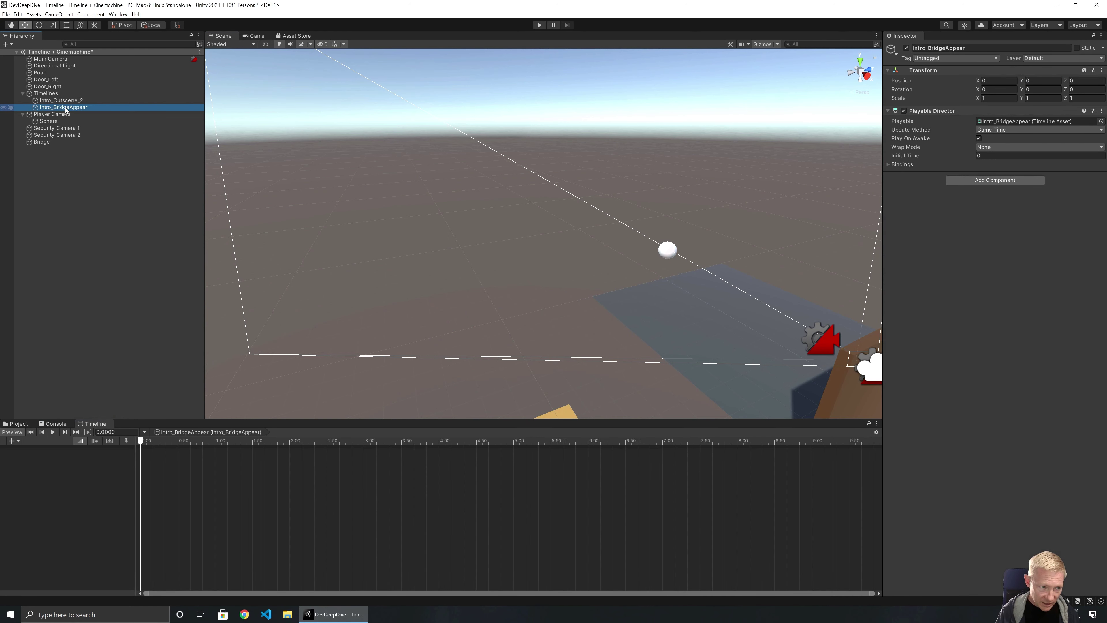
drag(38, 141, 60, 467)
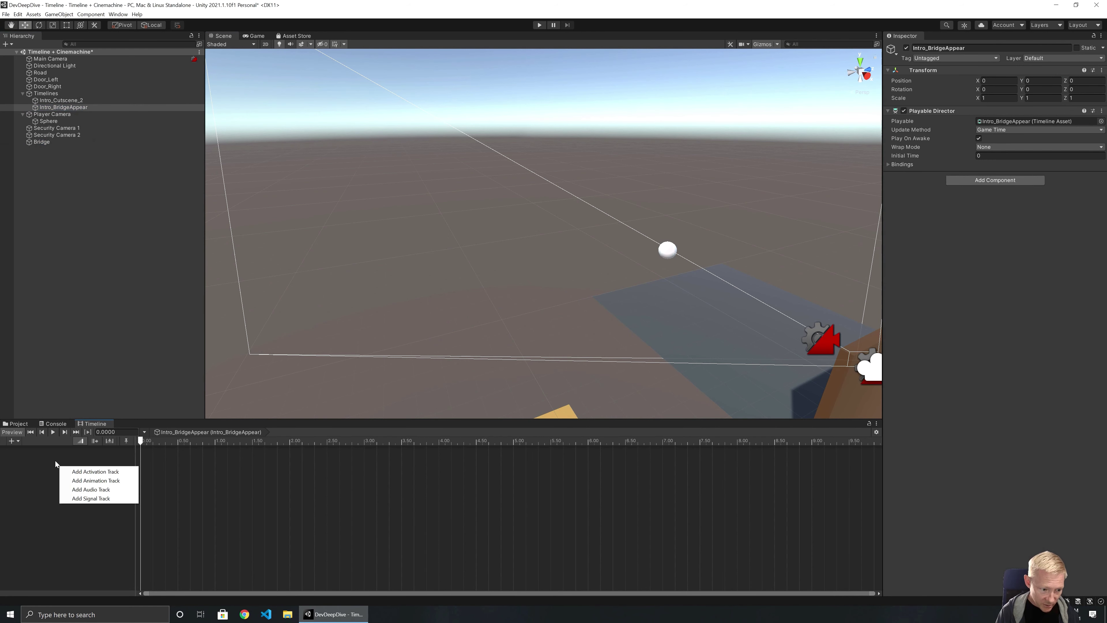
click(98, 480)
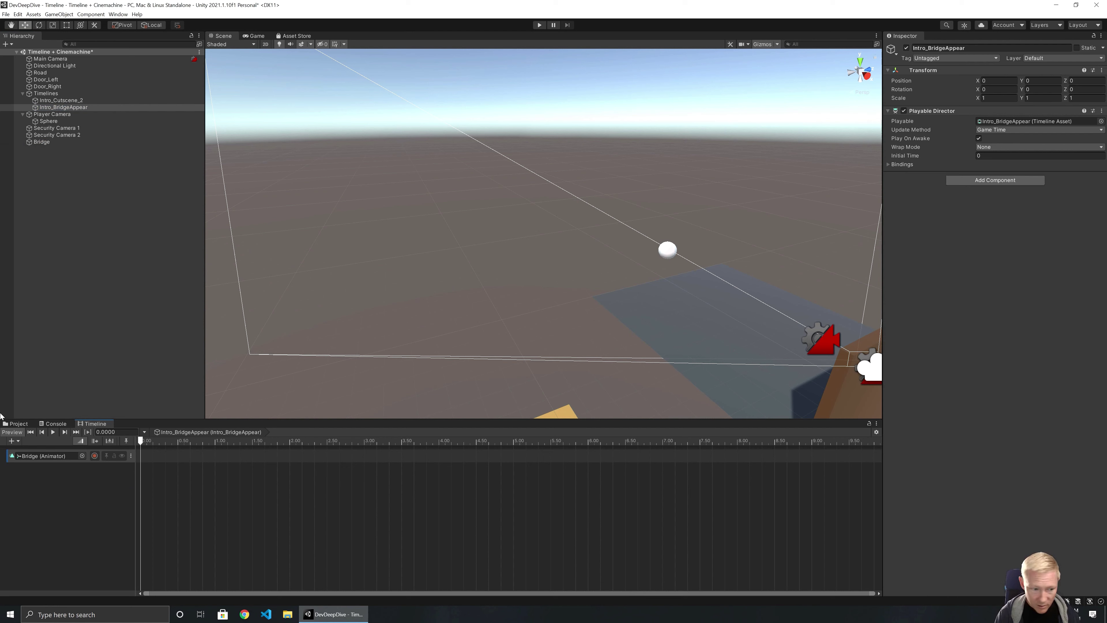
Start recording on the Bridge track and key the bridge's Y position at -10 at 0 seconds
click(94, 456)
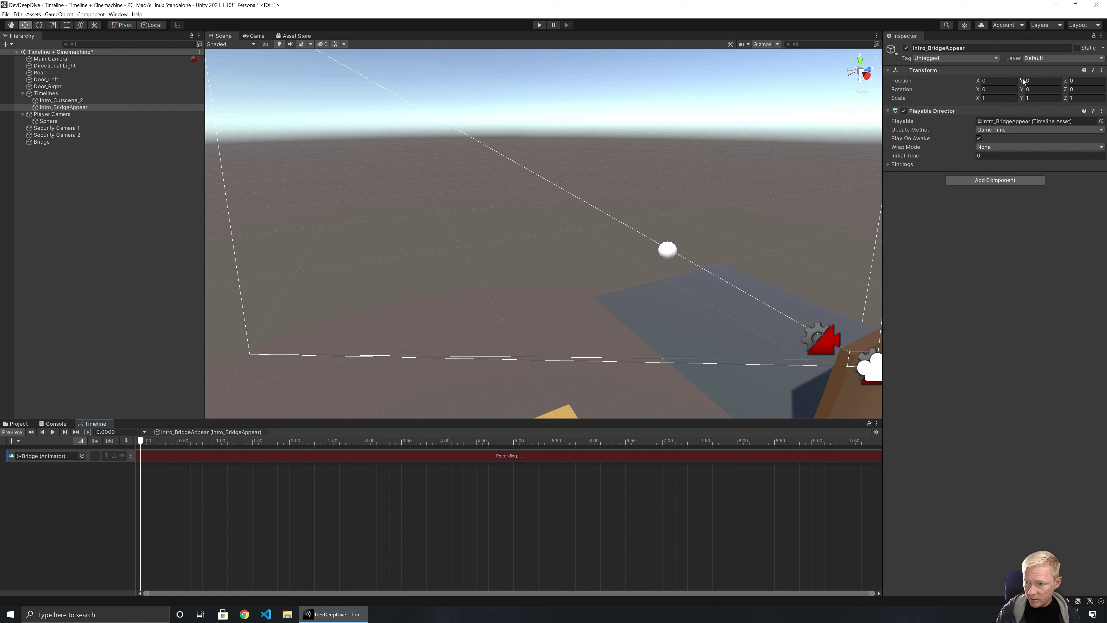
drag(1021, 81, 1023, 82)
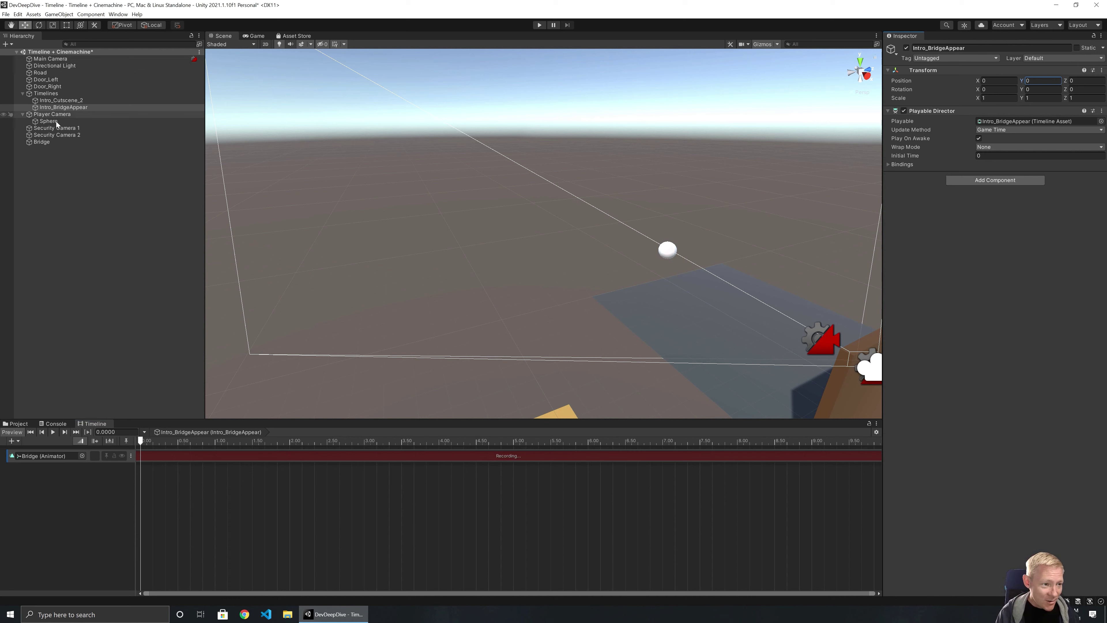
click(41, 142)
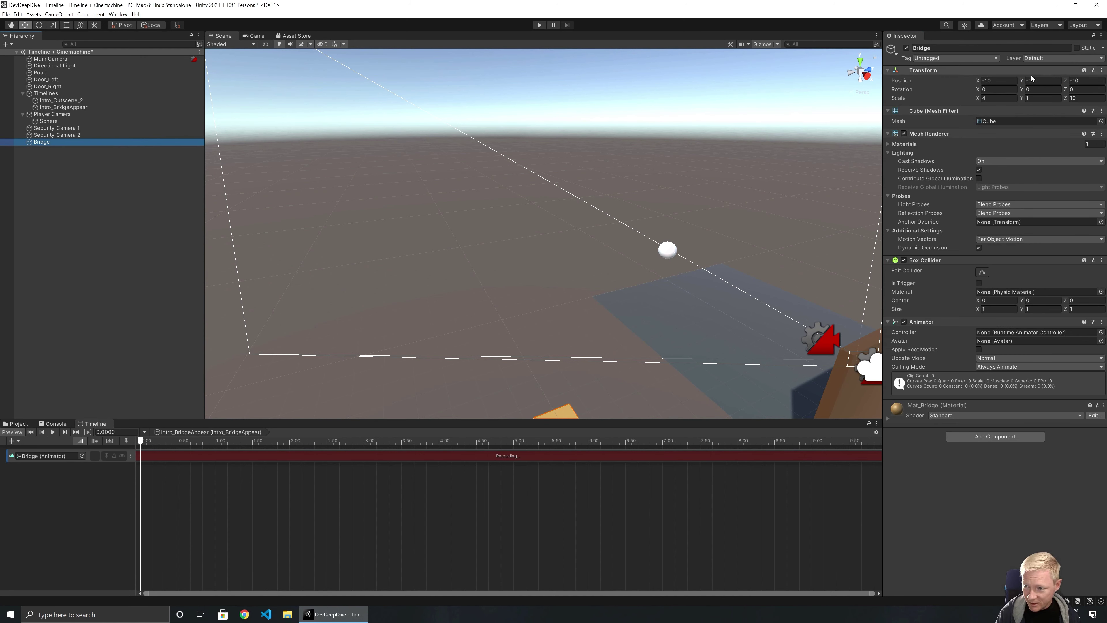
drag(1020, 80, 1018, 82)
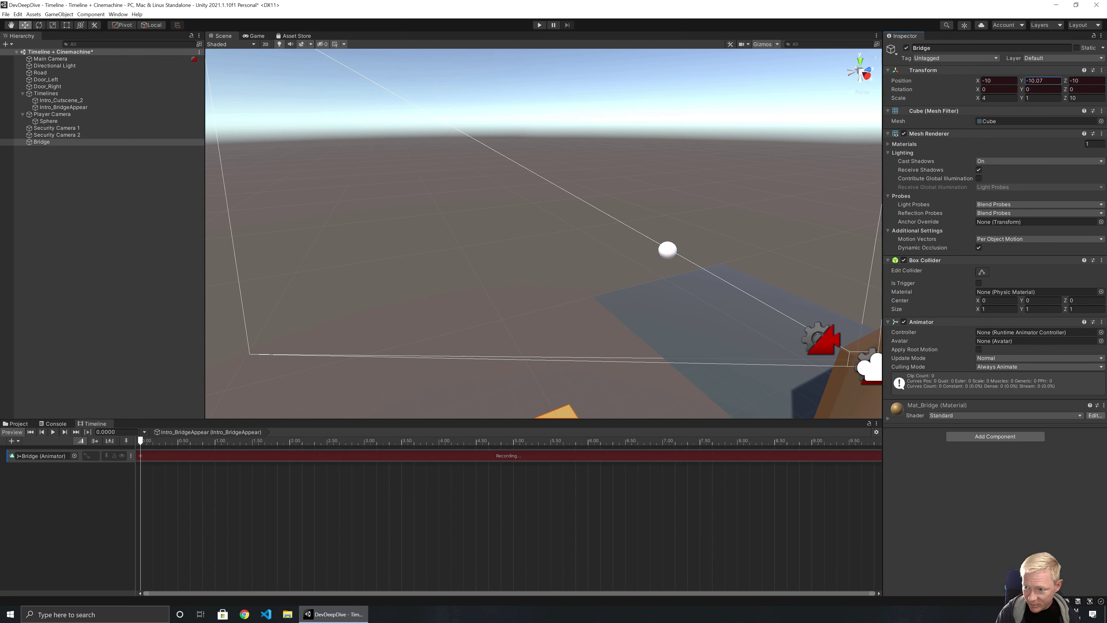
key(BackSpace)
key(BackSpace)
key(BackSpace)
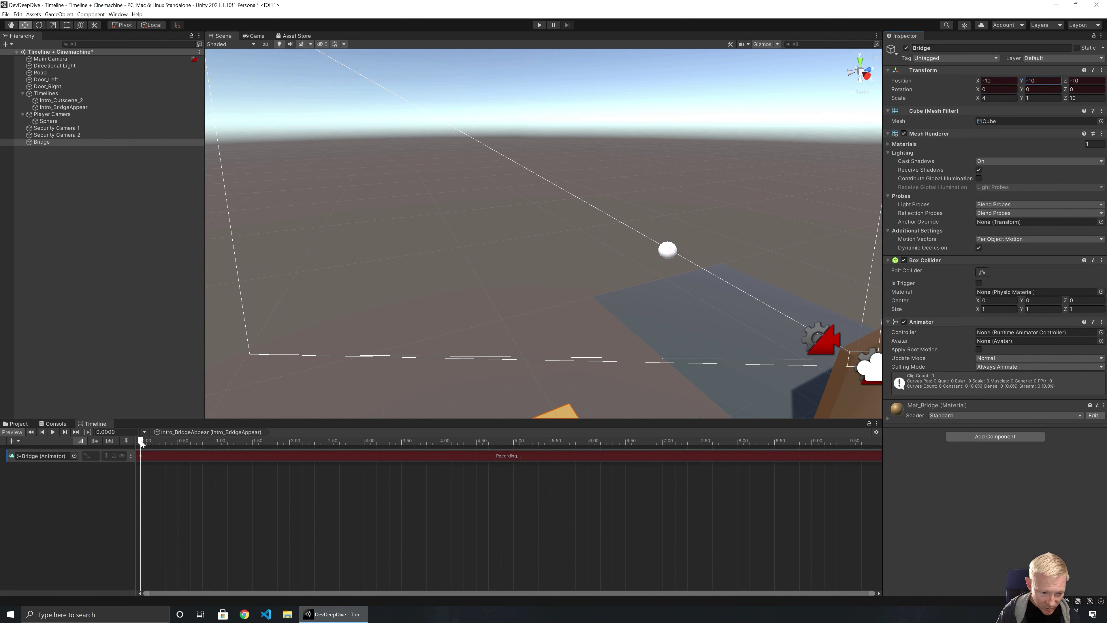
Key the bridge's Y position at 2 at the 2-second mark of the timeline
drag(141, 441, 290, 452)
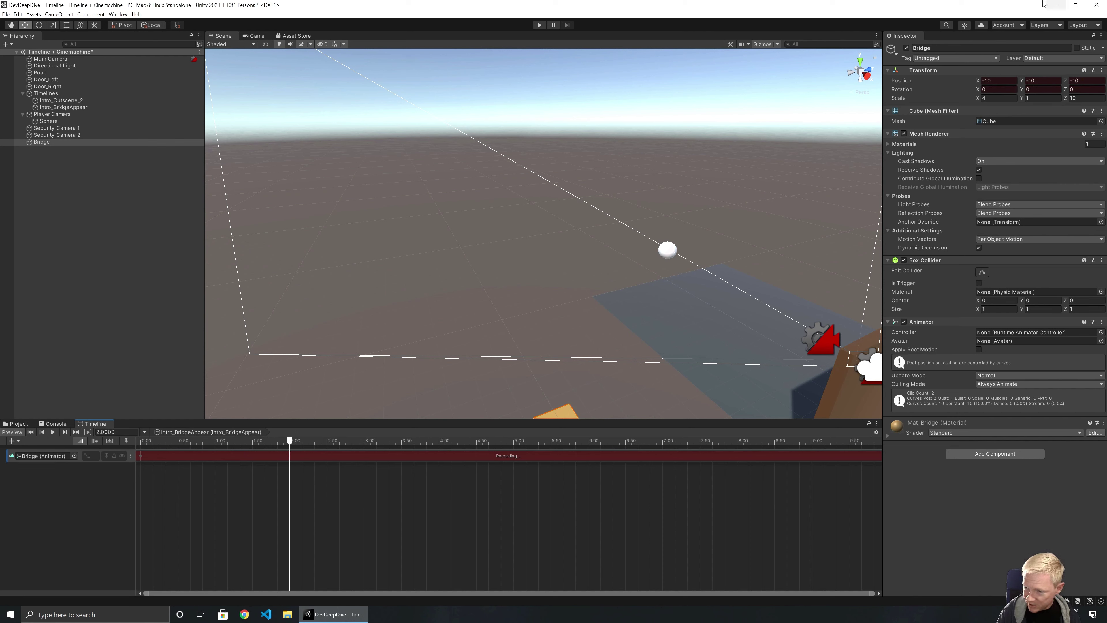
drag(1026, 77, 1077, 83)
text(2)
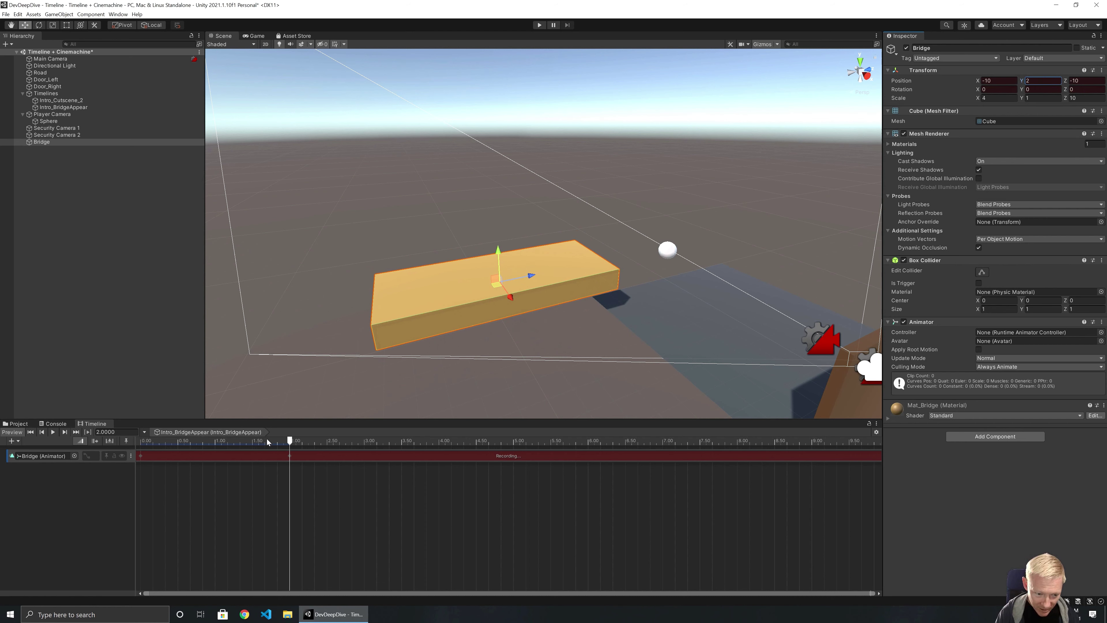
Key the bridge's Y position at -1 at the 2.5-second mark
click(318, 440)
mouse_move(319, 442)
mouse_down()
mouse_move(340, 441)
mouse_move(328, 441)
mouse_up()
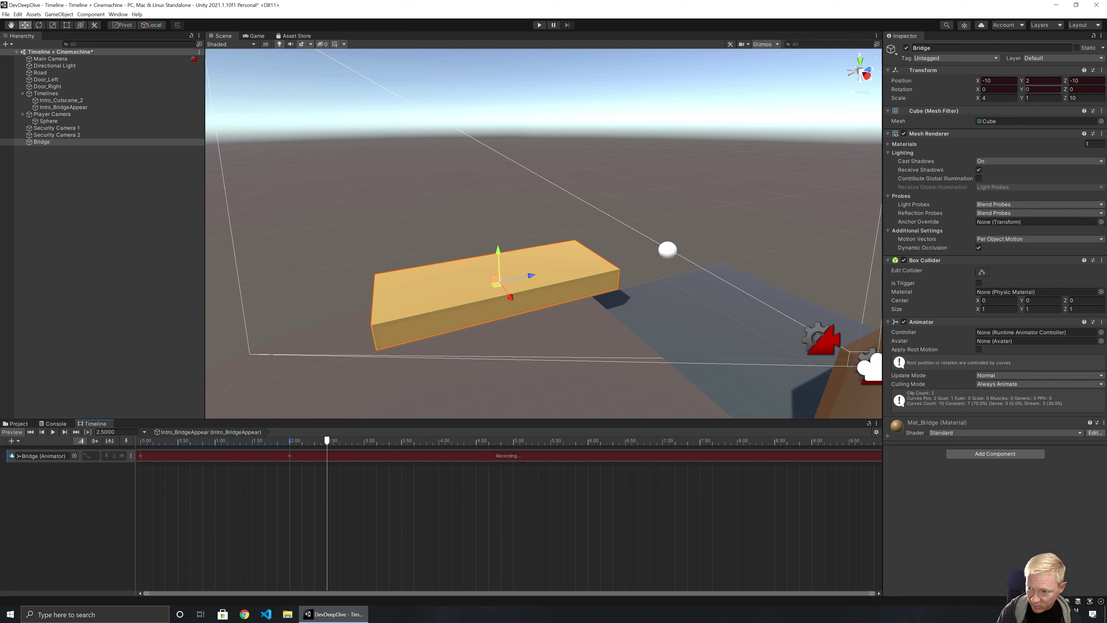
click(1040, 81)
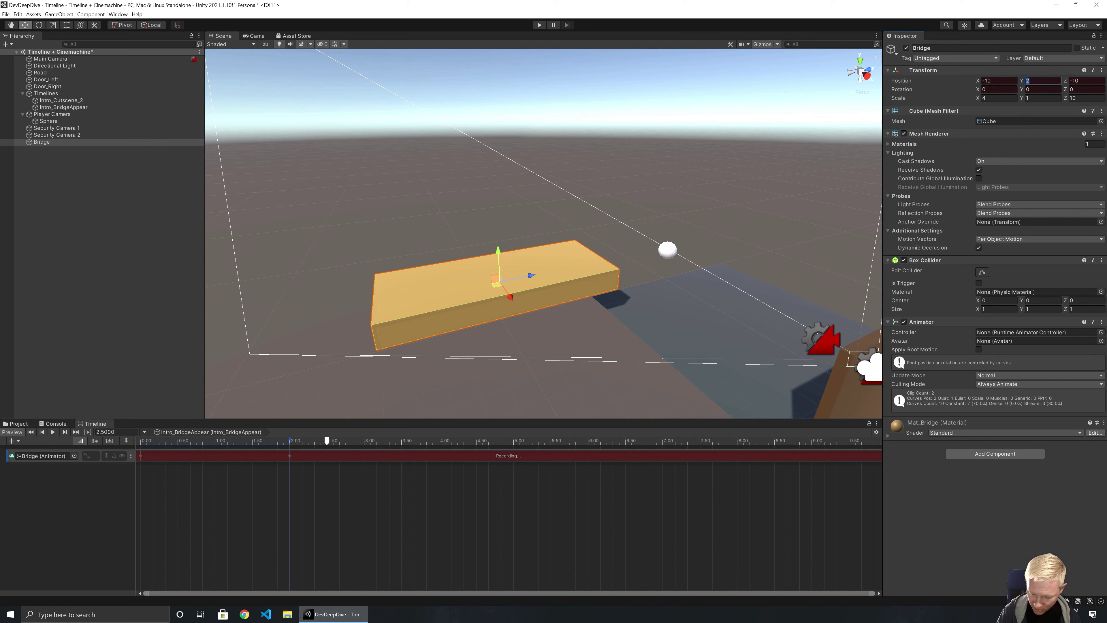
text(-0.5)
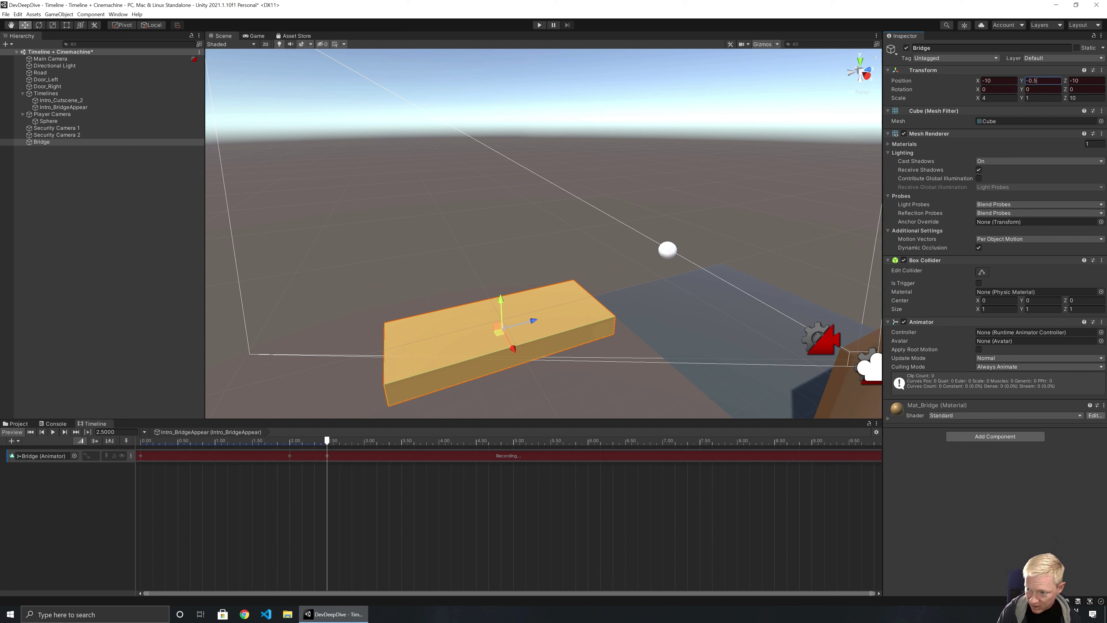
key(BackSpace)
key(BackSpace)
key(BackSpace)
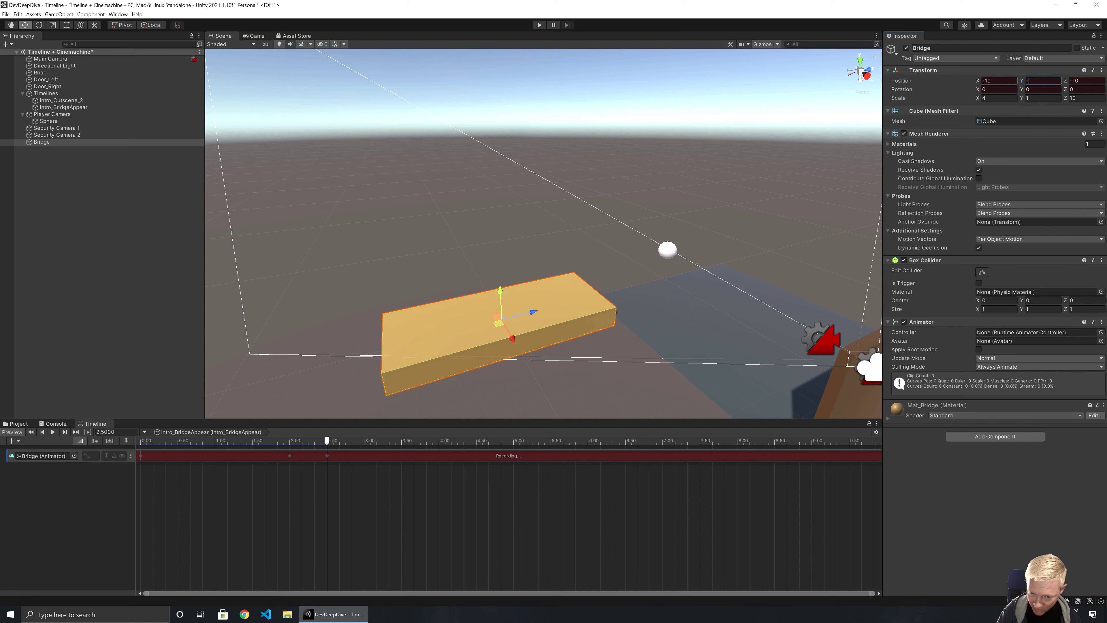
text(1)
Key the bridge's Y position at 0.5 at 3 seconds and at -0.5 at 4 seconds
drag(327, 440, 366, 441)
click(1039, 80)
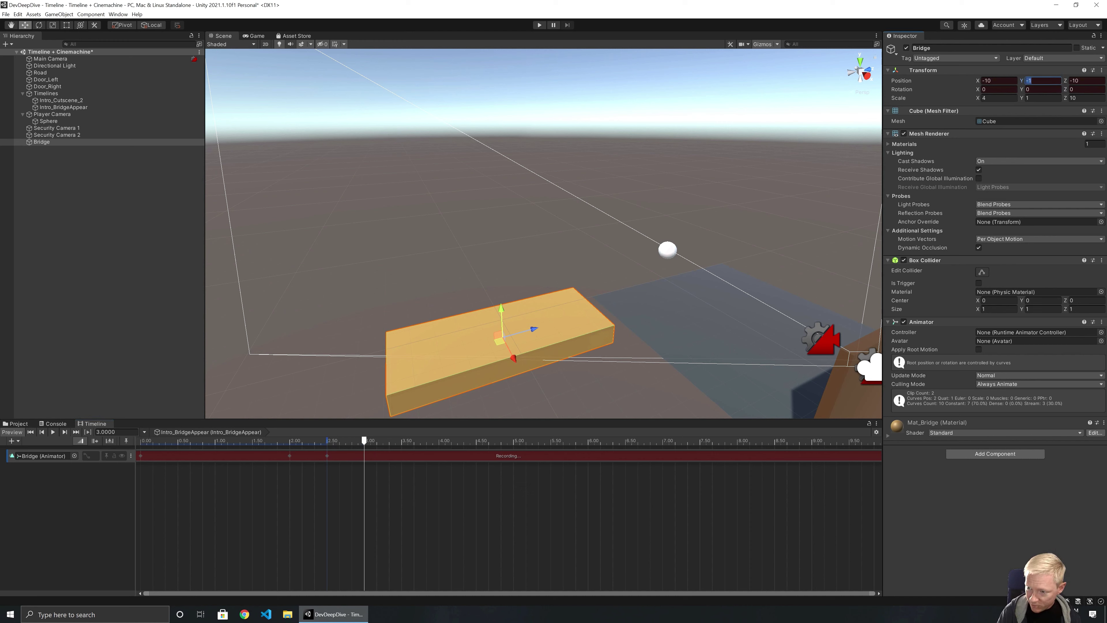
text(0.5)
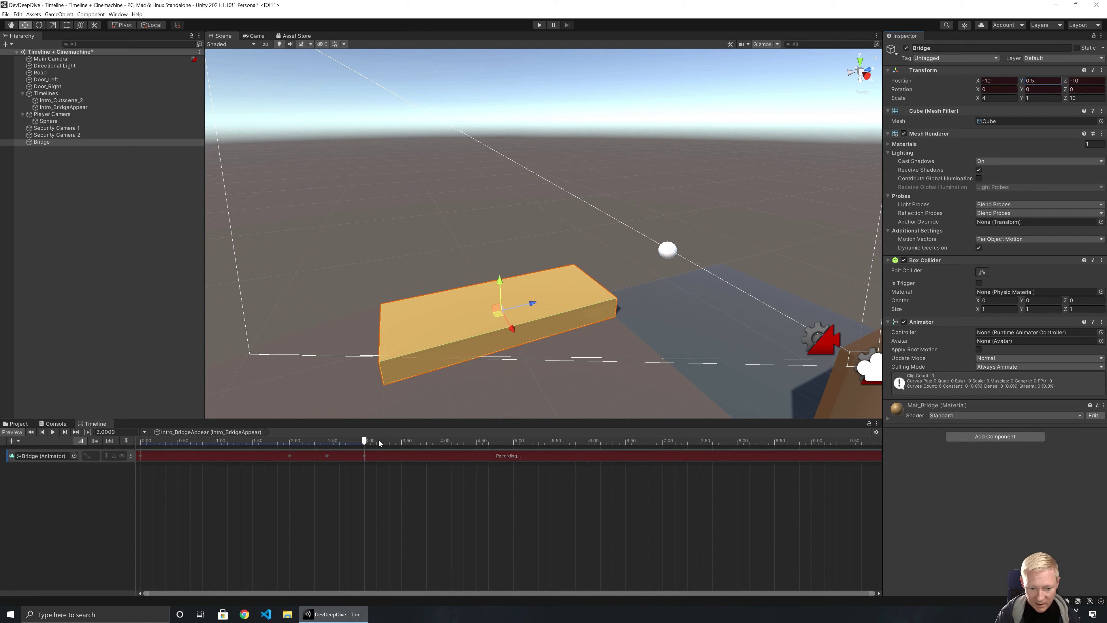
drag(365, 440, 439, 441)
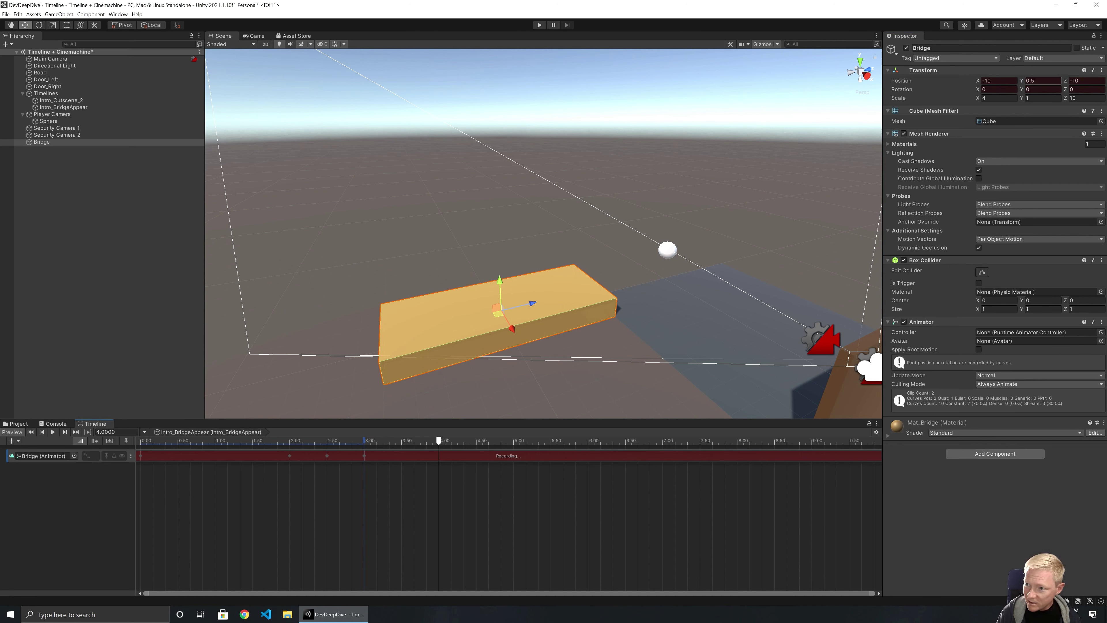
click(1039, 80)
text(-0.5)
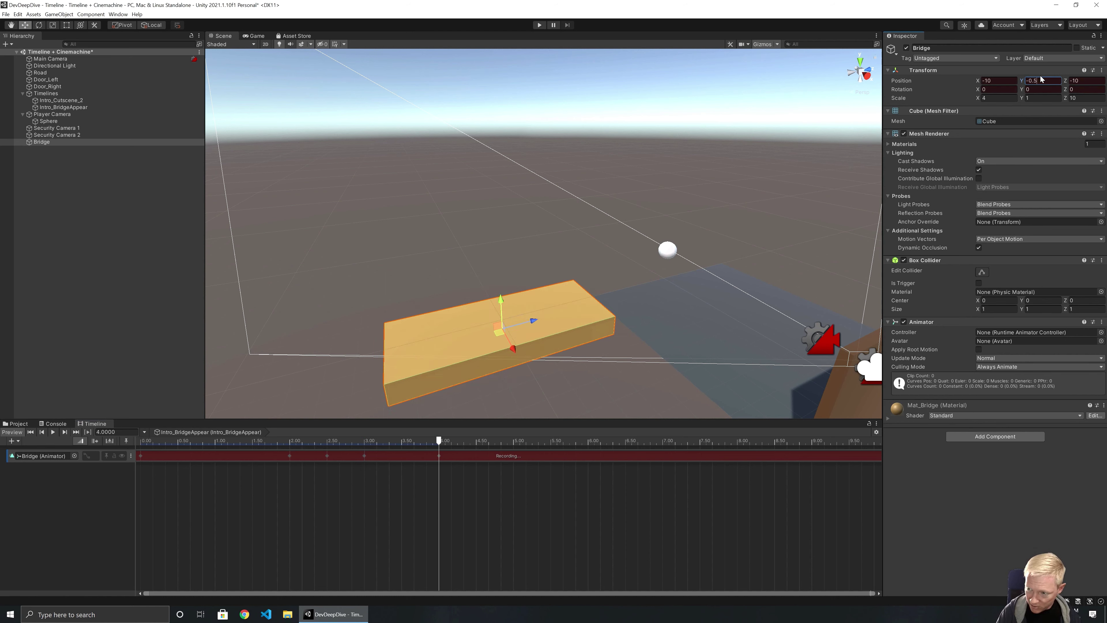
Stop recording on the Bridge track and play the timeline from the start to preview the animation
click(95, 456)
click(30, 431)
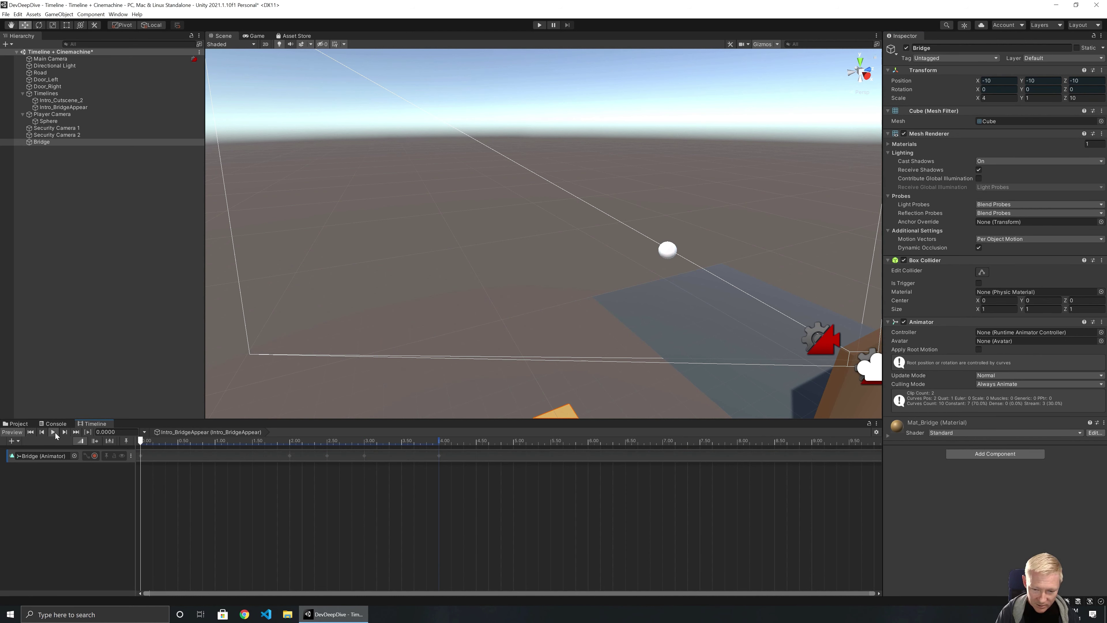
click(53, 432)
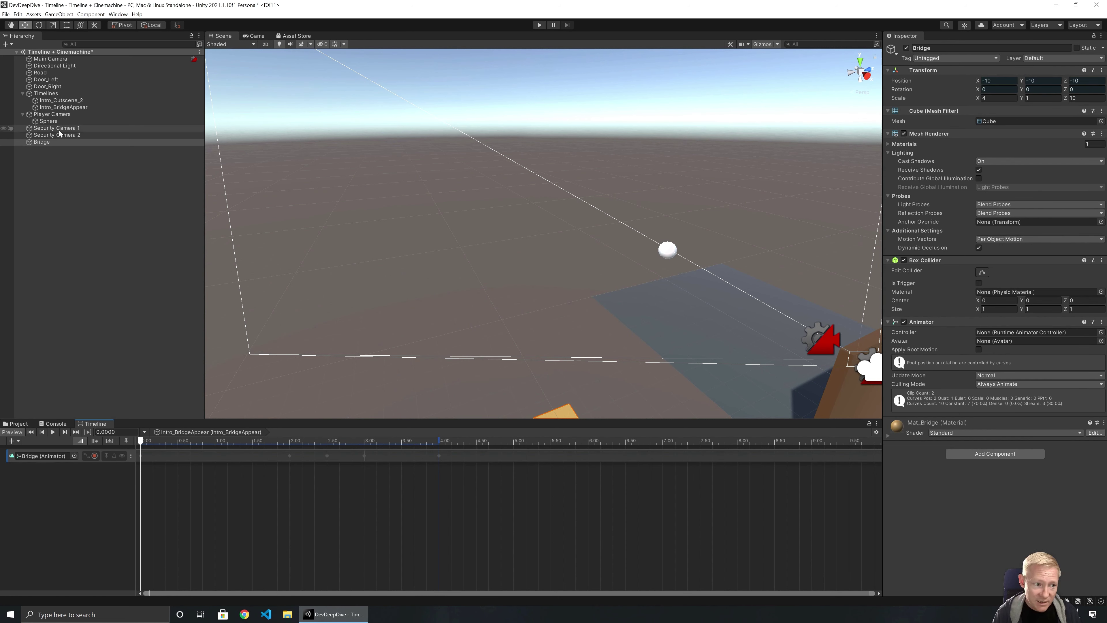
Set the Intro_BridgeAppear director's wrap mode to Hold and disable Play On Awake
click(66, 108)
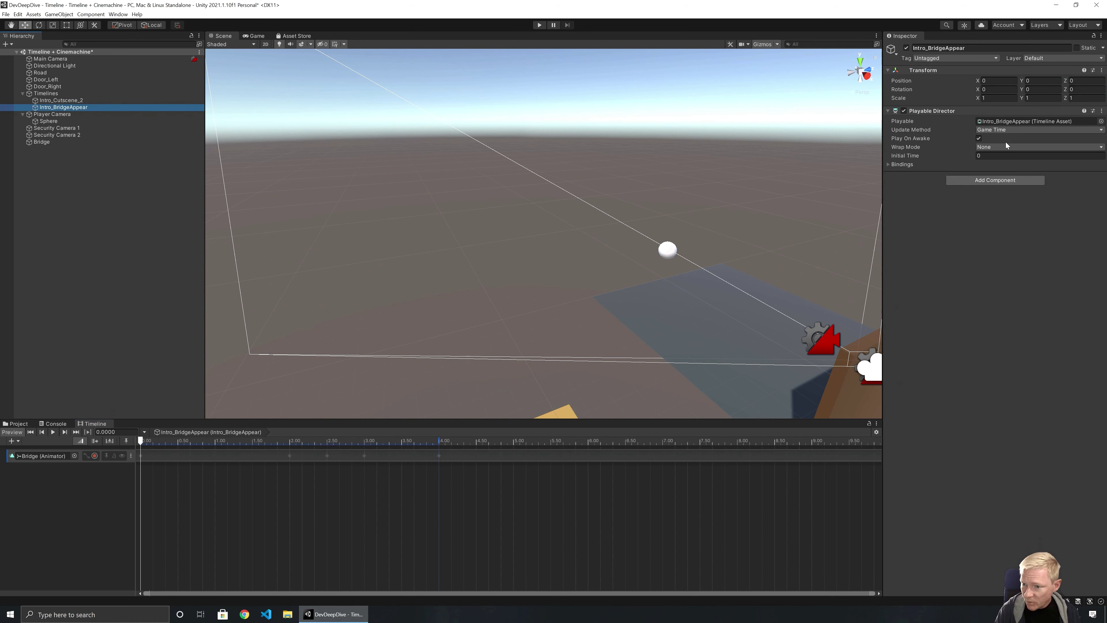
click(1006, 146)
click(987, 154)
click(979, 138)
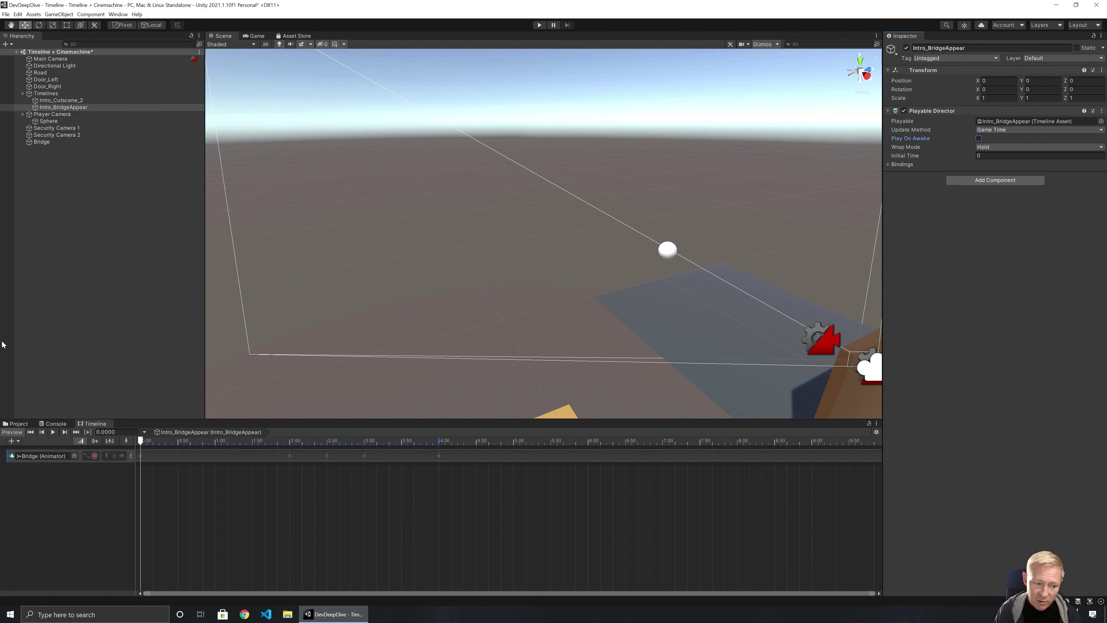
Create a Signal asset named Signal_ShowBridge in the project's Timelines folder
click(18, 424)
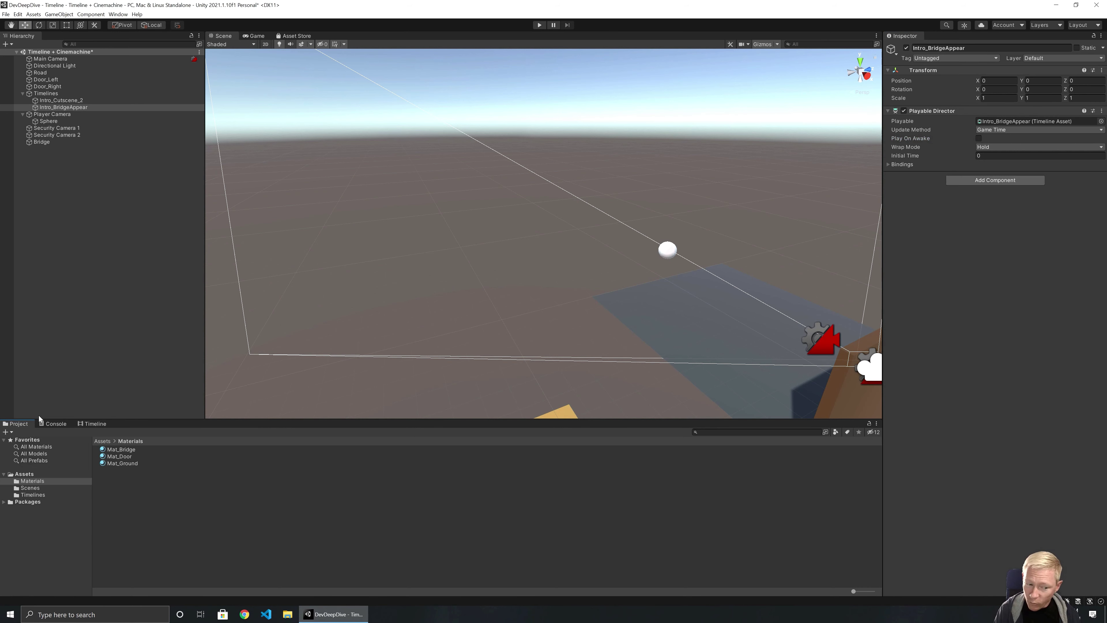
click(34, 489)
click(35, 494)
right_click(130, 482)
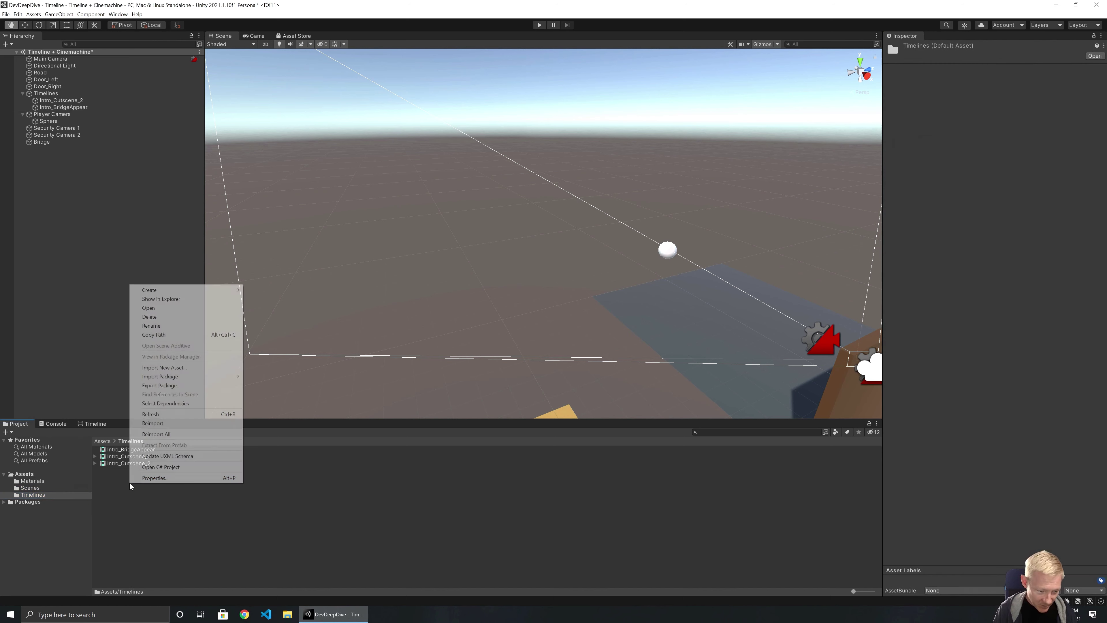
mouse_move(156, 292)
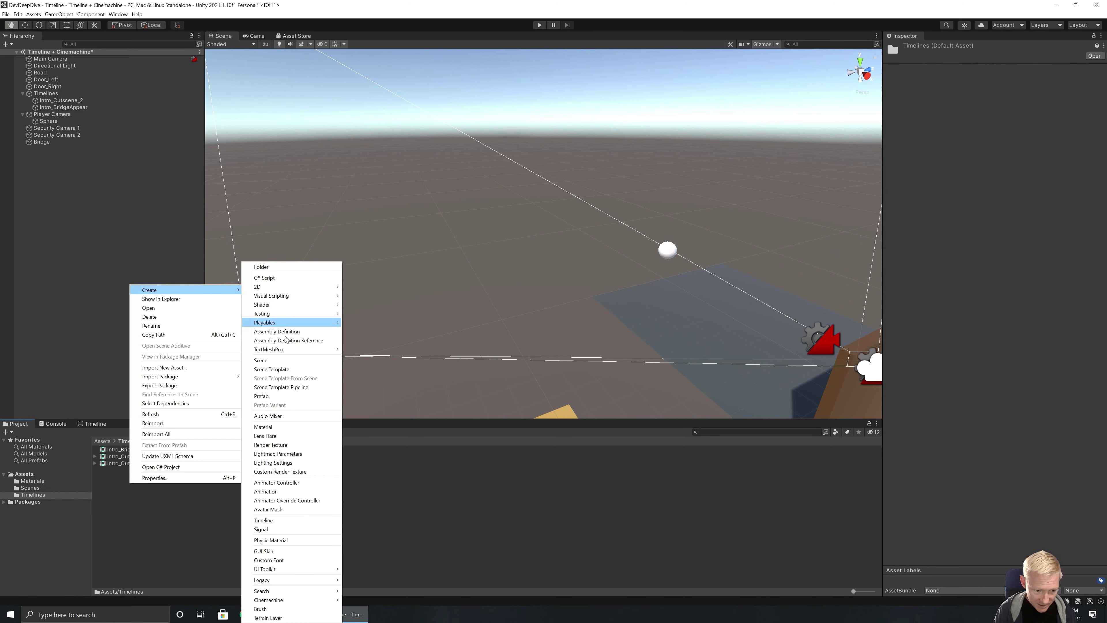
click(282, 529)
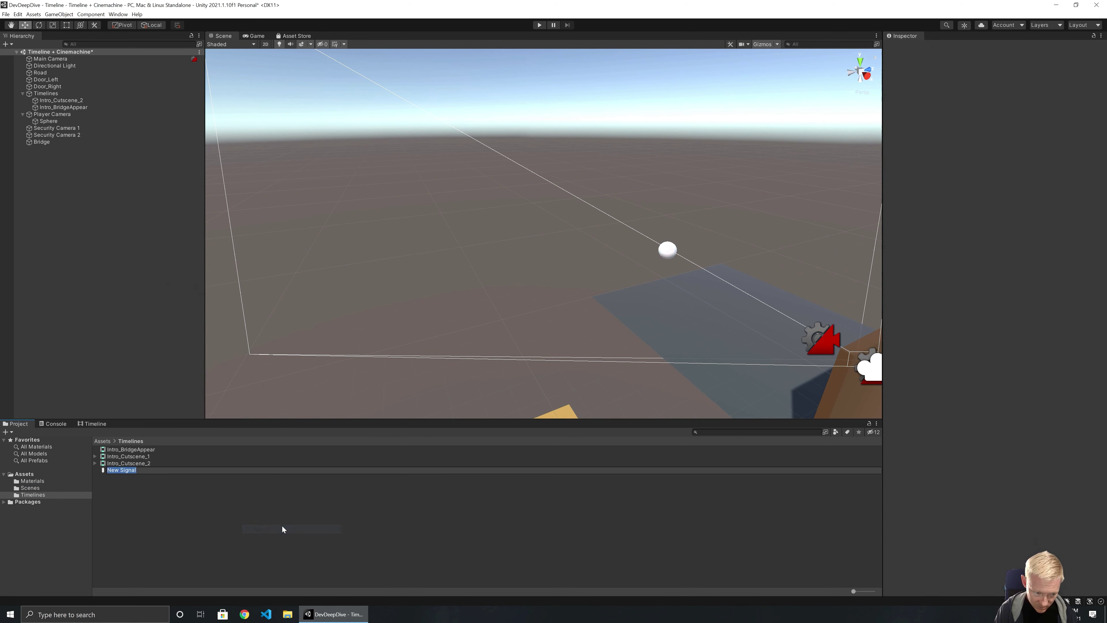
text(Sign)
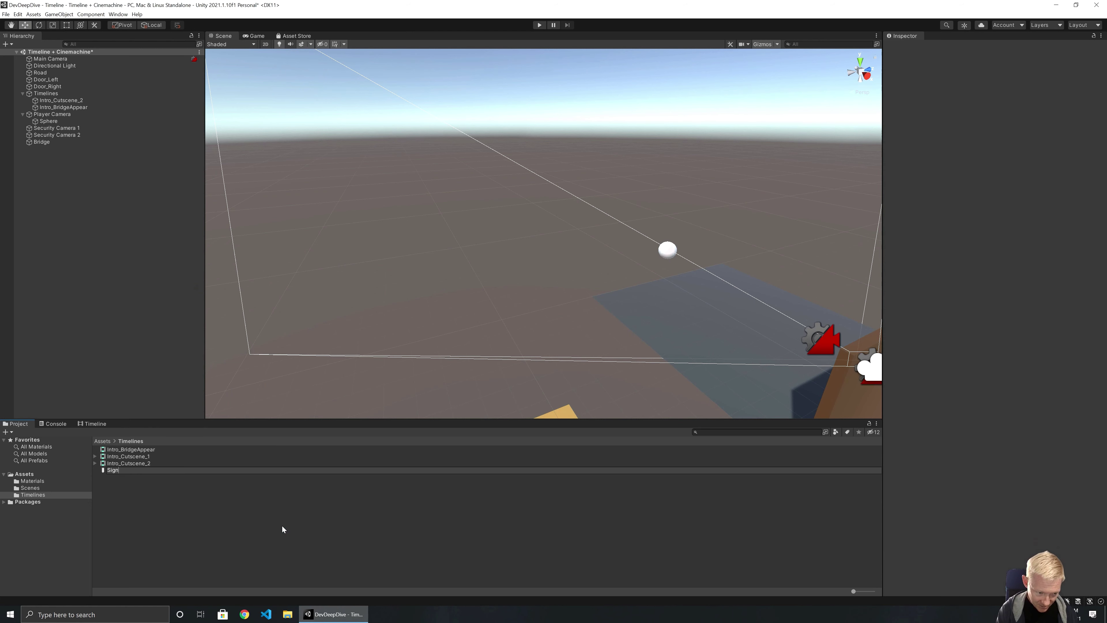
text(al_Sho)
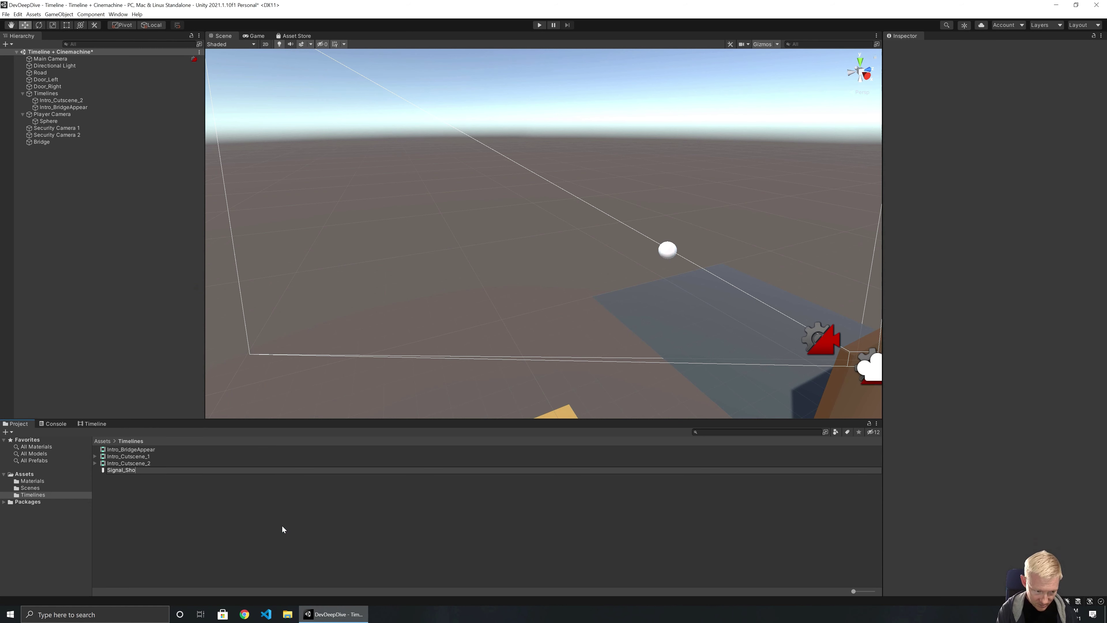
text(wBridge)
key(Return)
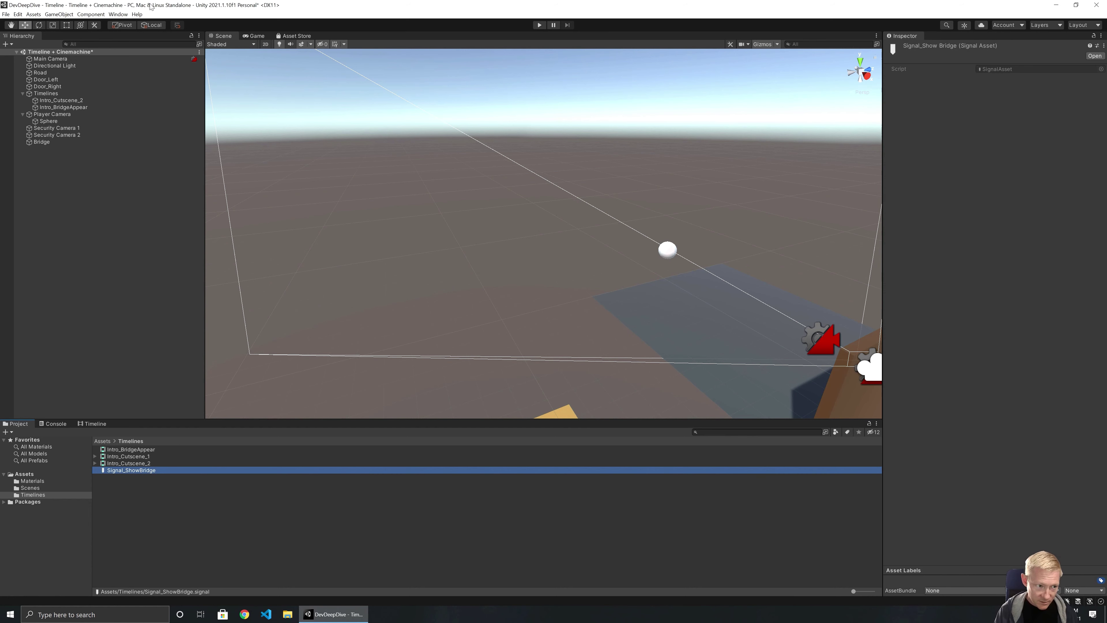
Add a signal track to the Intro_Cutscene_2 timeline, bound to a Signal Receiver on Intro_BridgeAppear
click(72, 101)
click(92, 424)
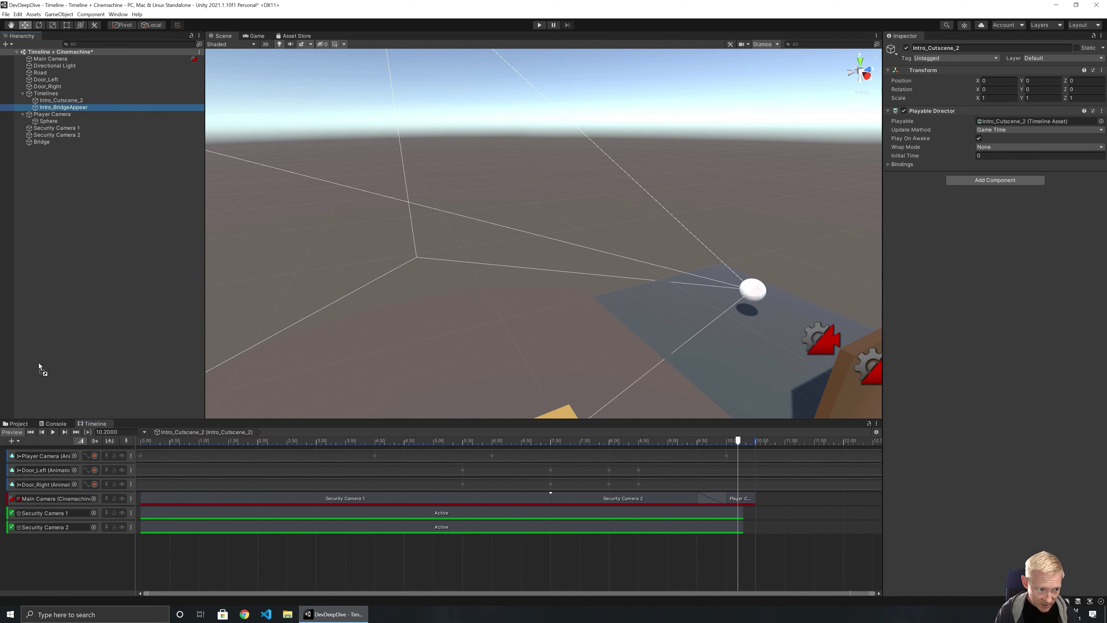
right_click(55, 542)
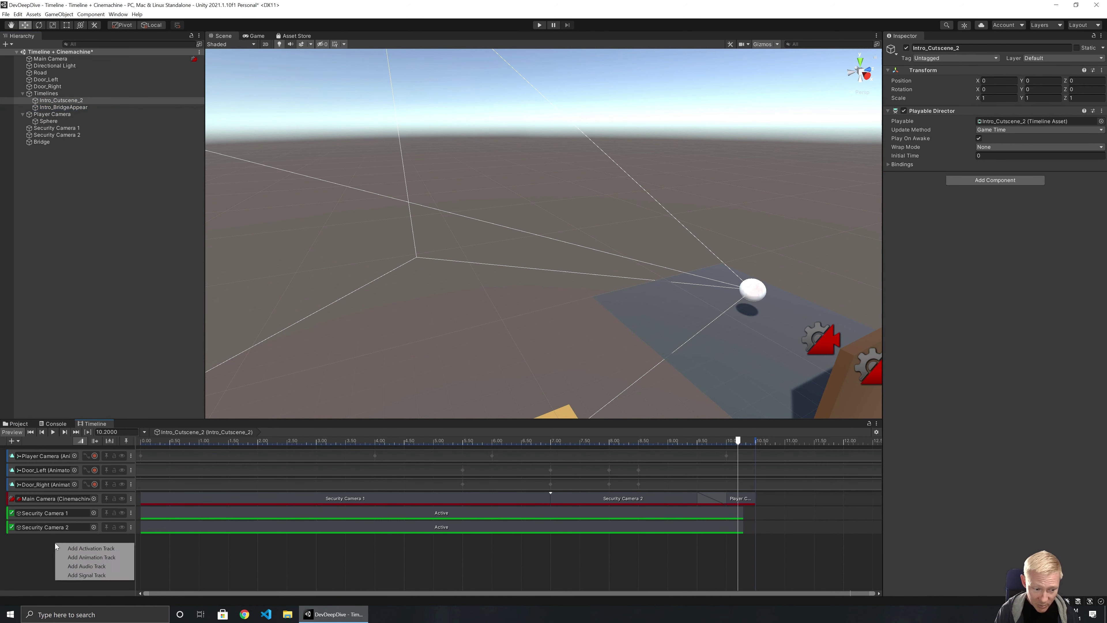
click(89, 575)
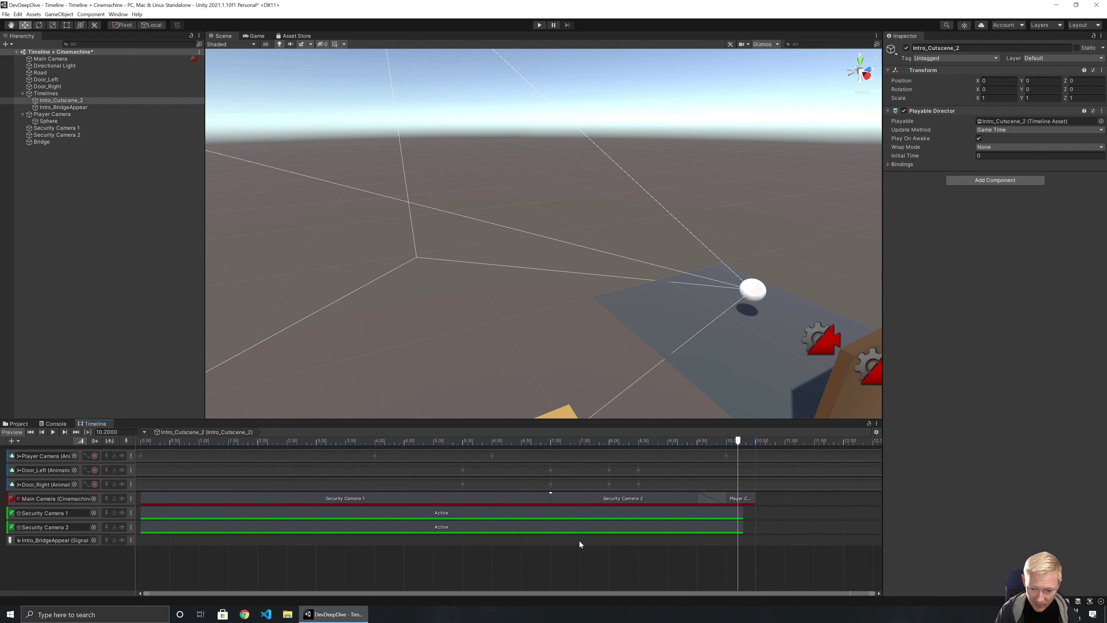
Add a signal emitter using Signal_ShowBridge to the new signal track and position it at 10 seconds
right_click(668, 541)
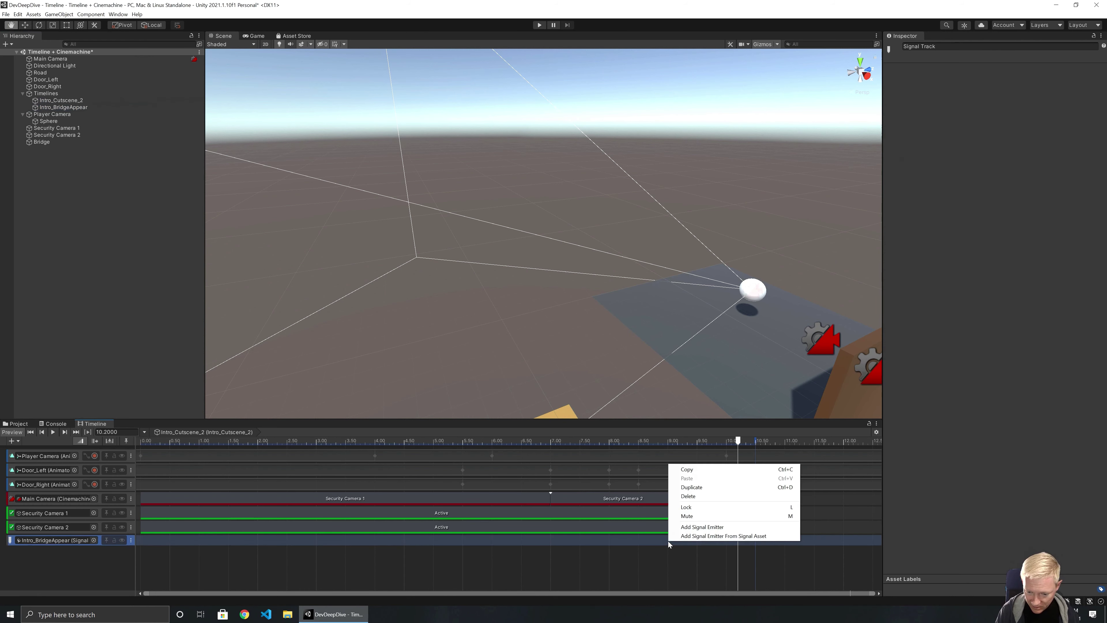
click(696, 537)
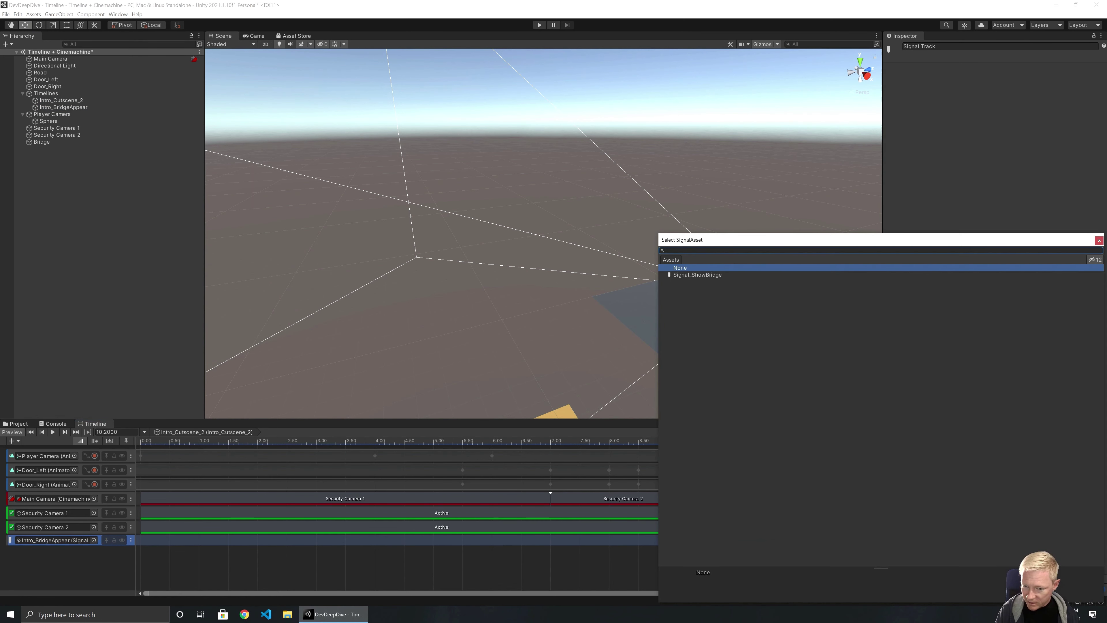
double_click(684, 274)
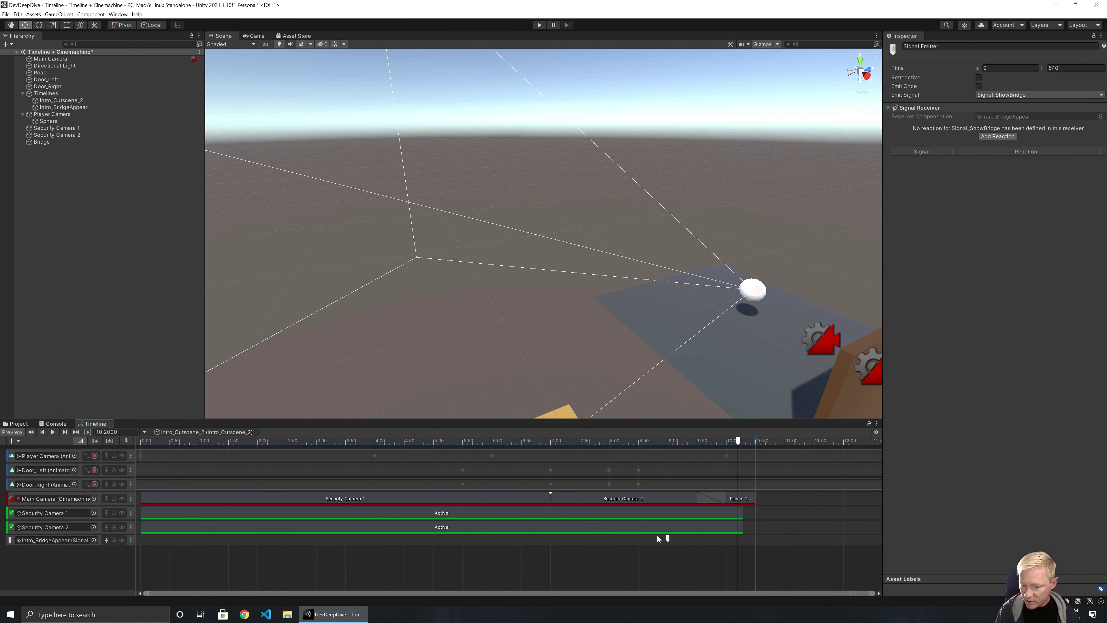
drag(739, 441, 729, 441)
click(255, 36)
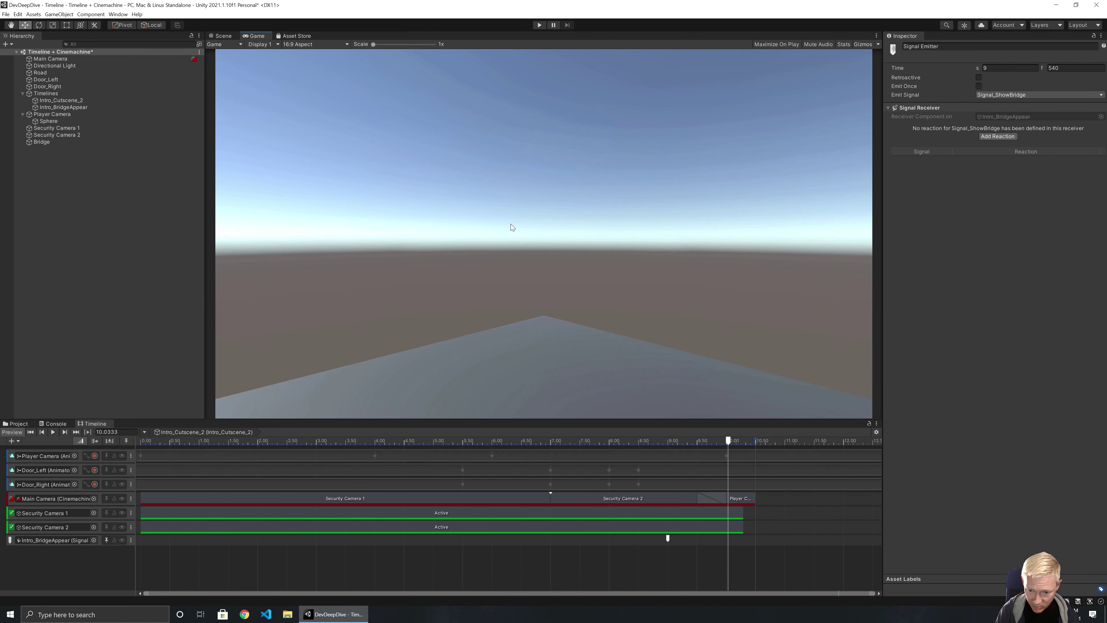
mouse_move(729, 441)
mouse_down()
mouse_move(700, 443)
mouse_move(725, 446)
mouse_up()
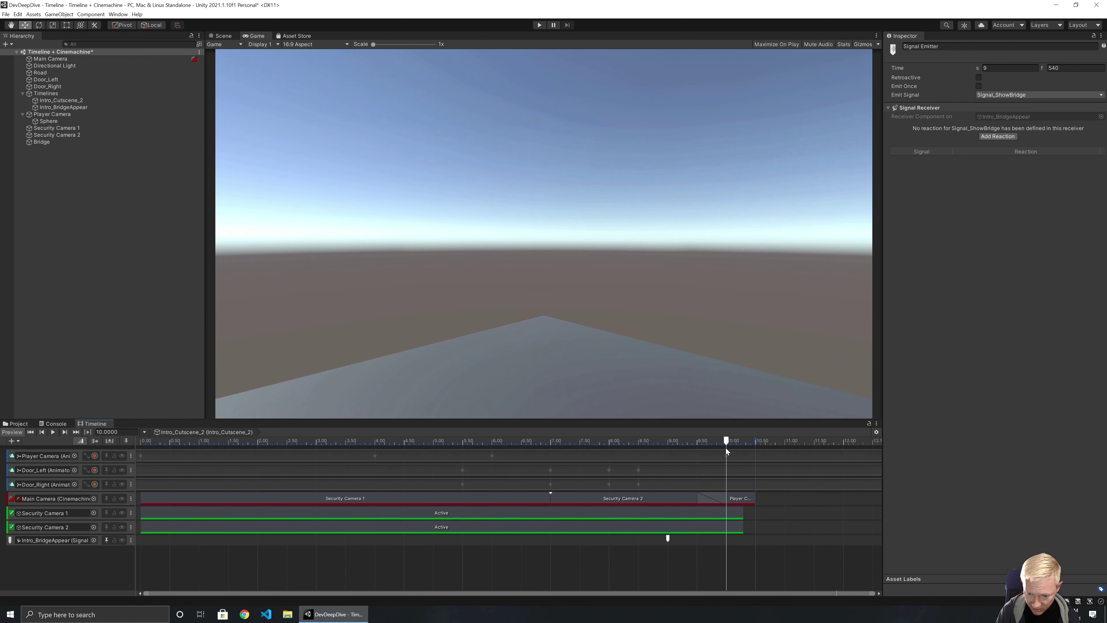
drag(668, 535, 728, 543)
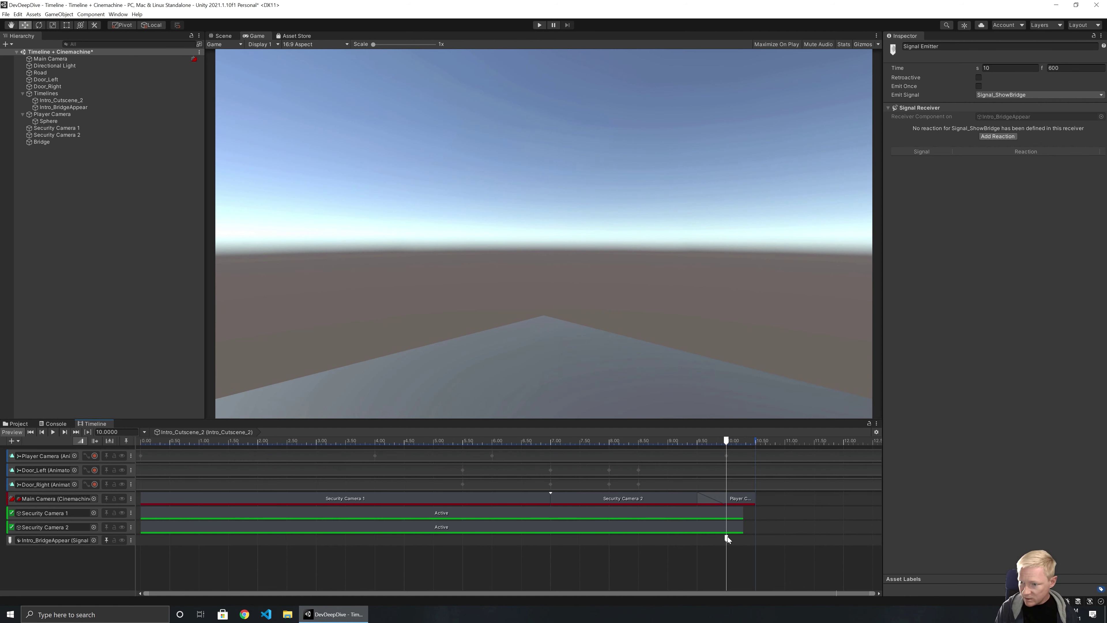
Add a reaction for Signal_ShowBridge that calls PlayableDirector.Play on Intro_BridgeAppear without an argument
click(998, 136)
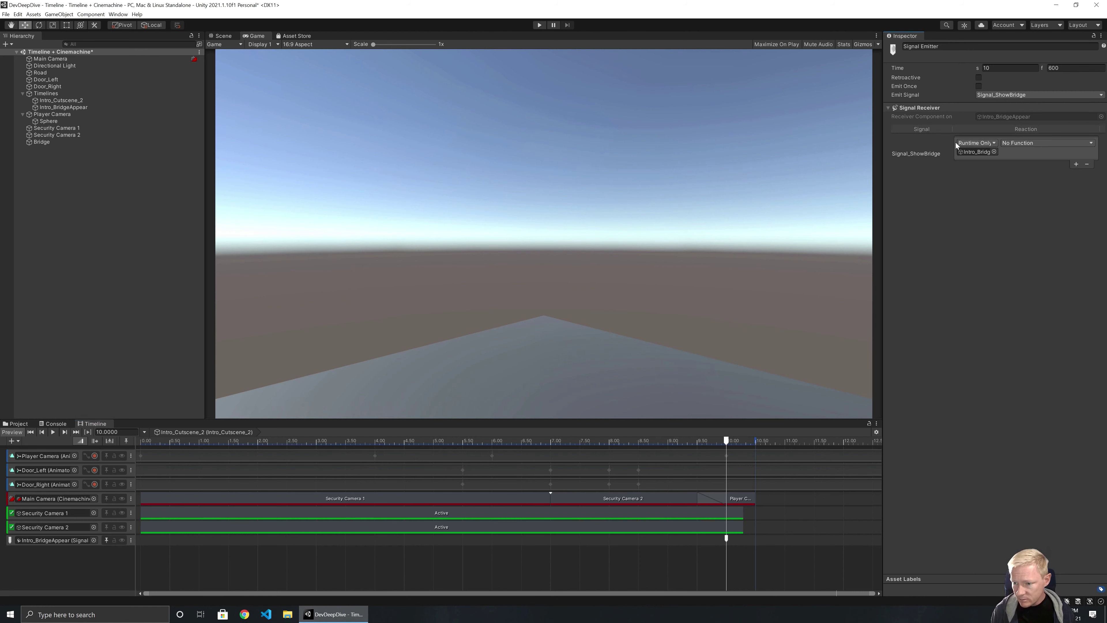
click(1027, 144)
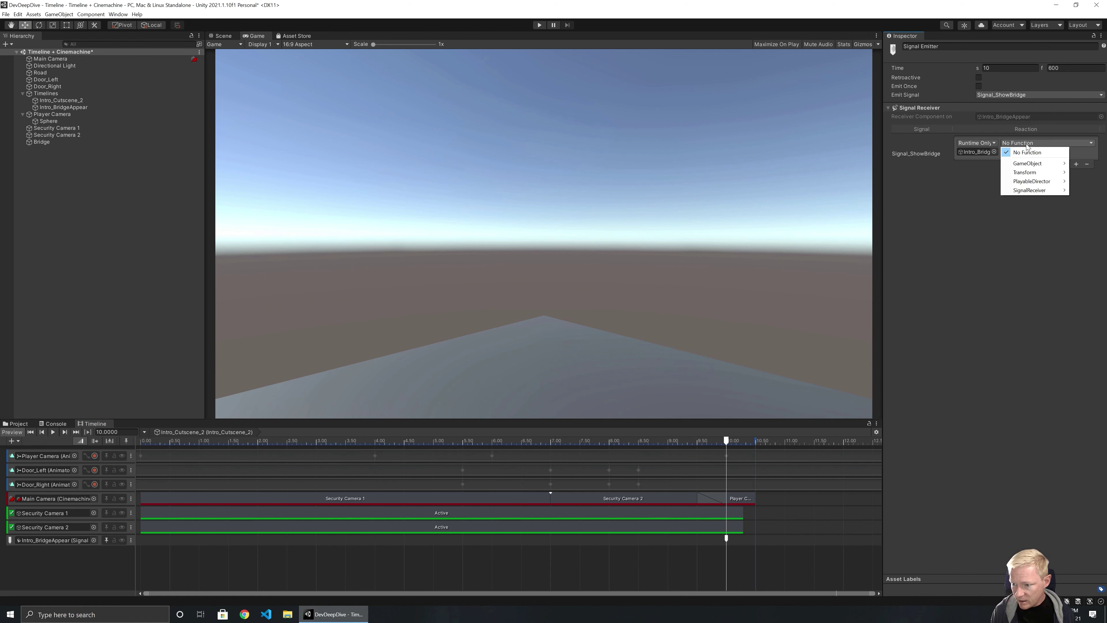
mouse_move(1035, 181)
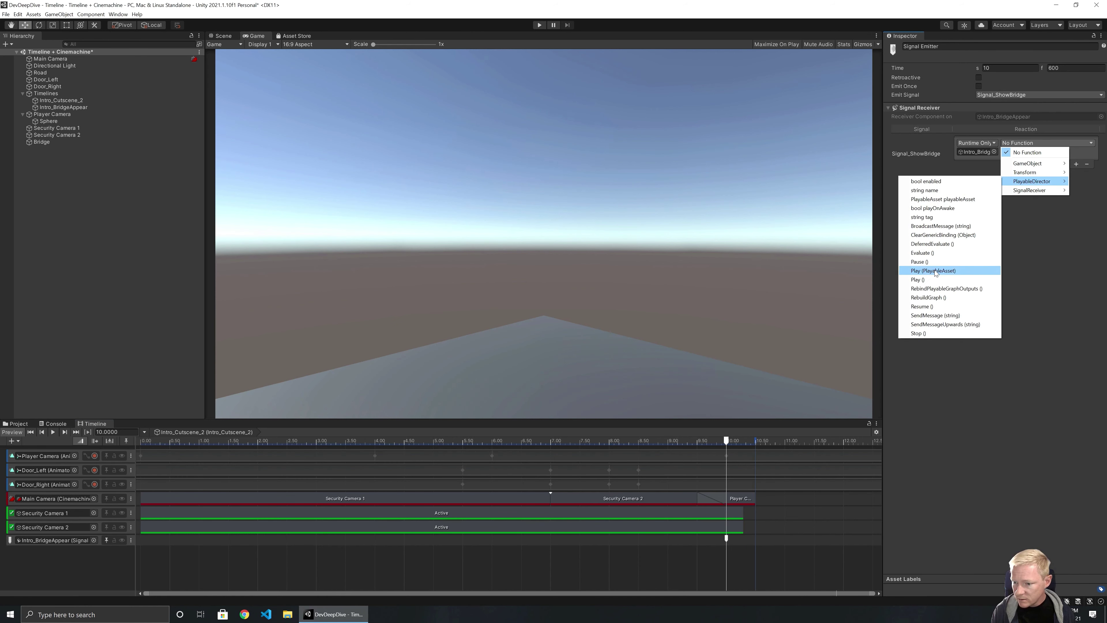
click(935, 280)
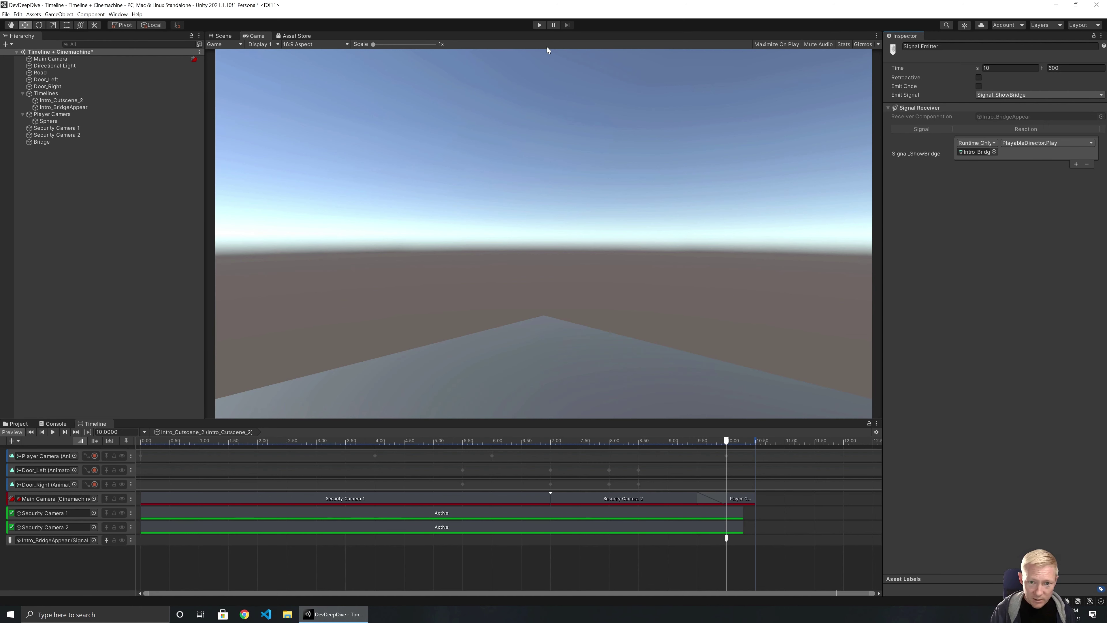
Run the scene to test that the cutscene triggers the bridge animation, and stop play mode
click(129, 197)
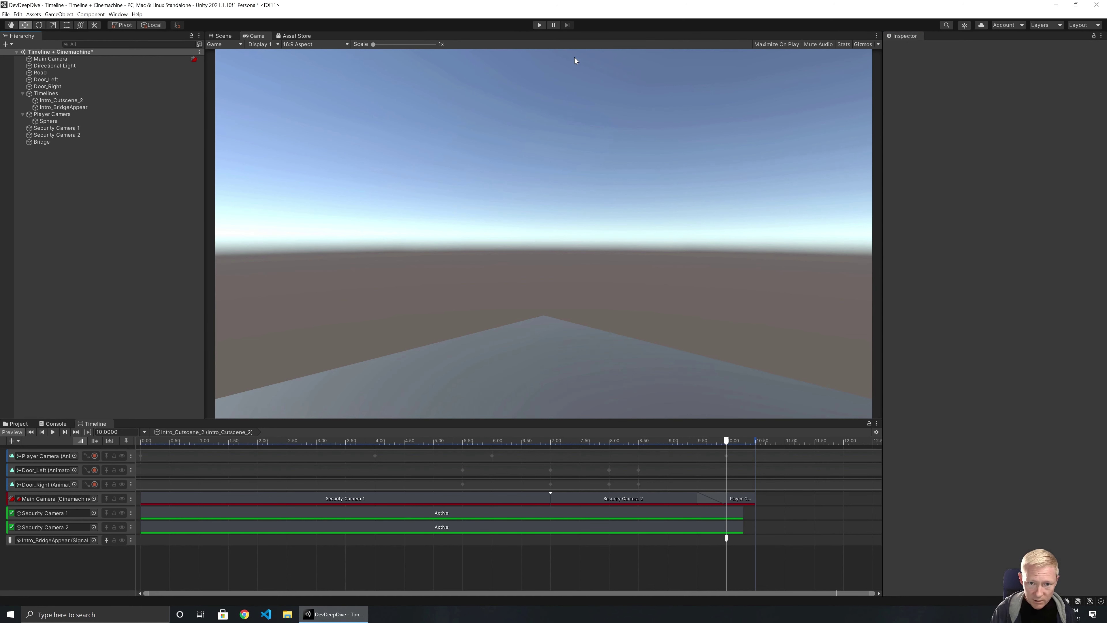
click(539, 25)
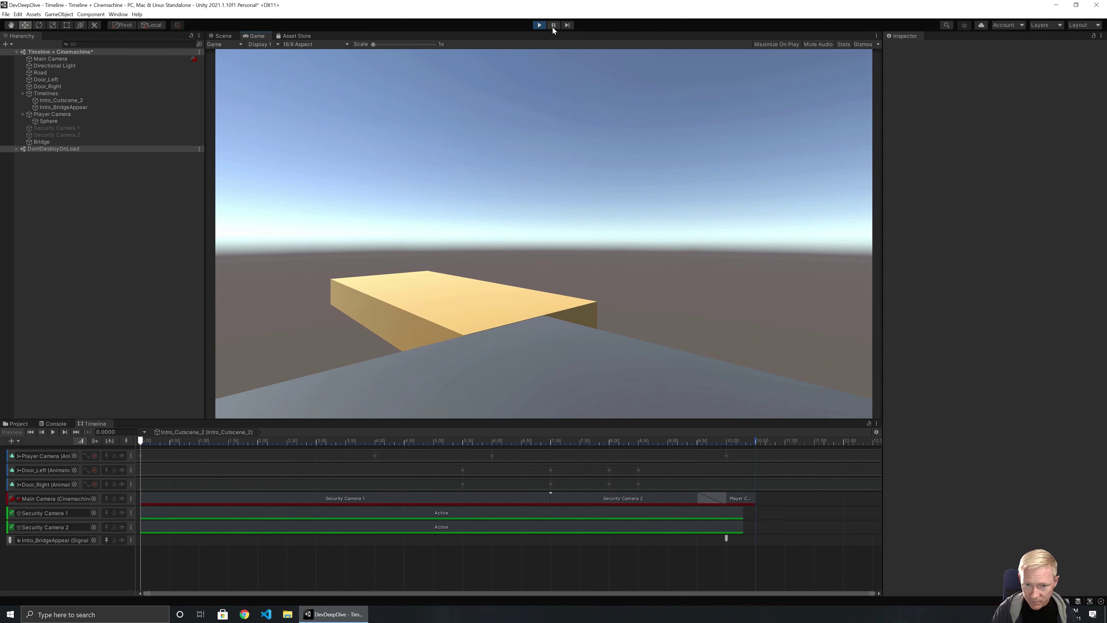
click(539, 26)
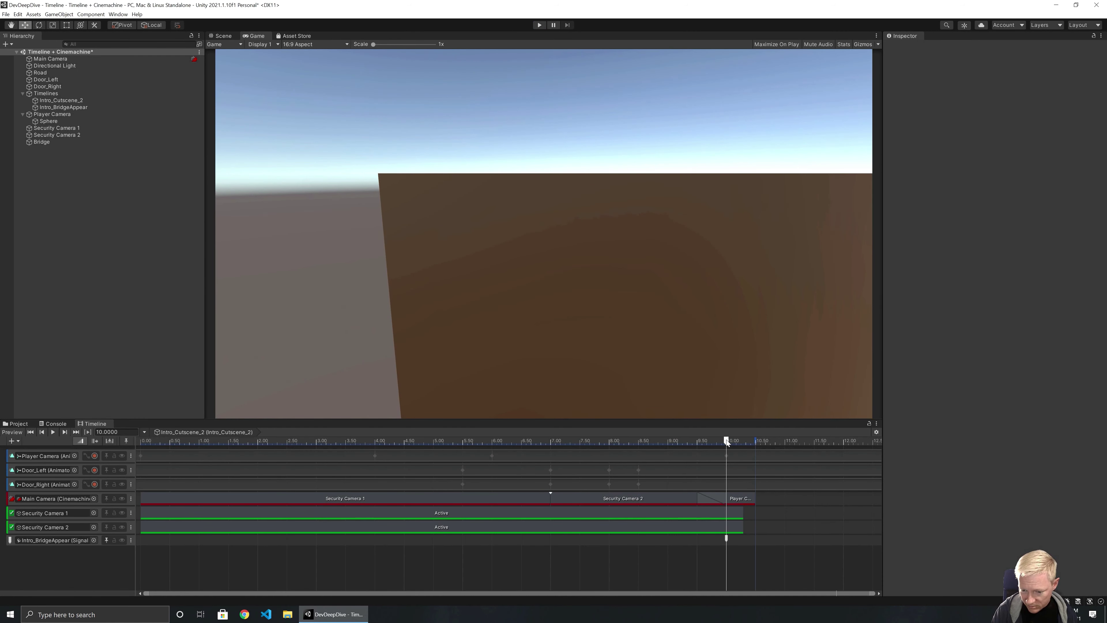
Set the Intro_Cutscene_2 director's wrap mode to Hold
drag(726, 440, 747, 441)
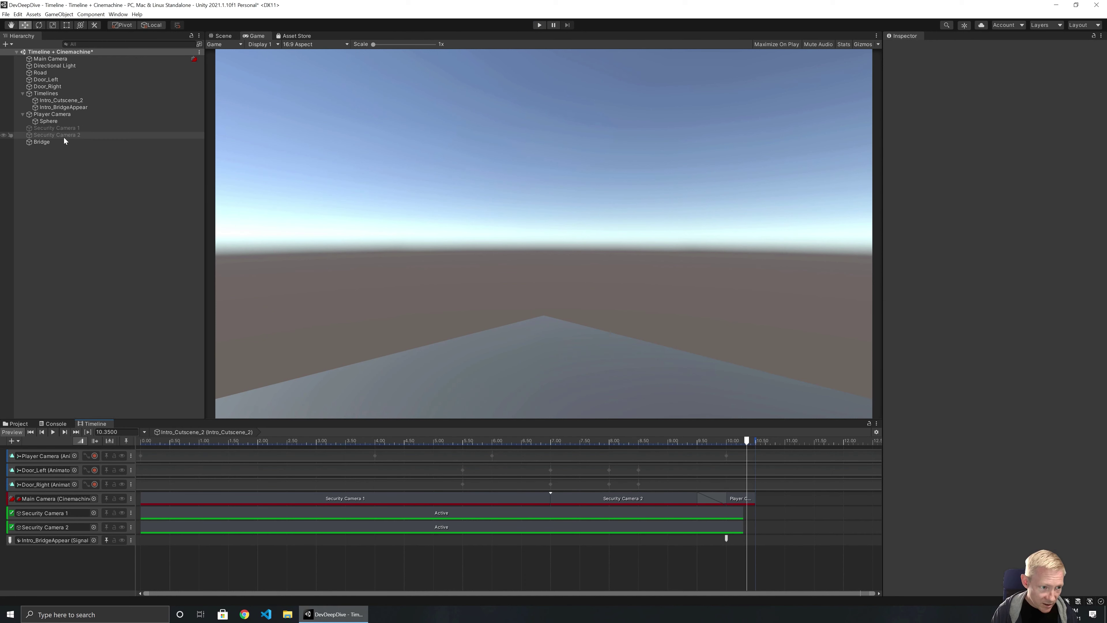
click(47, 100)
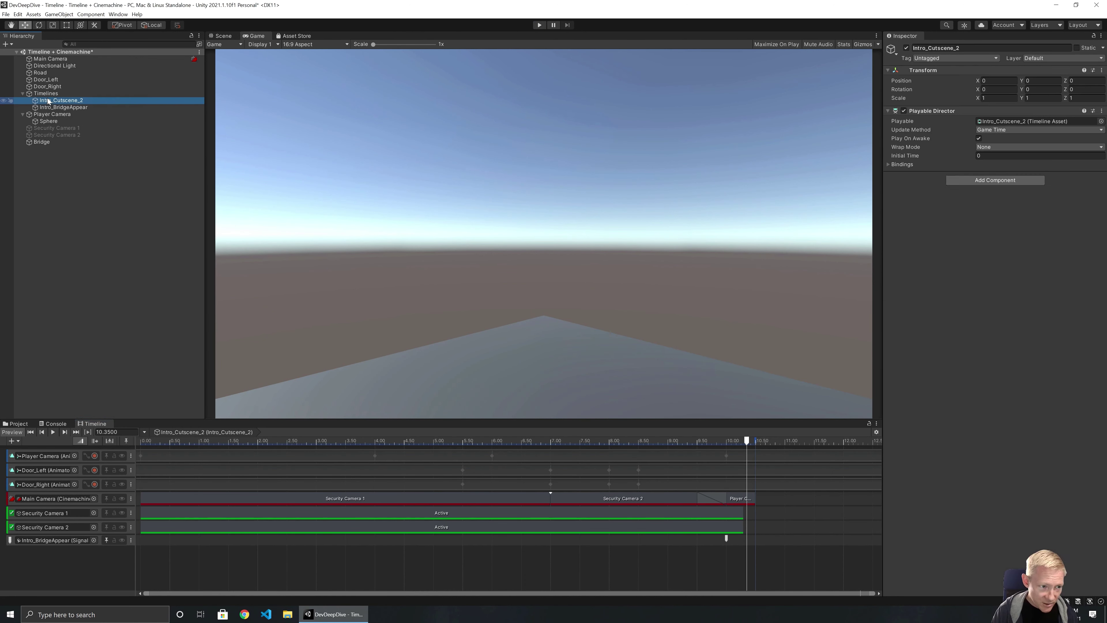
click(991, 148)
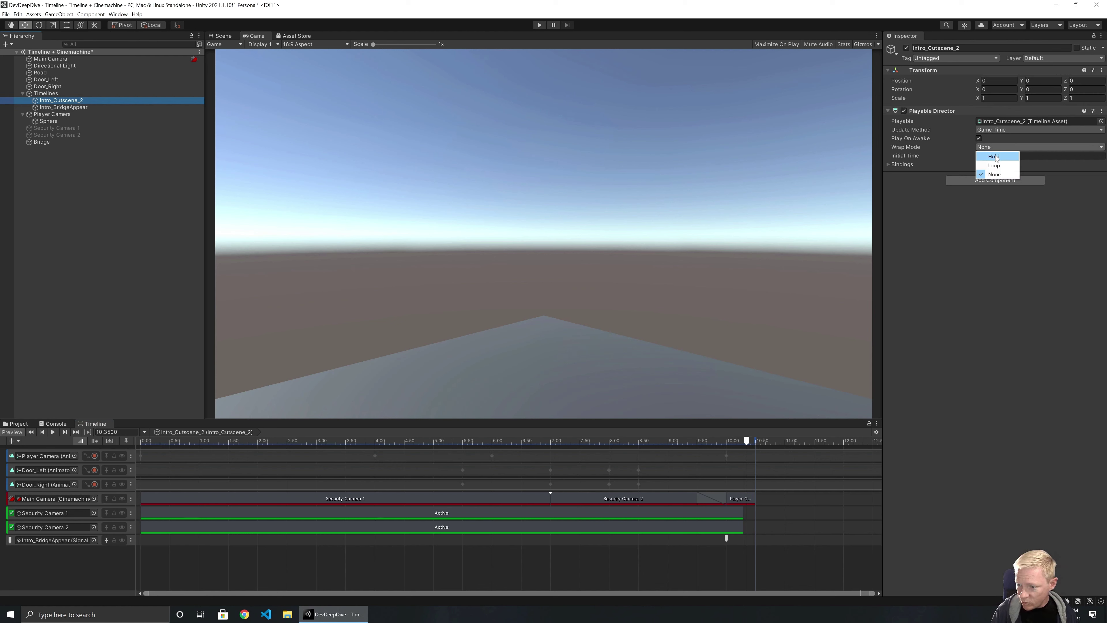
click(995, 157)
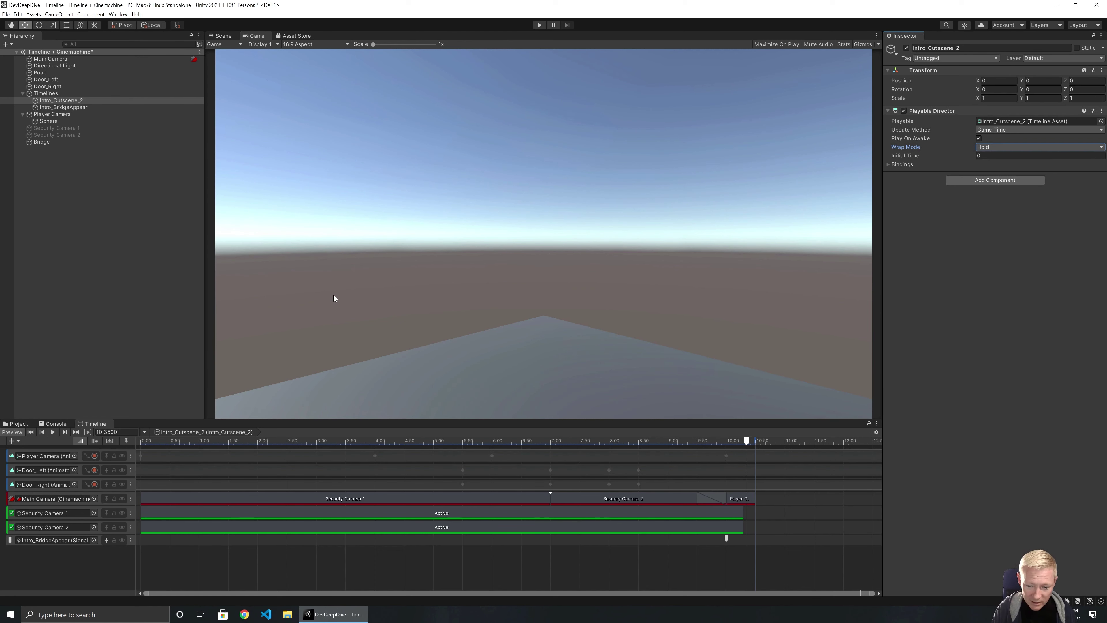
Add a signal track to the Intro_BridgeAppear timeline, bound to a Signal Receiver on Intro_Cutscene_2
click(69, 105)
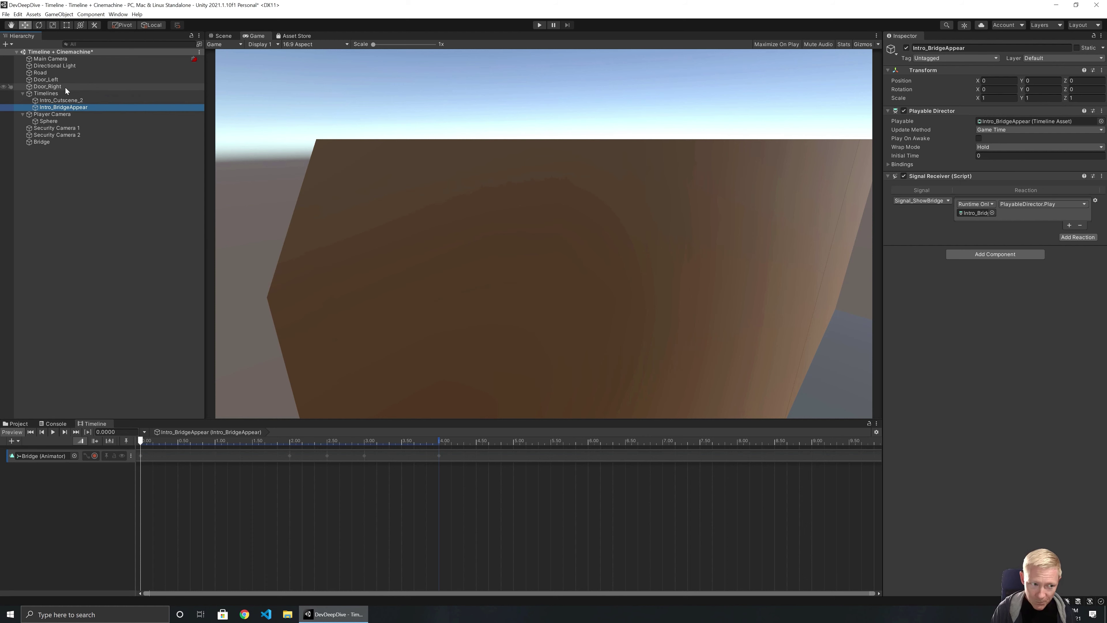
drag(57, 107, 68, 475)
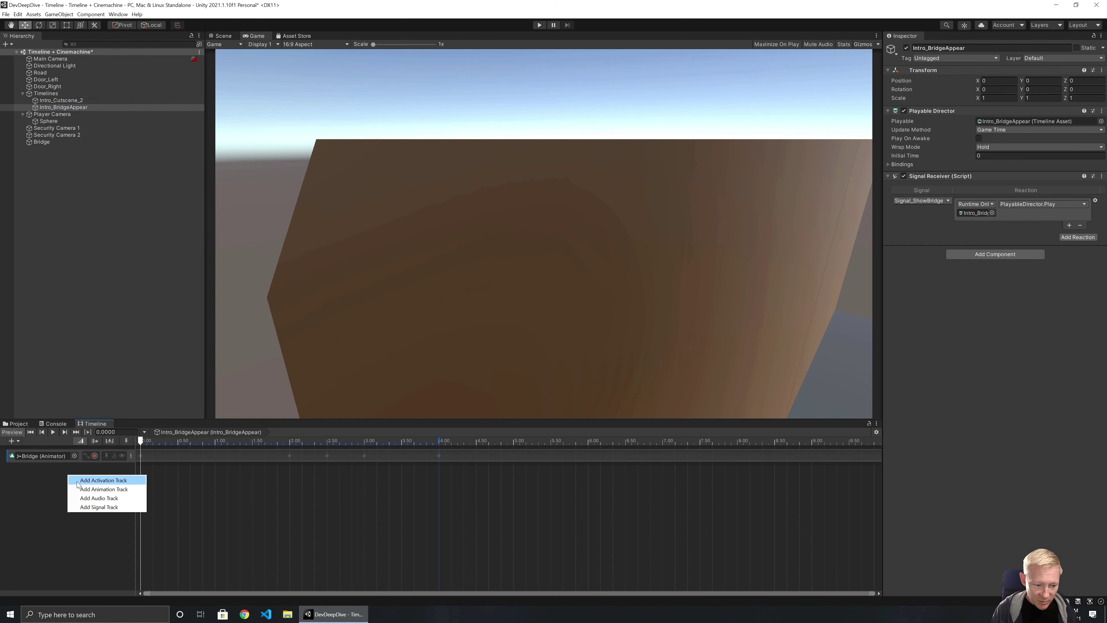
click(100, 506)
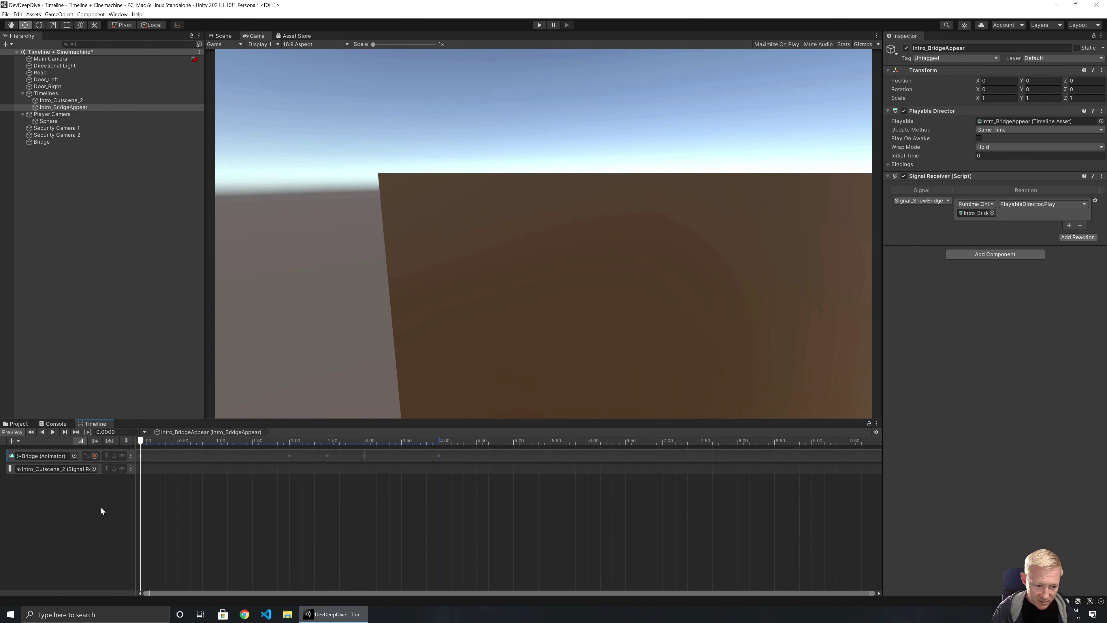
Add a signal emitter to the Intro_Cutscene_2 signal track and create a new signal for it named Signal_IntroCutsceneEnd
right_click(297, 466)
click(346, 529)
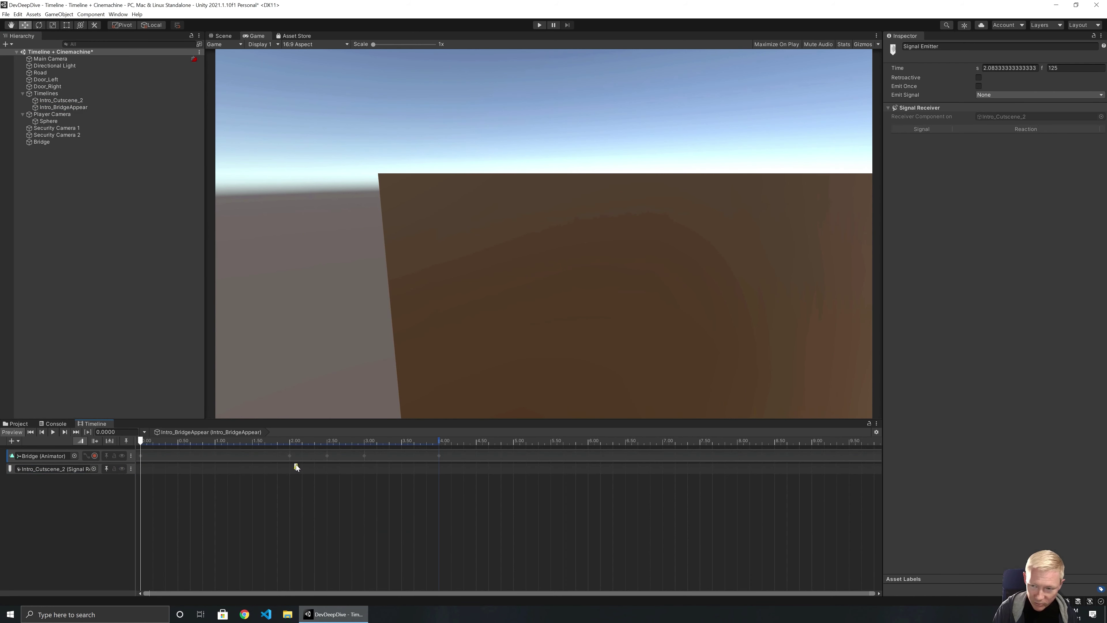
click(994, 94)
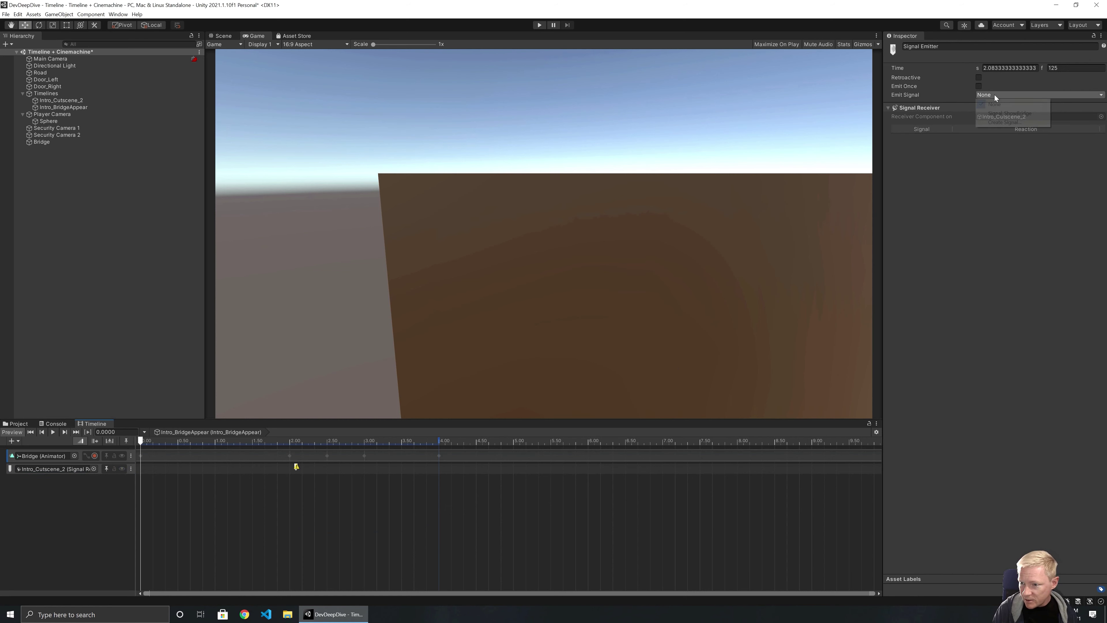
click(998, 122)
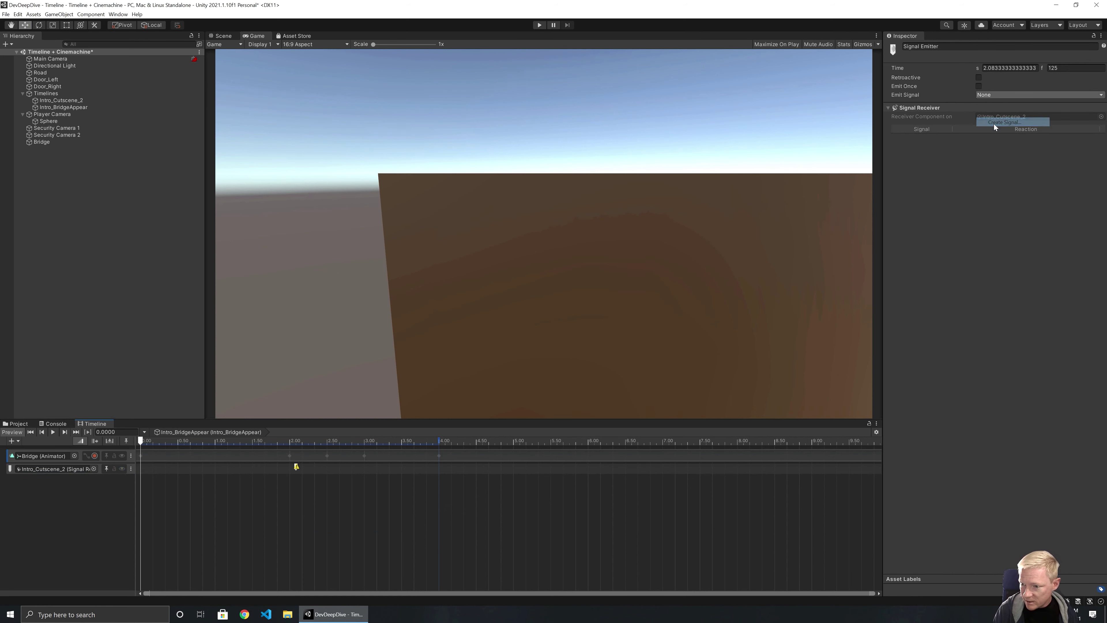
double_click(517, 201)
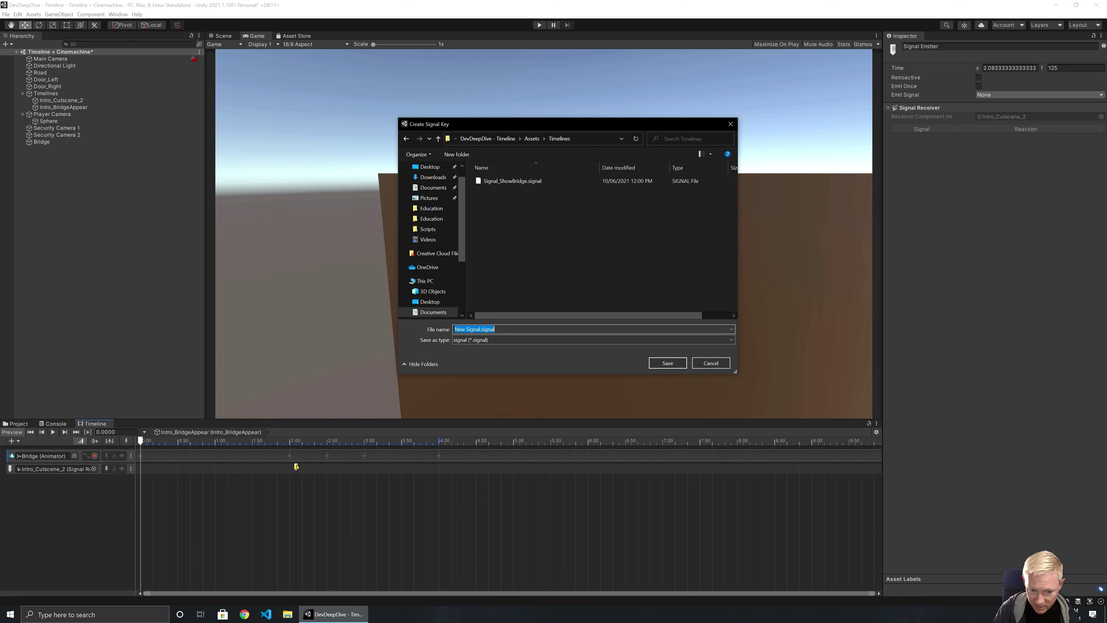
drag(479, 329, 454, 329)
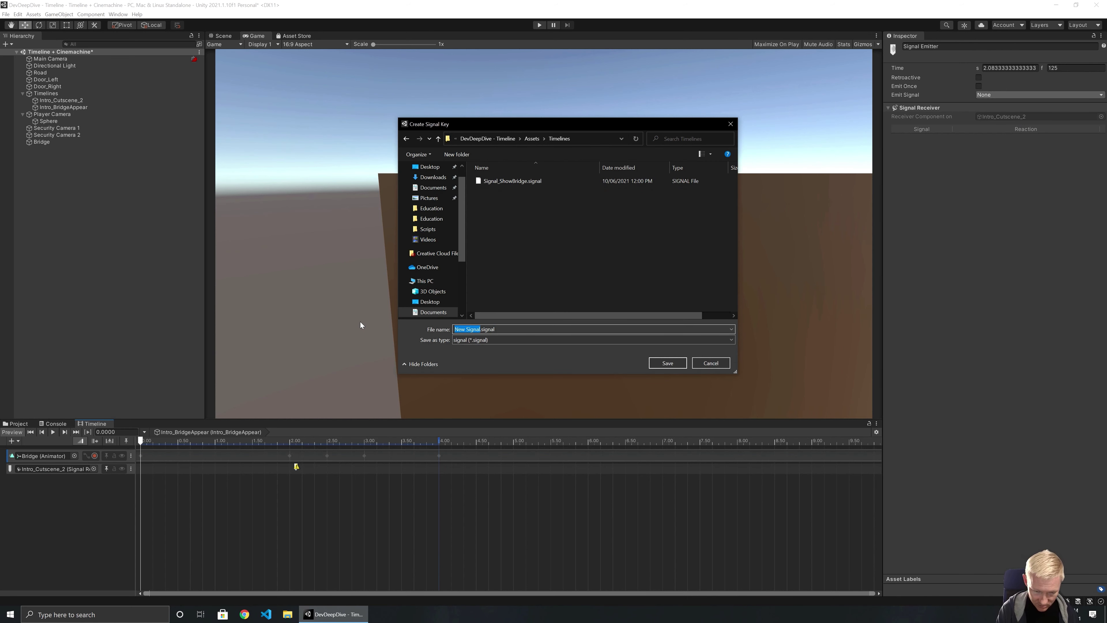
text(Signal)
text(_IntroCu)
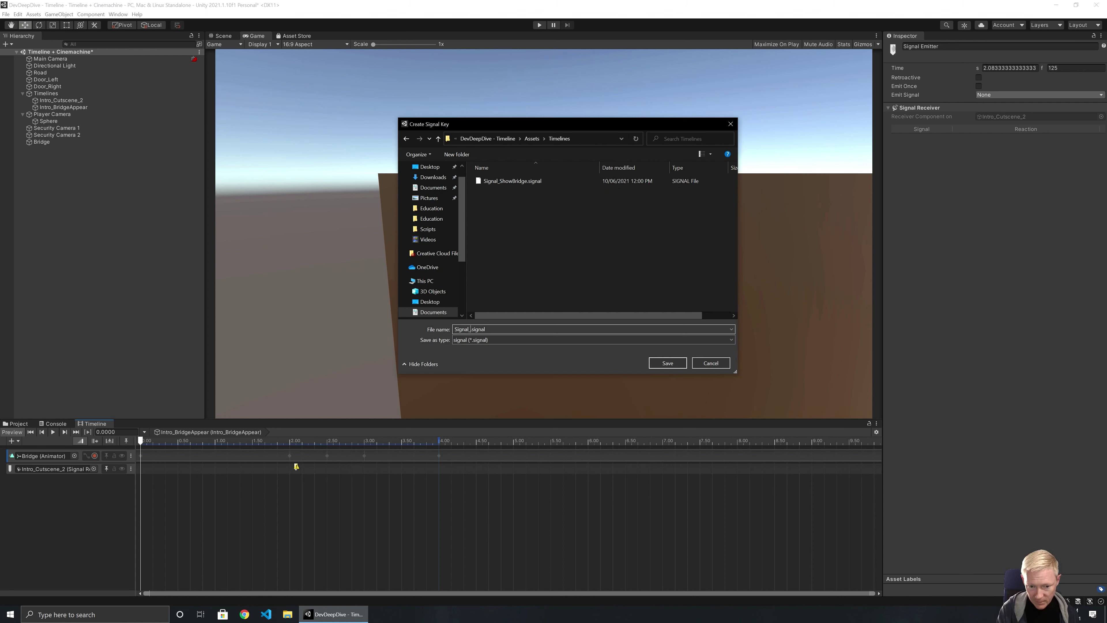
text(ts)
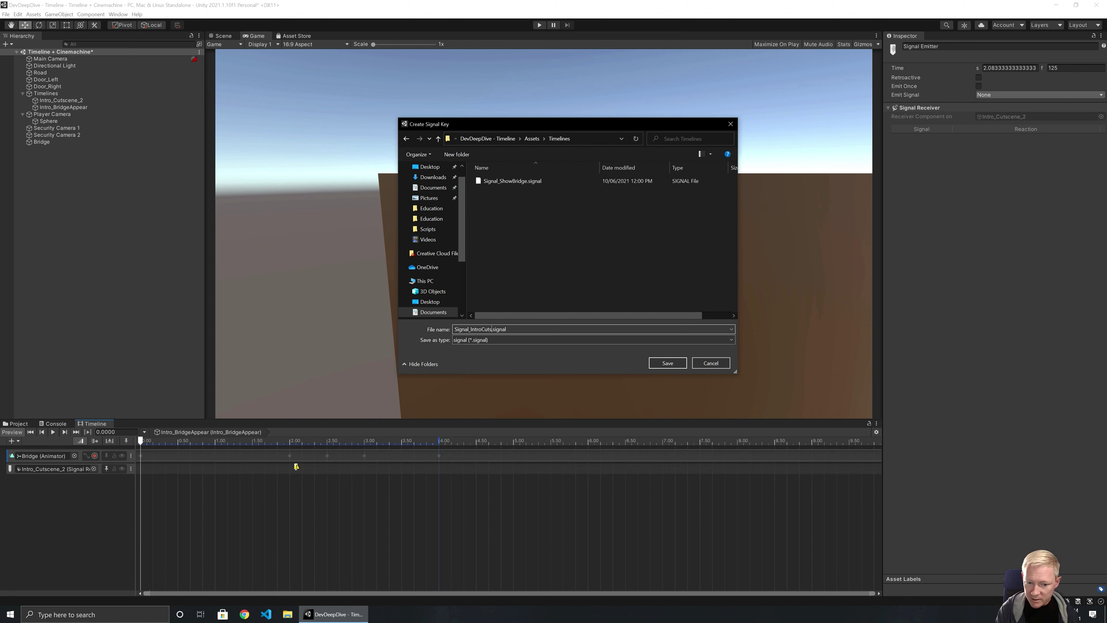
text(ceneEnd)
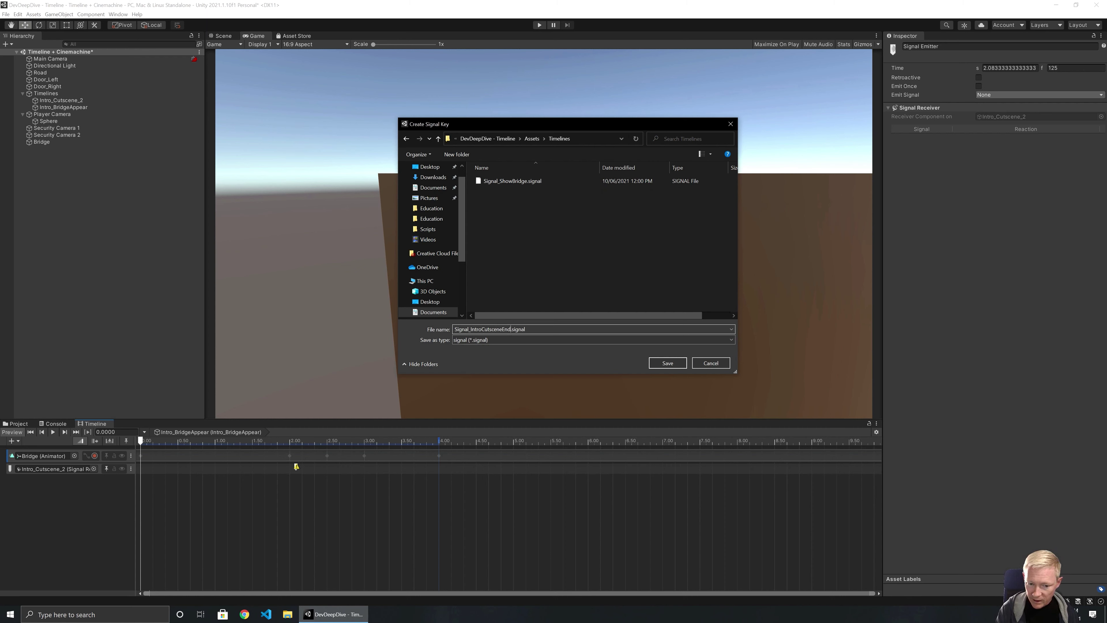
key(Return)
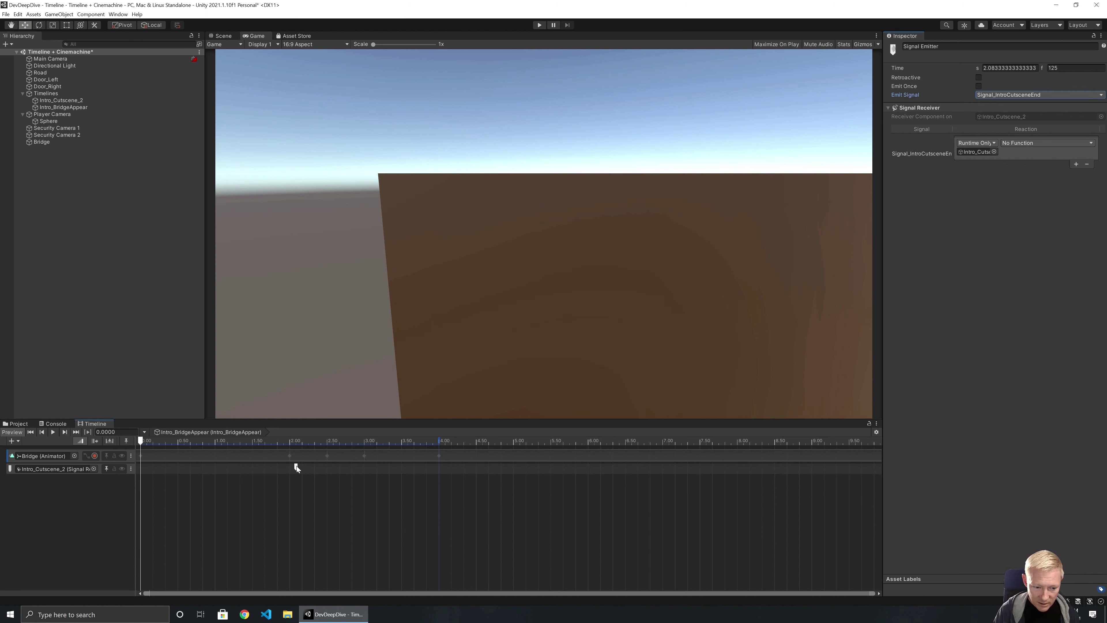
Move the signal emitter to 3.5 s and set its reaction to PlayableDirector.Stop on Intro_Cutscene_2
mouse_move(297, 465)
mouse_down()
mouse_move(428, 468)
mouse_move(399, 468)
mouse_up()
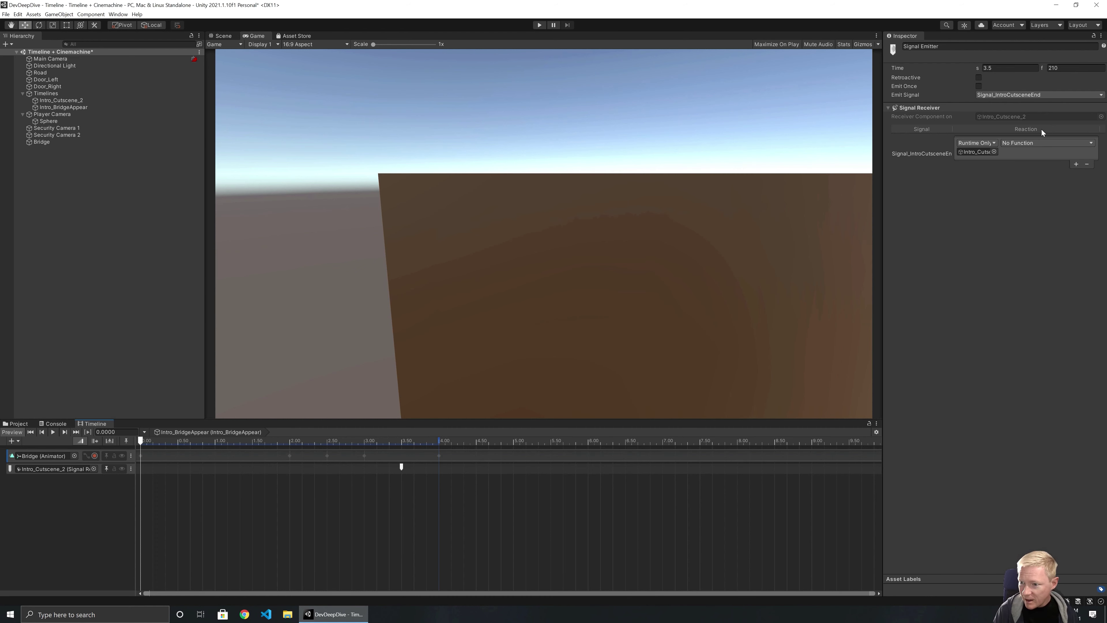
click(1022, 143)
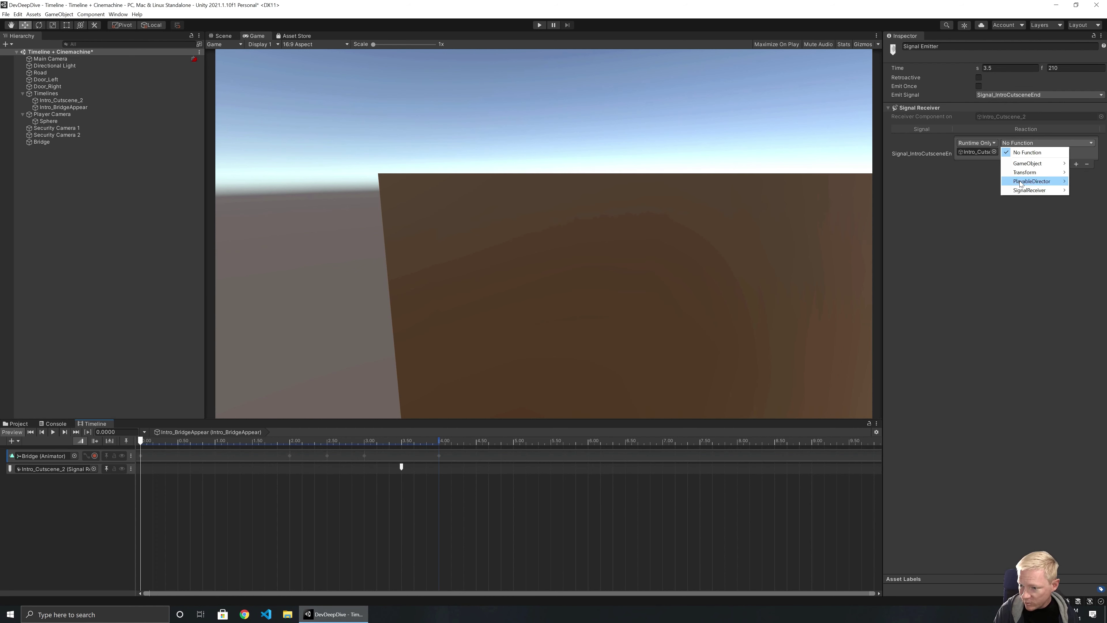
mouse_move(1020, 181)
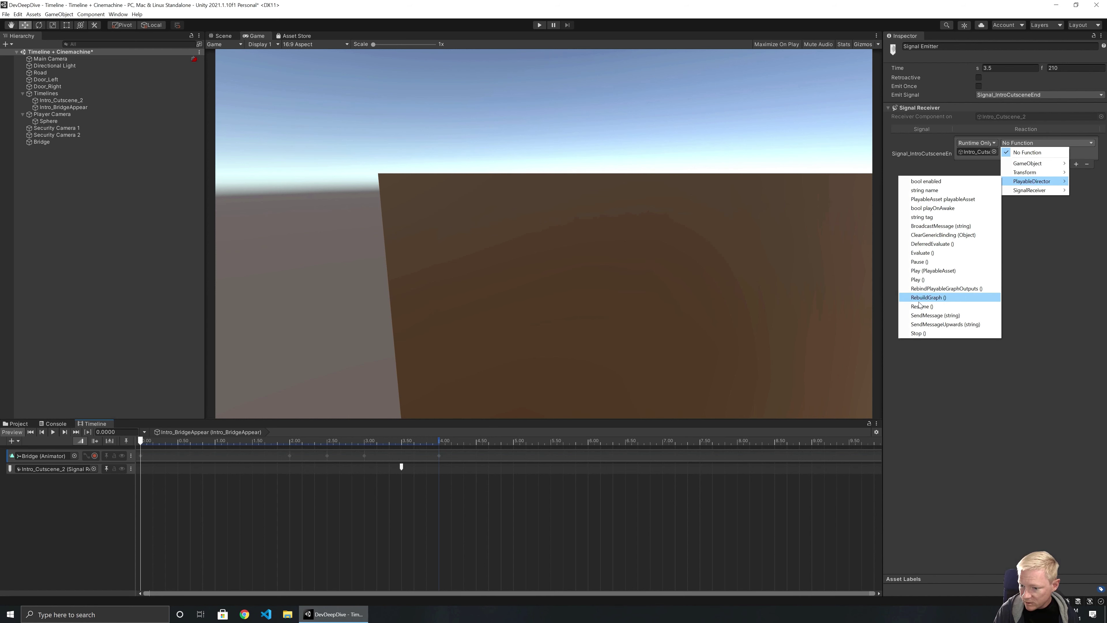
click(919, 333)
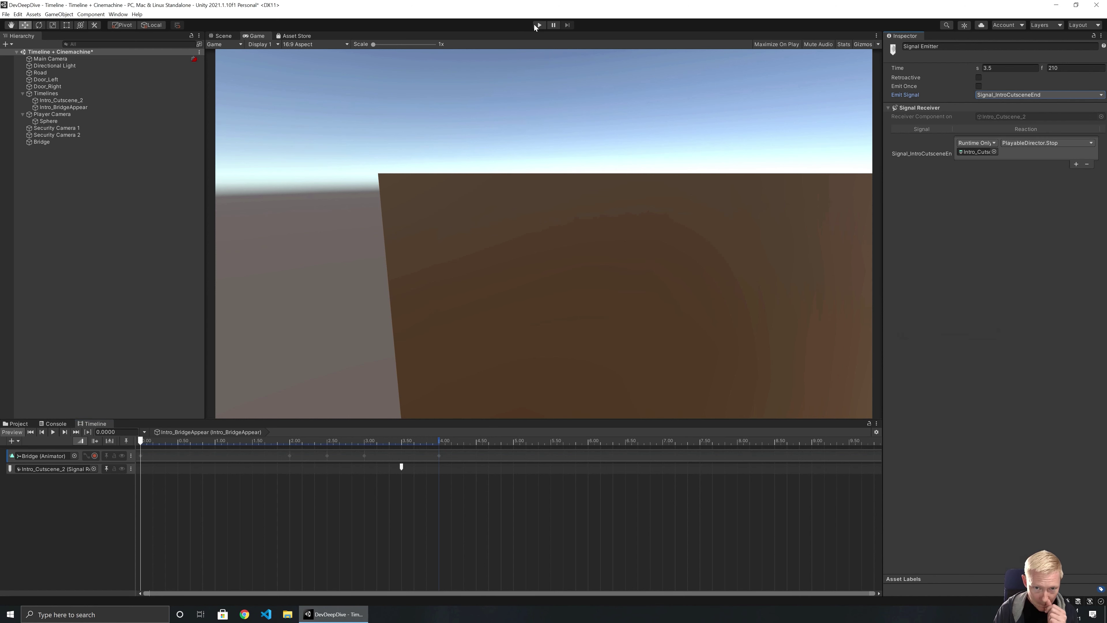
Run the scene to test the cutscene's end signal, stop play mode, and view the assets in the Timelines folder
click(538, 26)
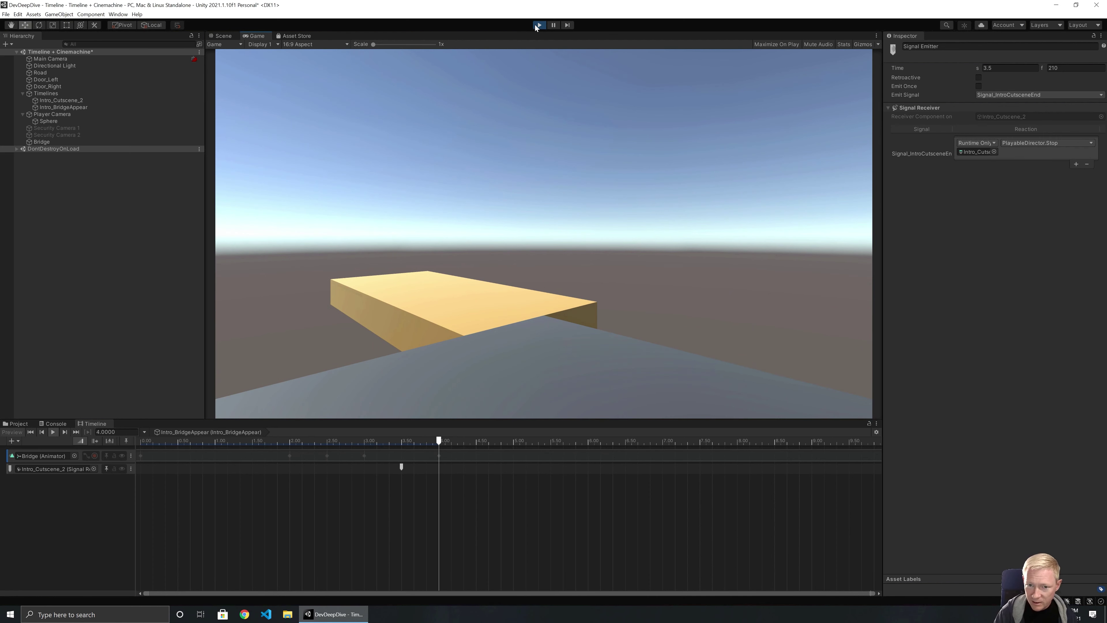
click(537, 27)
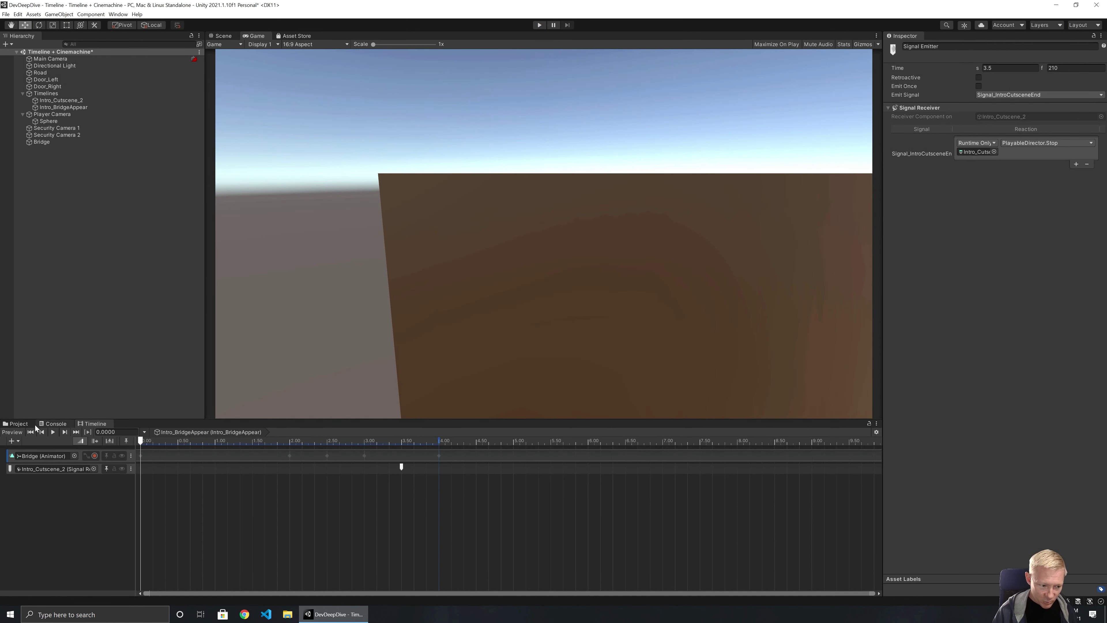
click(17, 424)
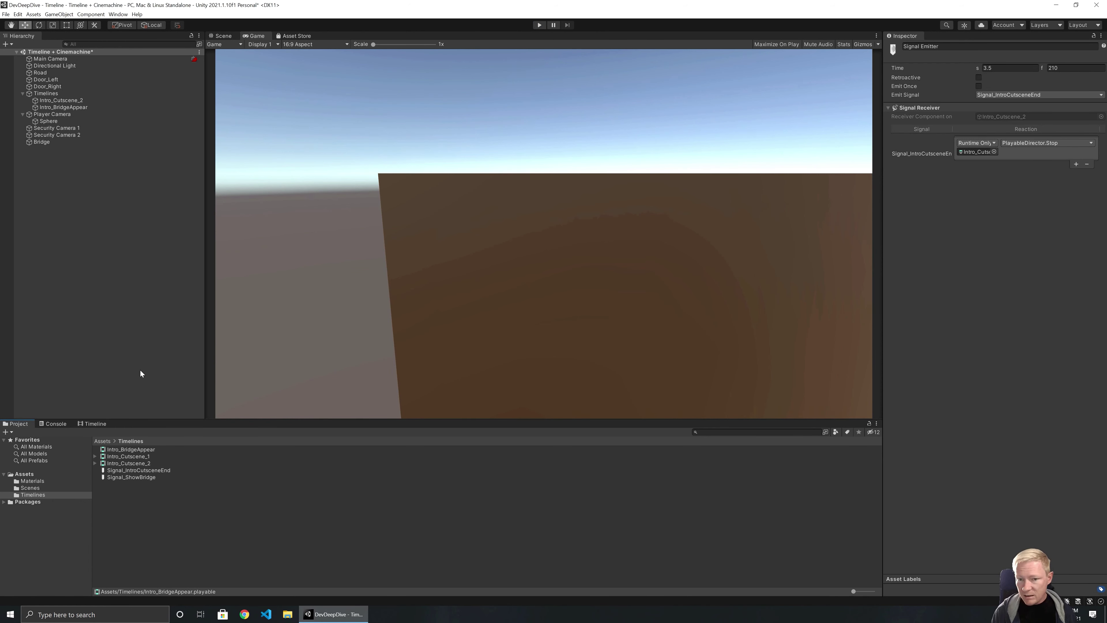
click(104, 423)
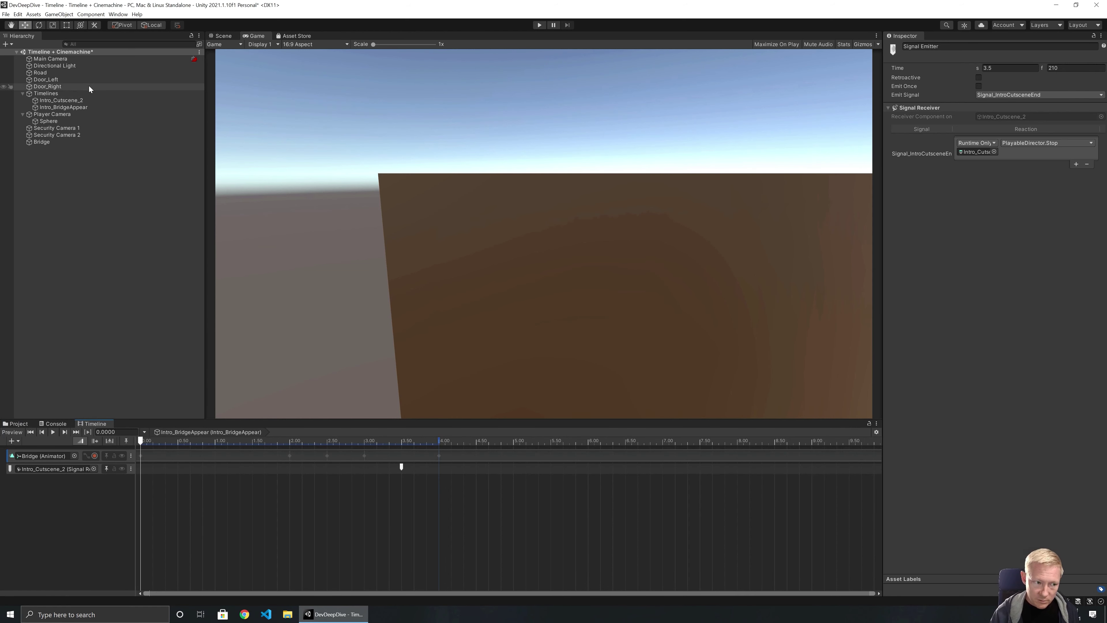
Examine the Intro_Cutscene_2 timeline's player camera and door animation tracks and the Cinemachine shots on its Main Camera track
click(62, 100)
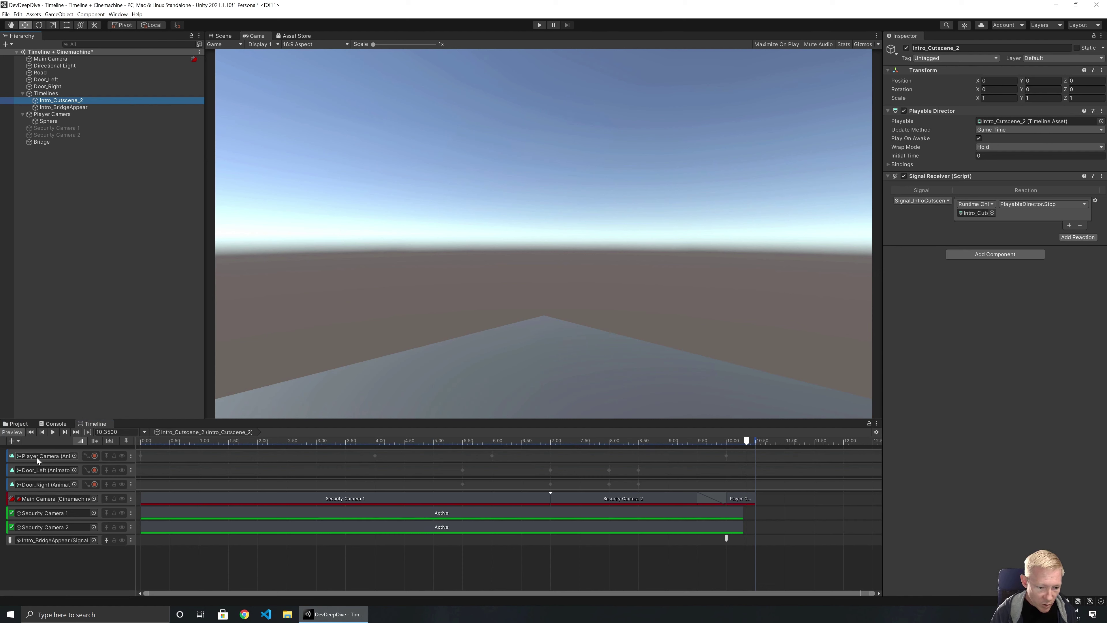
click(248, 453)
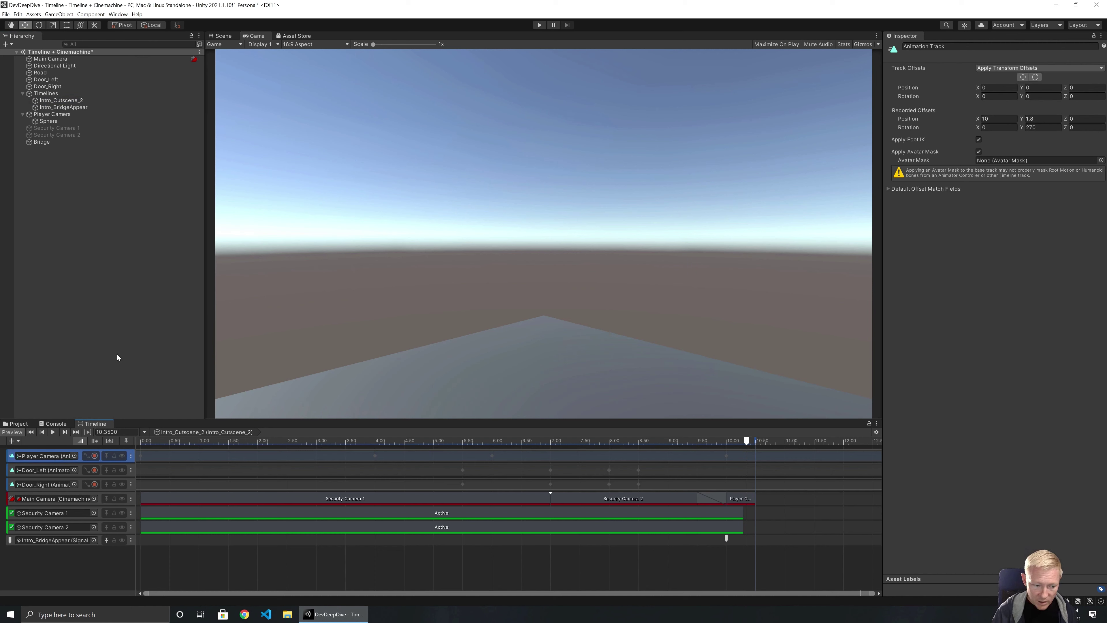
click(159, 479)
click(171, 469)
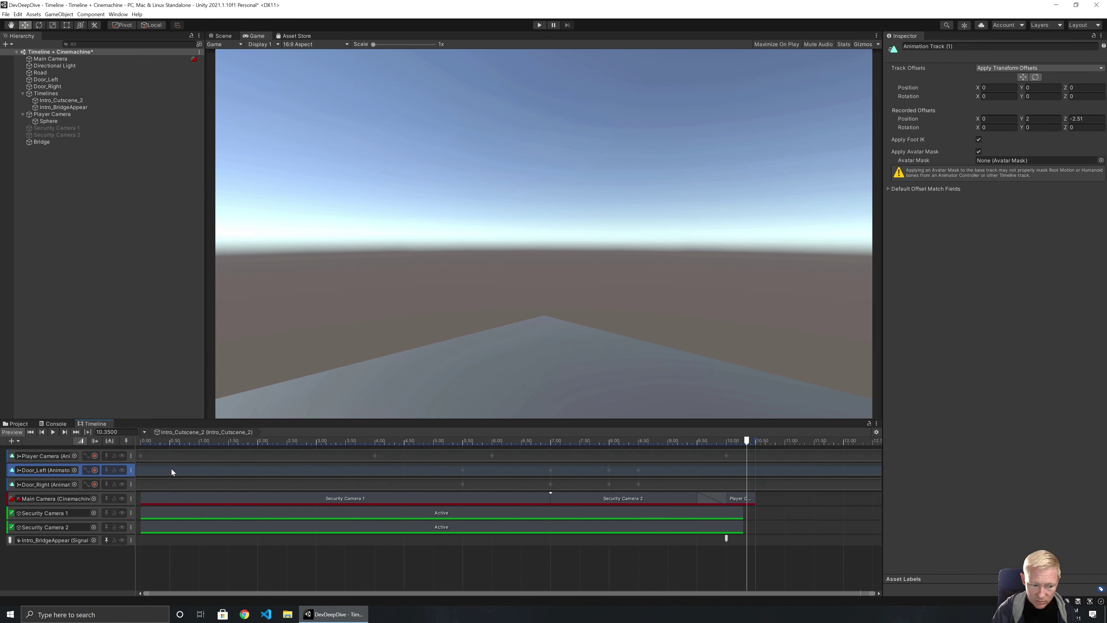
click(162, 495)
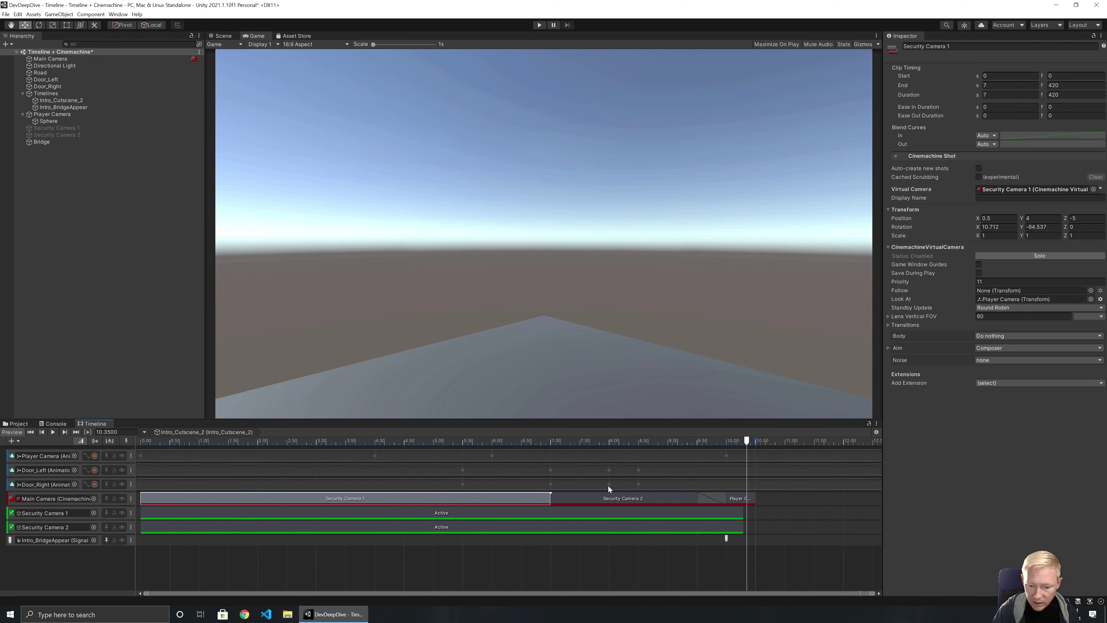
click(628, 498)
click(528, 497)
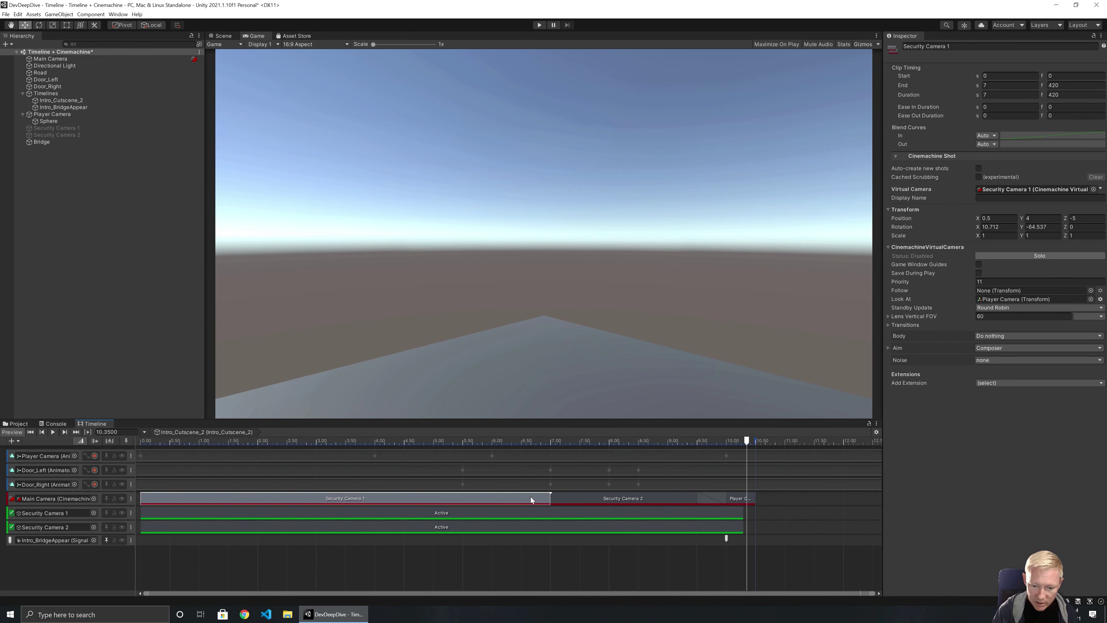
click(600, 504)
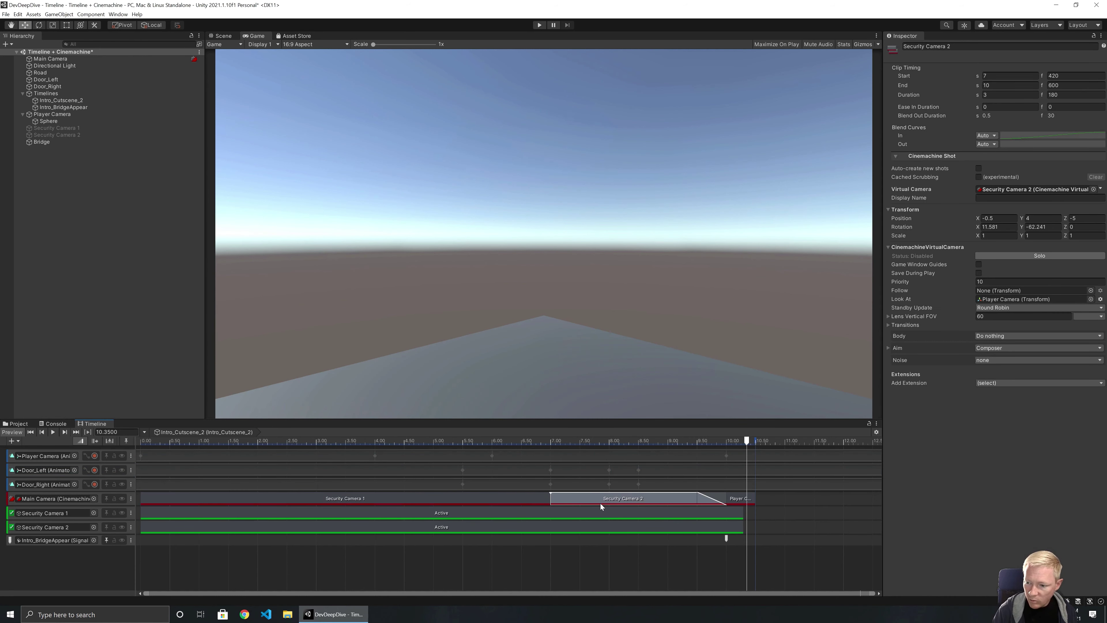
click(512, 500)
click(581, 502)
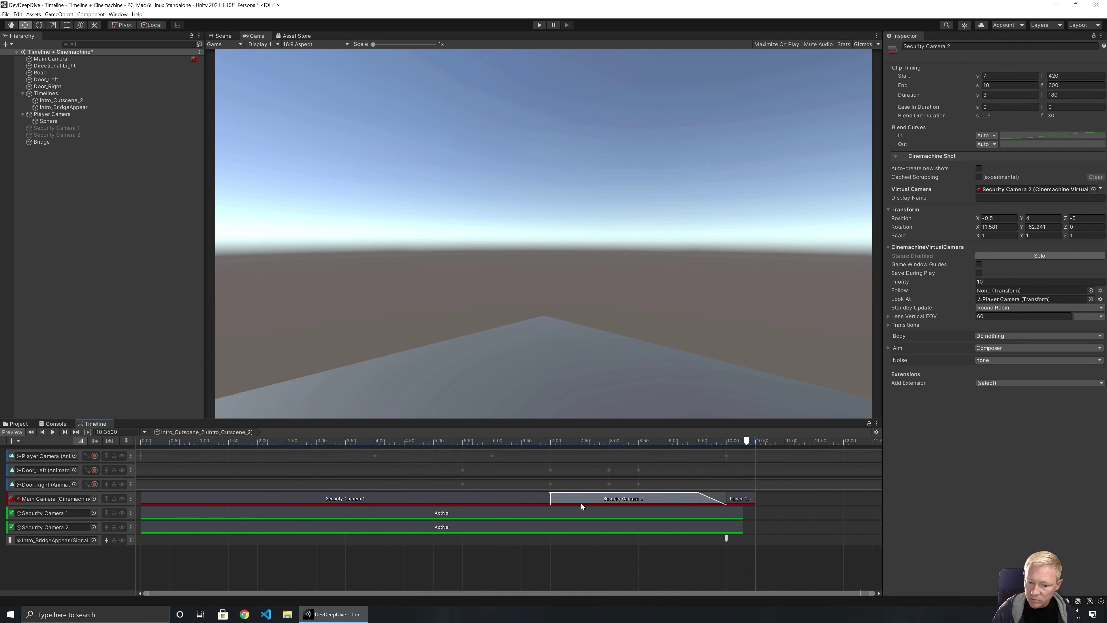
click(523, 498)
click(575, 502)
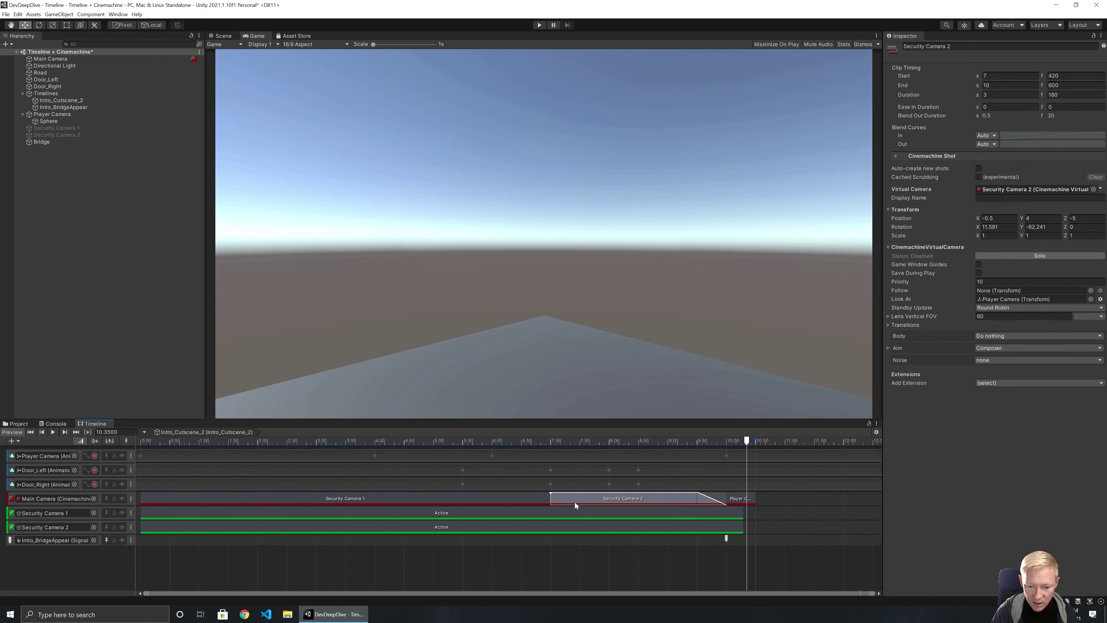
click(524, 498)
click(738, 498)
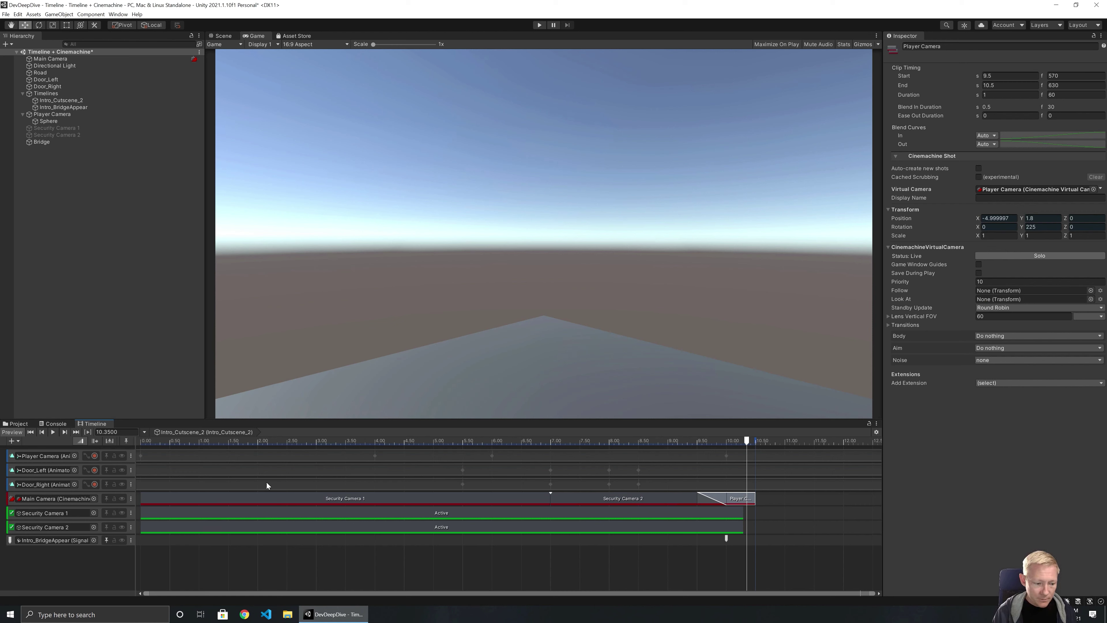
Examine the activation tracks of Security Camera 1 and 2 and the signal track bound to Intro_BridgeAppear
click(239, 512)
click(235, 528)
click(230, 513)
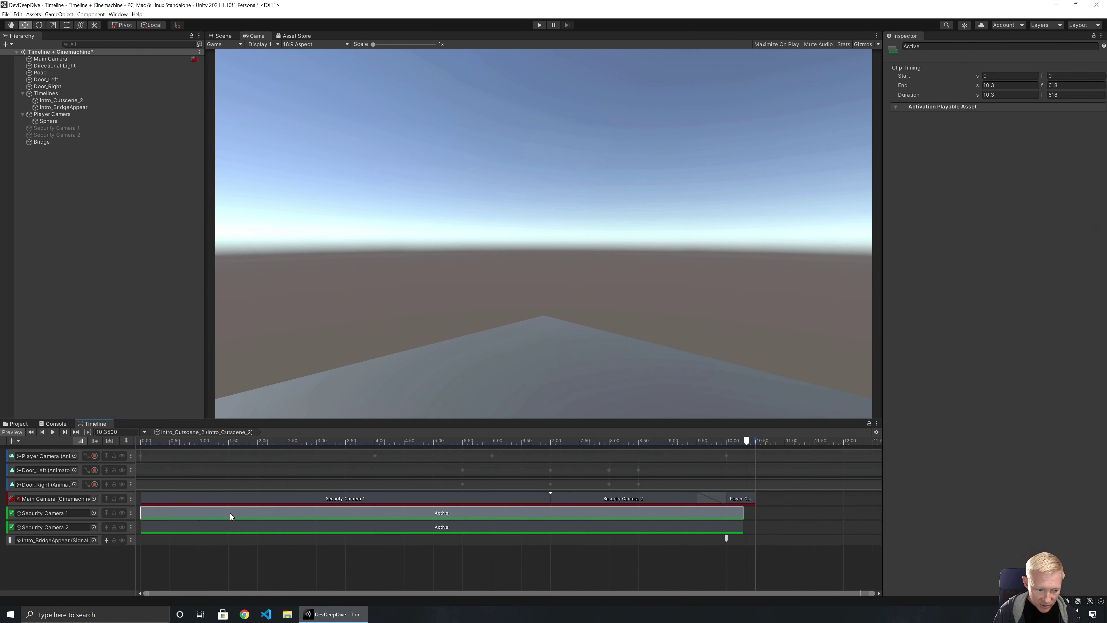
click(228, 527)
click(236, 514)
click(234, 526)
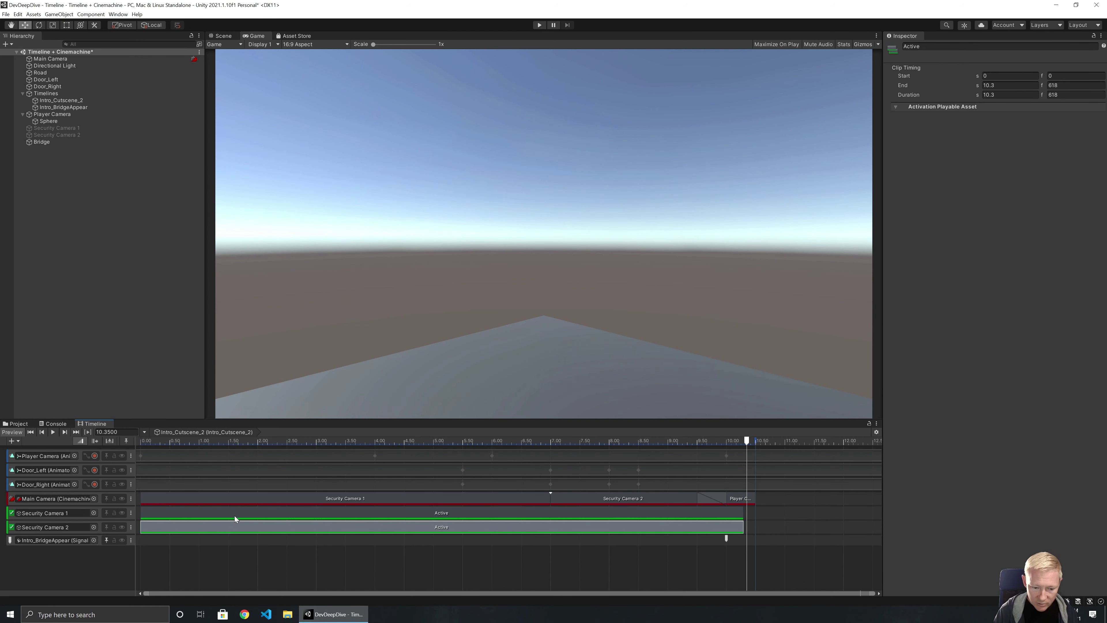
click(235, 518)
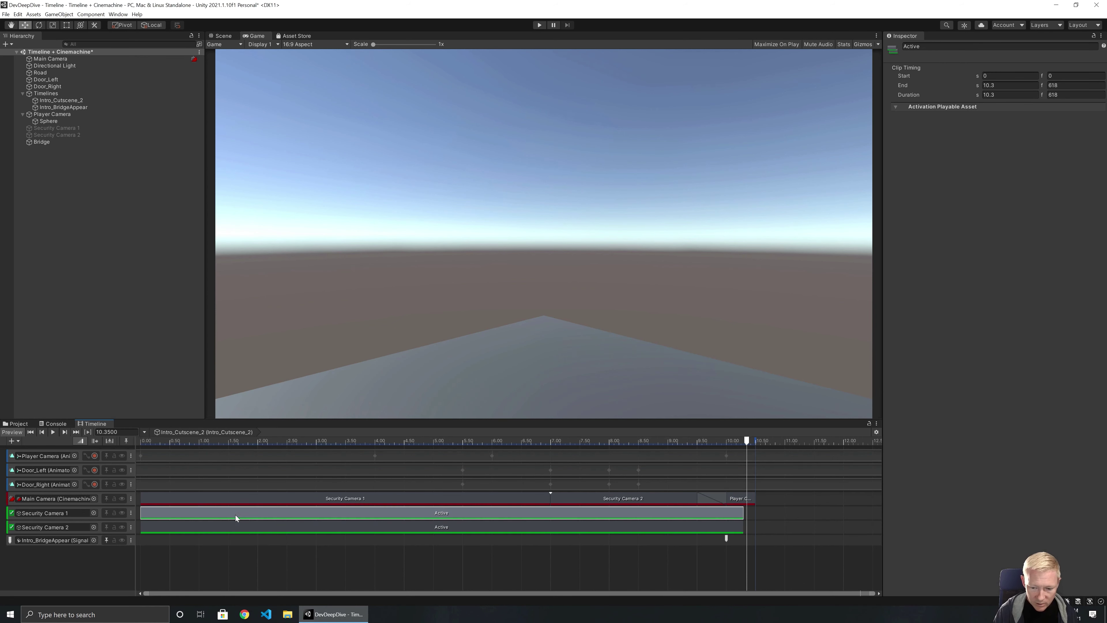
click(84, 507)
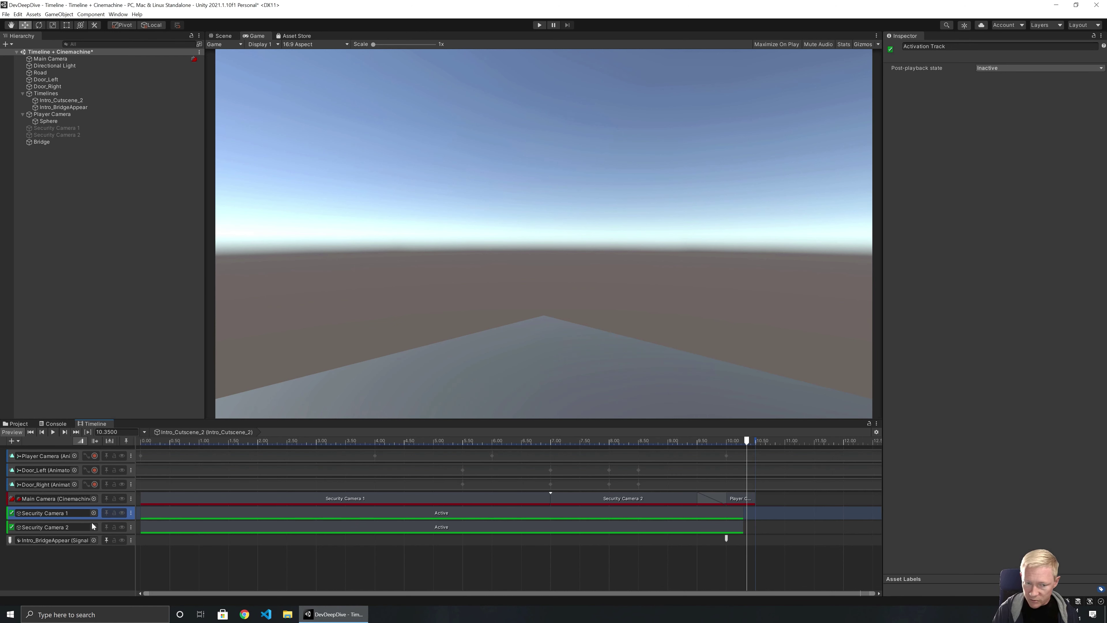
click(101, 540)
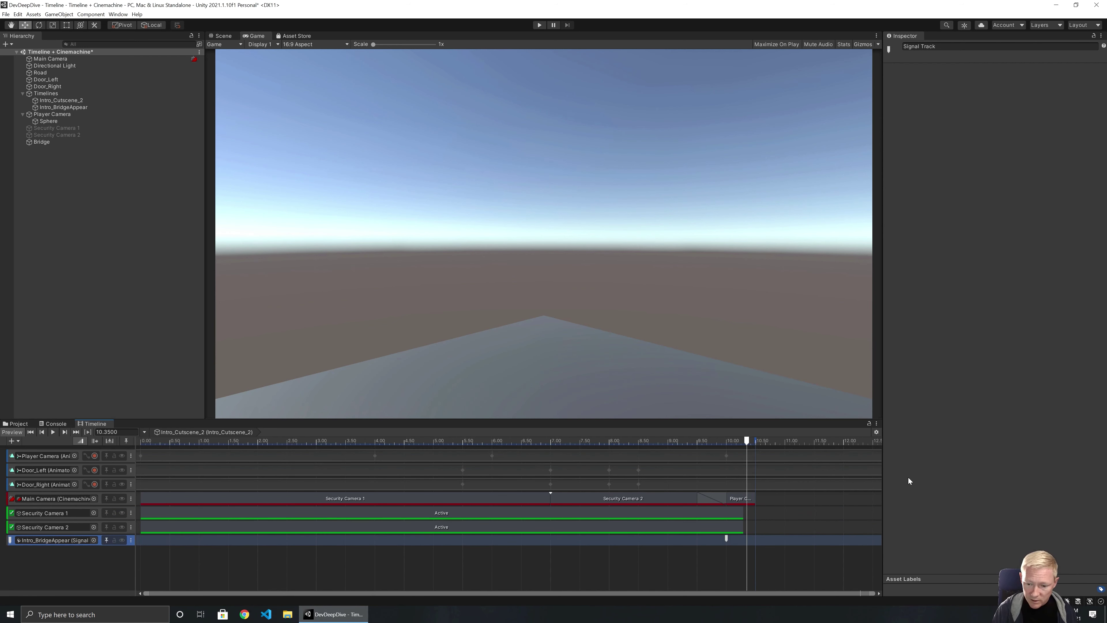
Scrub the Intro_BridgeAppear timeline to 3.5 s and inspect the signal emitter placed there
click(68, 106)
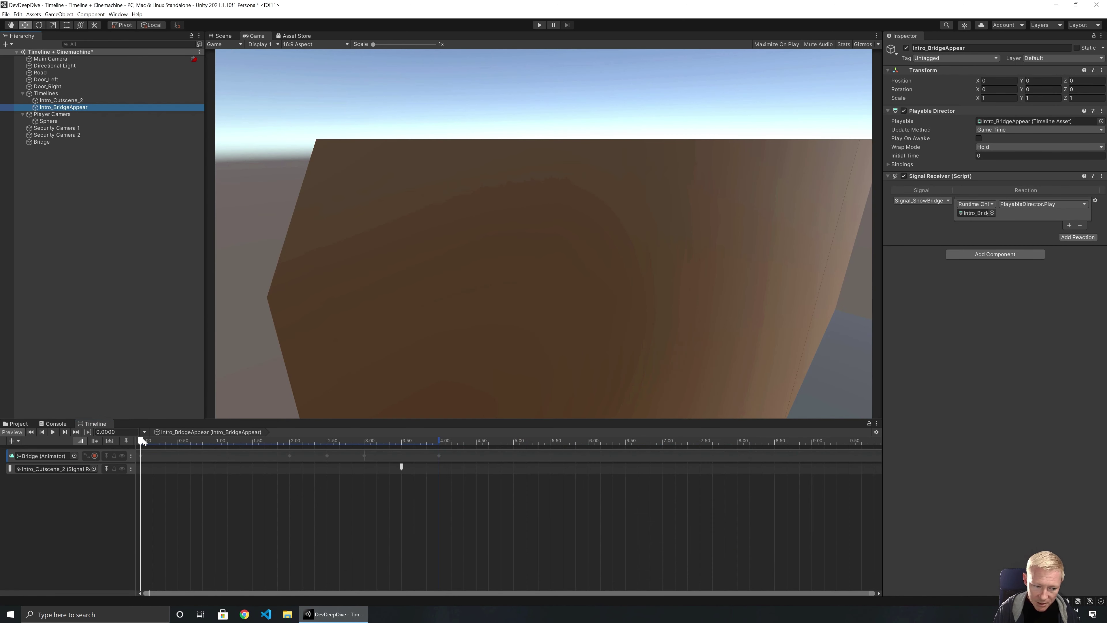
drag(143, 439, 431, 426)
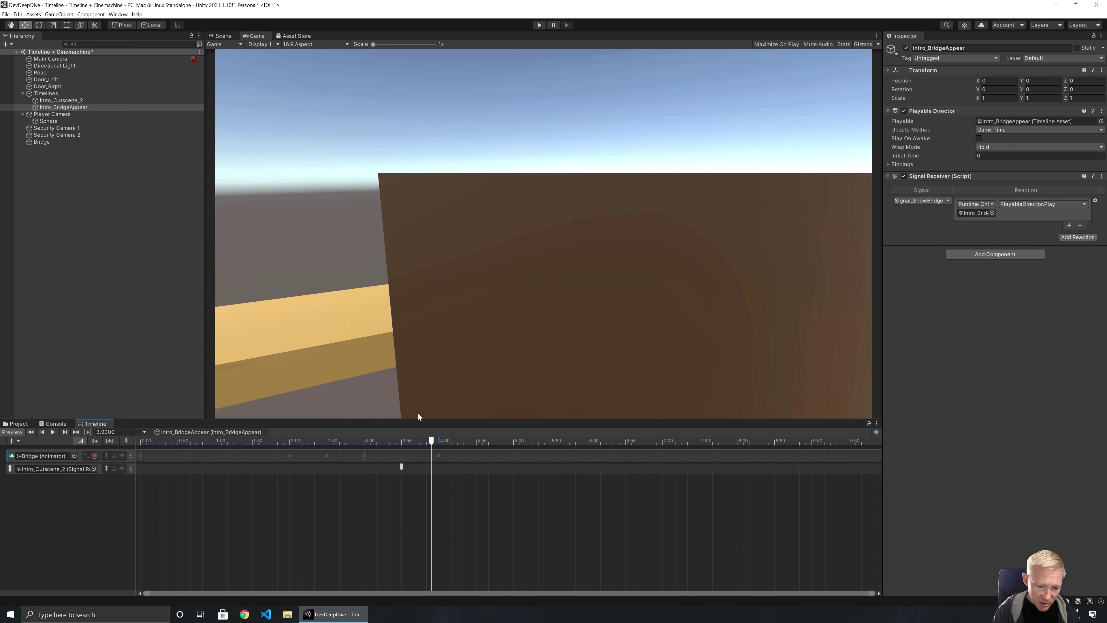
drag(431, 442, 401, 440)
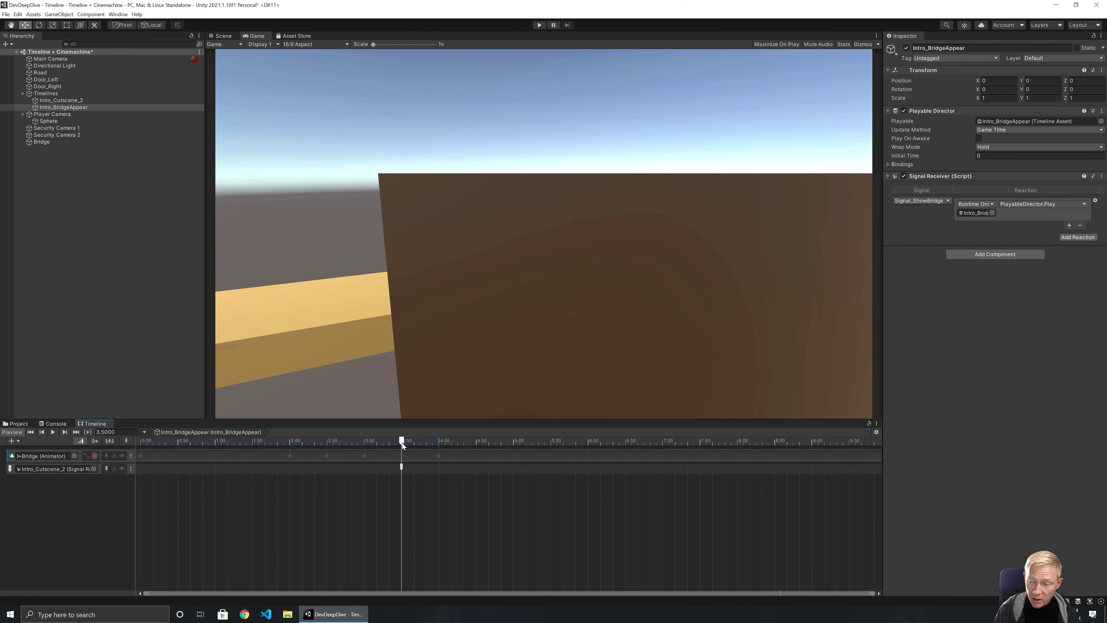
click(401, 467)
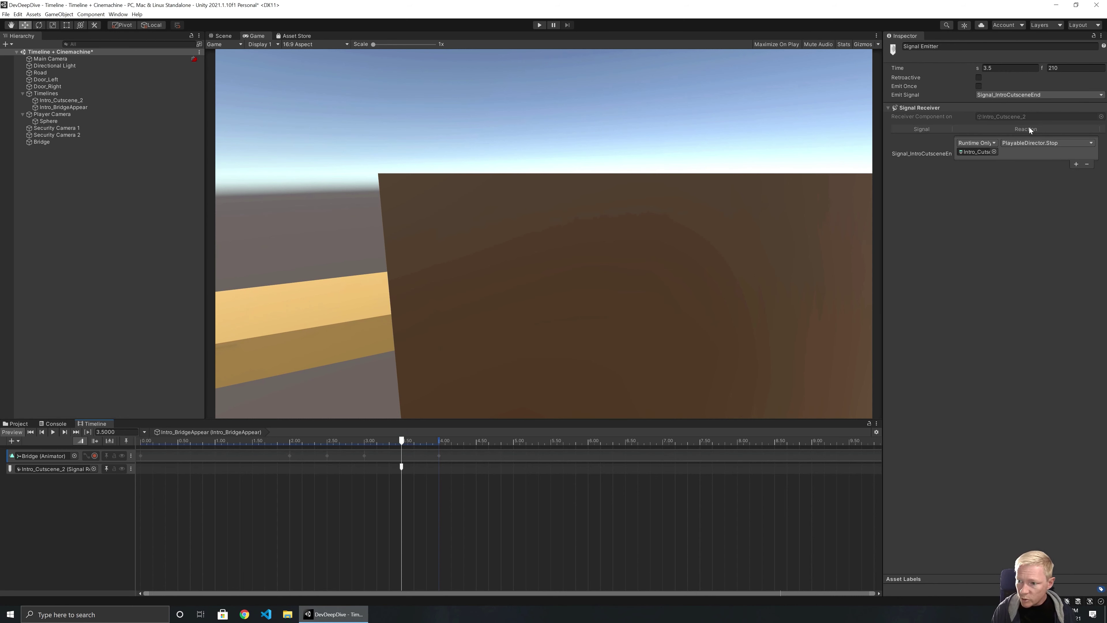
Compare the Intro_Cutscene_2 scene object's bound tracks with the unbound tracks of its timeline asset in the Timelines folder
click(60, 100)
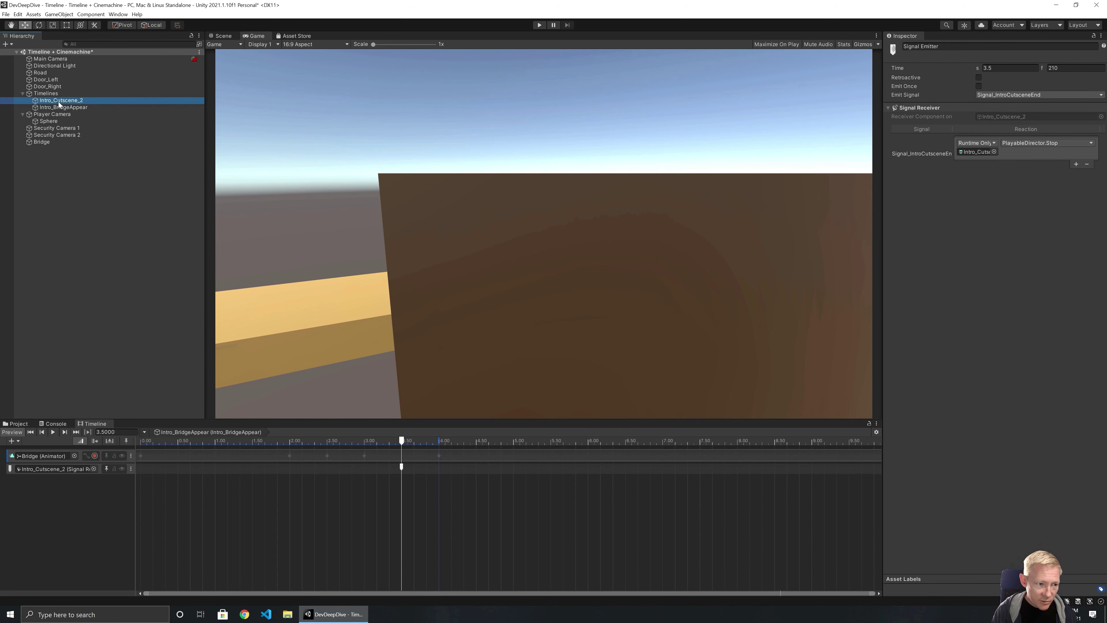
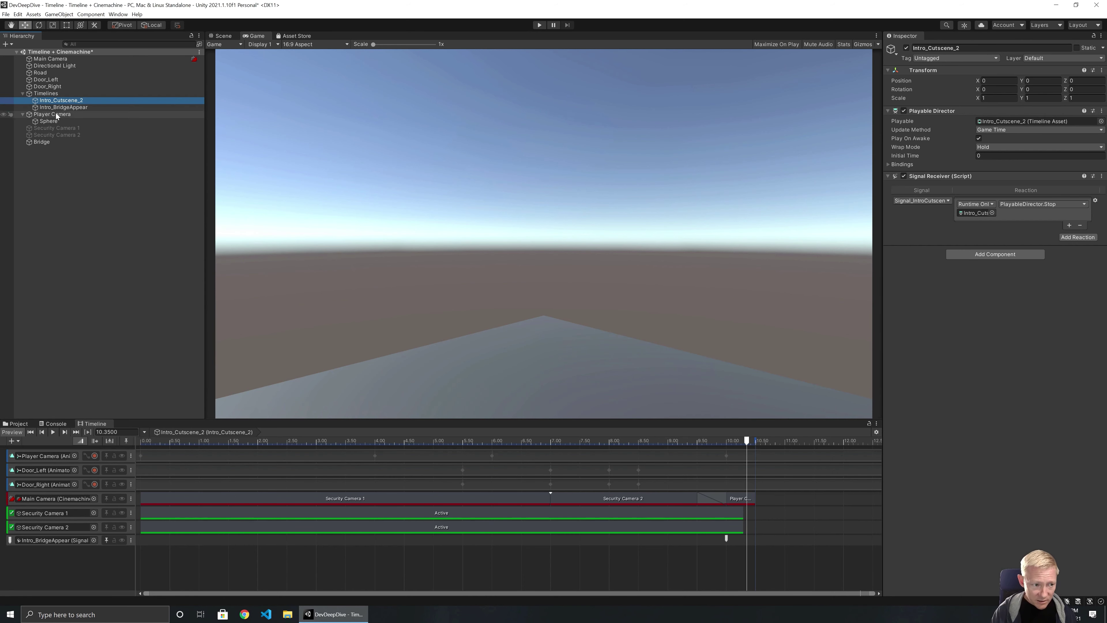
click(18, 423)
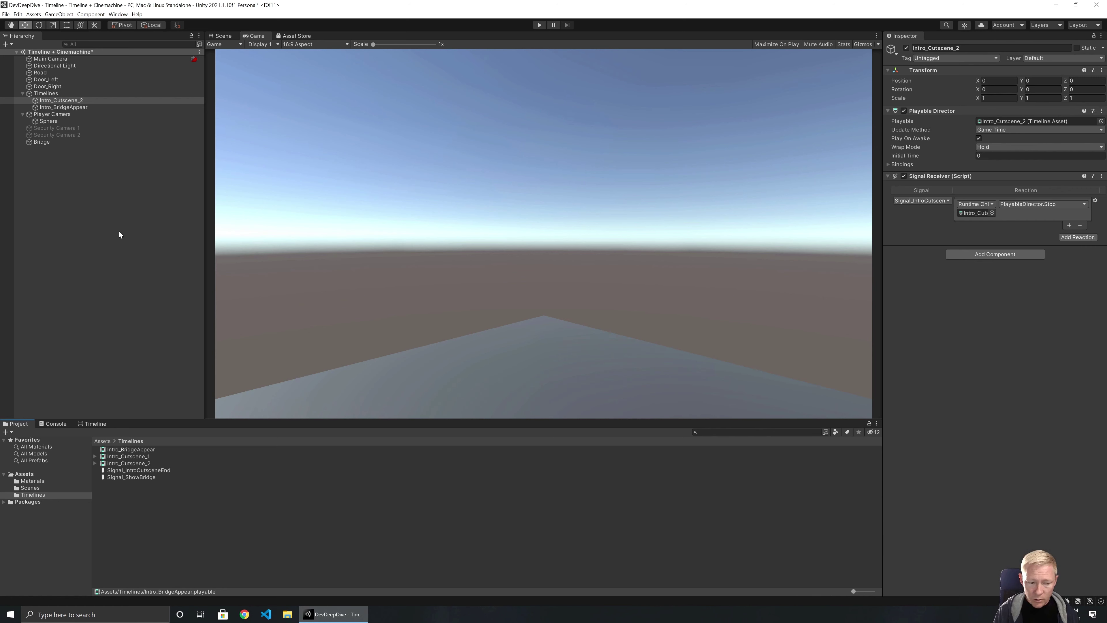
click(127, 449)
click(126, 456)
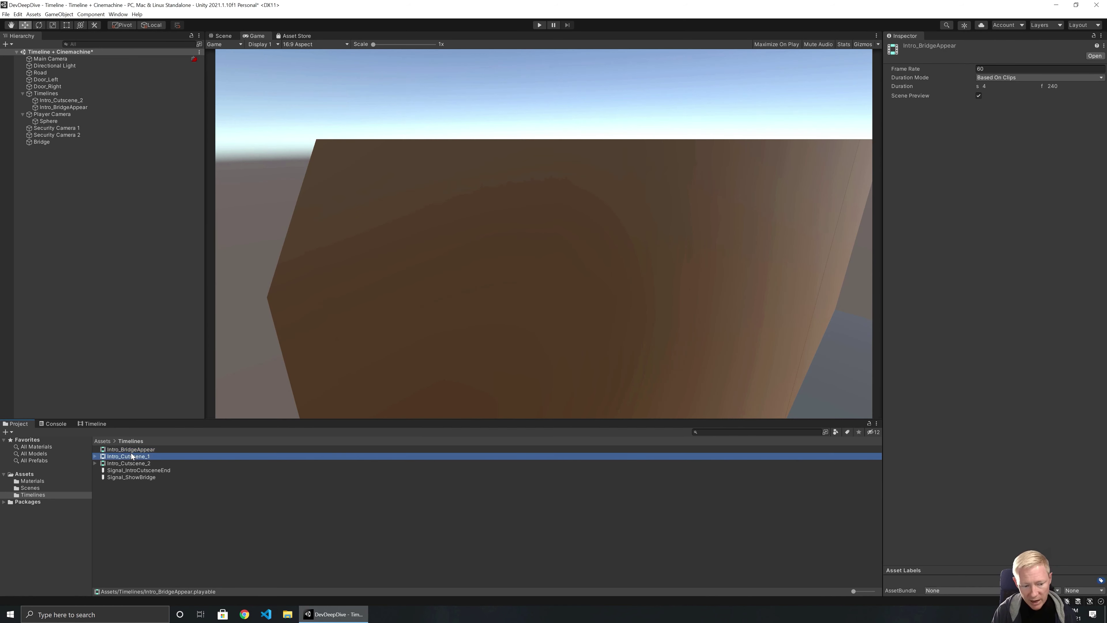
click(131, 463)
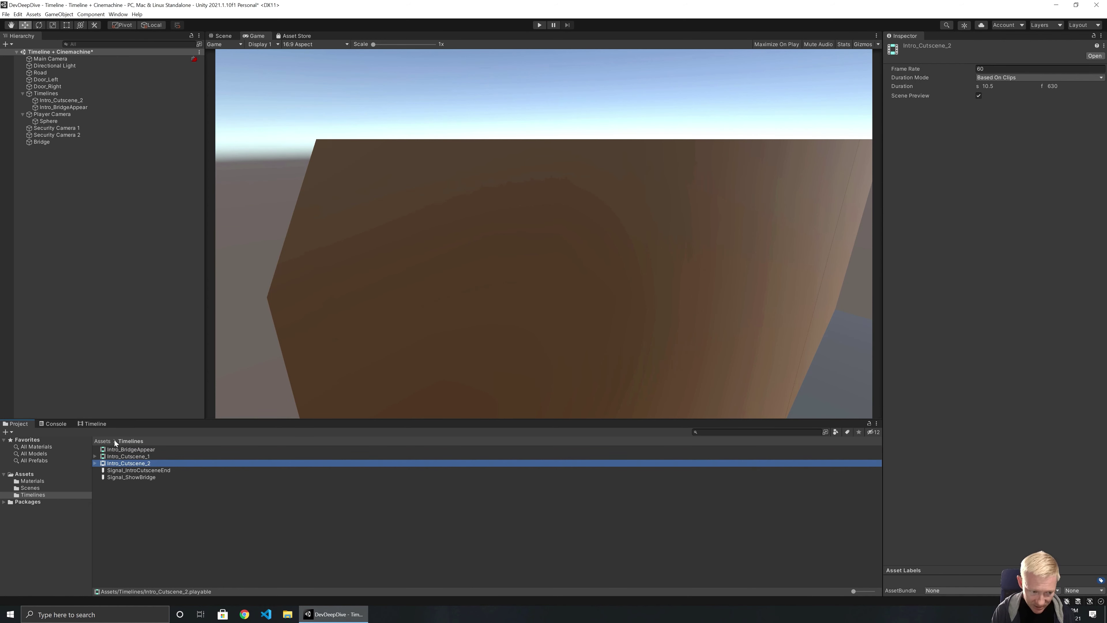
click(85, 424)
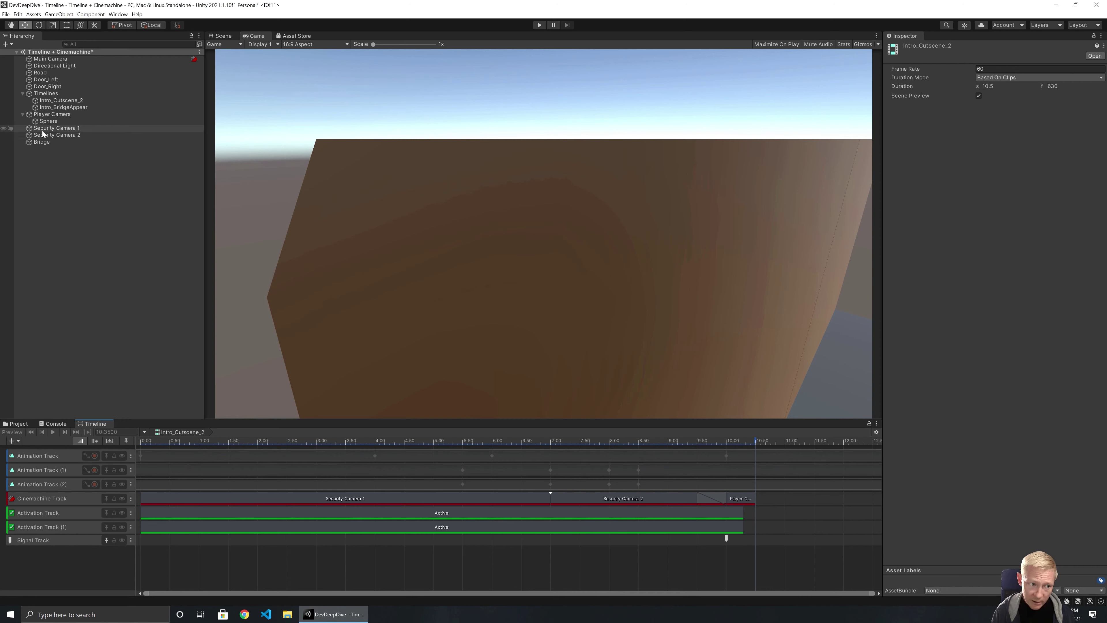
click(64, 100)
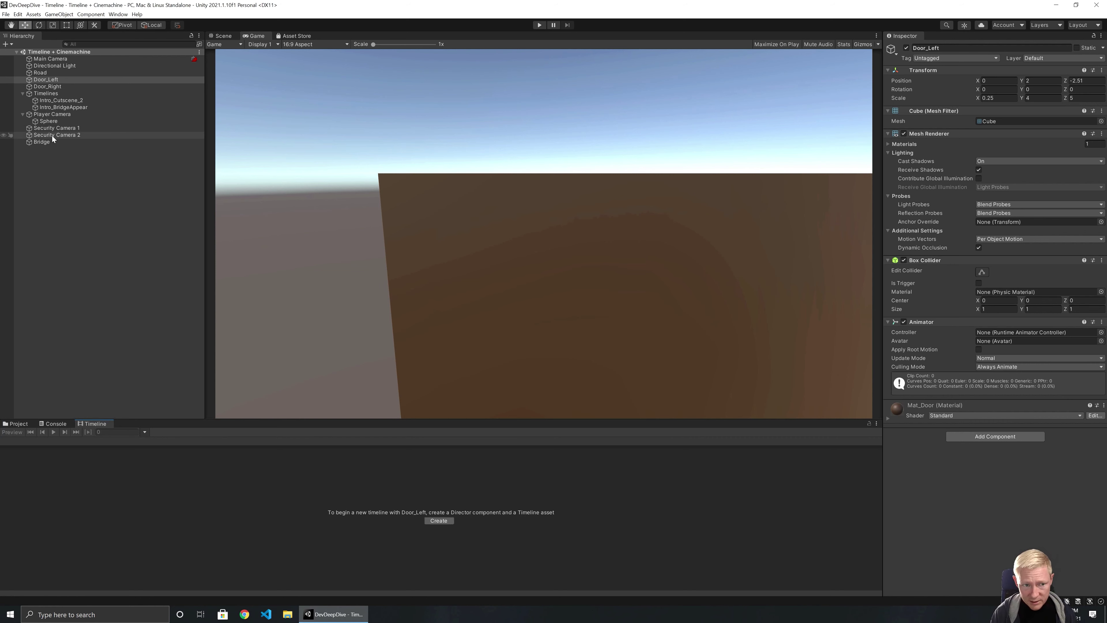
Inspect the Player Camera's components and the tracks of the Intro_Cutscene_2 timeline
click(131, 202)
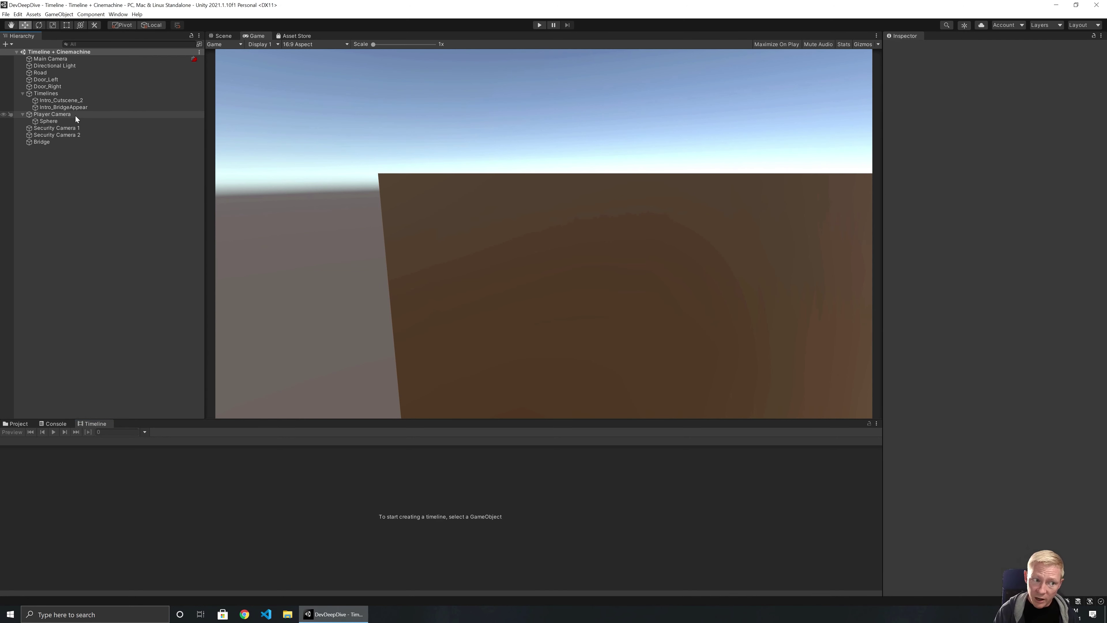
click(47, 114)
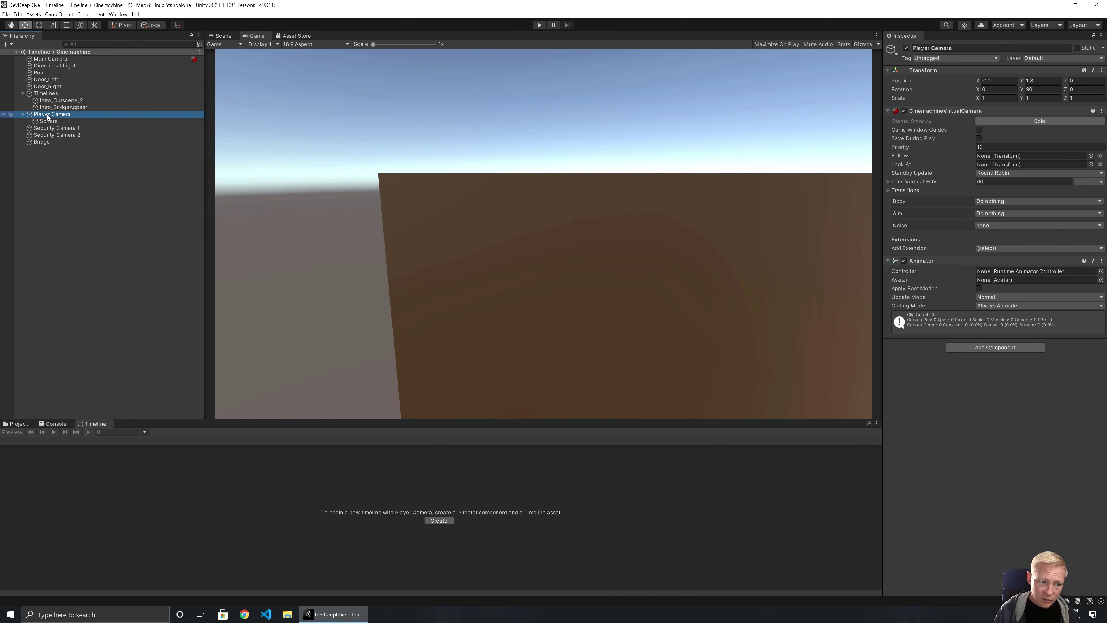
click(59, 101)
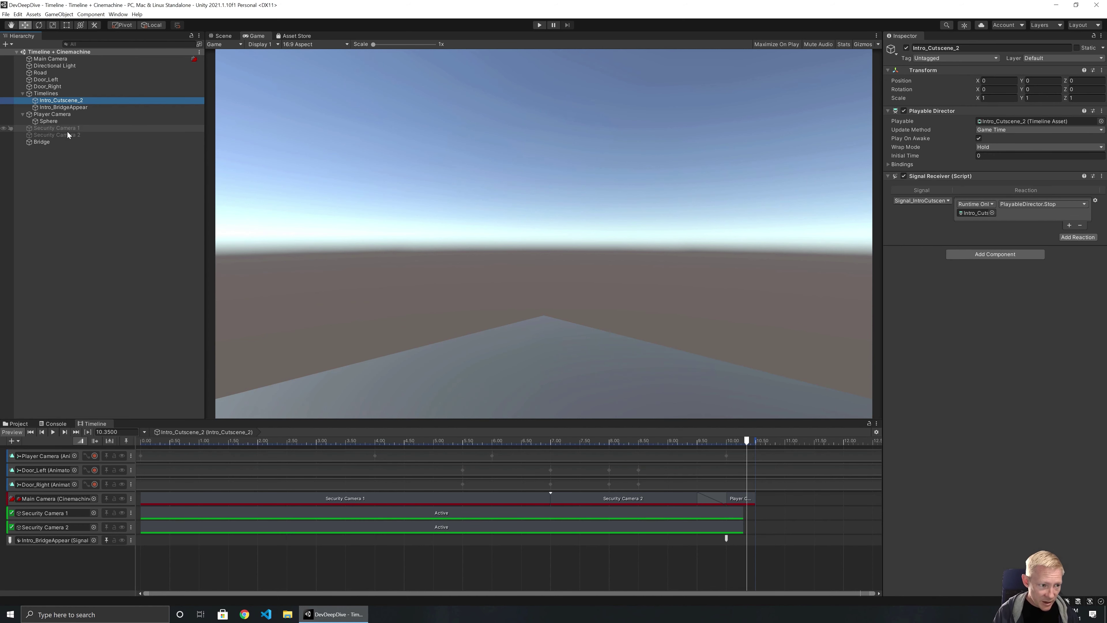
Add a 3D Plane as a child of the Bridge object
click(44, 142)
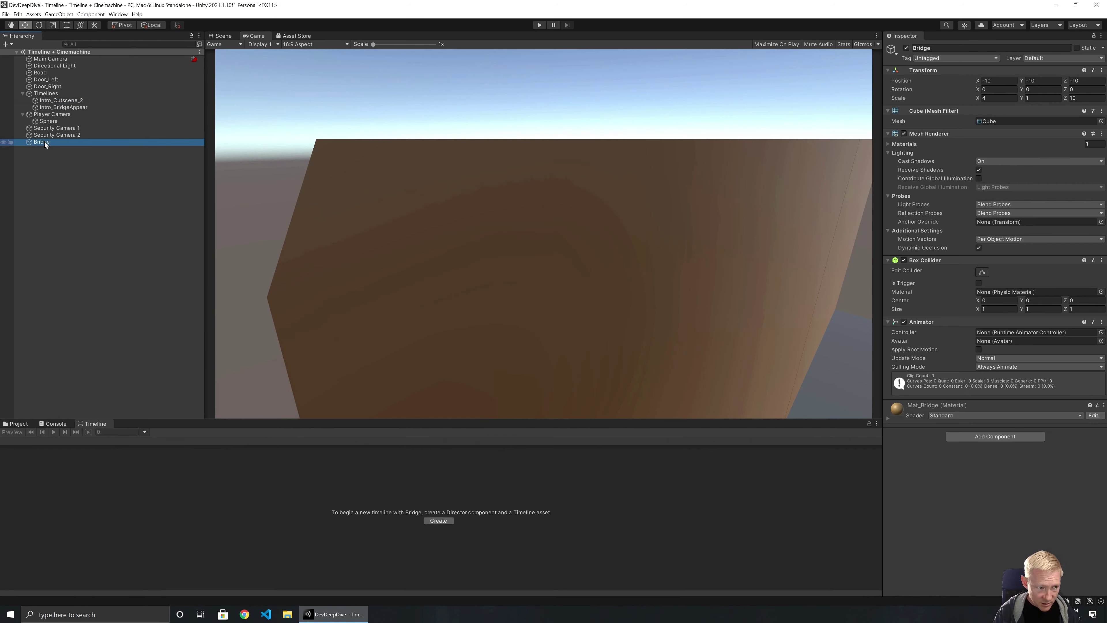
right_click(44, 142)
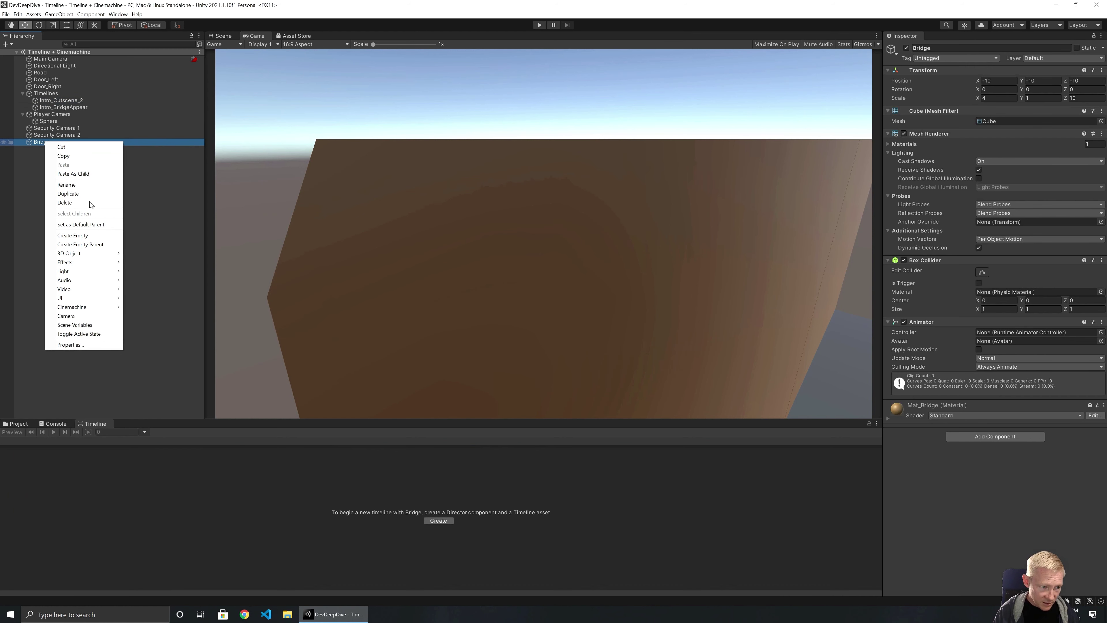
mouse_move(89, 253)
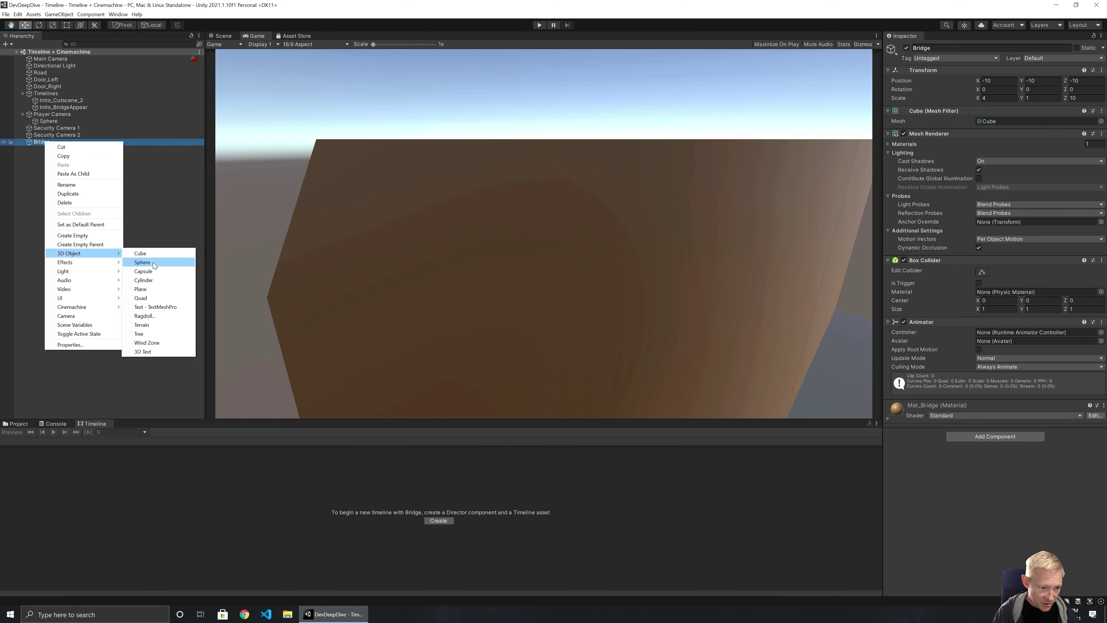
click(146, 290)
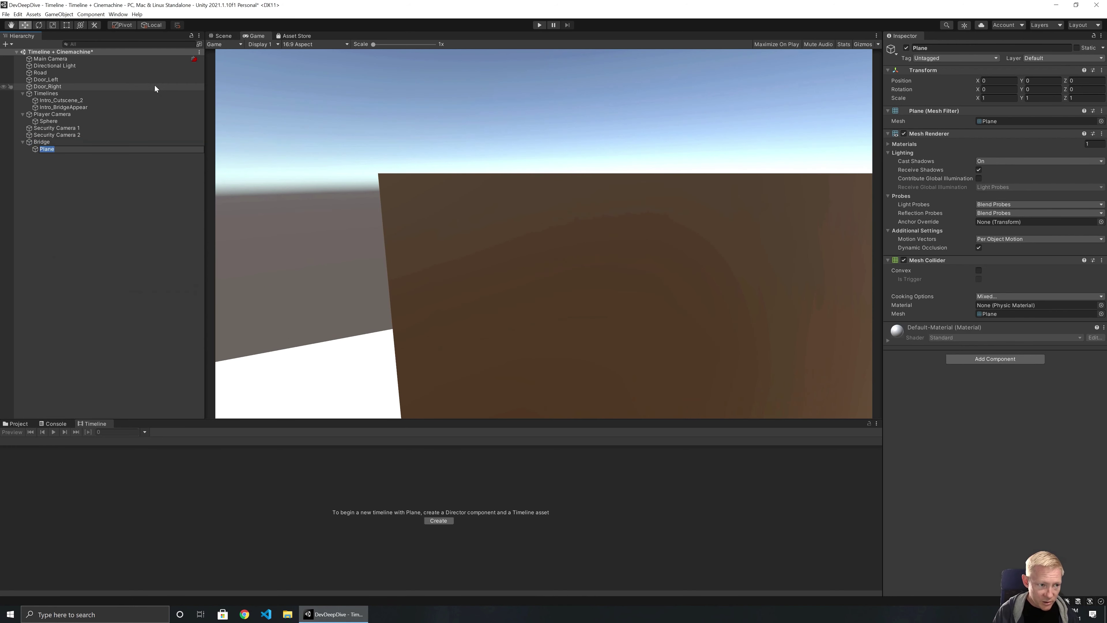
In the Scene view, scale the child Plane to 0.1 on X and 0.1 on Z to match the bridge
click(222, 36)
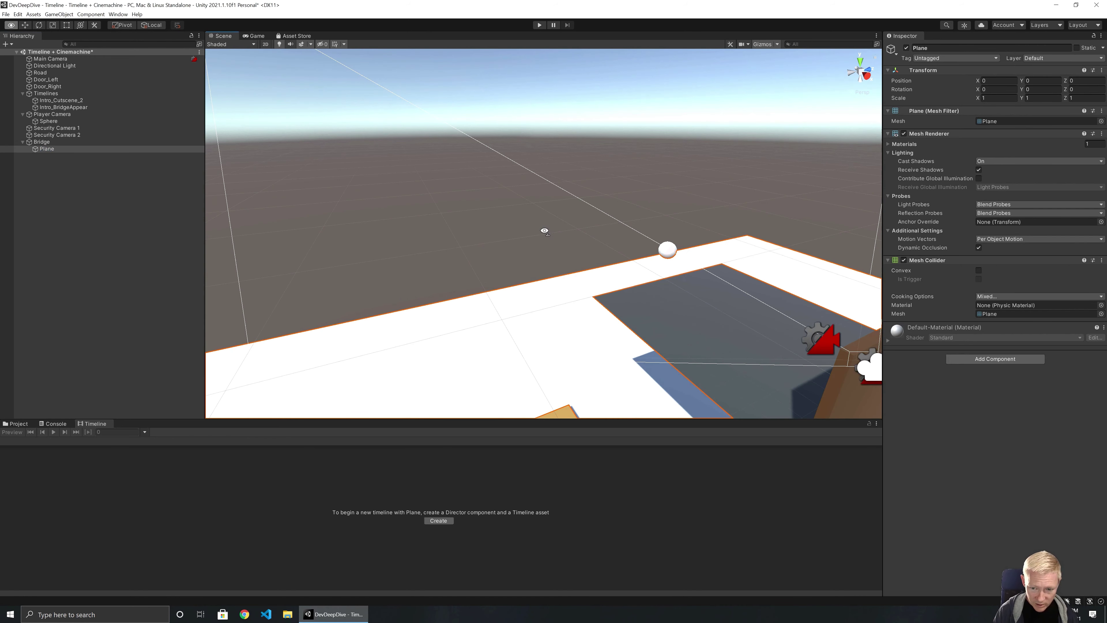
alt+drag(544, 231, 589, 294)
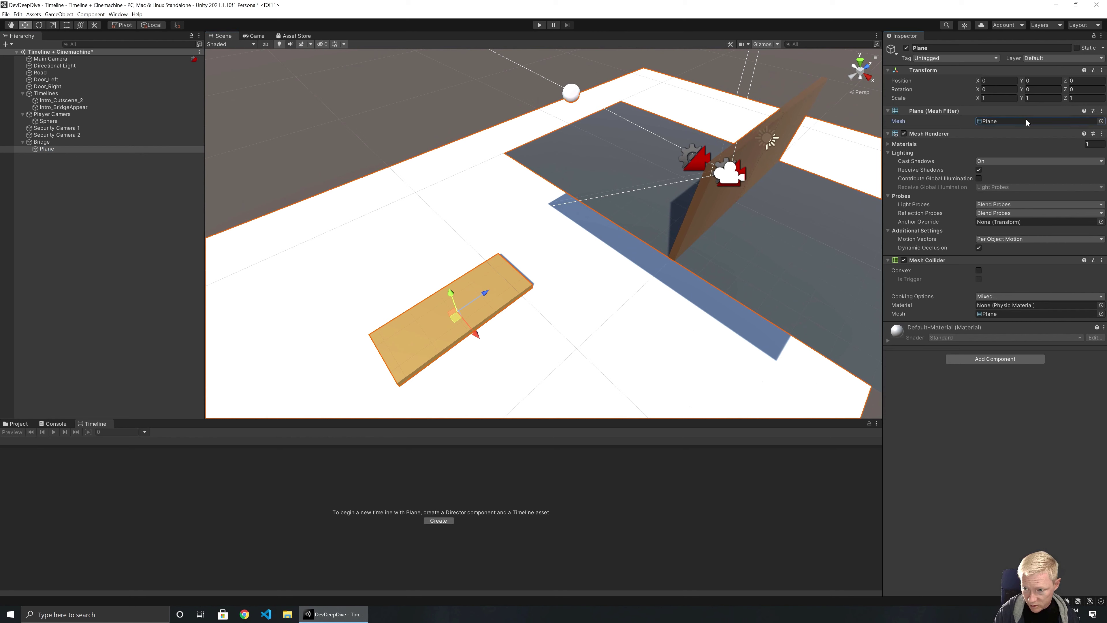
click(1003, 98)
text(0.1)
key(Tab)
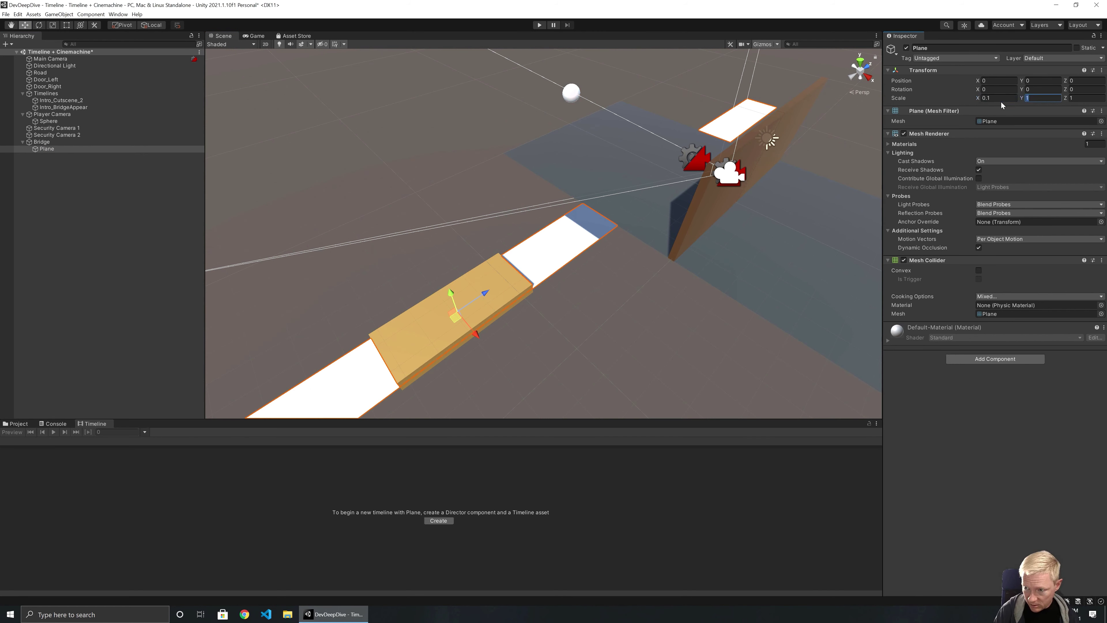
key(Tab)
text(0.0)
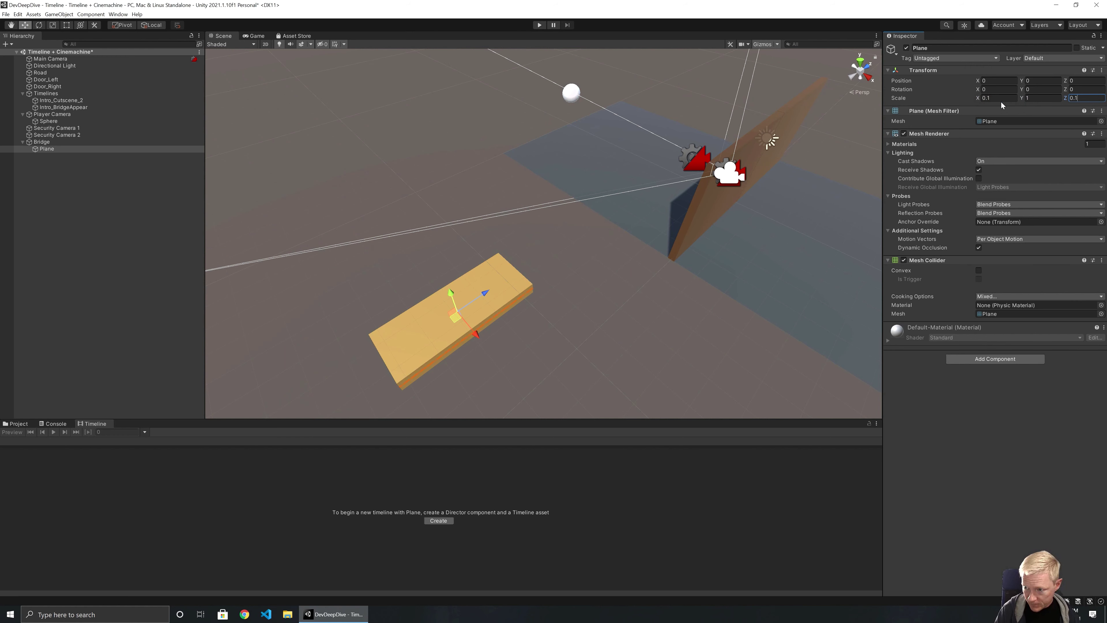
Raise the Plane above the bridge by setting its Y position to 5
drag(457, 296, 451, 282)
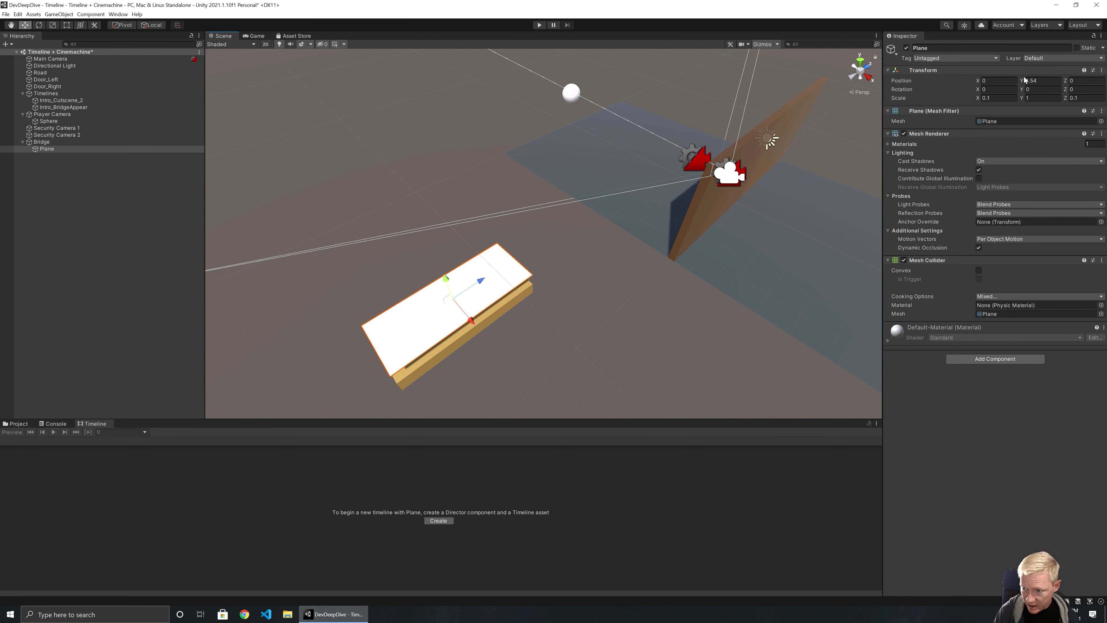
click(1042, 80)
text(3)
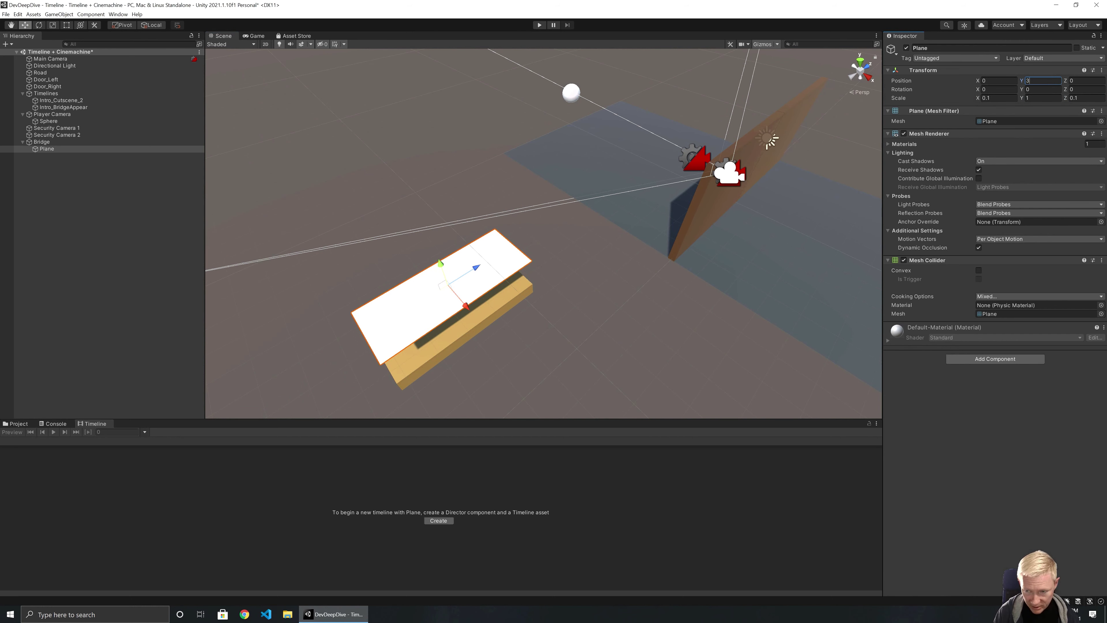
right_drag(584, 368, 739, 407)
key(f)
click(1042, 80)
text(5)
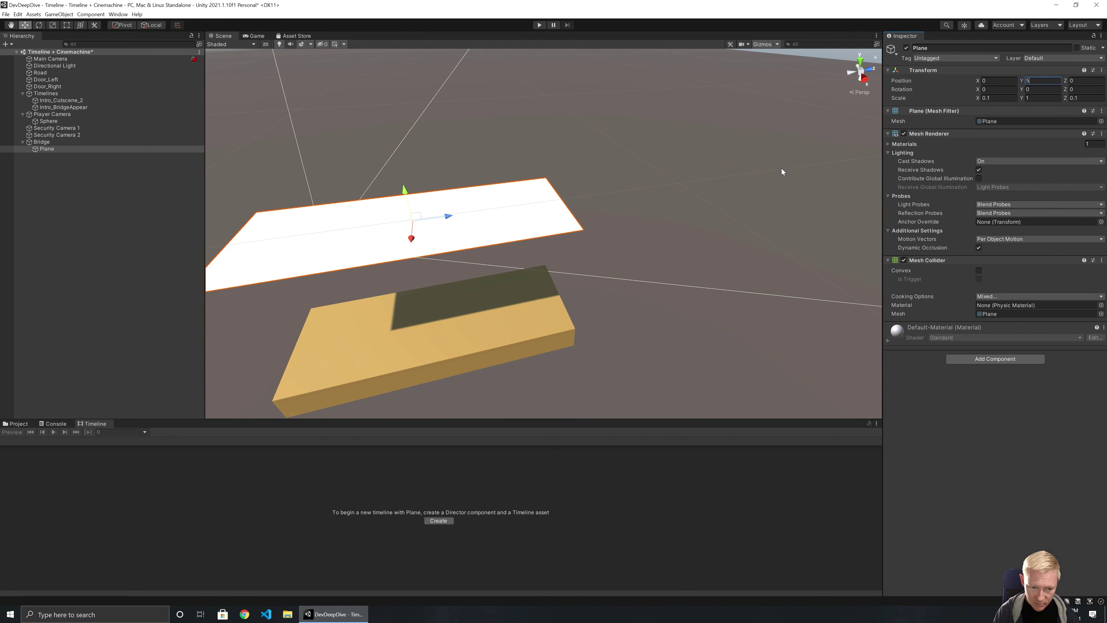
Scrub the Intro_BridgeAppear timeline to about 2.1 s and examine the Plane's position above the bridge
click(39, 143)
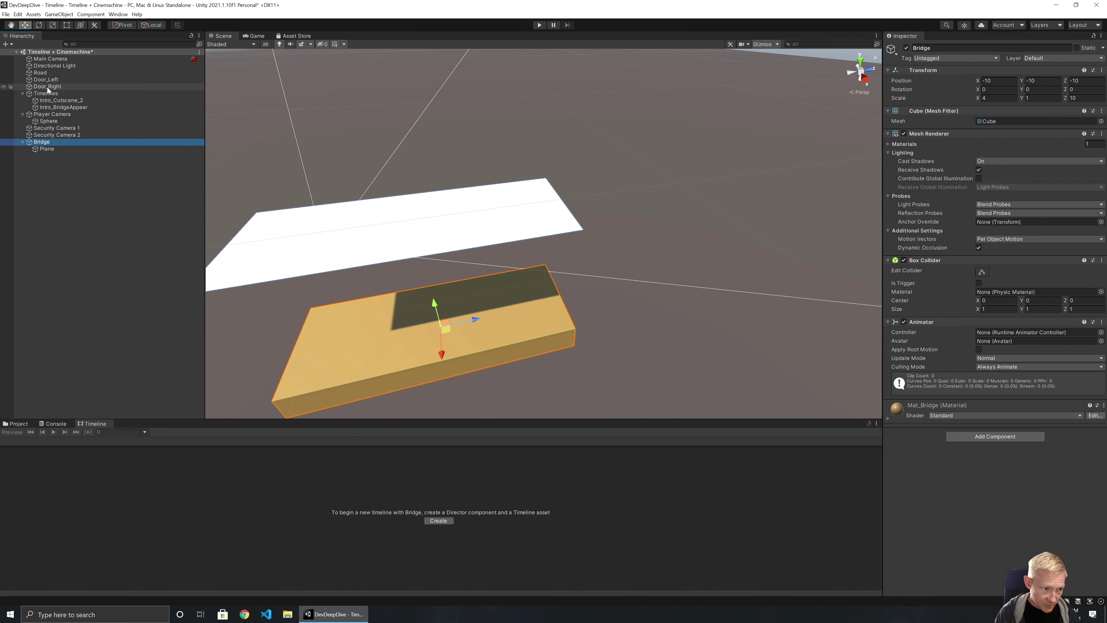
click(48, 100)
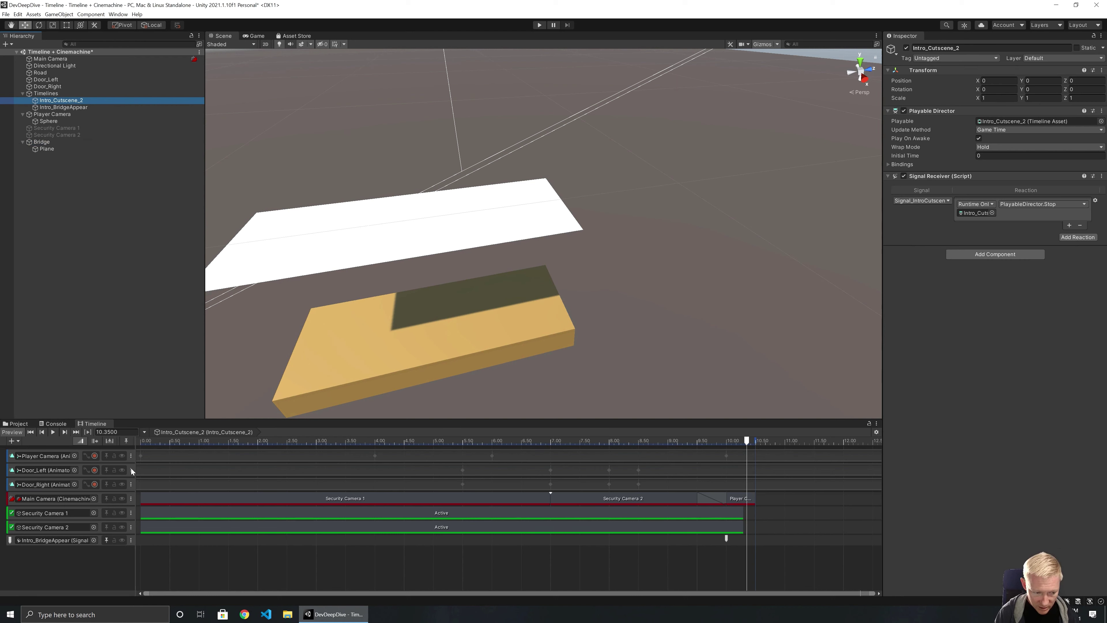
click(47, 108)
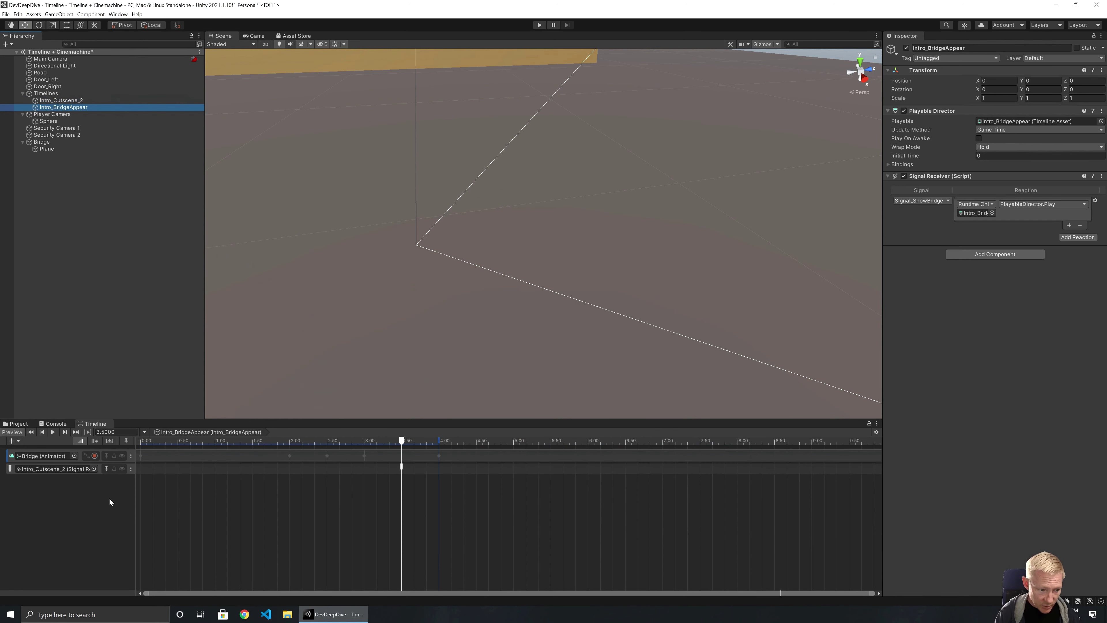
drag(402, 439, 298, 451)
right_drag(436, 349, 445, 188)
click(47, 148)
key(f)
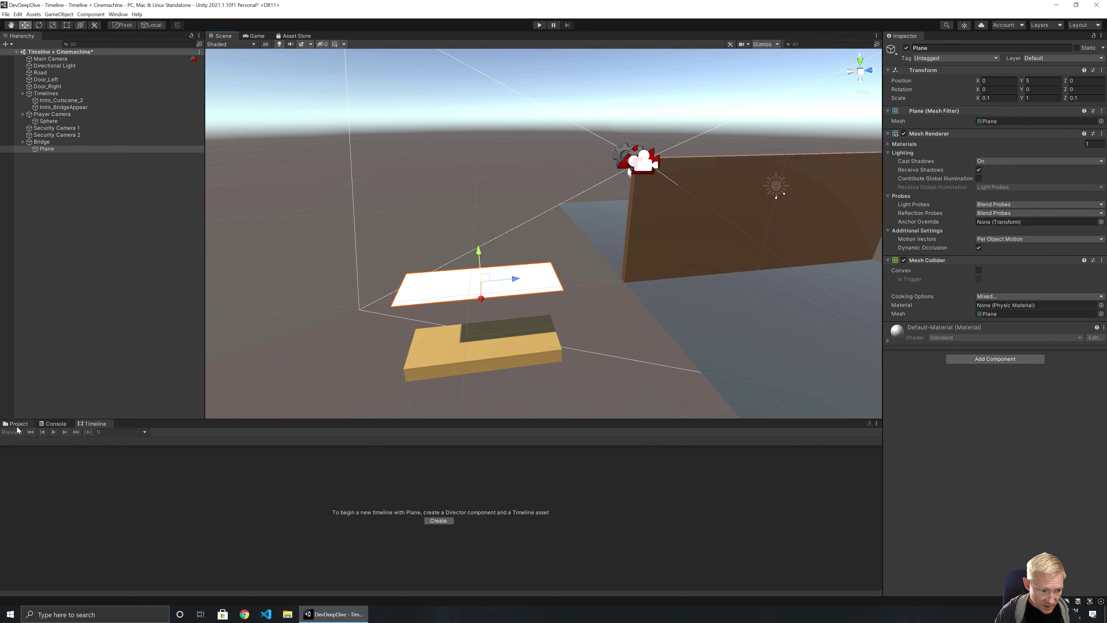
Start recording on the Bridge track of Intro_BridgeAppear at 2.0 s and key the child Plane's Y position at 5
click(62, 107)
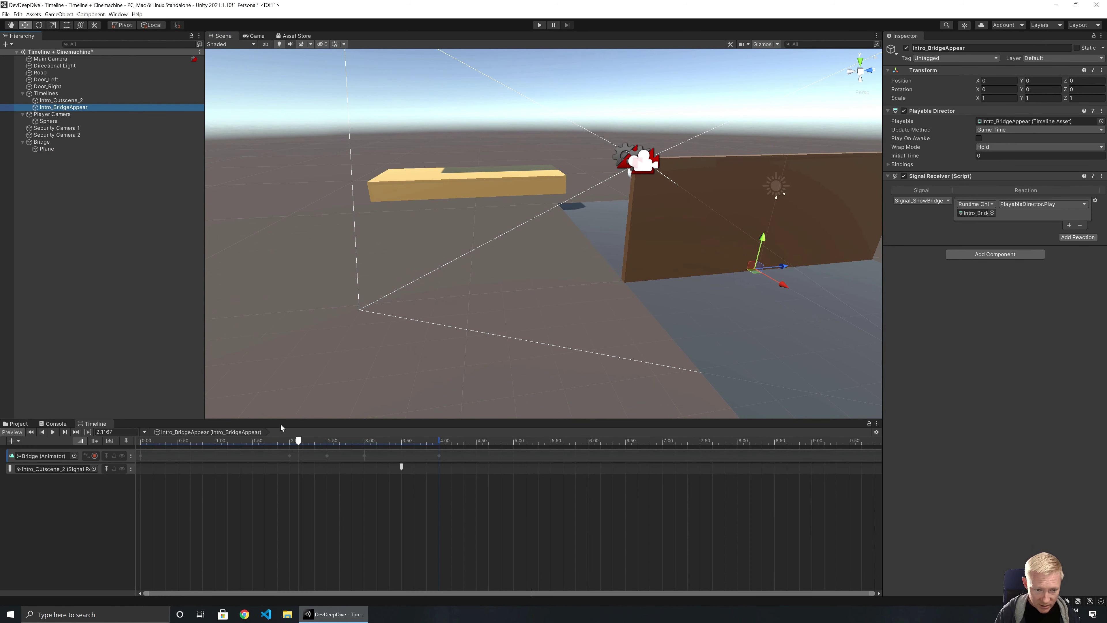
mouse_move(298, 440)
mouse_down()
mouse_move(172, 440)
mouse_move(440, 440)
mouse_move(291, 443)
mouse_up()
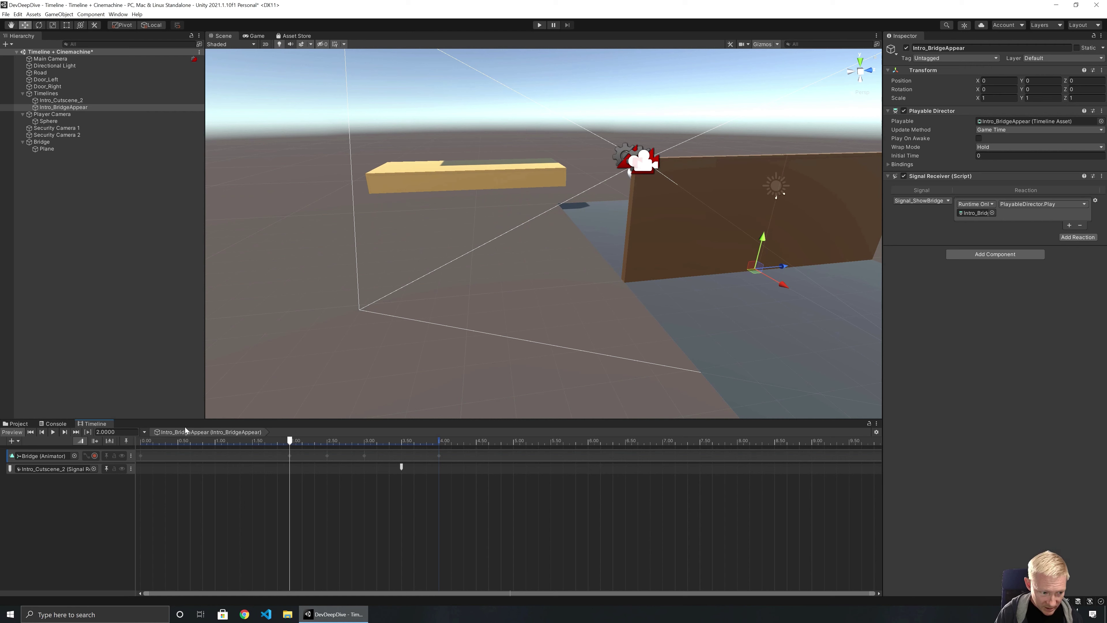
click(95, 456)
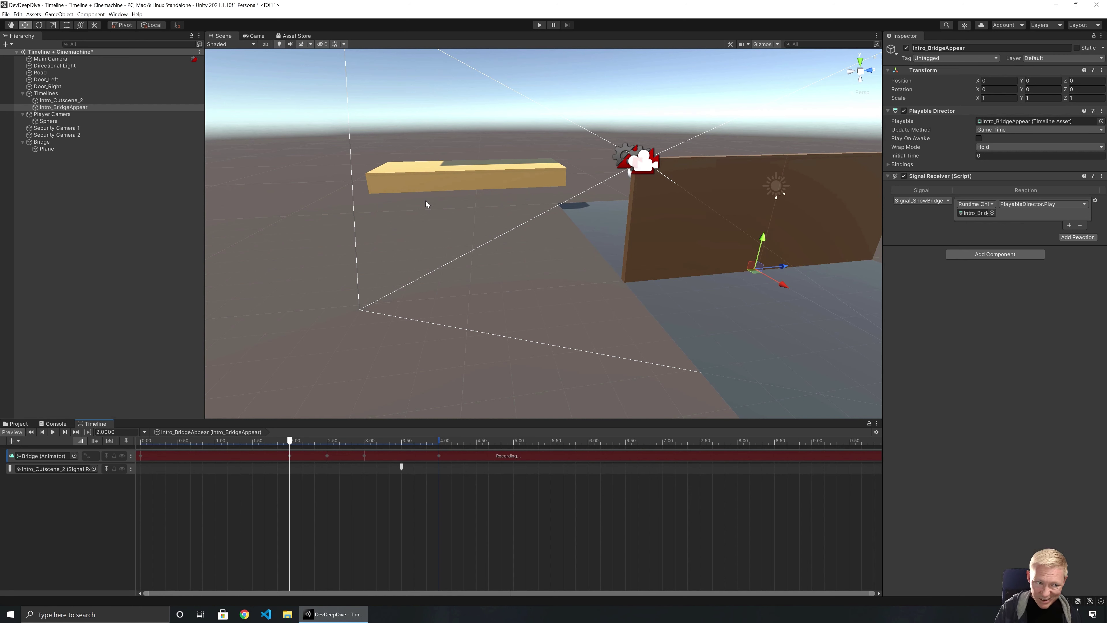
click(46, 149)
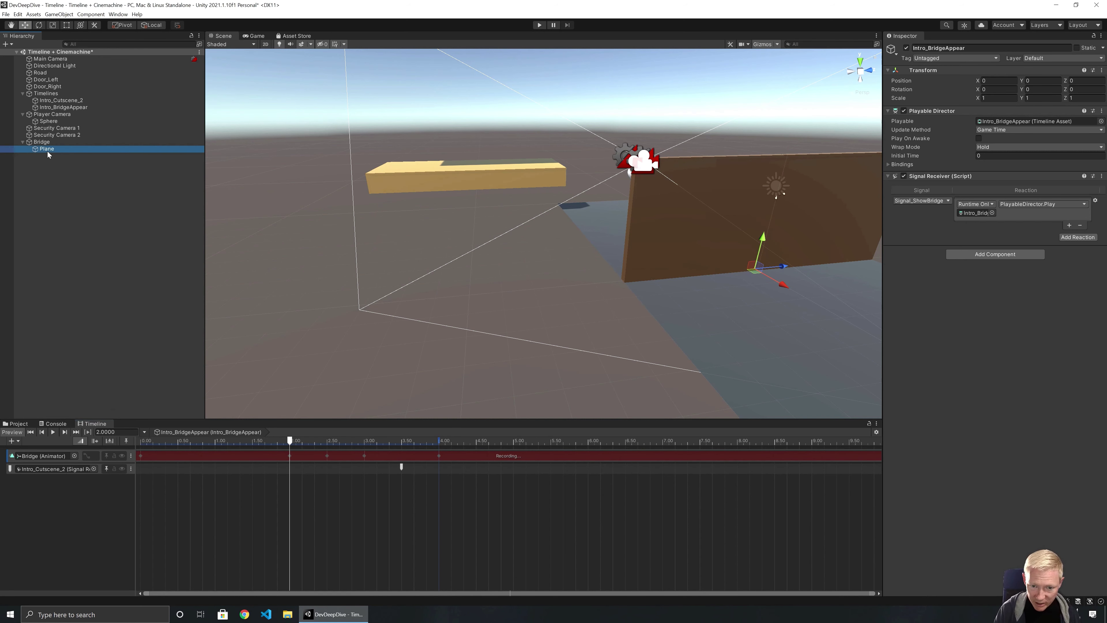
right_drag(634, 209, 528, 282)
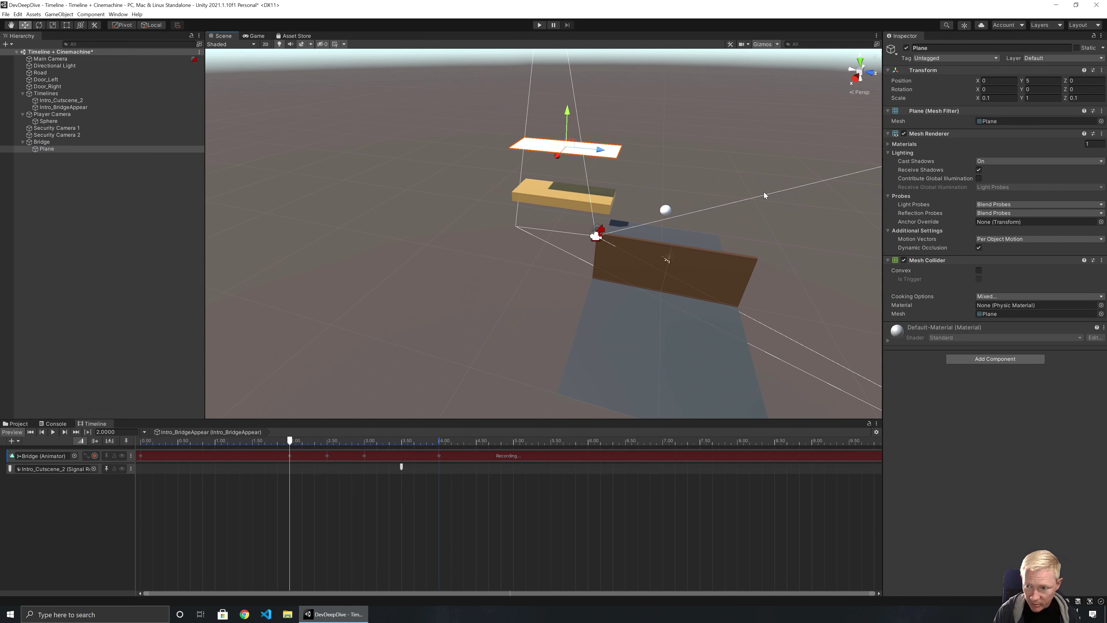
click(1023, 81)
key(End)
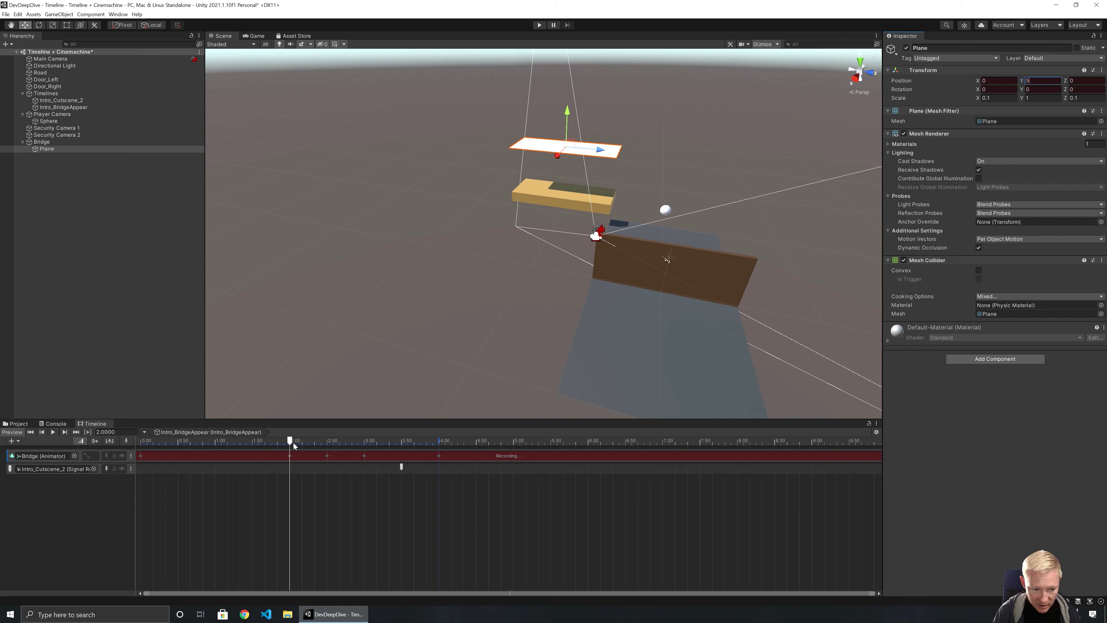
Key the child Plane's Y position at 5.5 at 2.5 s on the recording Bridge track
drag(292, 443, 327, 445)
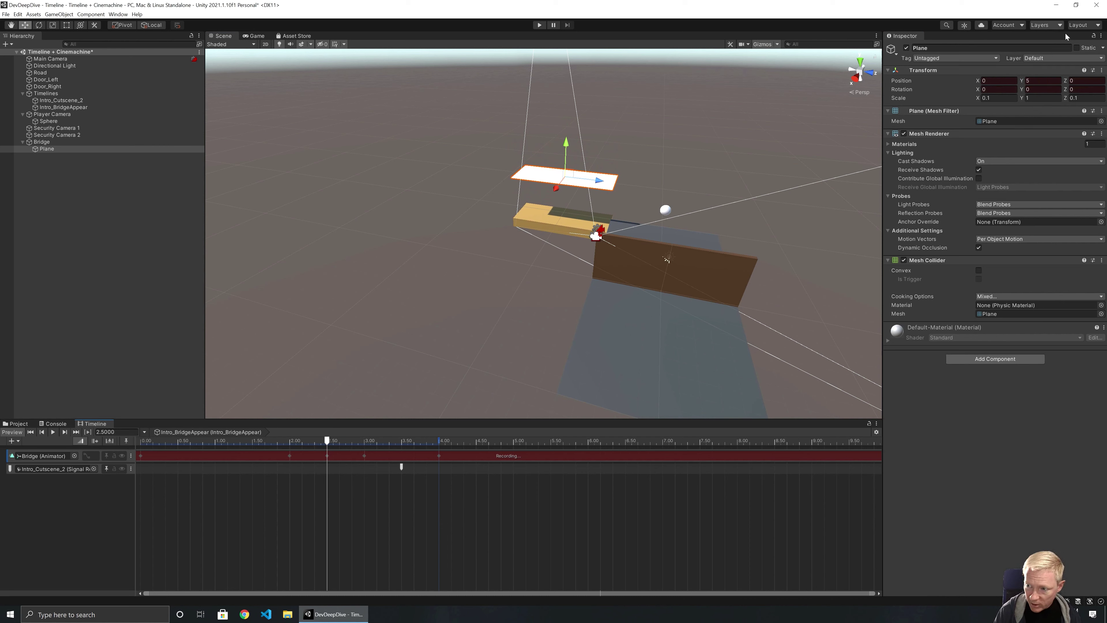
click(1028, 81)
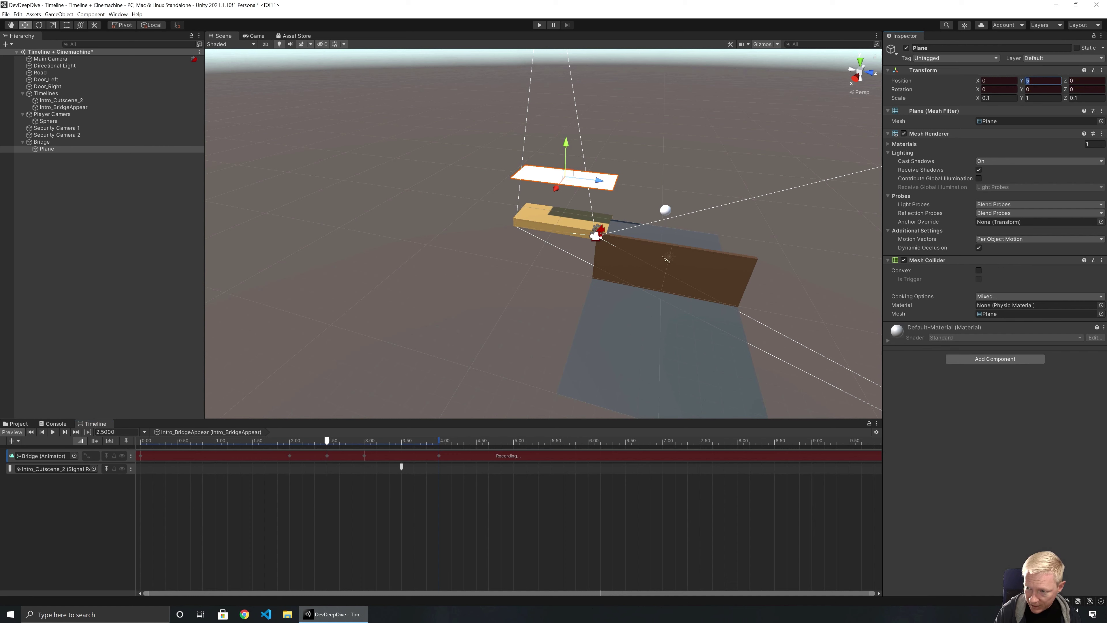
text(5.5)
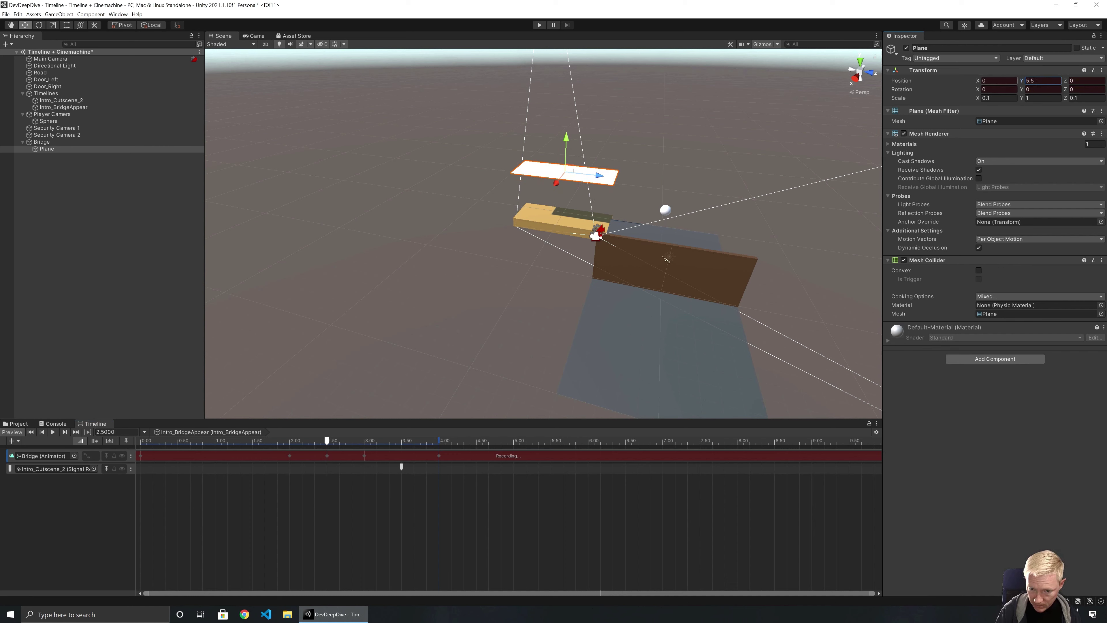
Key the child Plane's Y position at 4.5 at 3.0 s on the recording Bridge track
drag(328, 440, 364, 446)
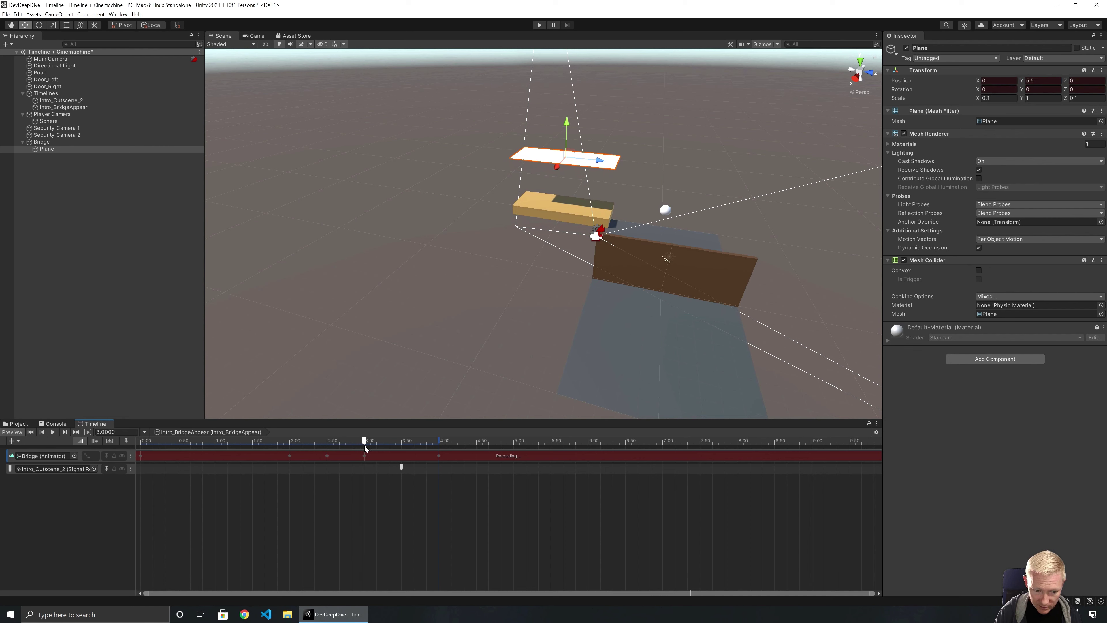
click(1045, 80)
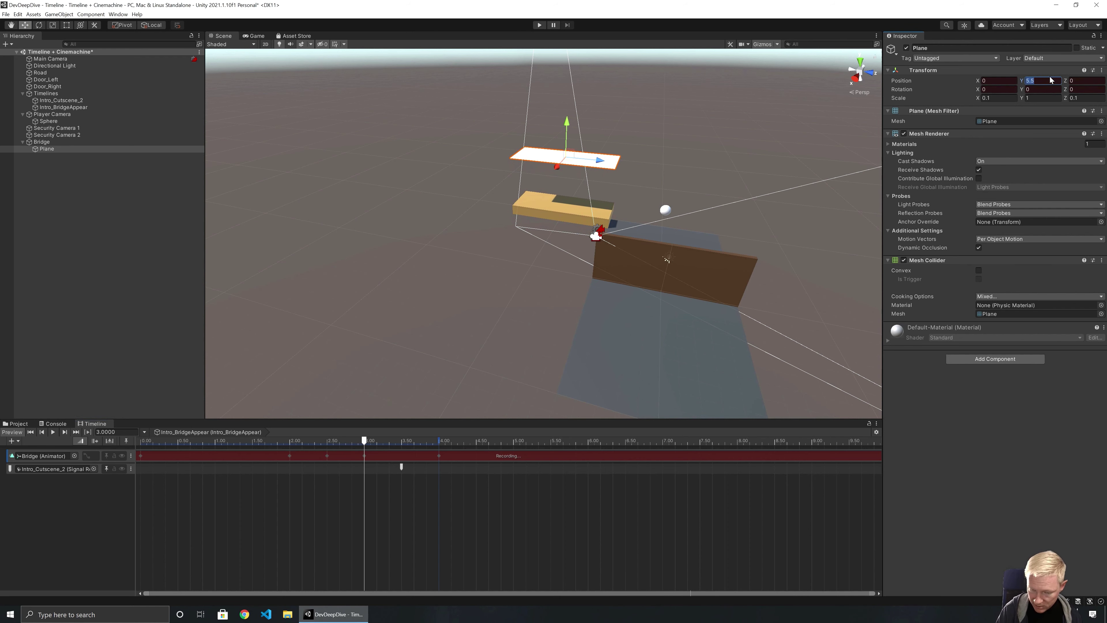
text(4.5)
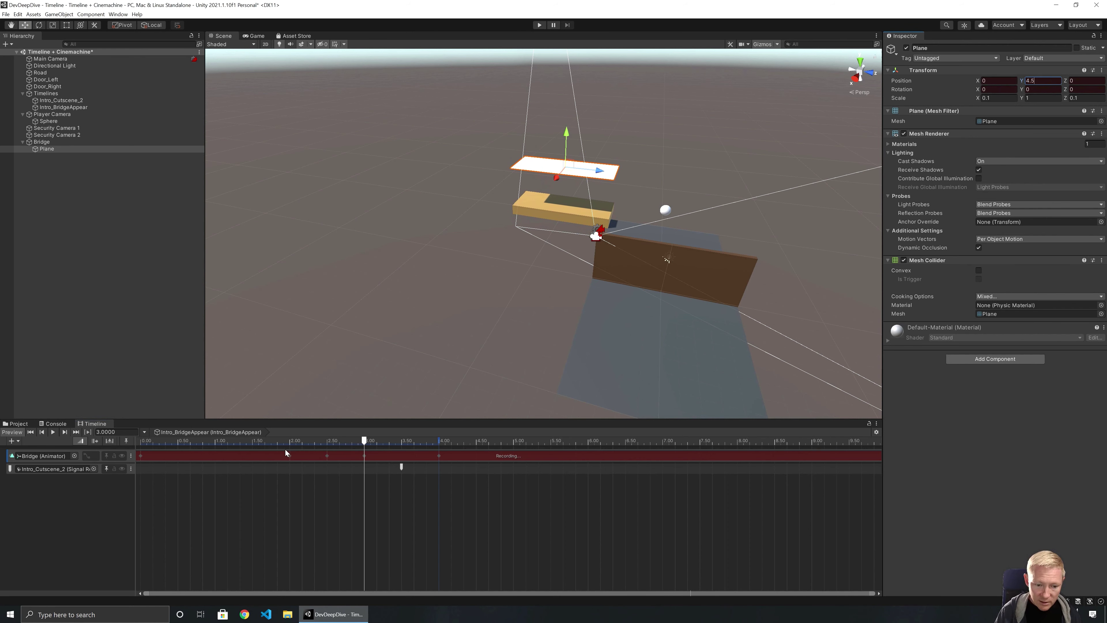
Key the child Plane's Y position at 5 at 4.0 s on the recording Bridge track
drag(364, 437, 439, 444)
click(1042, 80)
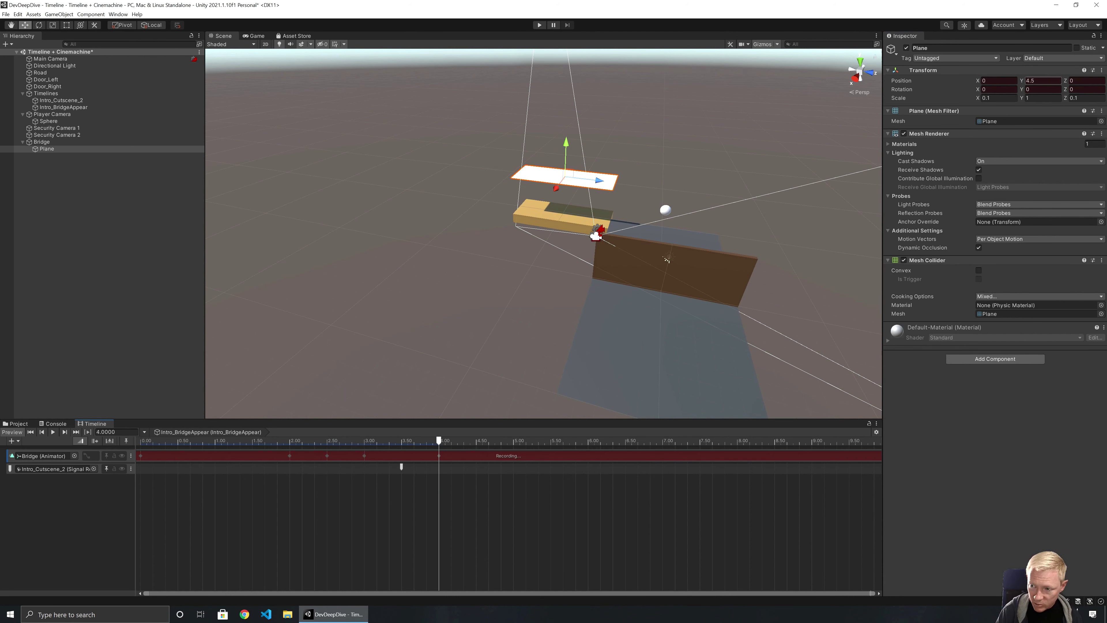
text(5)
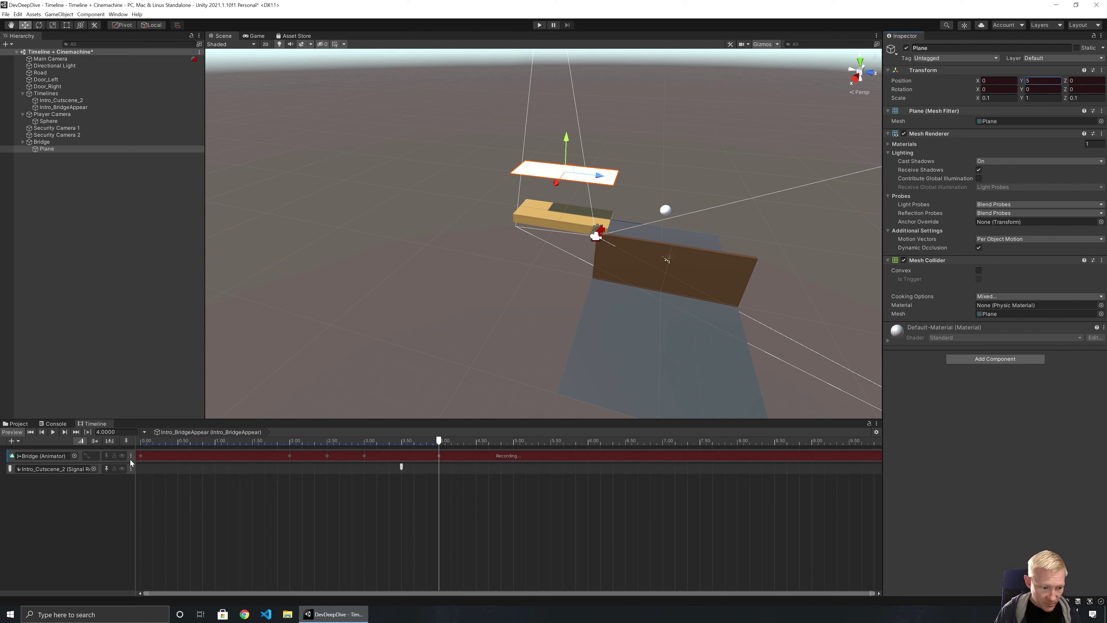
Stop recording on the Bridge track and play Intro_BridgeAppear from the start to review the Plane's motion
click(95, 456)
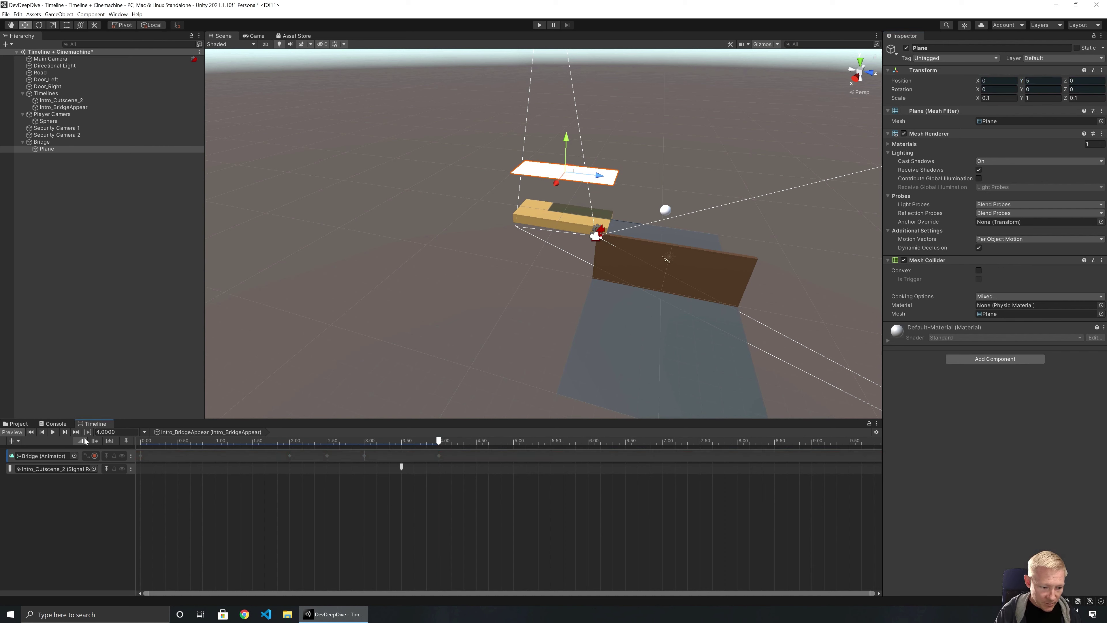
click(30, 431)
click(53, 432)
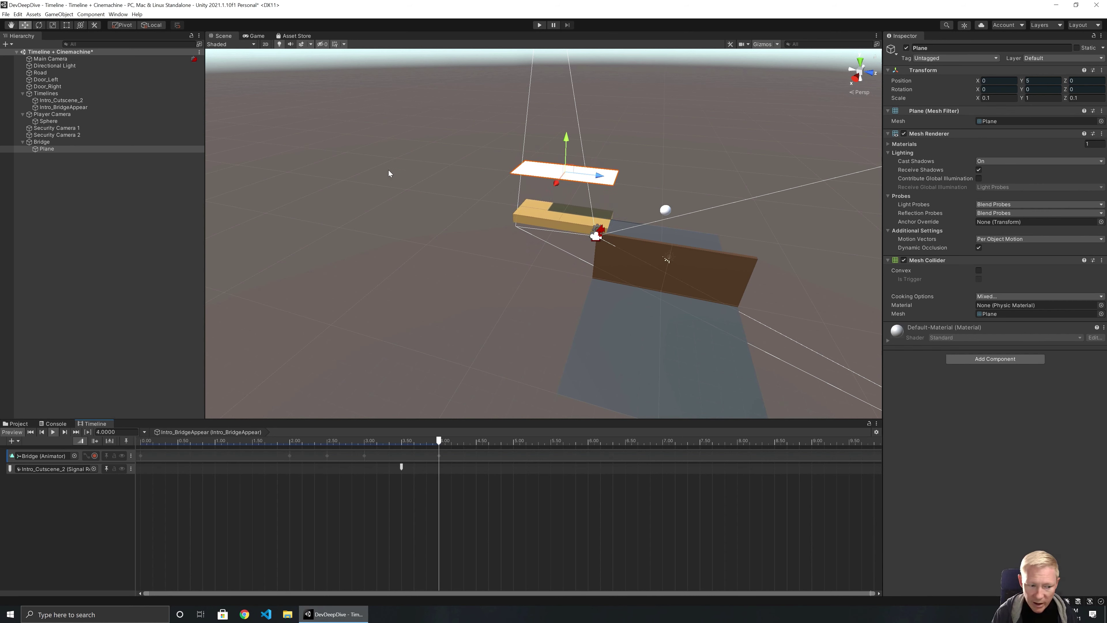
Create an empty child object under Bridge and make the Plane a child of it
click(43, 144)
right_click(43, 143)
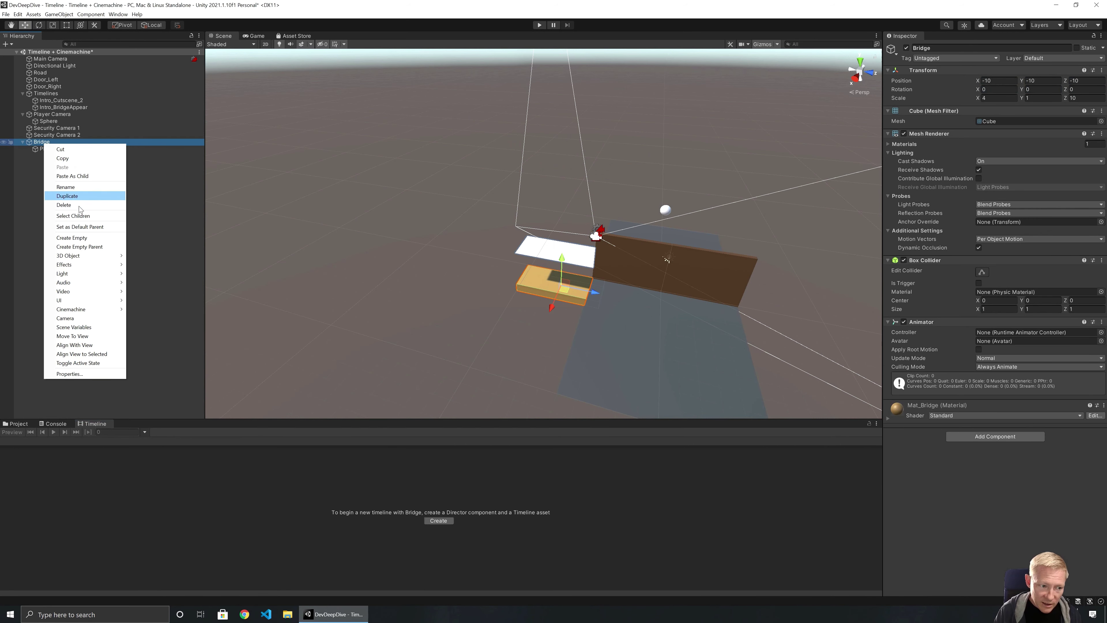
click(75, 237)
click(53, 160)
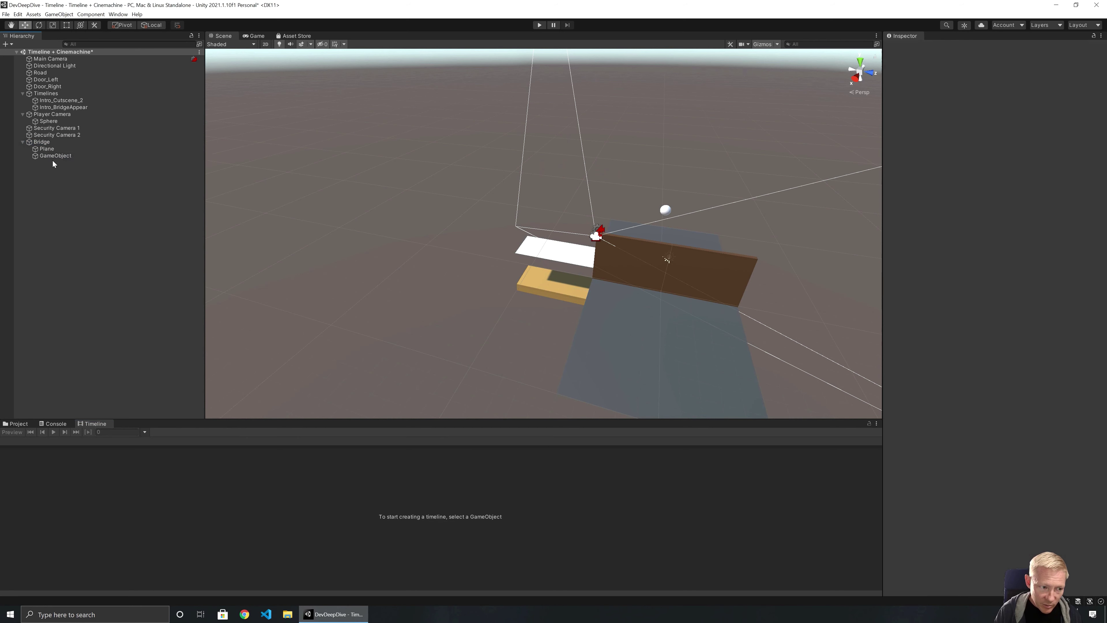
drag(48, 148, 55, 155)
Scrub Intro_BridgeAppear to about 2.17 s to check how the Plane animates under its new parent
click(19, 423)
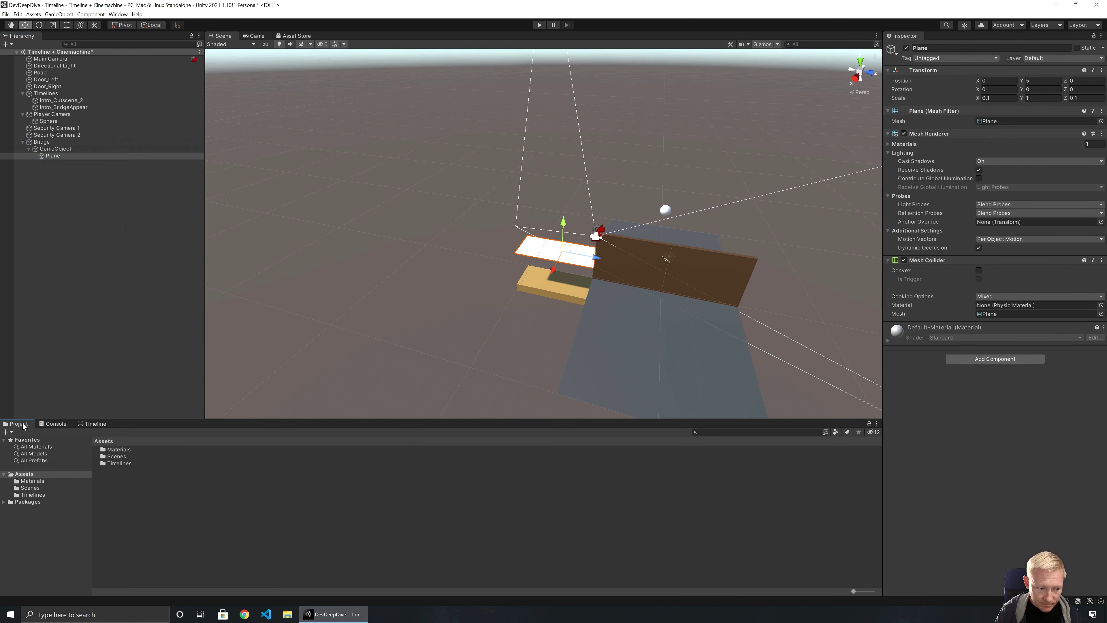
click(64, 106)
click(93, 423)
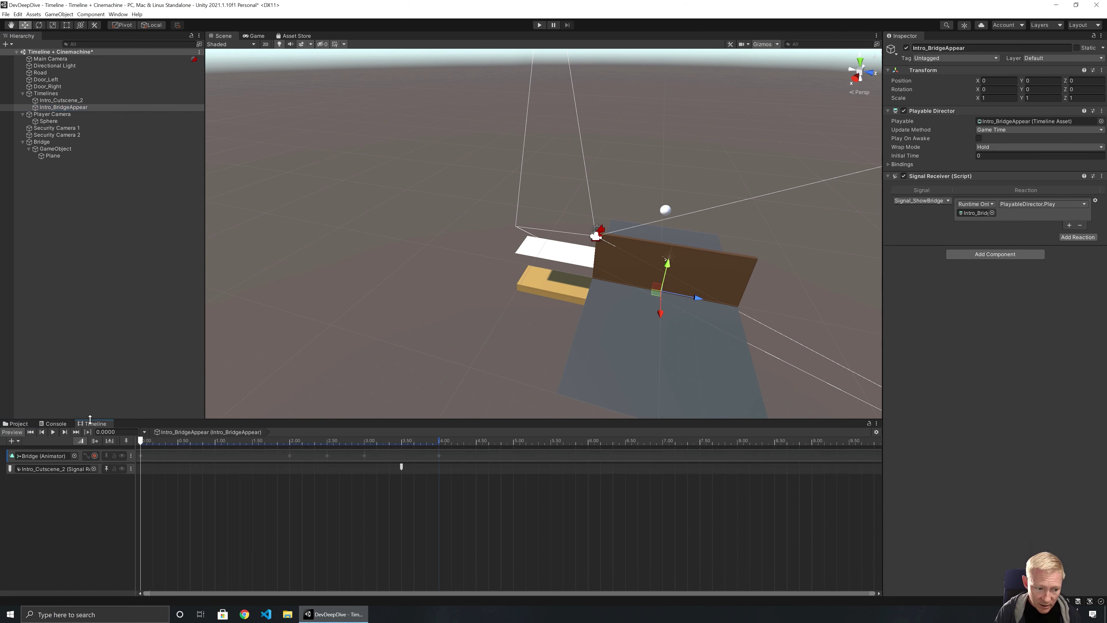
drag(140, 442, 302, 448)
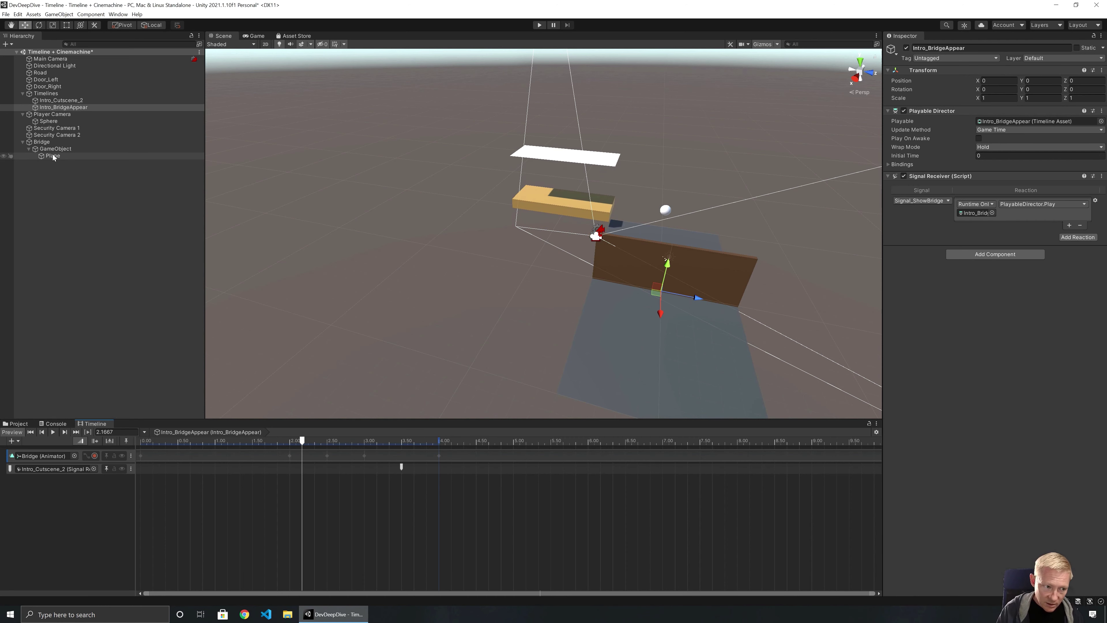
Move the Plane back directly under Bridge and scrub Intro_BridgeAppear from about 2.17 s towards the start
drag(52, 154, 44, 143)
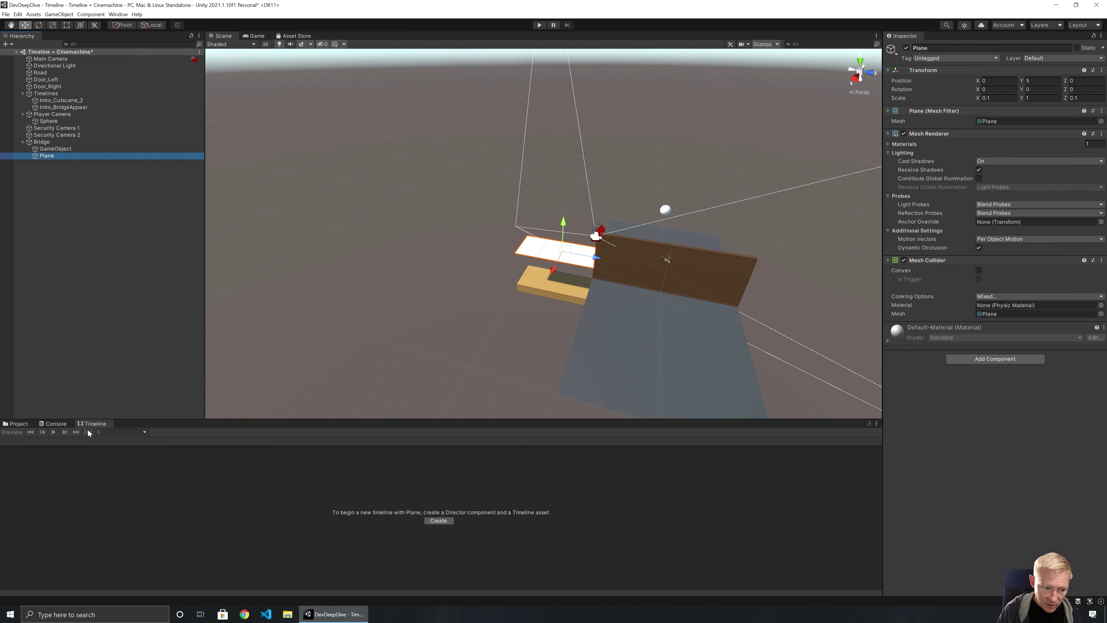
click(66, 107)
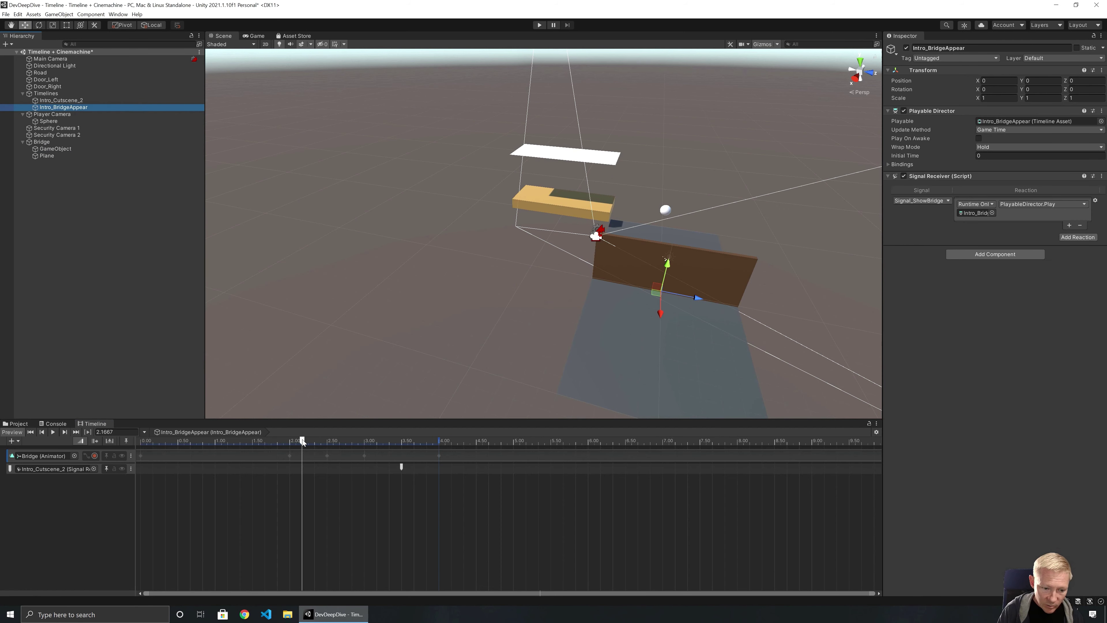
drag(301, 441, 142, 435)
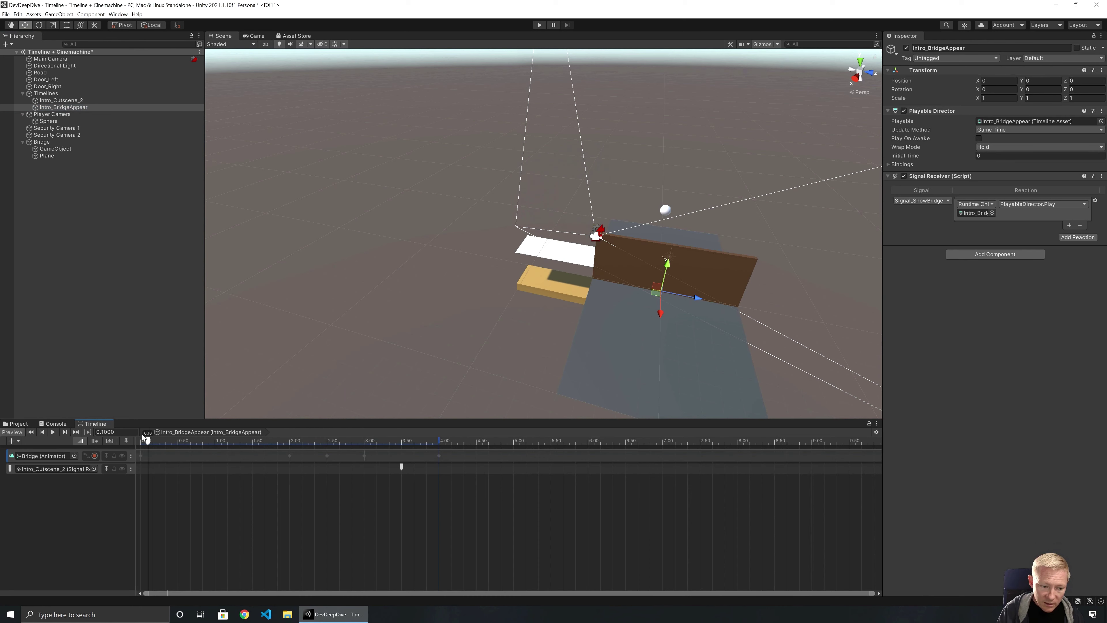
Delete the empty GameObject under Bridge
click(53, 149)
right_click(53, 150)
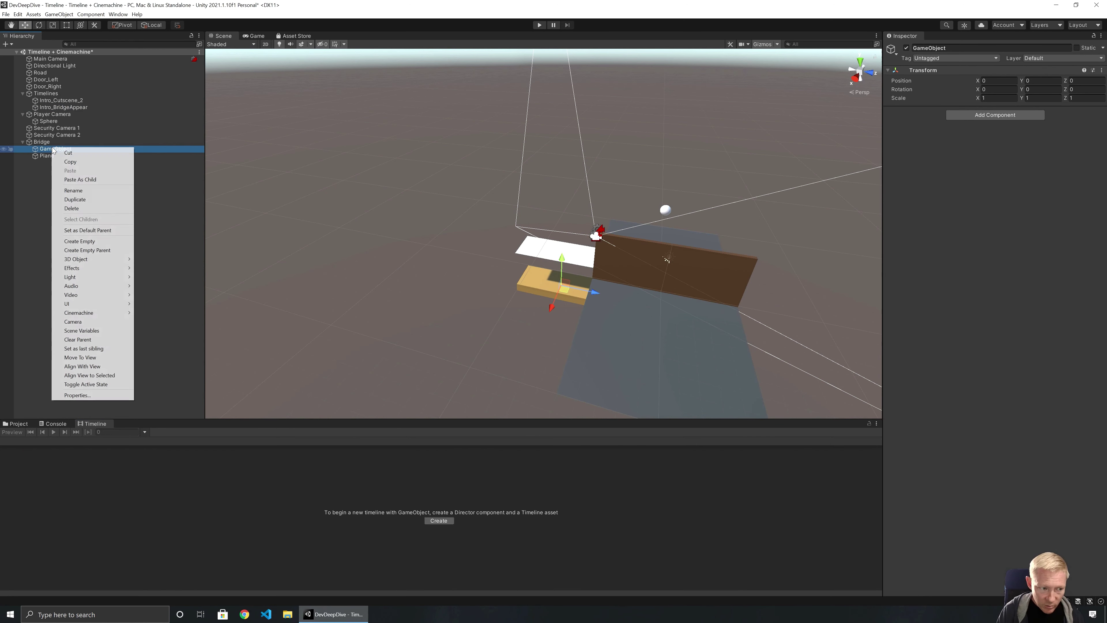
click(77, 208)
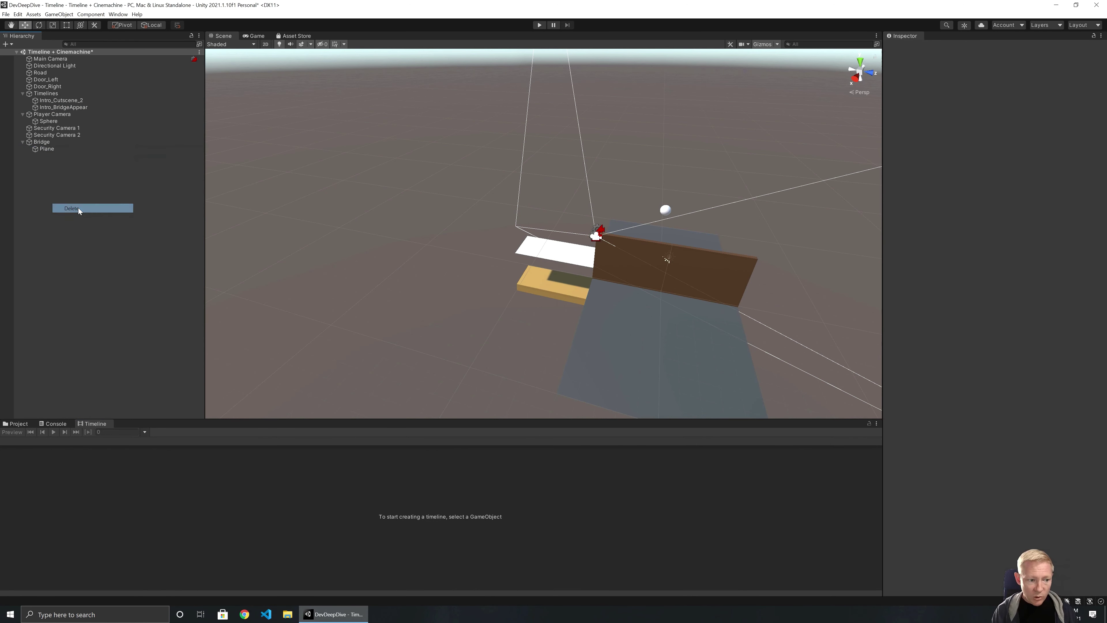
click(17, 423)
click(95, 424)
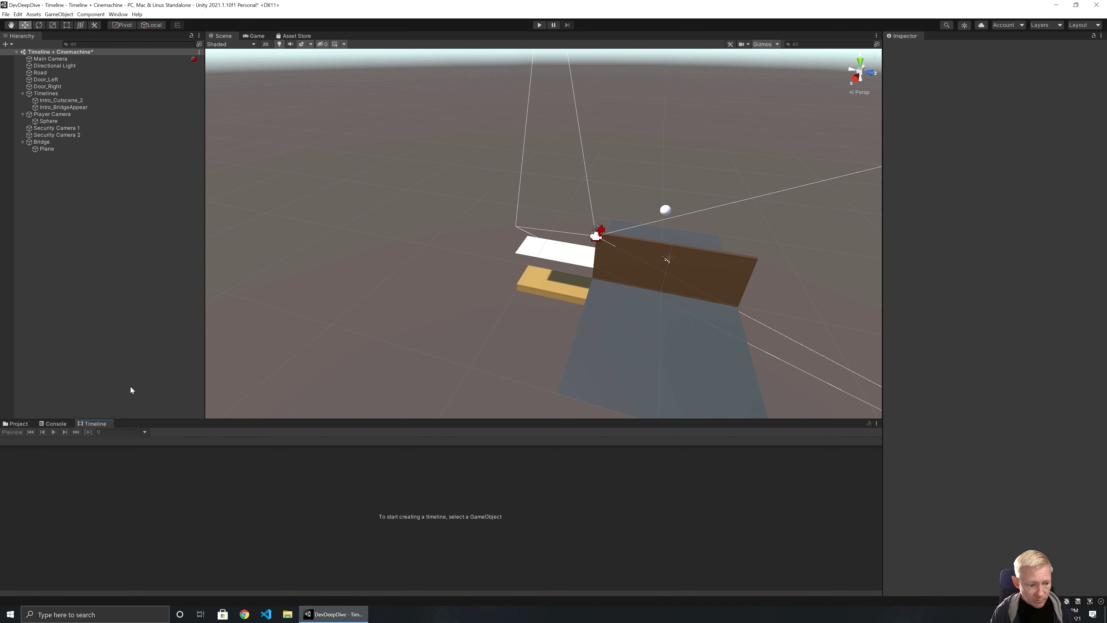
click(17, 423)
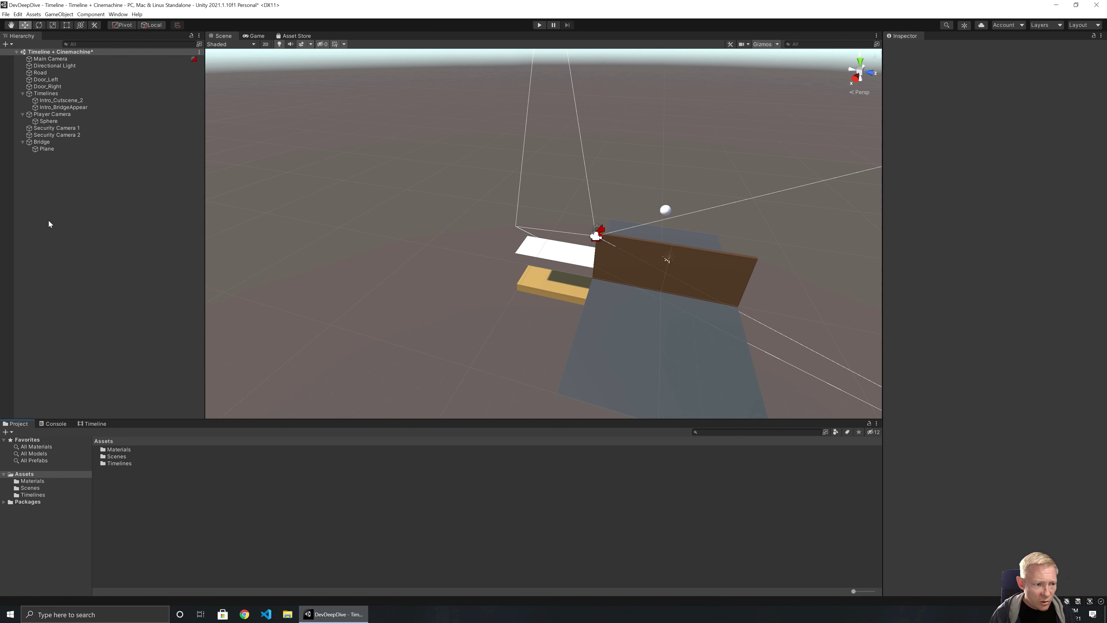
Open the Intro_Cutscene_2 timeline and place the playhead at 5.5 s with the doors in view
click(69, 100)
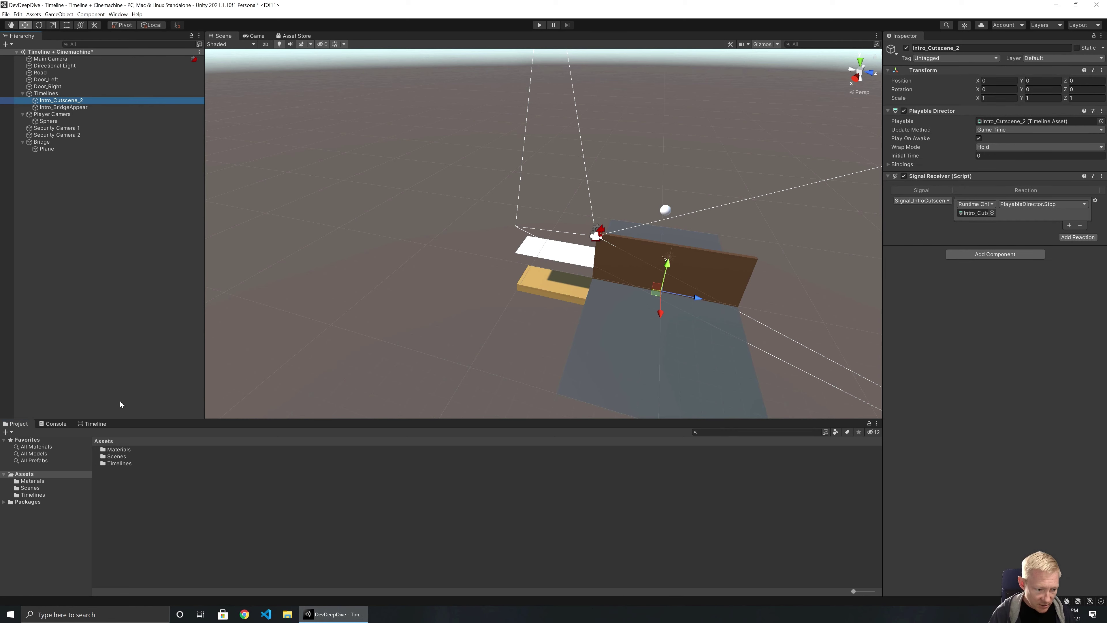
click(95, 423)
right_drag(481, 314, 347, 412)
click(462, 439)
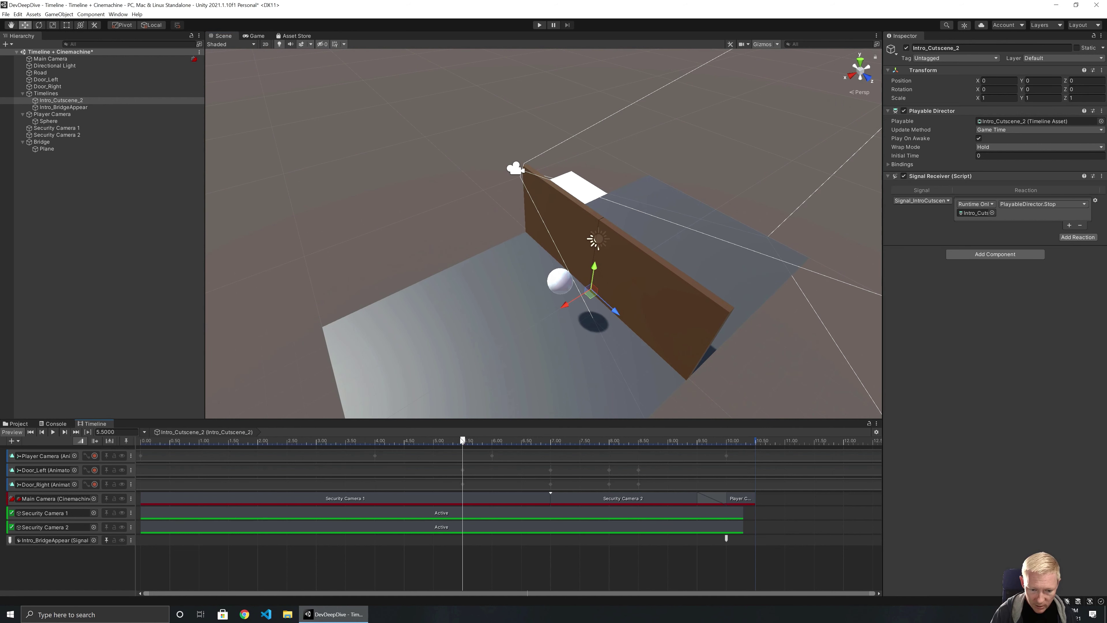
Play Intro_Cutscene_2 from near its start and watch the player camera approach and the doors open
click(87, 431)
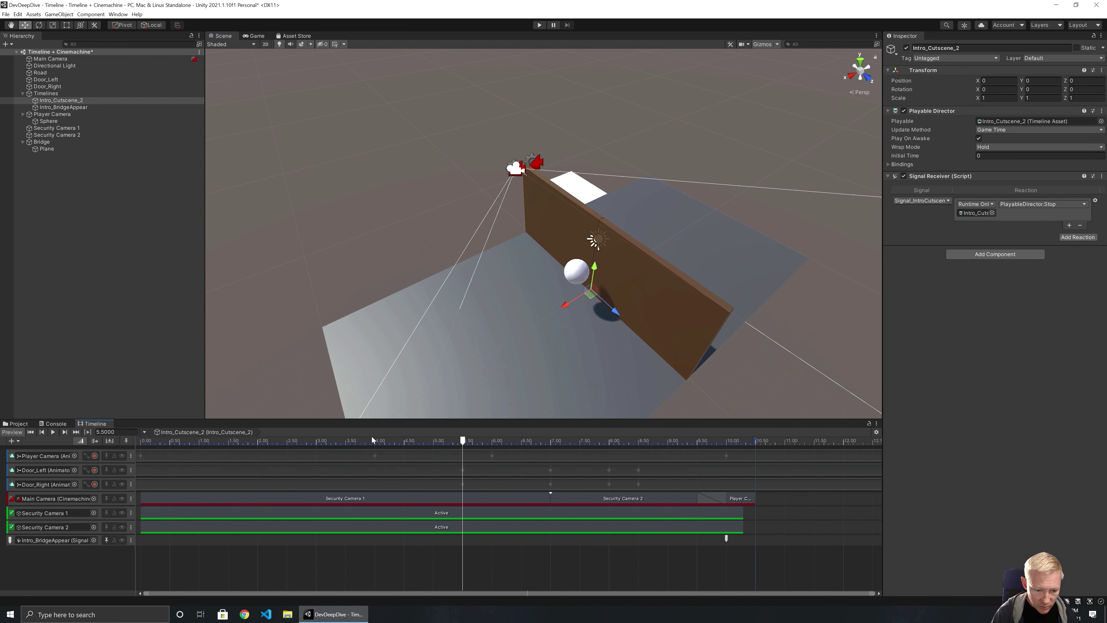
click(53, 432)
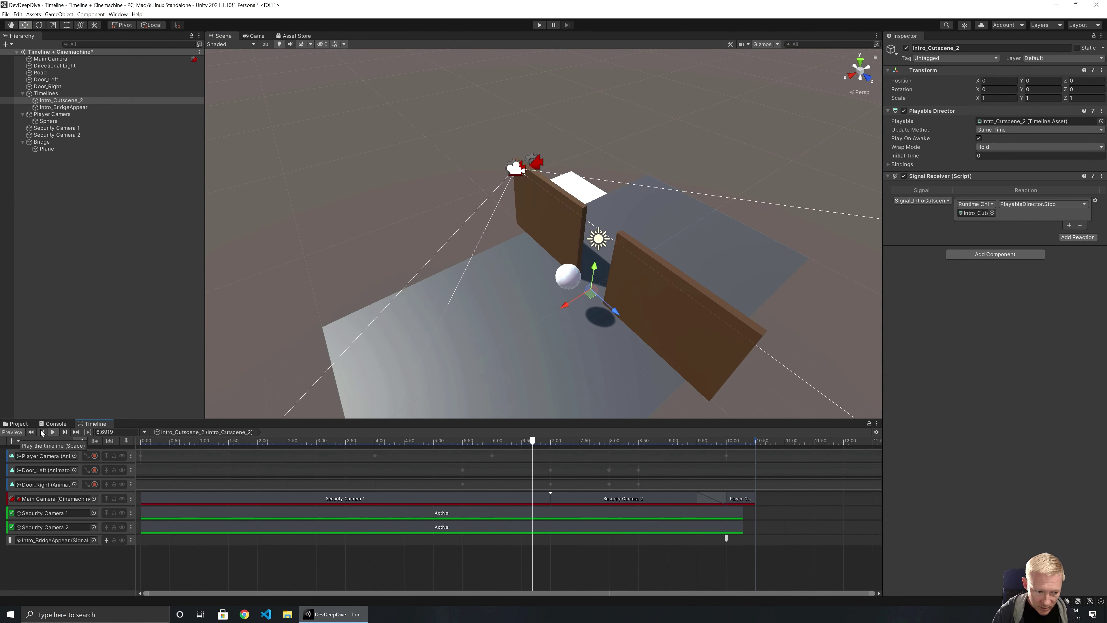
click(141, 440)
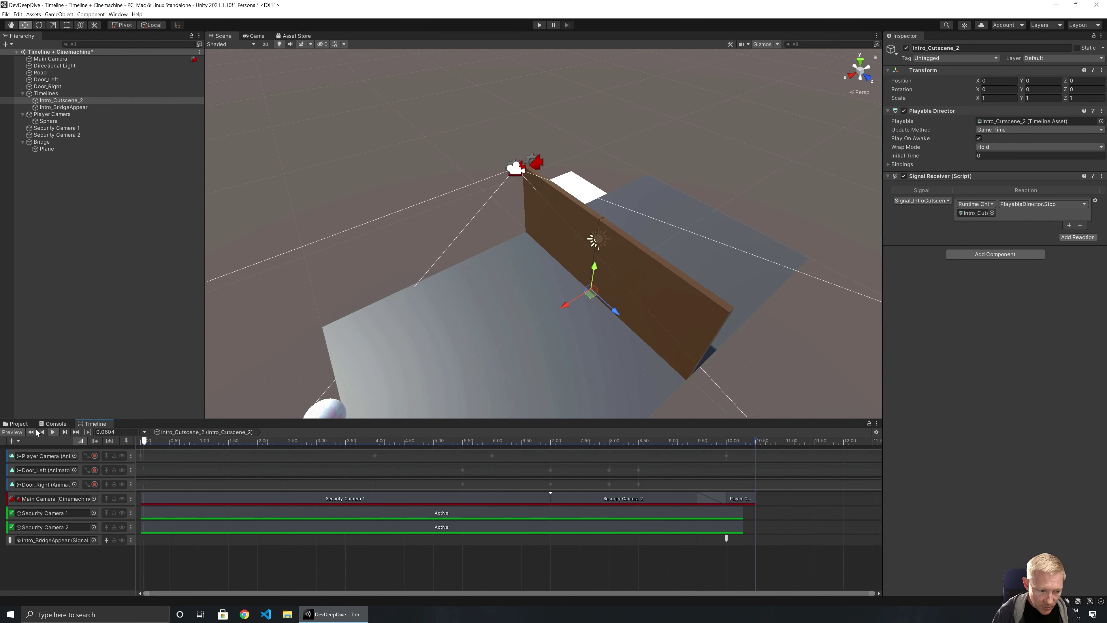
click(53, 432)
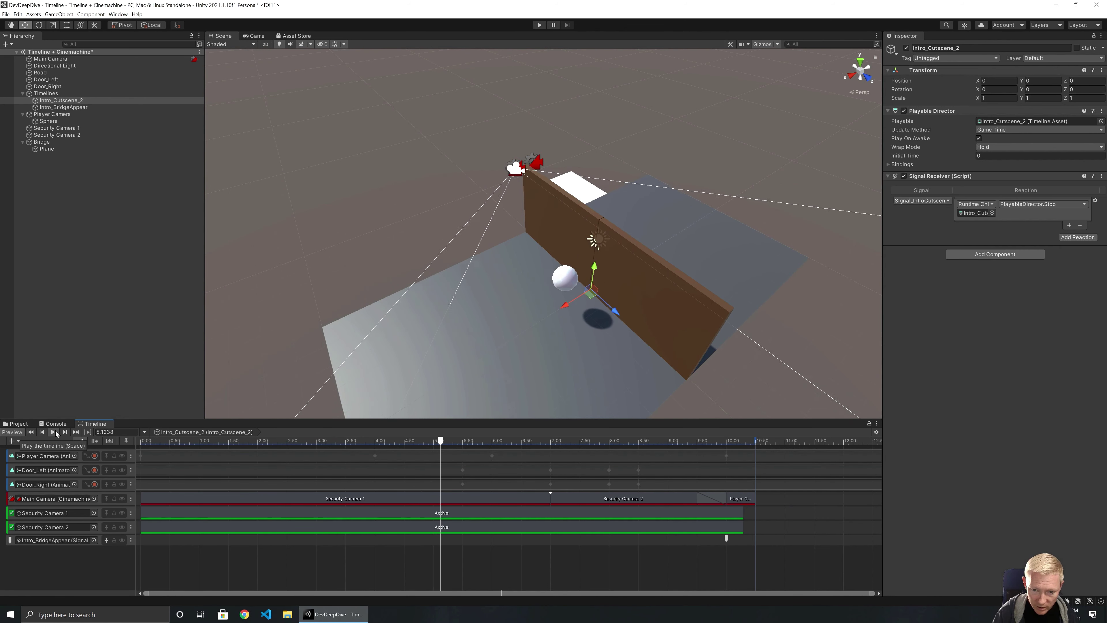
click(53, 432)
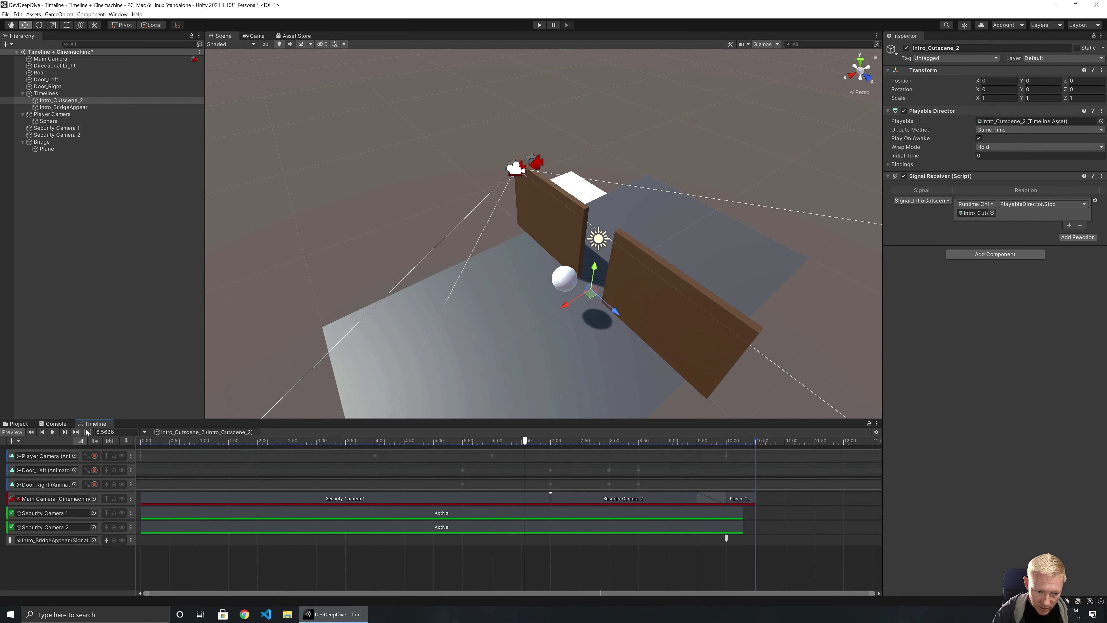
click(163, 261)
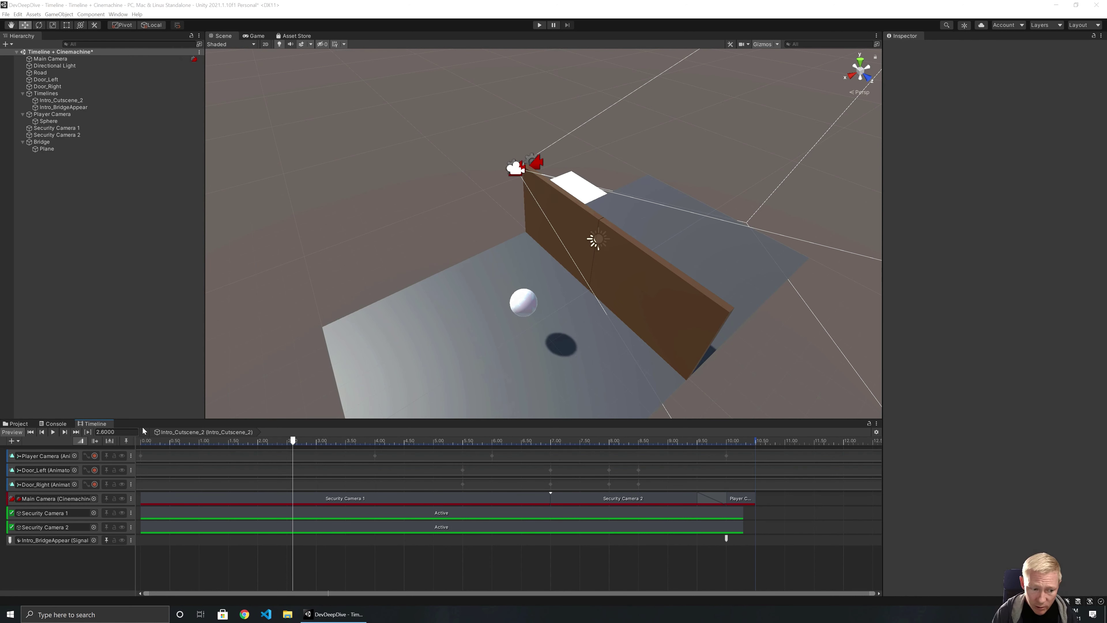
Show the Player Camera track's animation curves in Intro_Cutscene_2, expand Position and isolate the Position.z curve
click(187, 455)
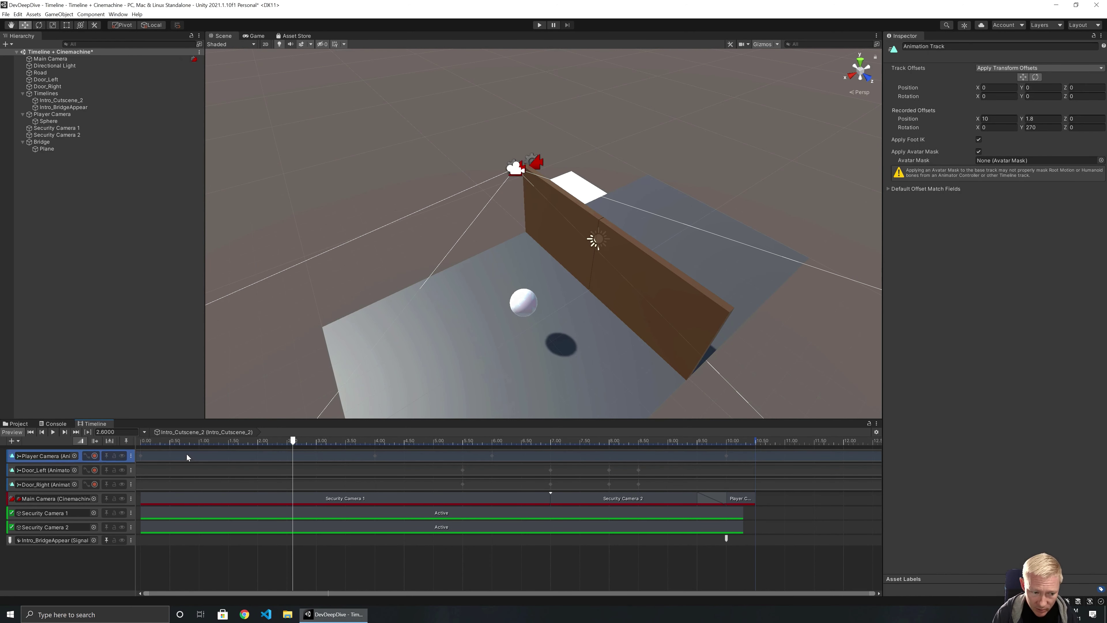
click(86, 456)
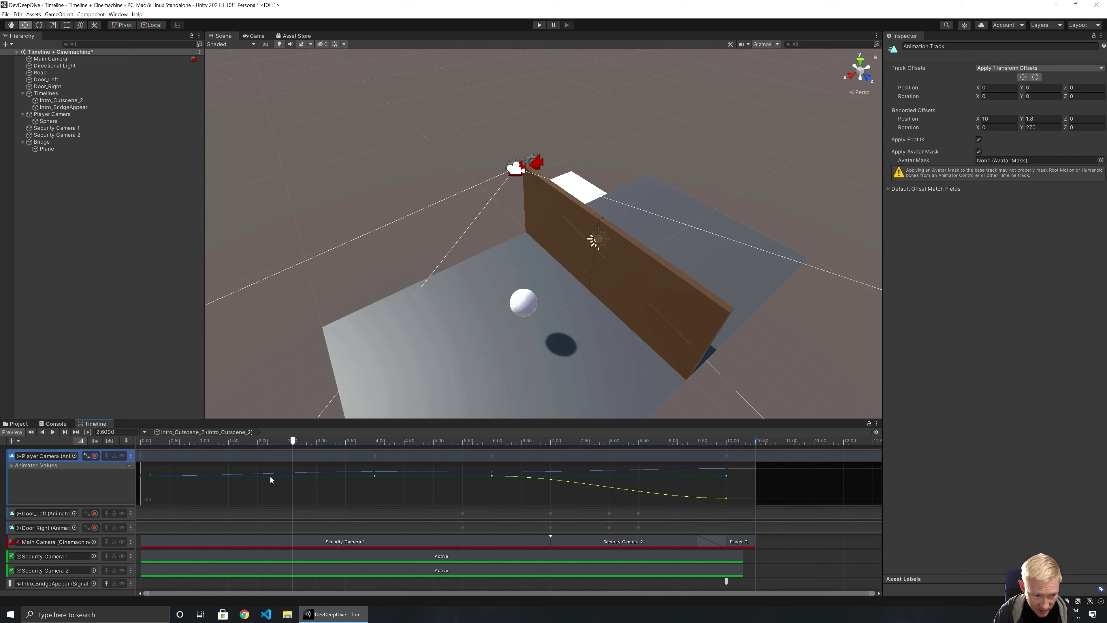
click(12, 465)
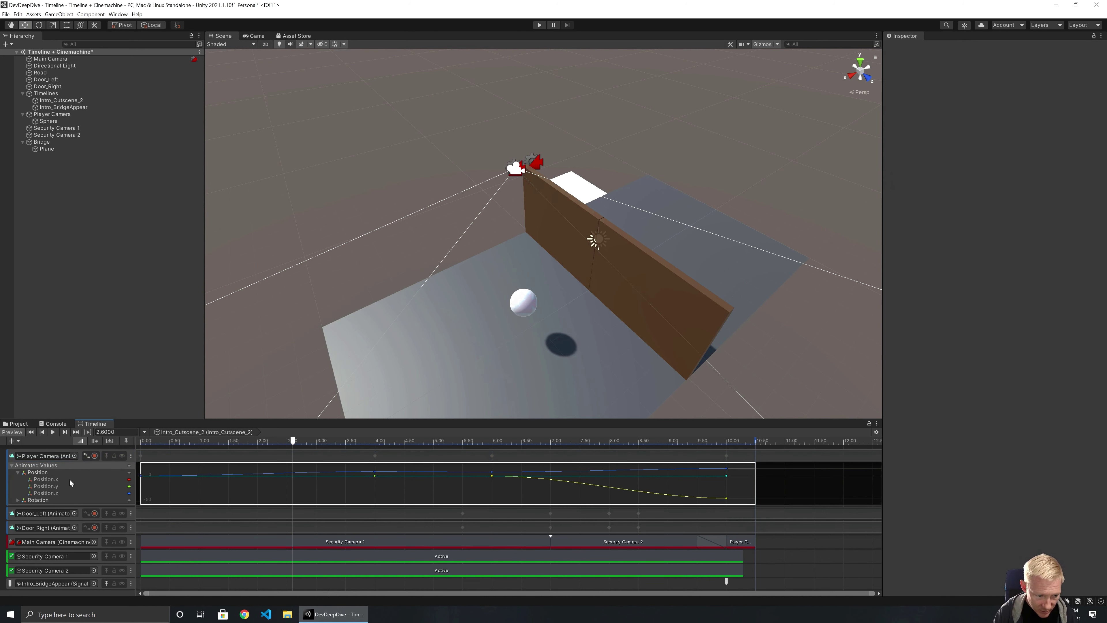
click(75, 492)
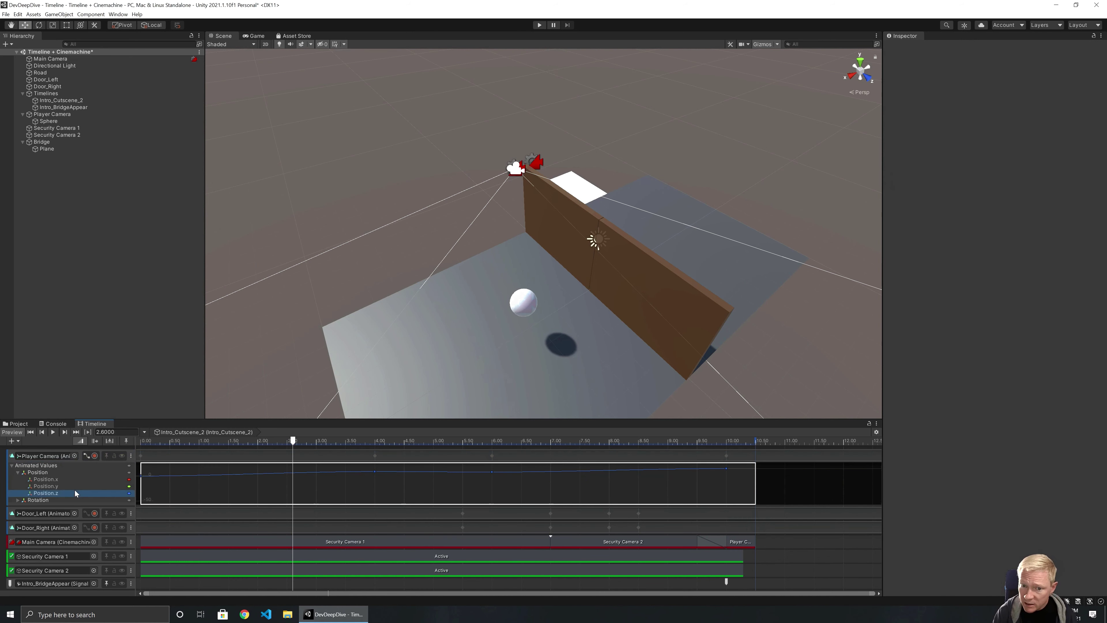
Examine the Position.z key at 4.0 s and the tangent options of the key at 6.0 s
click(375, 471)
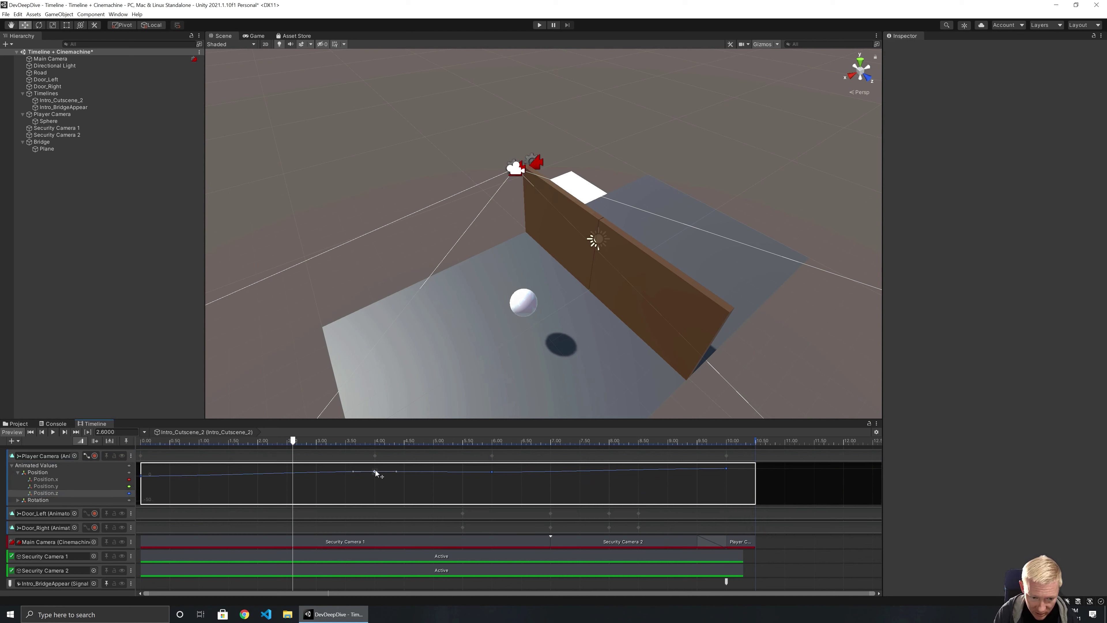
right_click(492, 472)
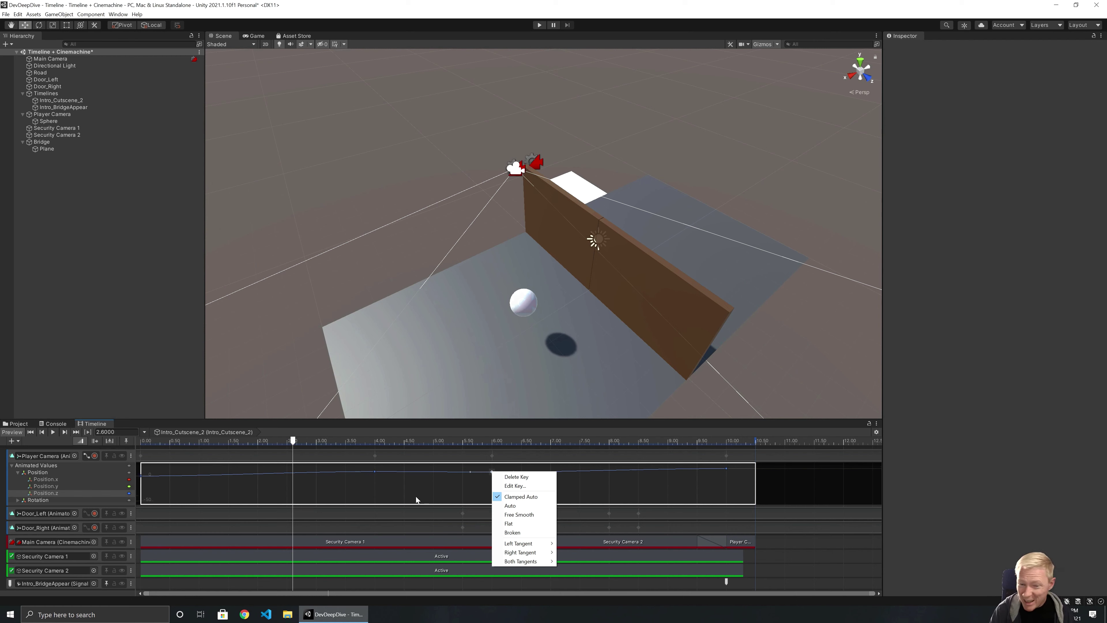
Add a key at 4.5 s on the Player Camera's Position.z curve
click(374, 441)
drag(375, 441, 403, 442)
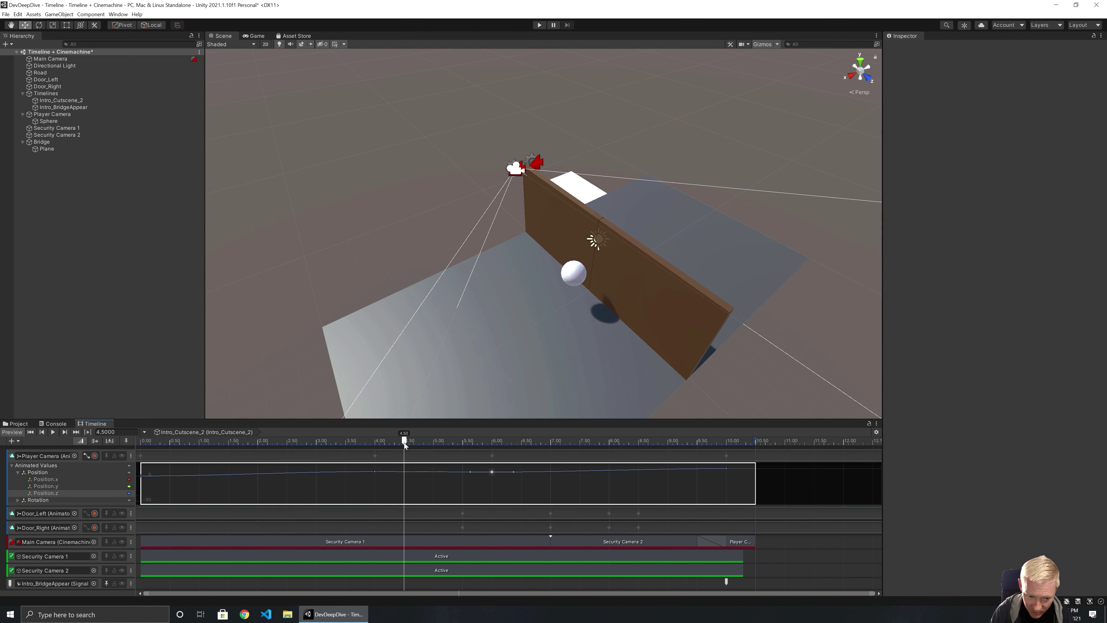
double_click(403, 471)
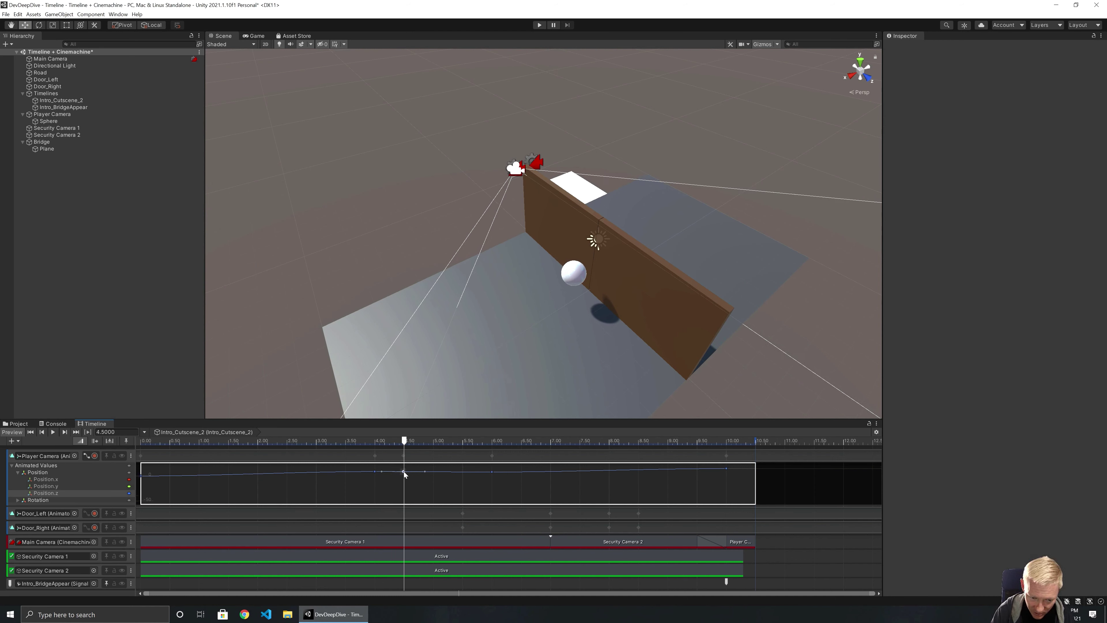
Check the value of the Position.z key at 4.0 s and set the key near 4.5 s to a value of 9
right_click(376, 471)
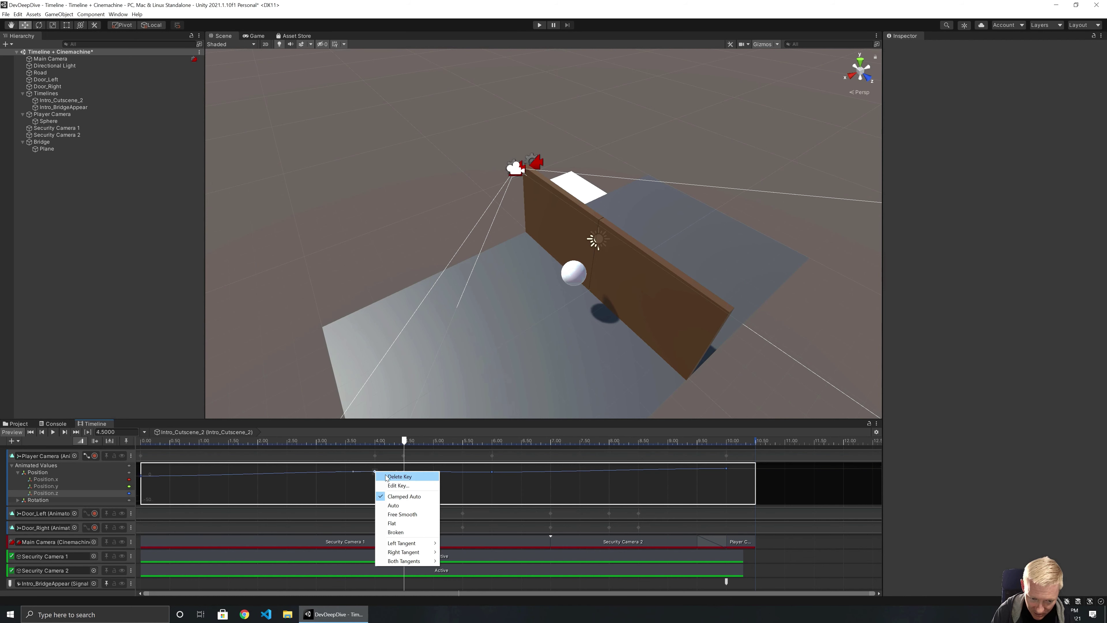
click(397, 485)
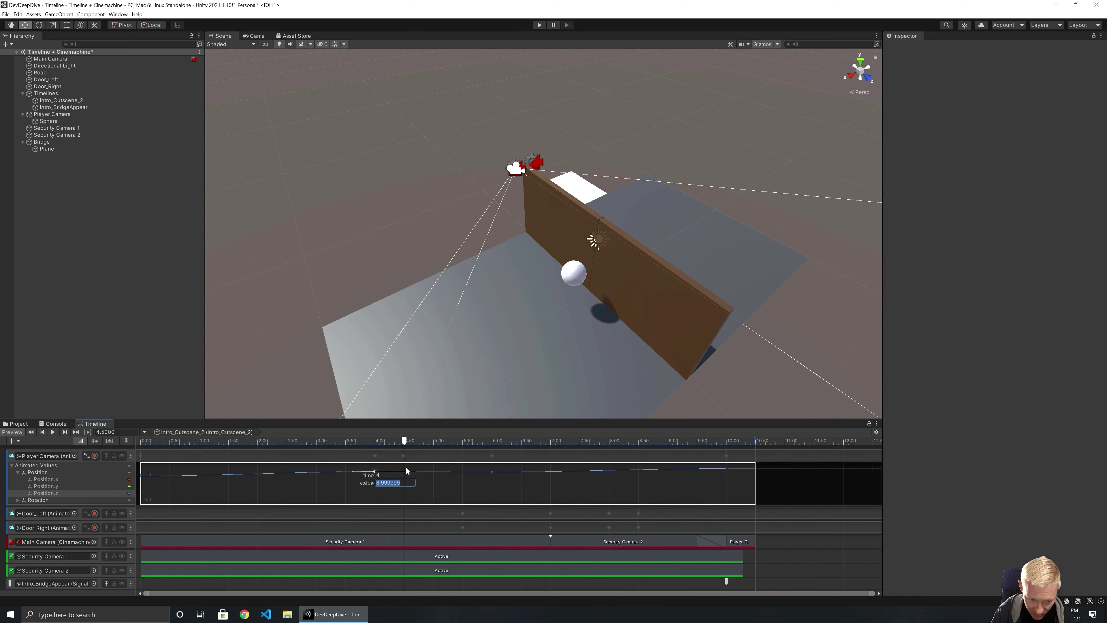
click(453, 491)
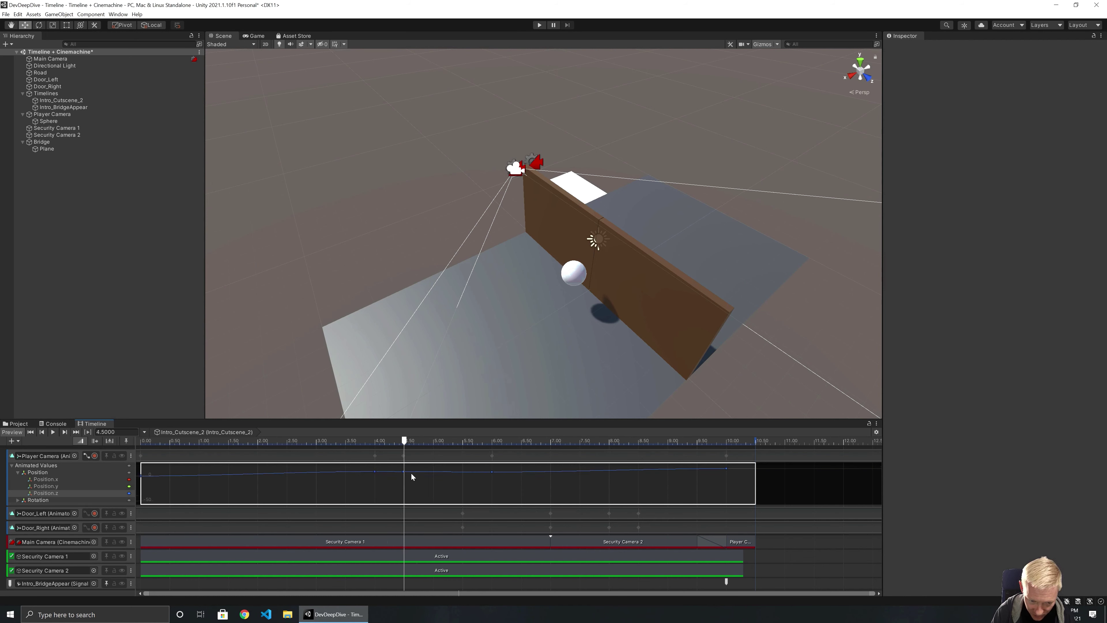
right_click(403, 472)
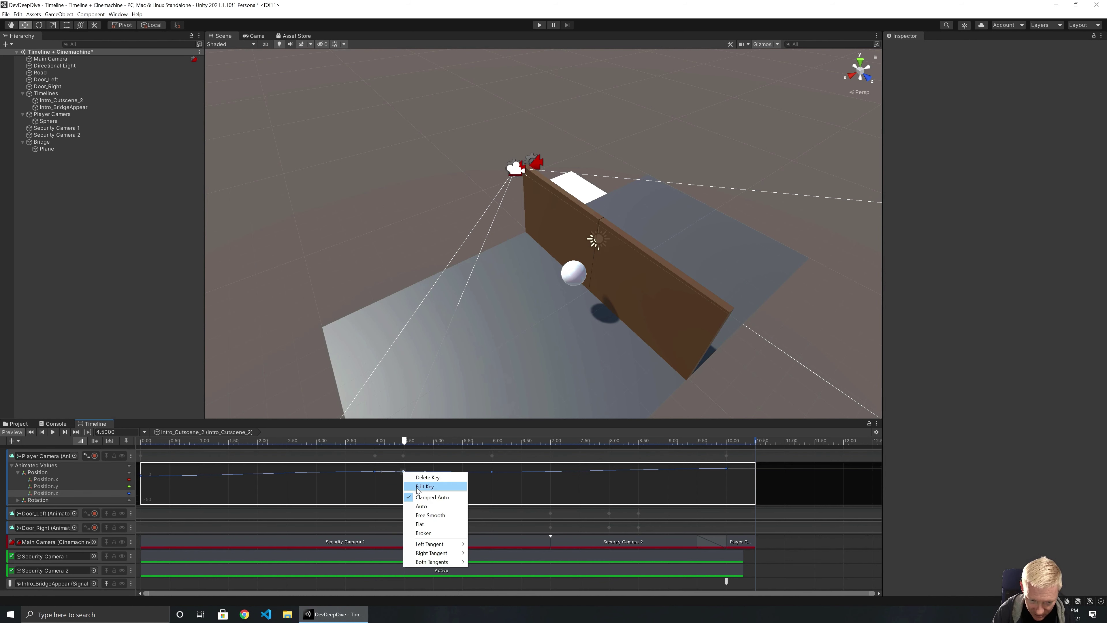
click(426, 486)
text(9)
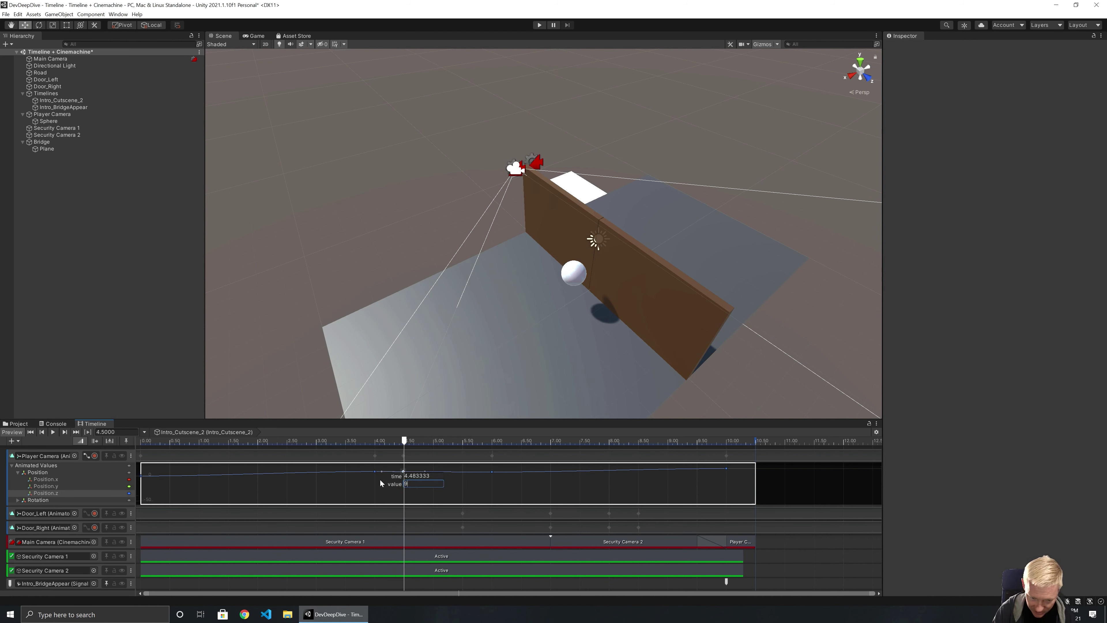
key(Return)
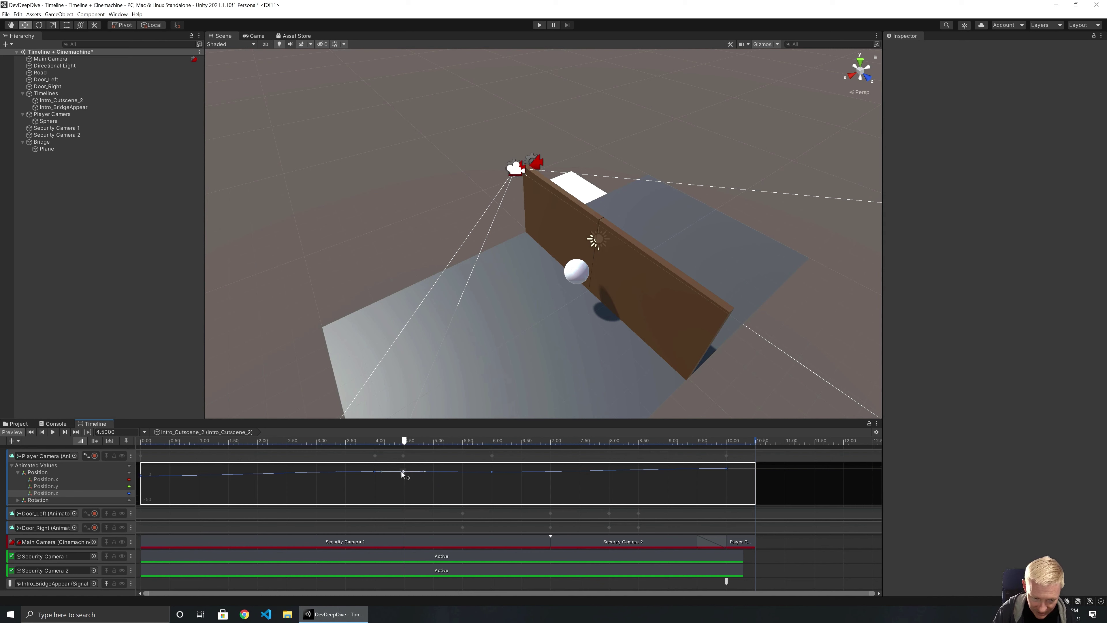
right_click(403, 471)
click(445, 487)
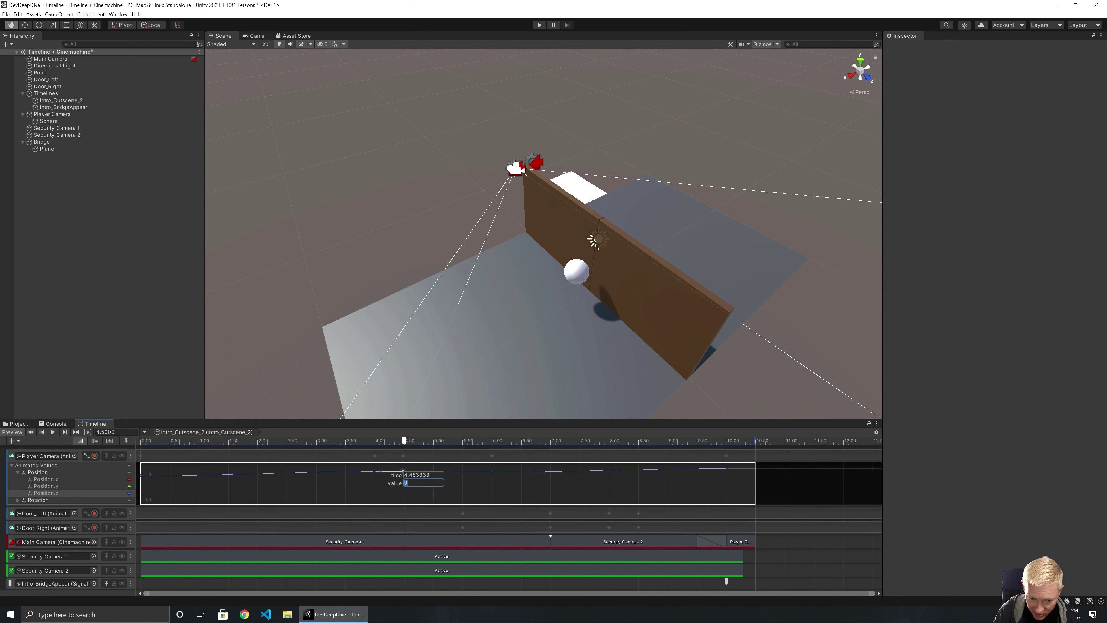
click(356, 469)
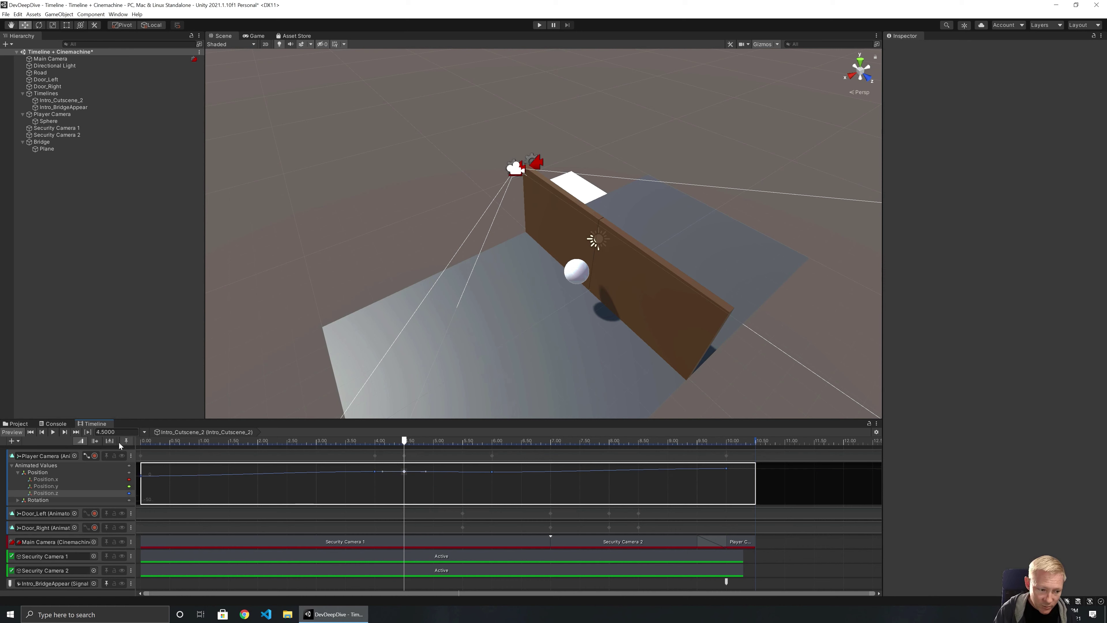
Play Intro_Cutscene_2 from the start to review the camera motion, return to the beginning and hide the Player Camera's curves
click(30, 432)
click(53, 431)
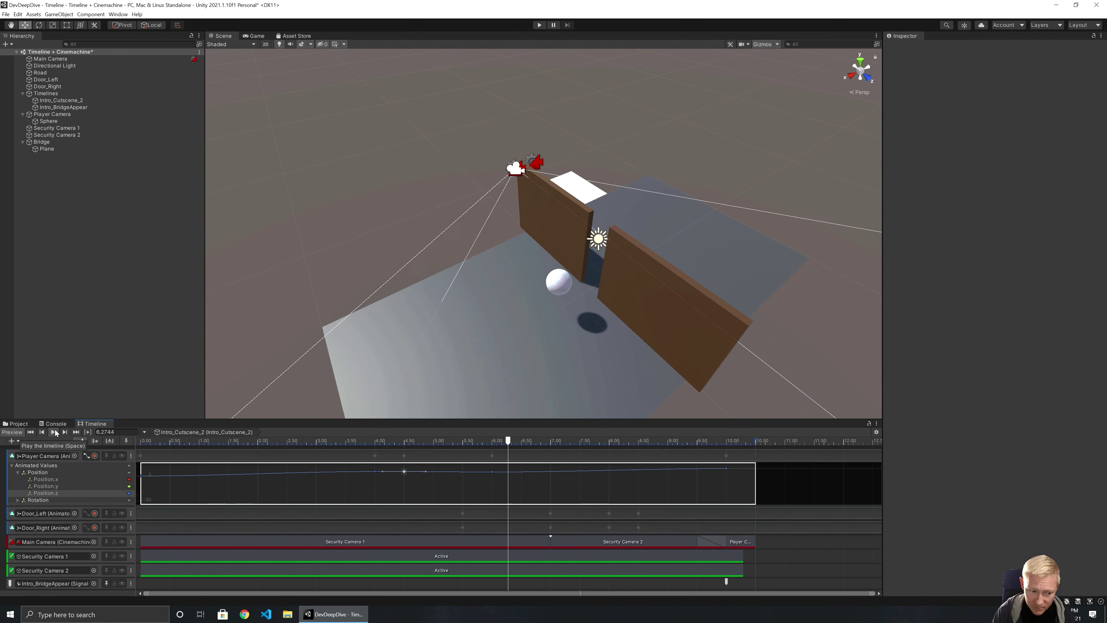
click(53, 432)
click(31, 432)
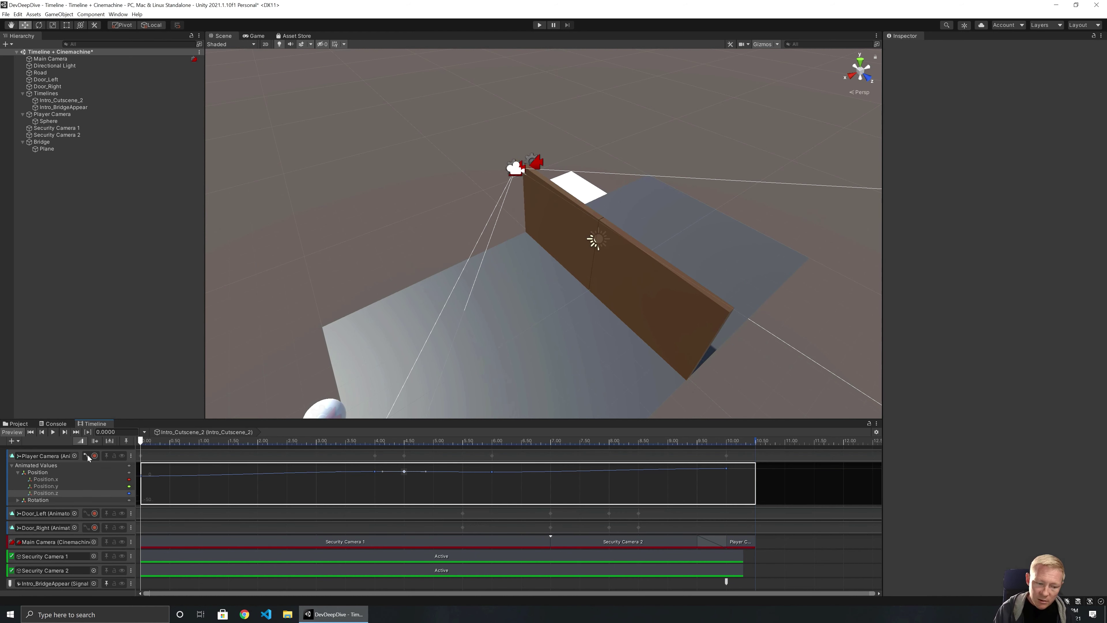
click(86, 456)
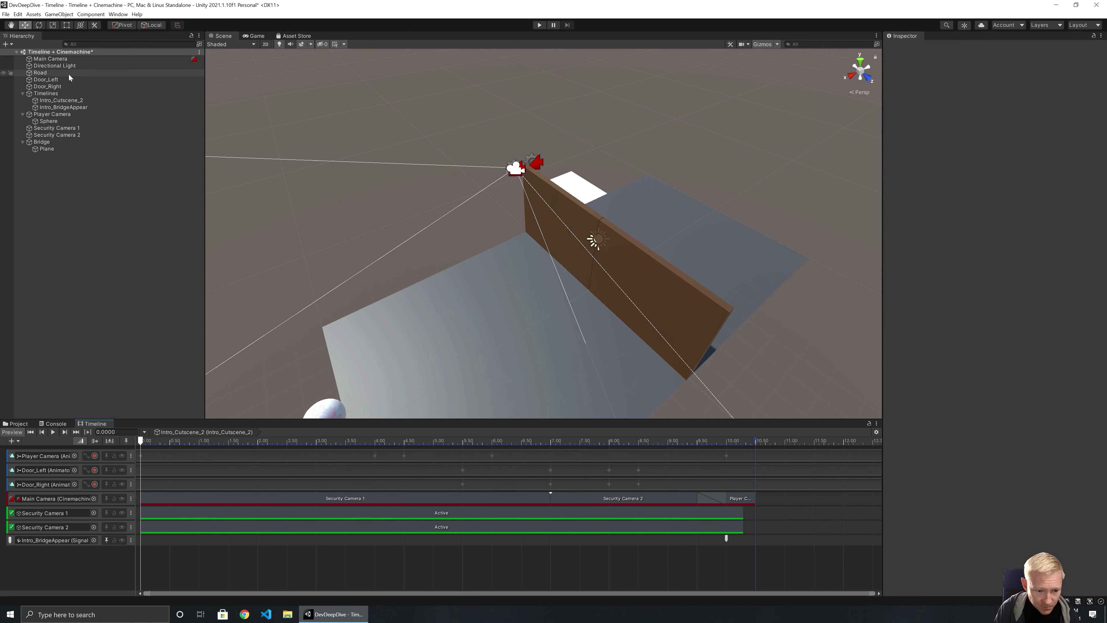
Show the Game view, add the CinemachineStoryboard extension to Security Camera 1 and set its Alpha to 0.5
click(258, 37)
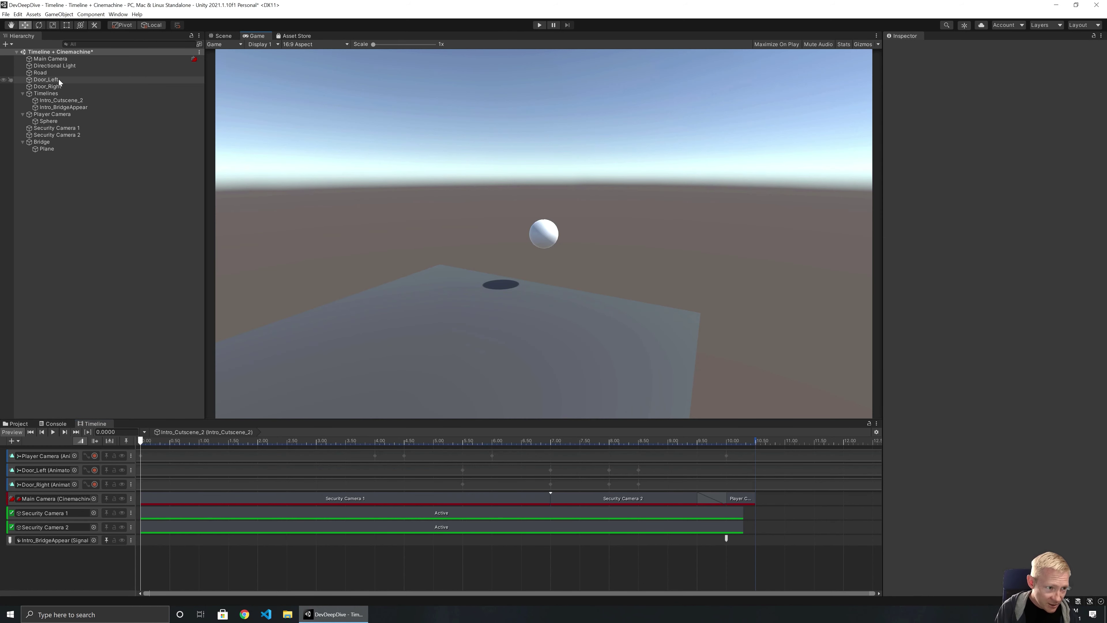
click(60, 100)
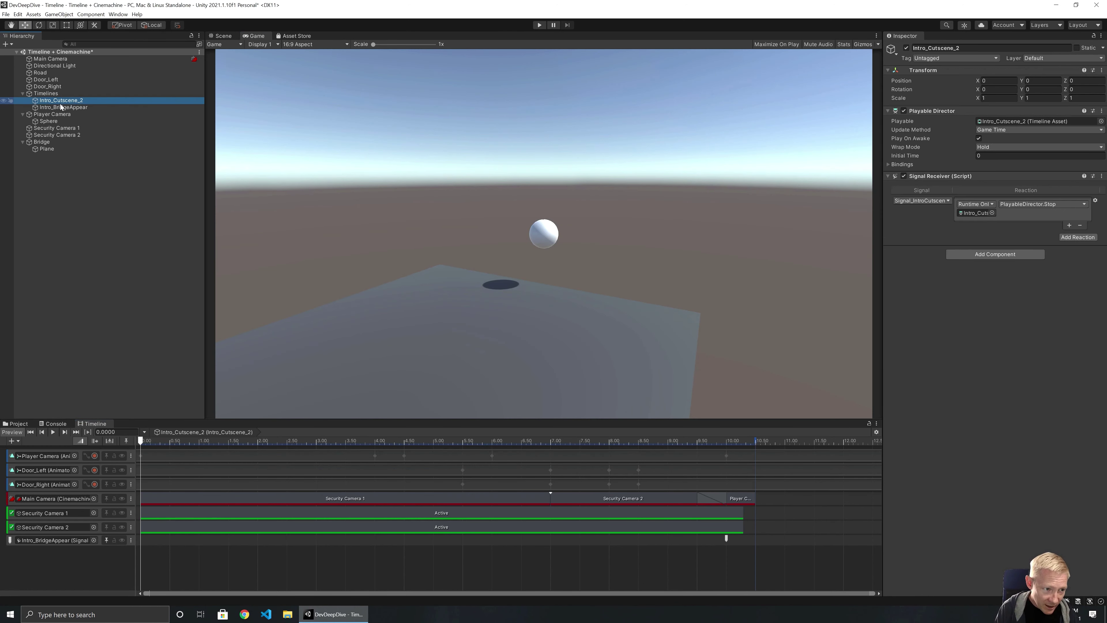
click(56, 128)
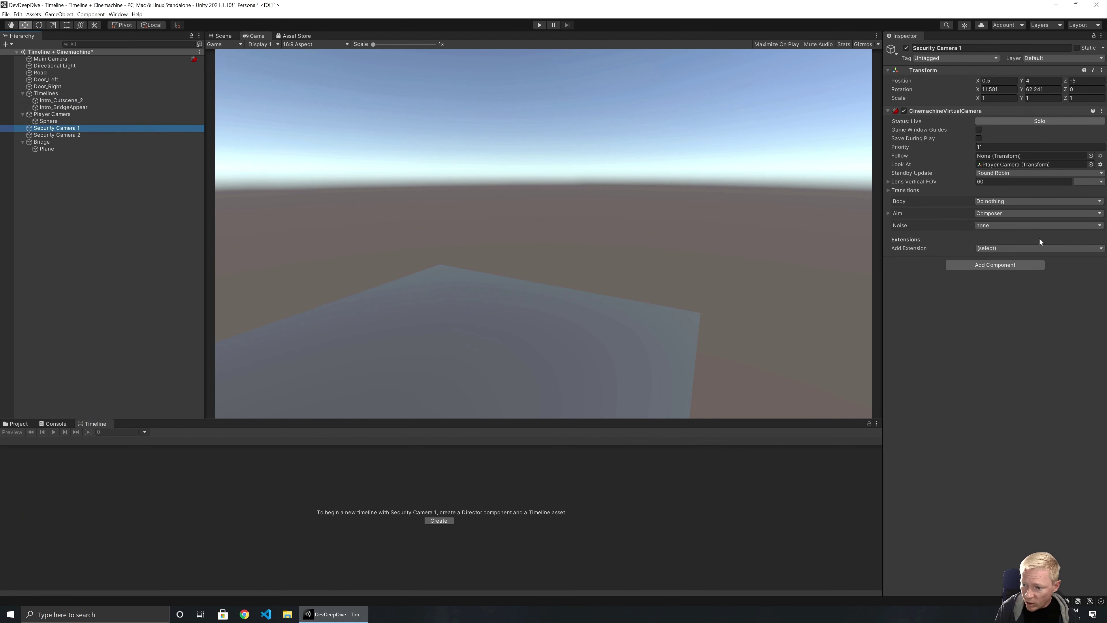
click(1006, 248)
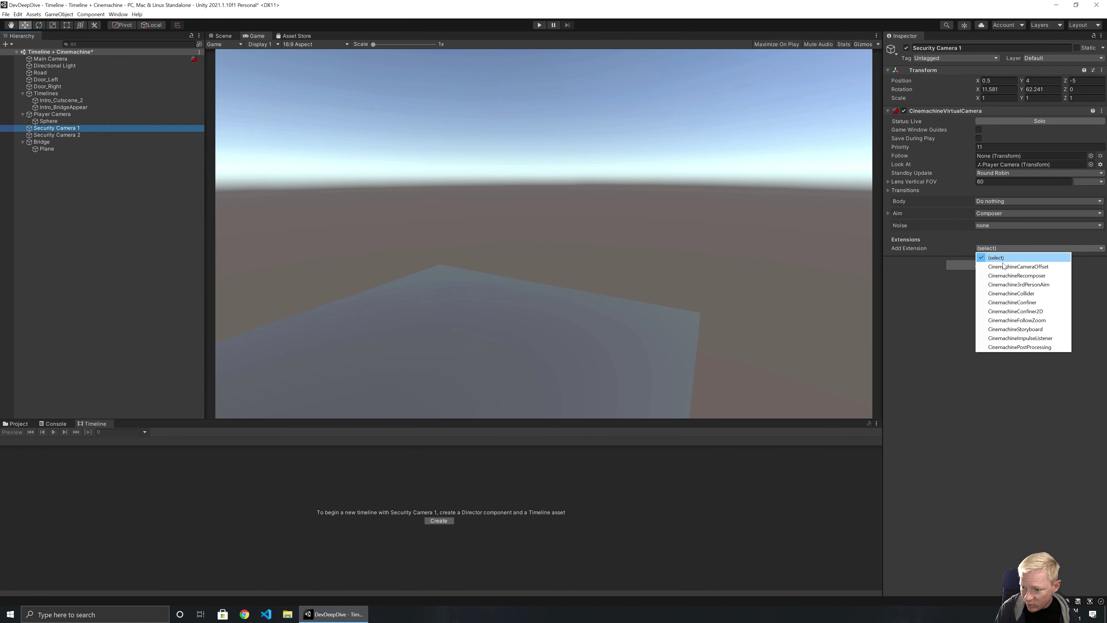
click(1013, 329)
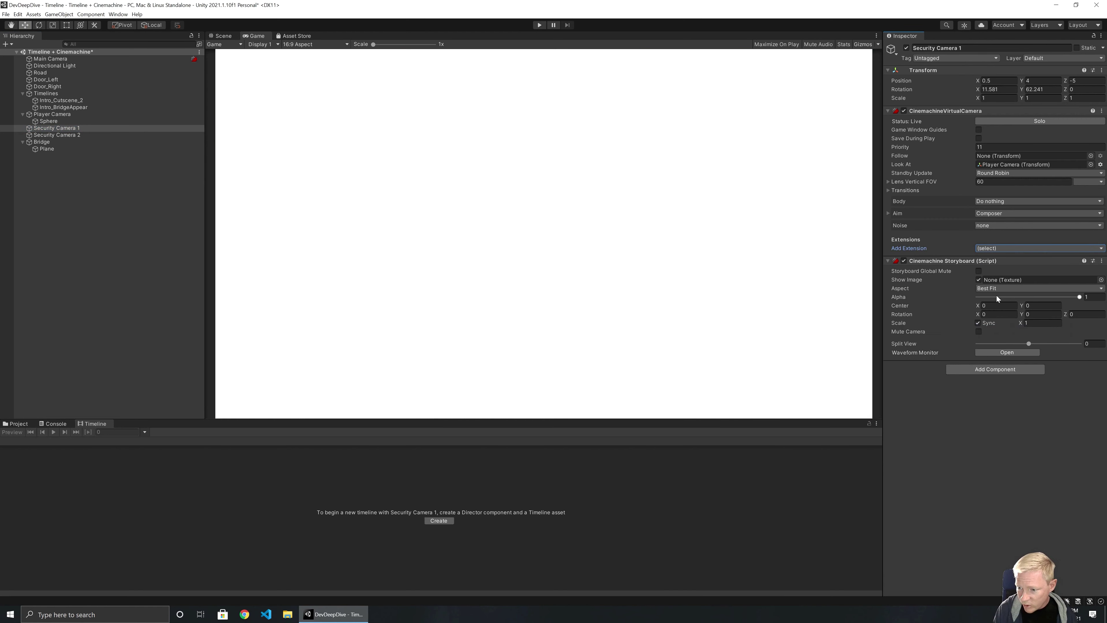
drag(1080, 296, 1031, 300)
double_click(1092, 297)
text(0.5)
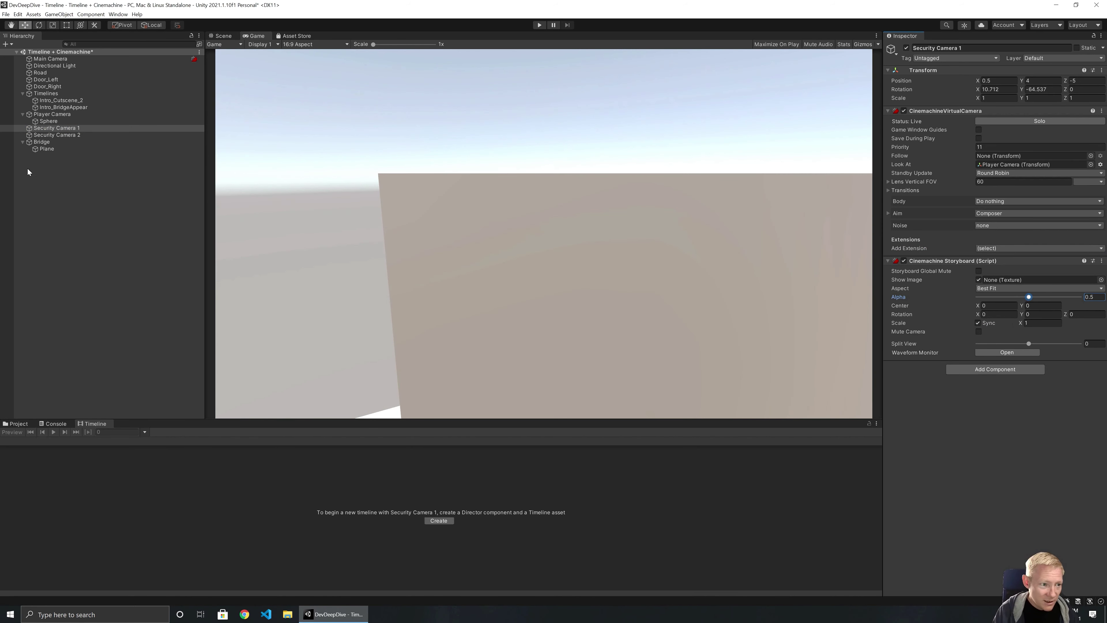
Add an animation track for Security Camera 1 to the Intro_Cutscene_2 timeline
click(58, 101)
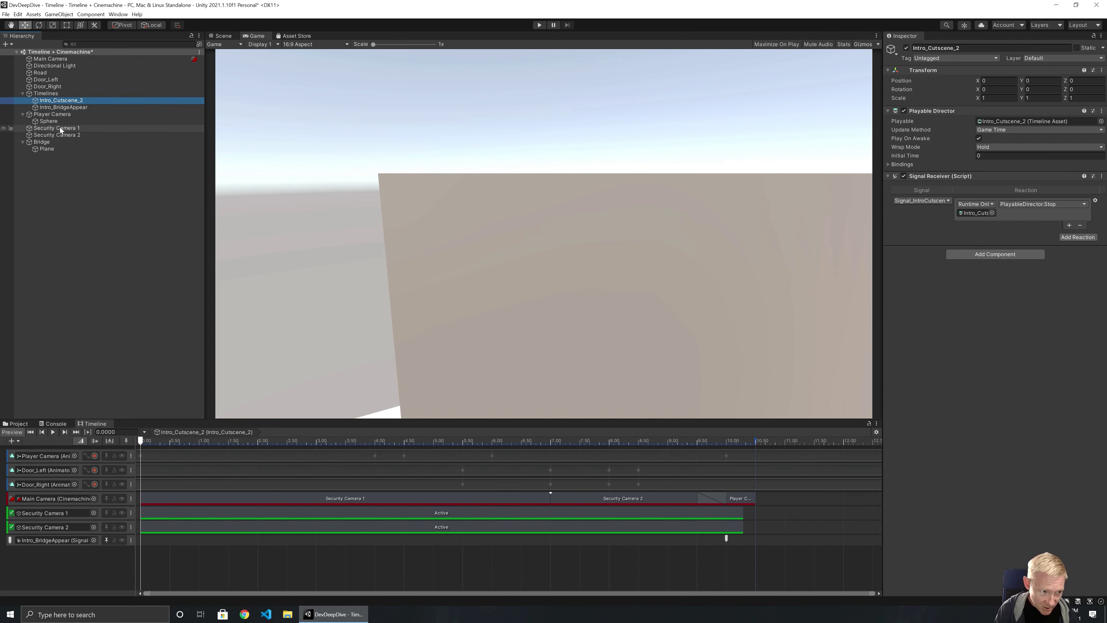
drag(59, 128, 63, 552)
click(104, 566)
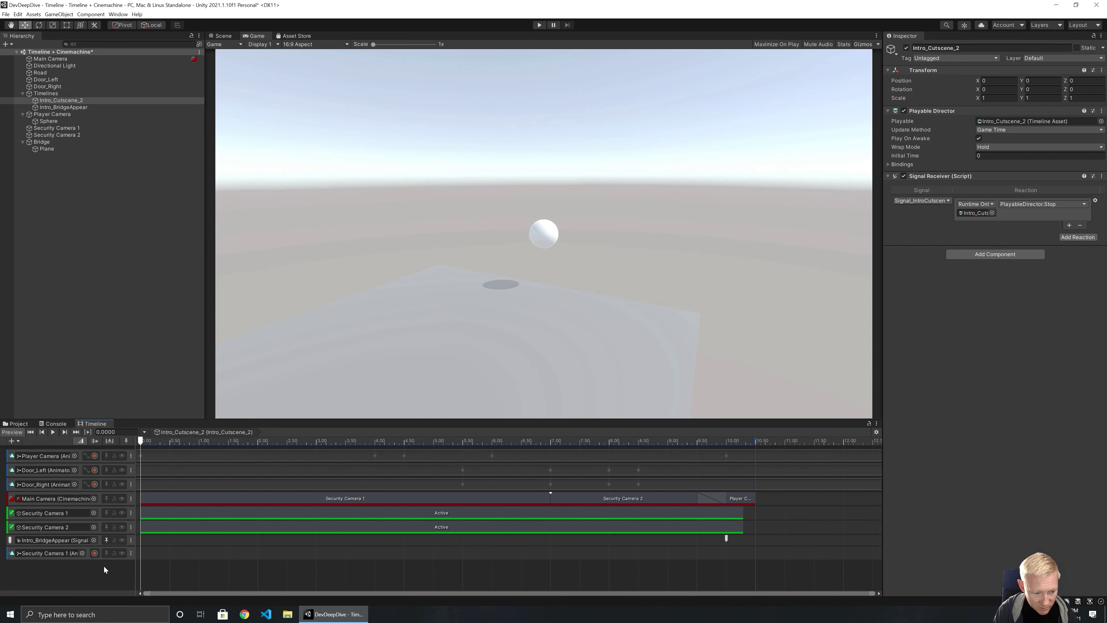
Record Security Camera 1's Storyboard Alpha as 1 at 0 s and 0 at 0.5 s, and play the fade from the start
click(94, 553)
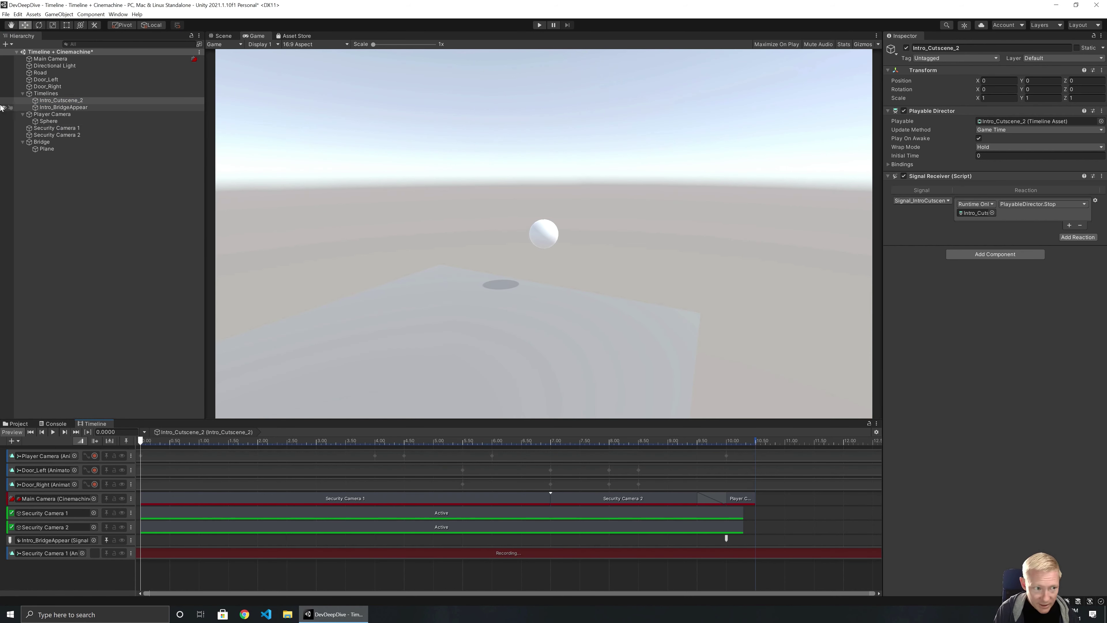
click(57, 128)
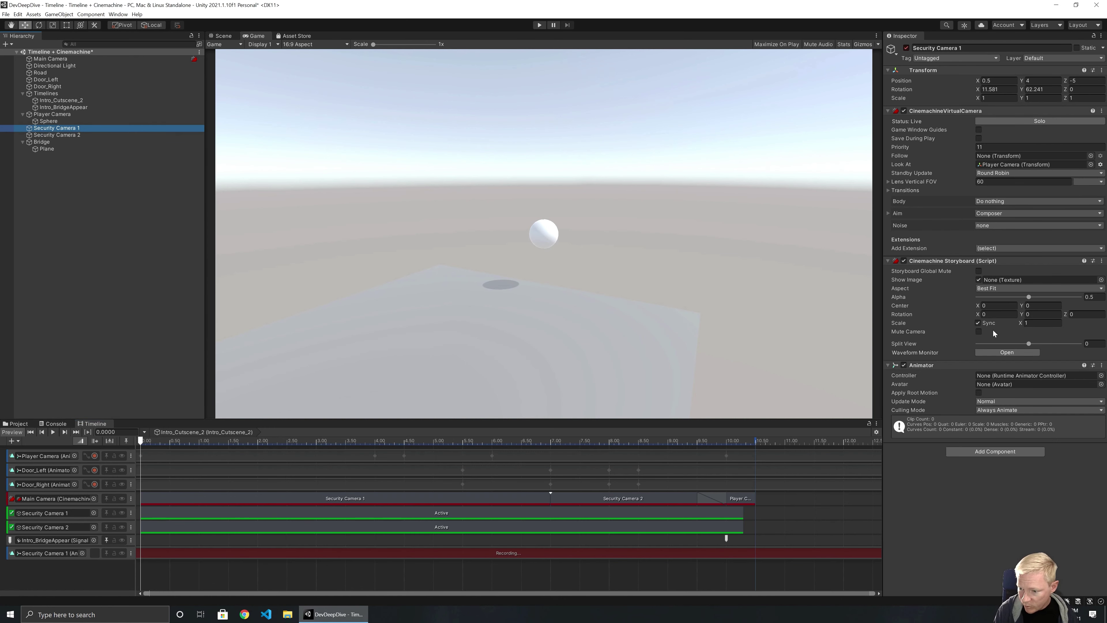
drag(1029, 296, 1100, 299)
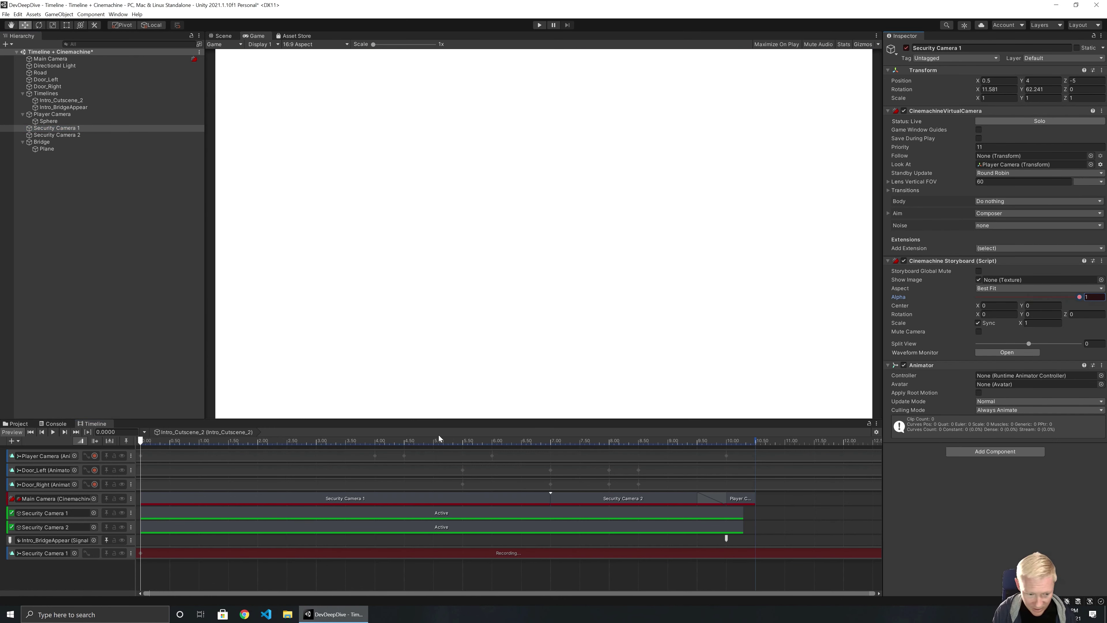
click(147, 439)
drag(149, 438, 169, 442)
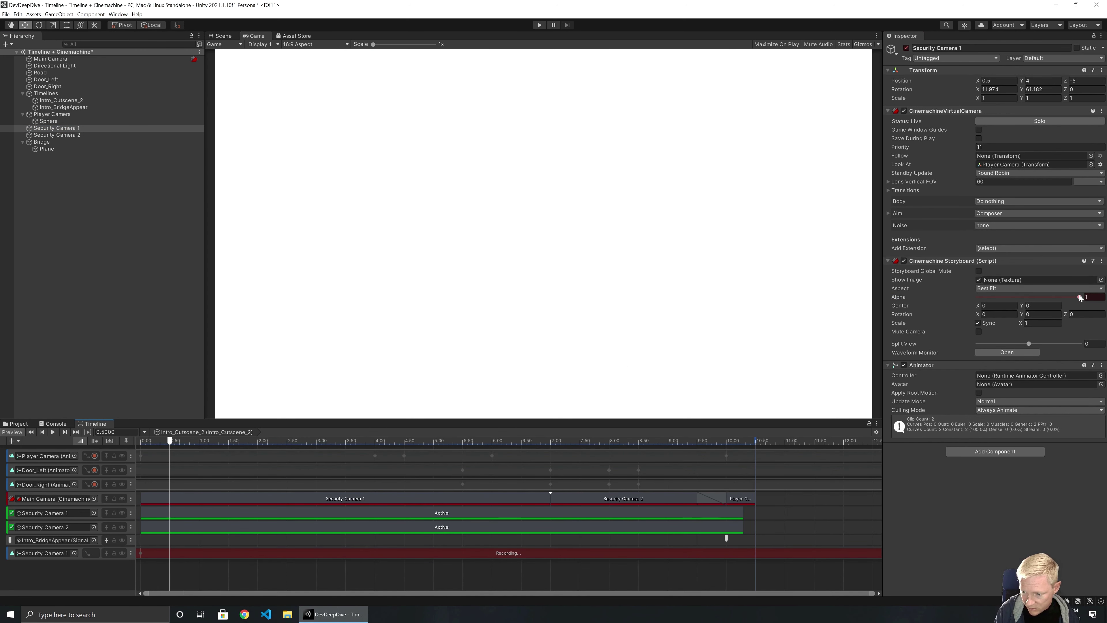
drag(1079, 296, 957, 300)
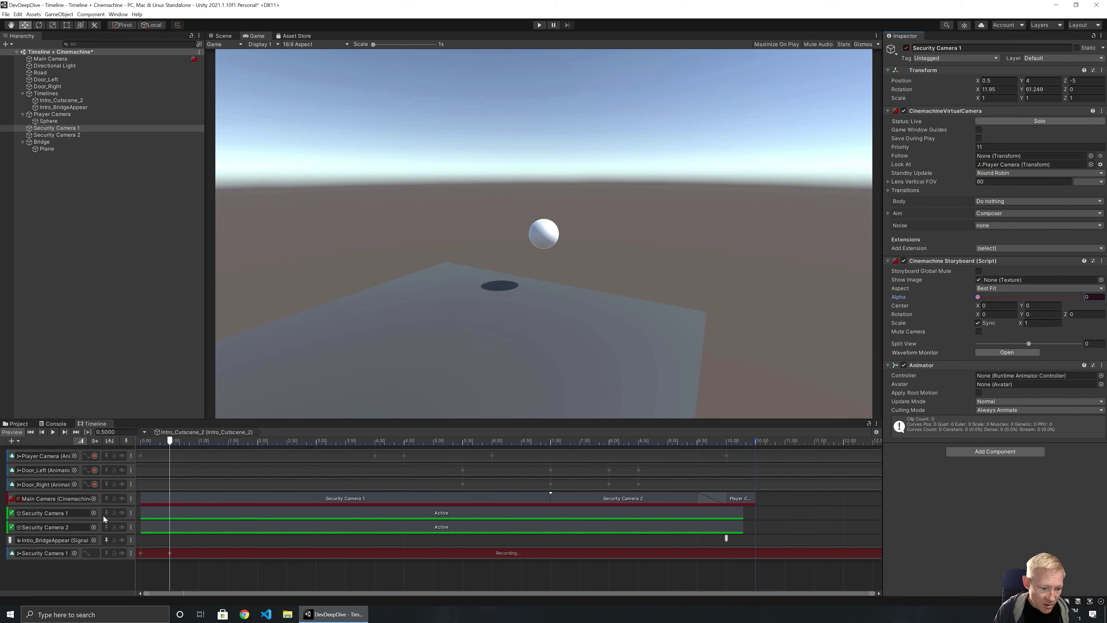
click(95, 552)
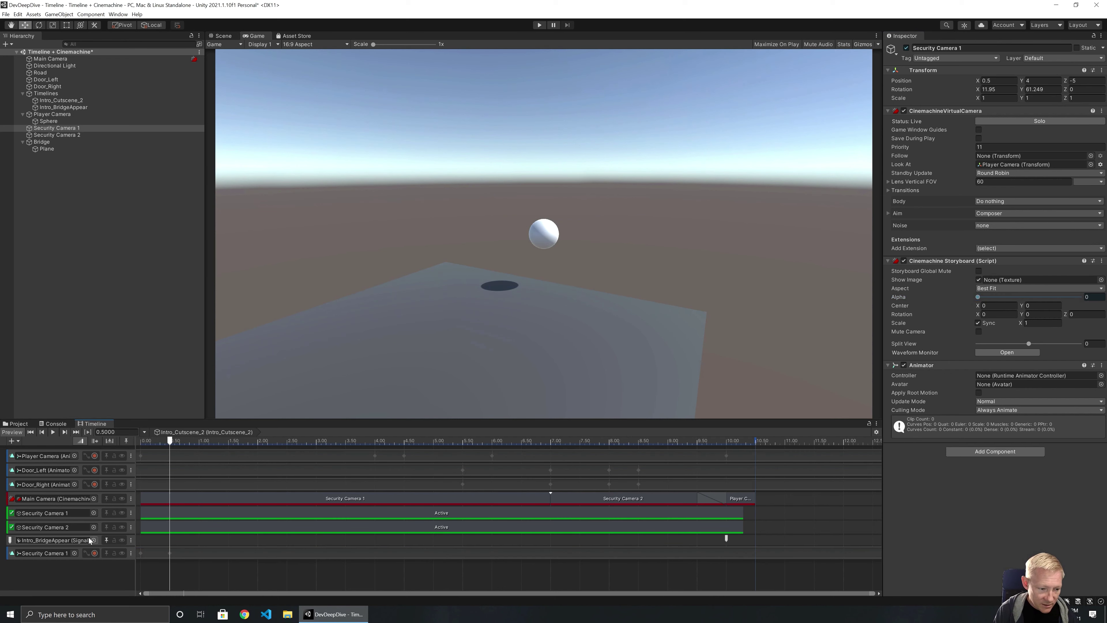
click(31, 432)
click(54, 432)
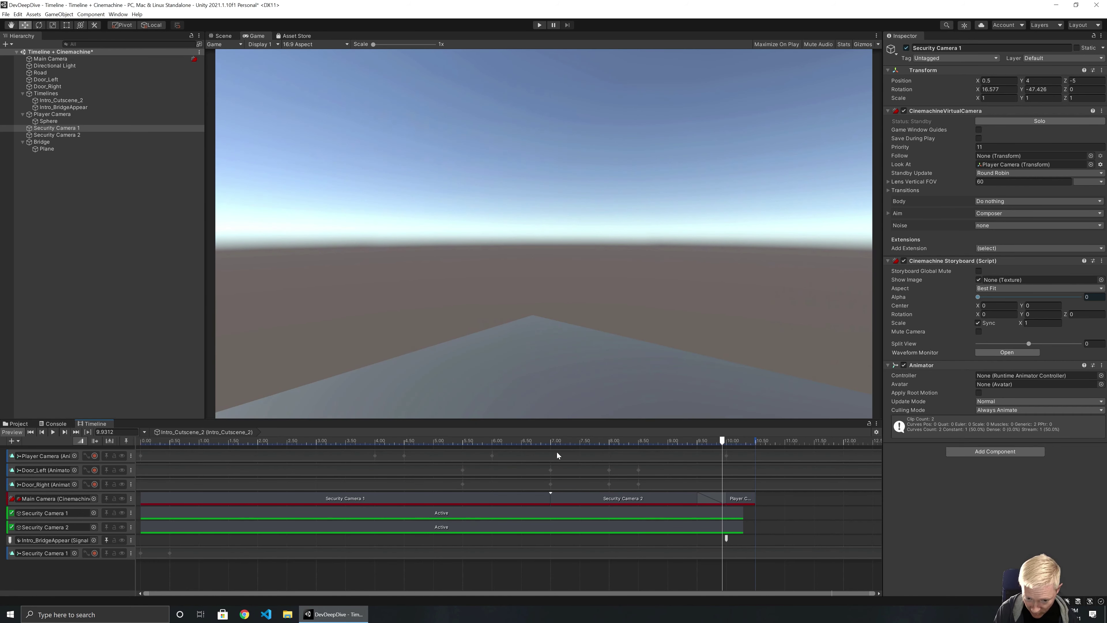
Record Security Camera 1's Storyboard Alpha as 0 at 6.9 s and 1 at 7.0 s
drag(722, 440, 545, 457)
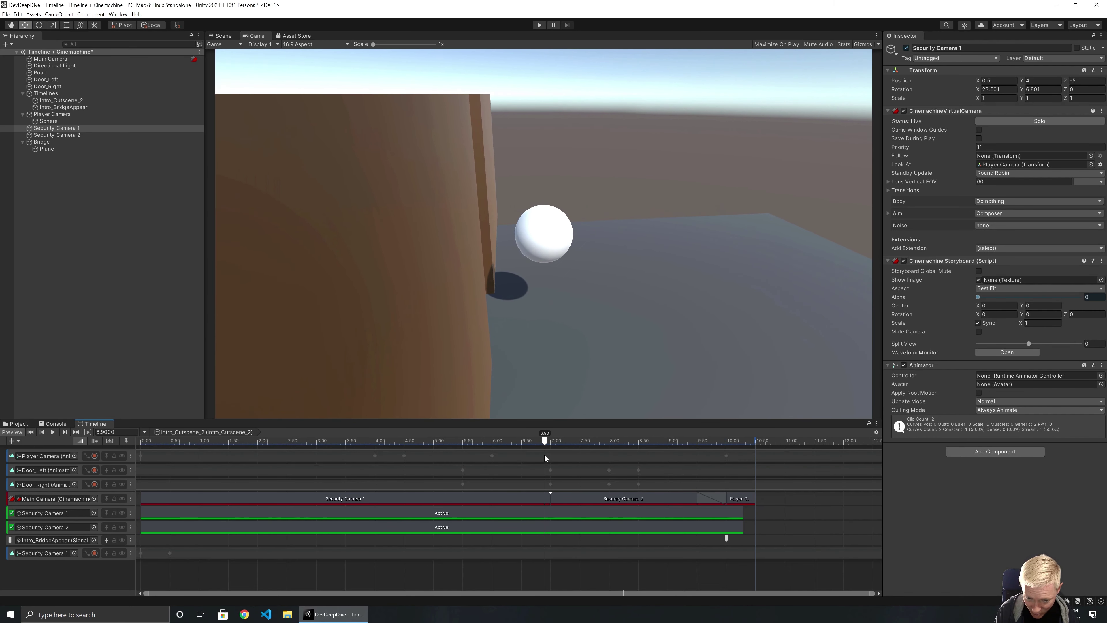
click(95, 553)
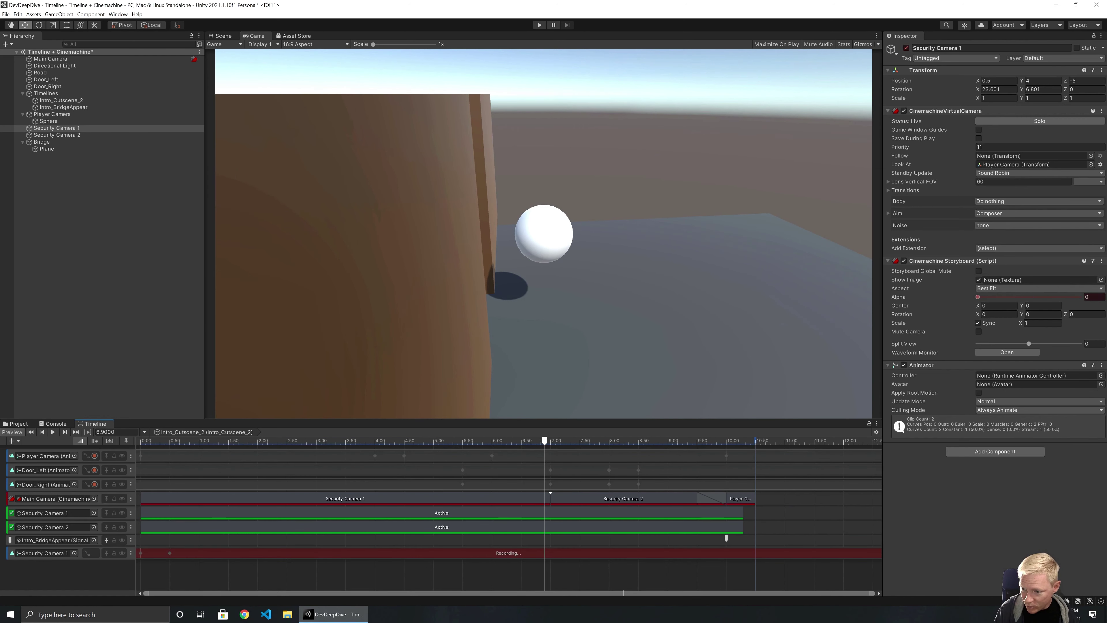
drag(983, 298, 941, 297)
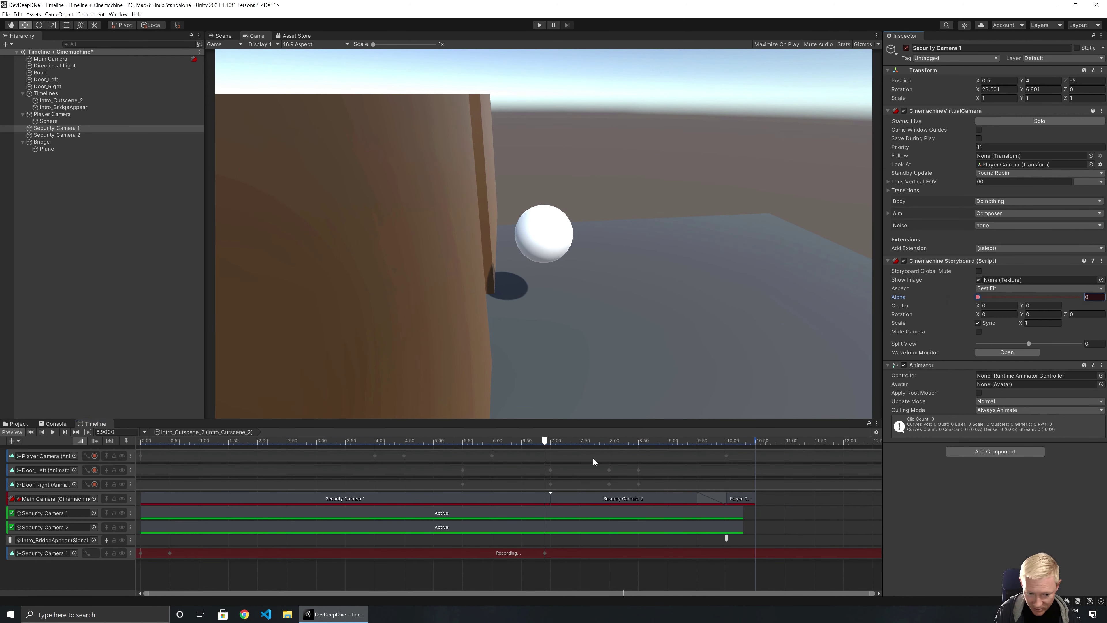
drag(544, 441, 550, 441)
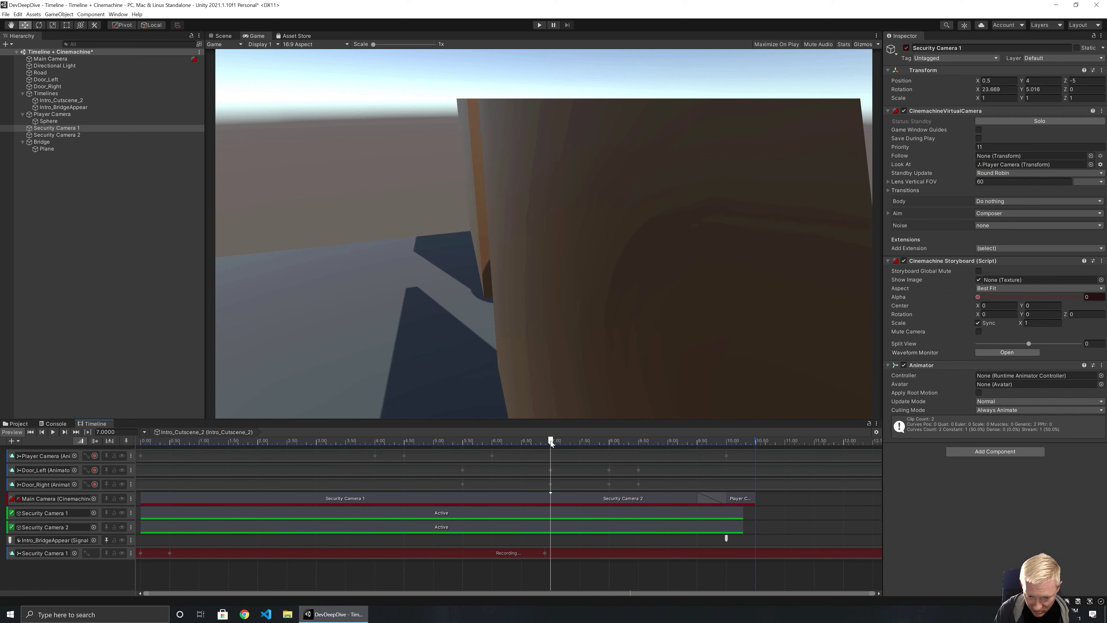
click(1089, 296)
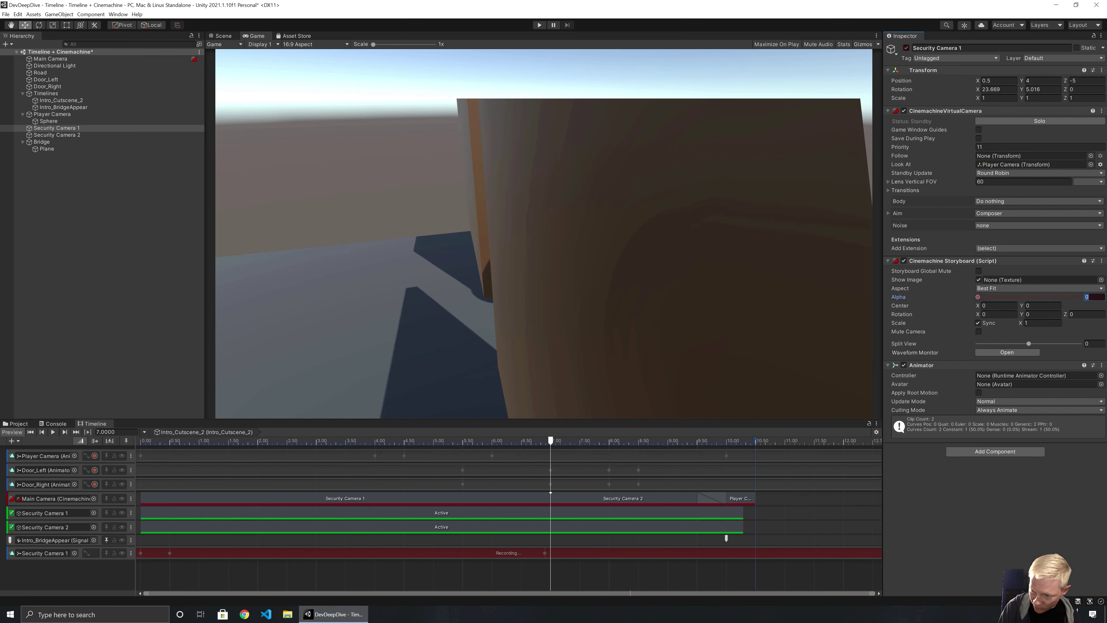
text(1)
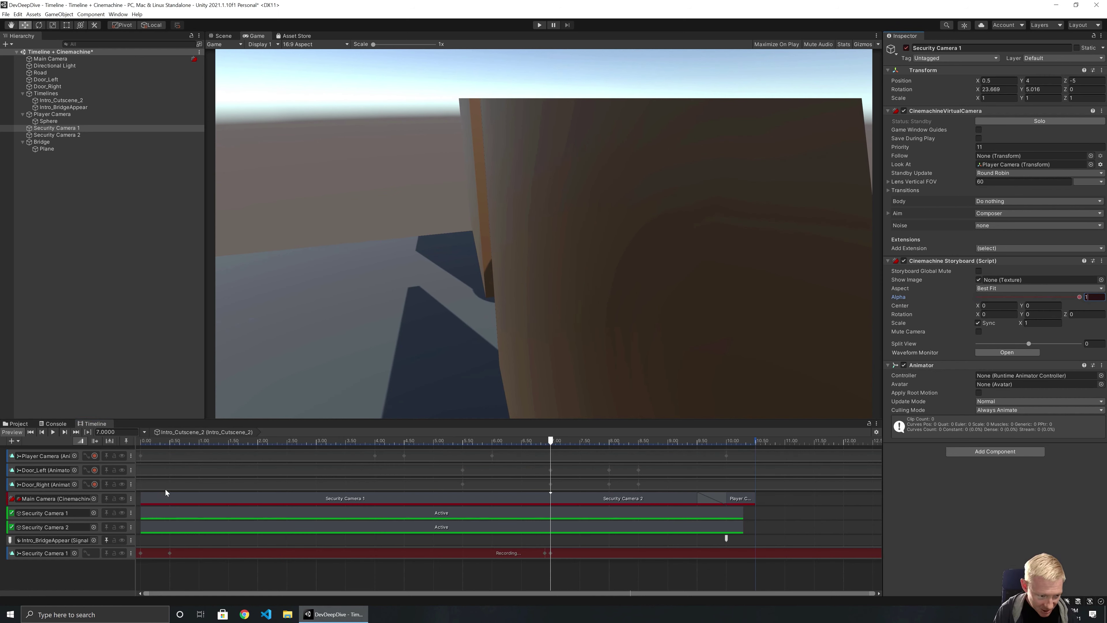
click(95, 553)
Add an animation track for Security Camera 2 to Intro_Cutscene_2 and select Security Camera 2 in the scene
drag(52, 128, 31, 564)
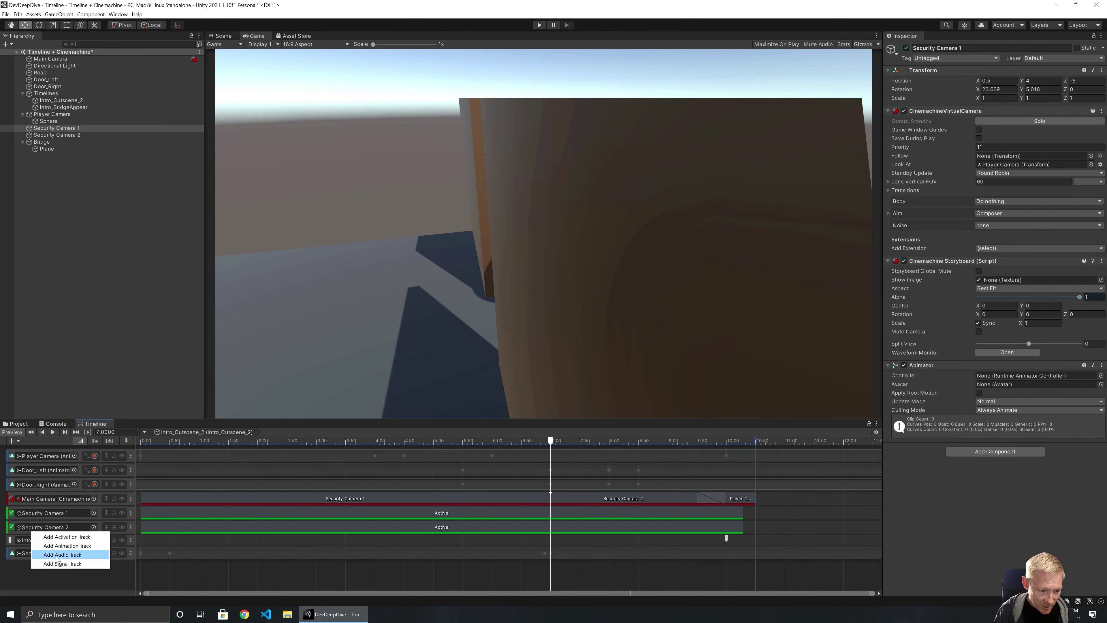
click(64, 547)
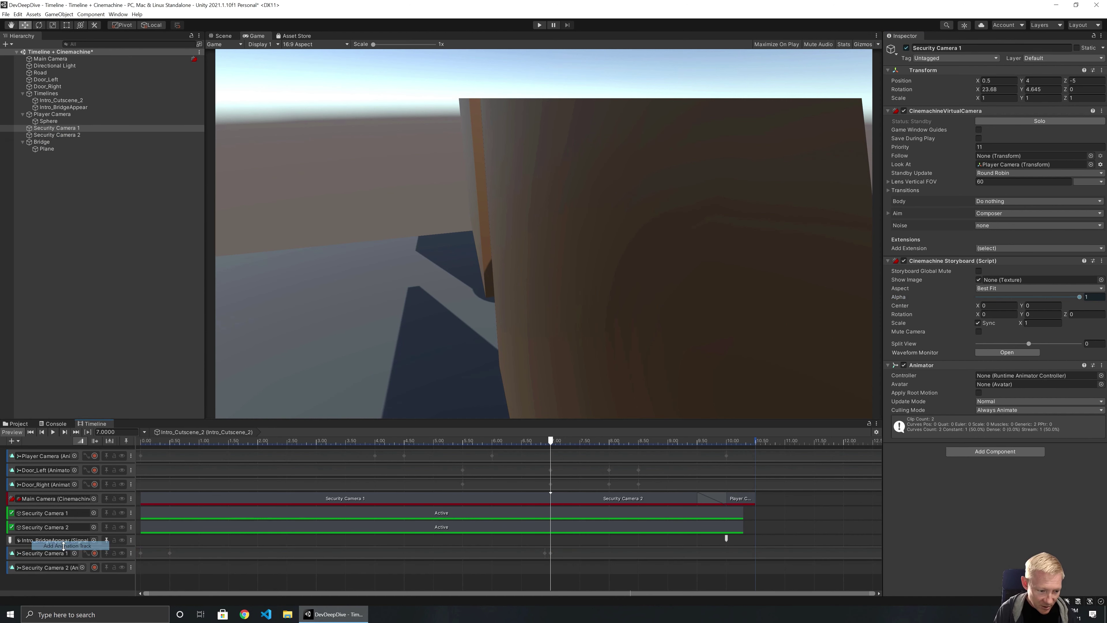
click(47, 135)
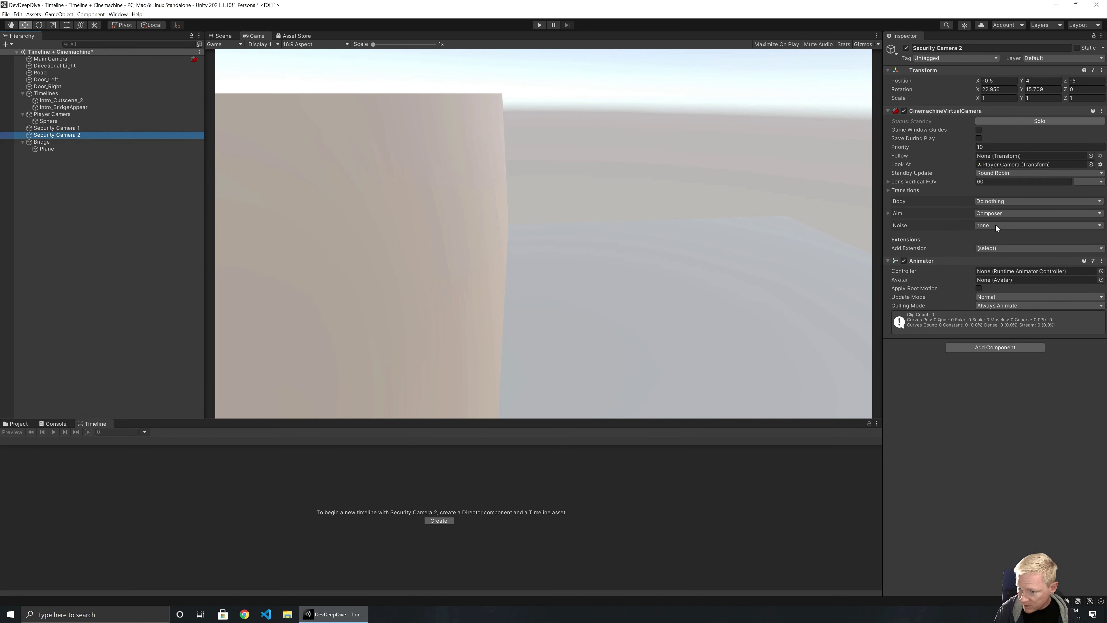
Add the CinemachineStoryboard extension to Security Camera 2 and reopen the Intro_Cutscene_2 timeline
click(994, 250)
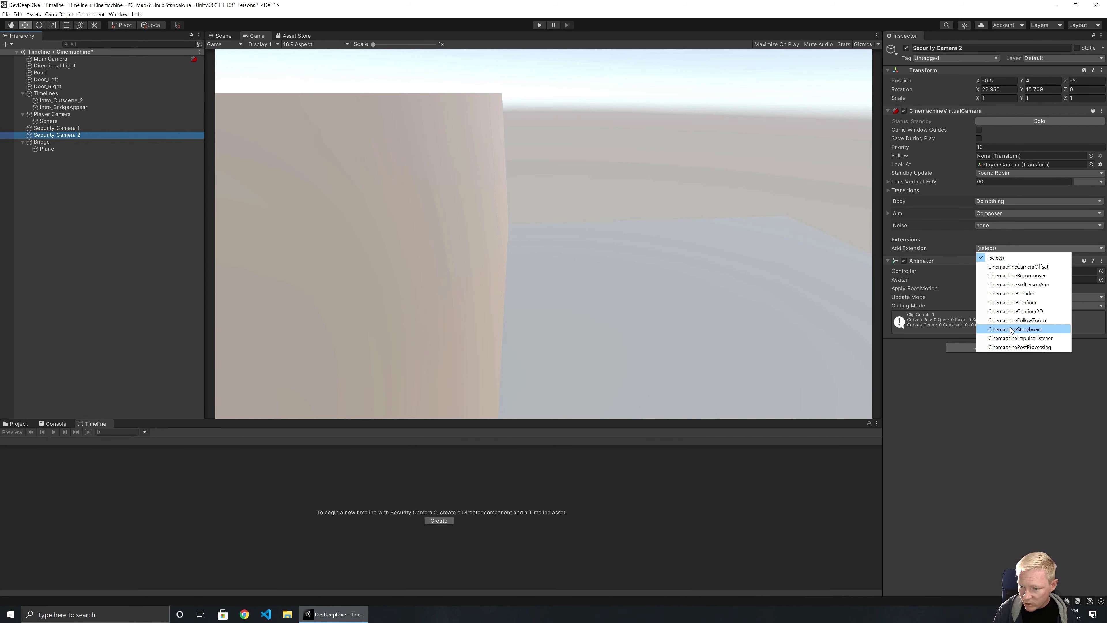
click(1020, 329)
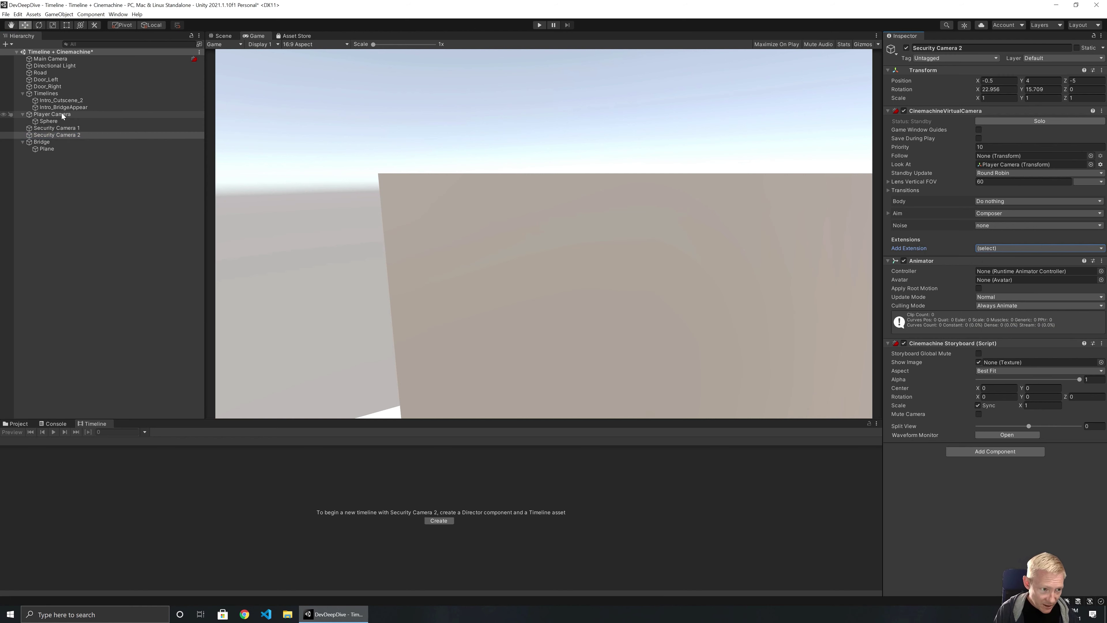
click(66, 100)
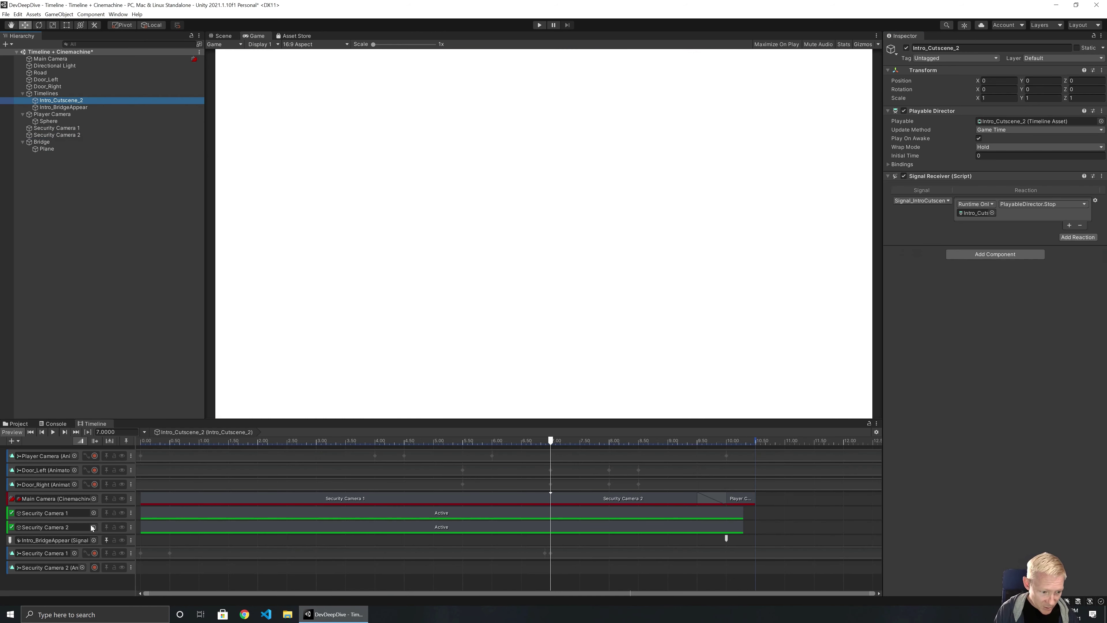
Record Security Camera 2's Storyboard Alpha as 1 at 7.0 s and 0 at 7.1 s on its animation track
click(96, 567)
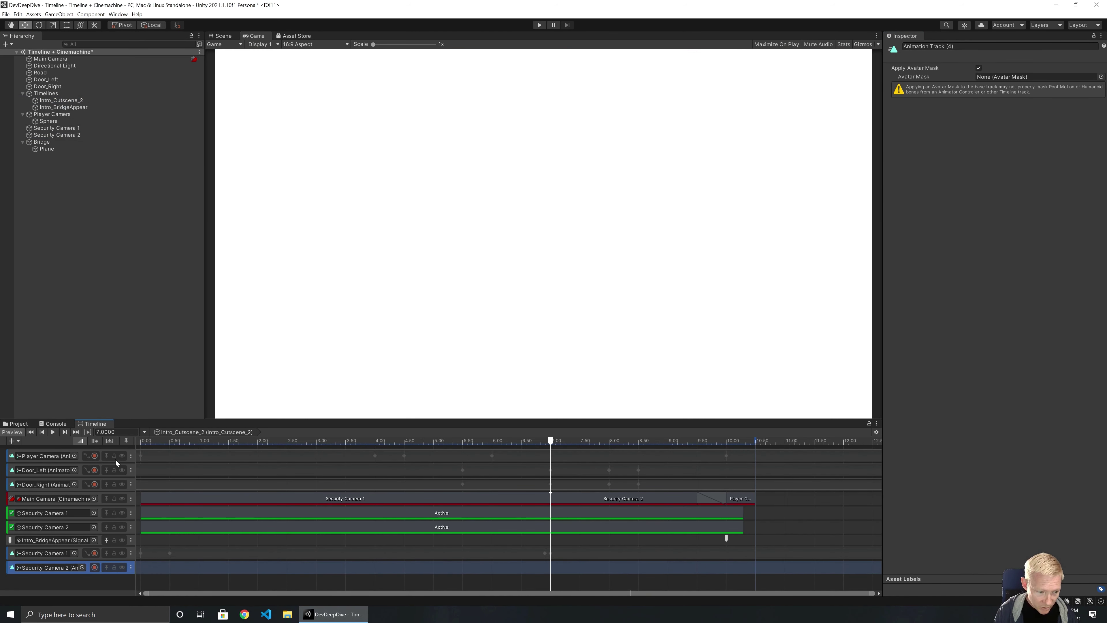
click(94, 567)
click(57, 134)
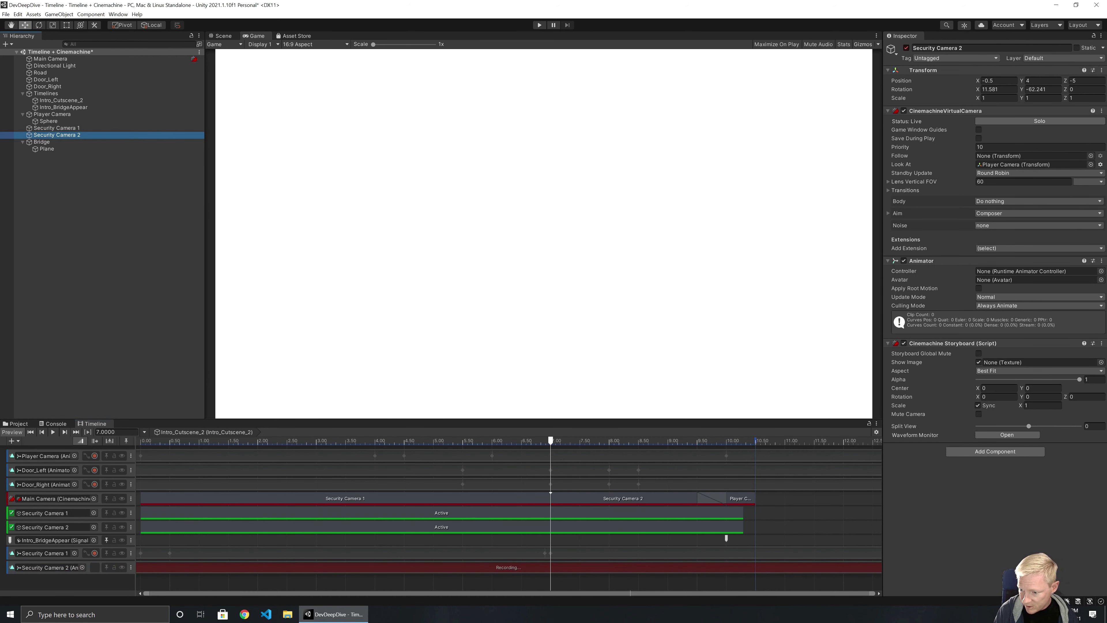
click(1089, 382)
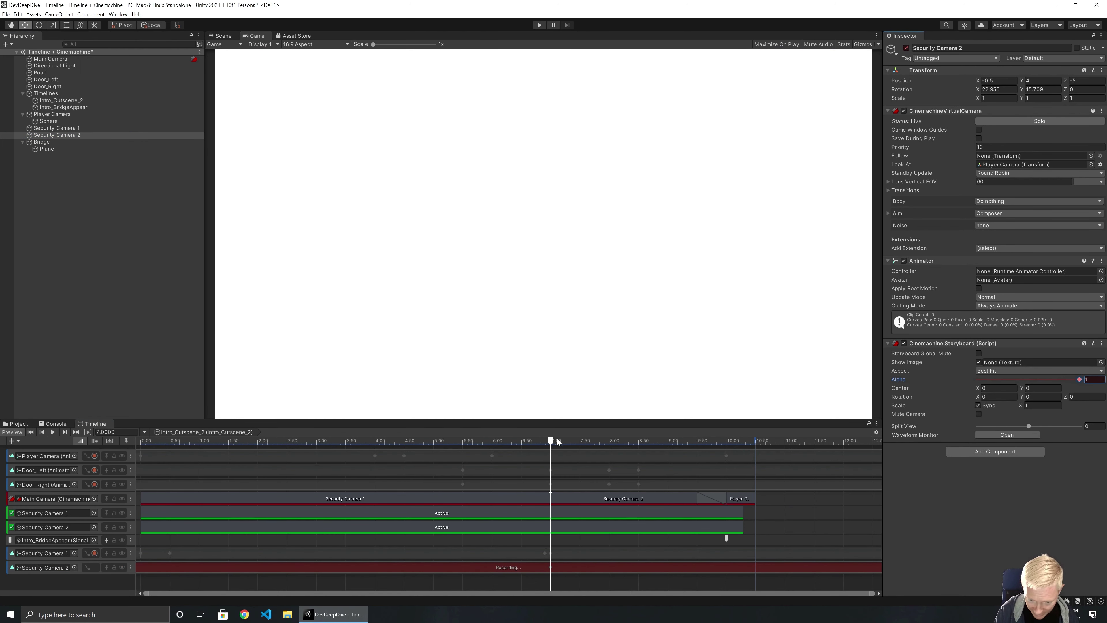
drag(551, 442, 557, 443)
drag(1079, 379, 978, 379)
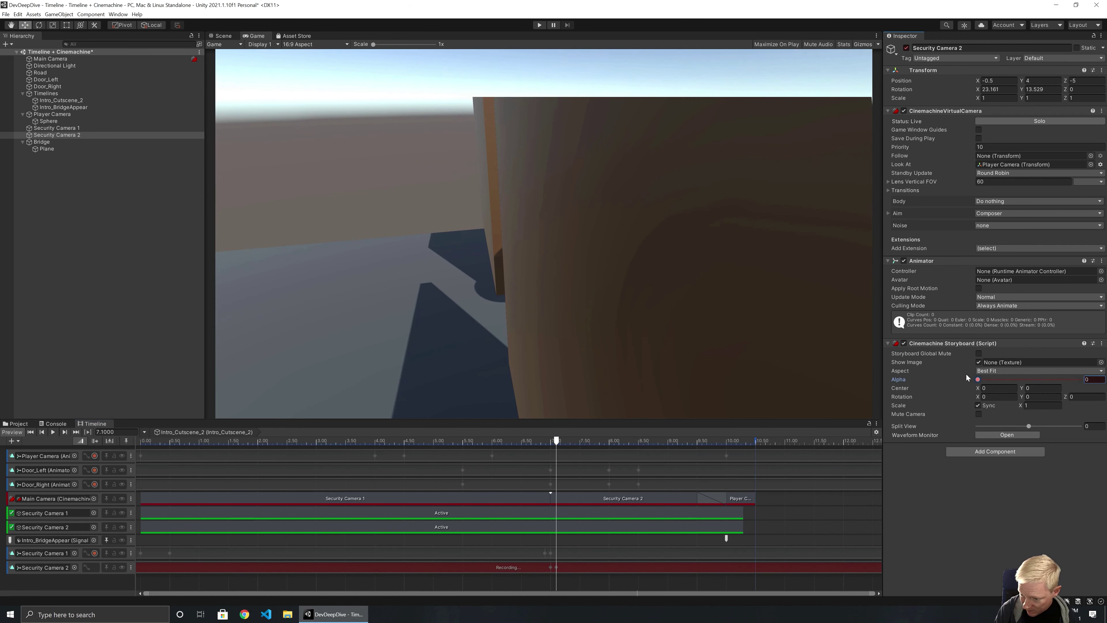
click(95, 567)
Preview the Intro_Cutscene_2 timeline from the start and run the whole cutscene once in Play mode
click(31, 432)
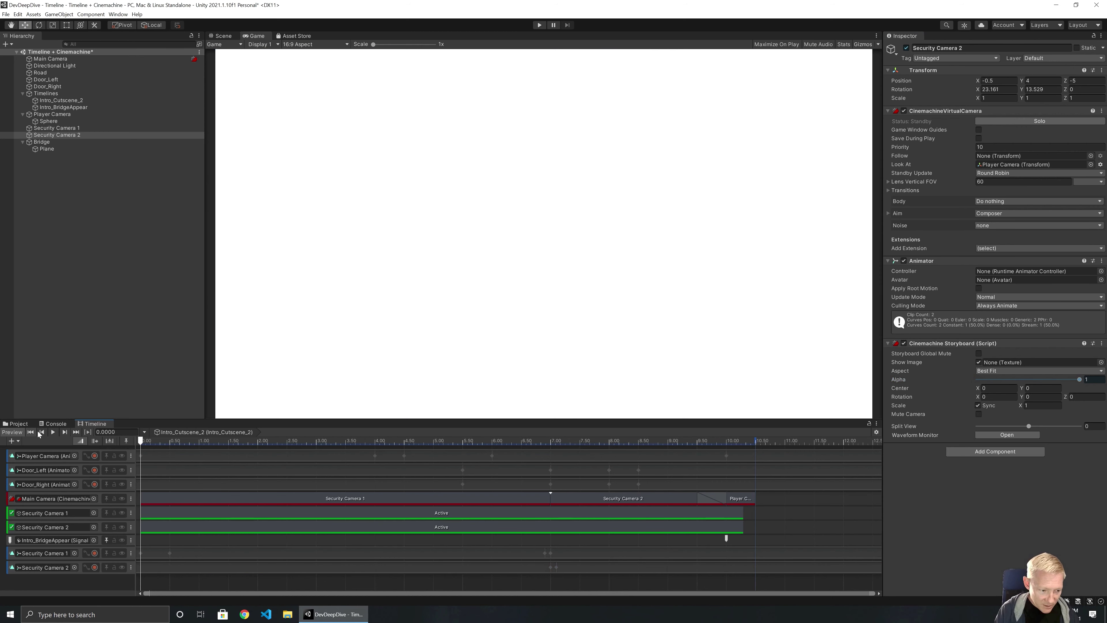
click(54, 431)
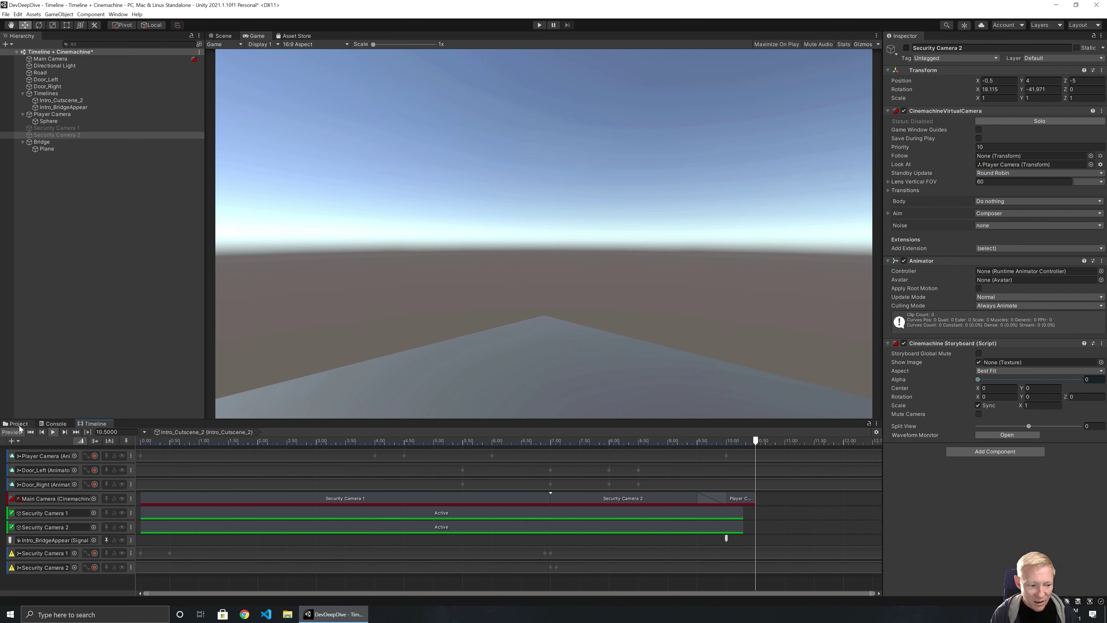
click(50, 433)
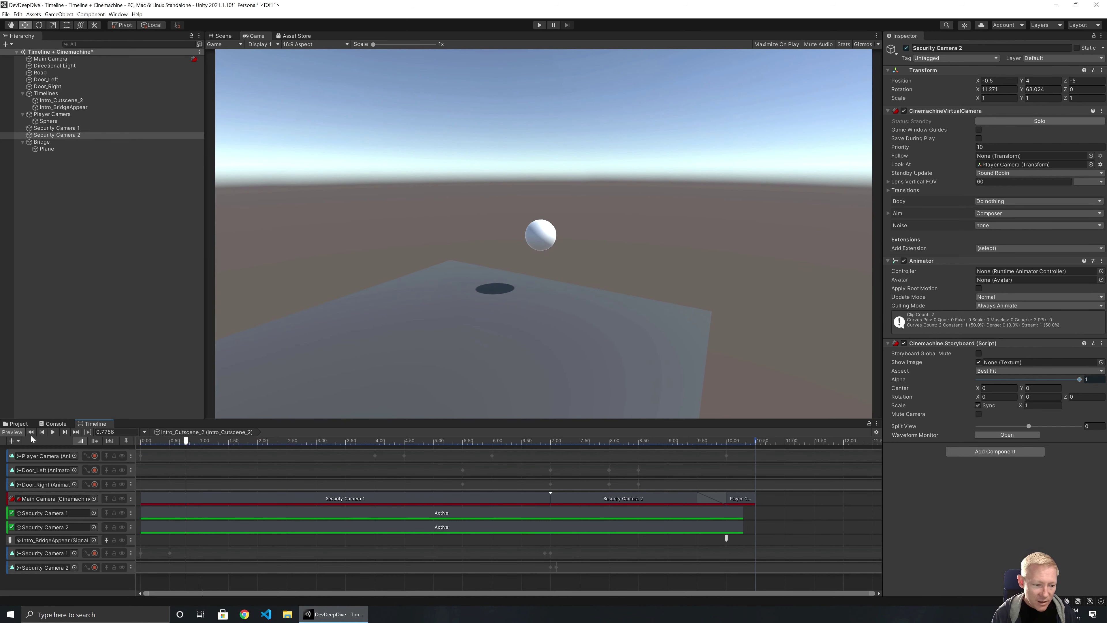
click(30, 431)
click(539, 25)
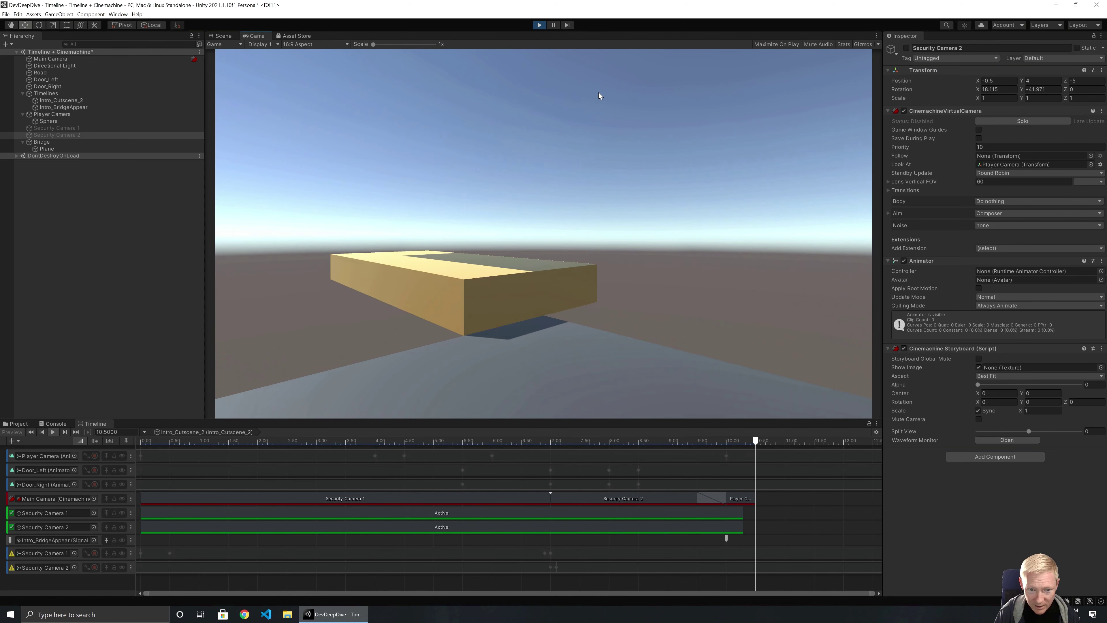
click(540, 24)
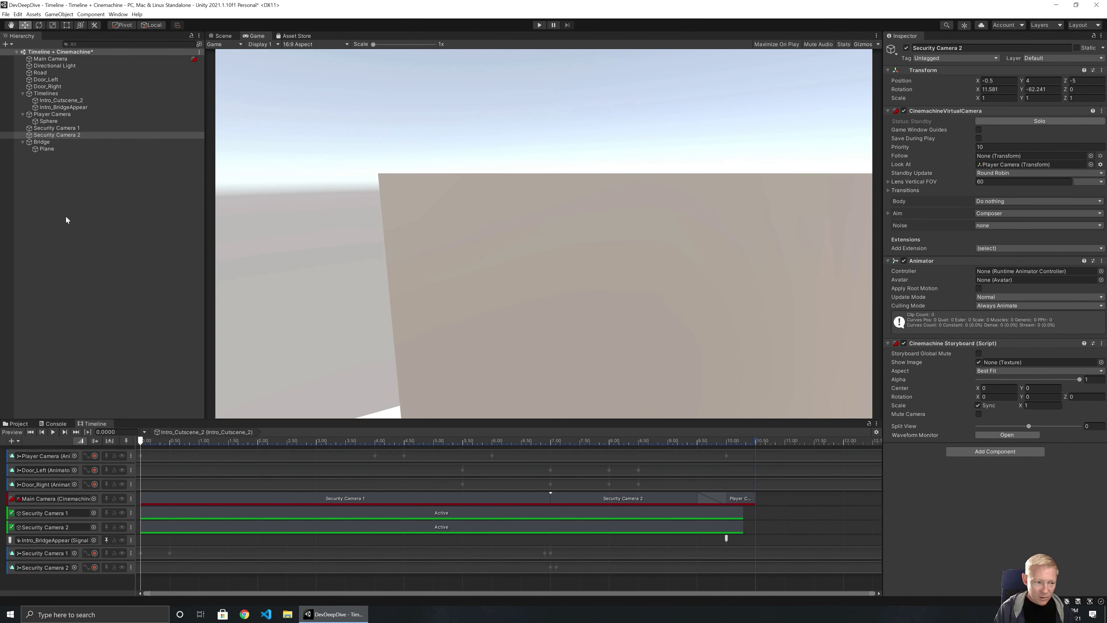